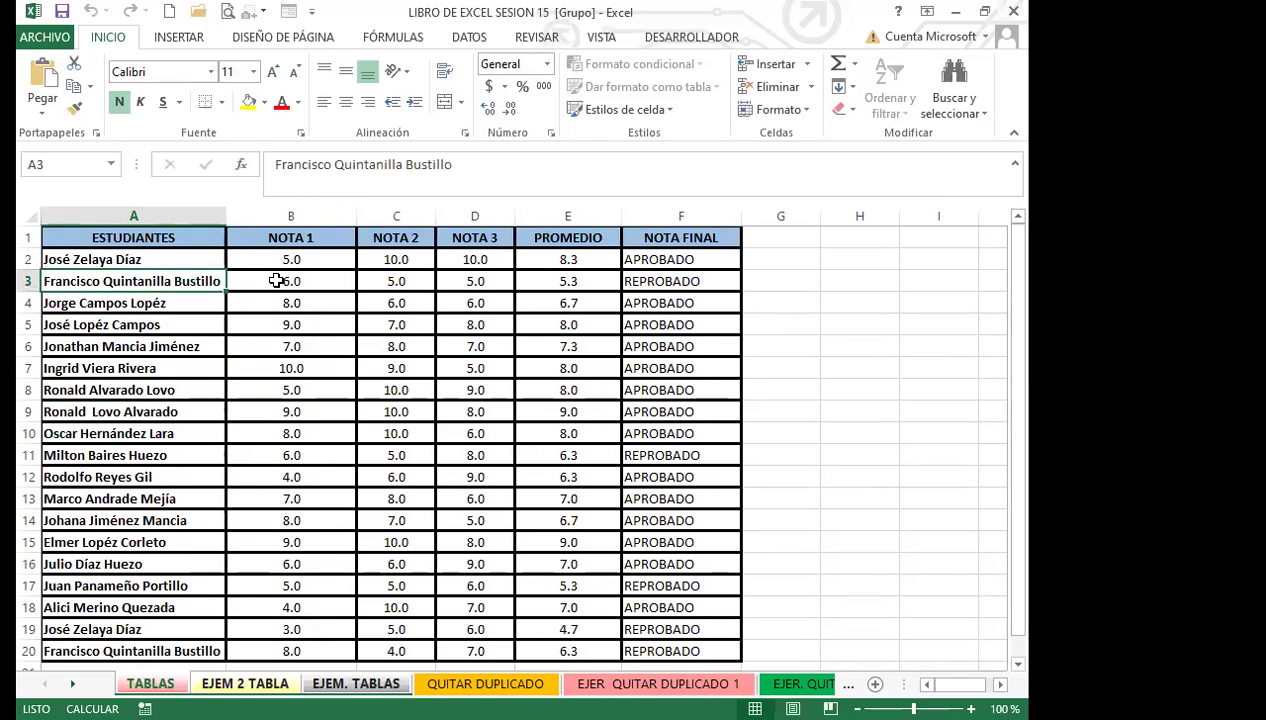
Step: Review the student grades and the E2 average and F2 pass/fail formulas
{"action": "left_click", "coordinate": [547, 259]}
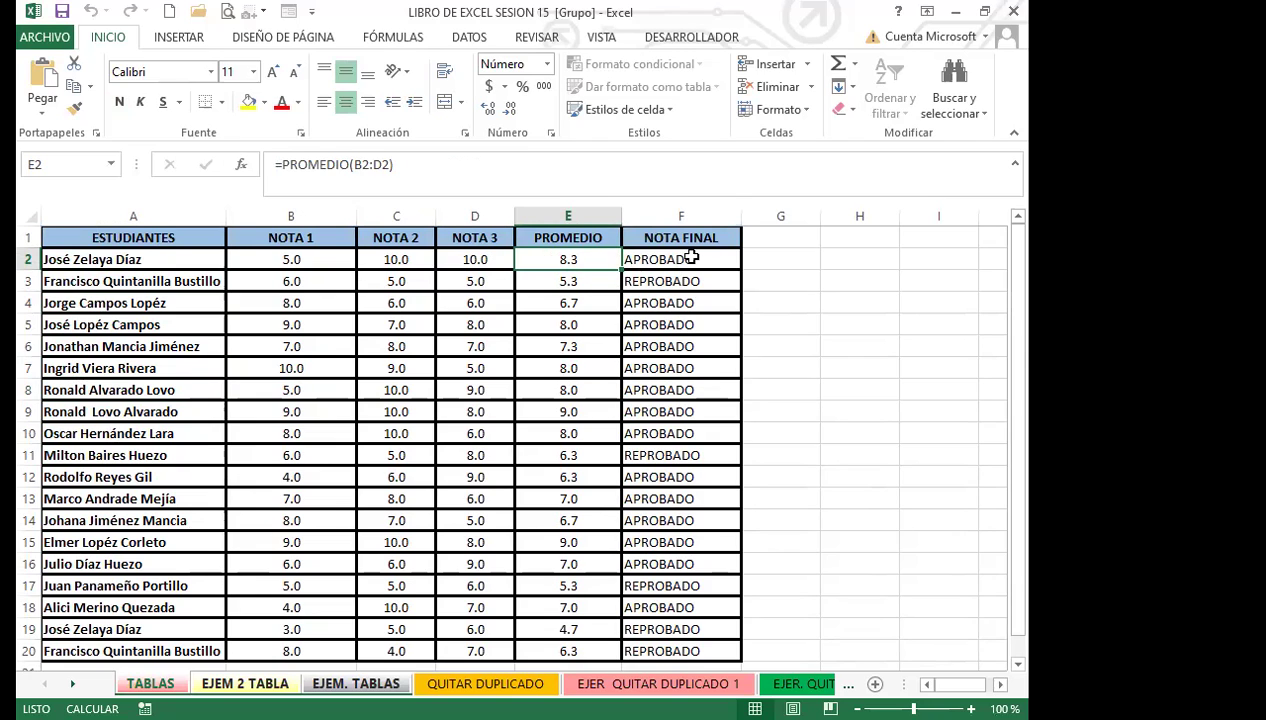
{"action": "left_click", "coordinate": [691, 258]}
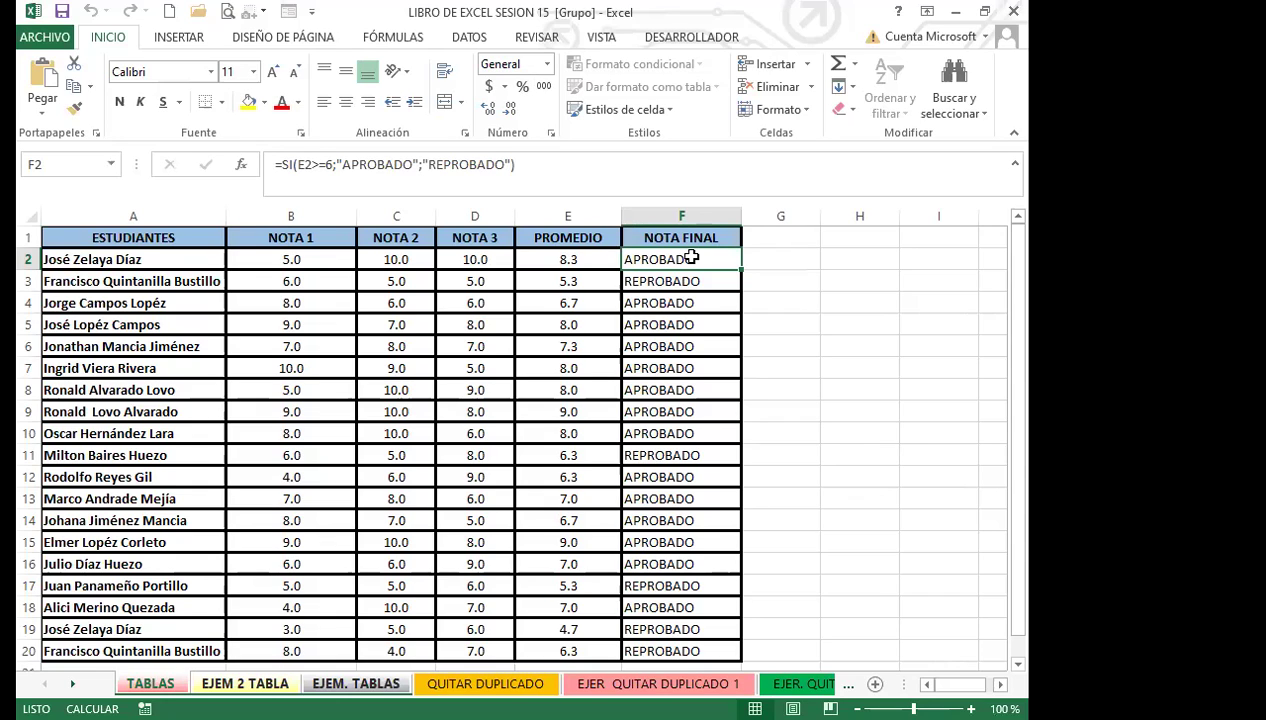
{"action": "left_click", "coordinate": [450, 343]}
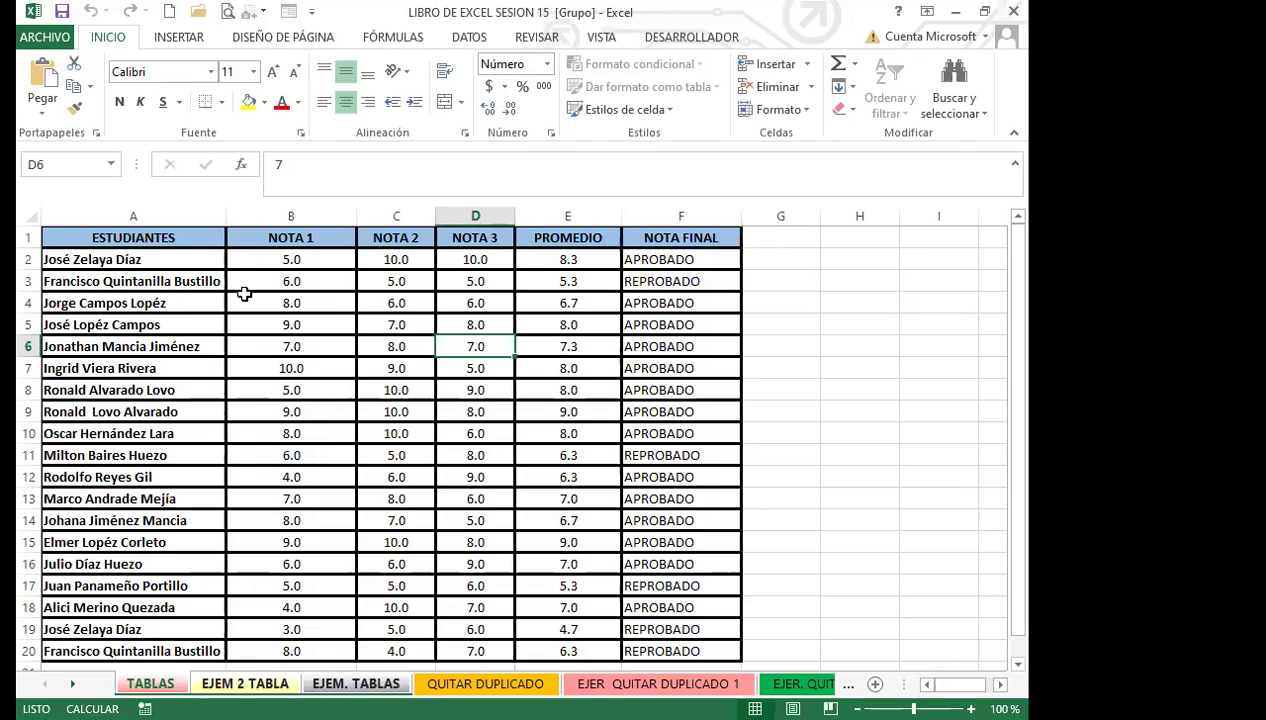
{"action": "left_click", "coordinate": [373, 436]}
{"action": "left_click", "coordinate": [146, 392]}
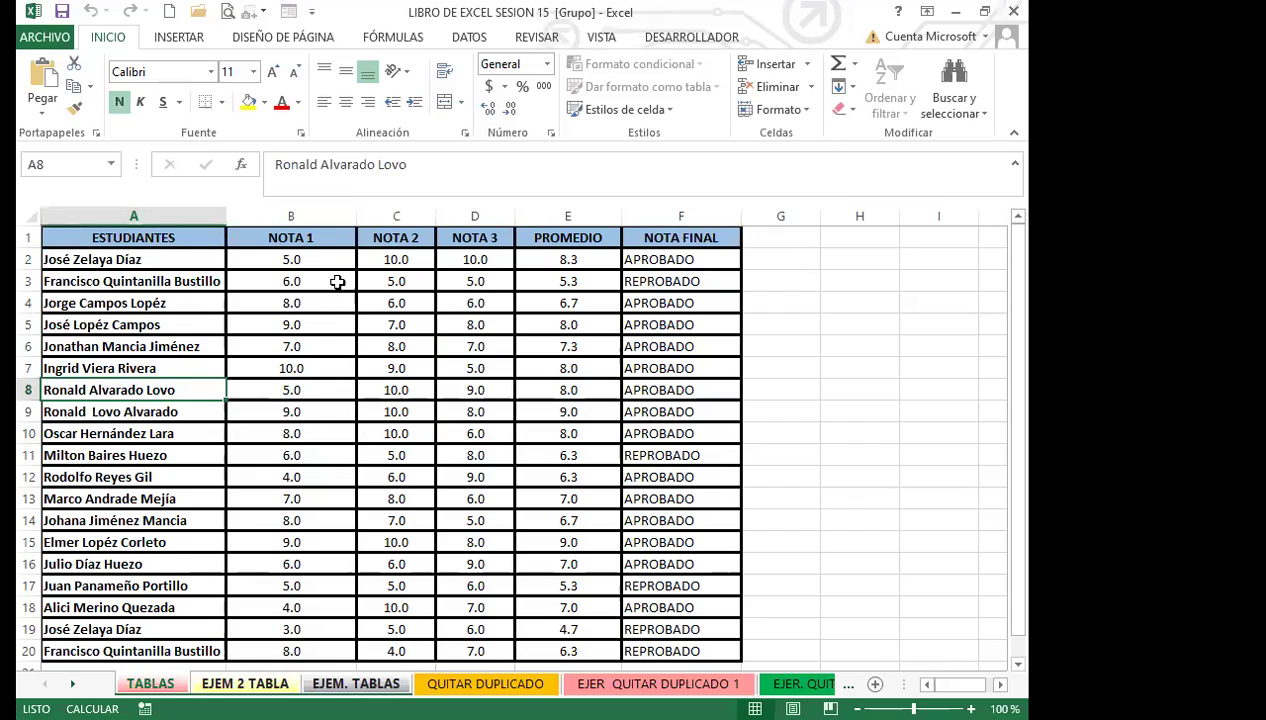
{"action": "left_click", "coordinate": [290, 430]}
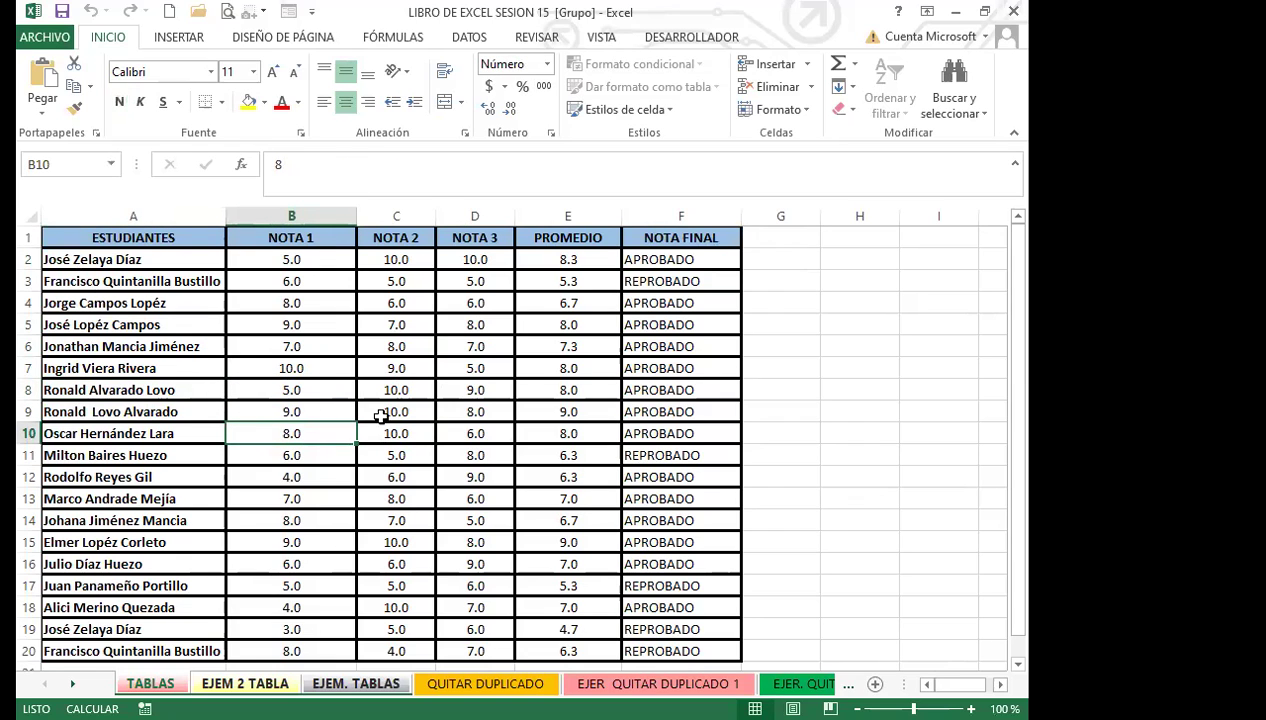
{"action": "left_click", "coordinate": [382, 414]}
{"action": "scroll", "coordinate": [383, 420], "scroll_direction": "down", "scroll_amount": 4}
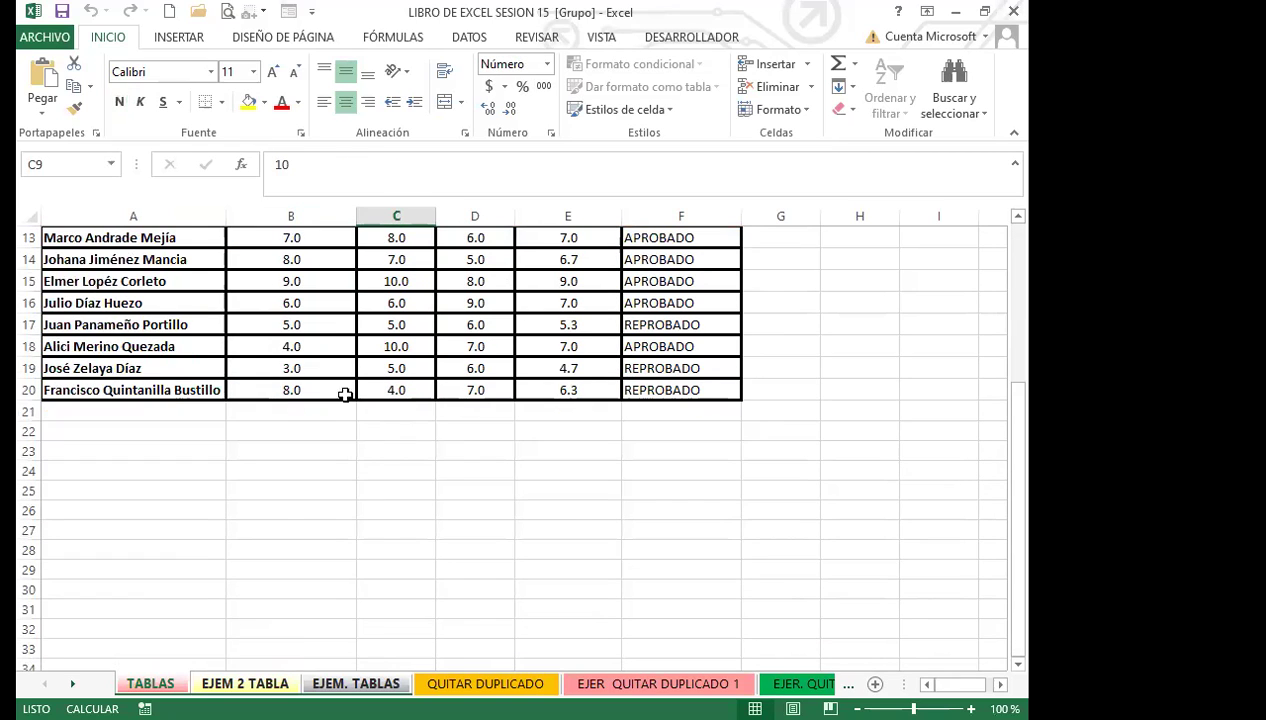
{"action": "scroll", "coordinate": [355, 455], "scroll_direction": "up", "scroll_amount": 3}
{"action": "scroll", "coordinate": [337, 442], "scroll_direction": "up", "scroll_amount": 1}
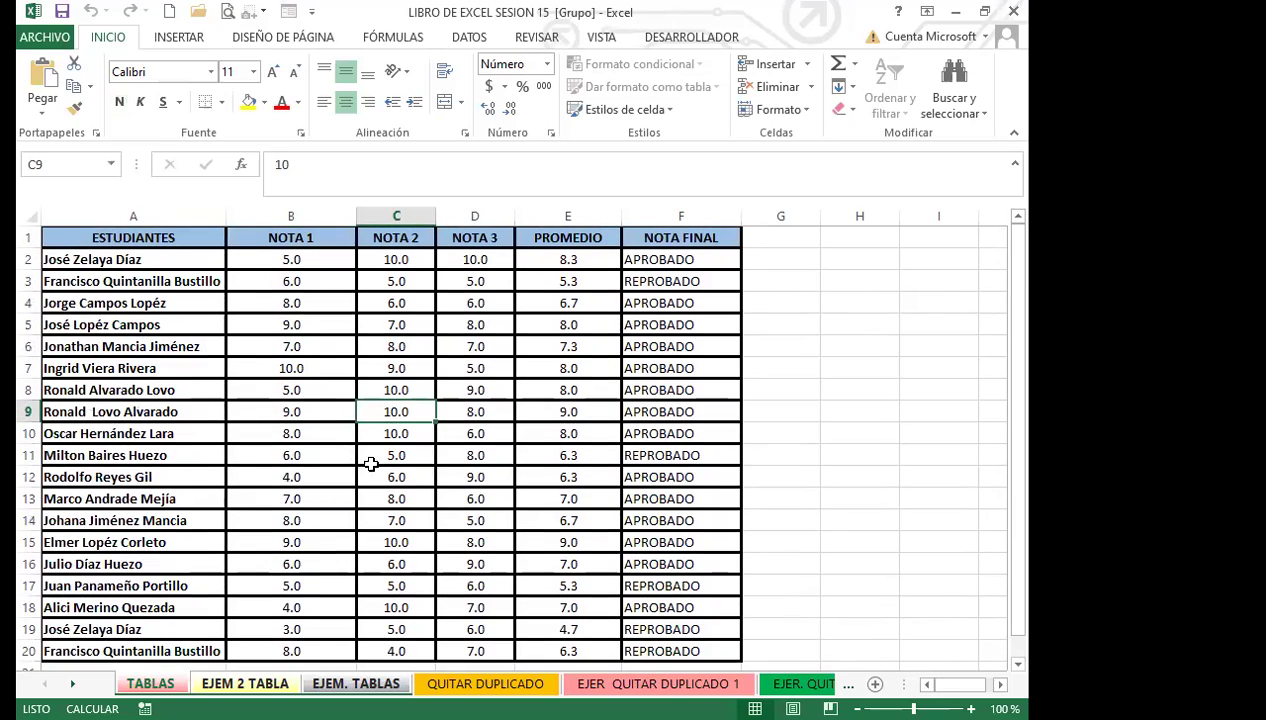
{"action": "left_click", "coordinate": [297, 390]}
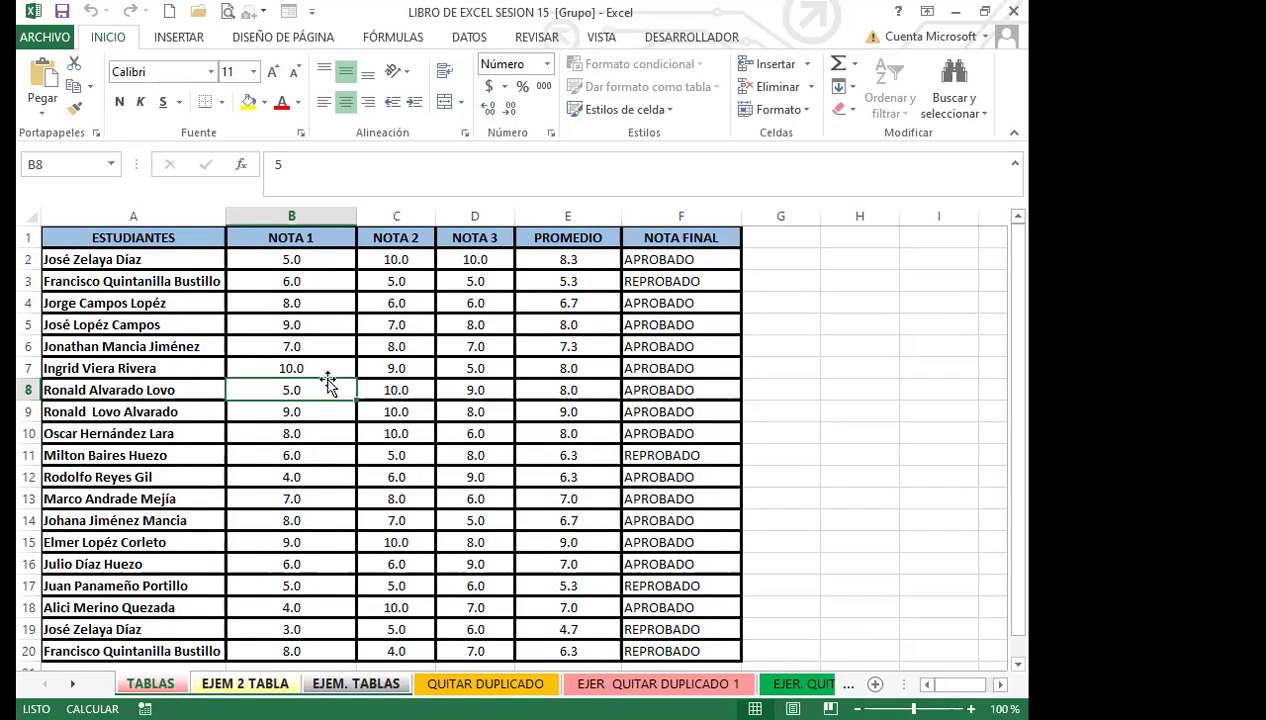
{"action": "left_click_drag", "start_coordinate": [396, 347], "coordinate": [402, 328]}
{"action": "left_click", "coordinate": [249, 319]}
{"action": "left_click", "coordinate": [252, 281]}
{"action": "left_click", "coordinate": [291, 238]}
{"action": "left_click", "coordinate": [396, 368]}
{"action": "left_click", "coordinate": [460, 435]}
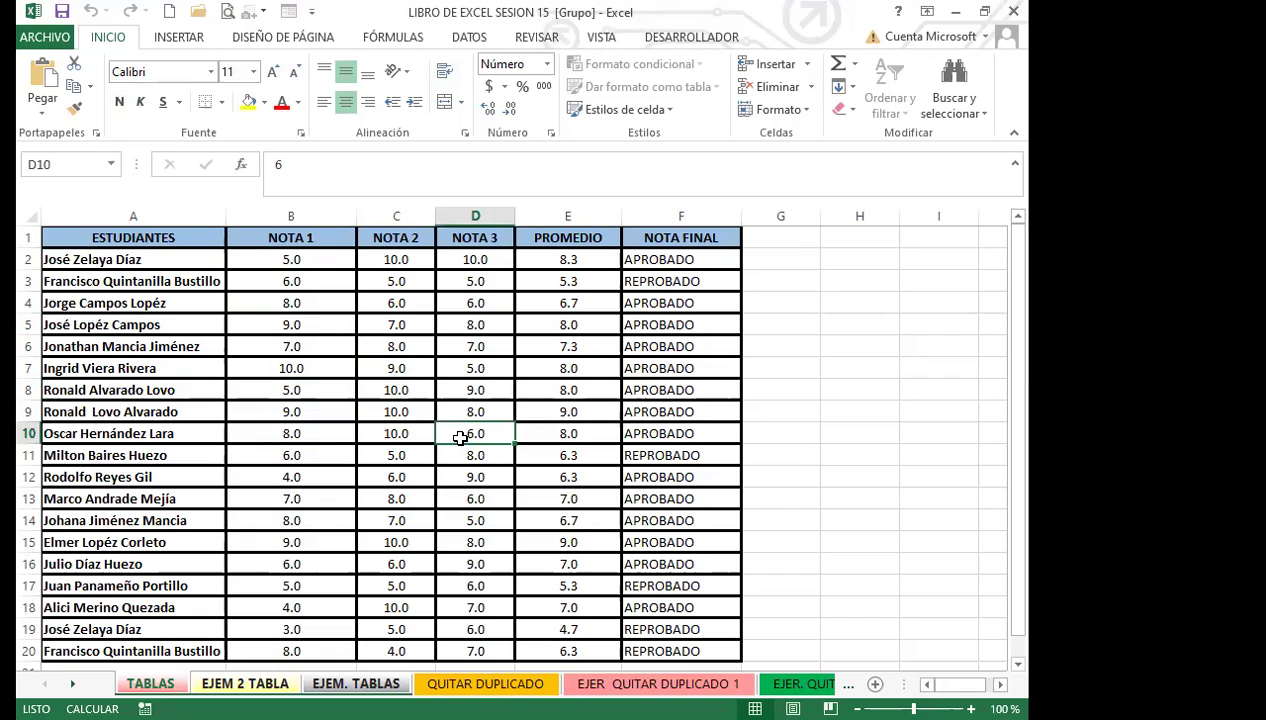
{"action": "left_click", "coordinate": [308, 410]}
Step: Check more student names, grades and the E2, E5 averages and F2 result
{"action": "left_click", "coordinate": [178, 36]}
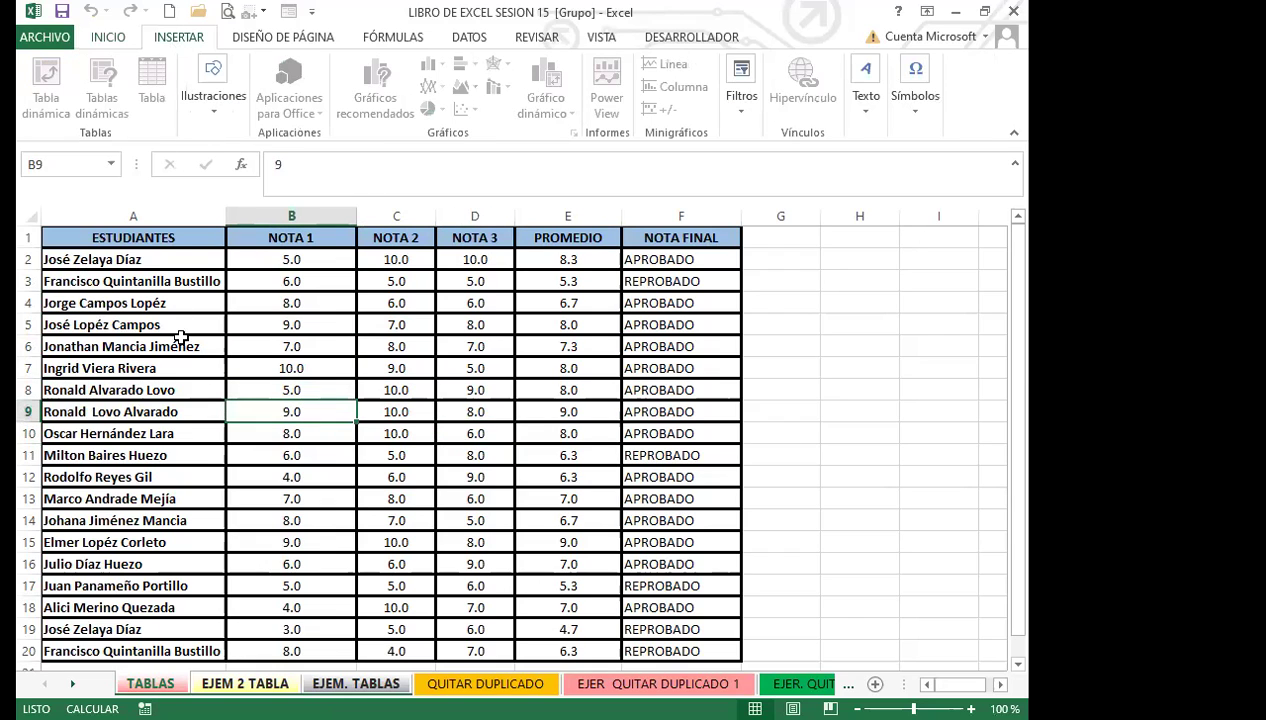
{"action": "left_click", "coordinate": [175, 342]}
{"action": "left_click", "coordinate": [149, 258]}
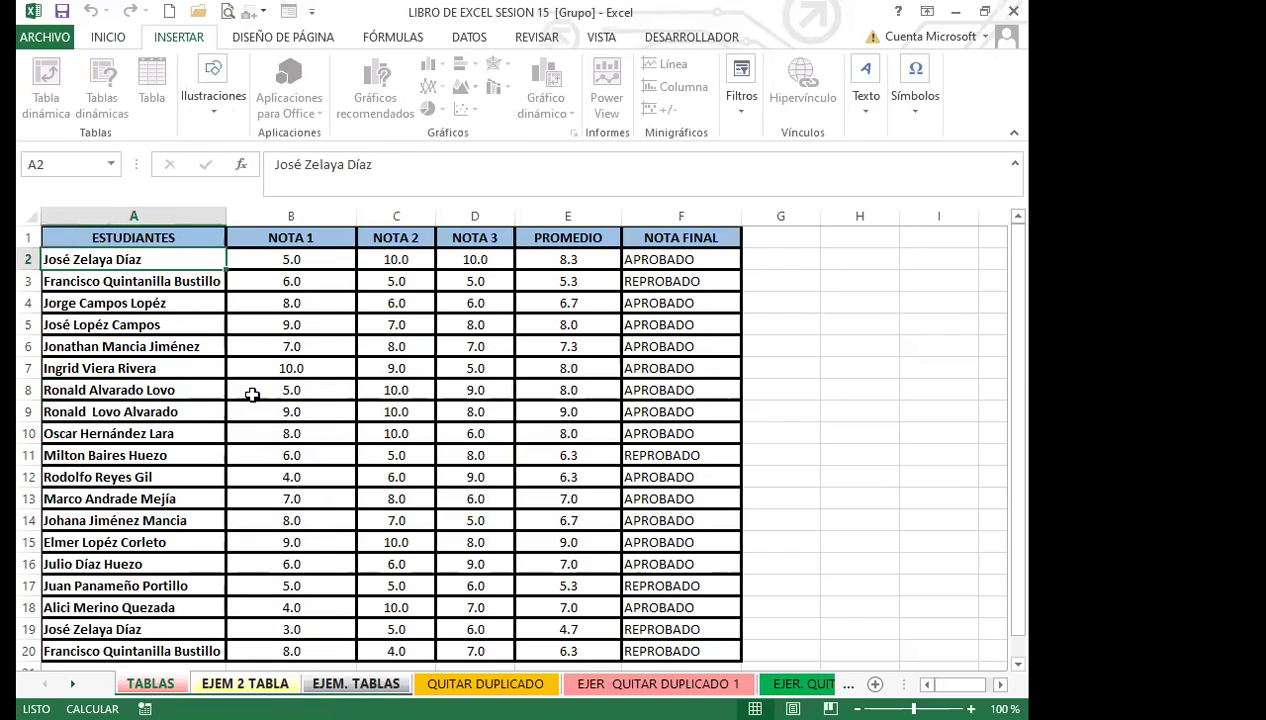
{"action": "left_click", "coordinate": [250, 392]}
{"action": "left_click", "coordinate": [387, 391]}
{"action": "left_click", "coordinate": [886, 447]}
{"action": "left_click", "coordinate": [839, 430]}
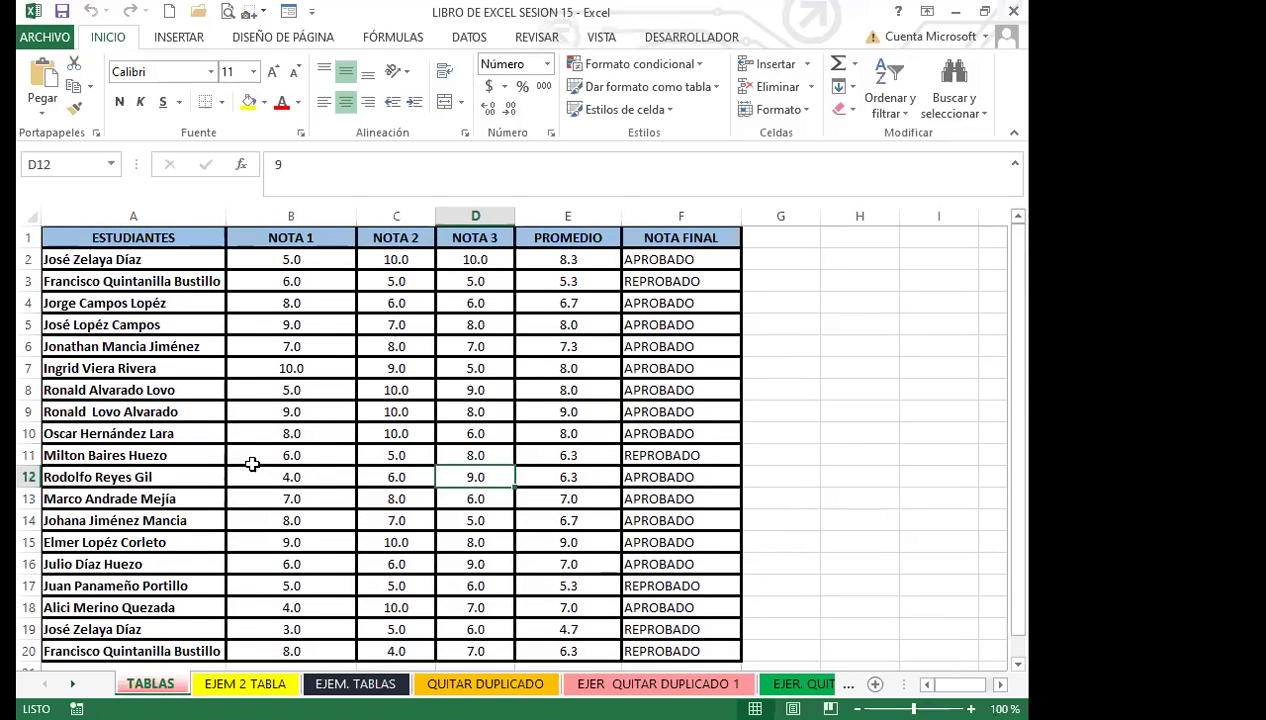
{"action": "left_click", "coordinate": [301, 453]}
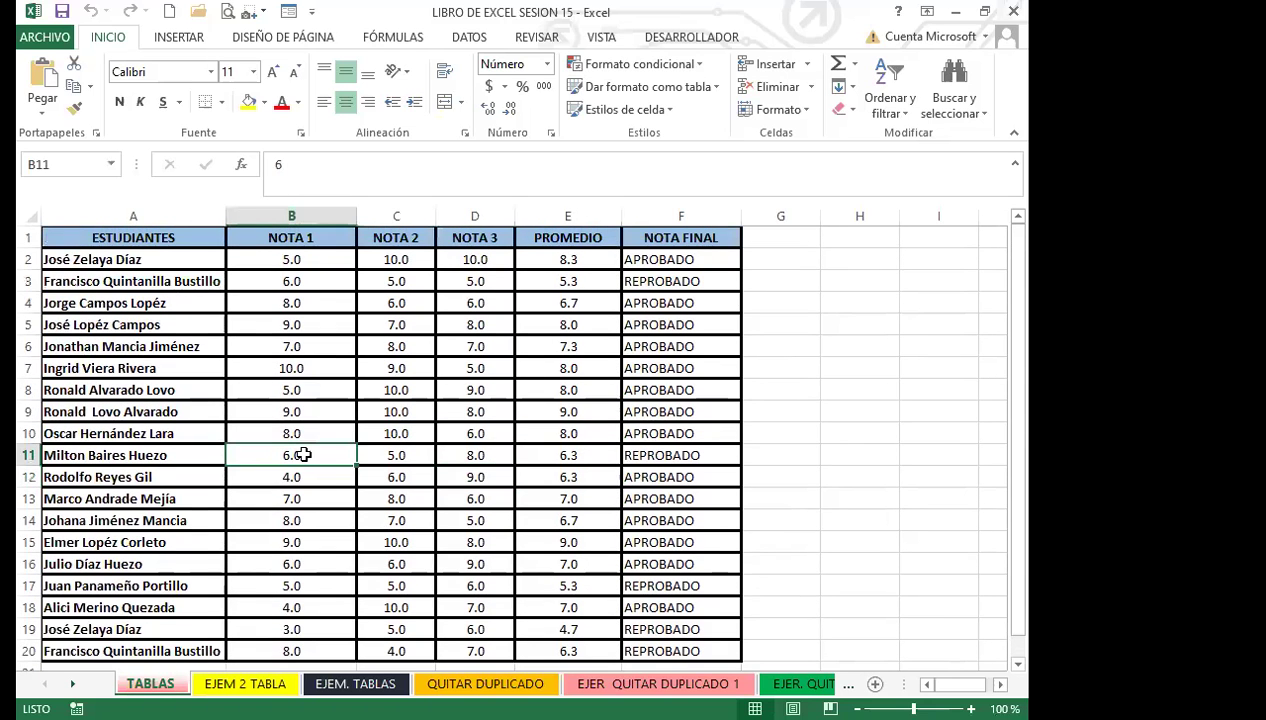
{"action": "left_click", "coordinate": [584, 324]}
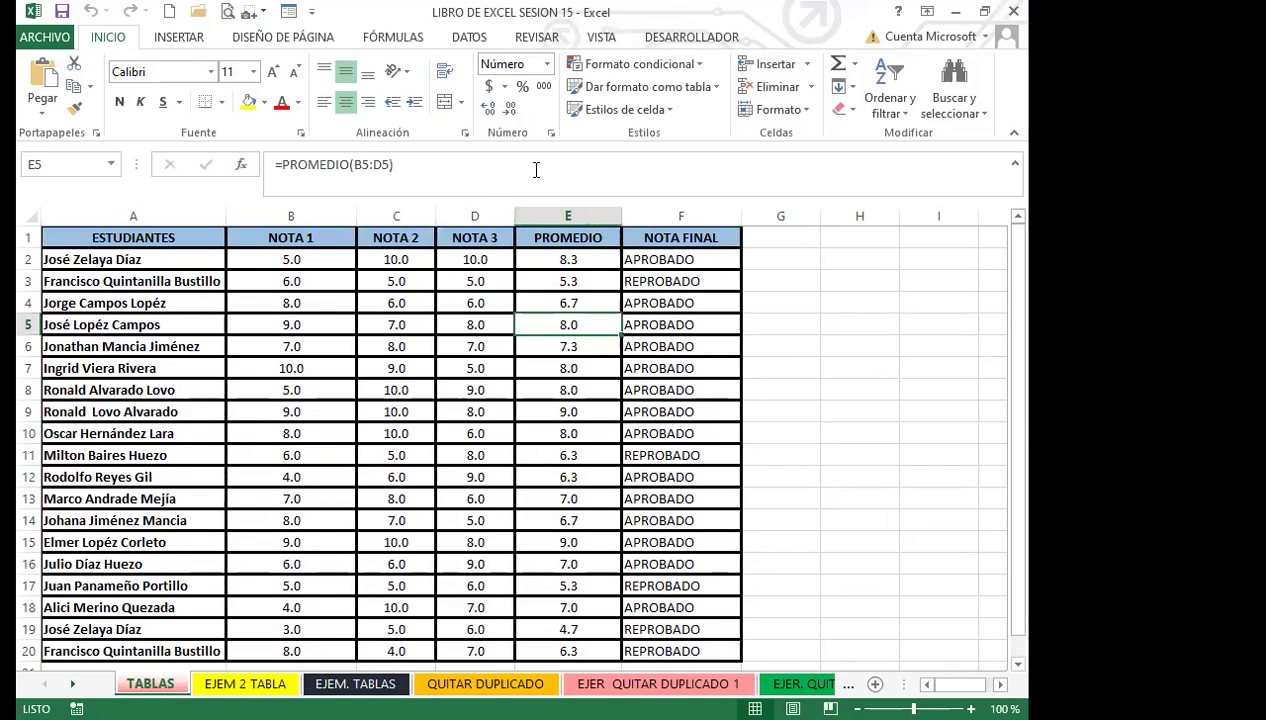
{"action": "left_click", "coordinate": [576, 259]}
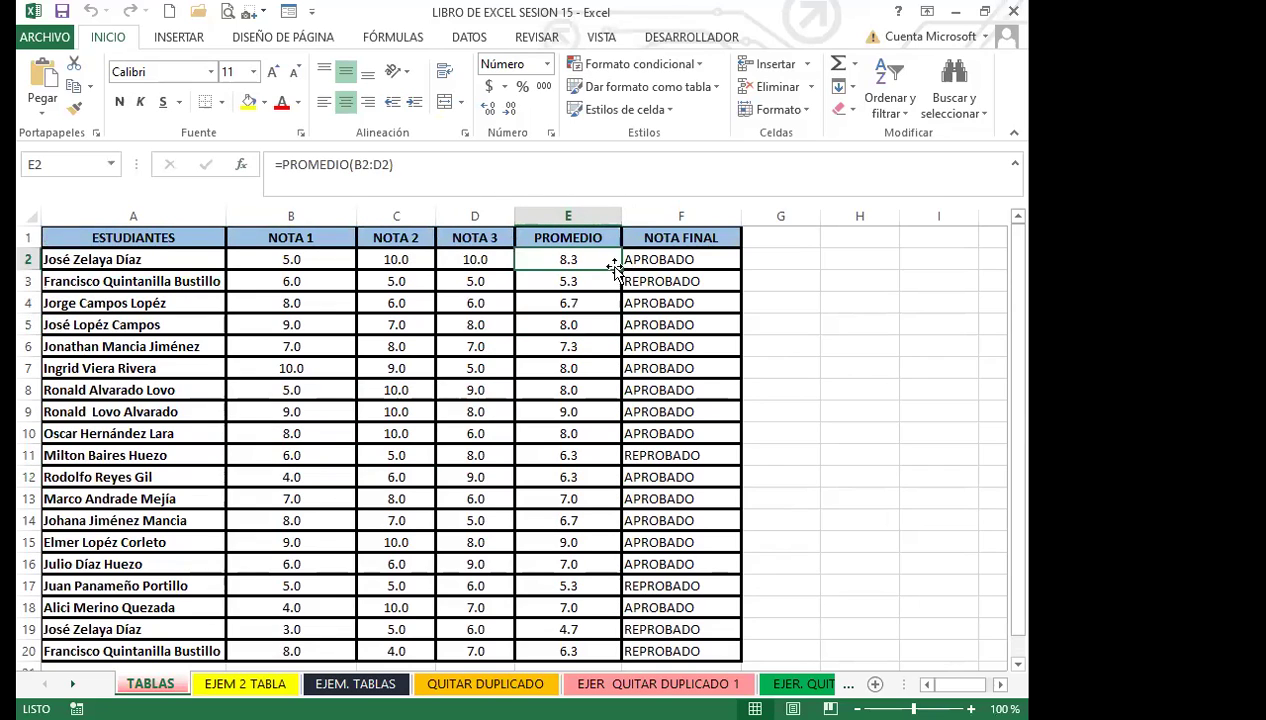
{"action": "left_click", "coordinate": [660, 261]}
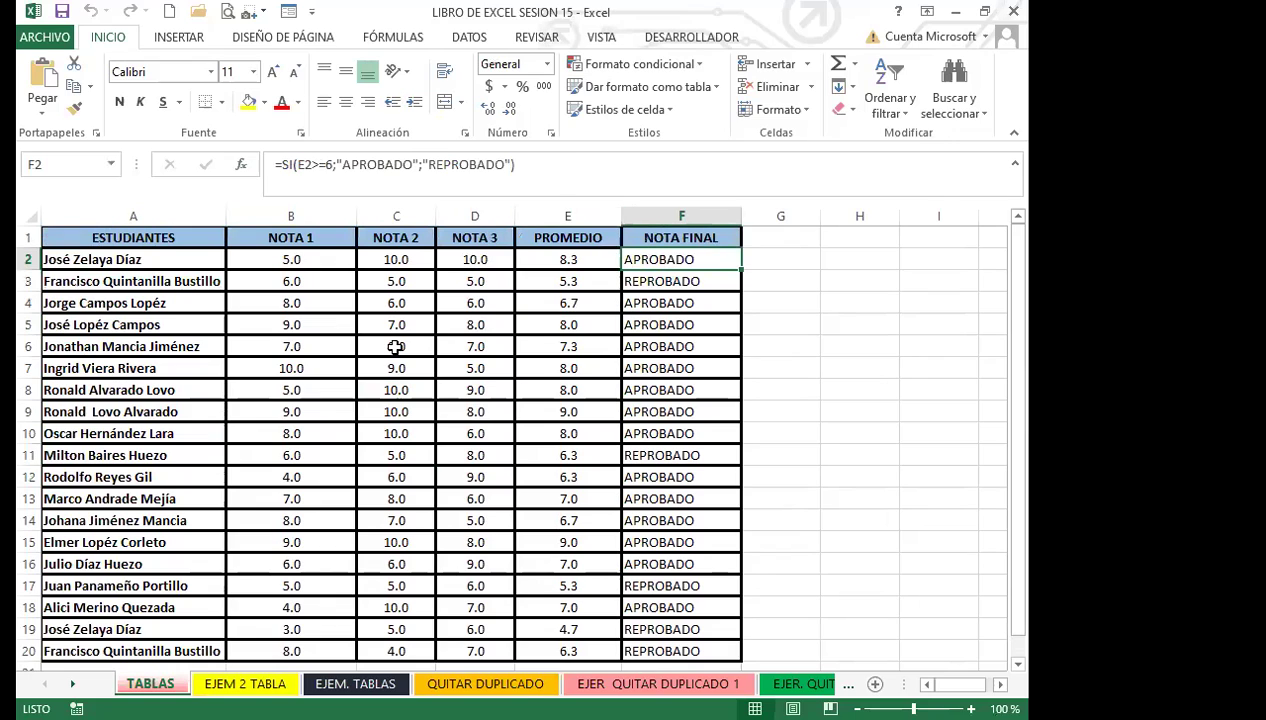
{"action": "left_click", "coordinate": [421, 364]}
{"action": "left_click", "coordinate": [348, 382]}
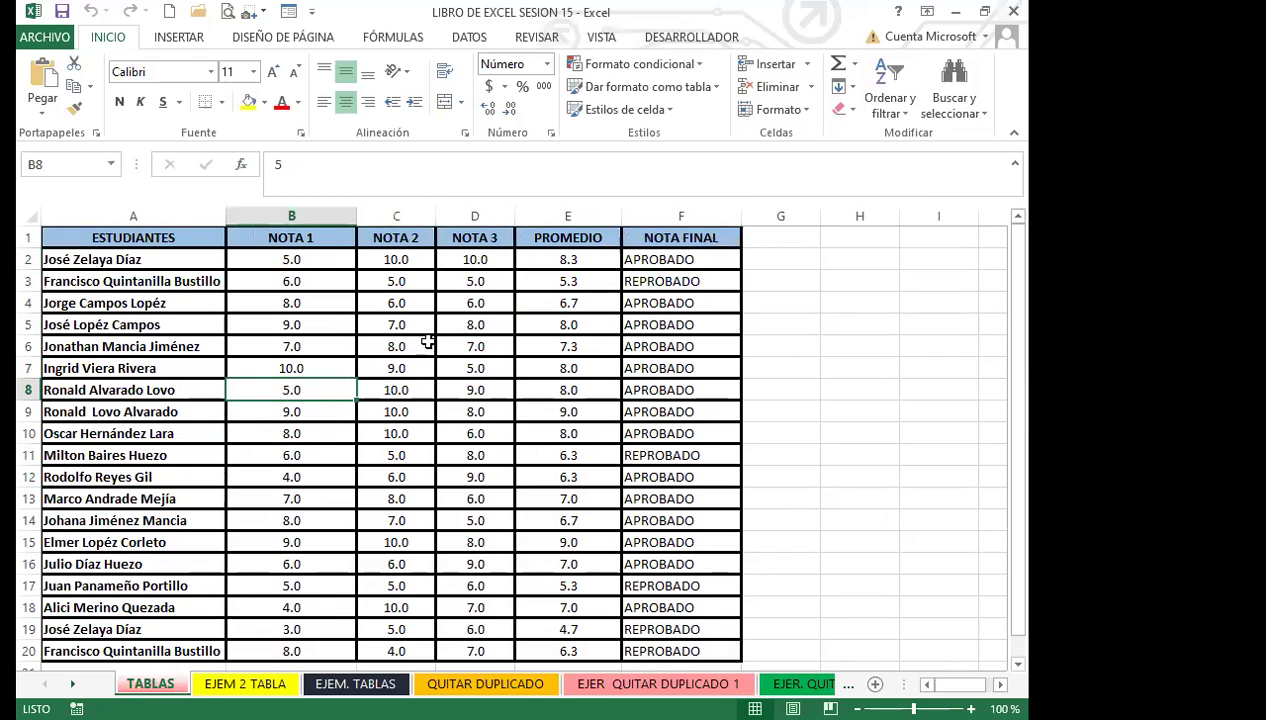
{"action": "left_click", "coordinate": [396, 408]}
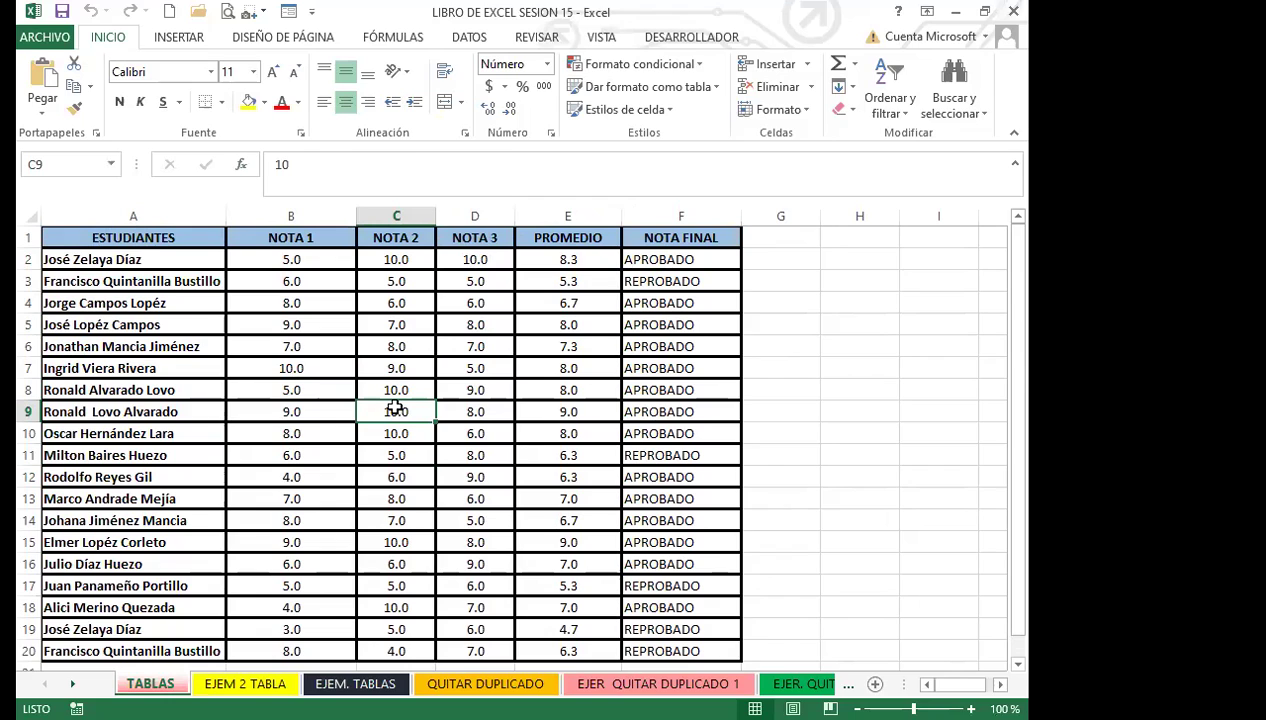
{"action": "left_click", "coordinate": [134, 305]}
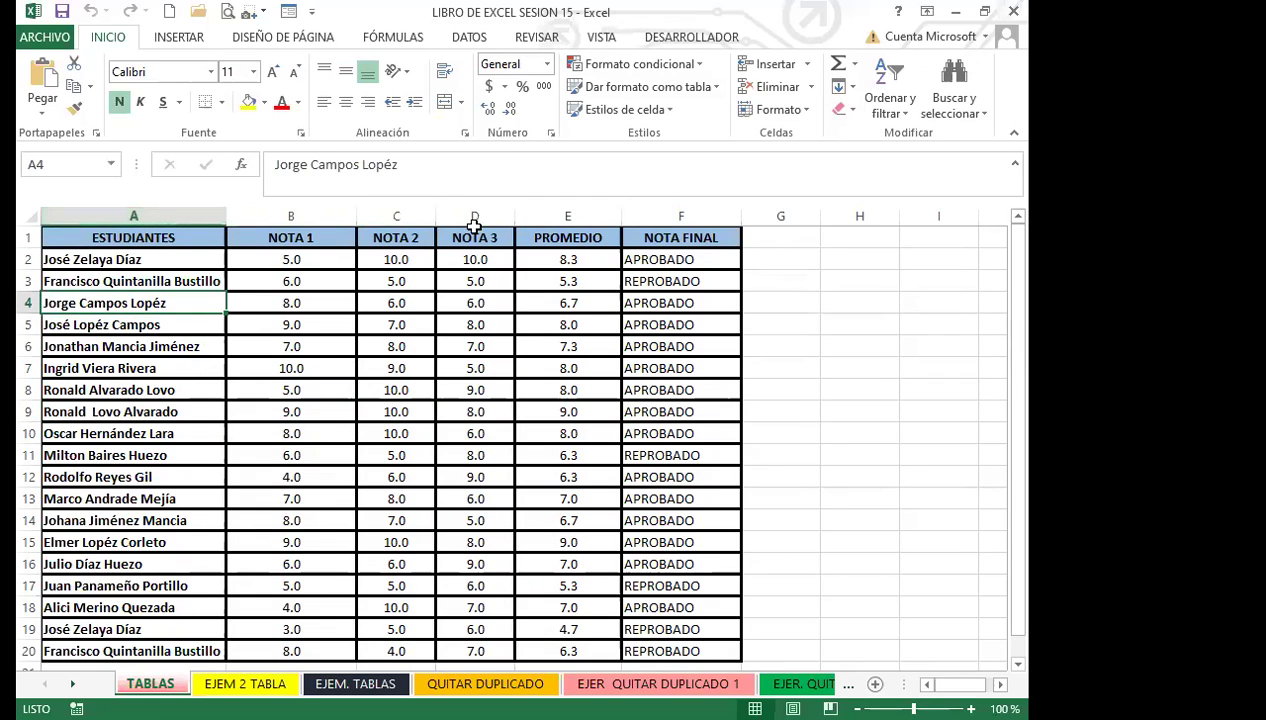
{"action": "left_click", "coordinate": [362, 324]}
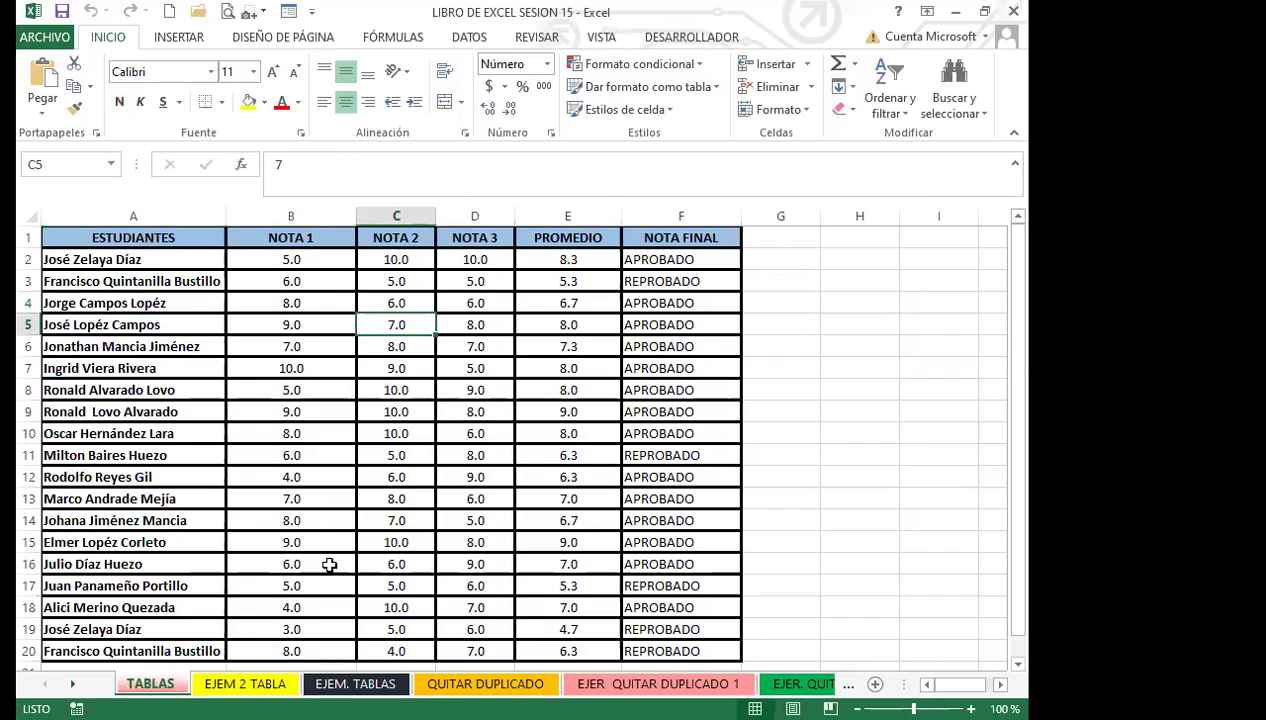
{"action": "left_click", "coordinate": [318, 542]}
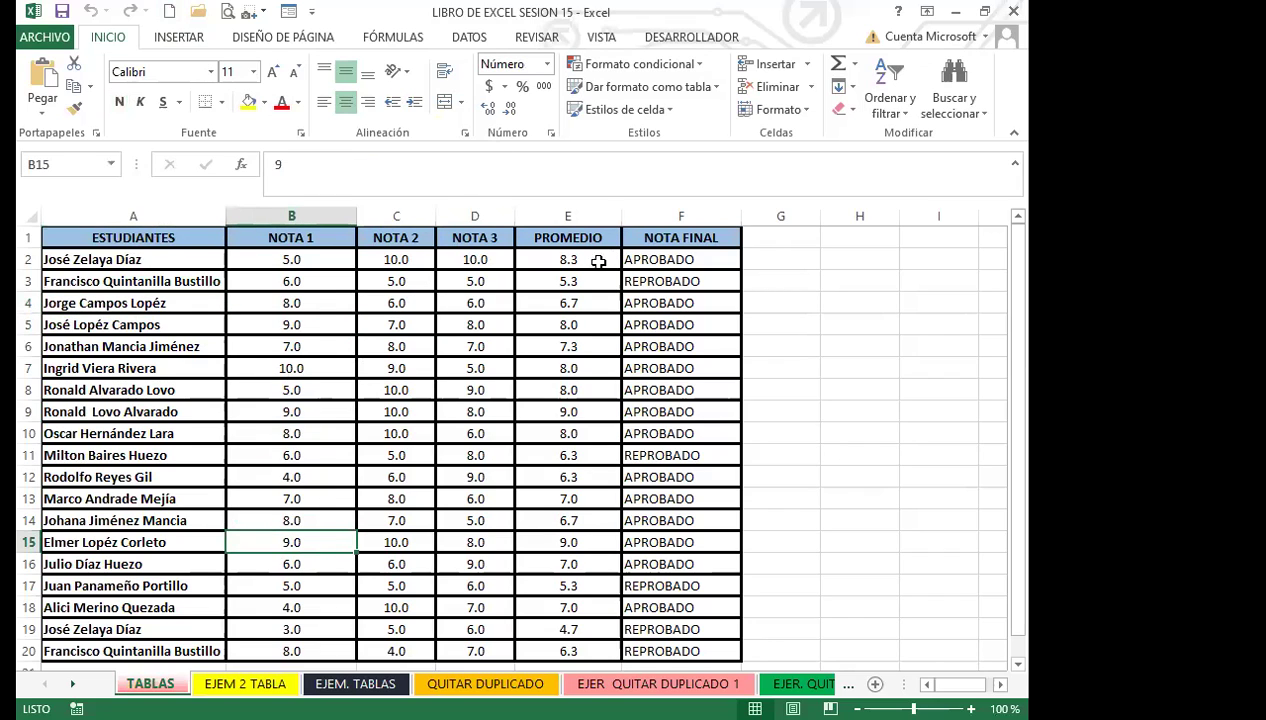
Step: Apply a Medio banded table style to A1:F20 with headers, creating Tabla1
{"action": "left_click", "coordinate": [178, 37]}
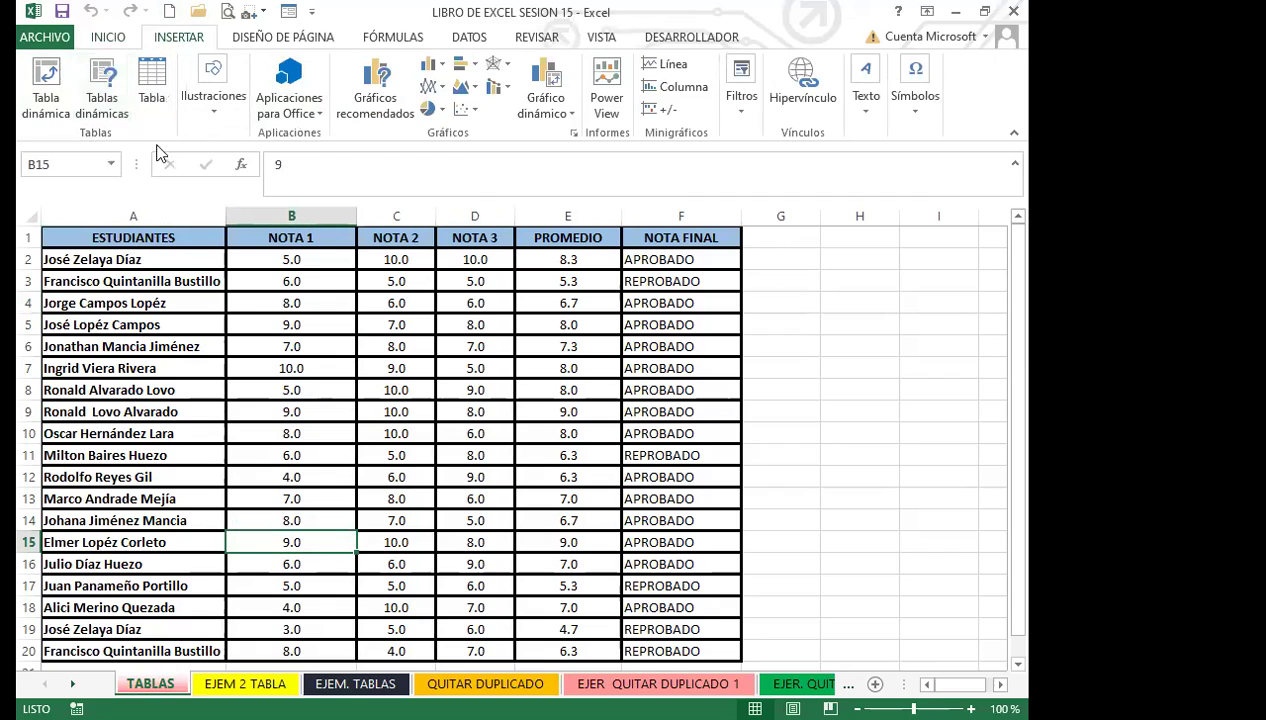
{"action": "left_click", "coordinate": [112, 38]}
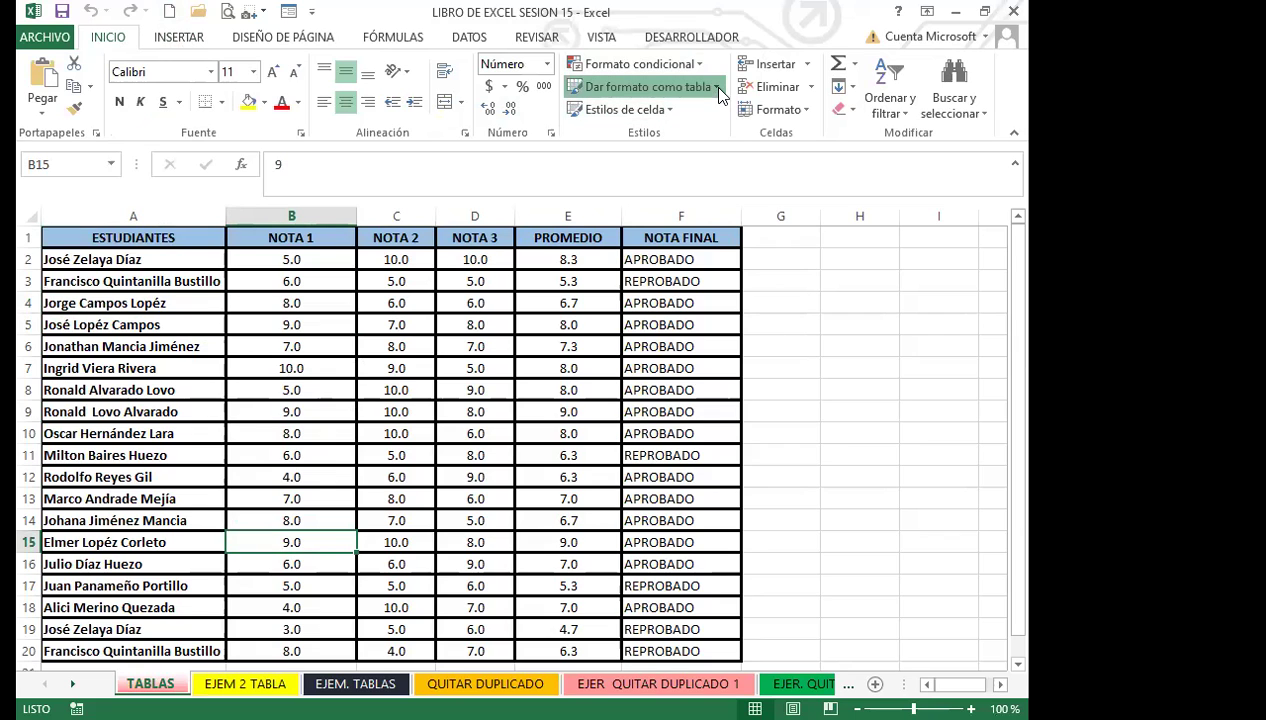
{"action": "left_click", "coordinate": [716, 88]}
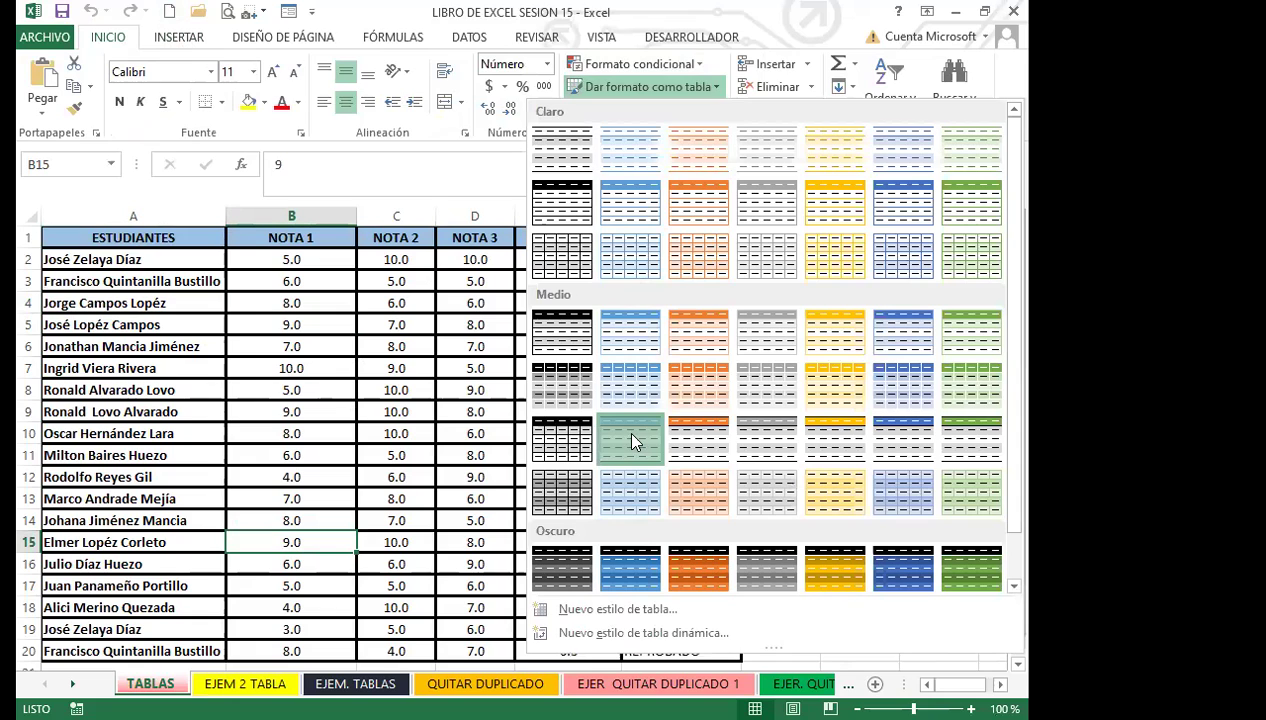
{"action": "left_click", "coordinate": [630, 437]}
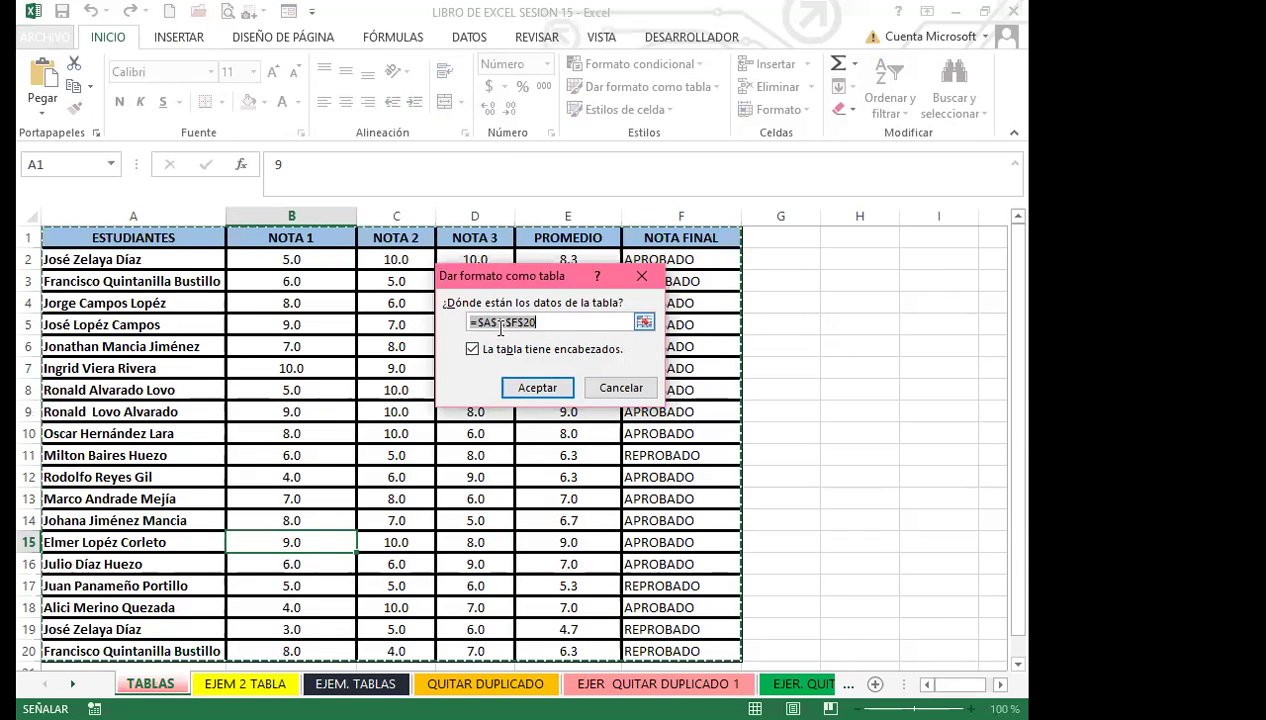
{"action": "left_click", "coordinate": [537, 388]}
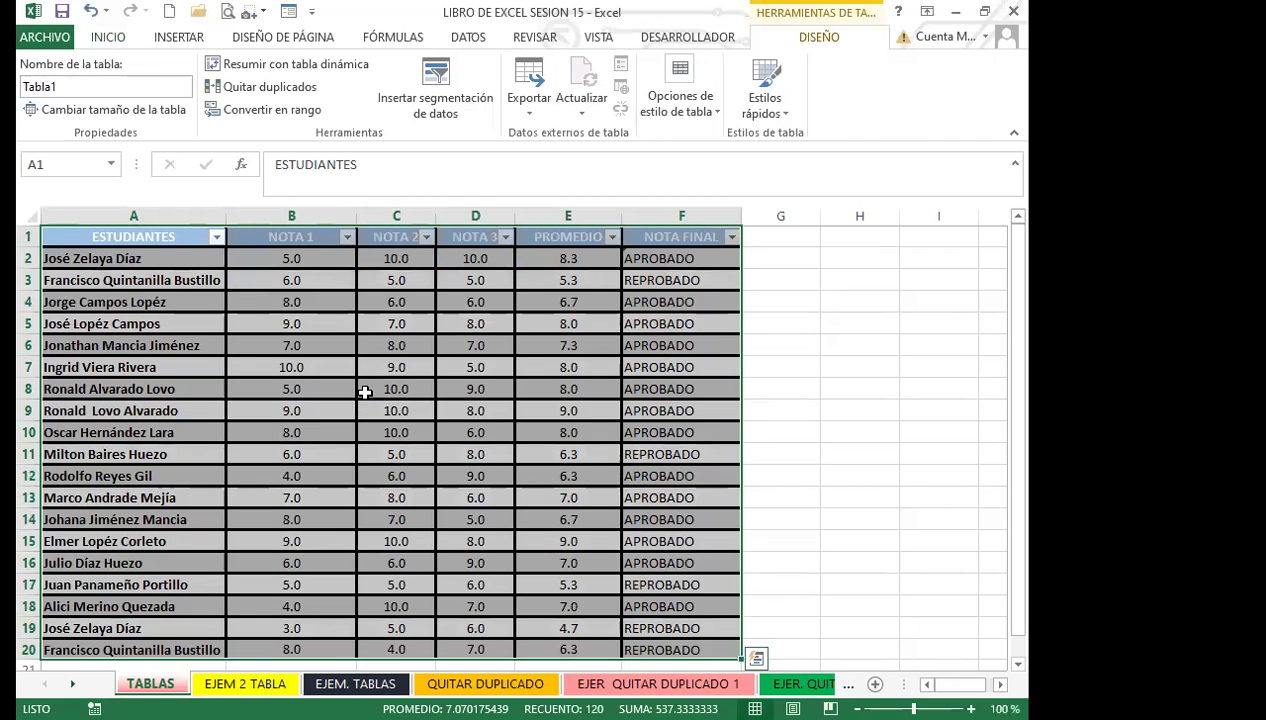
Step: Hide the header filter arrows with Ctrl+Shift+L and drag Tabla1's bottom edge down to row 29
{"action": "key", "text": "ctrl+shift+l"}
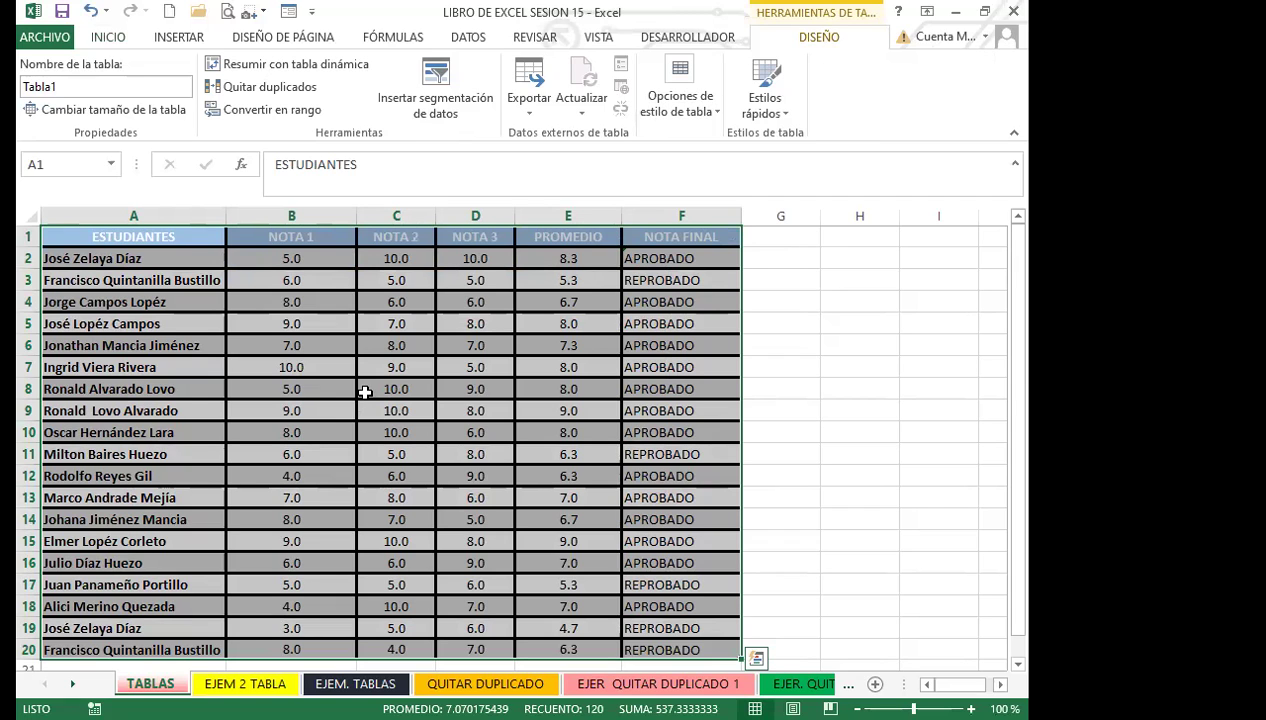
{"action": "left_click", "coordinate": [365, 392]}
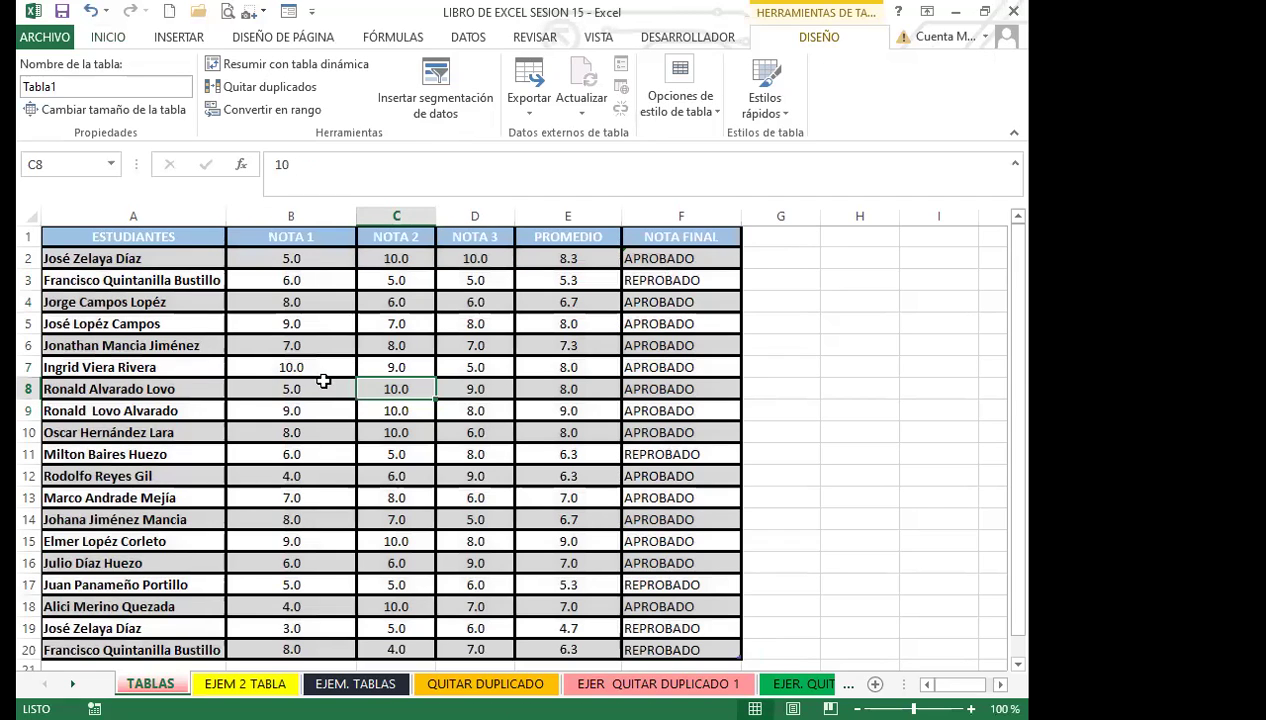
{"action": "left_click", "coordinate": [320, 388]}
{"action": "scroll", "coordinate": [430, 470], "scroll_direction": "down", "scroll_amount": 5}
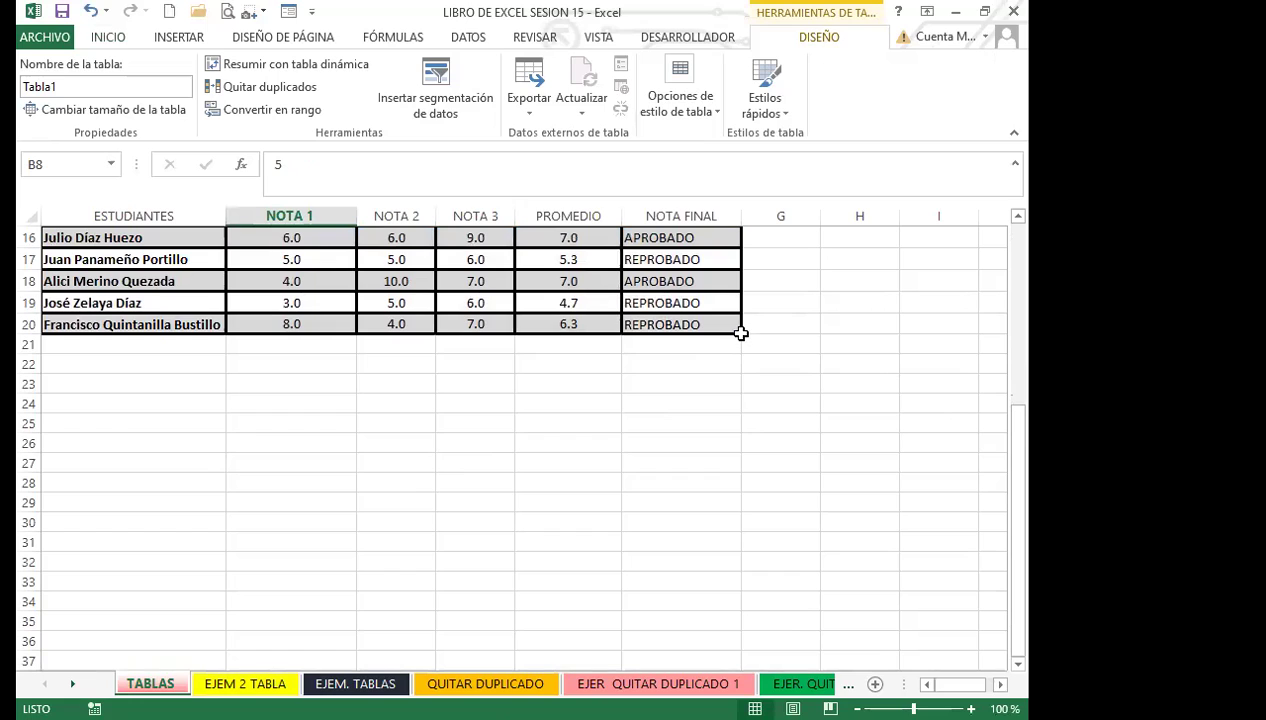
{"action": "left_click_drag", "start_coordinate": [738, 327], "coordinate": [737, 503]}
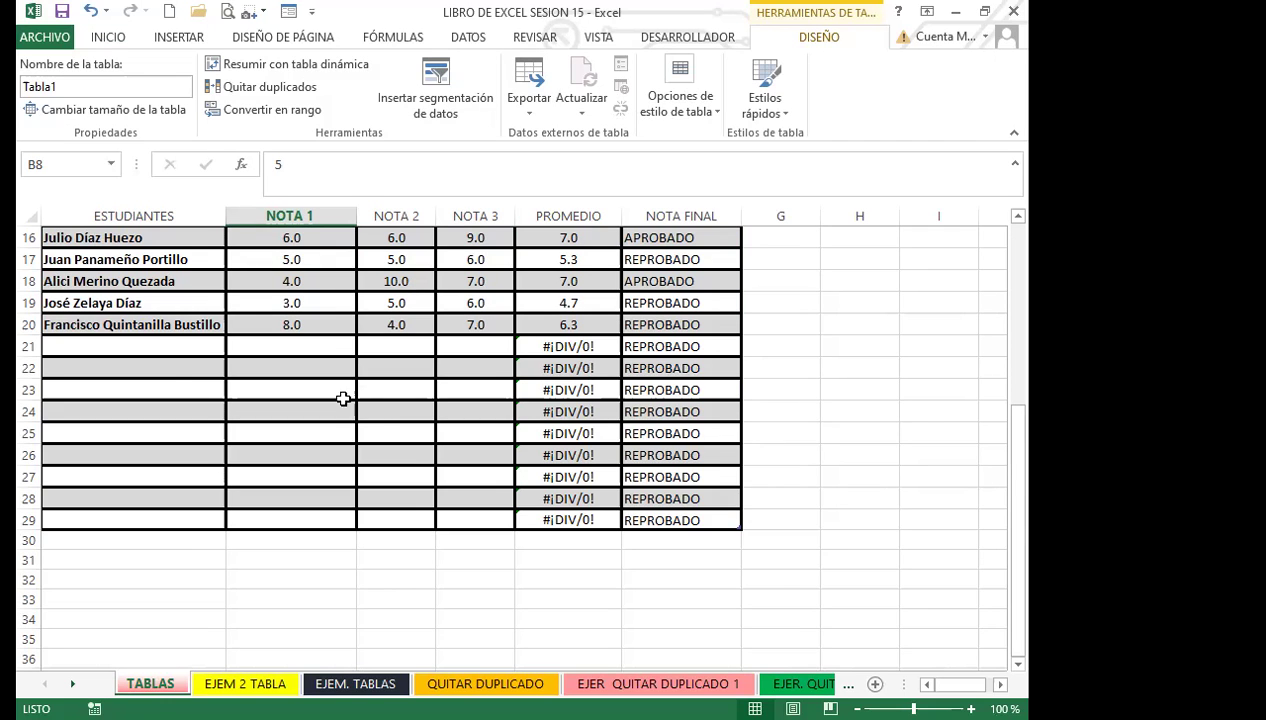
{"action": "left_click_drag", "start_coordinate": [147, 345], "coordinate": [443, 511]}
{"action": "left_click", "coordinate": [408, 456]}
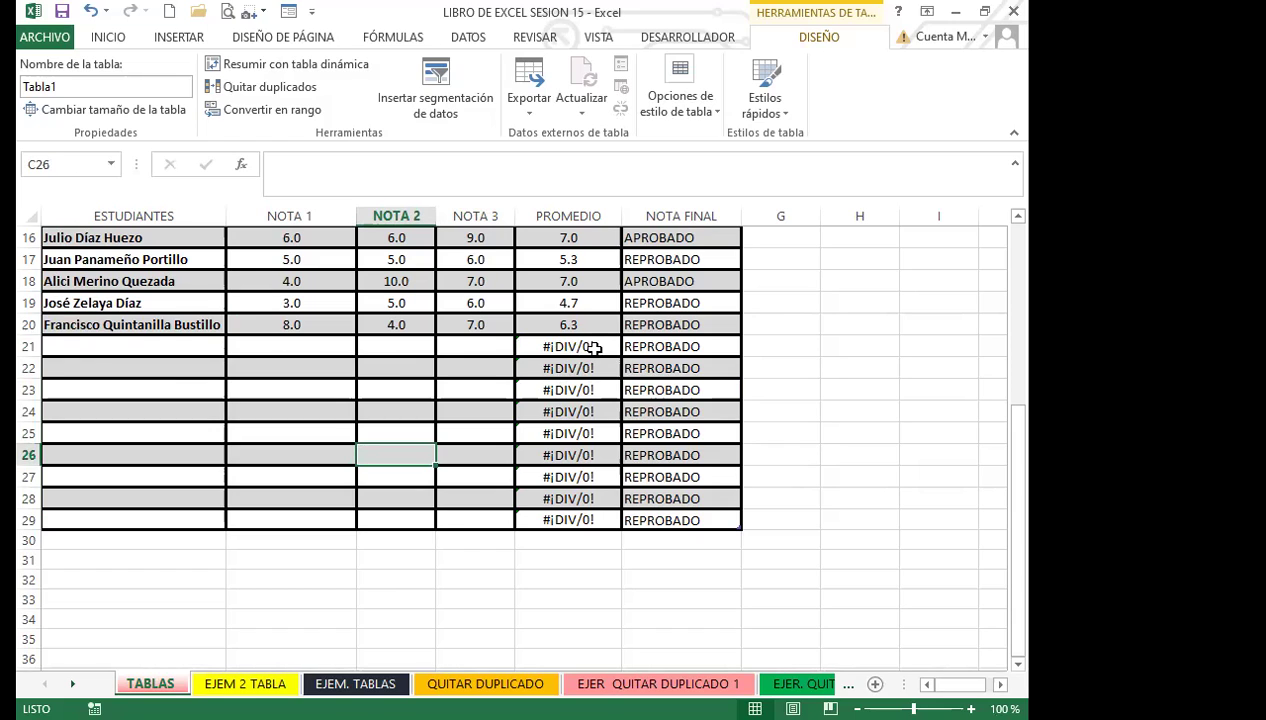
{"action": "left_click", "coordinate": [653, 347]}
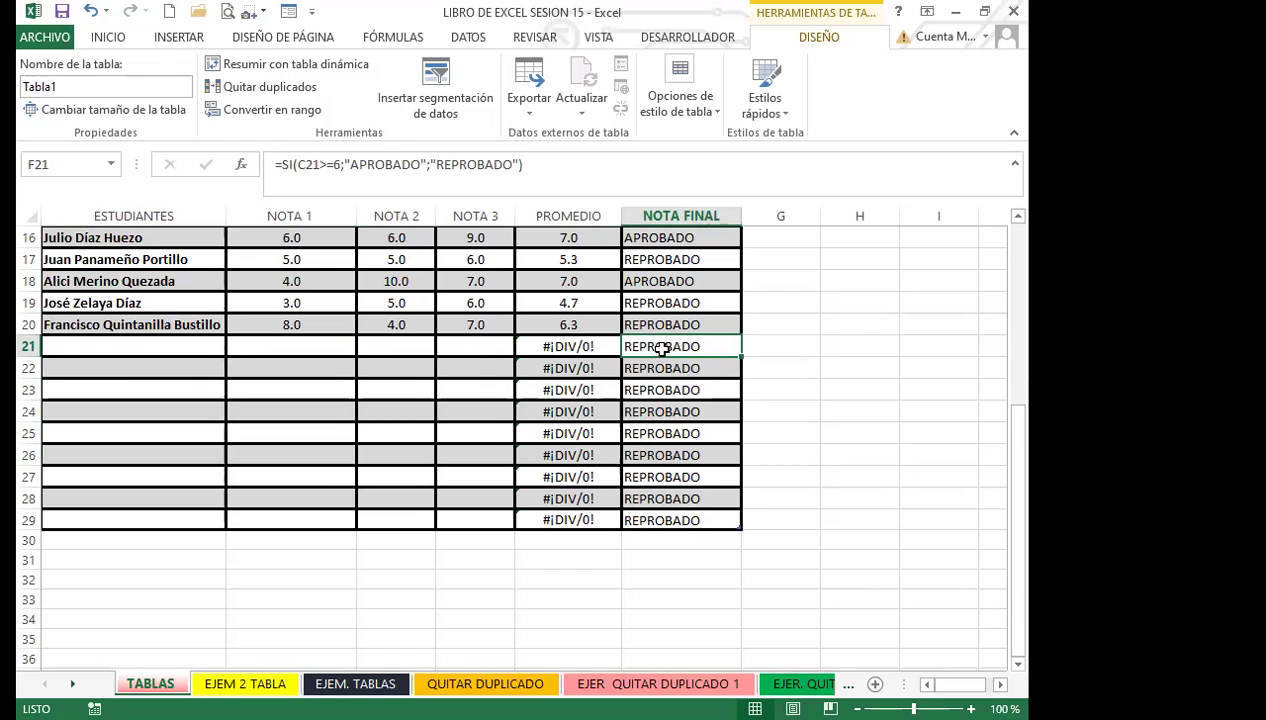
{"action": "left_click", "coordinate": [317, 345]}
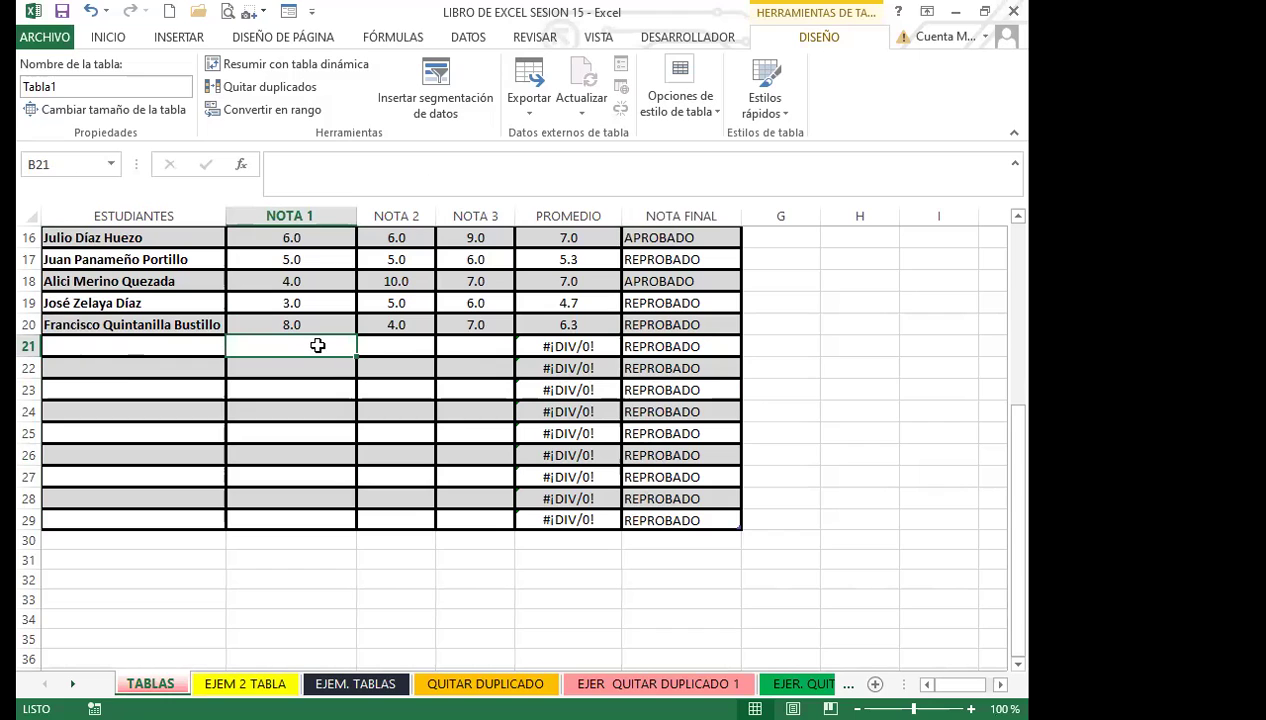
Step: Enter test grades 5, 4 and 4 in B21:D21
{"action": "type", "text": "5"}
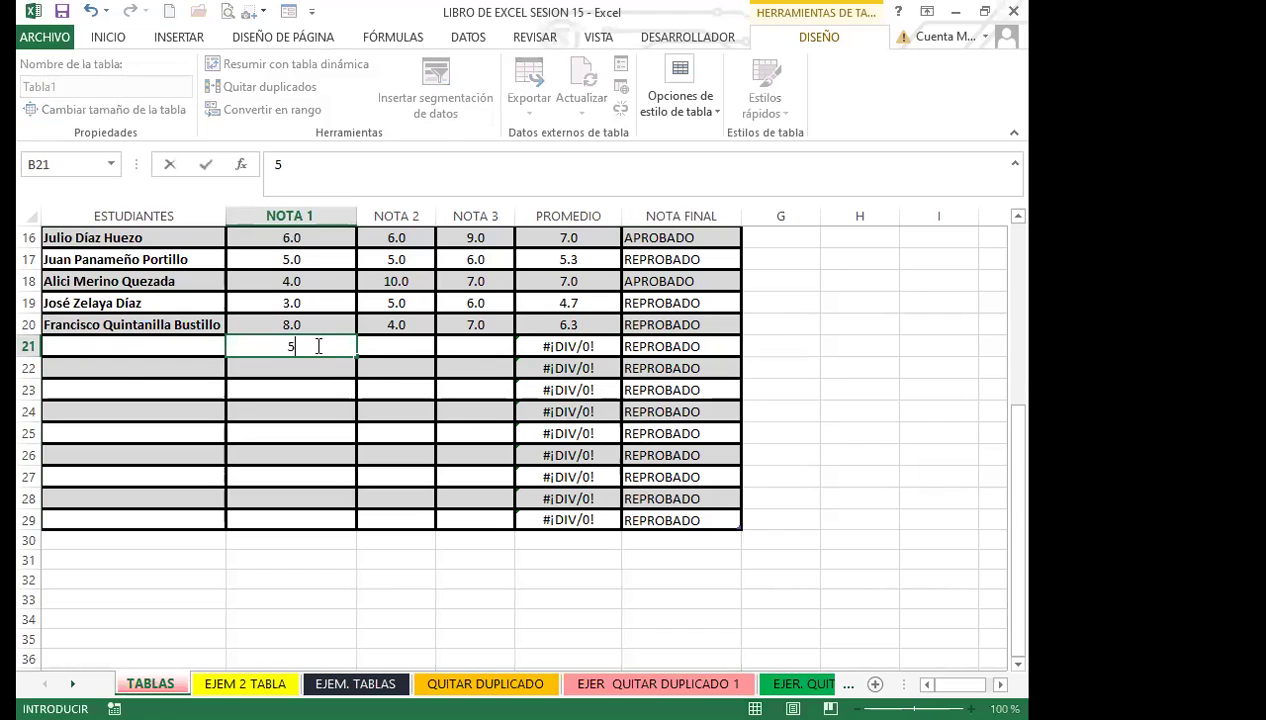
{"action": "key", "text": "Tab"}
{"action": "type", "text": "4"}
{"action": "key", "text": "Tab"}
{"action": "type", "text": "4"}
{"action": "key", "text": "Tab"}
{"action": "key", "text": "Left"}
{"action": "key", "text": "Left"}
{"action": "key", "text": "Left"}
{"action": "key", "text": "Left"}
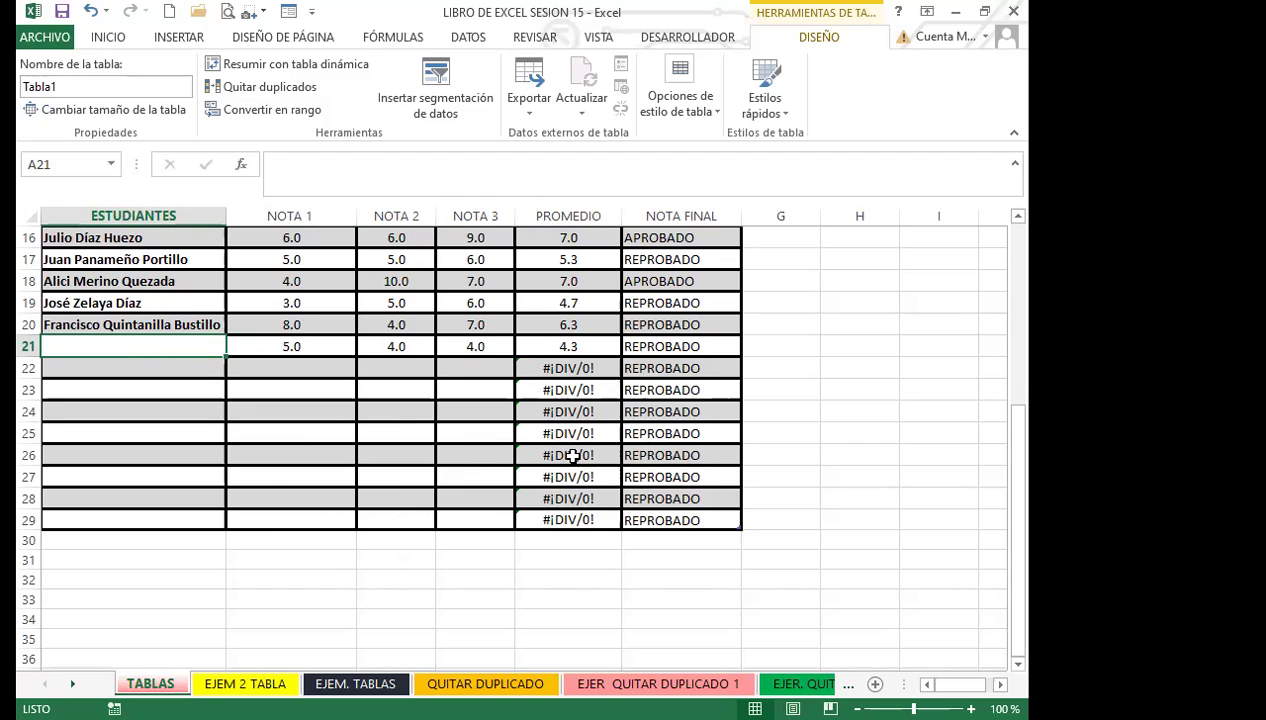
Step: Clear the test grades in row 21 and drop the empty rows 21–29
{"action": "key", "text": "Right"}
{"action": "key", "text": "Right"}
{"action": "key", "text": "Right"}
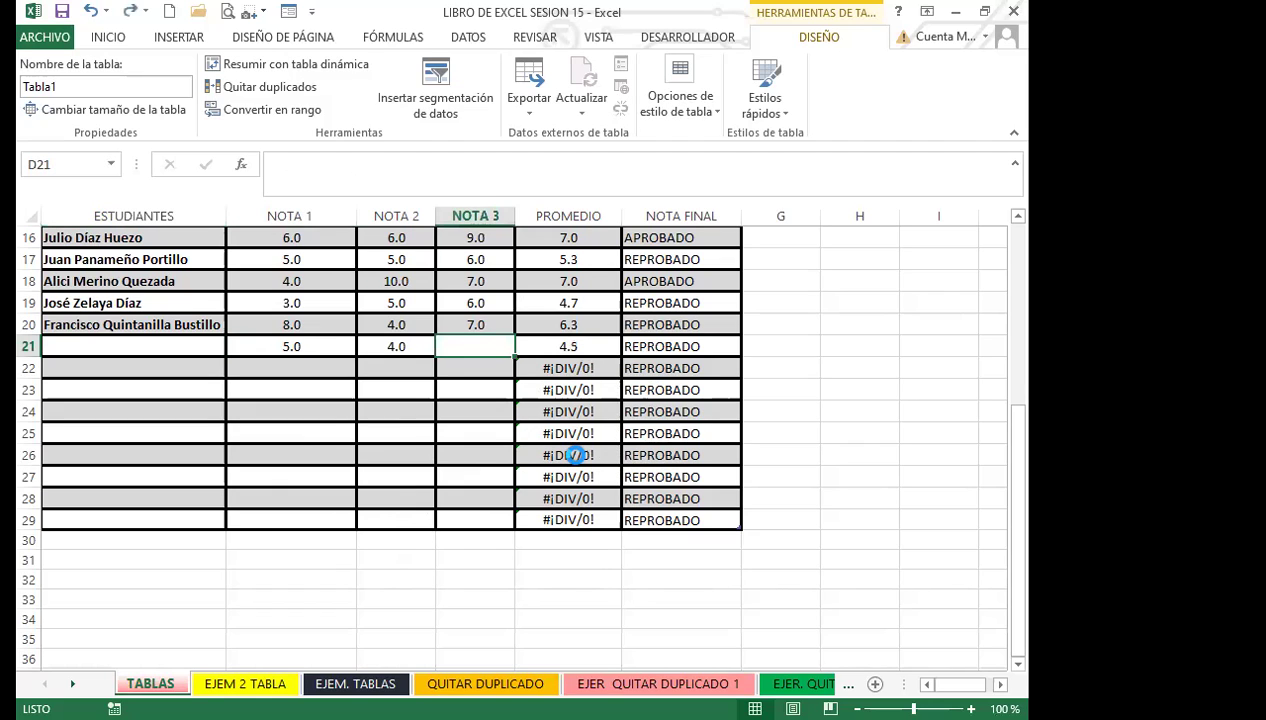
{"action": "key", "text": "Delete"}
{"action": "key", "text": "Left"}
{"action": "key", "text": "Delete"}
{"action": "key", "text": "Left"}
{"action": "key", "text": "Delete"}
{"action": "key", "text": "ctrl+z"}
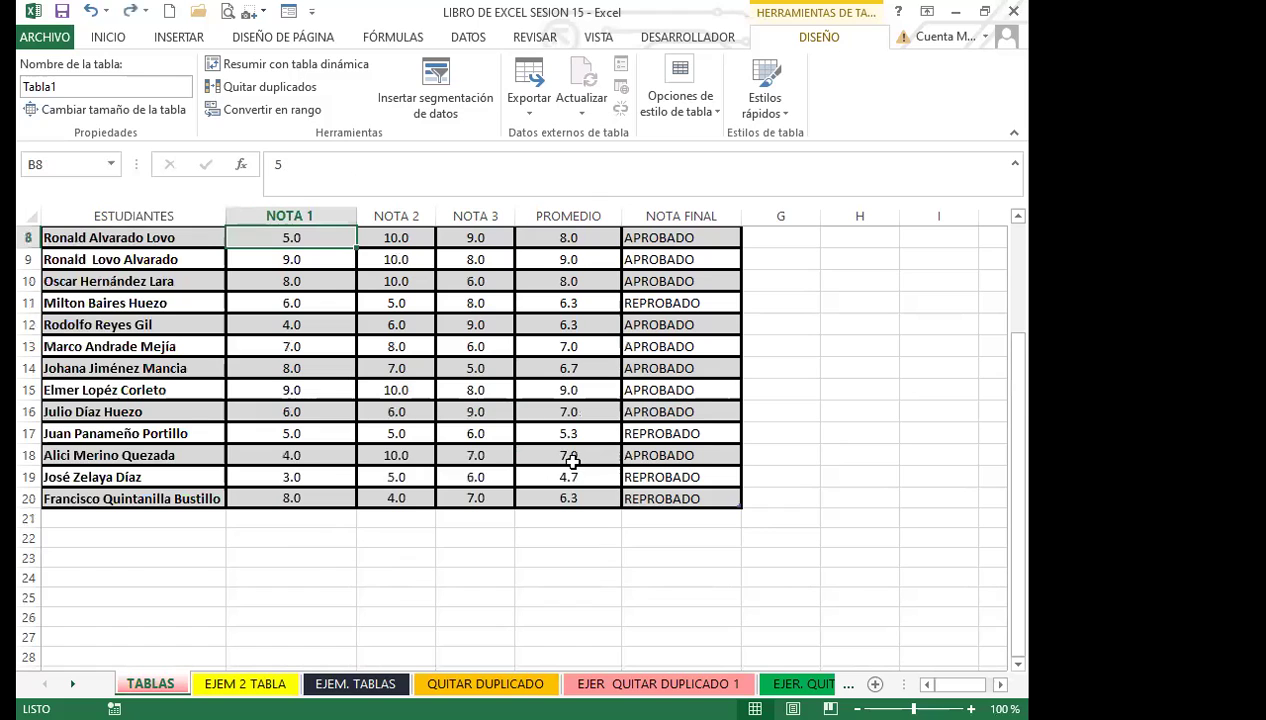
{"action": "left_click", "coordinate": [472, 547]}
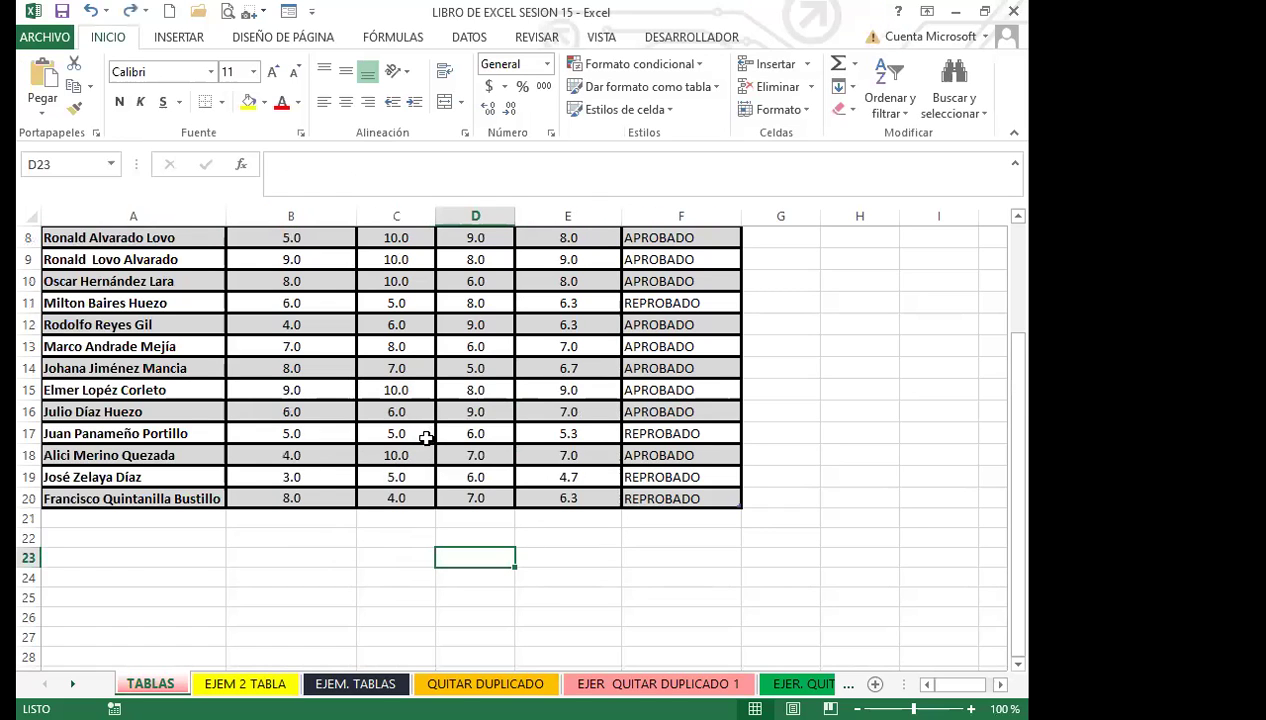
{"action": "scroll", "coordinate": [481, 441], "scroll_direction": "up", "scroll_amount": 3}
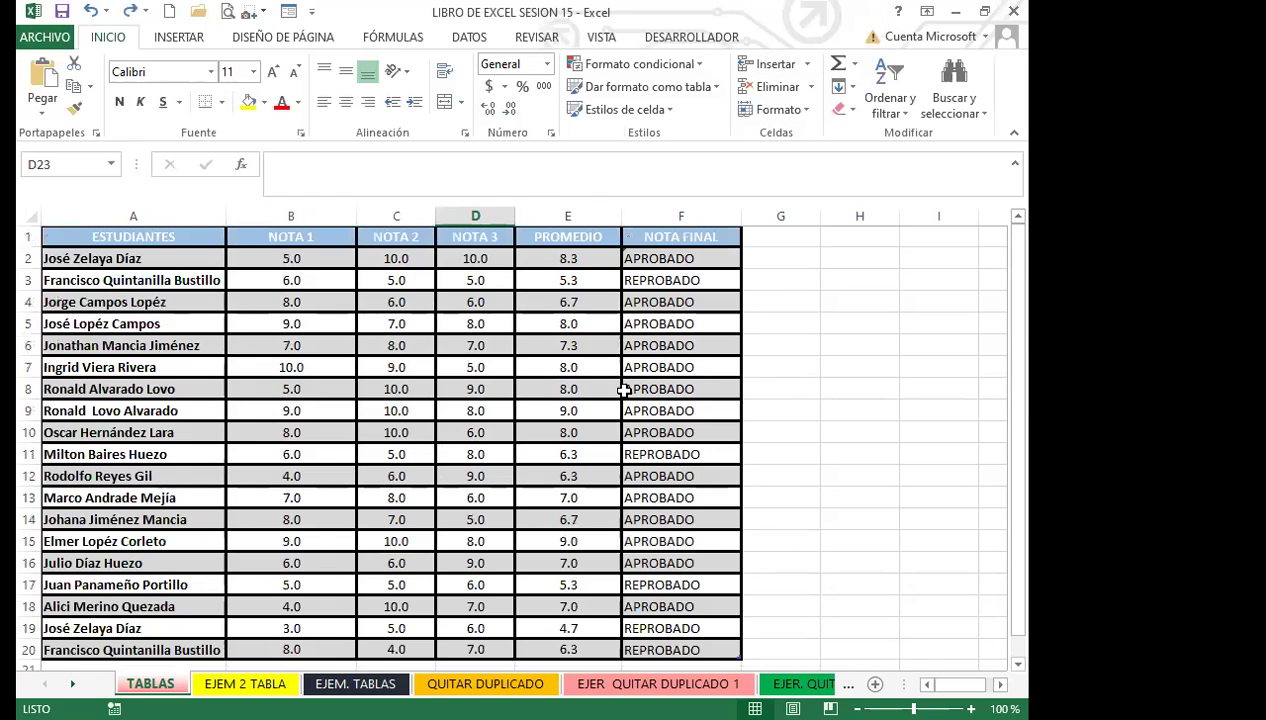
{"action": "left_click", "coordinate": [460, 433]}
{"action": "left_click", "coordinate": [340, 411]}
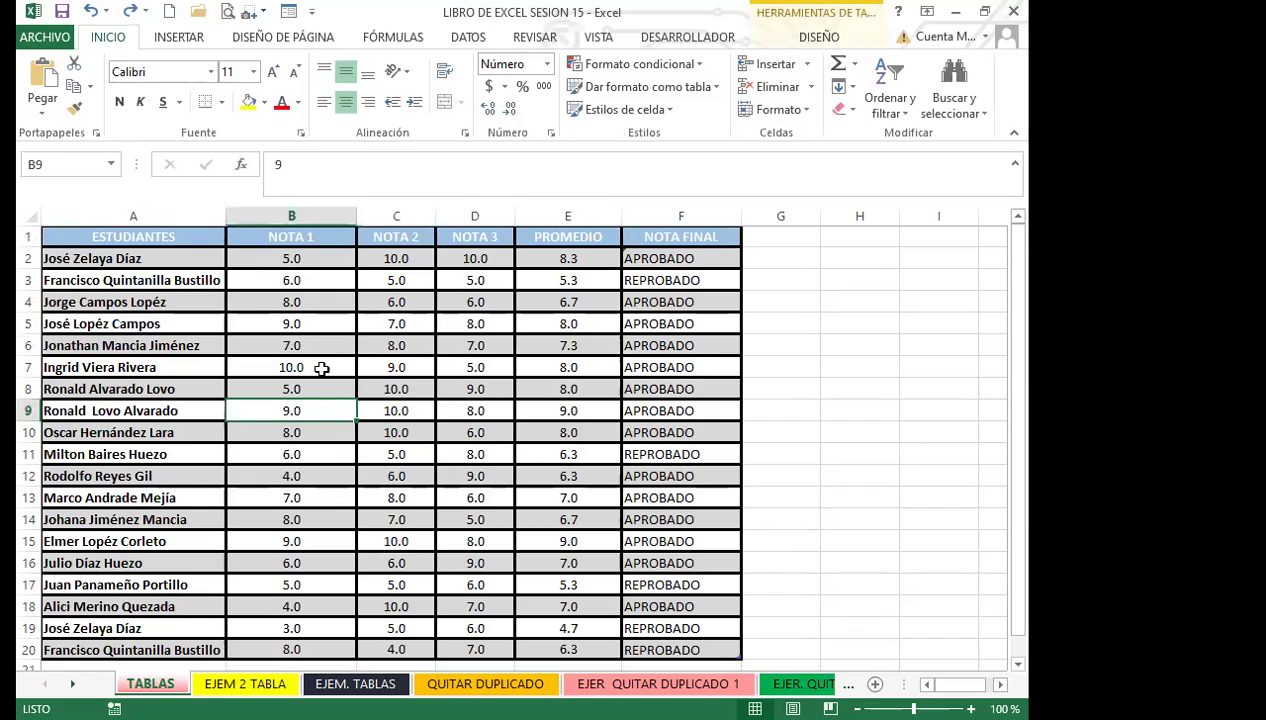
{"action": "left_click", "coordinate": [388, 388]}
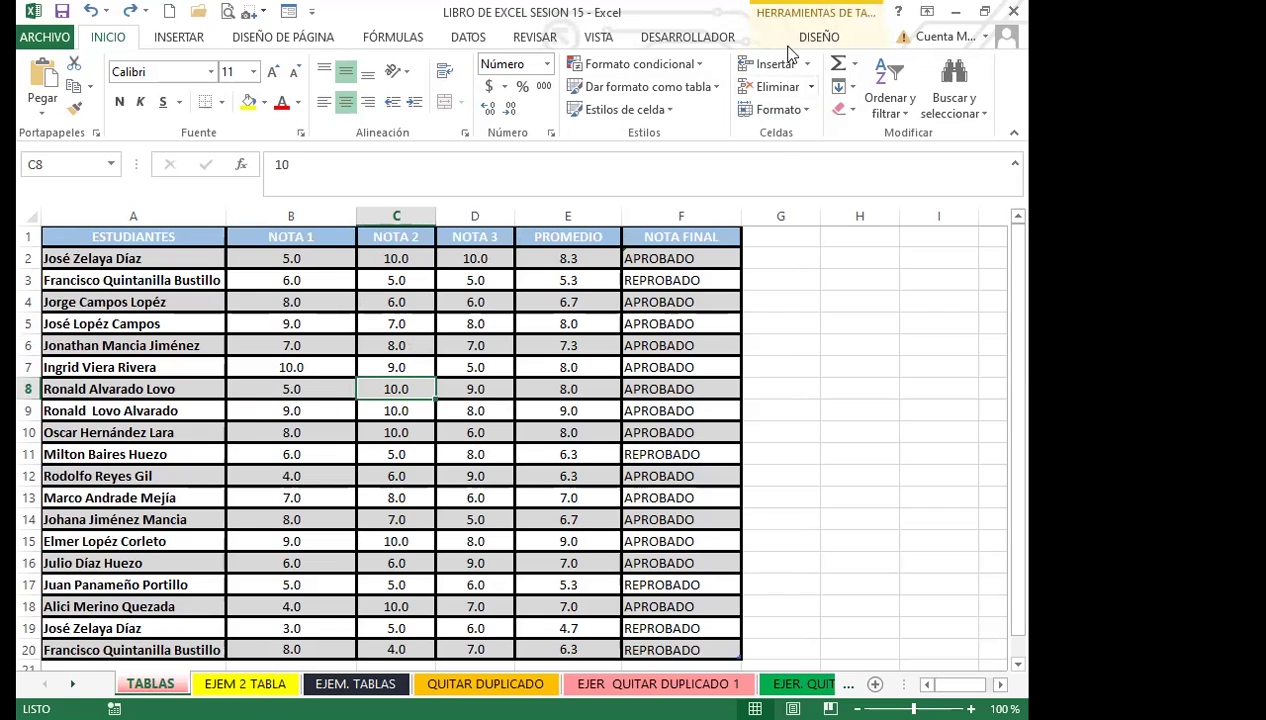
{"action": "left_click", "coordinate": [560, 323]}
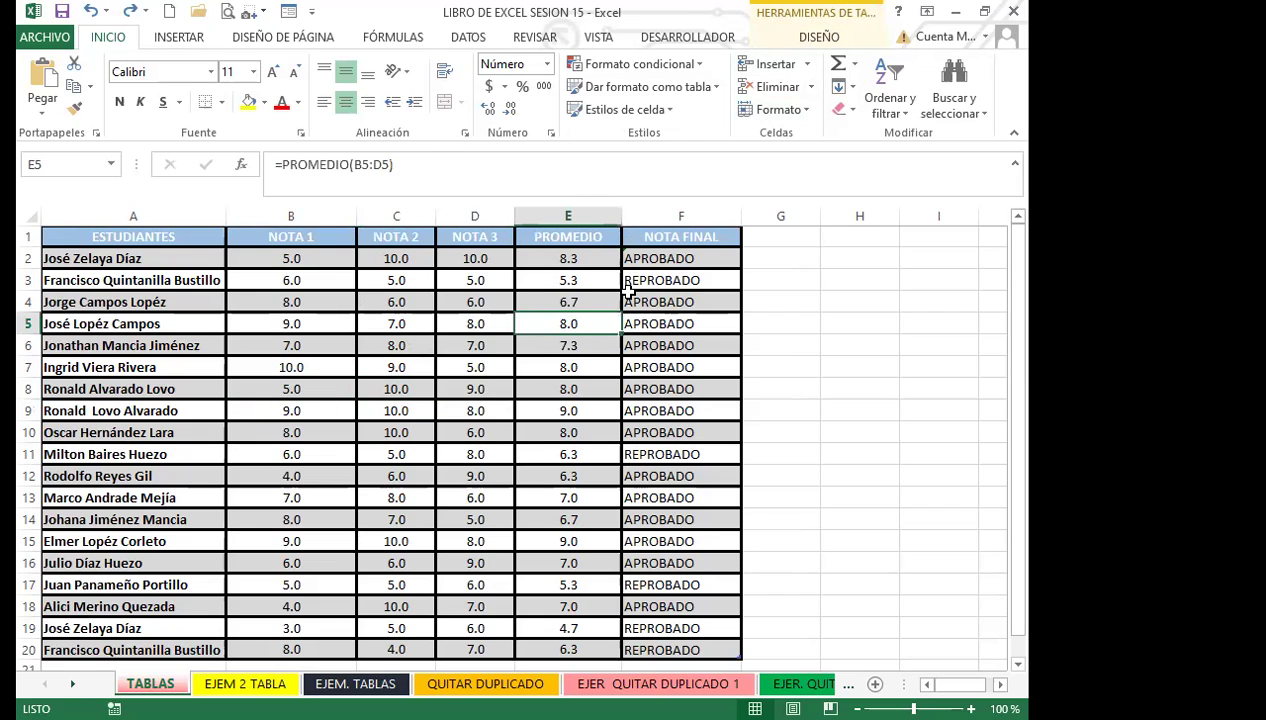
{"action": "left_click", "coordinate": [432, 345]}
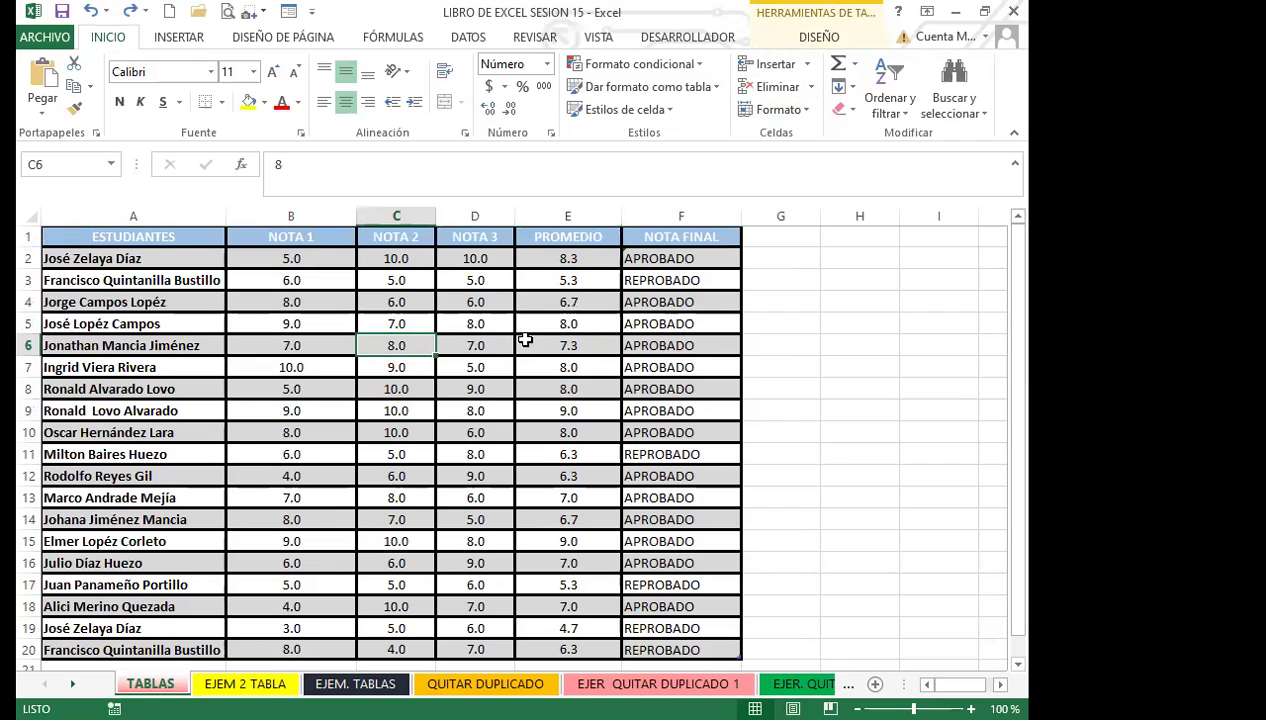
{"action": "left_click", "coordinate": [871, 327]}
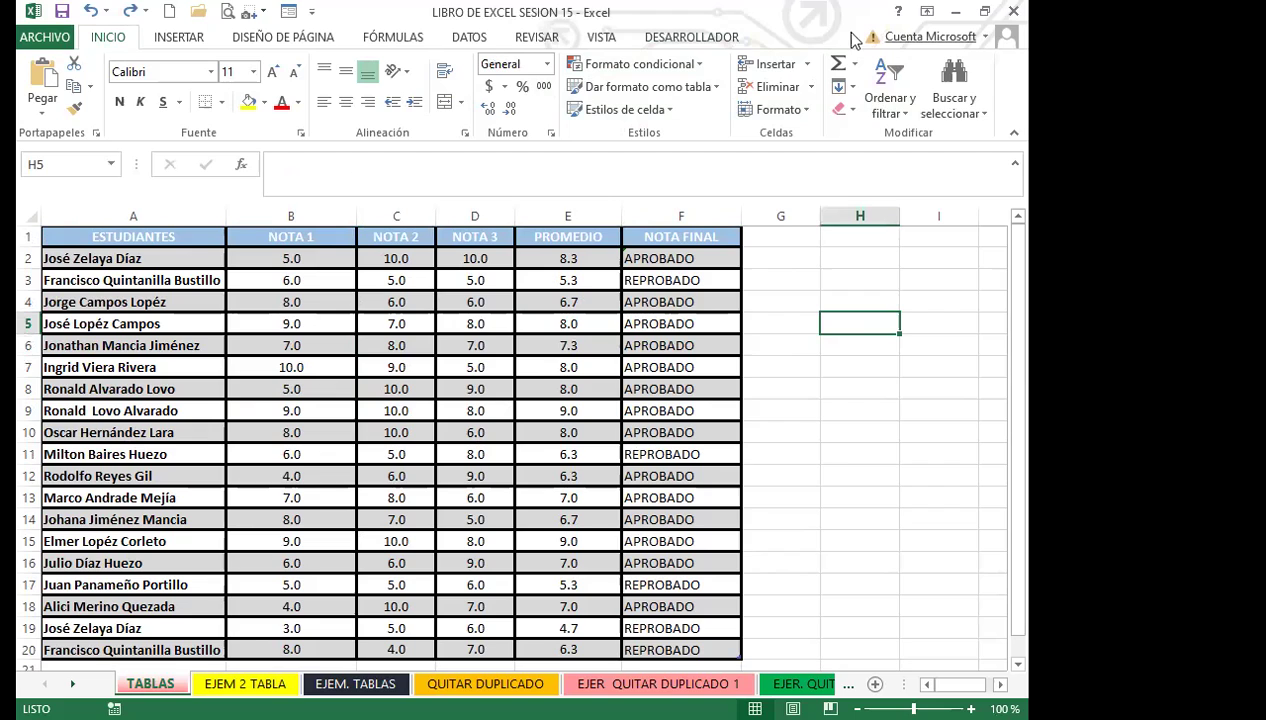
{"action": "left_click", "coordinate": [391, 408]}
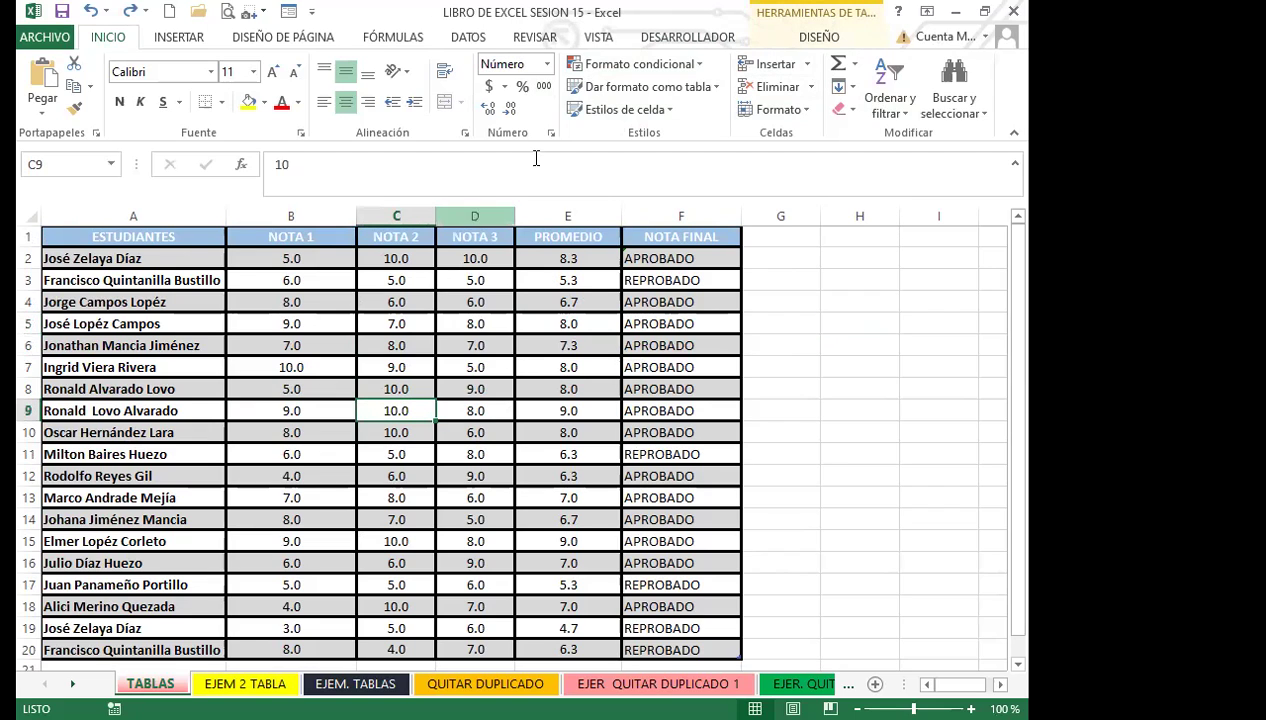
{"action": "left_click", "coordinate": [822, 38]}
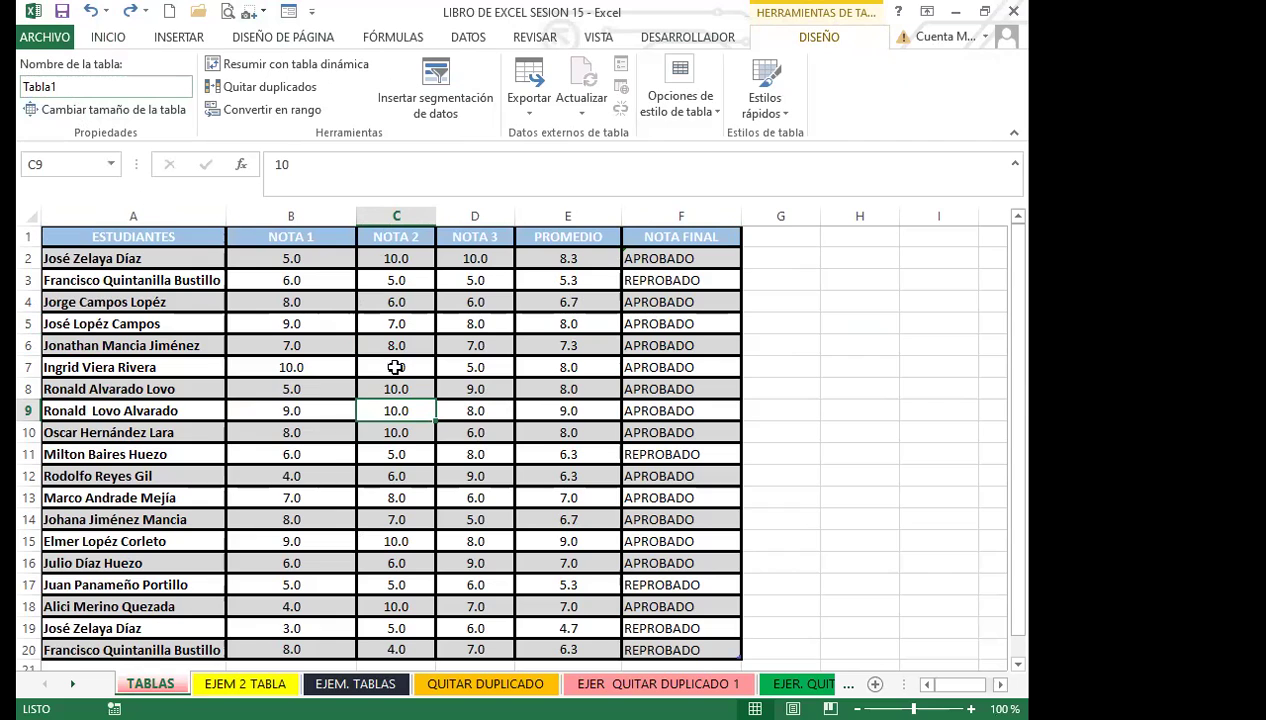
{"action": "left_click", "coordinate": [396, 366]}
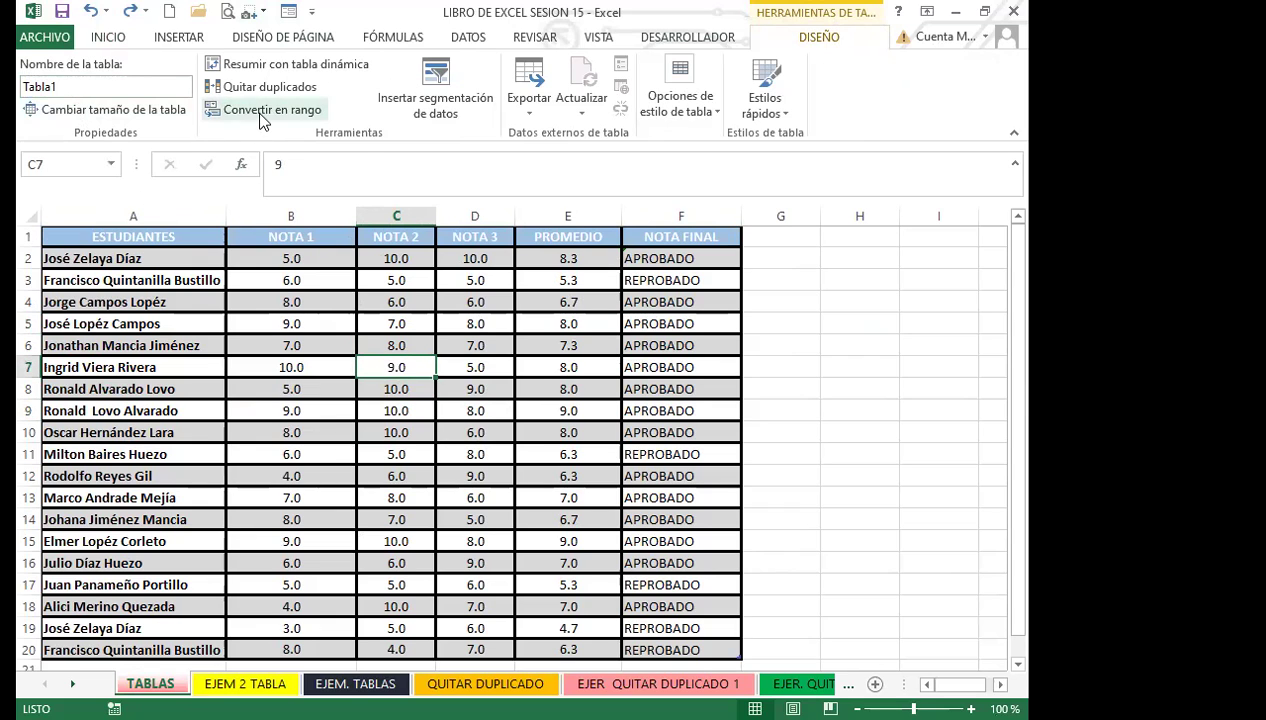
Step: Convert Tabla1 back to a normal range, confirming with Sí
{"action": "left_click_drag", "start_coordinate": [155, 237], "coordinate": [662, 627]}
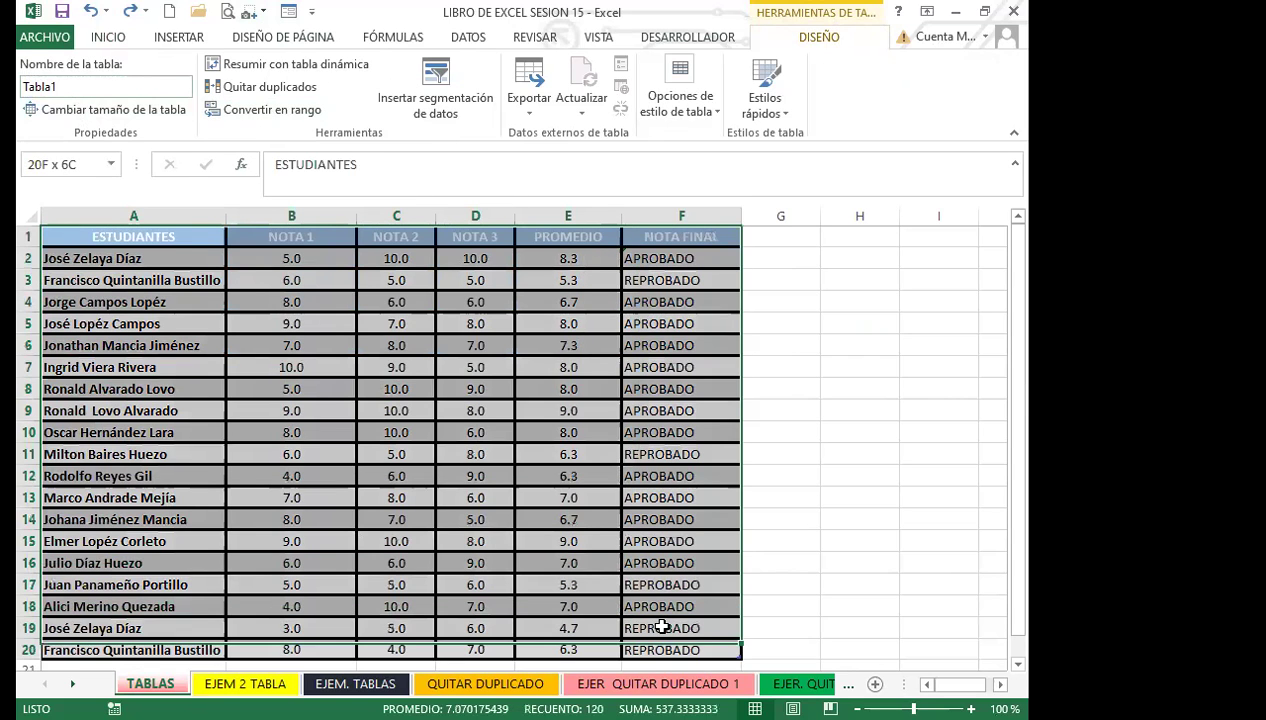
{"action": "left_click", "coordinate": [262, 112]}
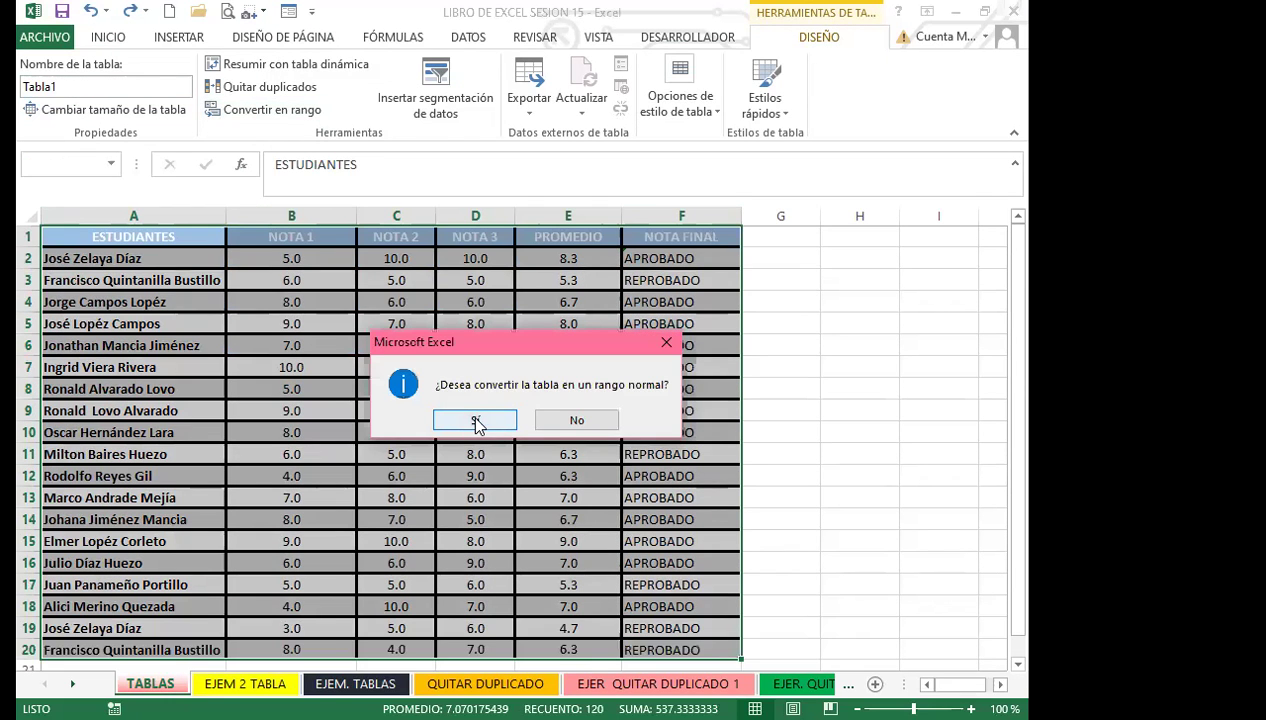
{"action": "left_click", "coordinate": [476, 421]}
{"action": "left_click", "coordinate": [398, 412]}
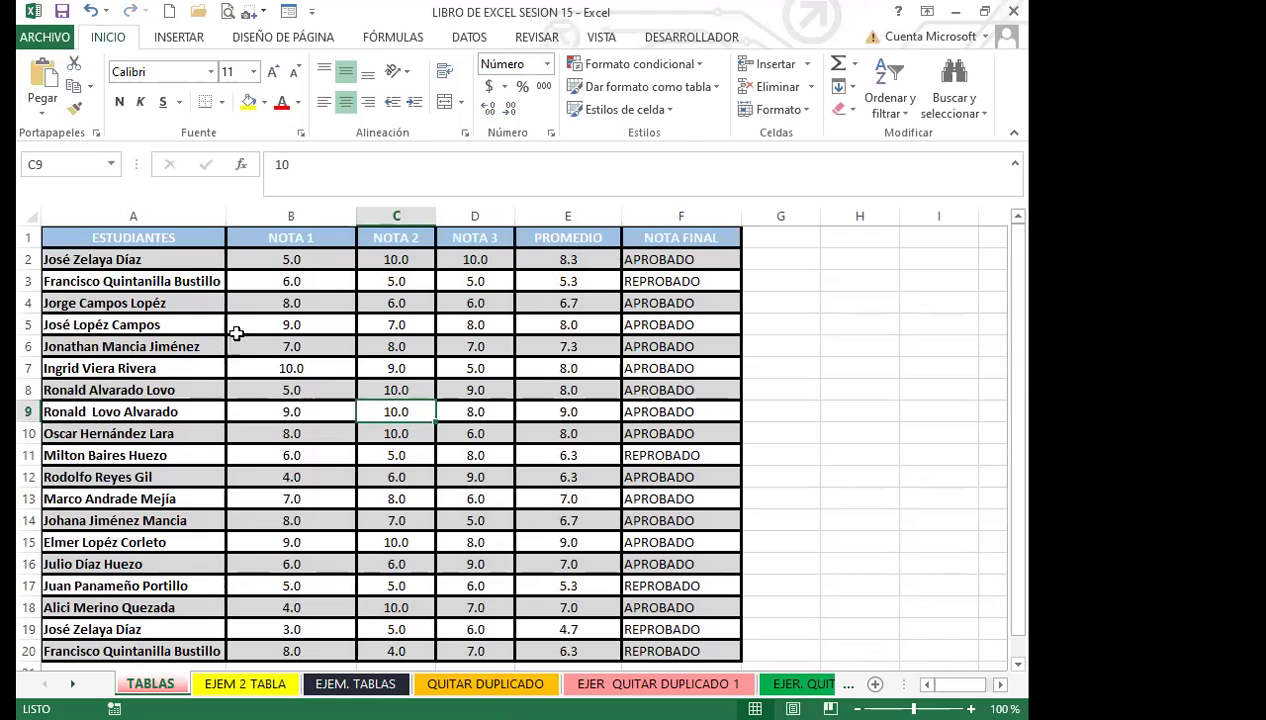
Step: Insert a new table Tabla2 over $A$1:$F$20
{"action": "left_click", "coordinate": [198, 40]}
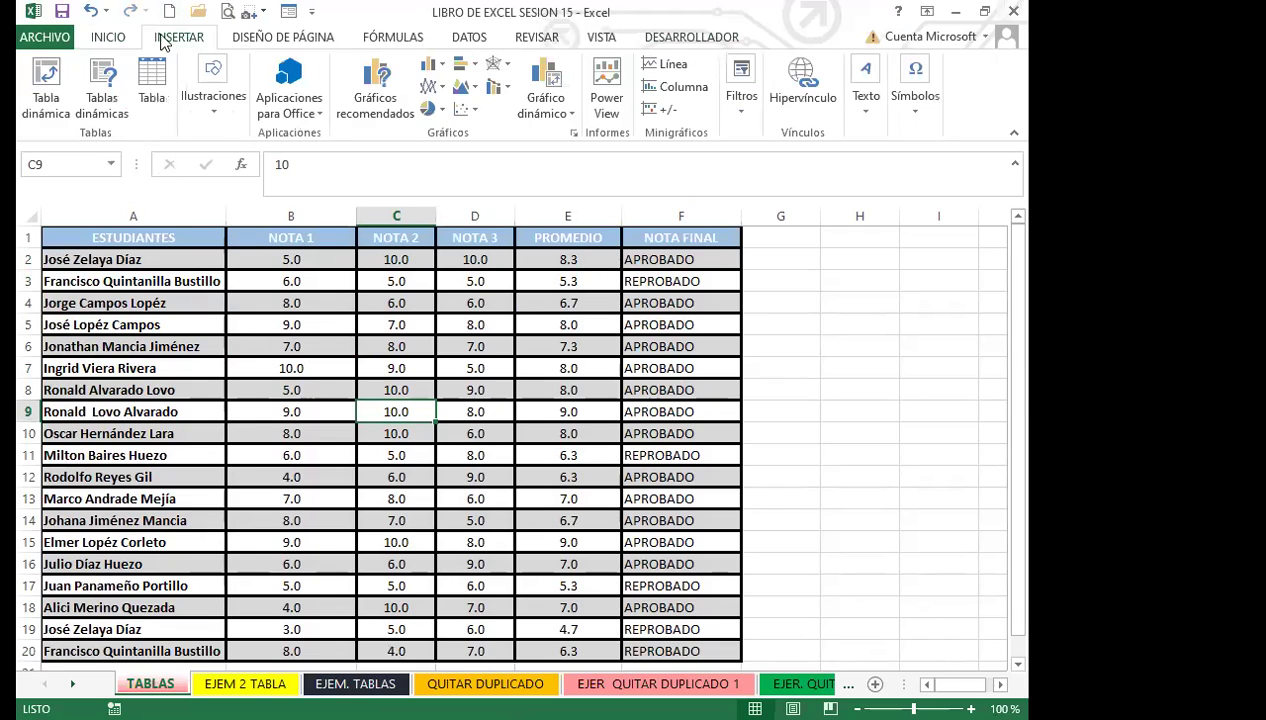
{"action": "left_click", "coordinate": [152, 85]}
{"action": "left_click", "coordinate": [535, 388]}
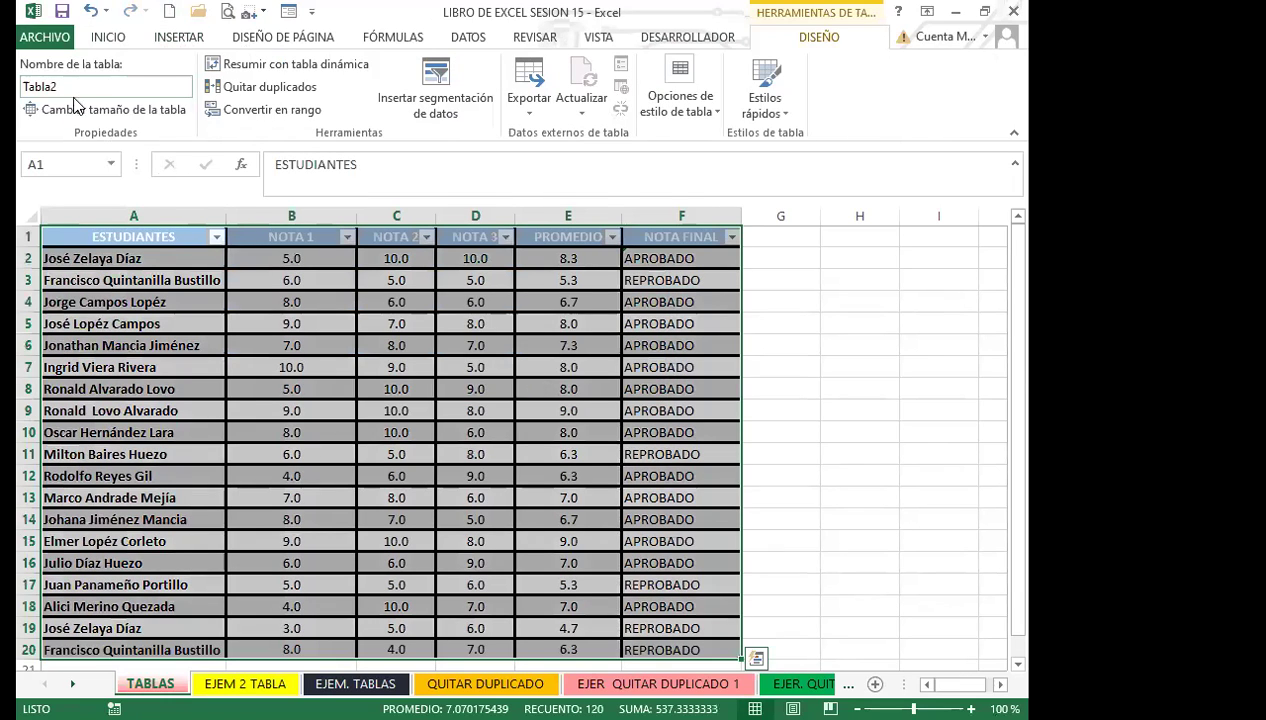
Step: Hide the filter arrows on Tabla2's headers with Ctrl+Shift+L
{"action": "left_click", "coordinate": [67, 88]}
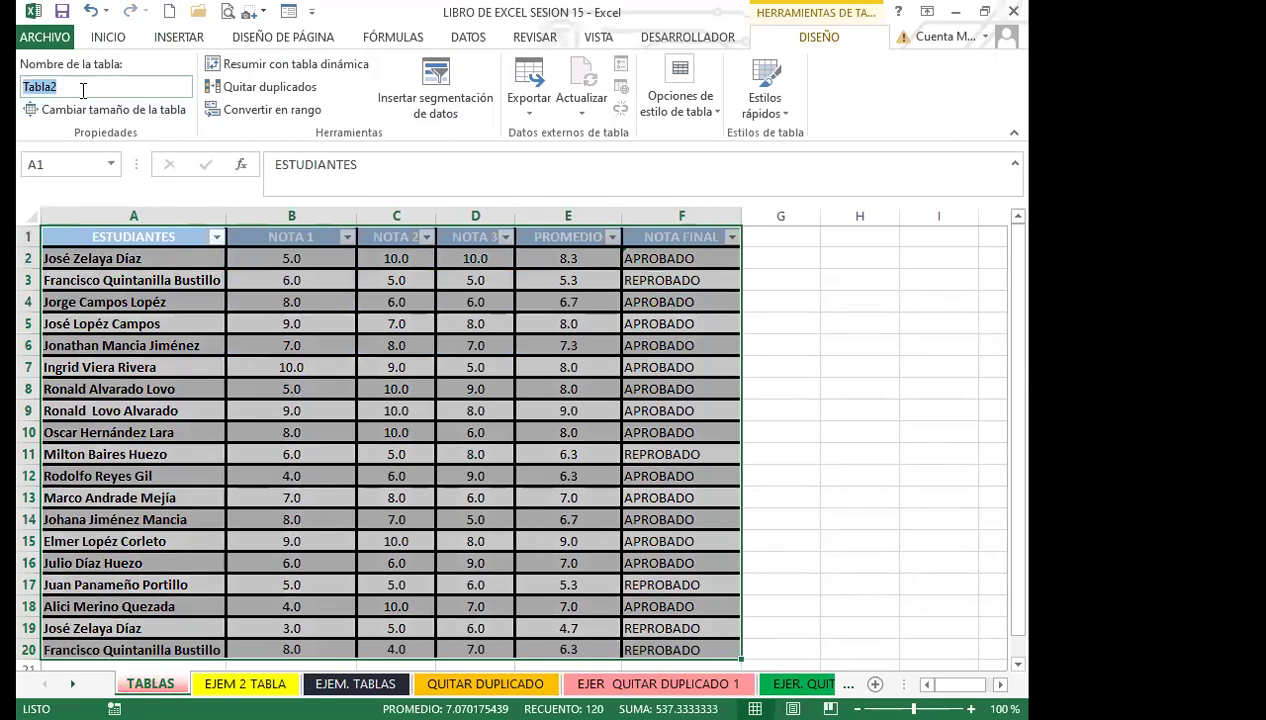
{"action": "left_click", "coordinate": [89, 87]}
{"action": "left_click", "coordinate": [264, 341]}
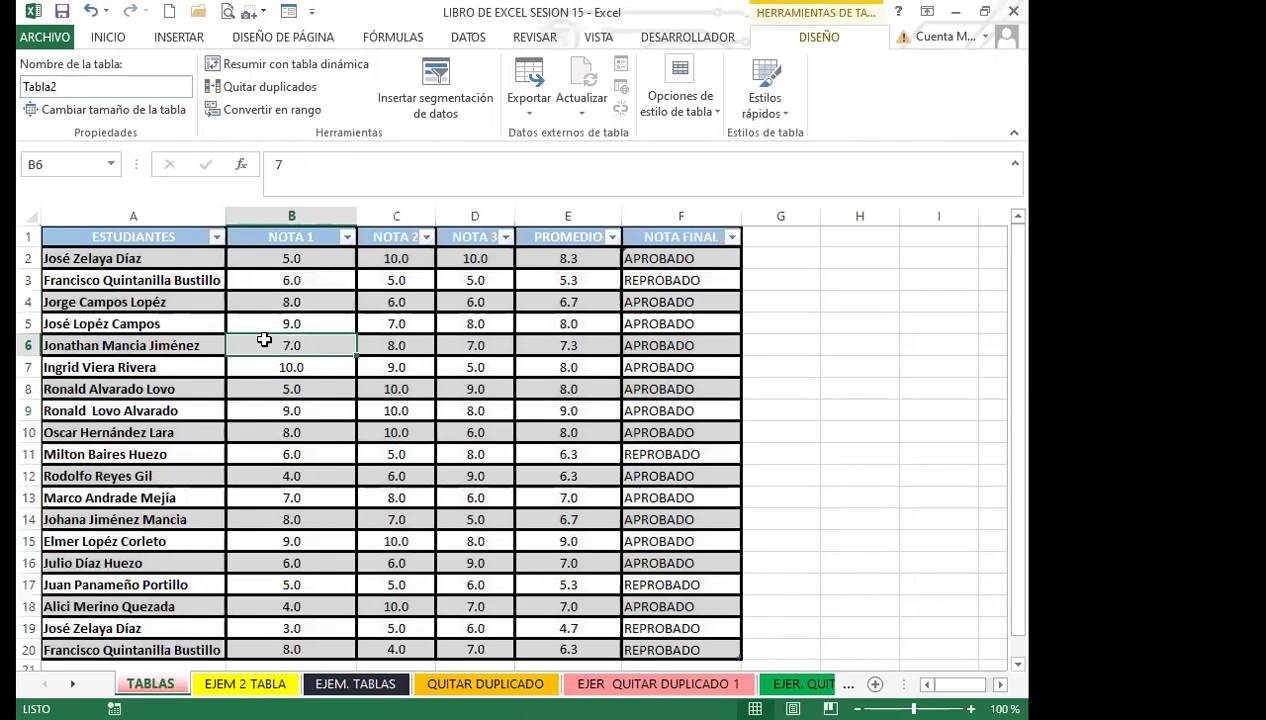
{"action": "key", "text": "ctrl+shift+l"}
Step: Rename Tabla2 to a new custom name in the Nombre de la tabla box
{"action": "left_click", "coordinate": [88, 86]}
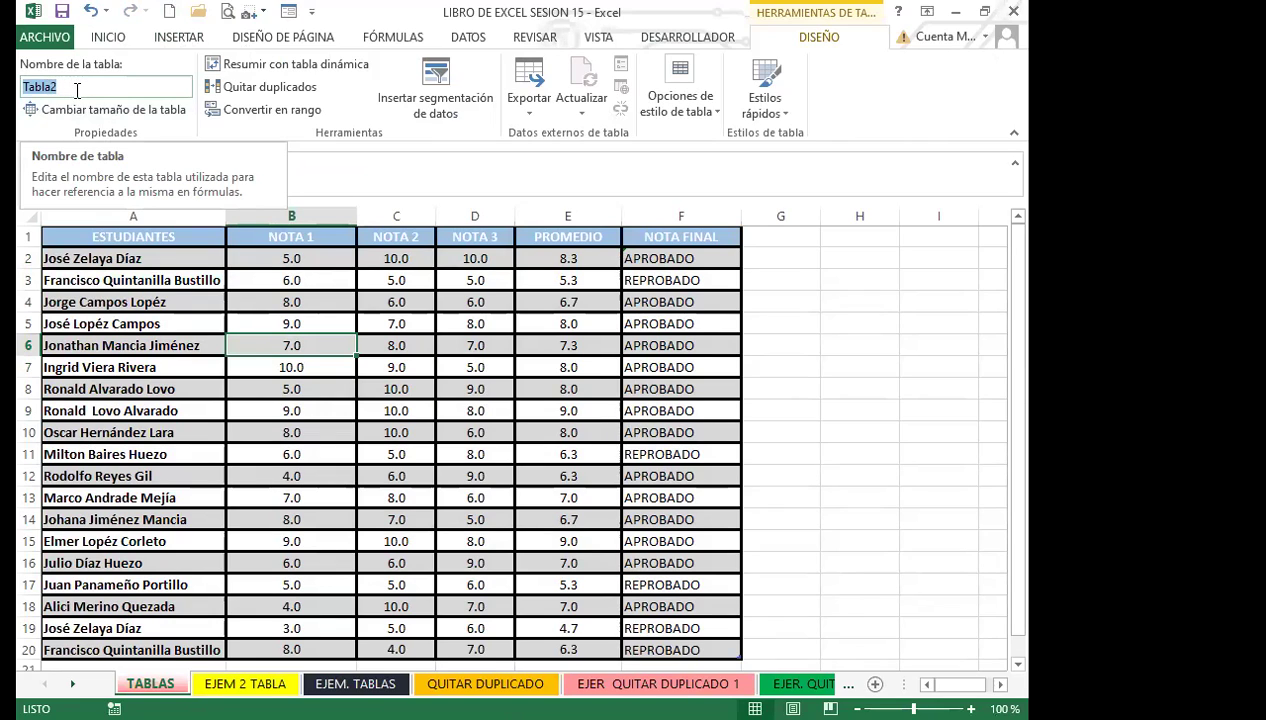
{"action": "type", "text": "VA"}
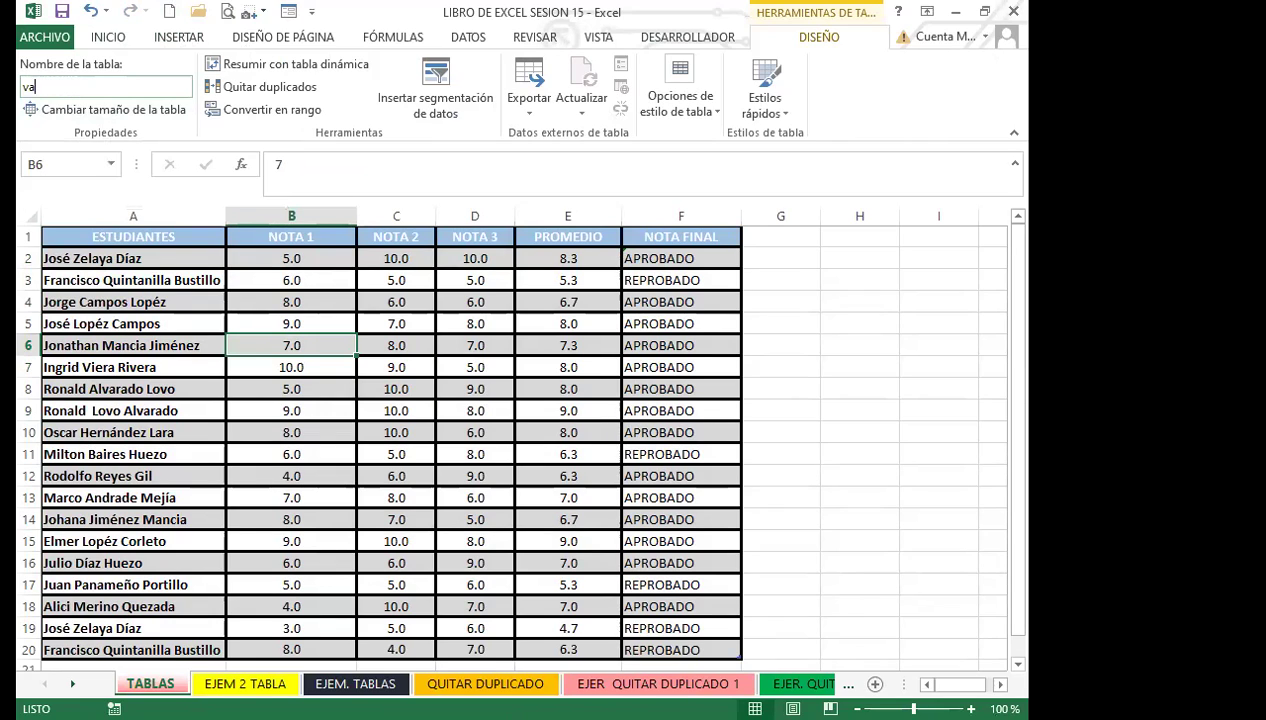
{"action": "type", "text": "NESSA"}
{"action": "left_click", "coordinate": [119, 302]}
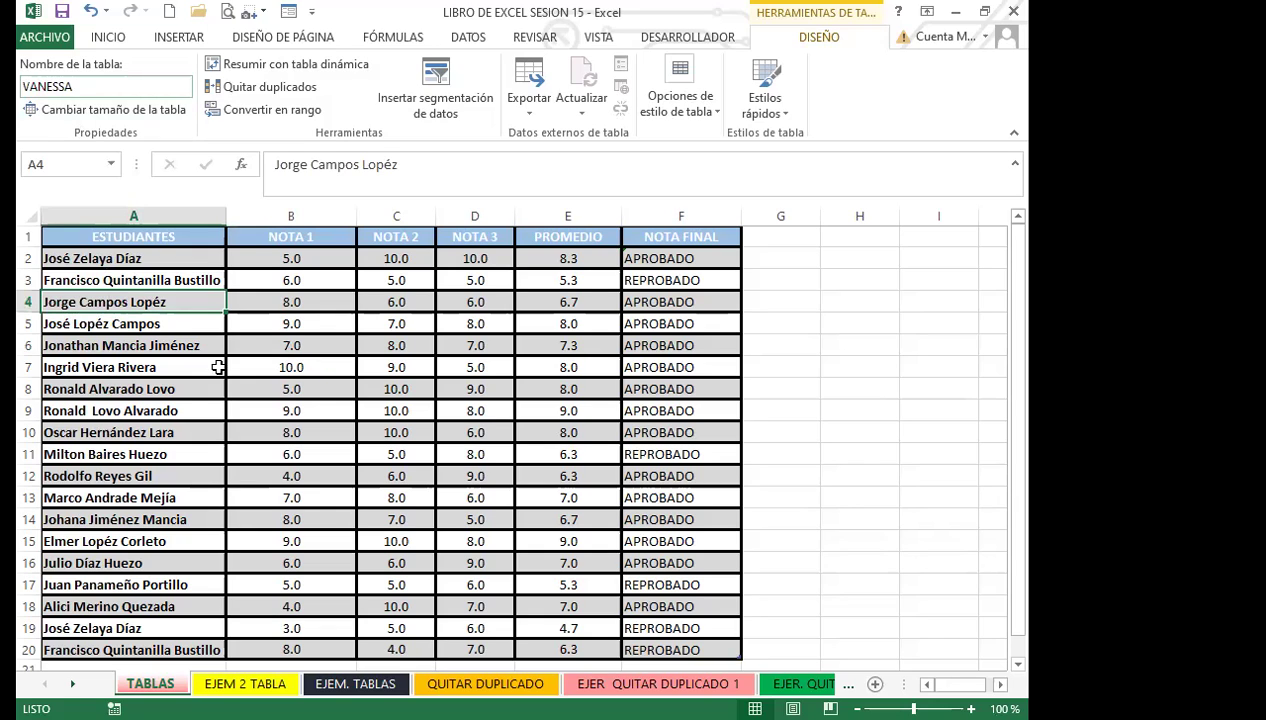
Step: Open Cambiar tamaño de la tabla and accept the unchanged range $A$1:$F$20
{"action": "left_click", "coordinate": [172, 325]}
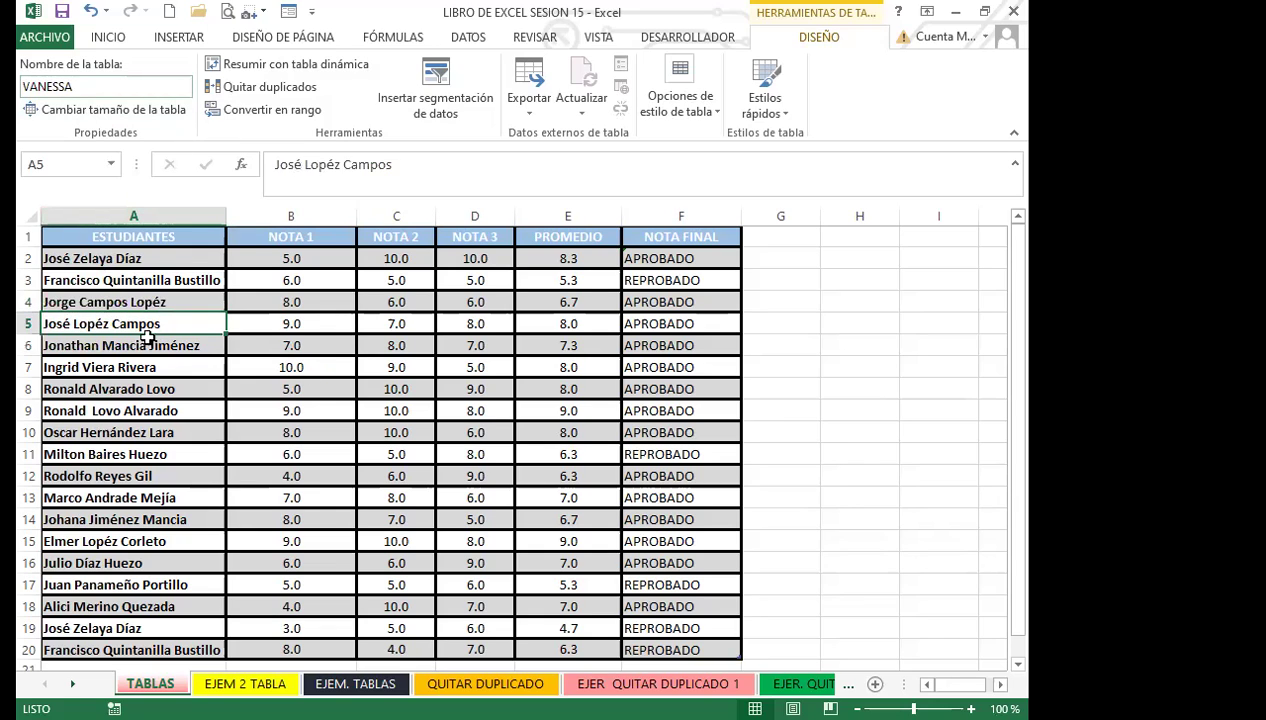
{"action": "left_click", "coordinate": [245, 394]}
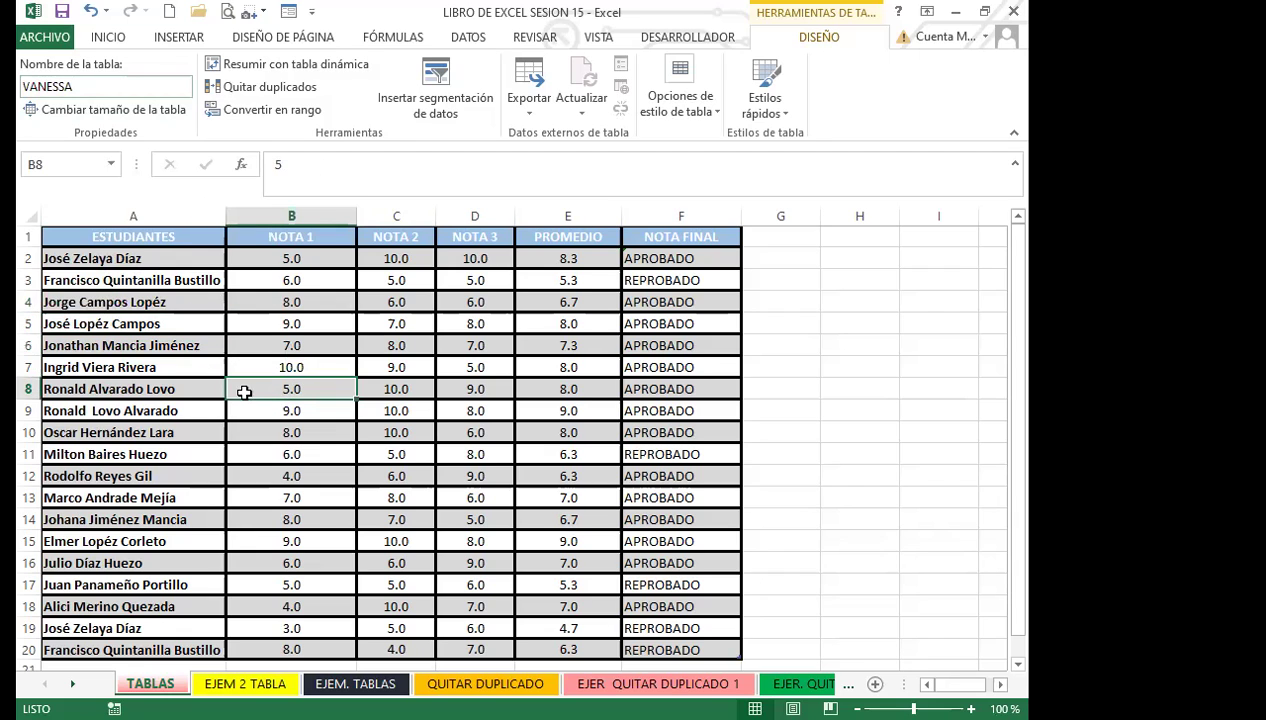
{"action": "left_click", "coordinate": [198, 364]}
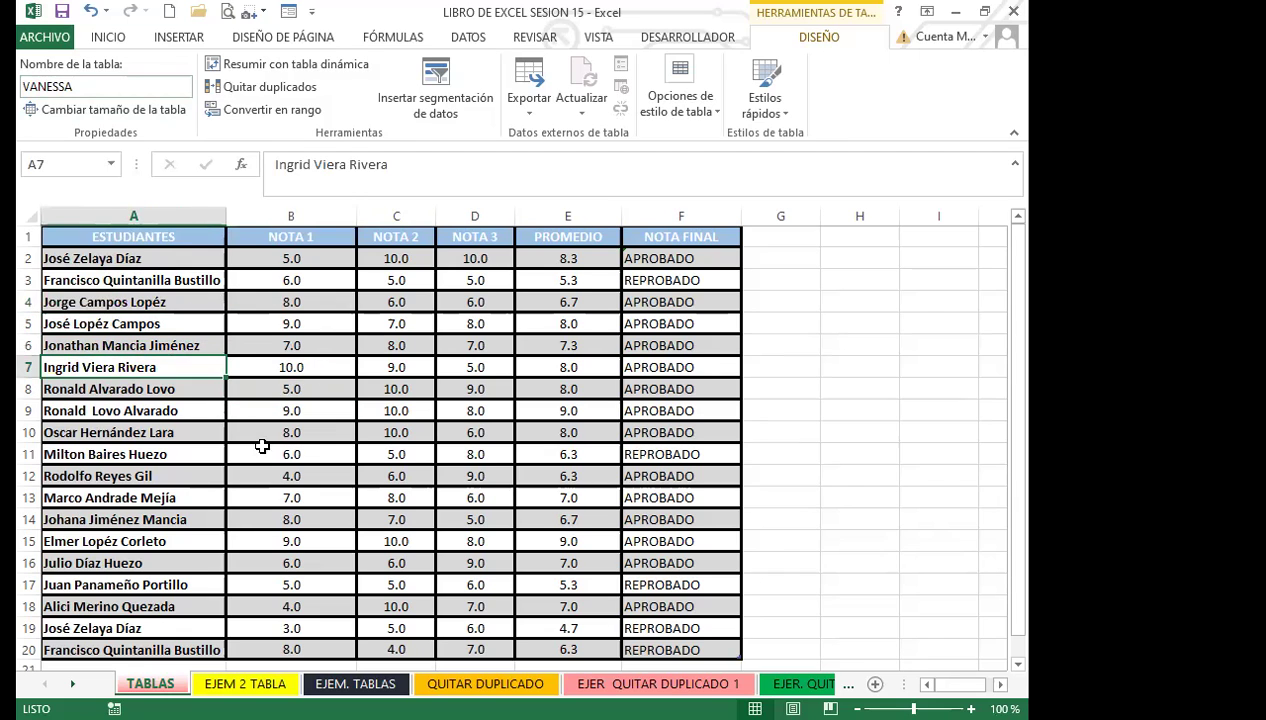
{"action": "scroll", "coordinate": [259, 442], "scroll_direction": "down", "scroll_amount": 3}
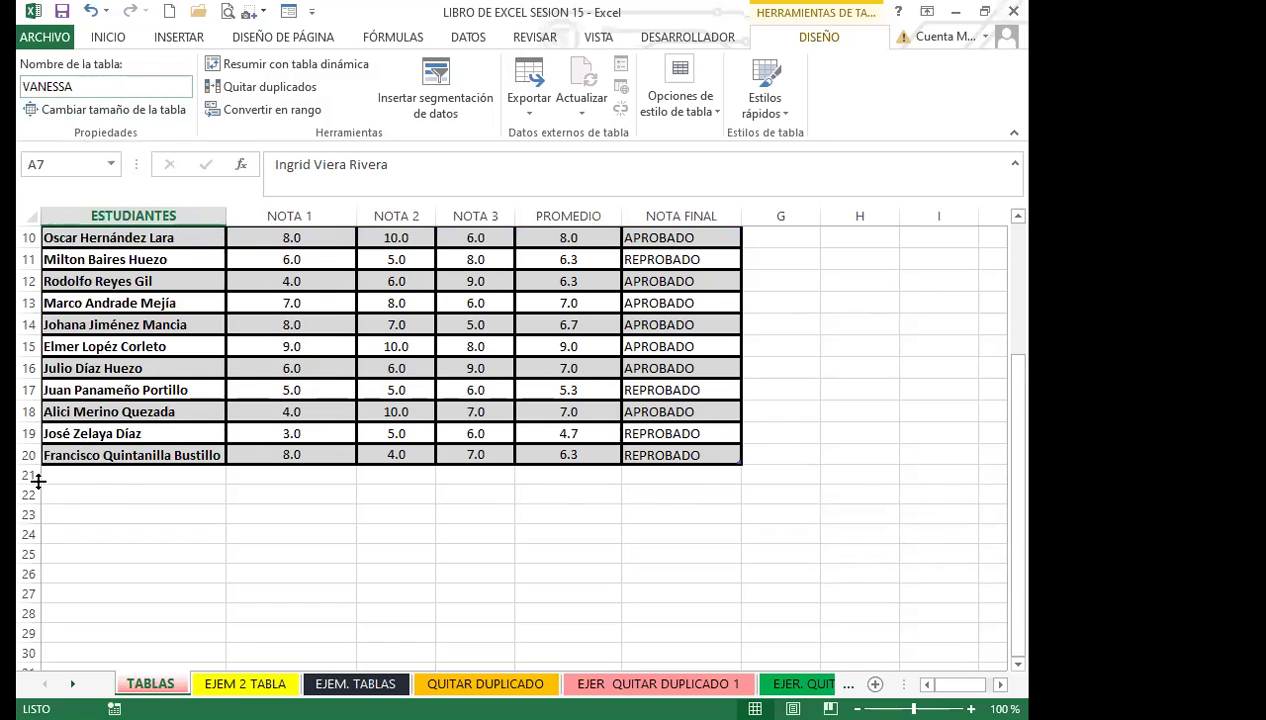
{"action": "left_click", "coordinate": [107, 109]}
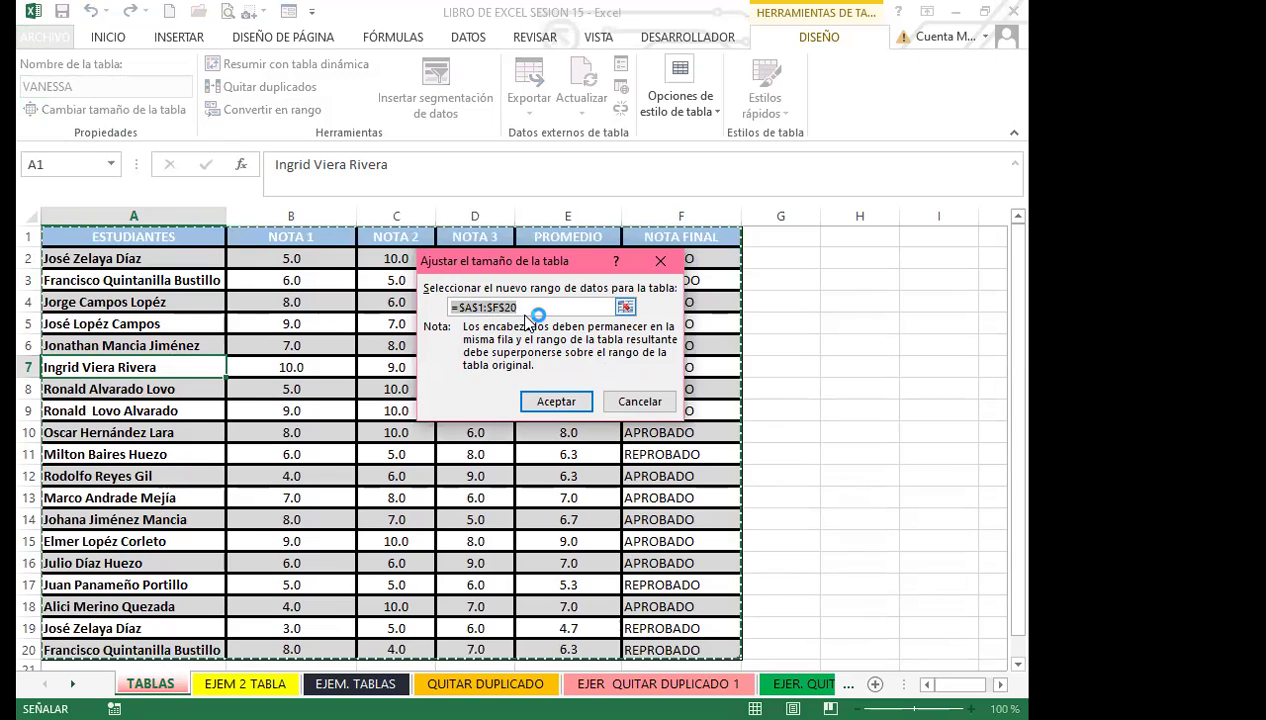
{"action": "left_click", "coordinate": [555, 401]}
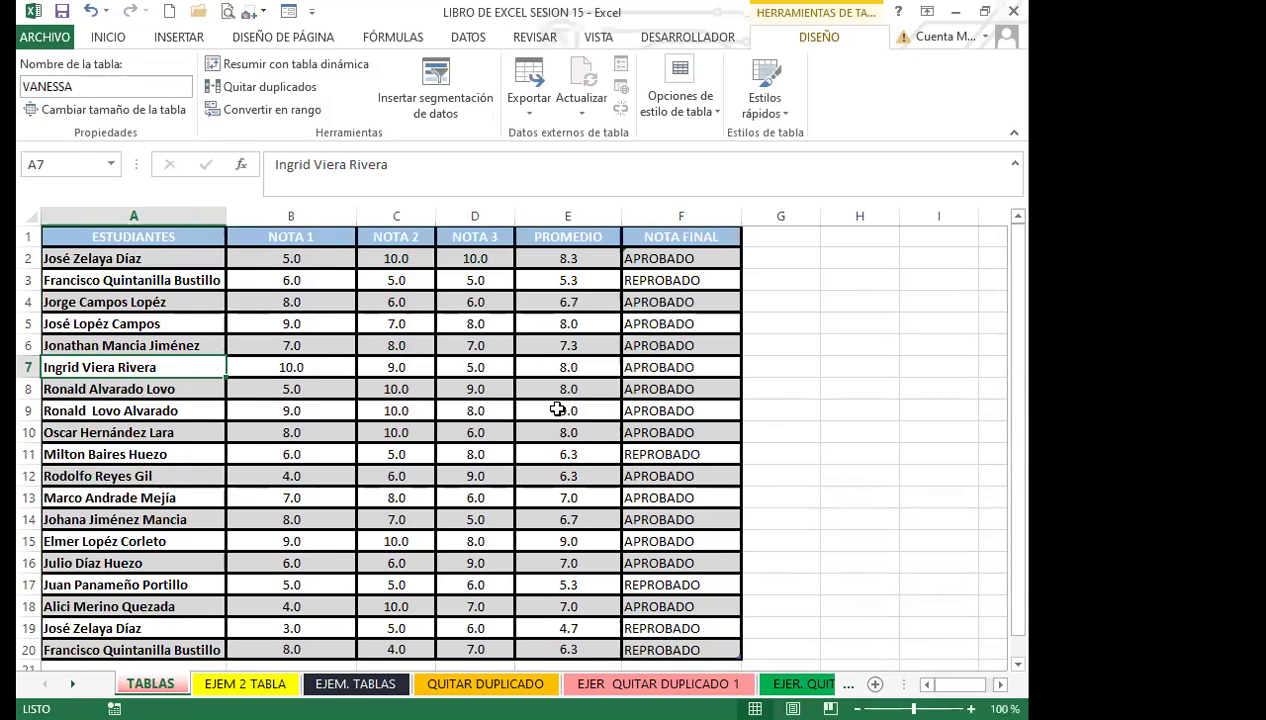
Step: Drag the table down to row 24 and confirm the resized range $A$1:$F$24
{"action": "scroll", "coordinate": [557, 411], "scroll_direction": "down", "scroll_amount": 3}
{"action": "scroll", "coordinate": [557, 411], "scroll_direction": "down", "scroll_amount": 2}
{"action": "left_click_drag", "start_coordinate": [738, 331], "coordinate": [740, 407]}
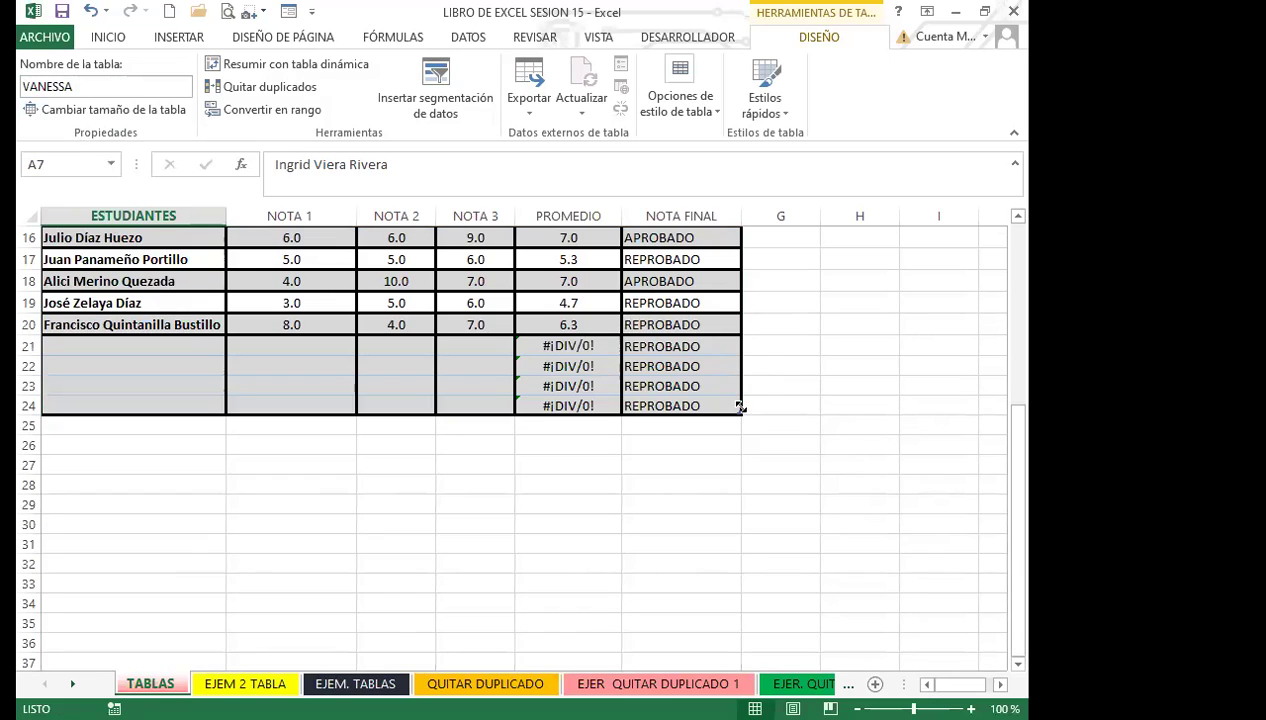
{"action": "left_click", "coordinate": [147, 108]}
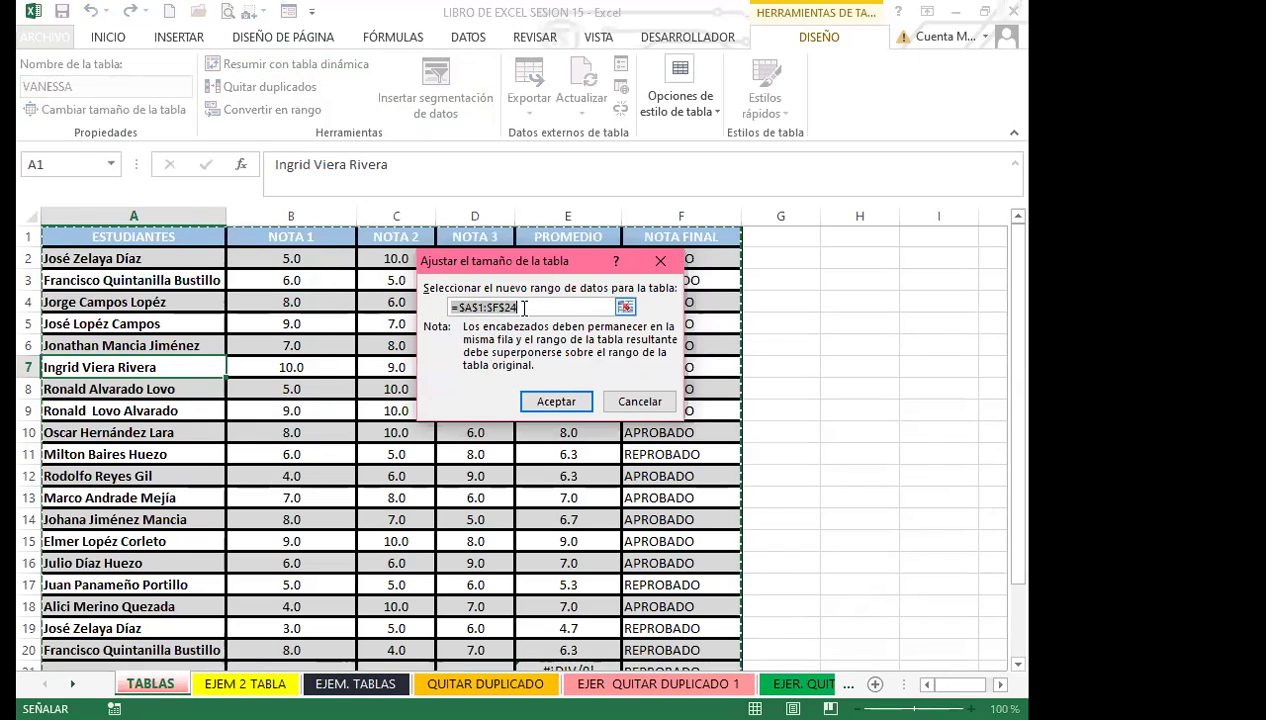
{"action": "left_click", "coordinate": [537, 400]}
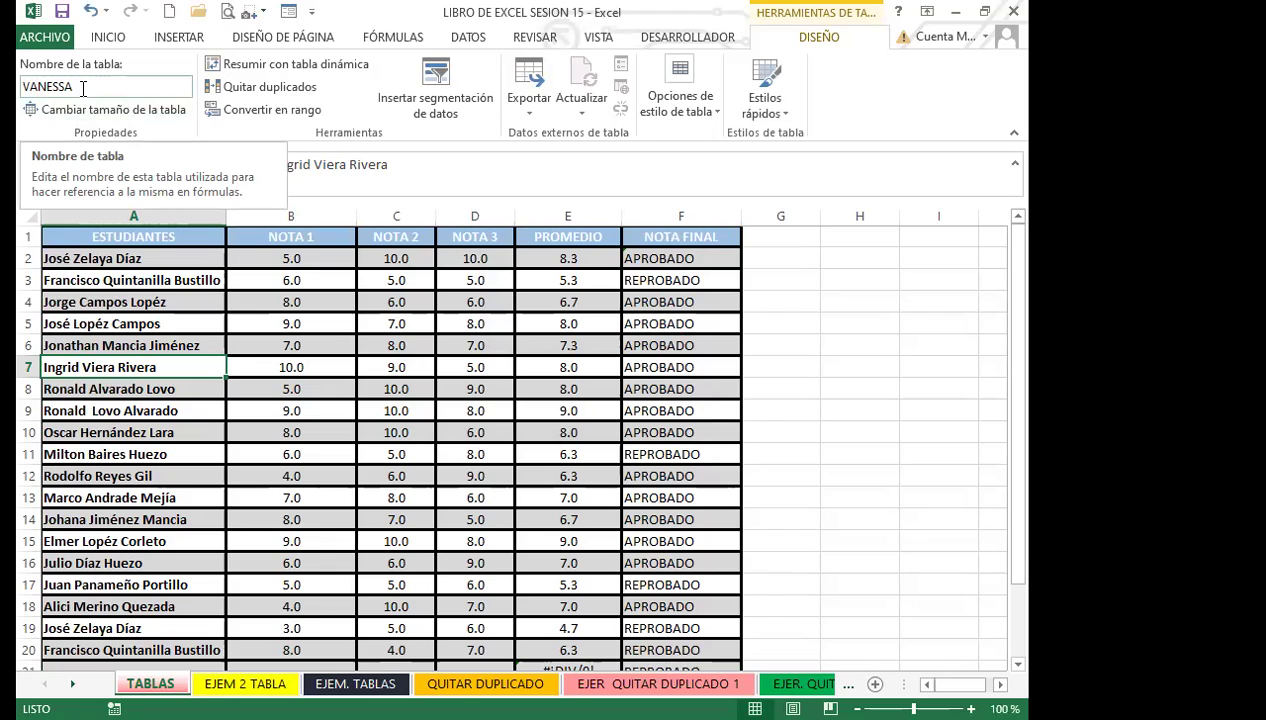
{"action": "left_click", "coordinate": [83, 88]}
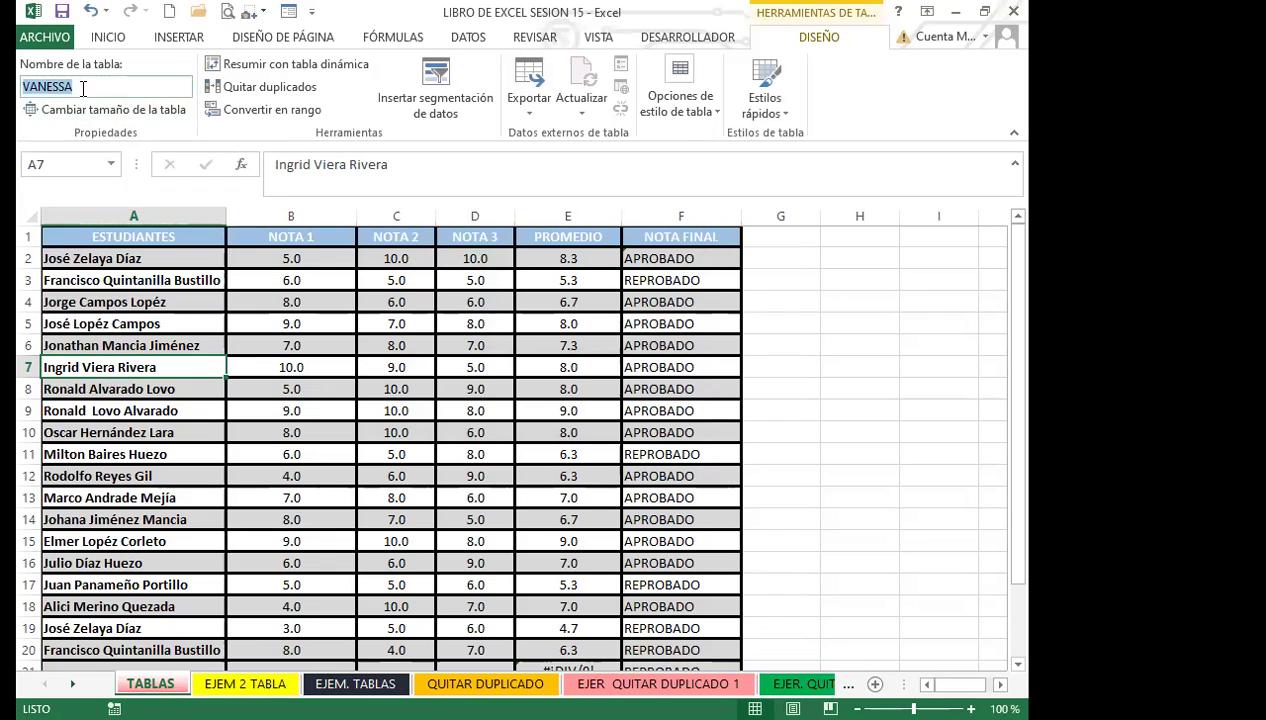
{"action": "left_click", "coordinate": [89, 88]}
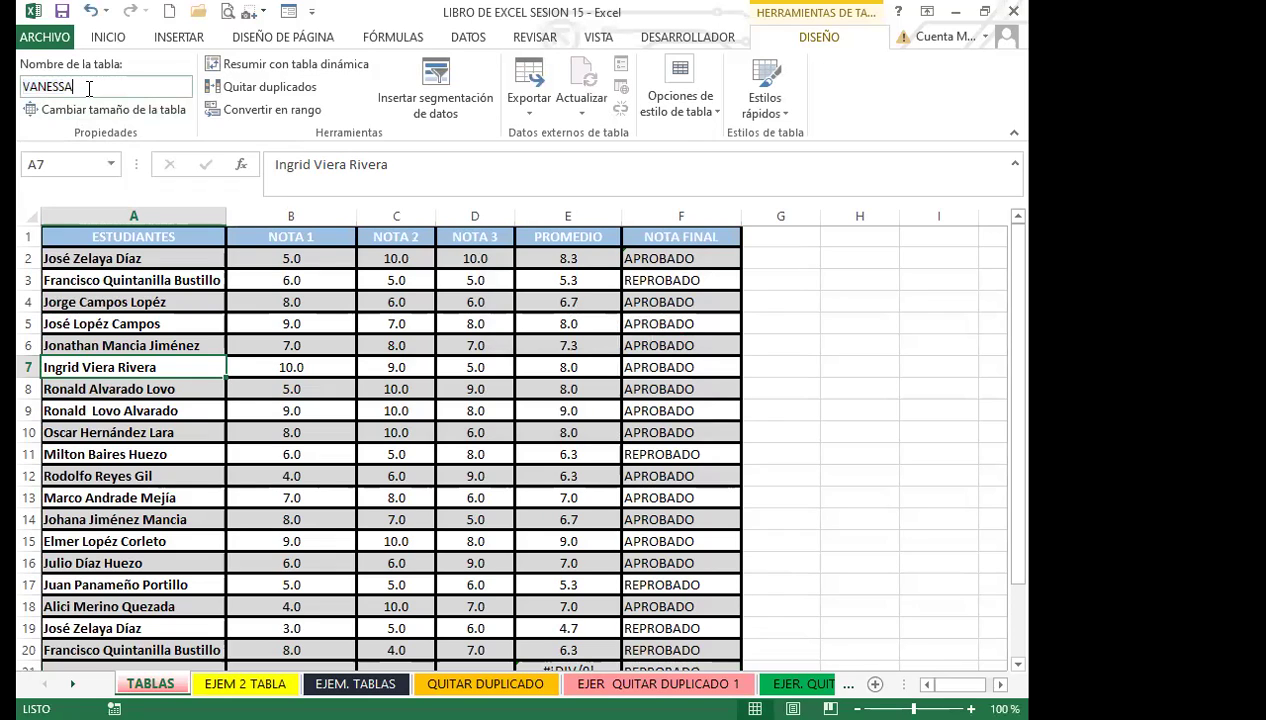
{"action": "left_click", "coordinate": [132, 303]}
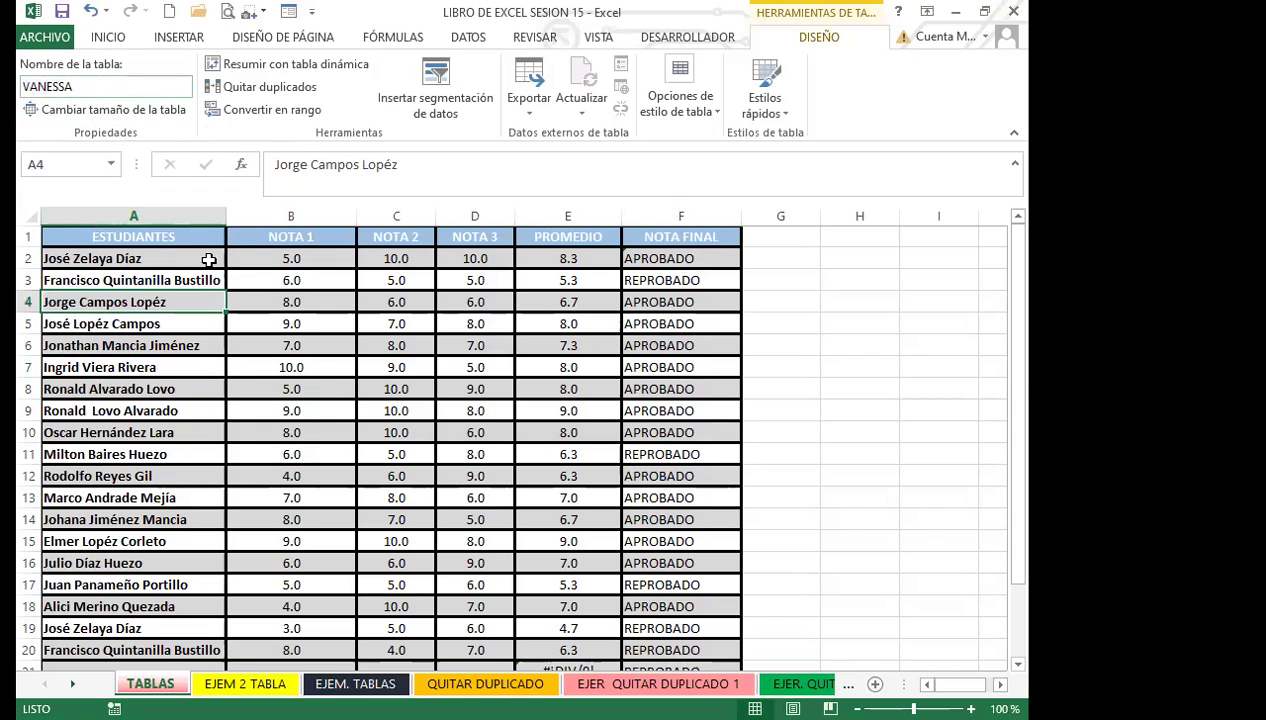
{"action": "left_click", "coordinate": [341, 405]}
{"action": "scroll", "coordinate": [300, 440], "scroll_direction": "down", "scroll_amount": 4}
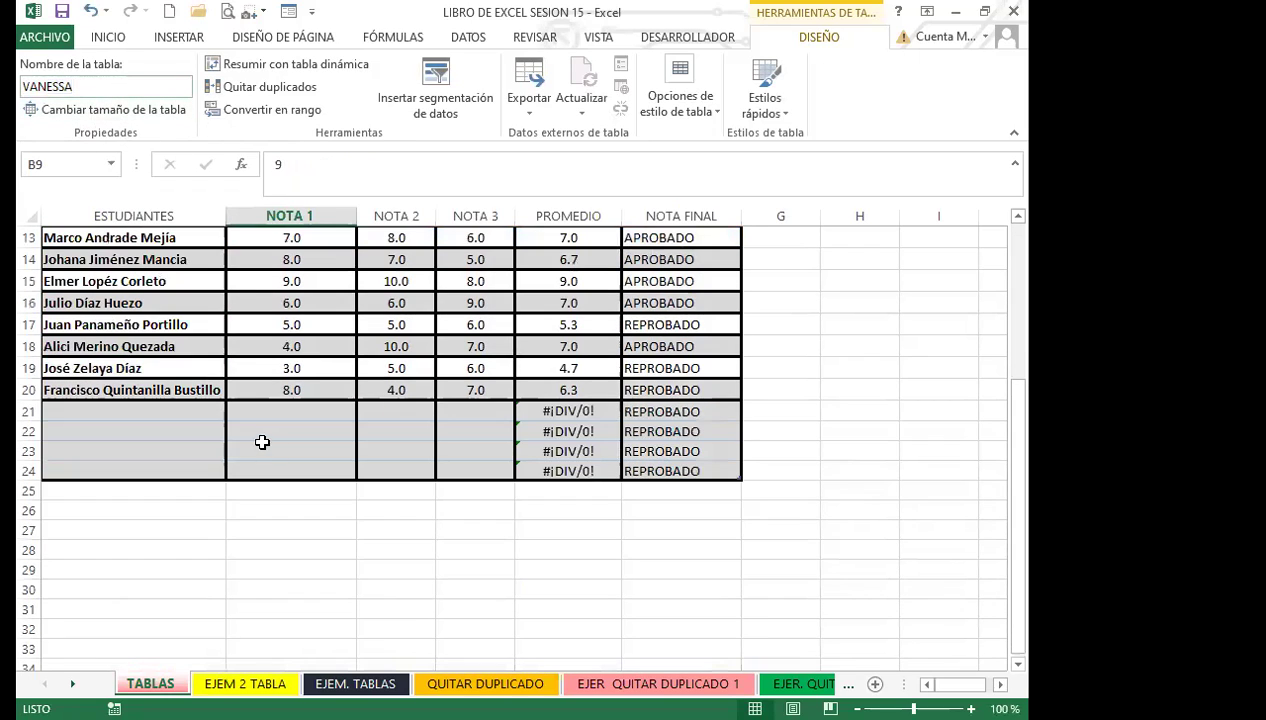
Step: Select rows 21–27 by their headers and delete them with Inicio > Eliminar
{"action": "left_click", "coordinate": [29, 431]}
{"action": "left_click", "coordinate": [29, 408]}
{"action": "left_click_drag", "start_coordinate": [29, 425], "coordinate": [120, 530]}
{"action": "left_click", "coordinate": [108, 37]}
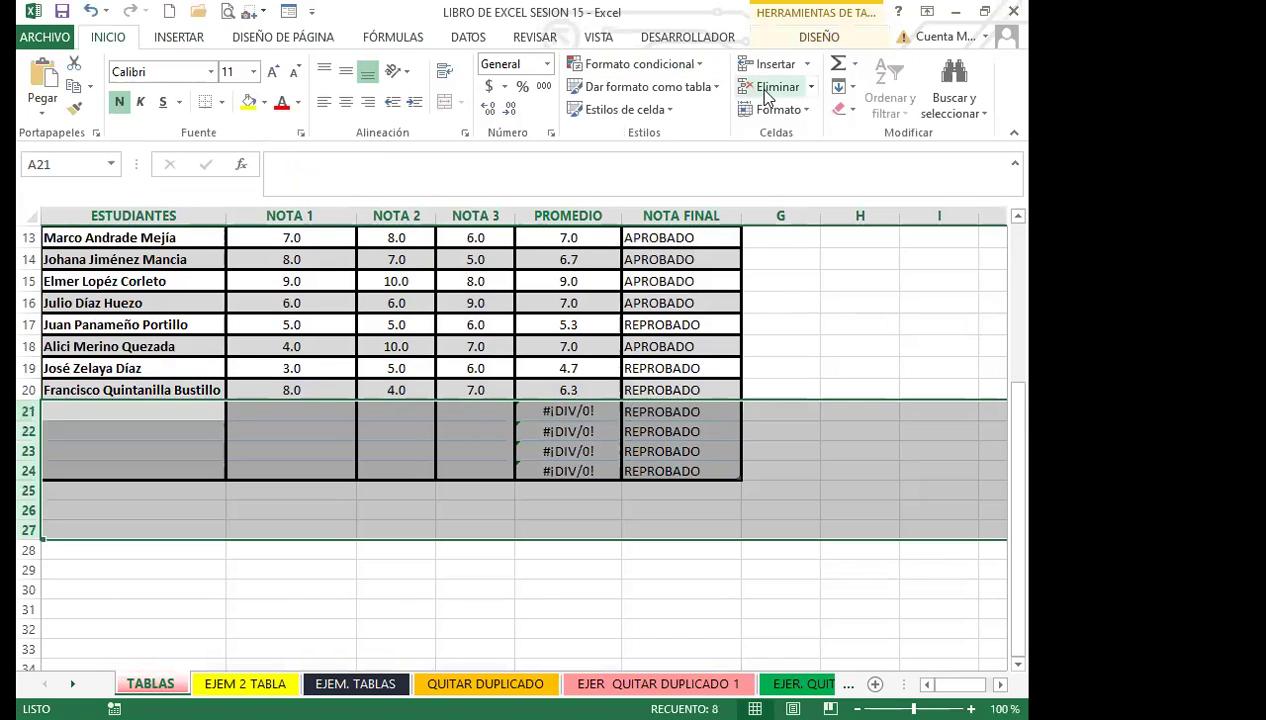
{"action": "left_click", "coordinate": [765, 89]}
{"action": "left_click", "coordinate": [400, 344]}
{"action": "scroll", "coordinate": [201, 383], "scroll_direction": "up", "scroll_amount": 1}
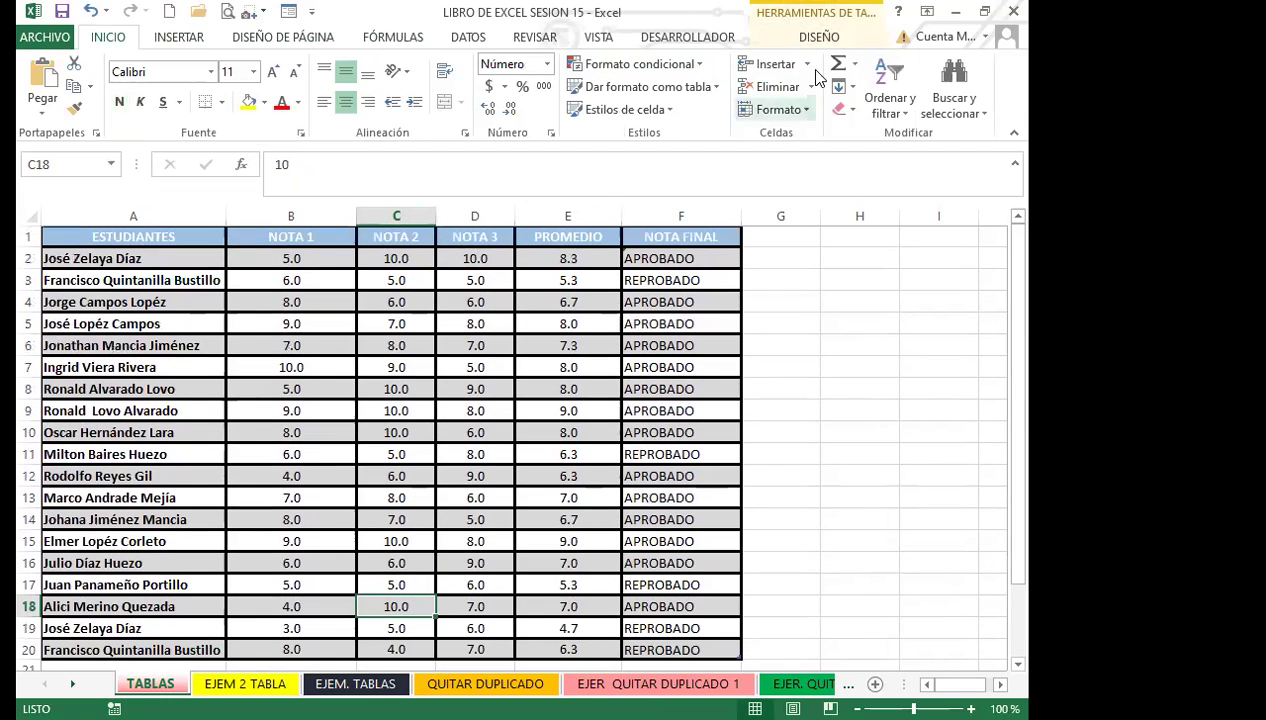
{"action": "left_click", "coordinate": [819, 37]}
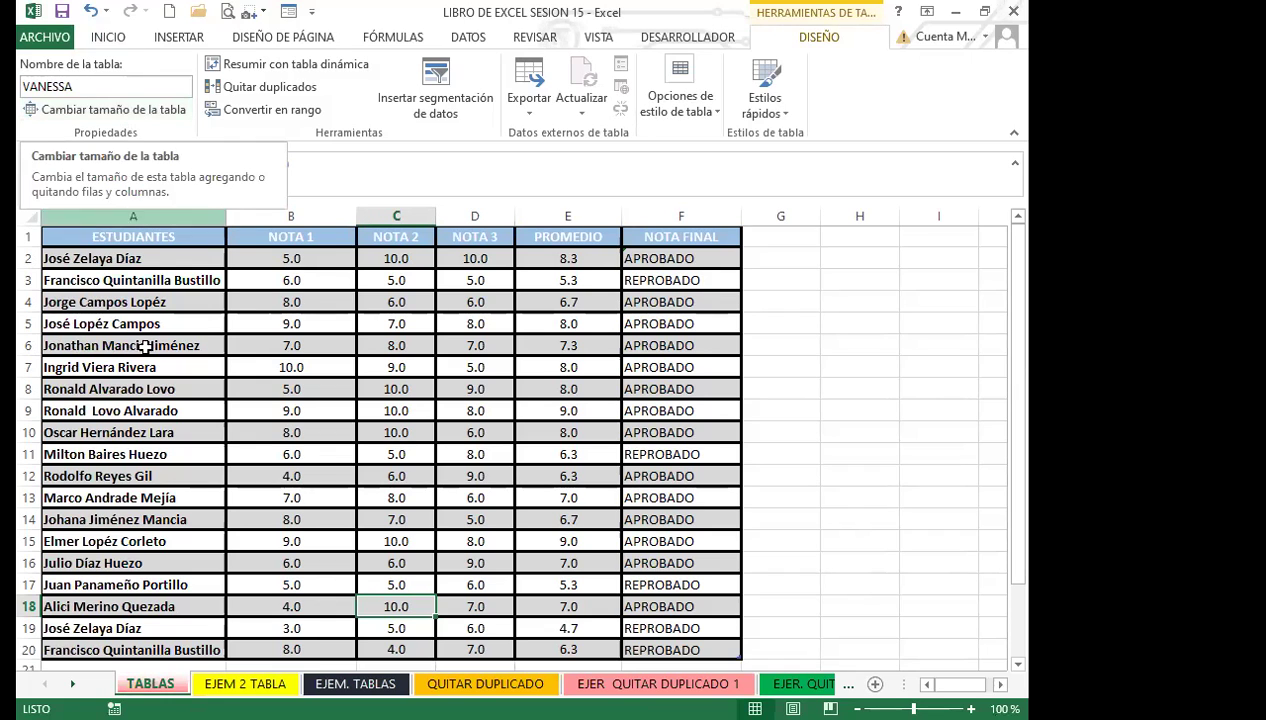
{"action": "scroll", "coordinate": [150, 440], "scroll_direction": "down", "scroll_amount": 3}
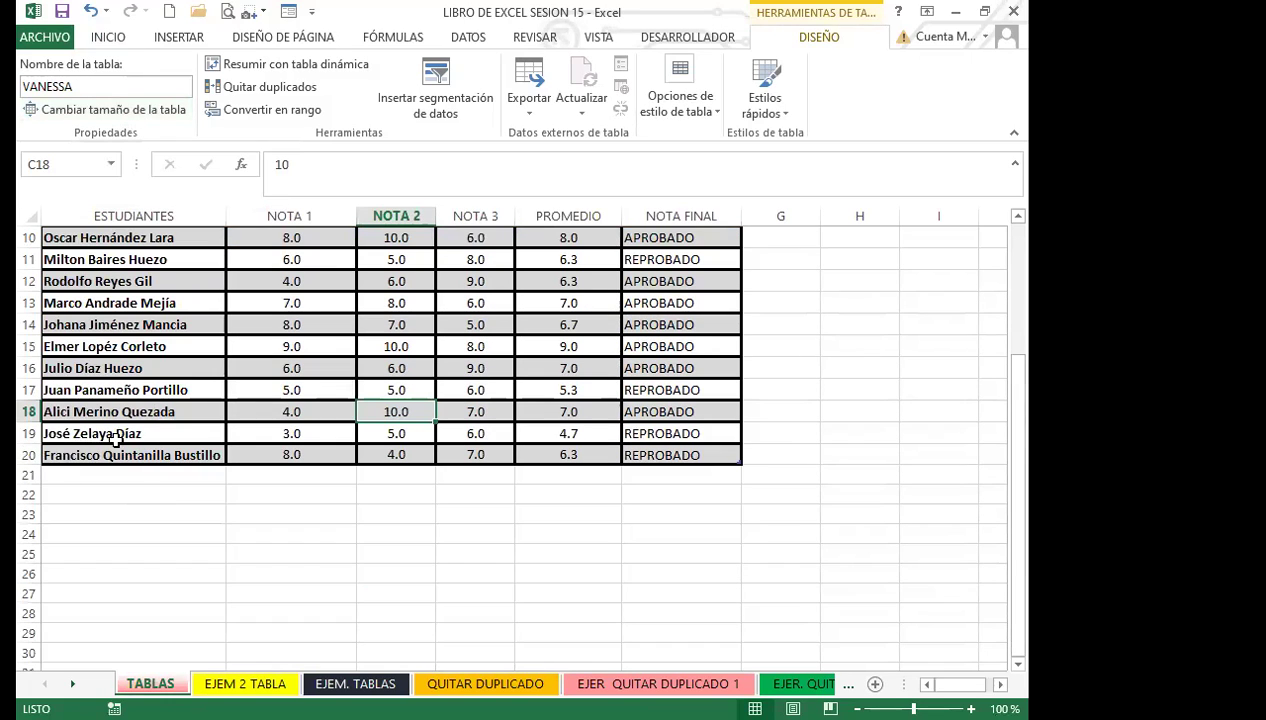
{"action": "scroll", "coordinate": [146, 425], "scroll_direction": "up", "scroll_amount": 3}
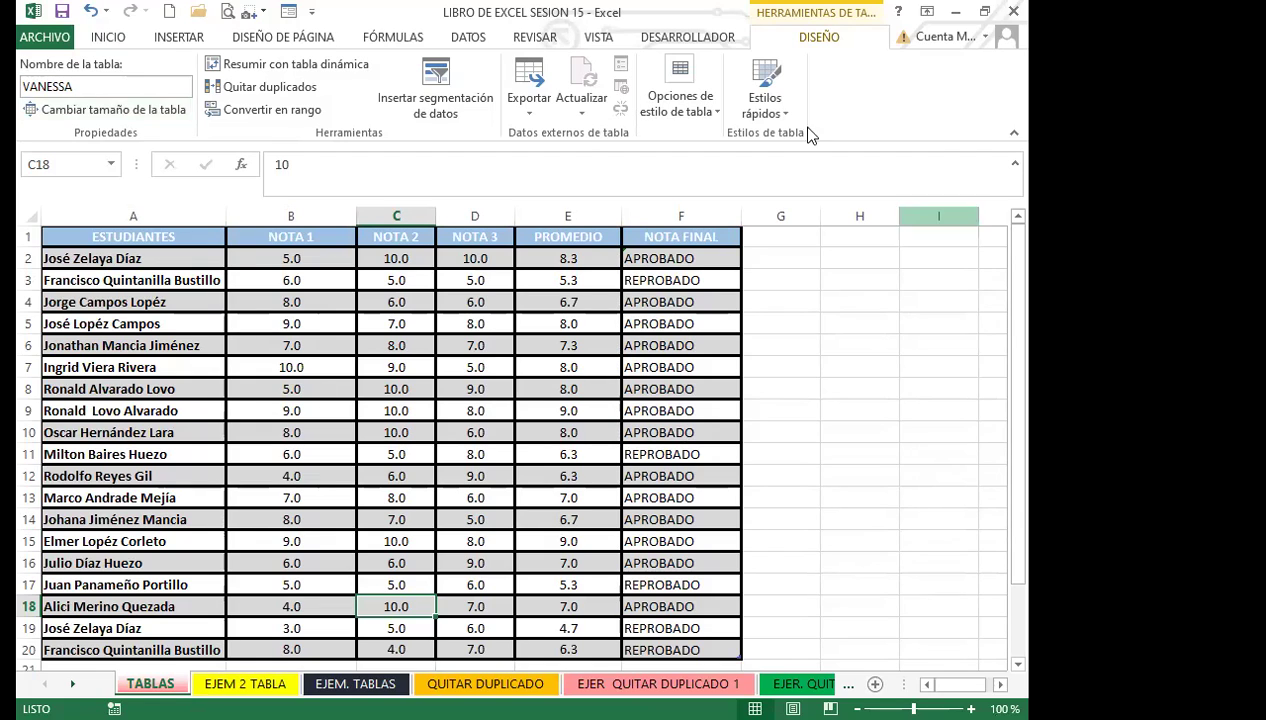
{"action": "left_click", "coordinate": [385, 492]}
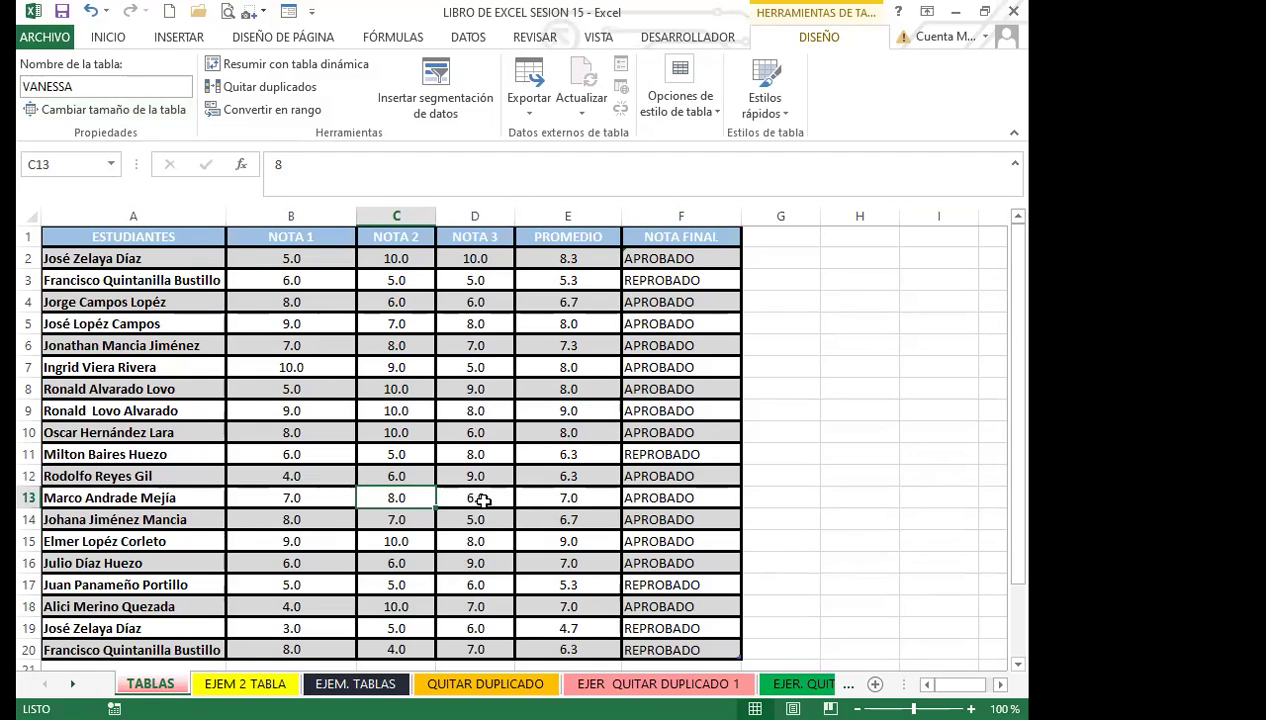
{"action": "left_click", "coordinate": [101, 108]}
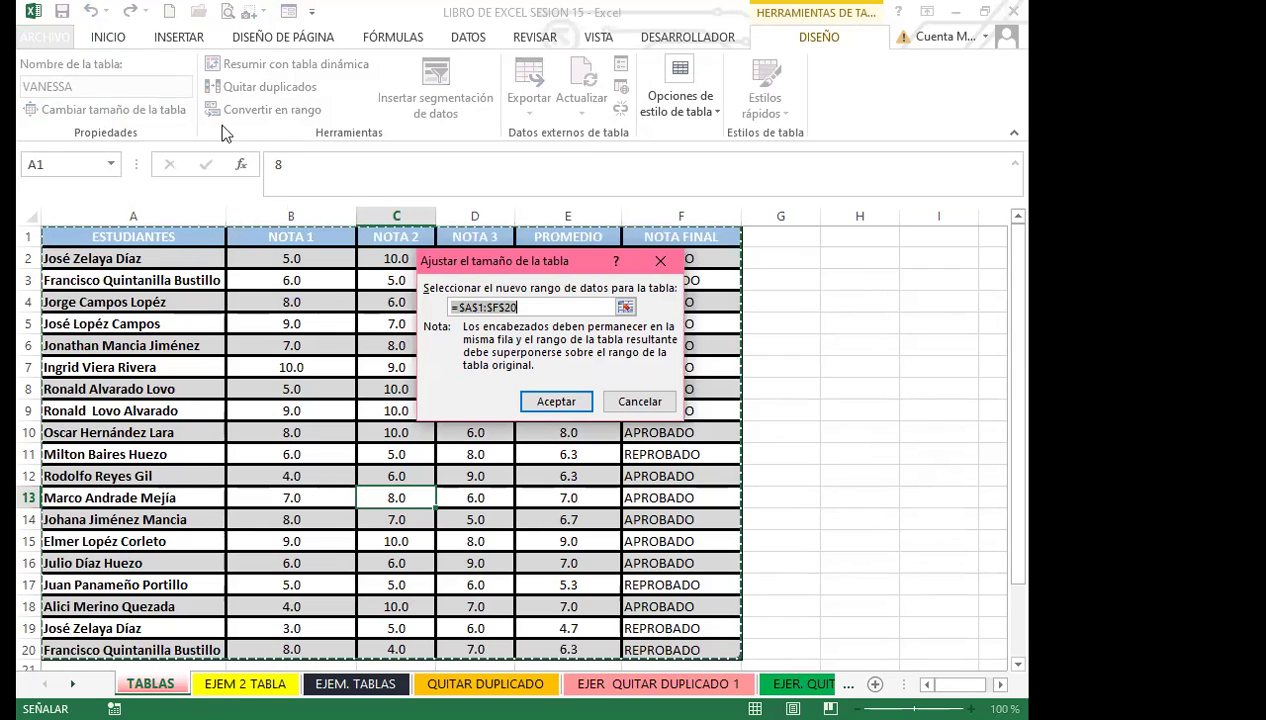
{"action": "left_click", "coordinate": [658, 263]}
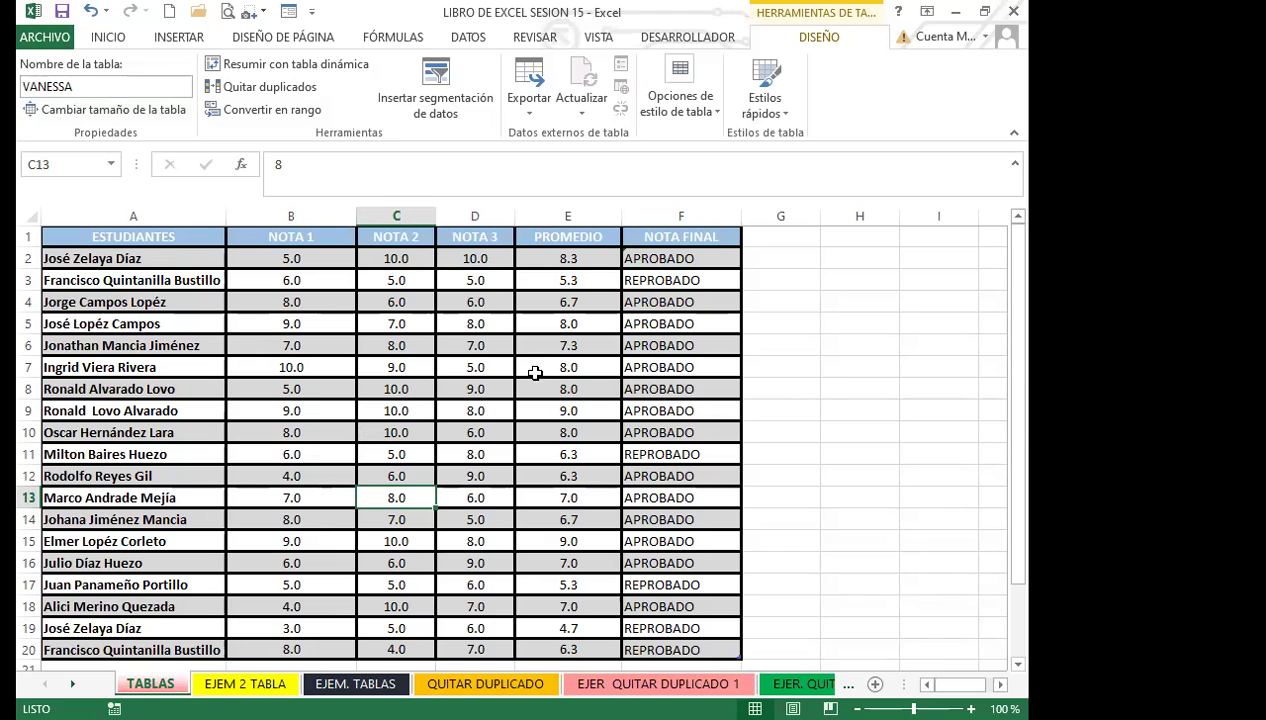
{"action": "left_click", "coordinate": [844, 366]}
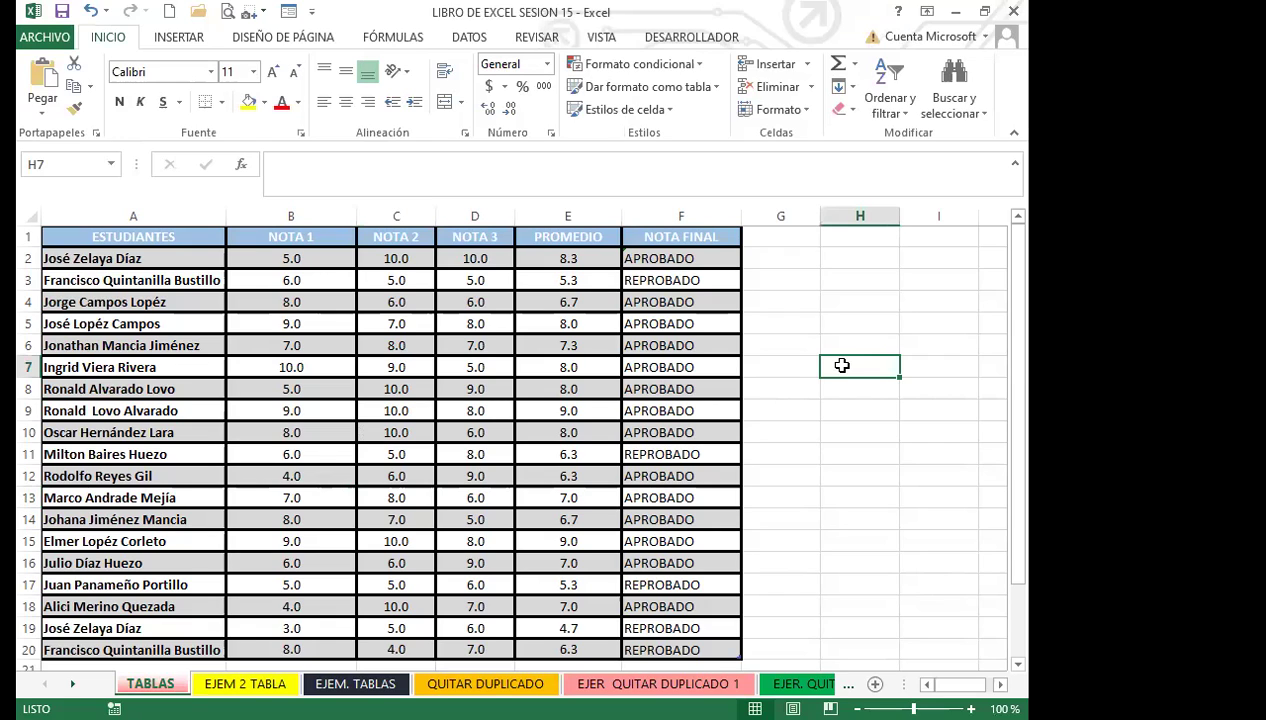
Step: After reviewing the E8 and F20 formulas, append an empty row 21 by pressing Tab in F20
{"action": "left_click", "coordinate": [545, 392]}
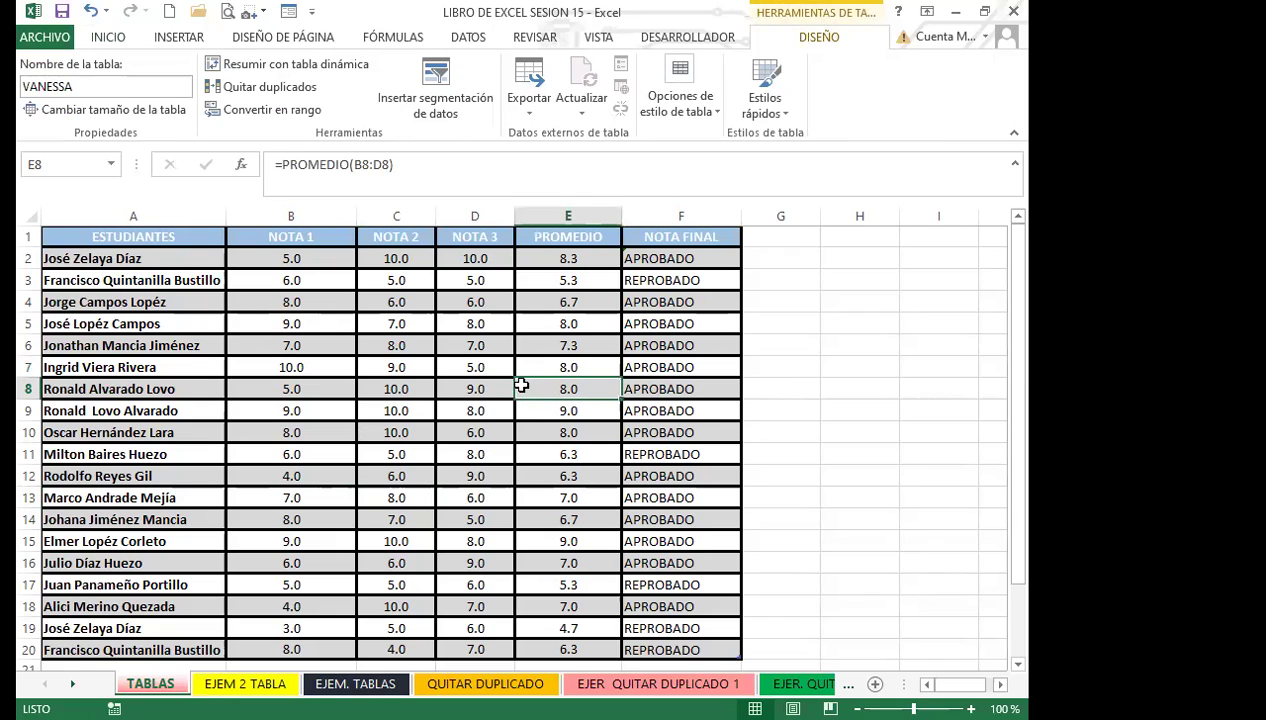
{"action": "scroll", "coordinate": [422, 499], "scroll_direction": "down", "scroll_amount": 1}
{"action": "scroll", "coordinate": [422, 499], "scroll_direction": "down", "scroll_amount": 2}
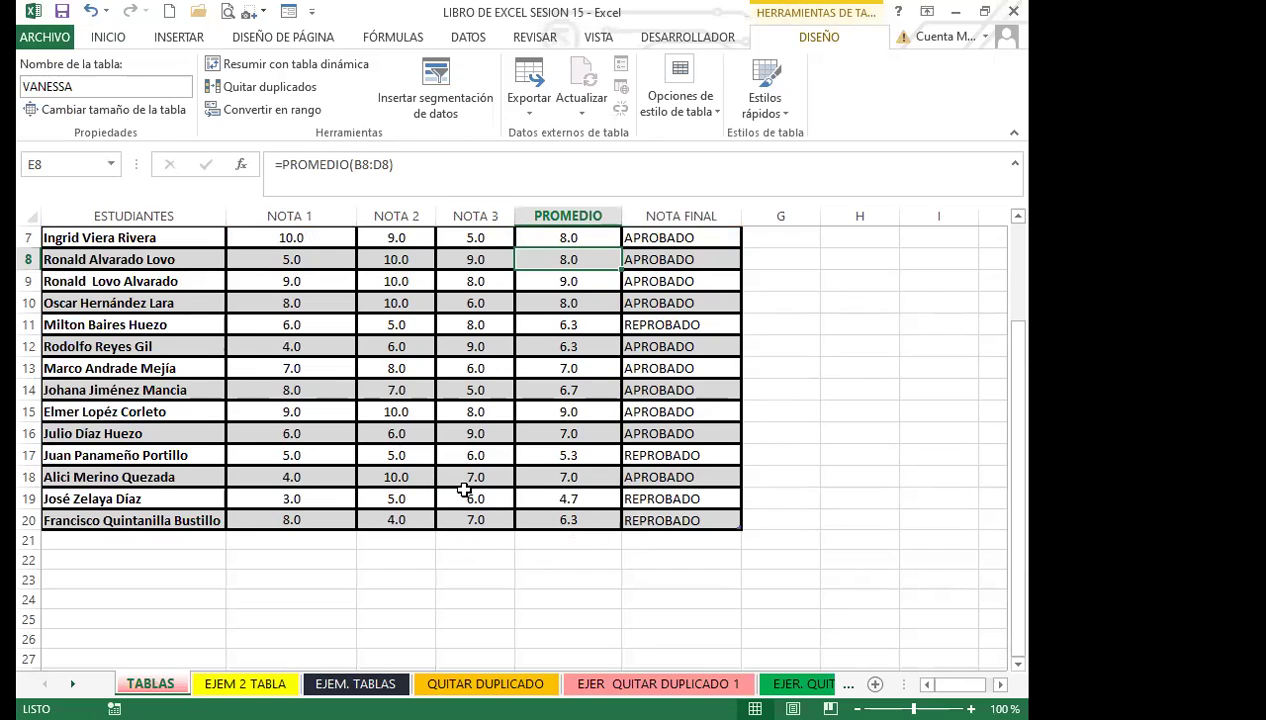
{"action": "left_click", "coordinate": [670, 512]}
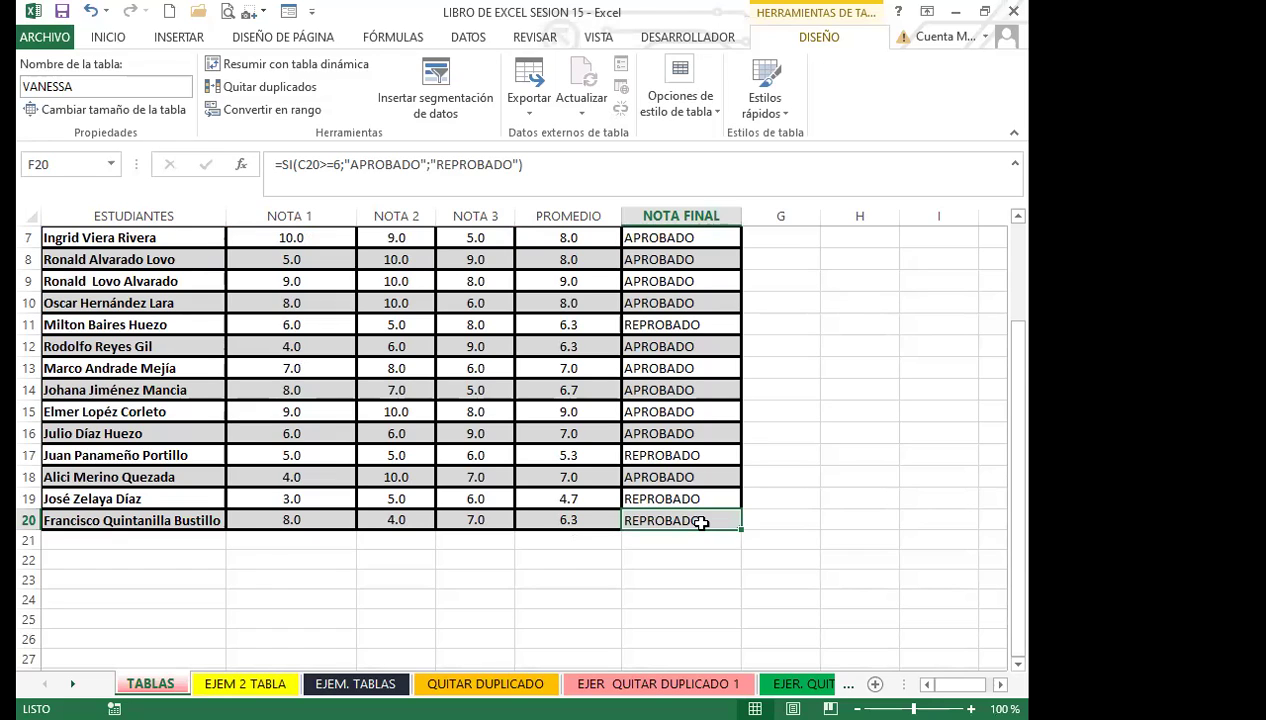
{"action": "scroll", "coordinate": [700, 520], "scroll_direction": "up", "scroll_amount": 2}
{"action": "scroll", "coordinate": [690, 520], "scroll_direction": "down", "scroll_amount": 2}
{"action": "left_click", "coordinate": [748, 519]}
{"action": "left_click", "coordinate": [688, 496]}
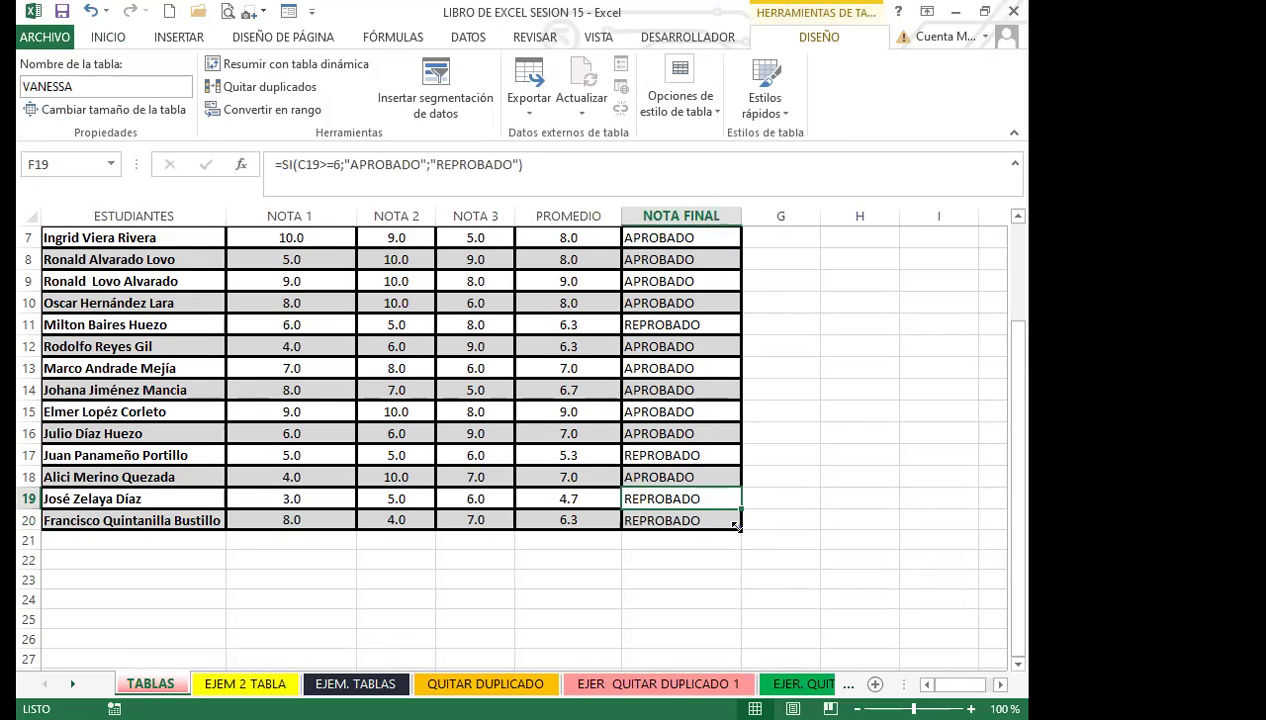
{"action": "left_click", "coordinate": [695, 520]}
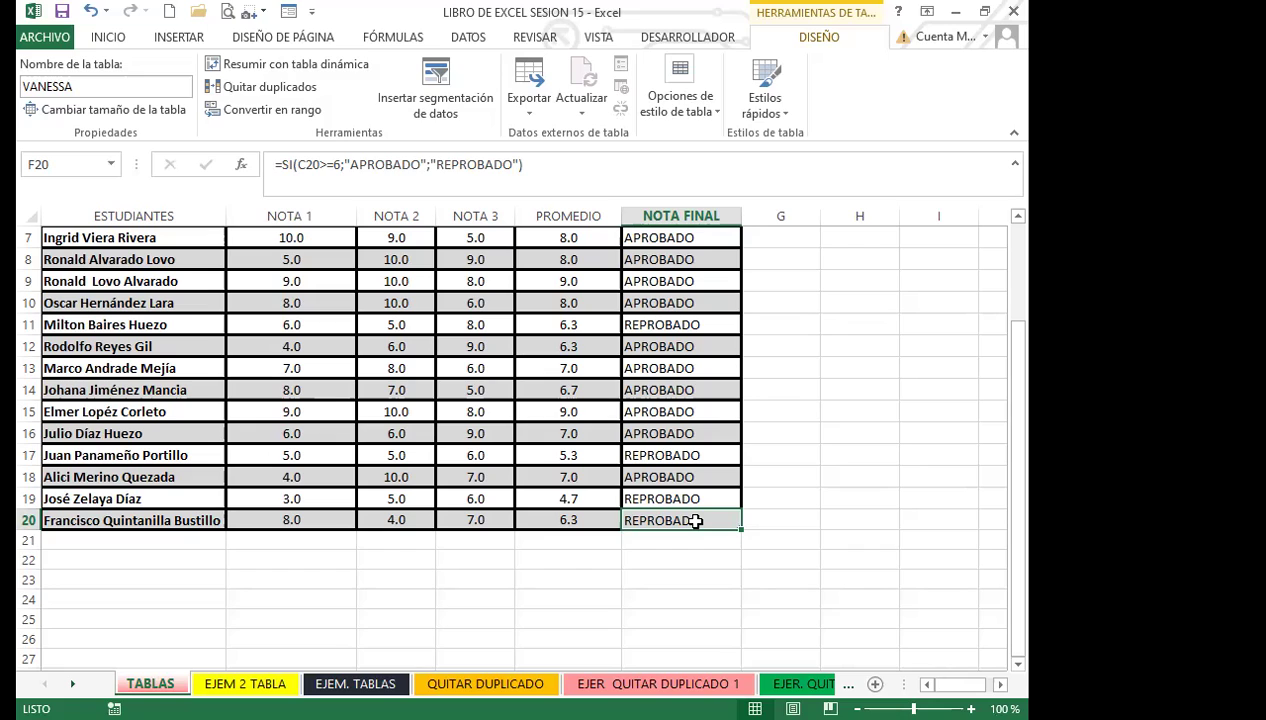
{"action": "key", "text": "Tab"}
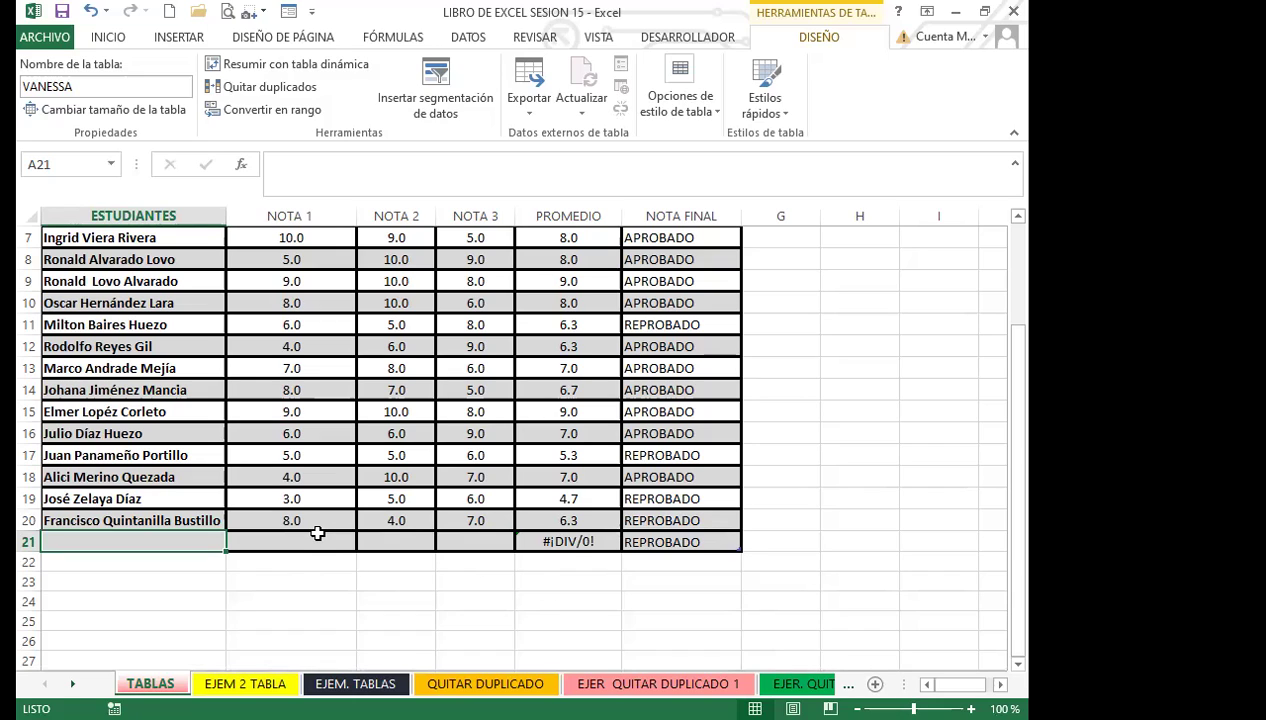
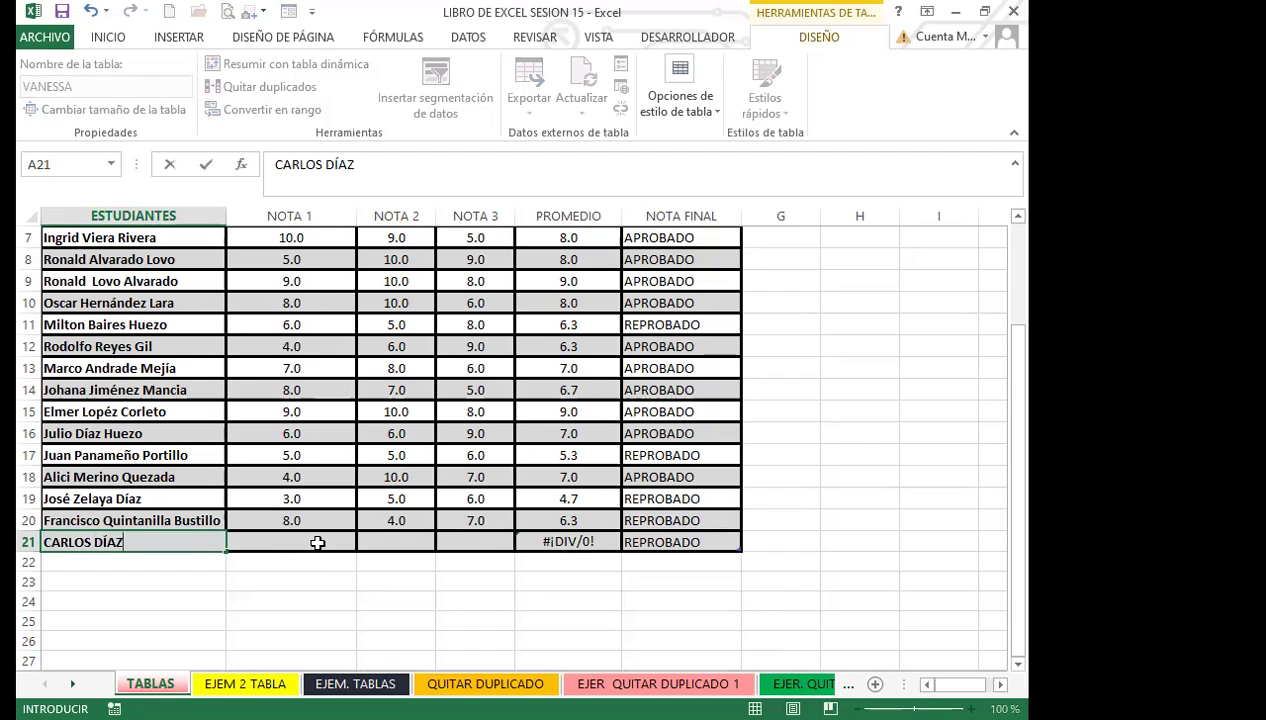
{"action": "left_click", "coordinate": [317, 541]}
{"action": "type", "text": "8"}
{"action": "key", "text": "Tab"}
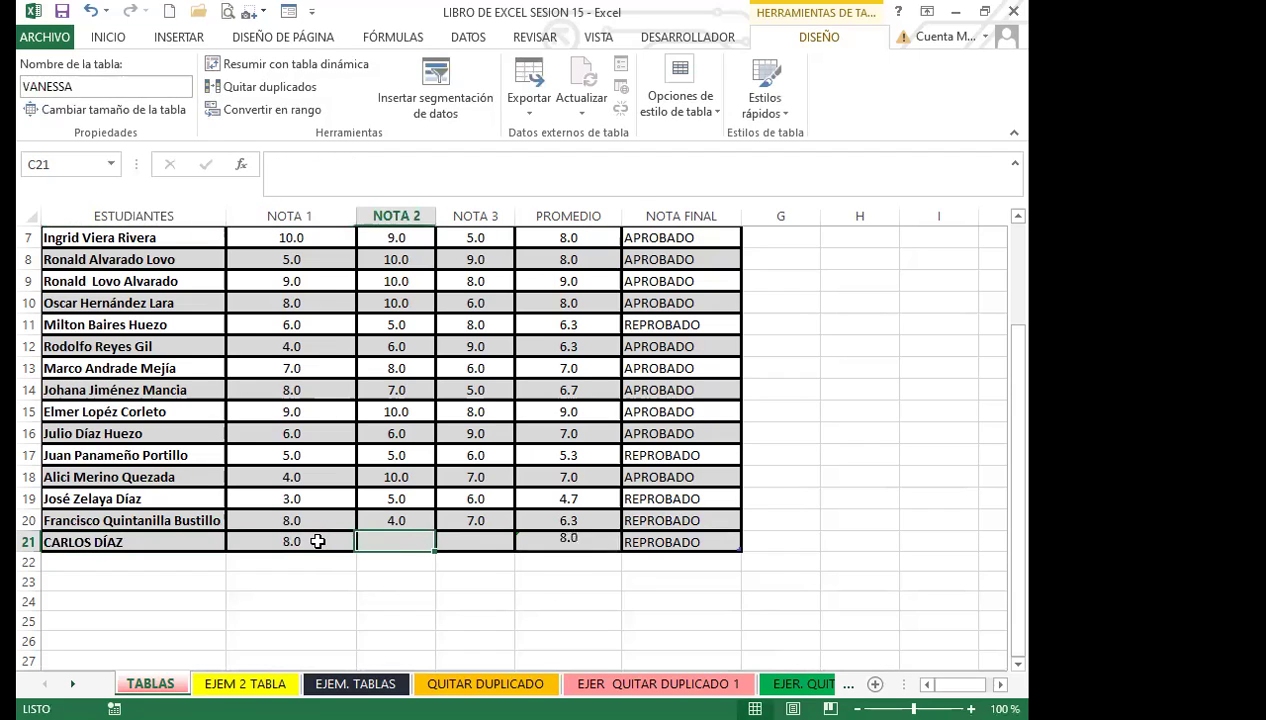
{"action": "type", "text": "7"}
{"action": "key", "text": "Tab"}
{"action": "type", "text": "4"}
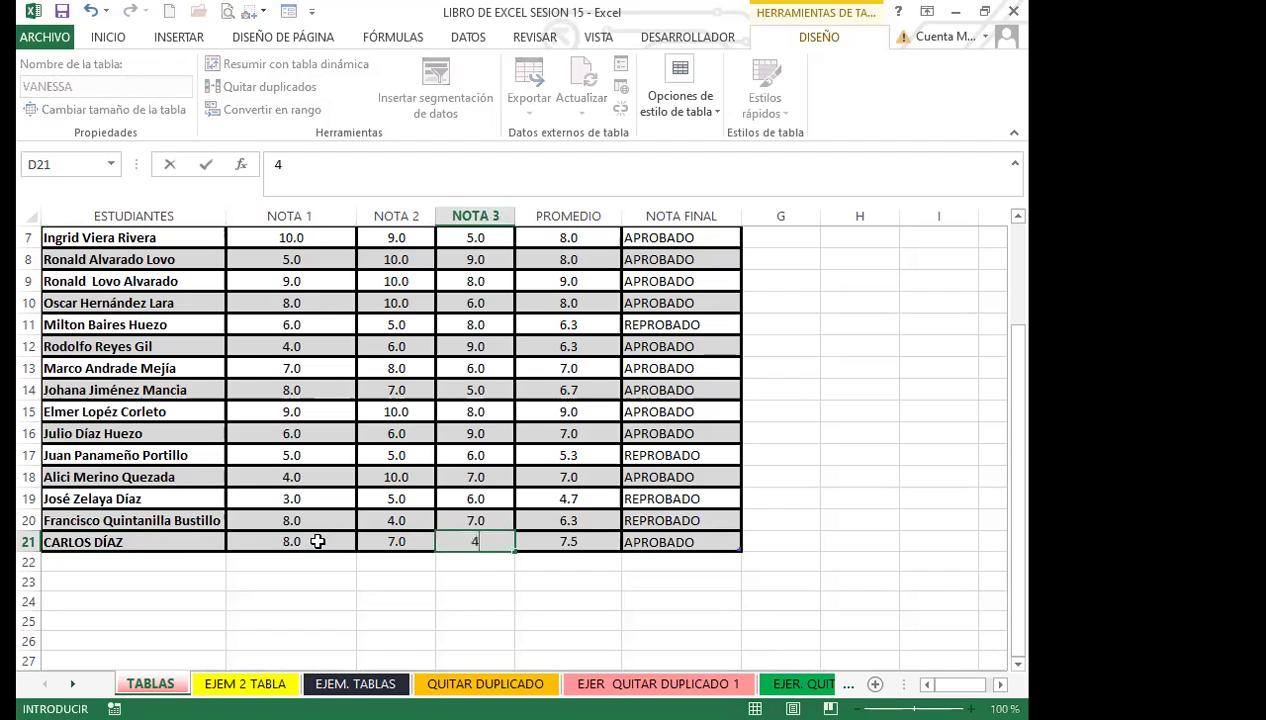
{"action": "left_click", "coordinate": [264, 541]}
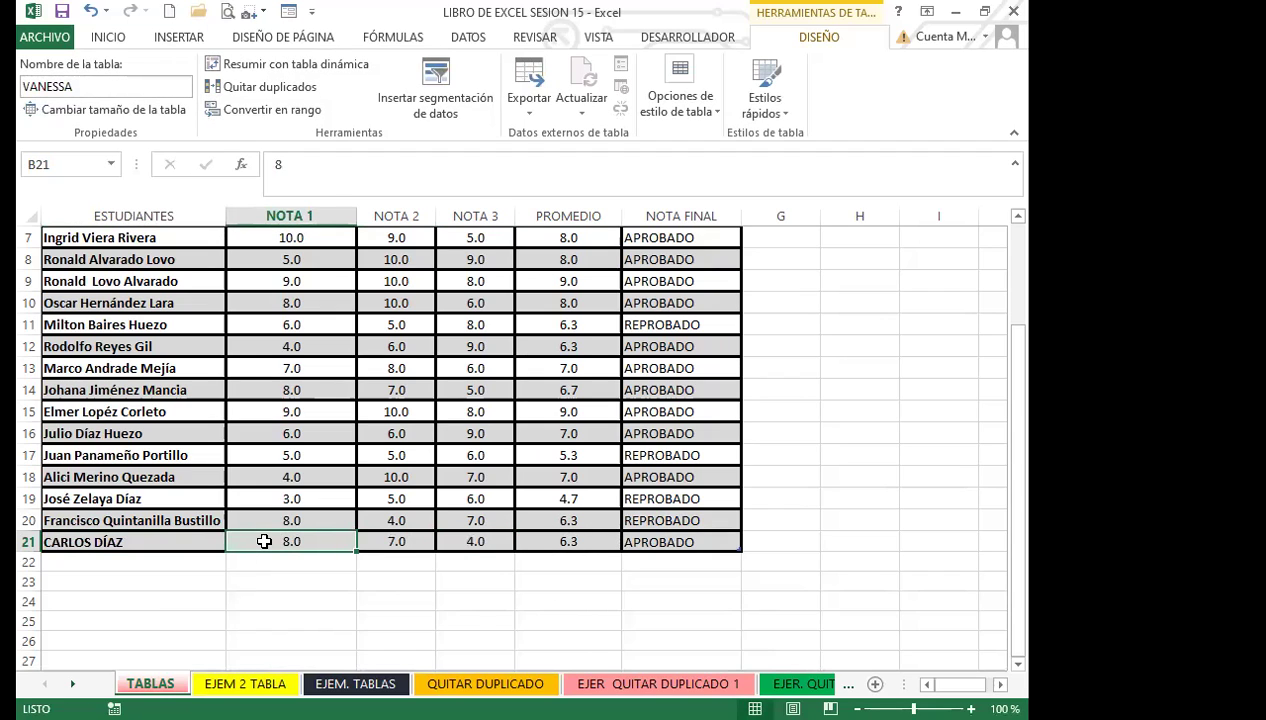
{"action": "left_click", "coordinate": [712, 538]}
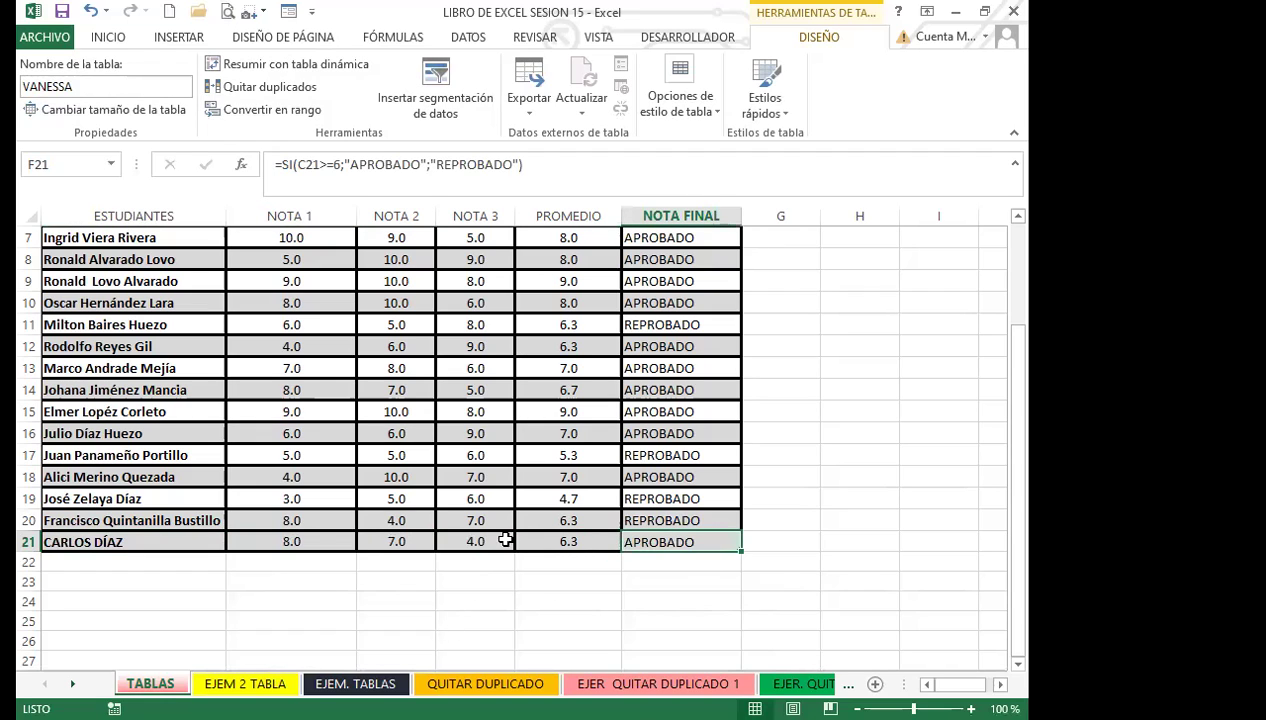
{"action": "left_click", "coordinate": [330, 537]}
{"action": "key", "text": "Right"}
{"action": "key", "text": "Right"}
{"action": "key", "text": "Right"}
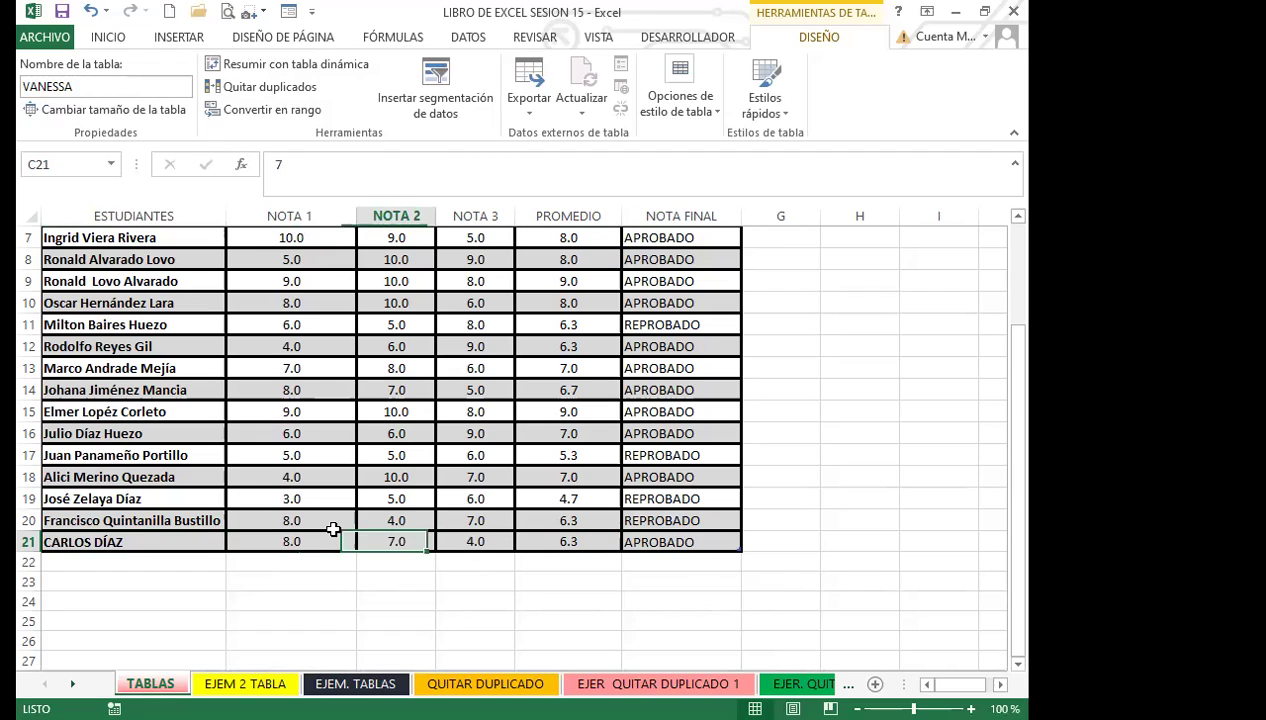
Step: Add row 22 and enter grades 8, 7 and 8 in B22:D22
{"action": "key", "text": "Right"}
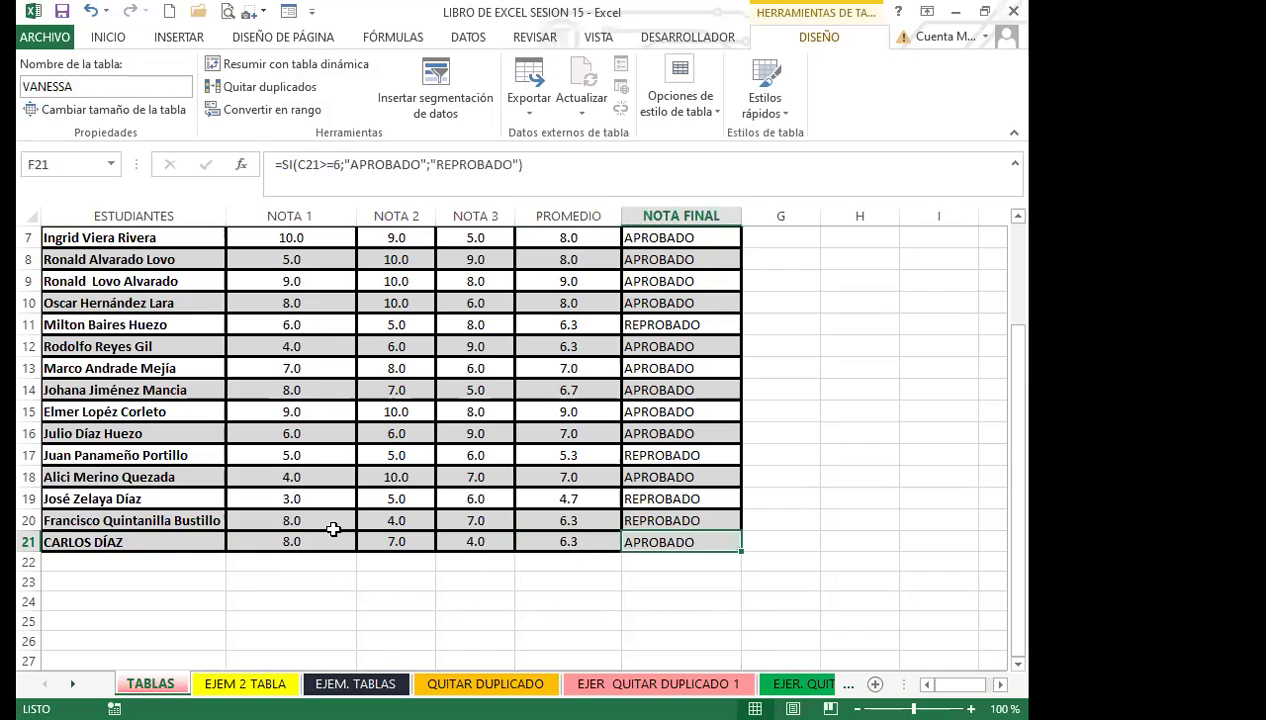
{"action": "key", "text": "Tab"}
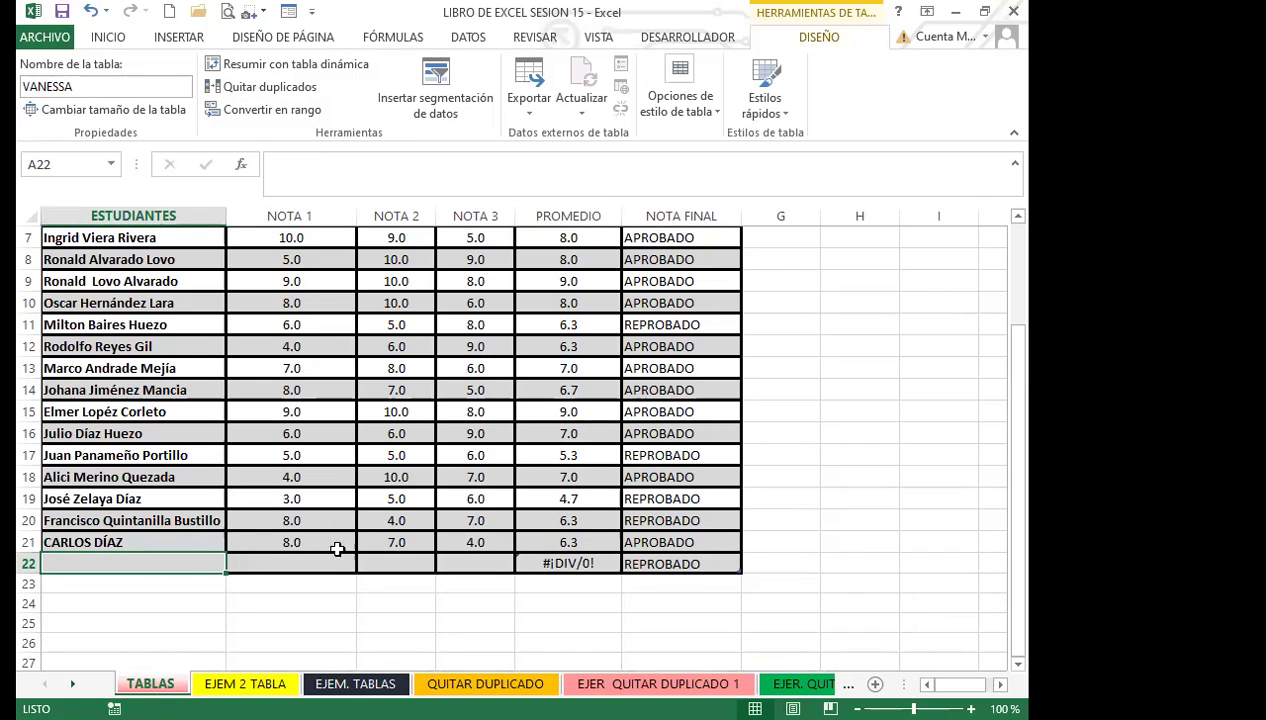
{"action": "left_click", "coordinate": [331, 563]}
{"action": "type", "text": "8"}
{"action": "key", "text": "Tab"}
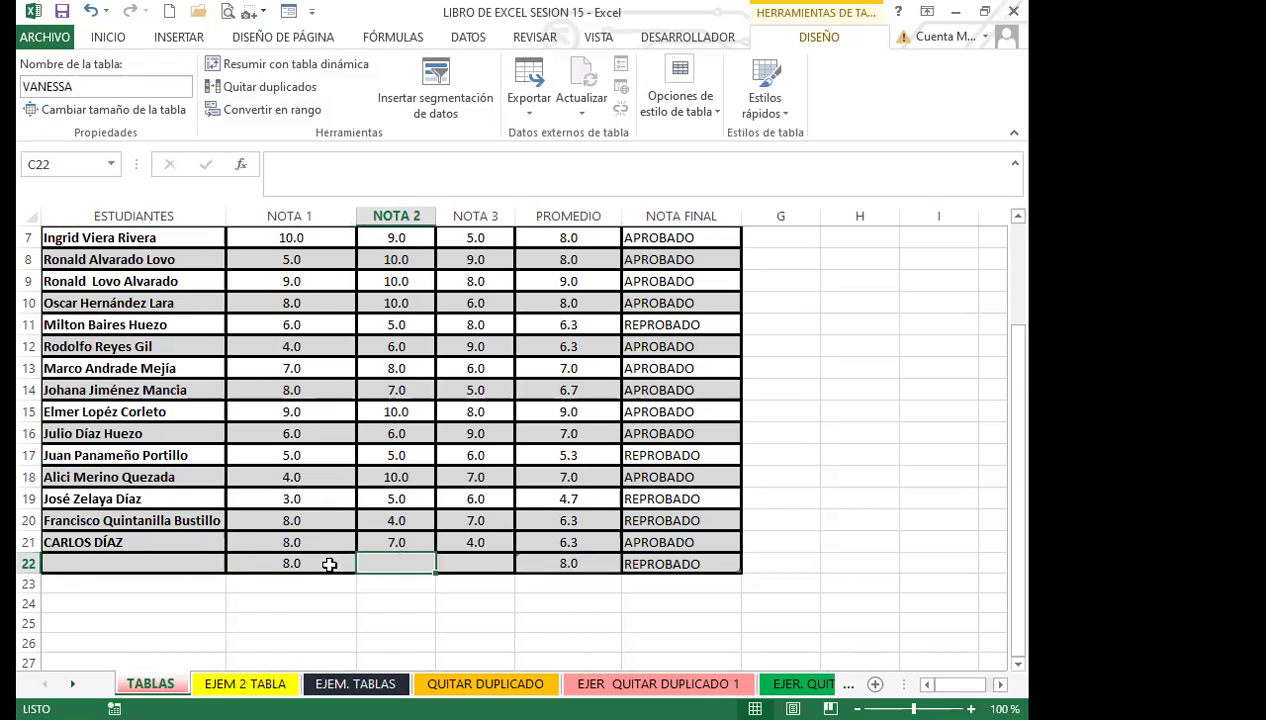
{"action": "type", "text": "7"}
{"action": "key", "text": "Tab"}
{"action": "type", "text": "8"}
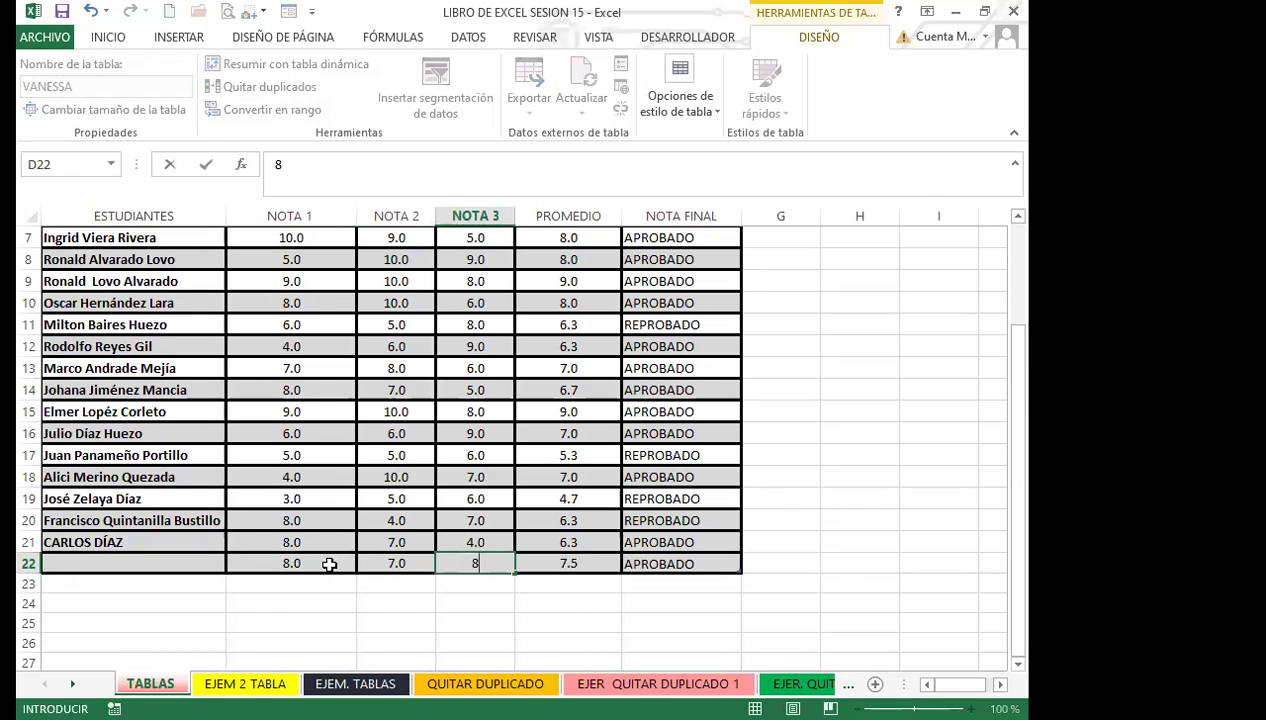
{"action": "key", "text": "Tab"}
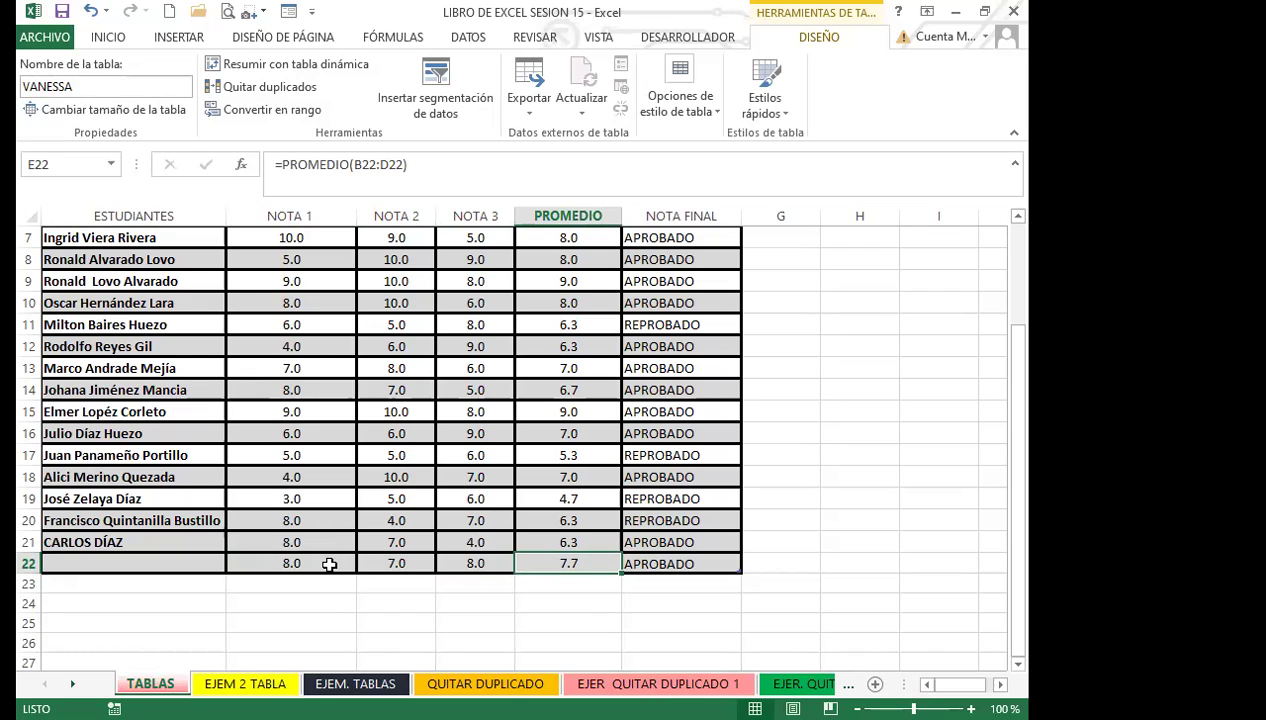
Step: Type the new student's name in A22, correcting the autocompleted text
{"action": "left_click", "coordinate": [157, 566]}
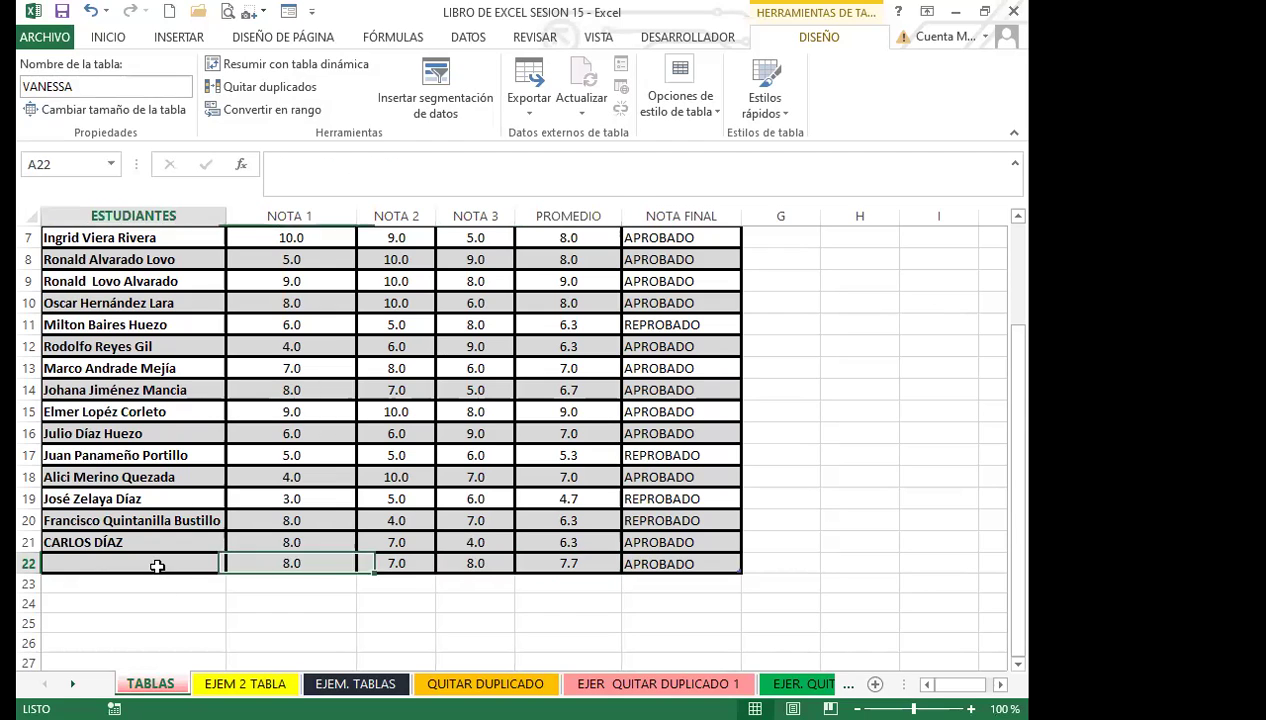
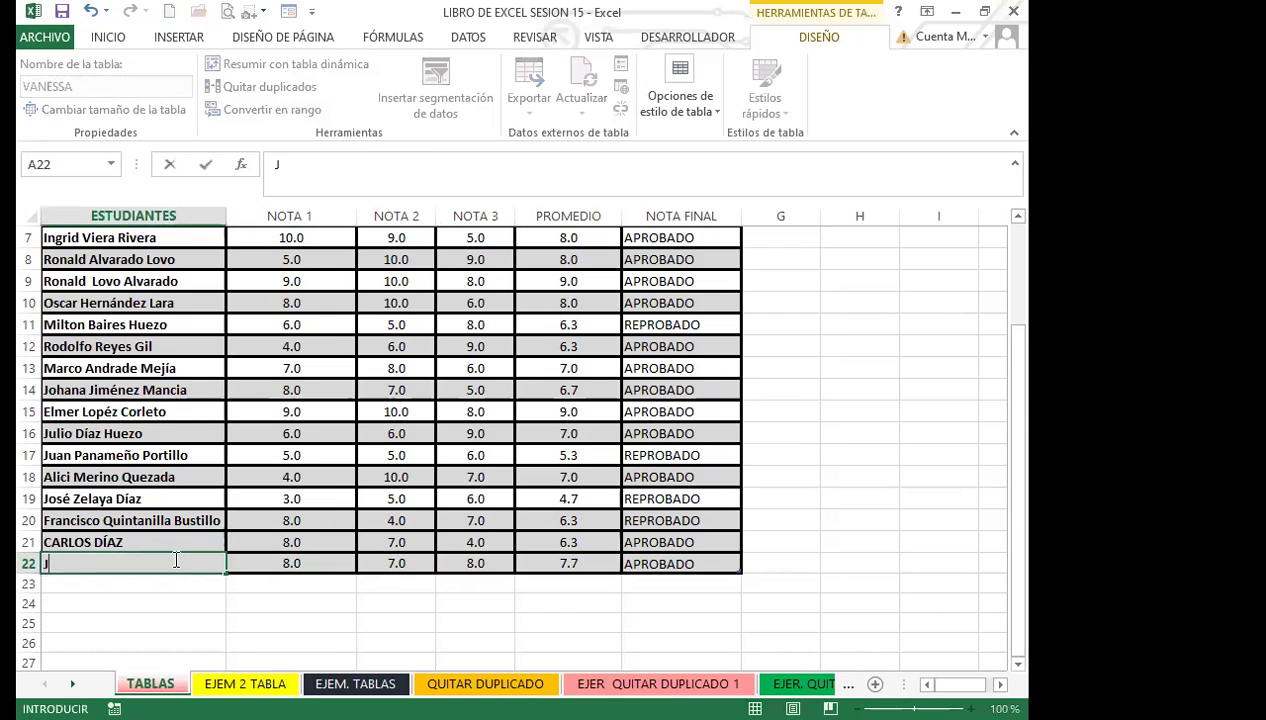
{"action": "type", "text": "CA"}
{"action": "key", "text": "BackSpace"}
{"action": "key", "text": "BackSpace"}
{"action": "key", "text": "BackSpace"}
{"action": "type", "text": "ANTONIO"}
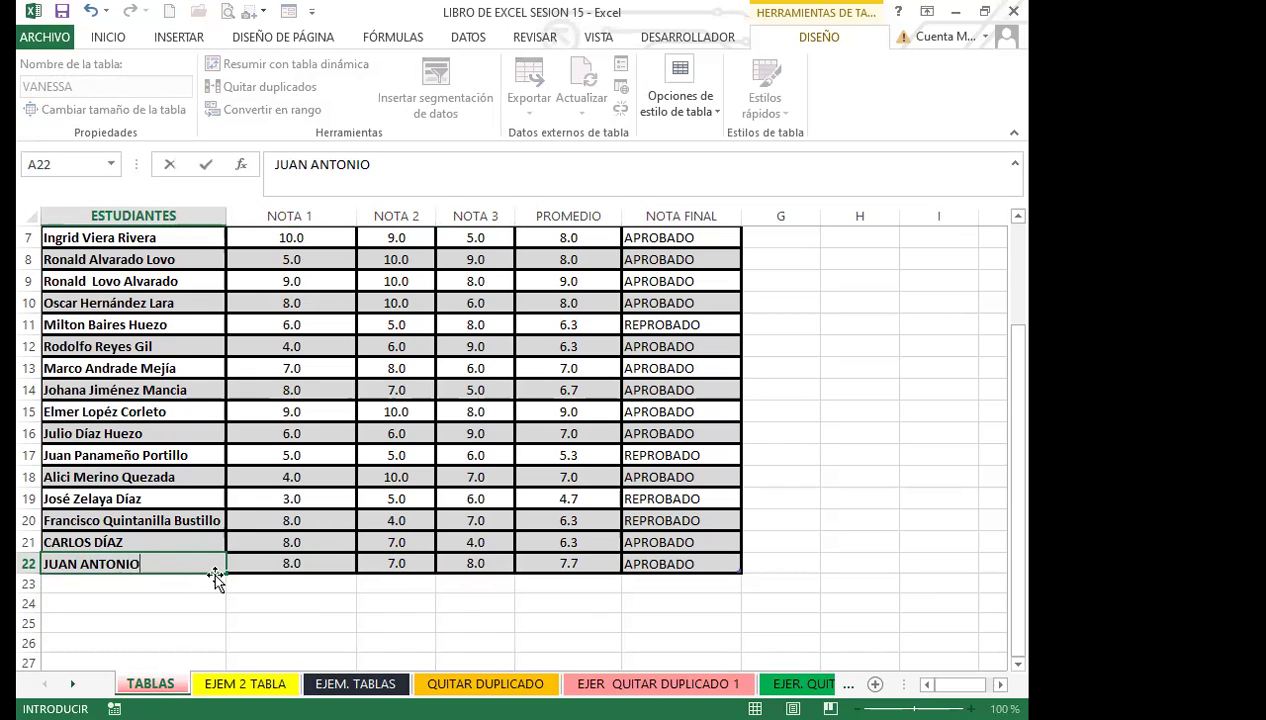
{"action": "scroll", "coordinate": [219, 567], "scroll_direction": "down", "scroll_amount": 1}
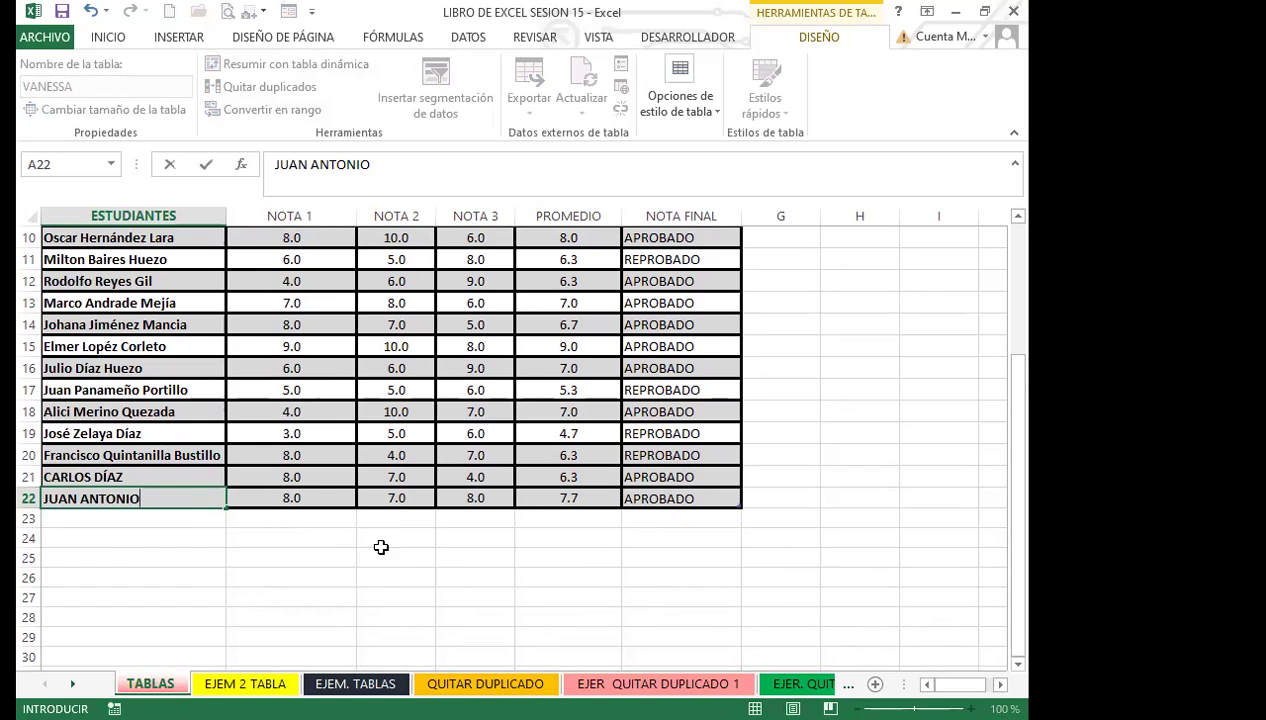
Step: Type the next student's name in A23, then grades 7, 8 and 8 in B23:D23
{"action": "left_click", "coordinate": [192, 519]}
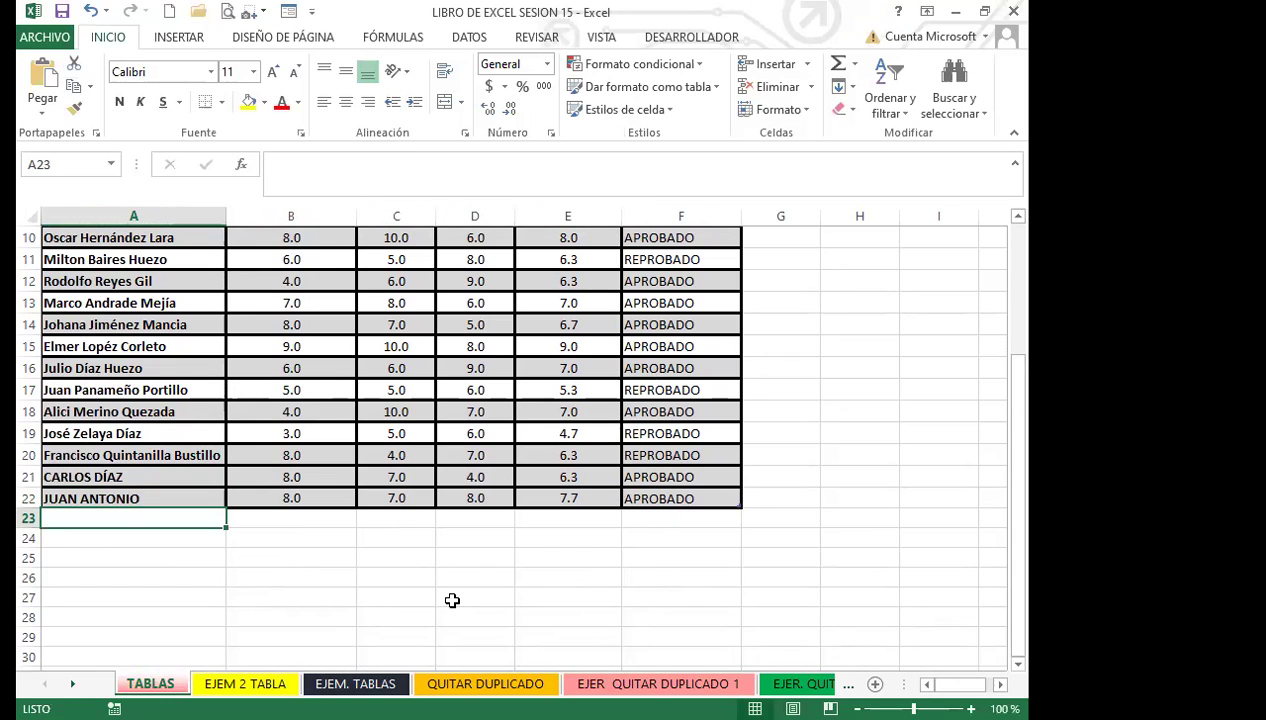
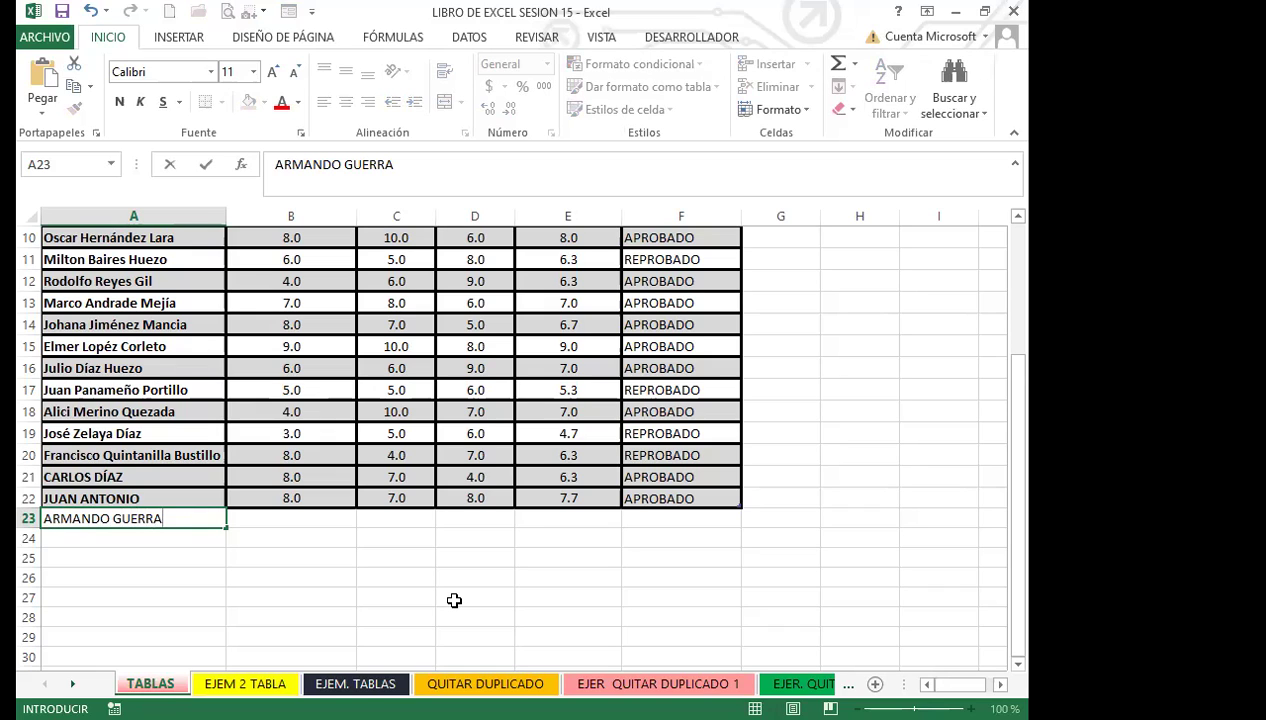
{"action": "key", "text": "Tab"}
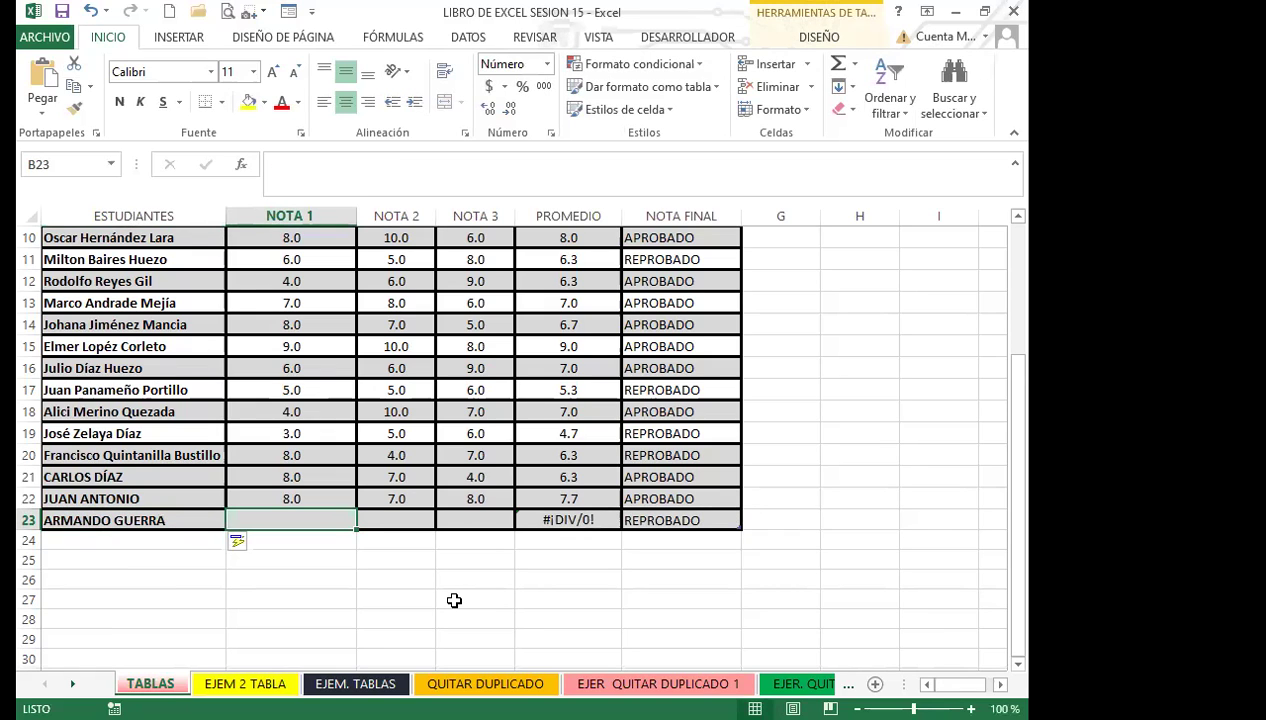
{"action": "type", "text": "7"}
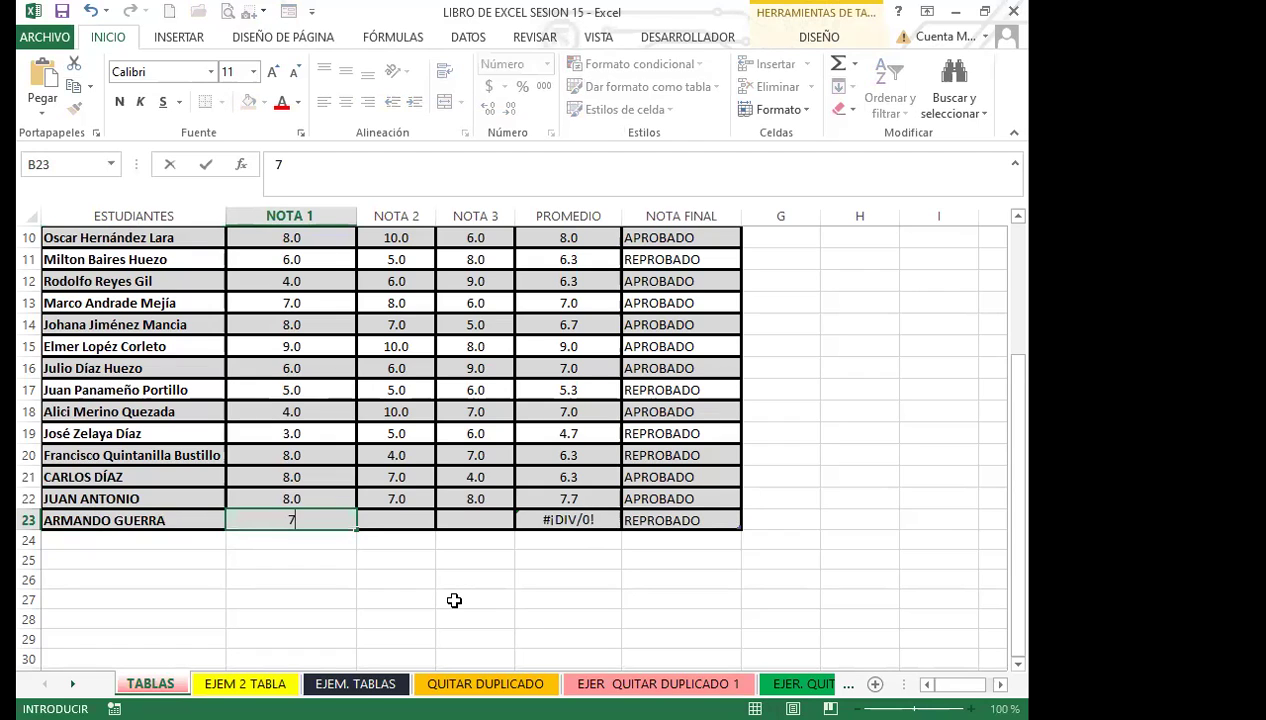
{"action": "key", "text": "Tab"}
{"action": "type", "text": "8"}
{"action": "key", "text": "Tab"}
{"action": "type", "text": "8"}
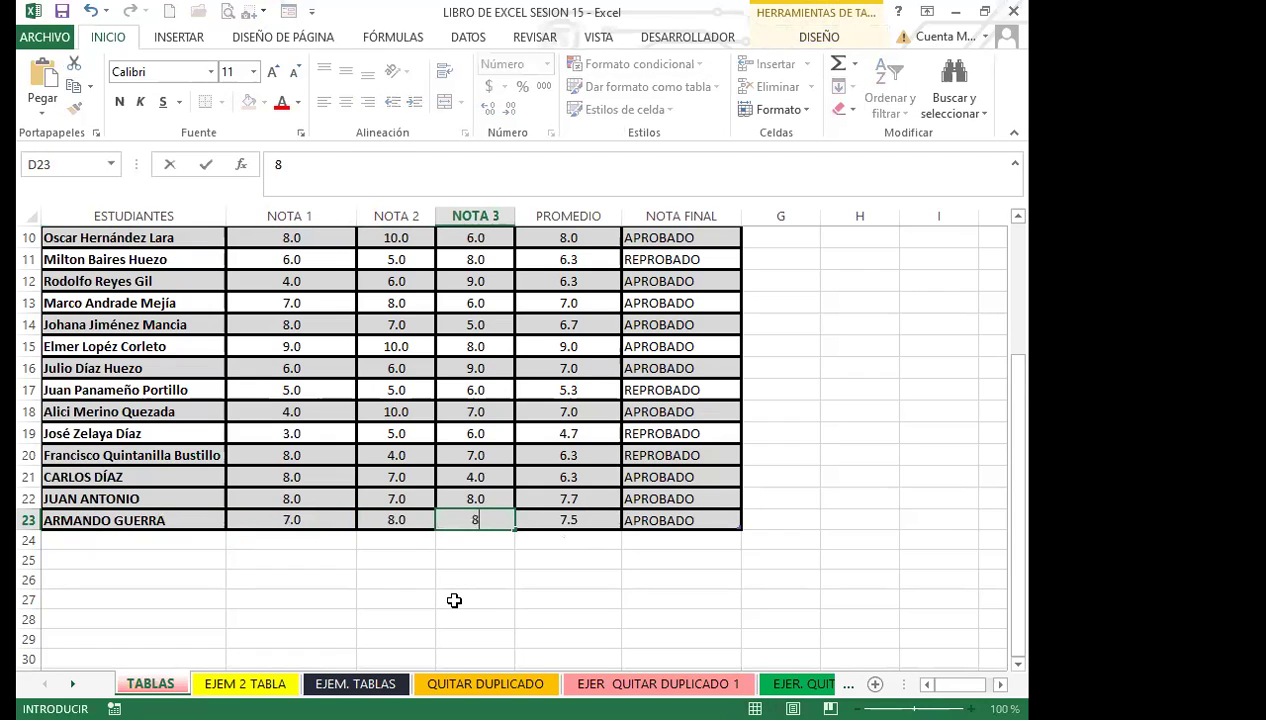
{"action": "key", "text": "Tab"}
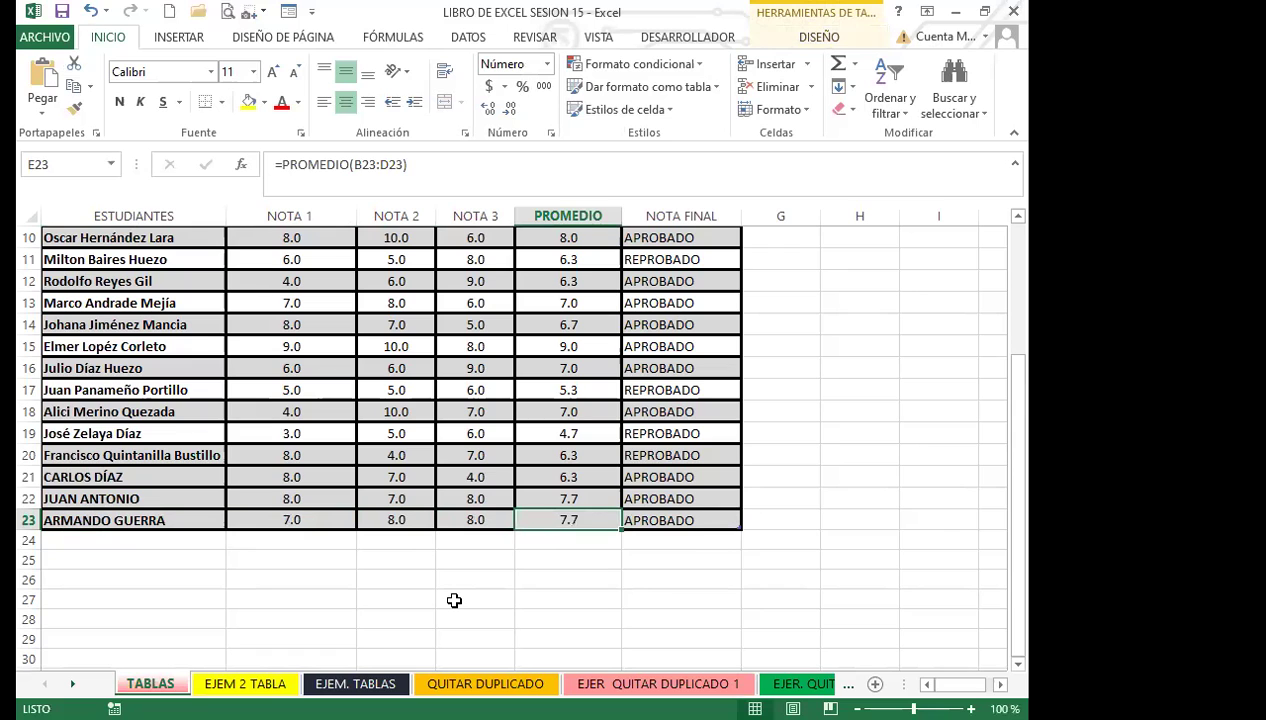
{"action": "scroll", "coordinate": [450, 510], "scroll_direction": "up", "scroll_amount": 2}
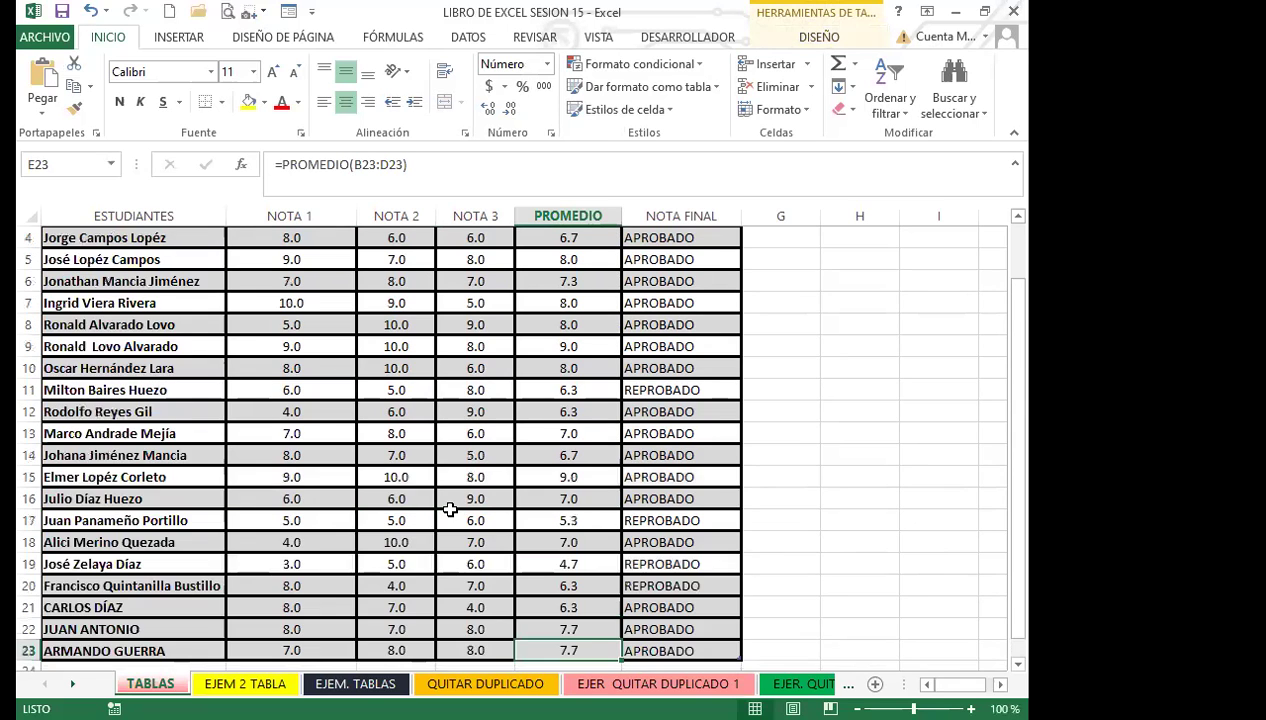
{"action": "scroll", "coordinate": [450, 510], "scroll_direction": "up", "scroll_amount": 1}
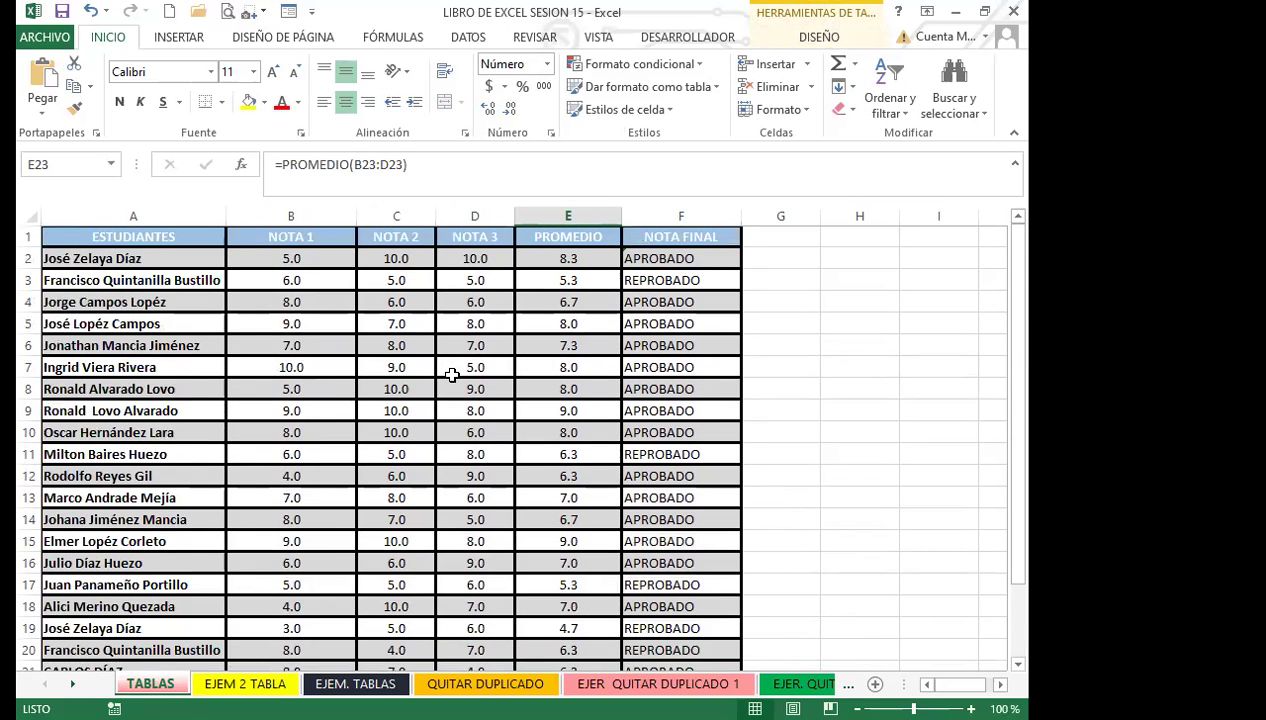
{"action": "left_click", "coordinate": [452, 374]}
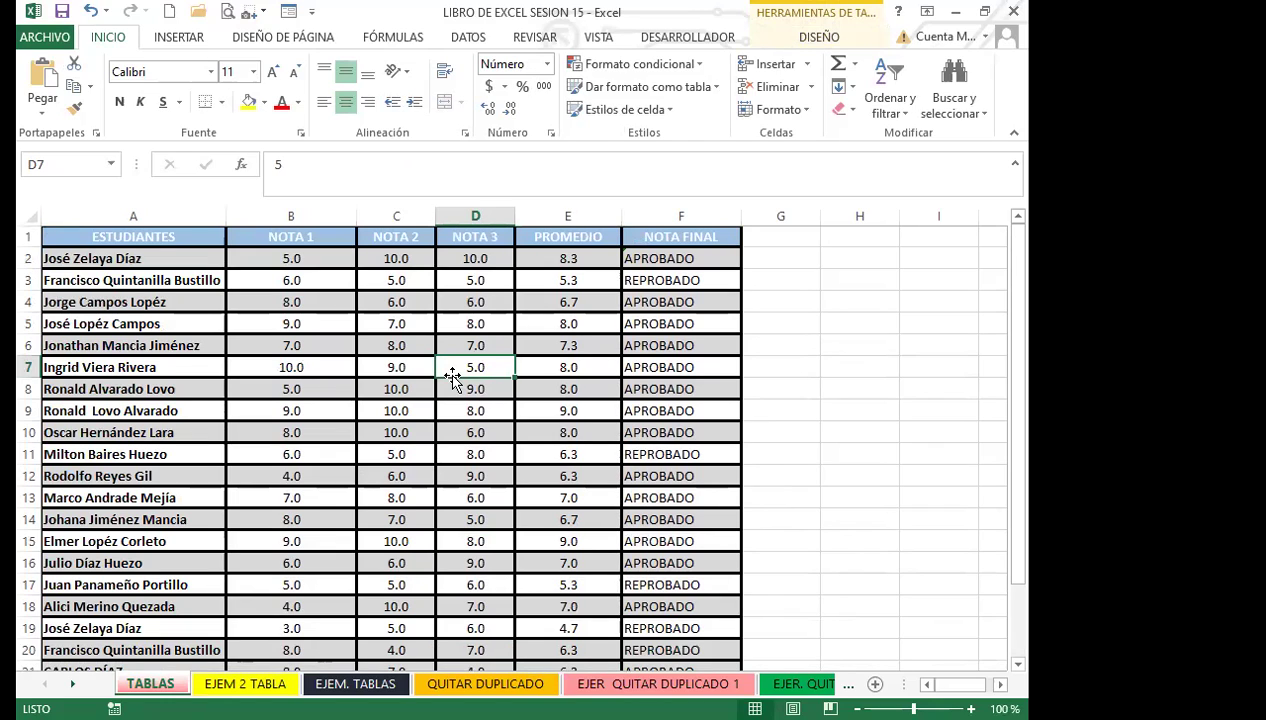
{"action": "left_click", "coordinate": [549, 258]}
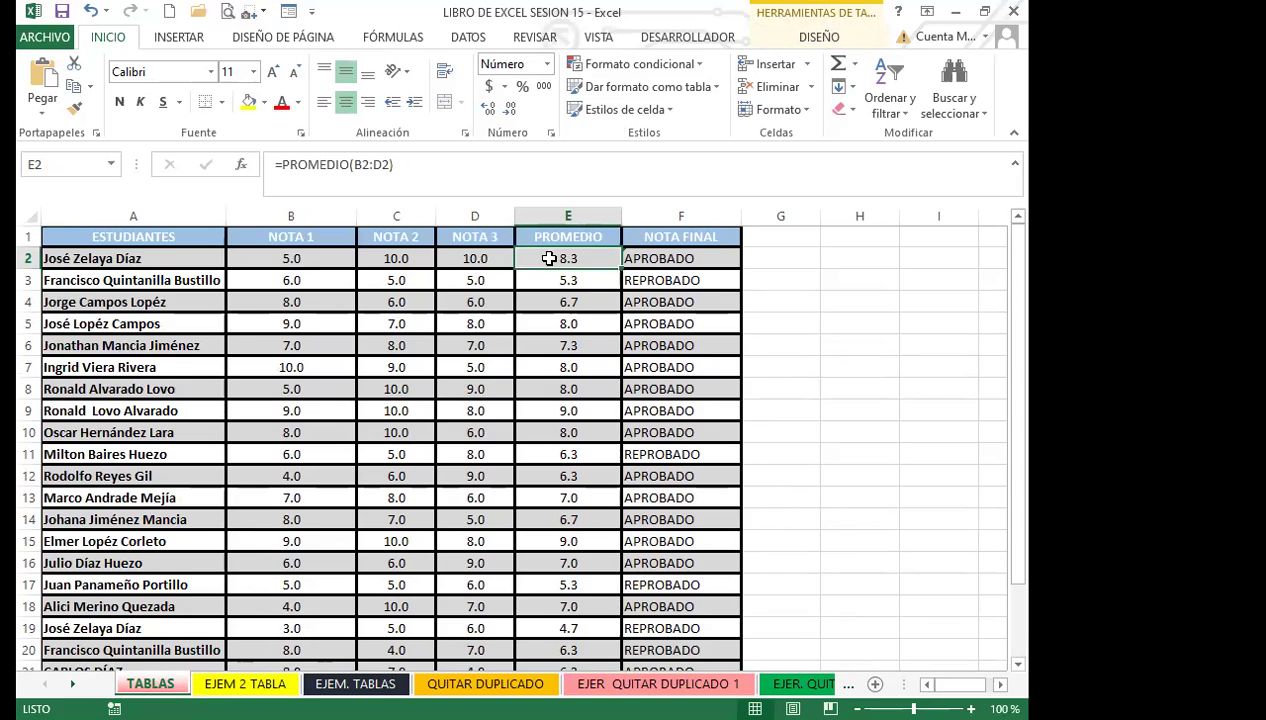
{"action": "key", "text": "Right"}
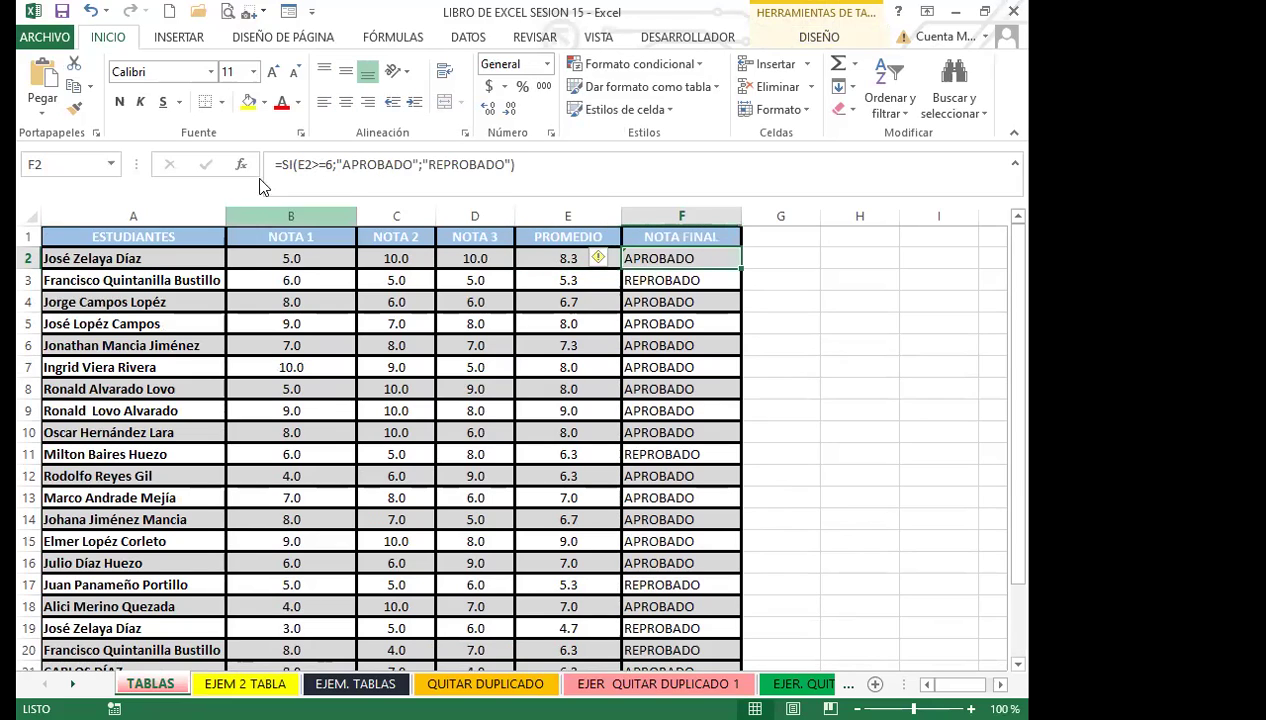
{"action": "left_click", "coordinate": [548, 282]}
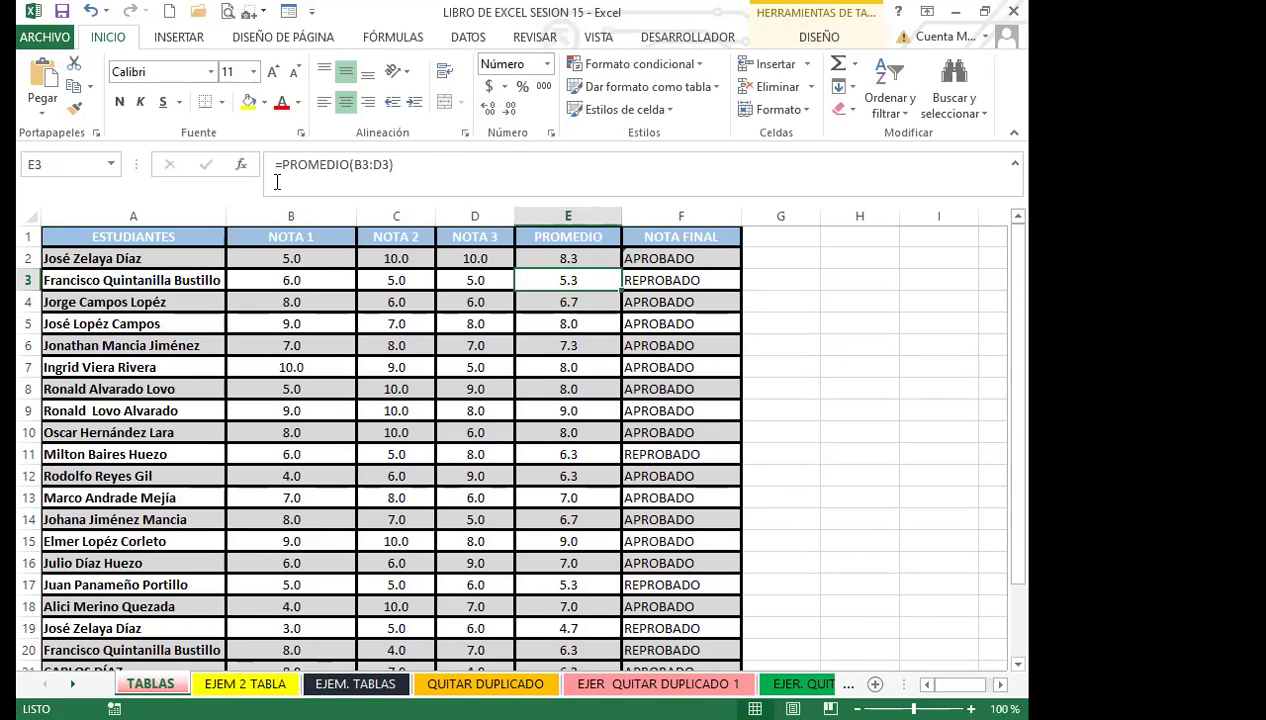
{"action": "left_click", "coordinate": [560, 345]}
{"action": "left_click", "coordinate": [651, 347]}
{"action": "left_click", "coordinate": [558, 408]}
{"action": "left_click", "coordinate": [460, 430]}
{"action": "left_click", "coordinate": [561, 452]}
{"action": "left_click", "coordinate": [657, 468]}
{"action": "left_click", "coordinate": [549, 472]}
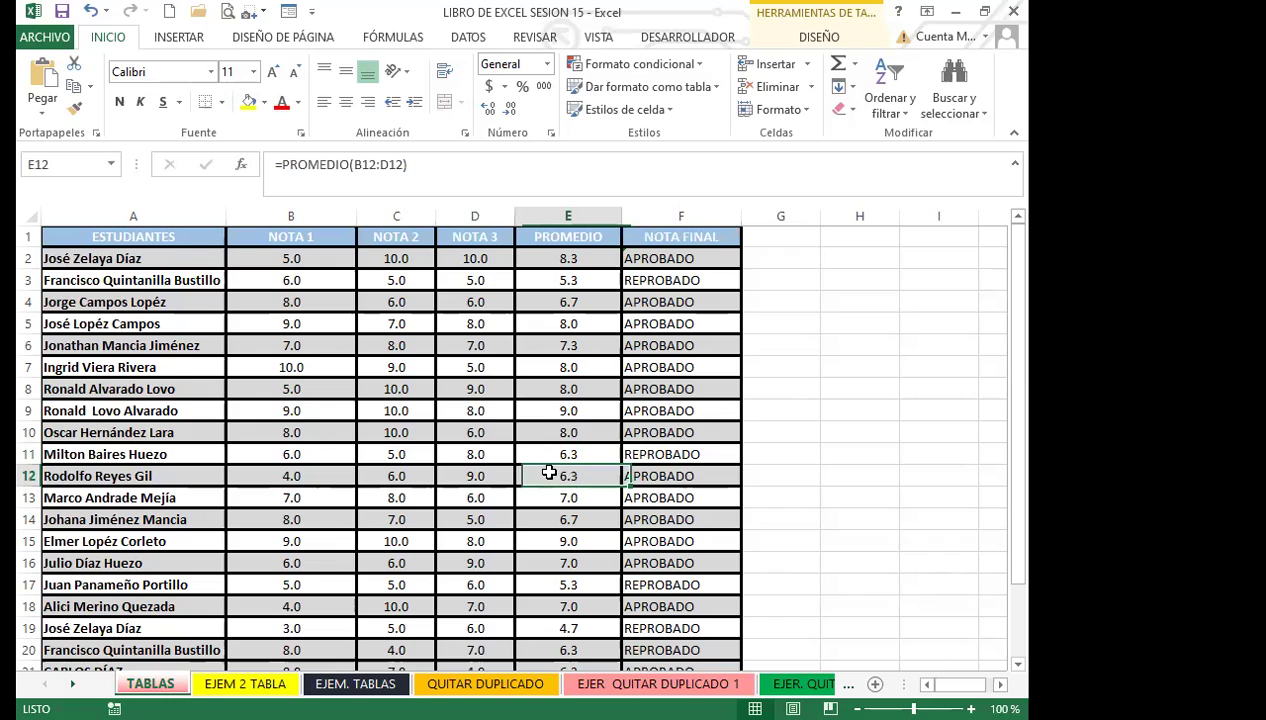
{"action": "left_click", "coordinate": [548, 431]}
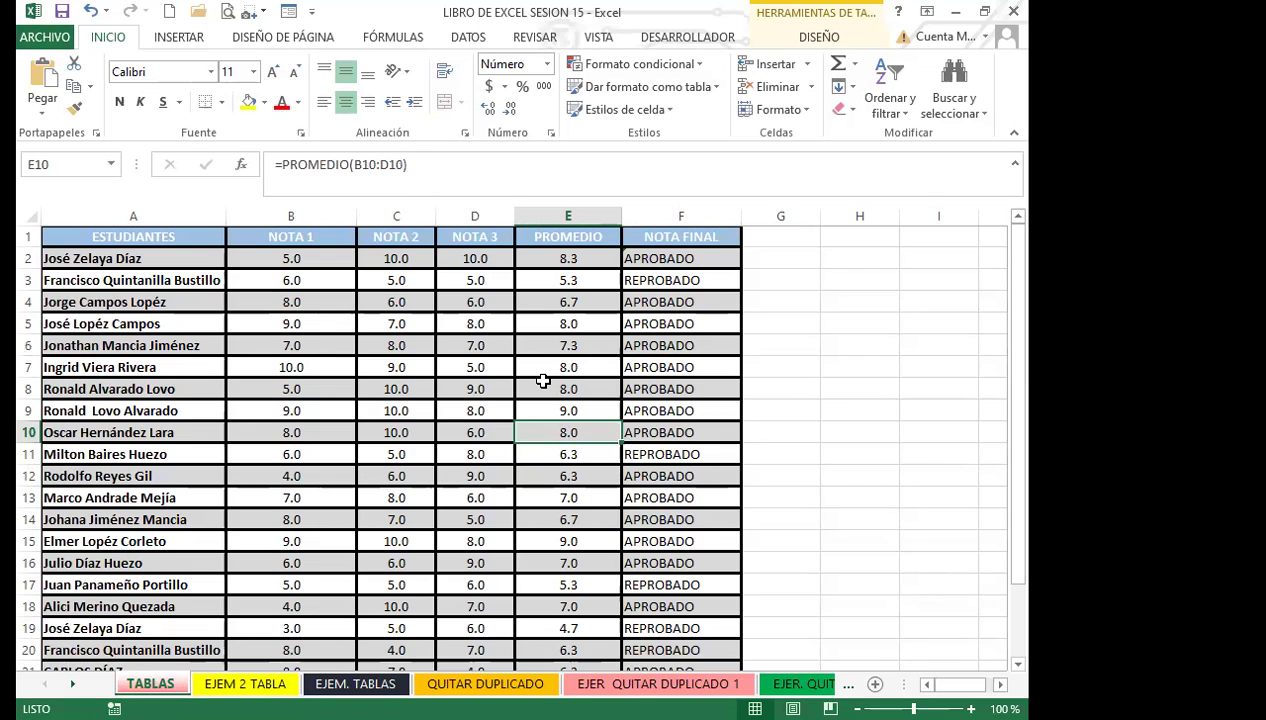
{"action": "left_click", "coordinate": [543, 385]}
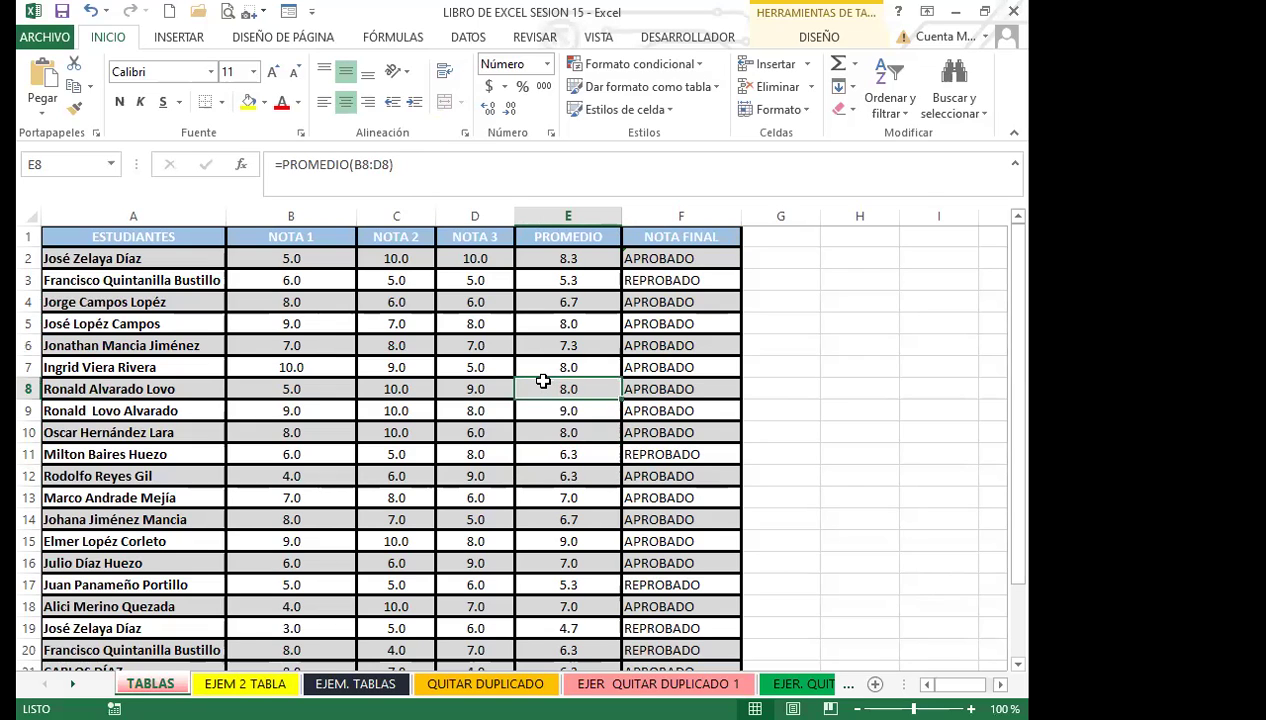
{"action": "left_click", "coordinate": [482, 394]}
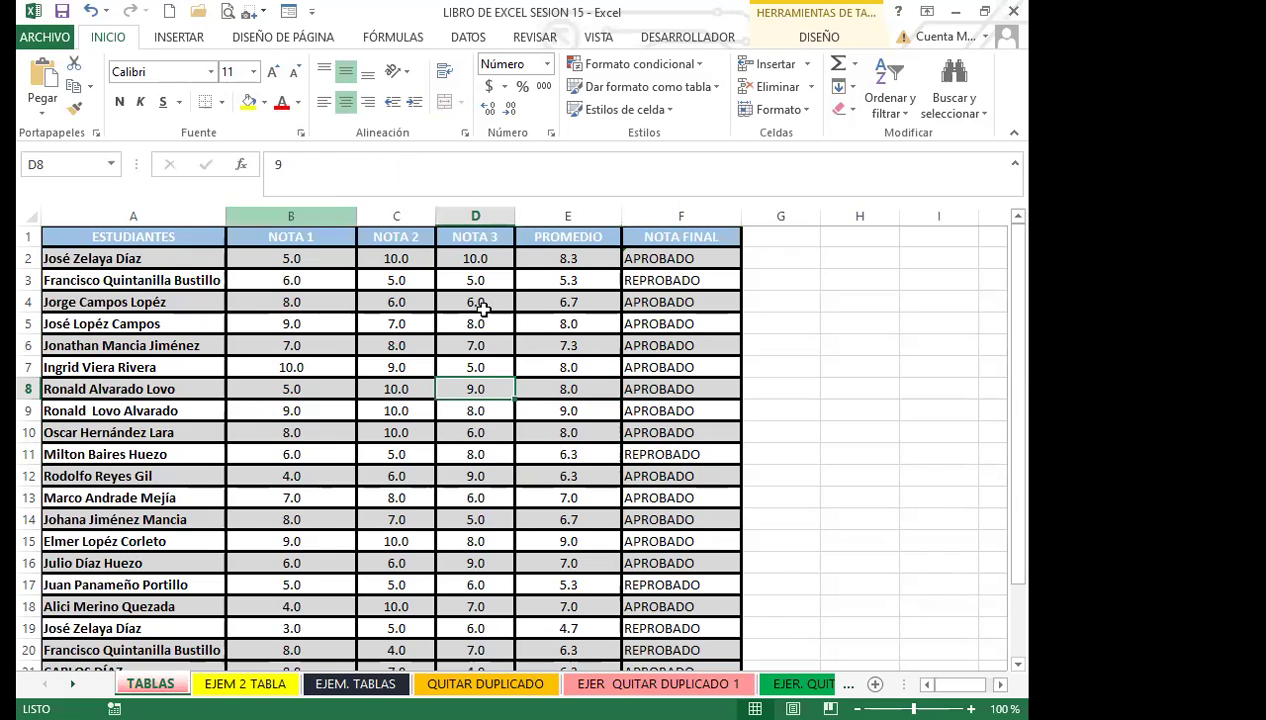
{"action": "left_click", "coordinate": [404, 497]}
{"action": "scroll", "coordinate": [405, 485], "scroll_direction": "down", "scroll_amount": 3}
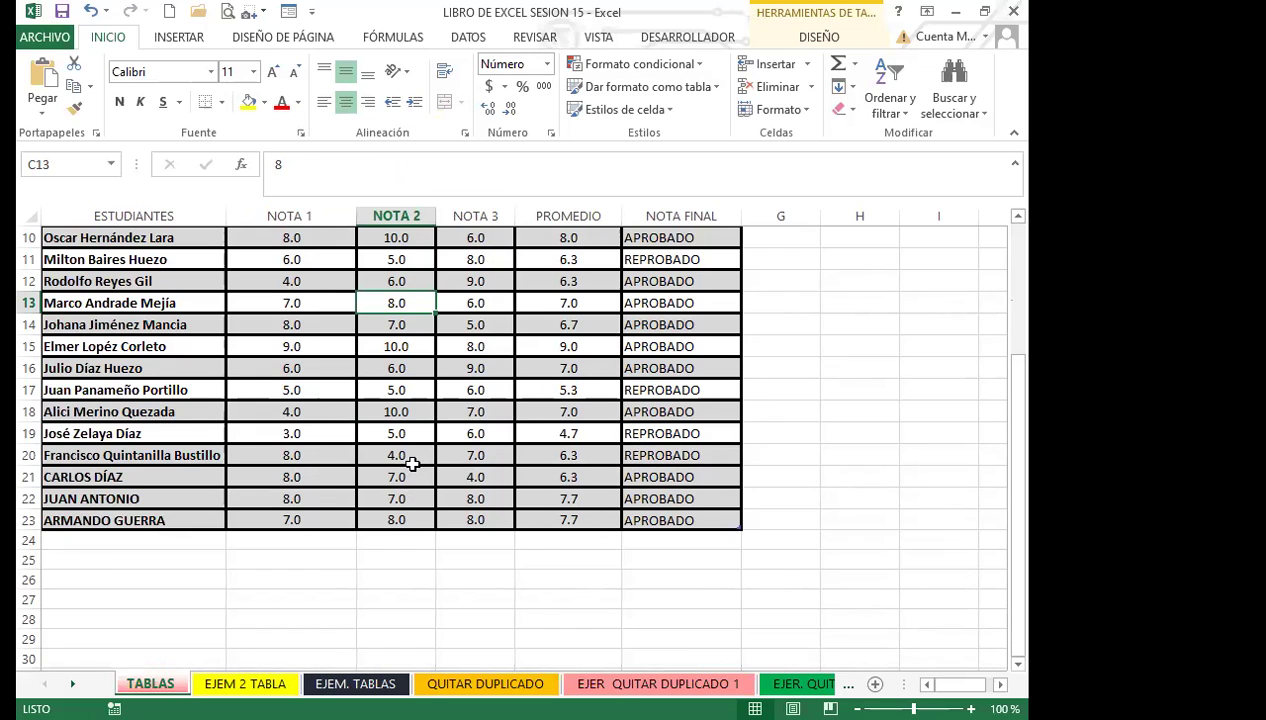
{"action": "scroll", "coordinate": [412, 463], "scroll_direction": "up", "scroll_amount": 3}
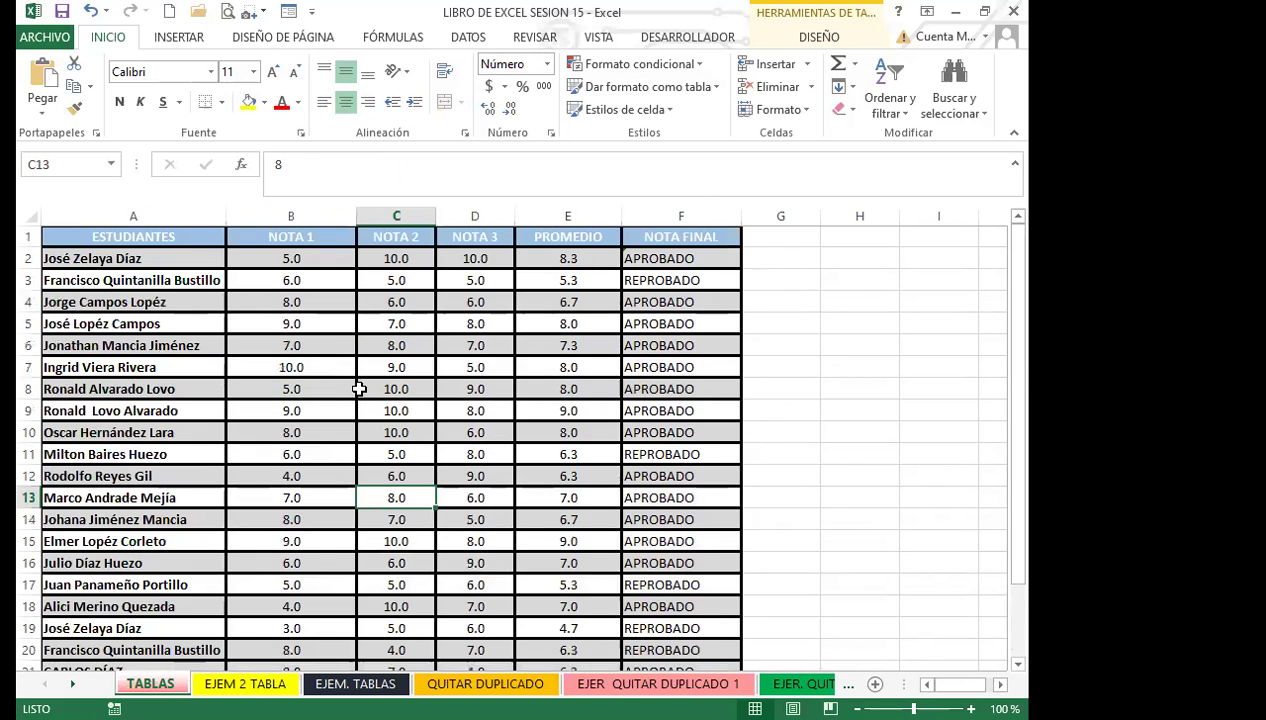
{"action": "left_click", "coordinate": [360, 389]}
{"action": "left_click", "coordinate": [598, 389]}
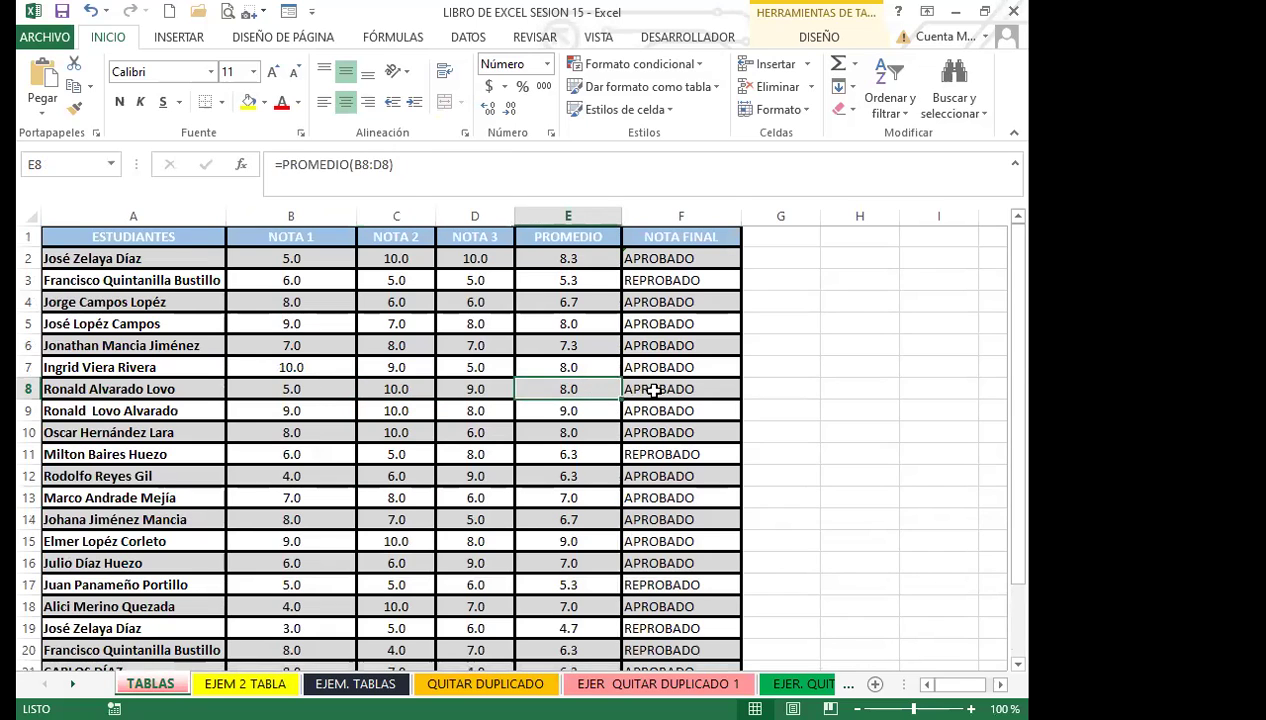
{"action": "left_click", "coordinate": [640, 389]}
{"action": "left_click", "coordinate": [602, 388]}
{"action": "left_click", "coordinate": [645, 389]}
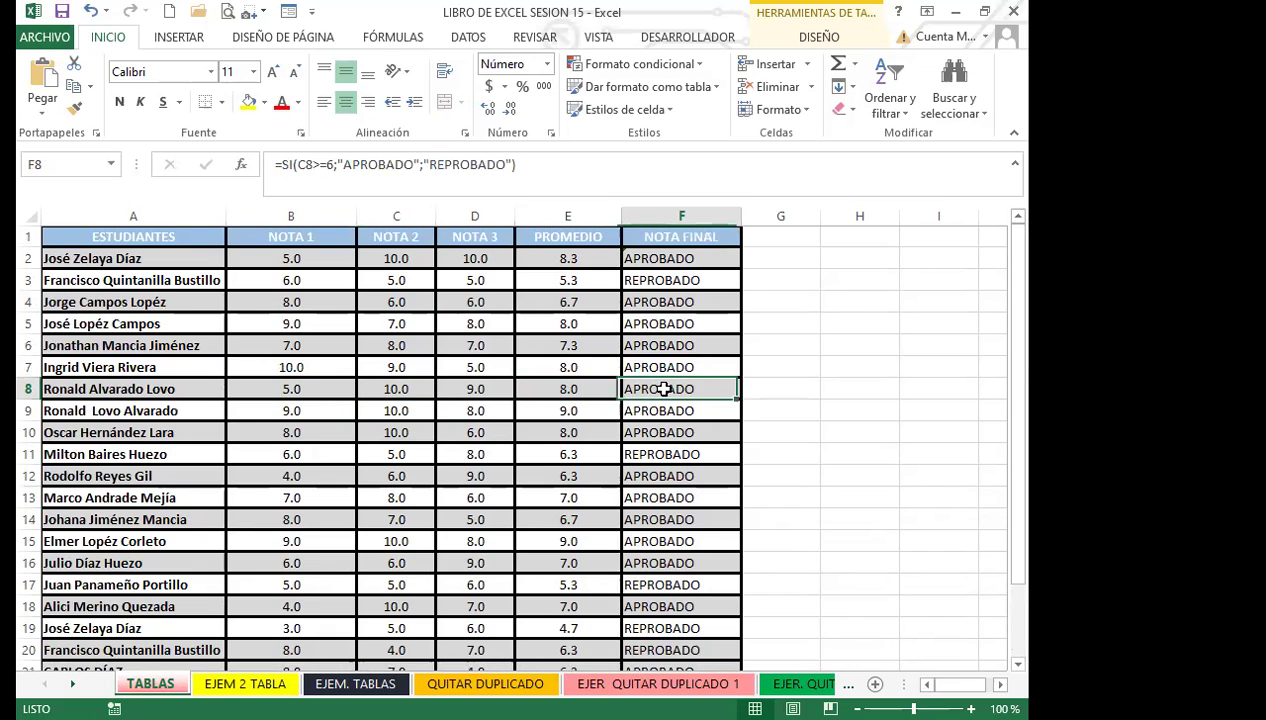
{"action": "left_click", "coordinate": [586, 388]}
{"action": "left_click", "coordinate": [638, 389]}
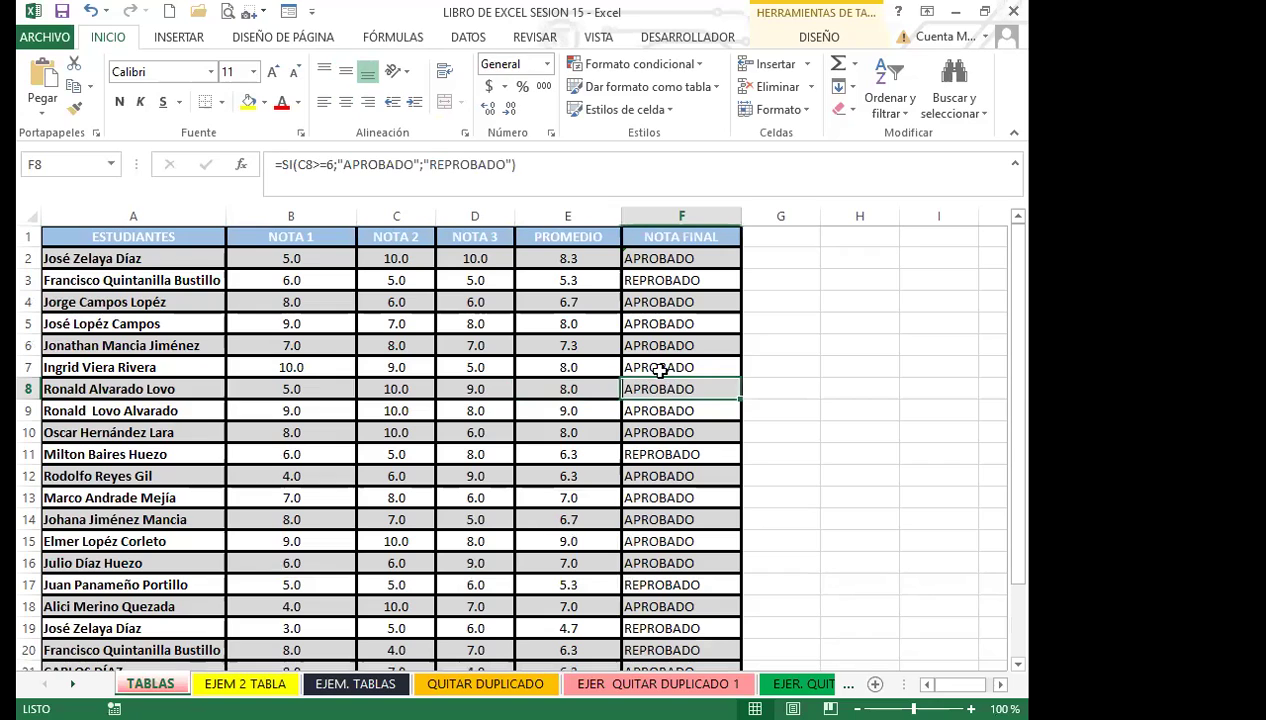
{"action": "left_click", "coordinate": [650, 367]}
{"action": "left_click", "coordinate": [595, 345]}
{"action": "left_click", "coordinate": [658, 318]}
{"action": "left_click", "coordinate": [582, 301]}
{"action": "left_click", "coordinate": [682, 302]}
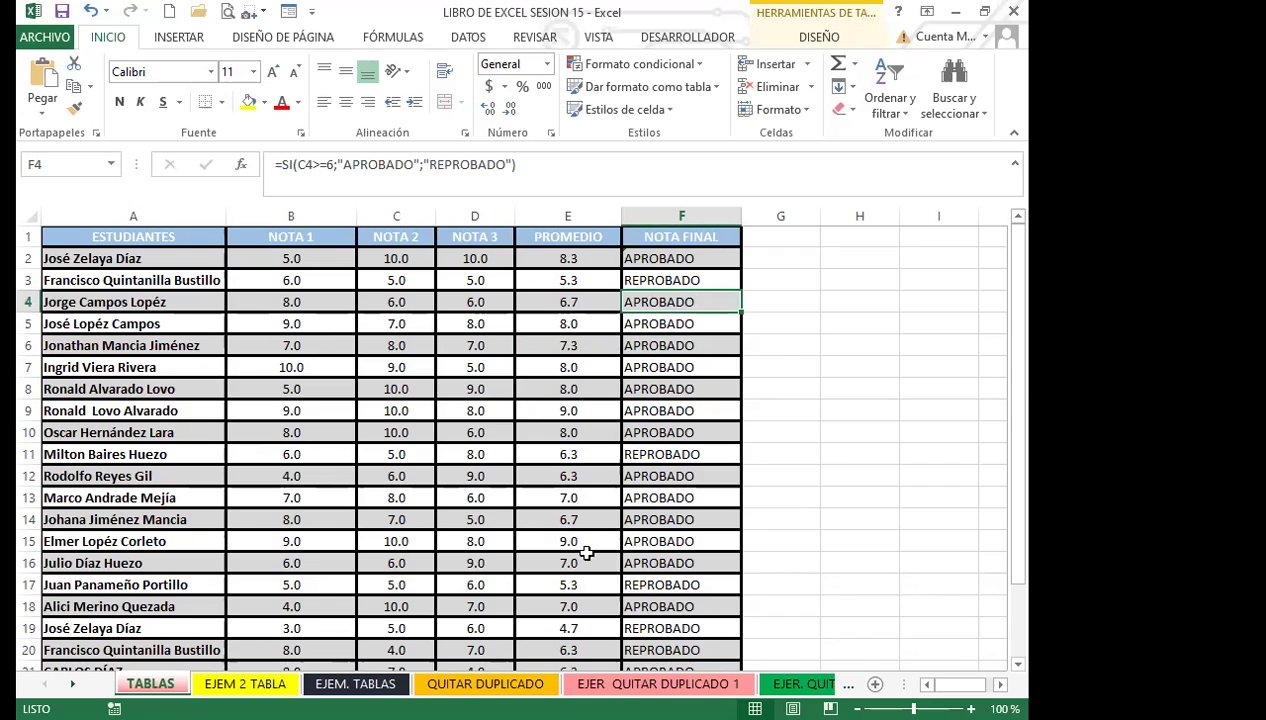
{"action": "left_click", "coordinate": [648, 519]}
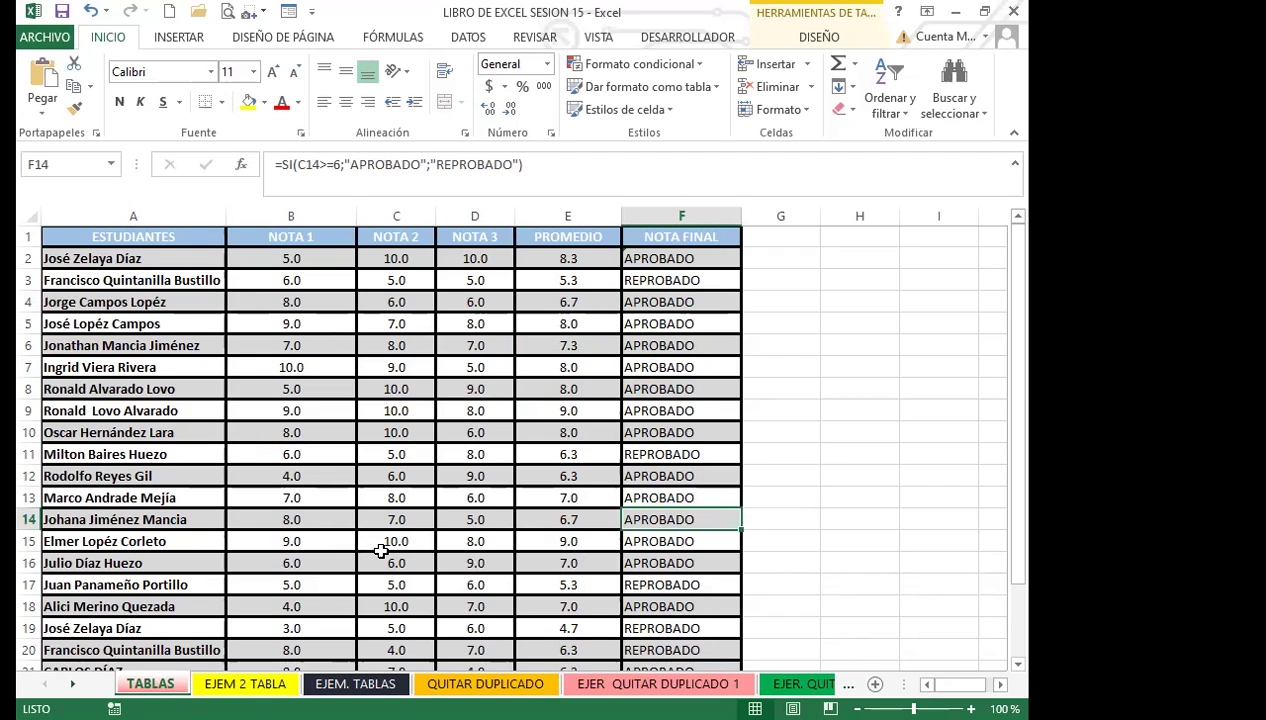
Step: Review the NOTA 2 grade in C16 and the pass/fail formulas in F19 and F20
{"action": "left_click", "coordinate": [383, 557]}
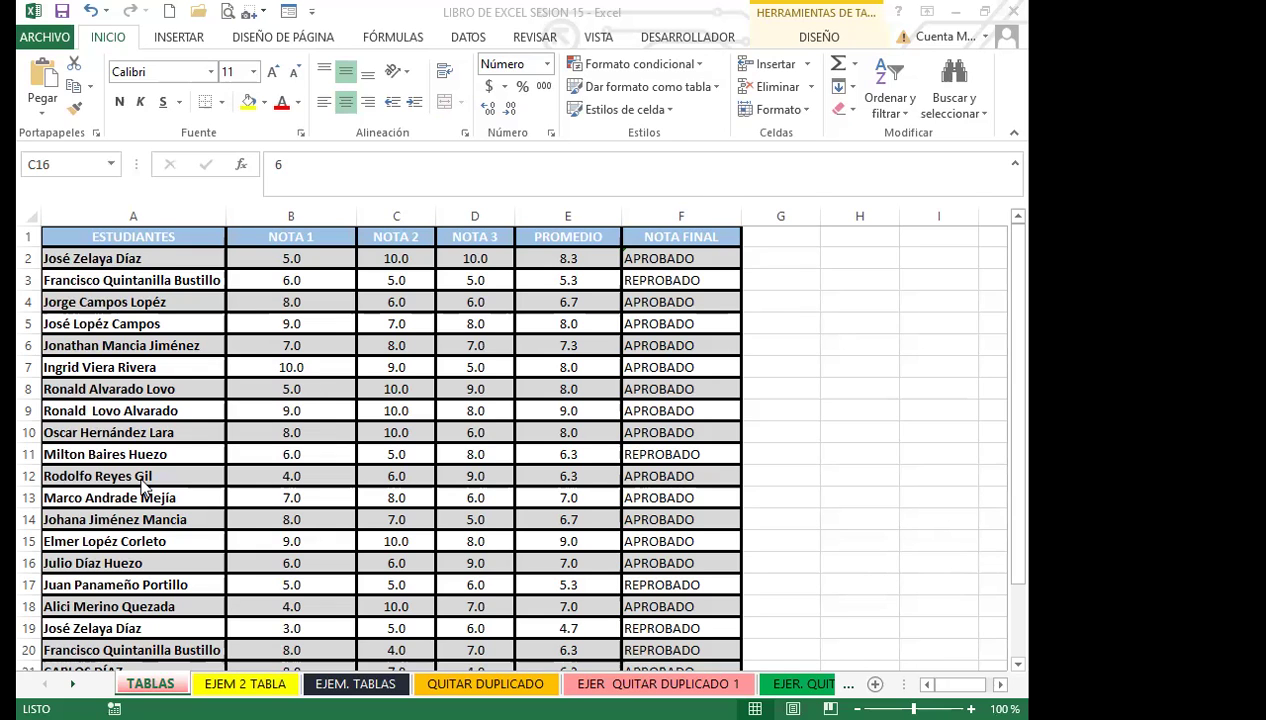
{"action": "left_click", "coordinate": [187, 641]}
{"action": "scroll", "coordinate": [190, 620], "scroll_direction": "down", "scroll_amount": 1}
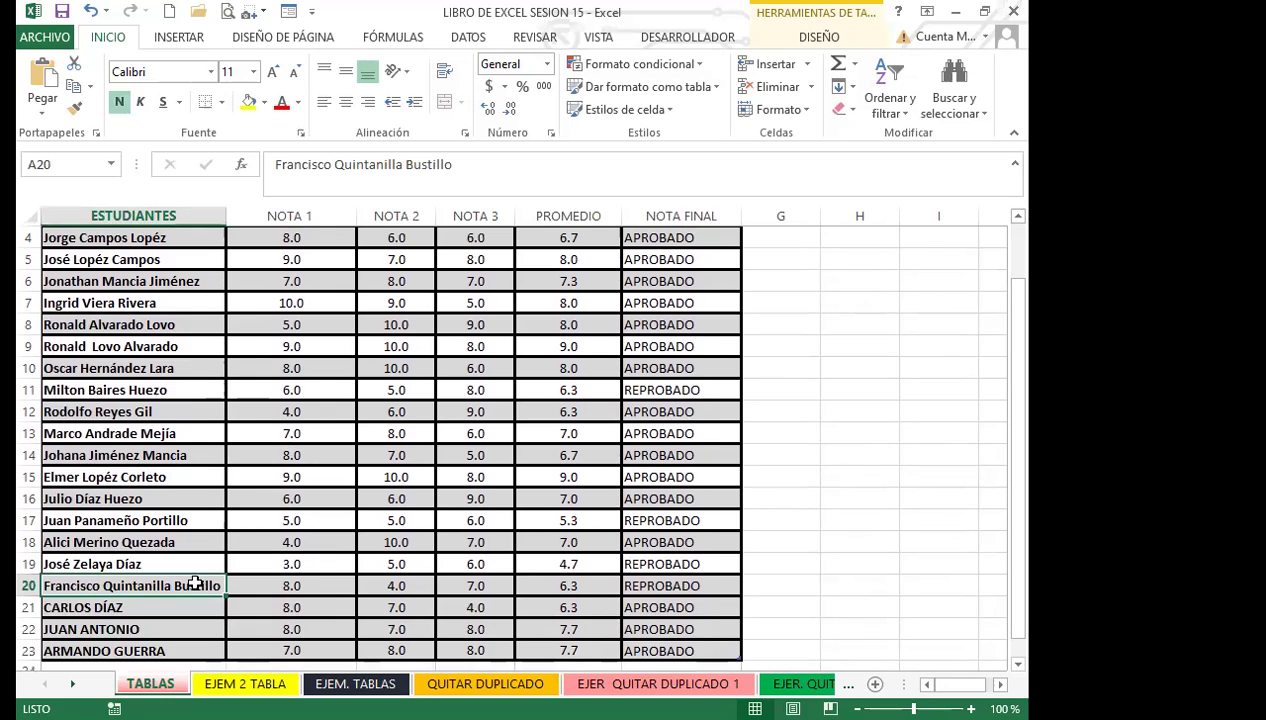
{"action": "scroll", "coordinate": [195, 585], "scroll_direction": "down", "scroll_amount": 1}
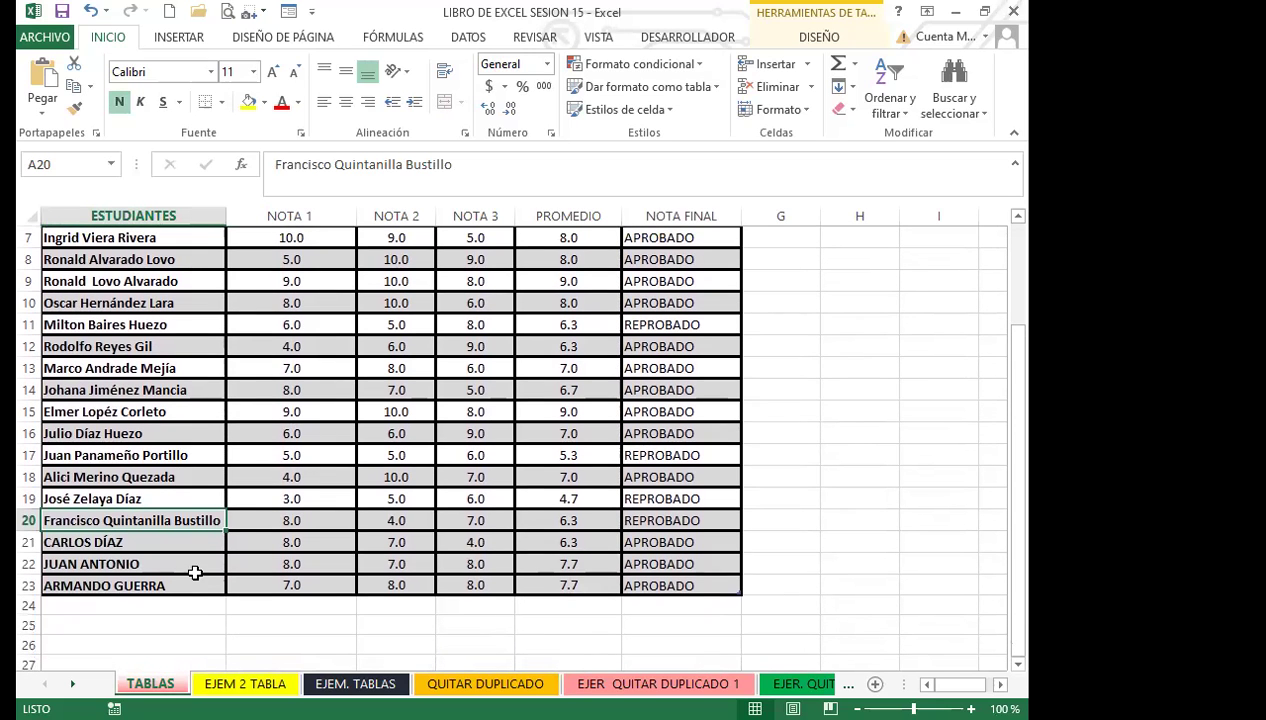
{"action": "left_click", "coordinate": [648, 521]}
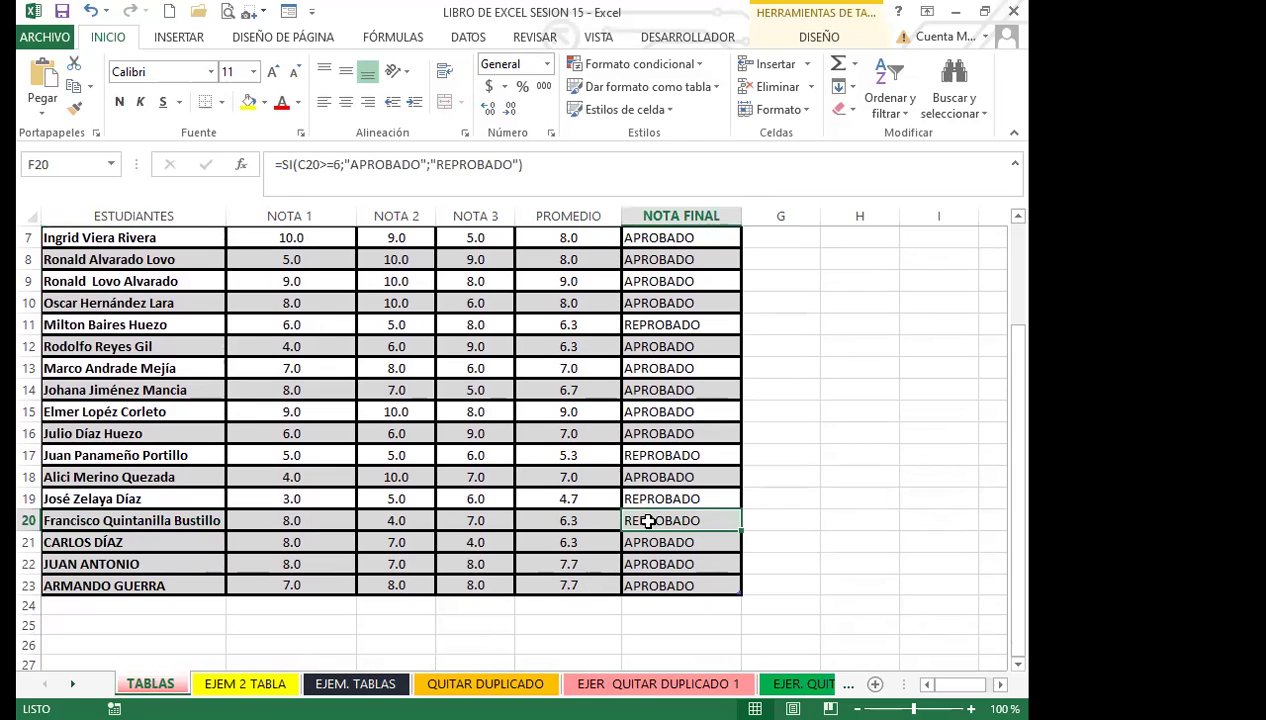
{"action": "left_click", "coordinate": [650, 498]}
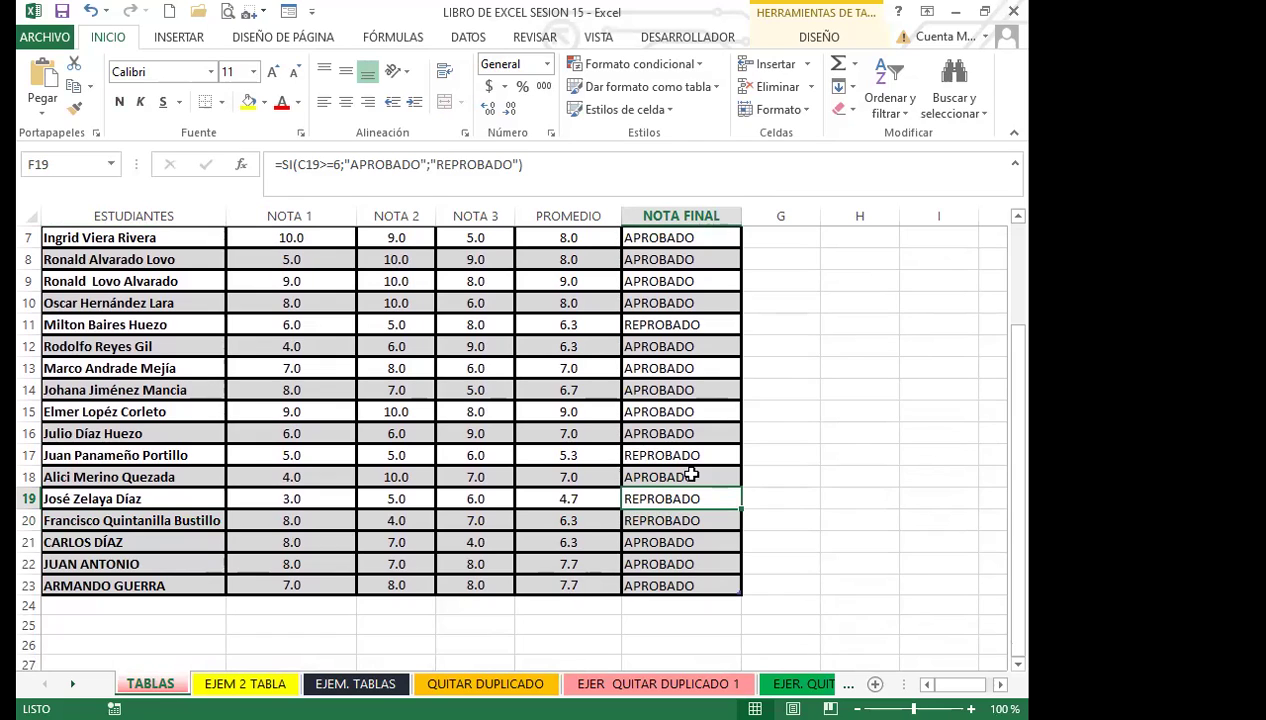
Step: Fill F18's pass/fail formula down through F20 and check the copy in F19
{"action": "left_click", "coordinate": [700, 478]}
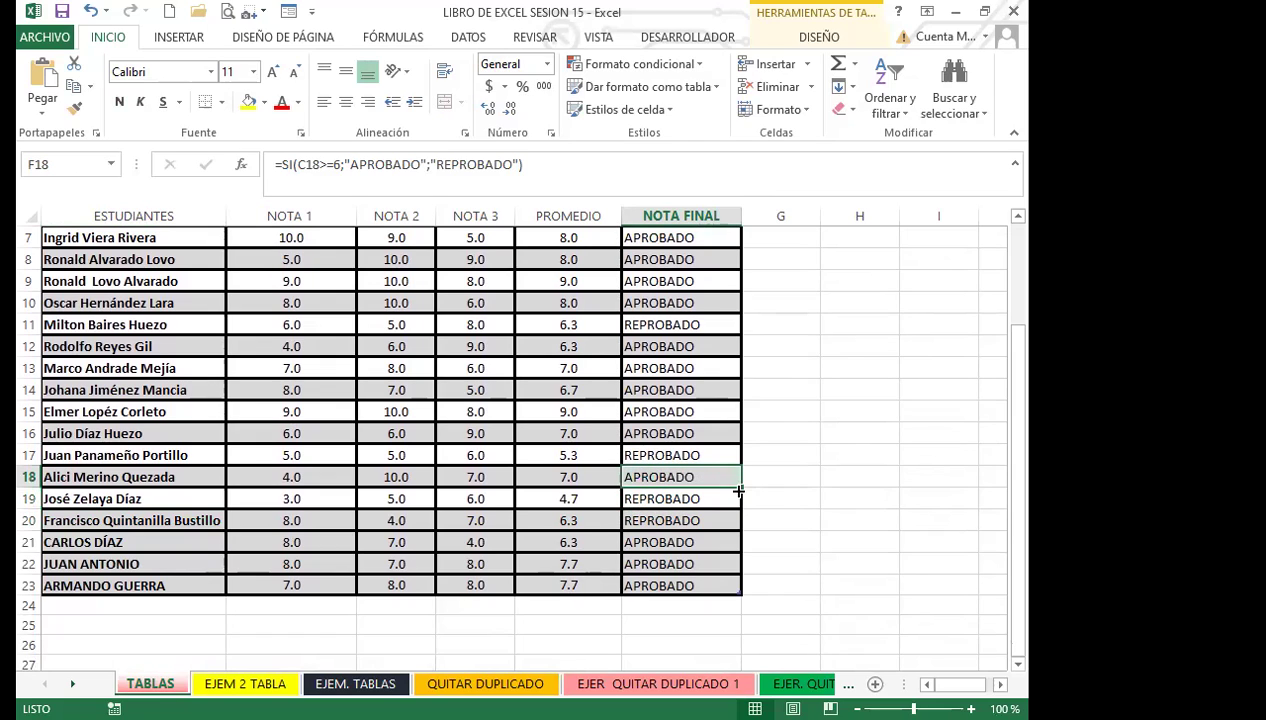
{"action": "left_click_drag", "start_coordinate": [738, 490], "coordinate": [742, 540]}
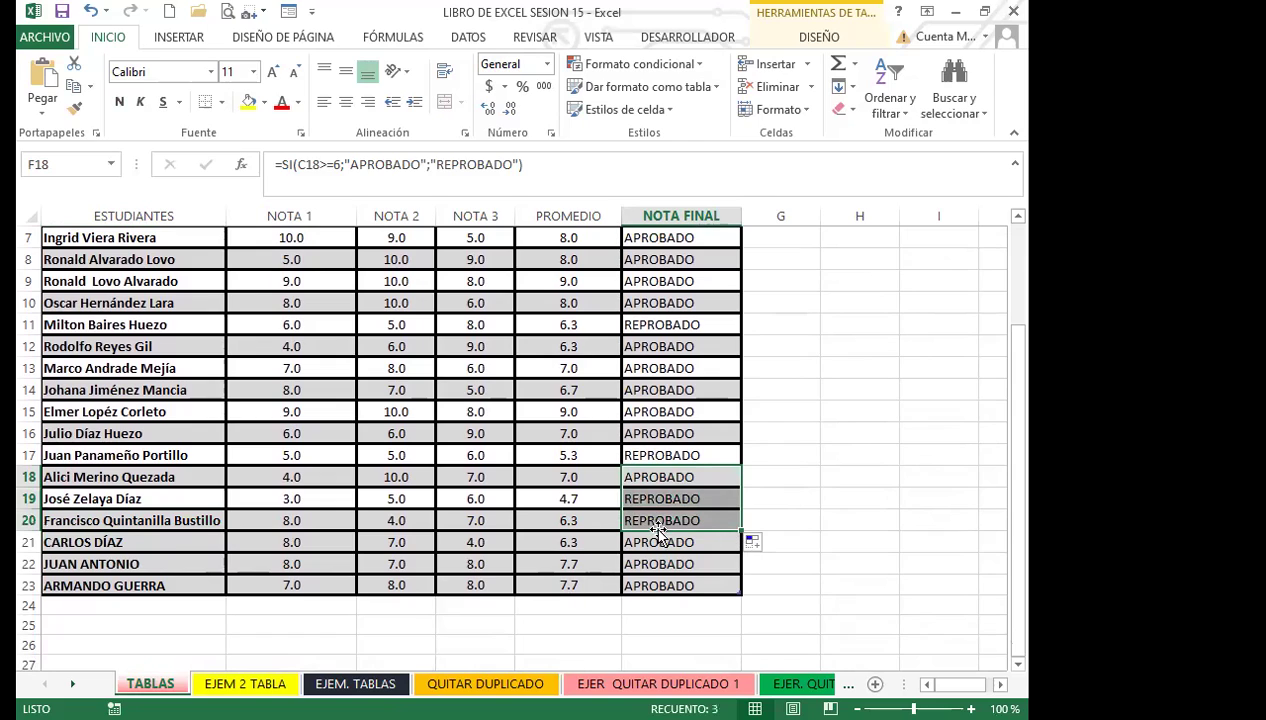
{"action": "left_click", "coordinate": [641, 497]}
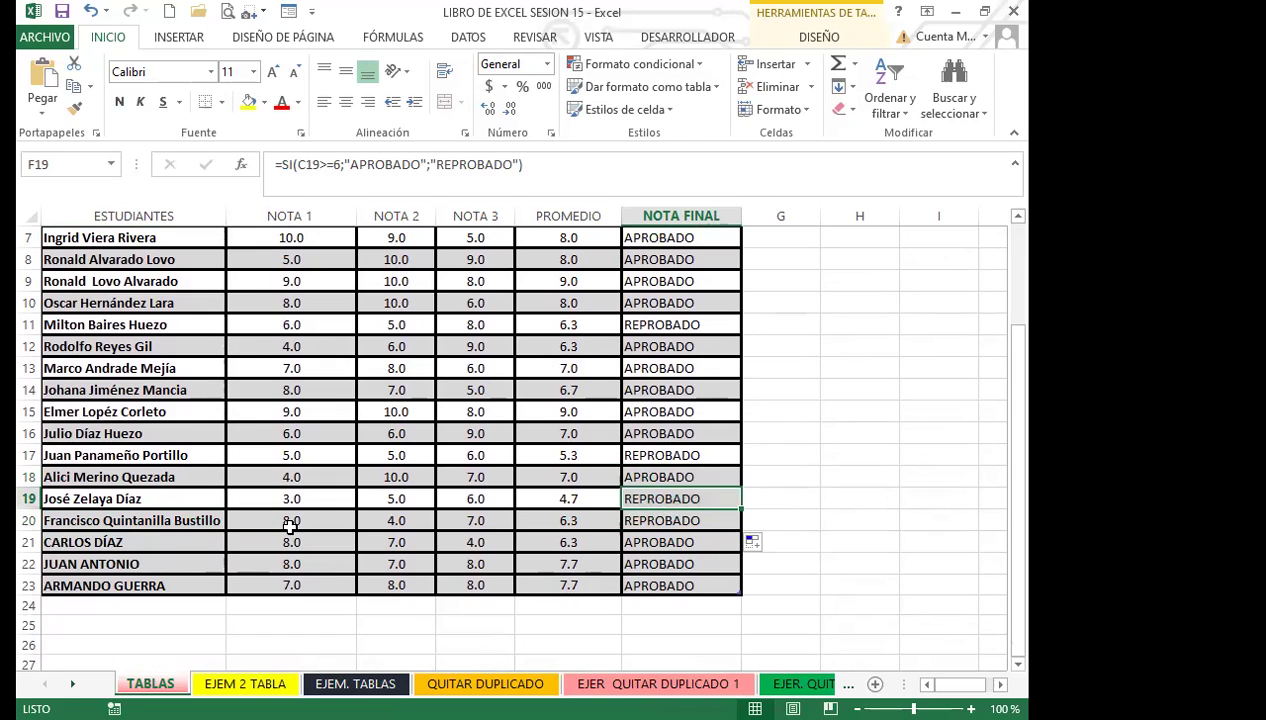
{"action": "left_click", "coordinate": [470, 520]}
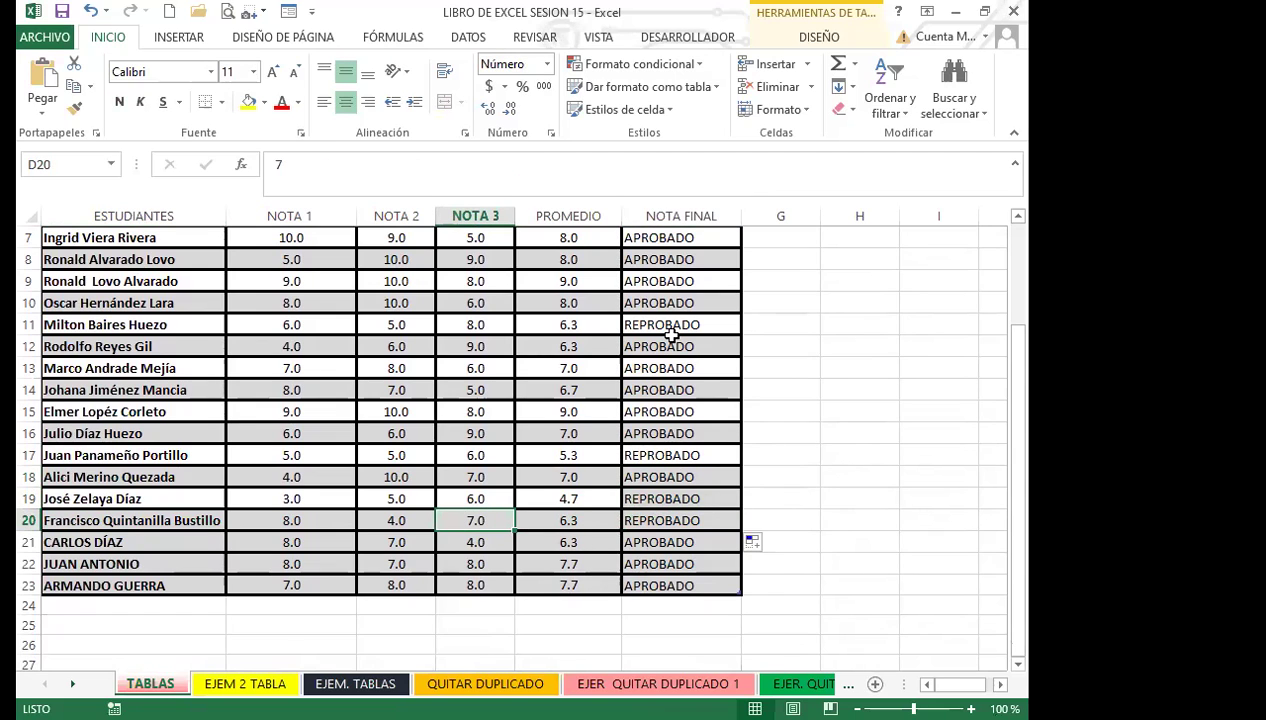
Step: Enter 5 as D20's NOTA 3 grade and confirm E20's average recalculates to 5.7
{"action": "type", "text": "5"}
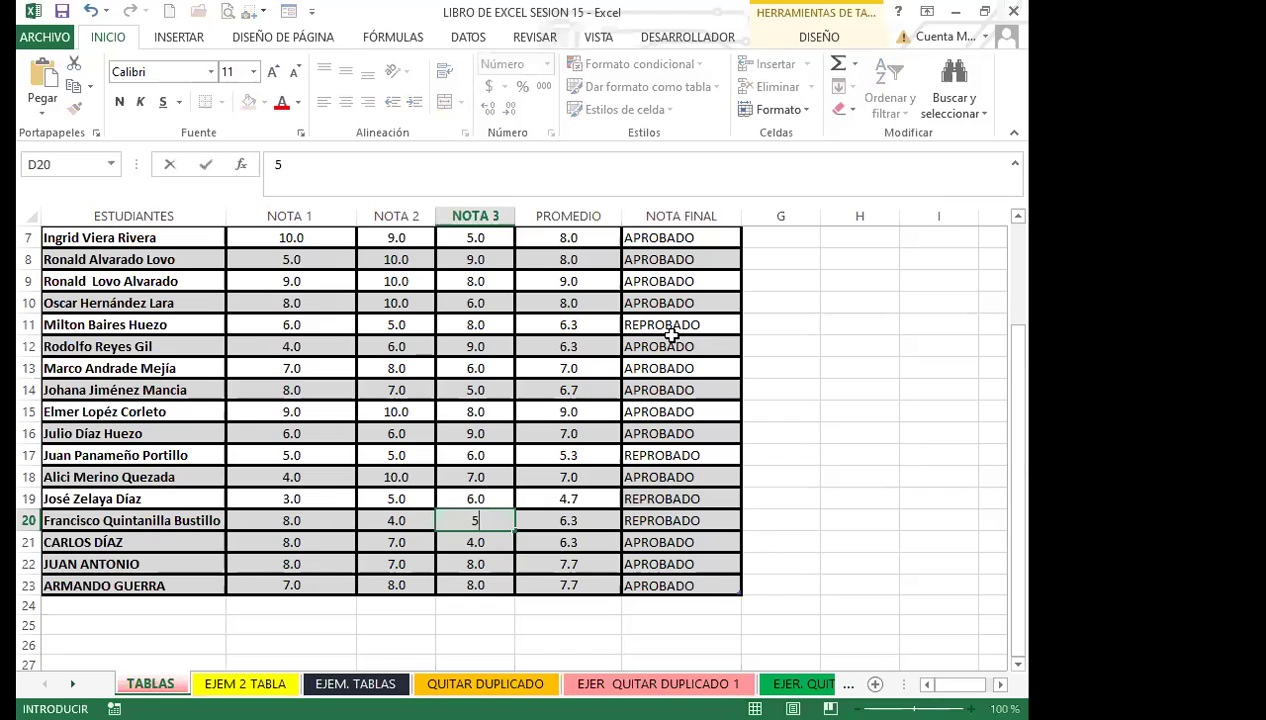
{"action": "key", "text": "Return"}
{"action": "key", "text": "Left"}
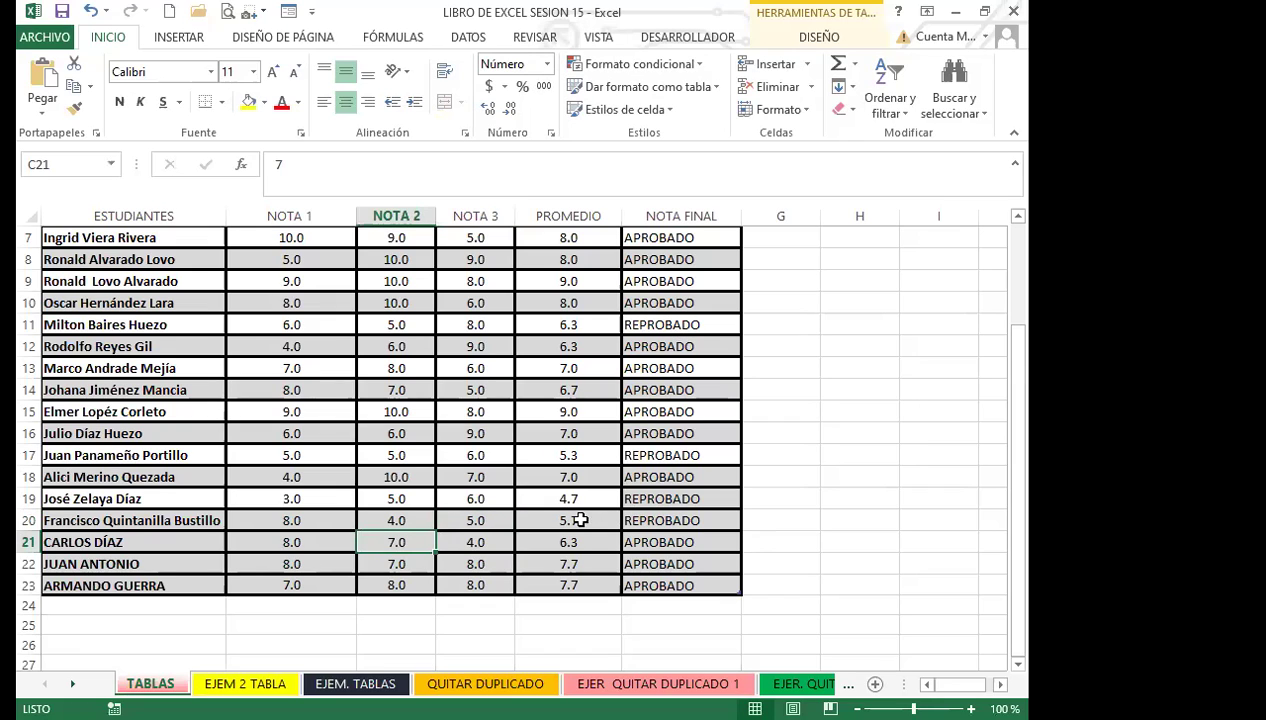
{"action": "left_click", "coordinate": [576, 517]}
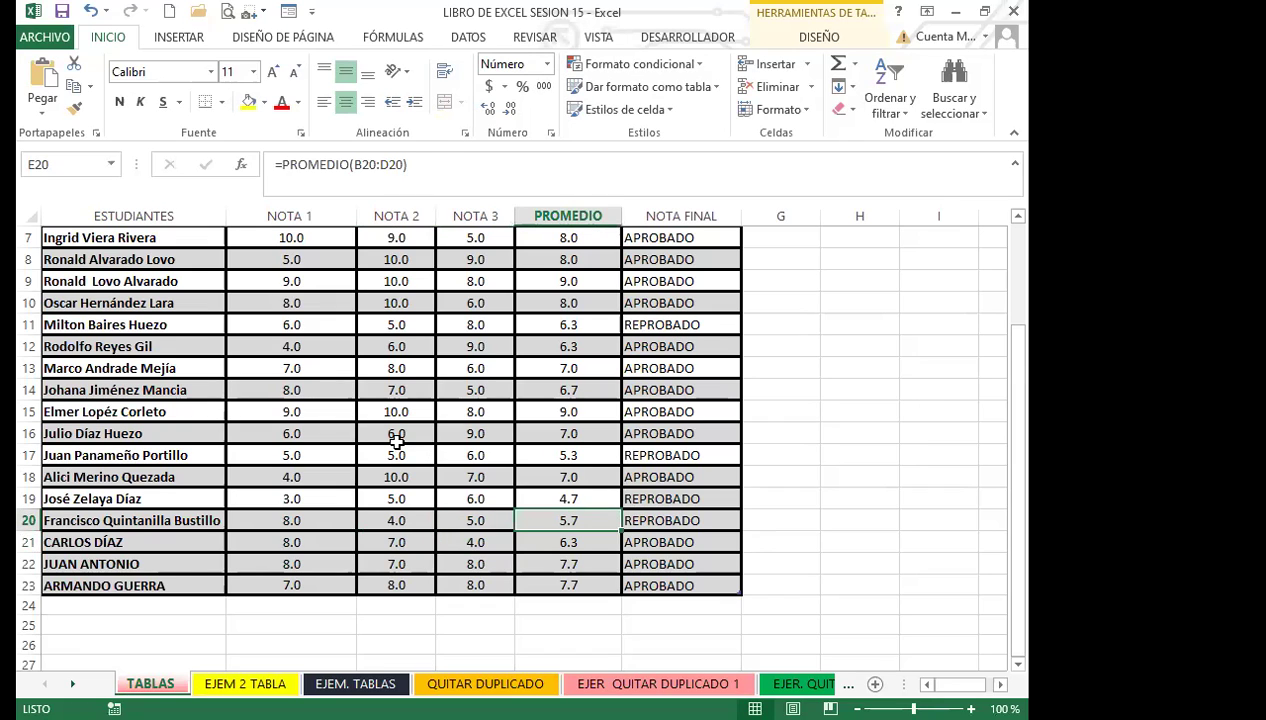
{"action": "scroll", "coordinate": [397, 440], "scroll_direction": "up", "scroll_amount": 2}
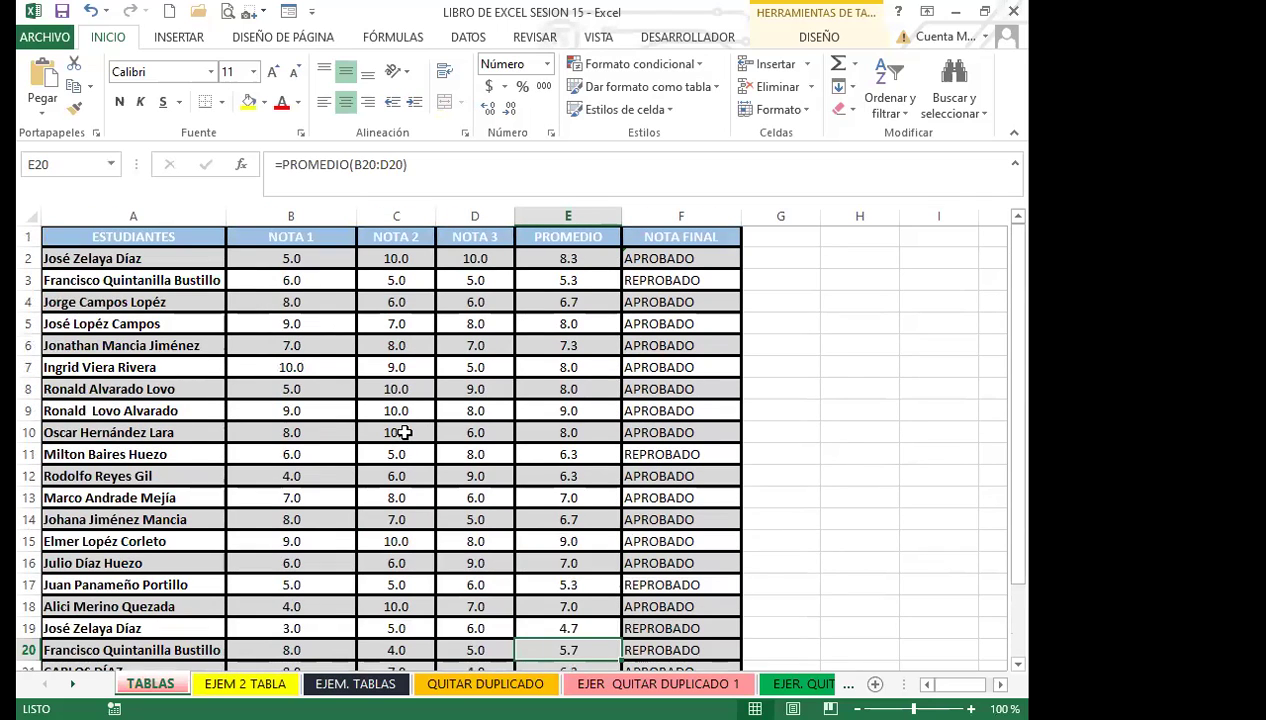
{"action": "scroll", "coordinate": [270, 511], "scroll_direction": "down", "scroll_amount": 3}
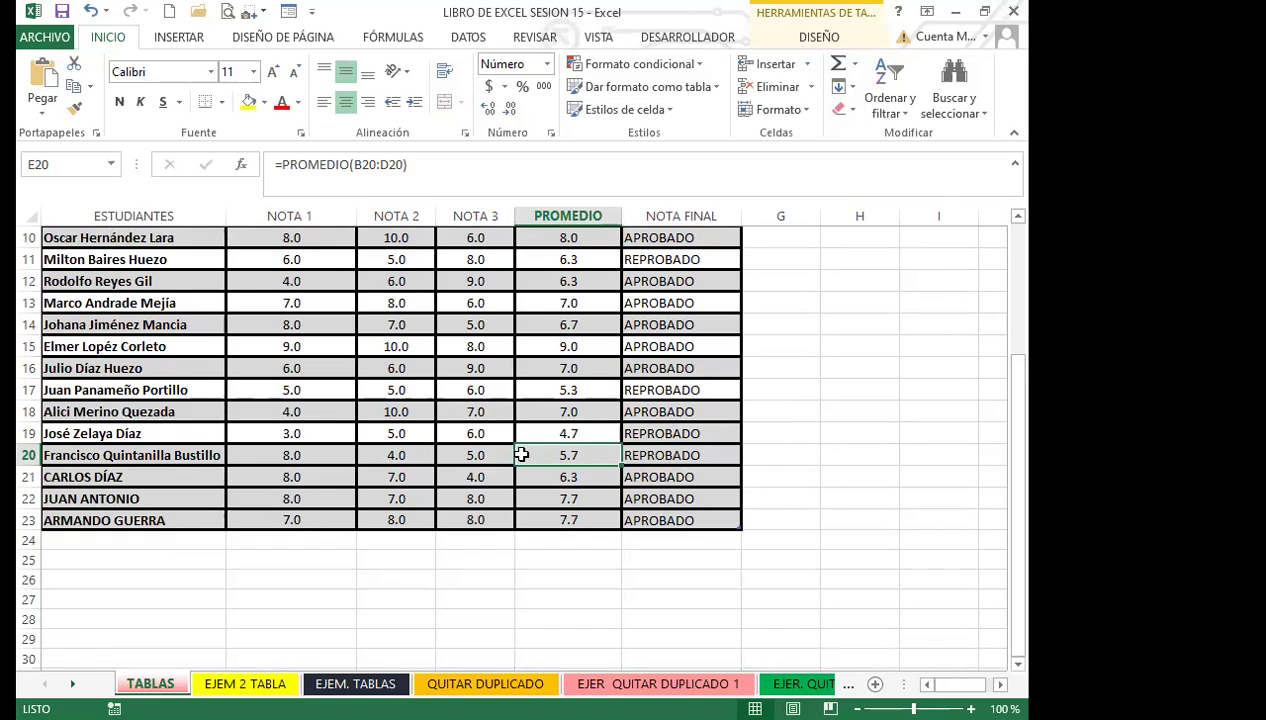
{"action": "left_click", "coordinate": [545, 477]}
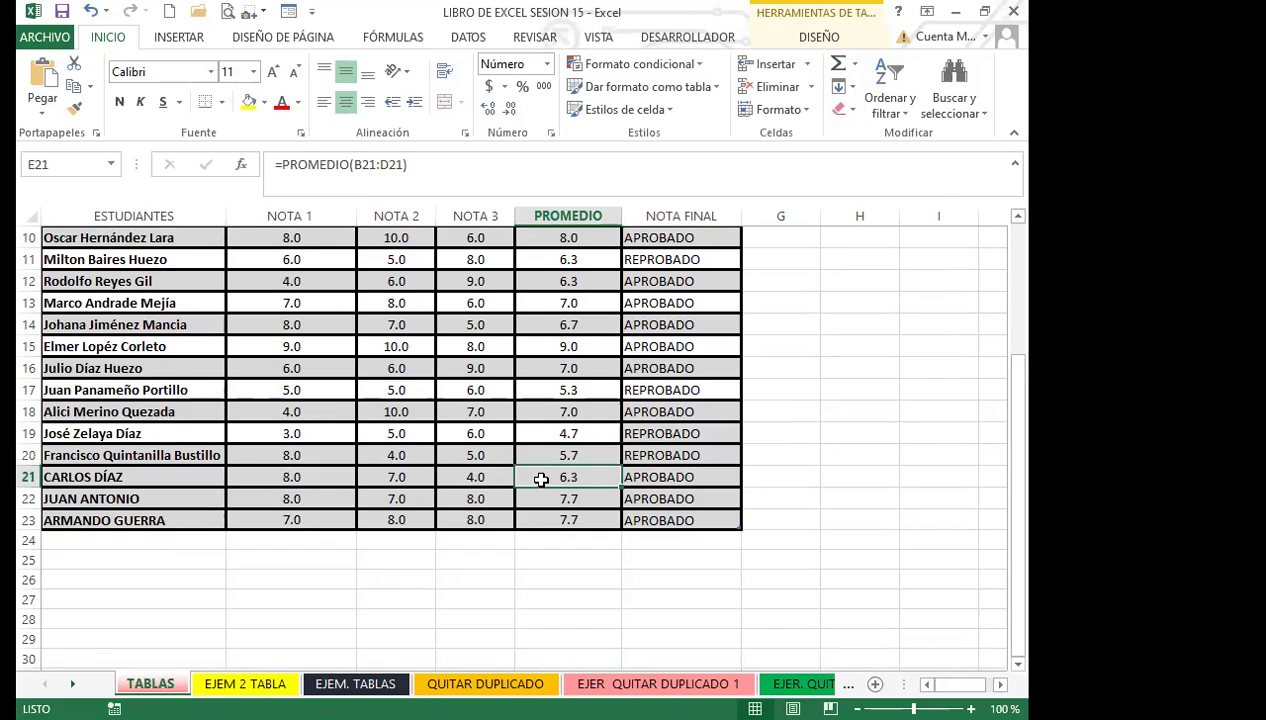
{"action": "left_click", "coordinate": [700, 477]}
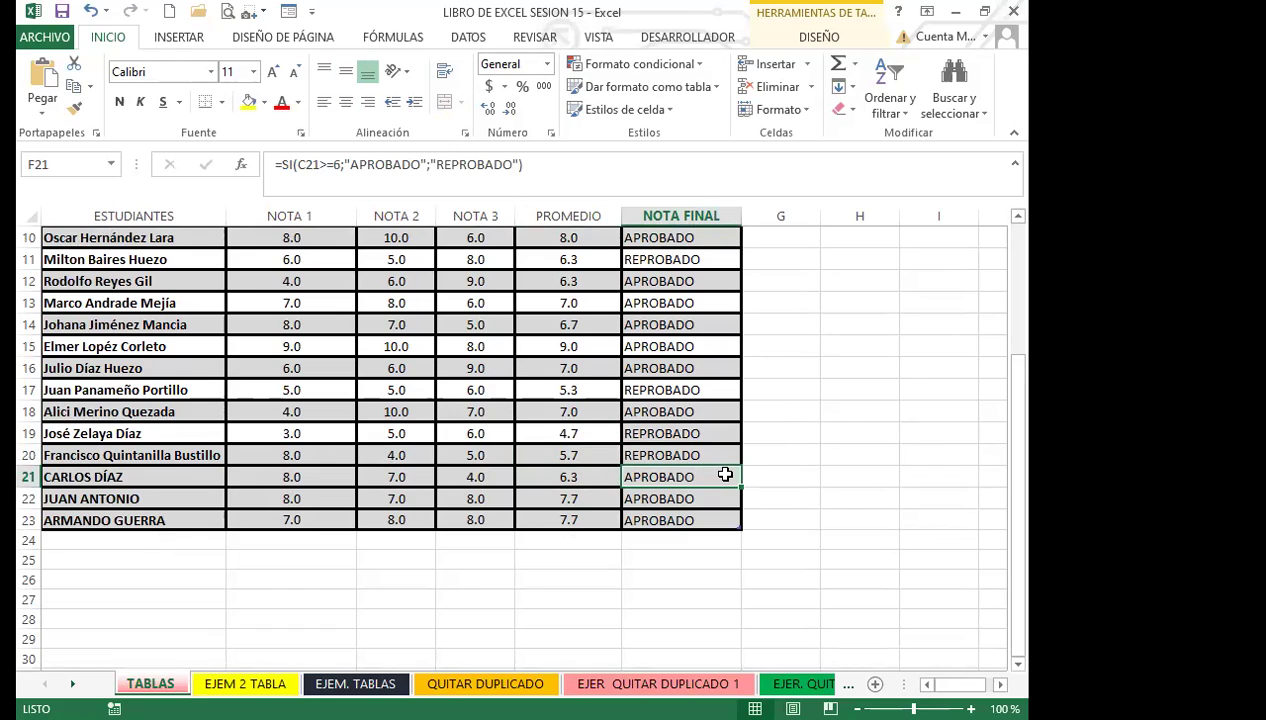
{"action": "left_click", "coordinate": [657, 497]}
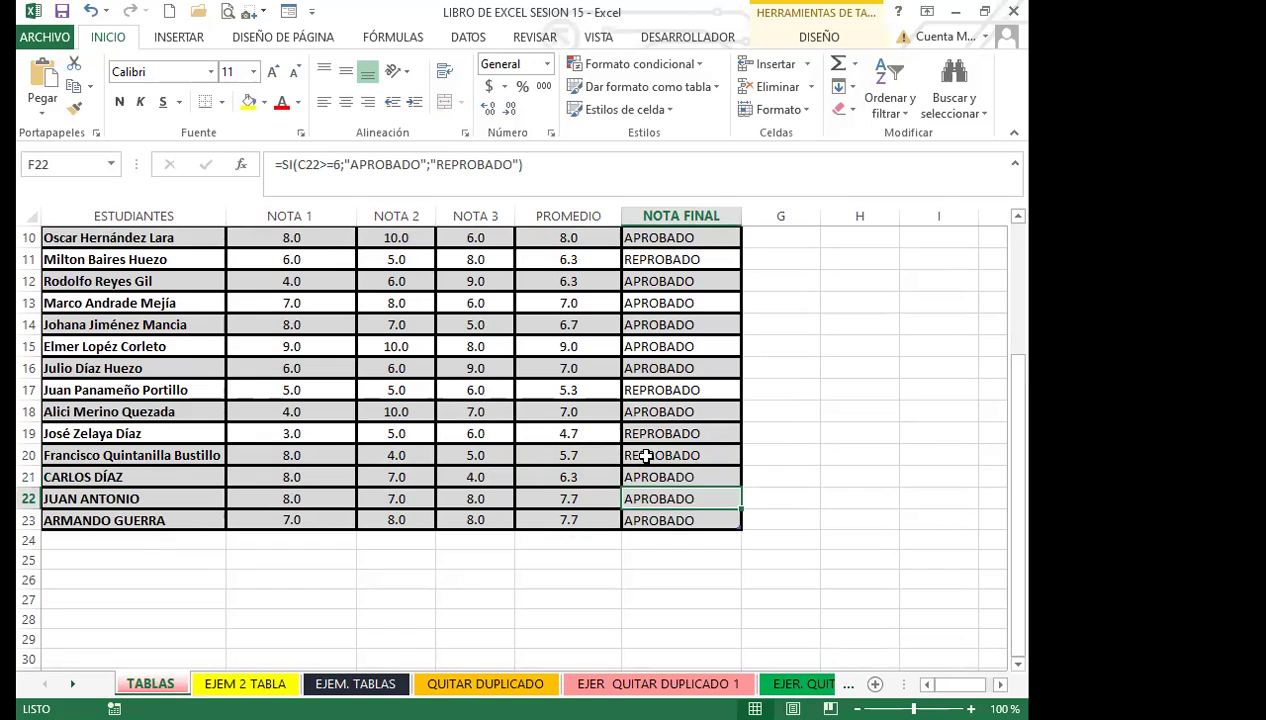
{"action": "left_click", "coordinate": [646, 456]}
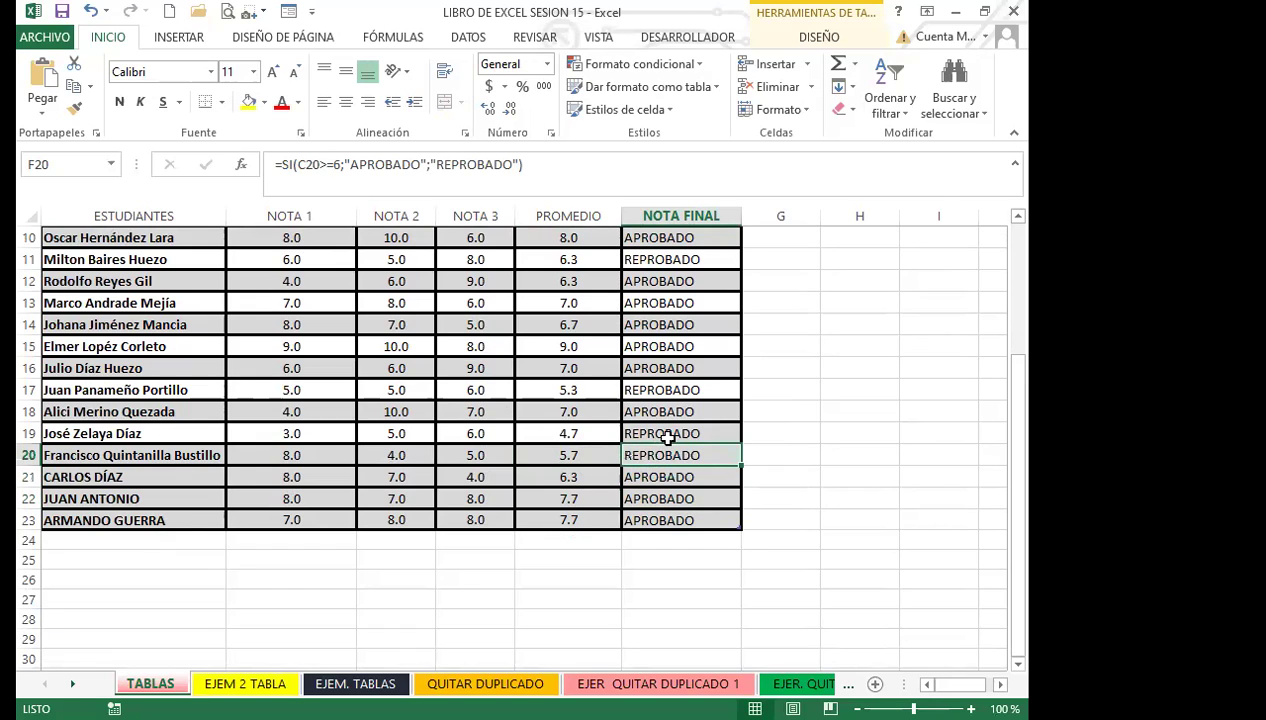
{"action": "left_click", "coordinate": [661, 433]}
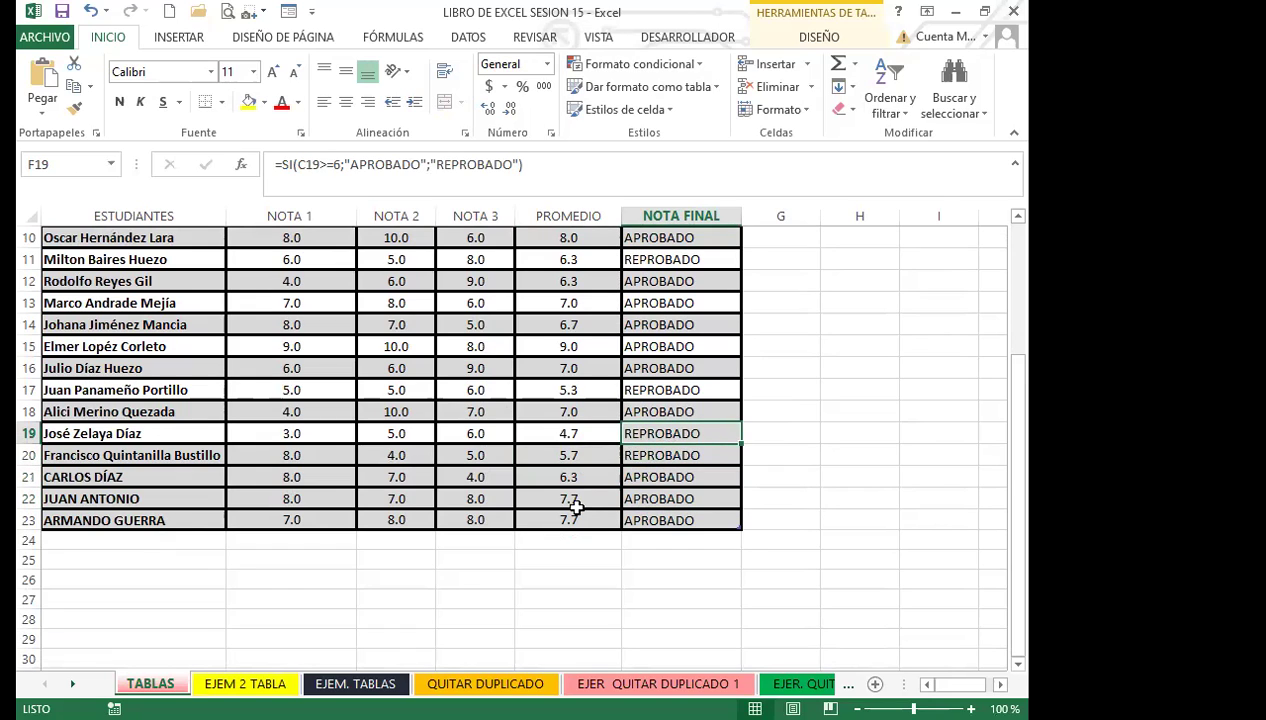
{"action": "left_click", "coordinate": [446, 481]}
{"action": "left_click", "coordinate": [459, 455]}
Step: Change the NOTA 3 grade in D20 to 6
{"action": "type", "text": "6"}
{"action": "key", "text": "Return"}
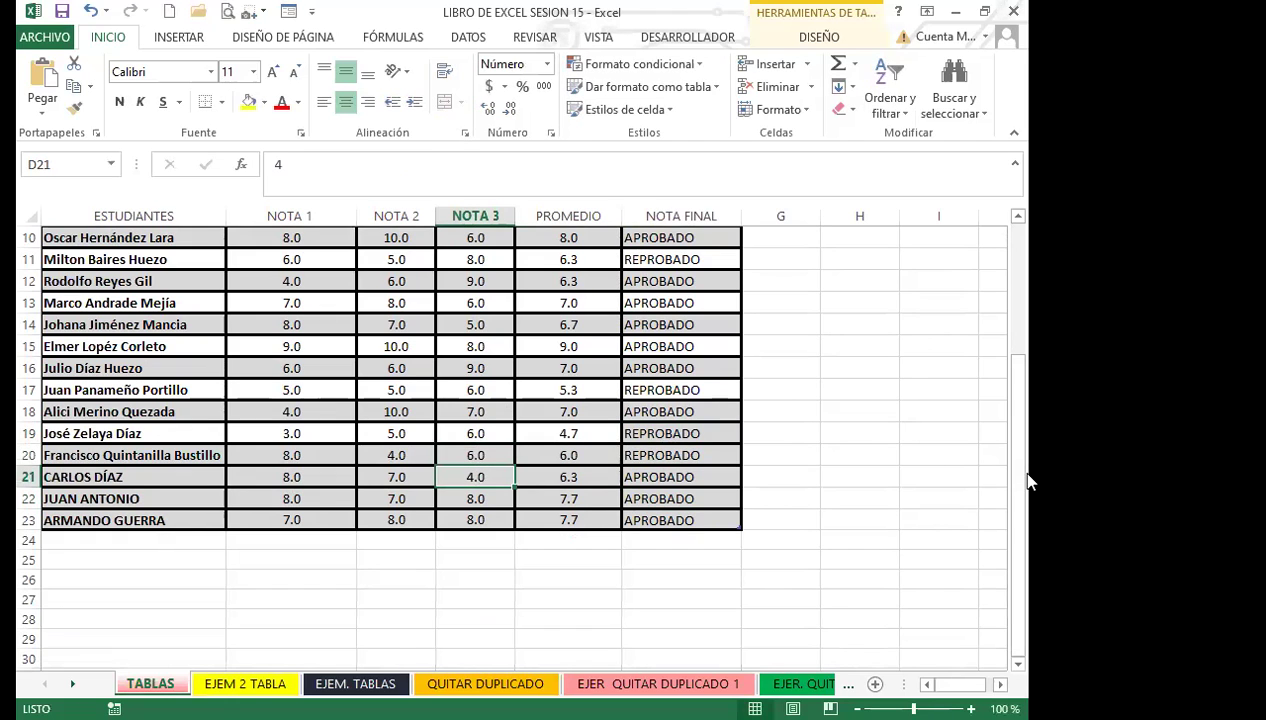
{"action": "key", "text": "Up"}
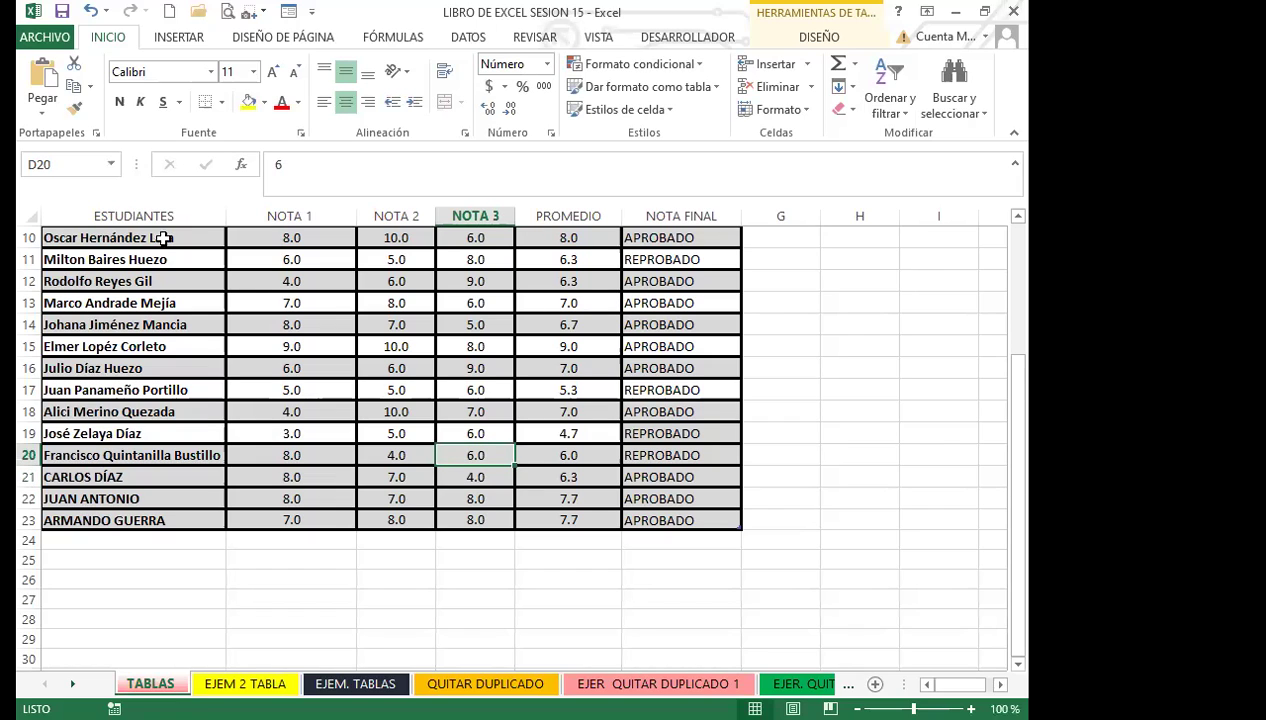
Step: Autofit the ESTUDIANTES column width and re-enter 8 as the NOTA 1 grade in B20
{"action": "double_click", "coordinate": [226, 215]}
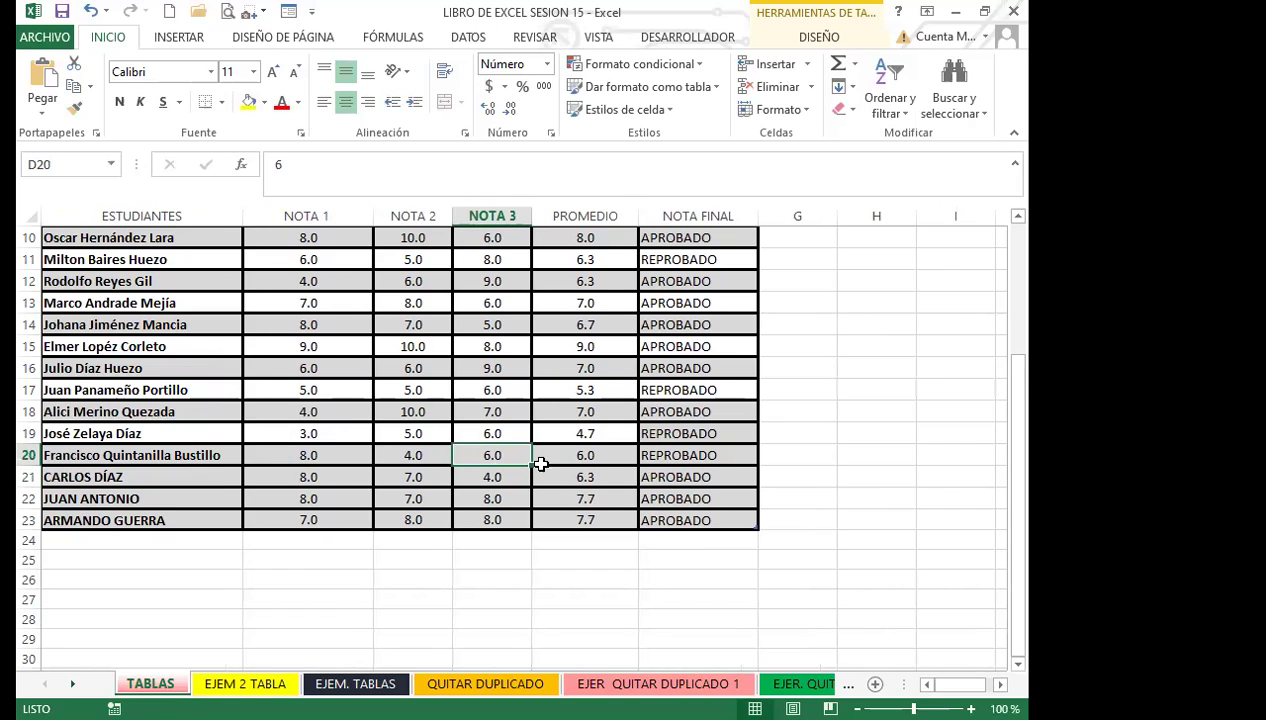
{"action": "left_click", "coordinate": [404, 456]}
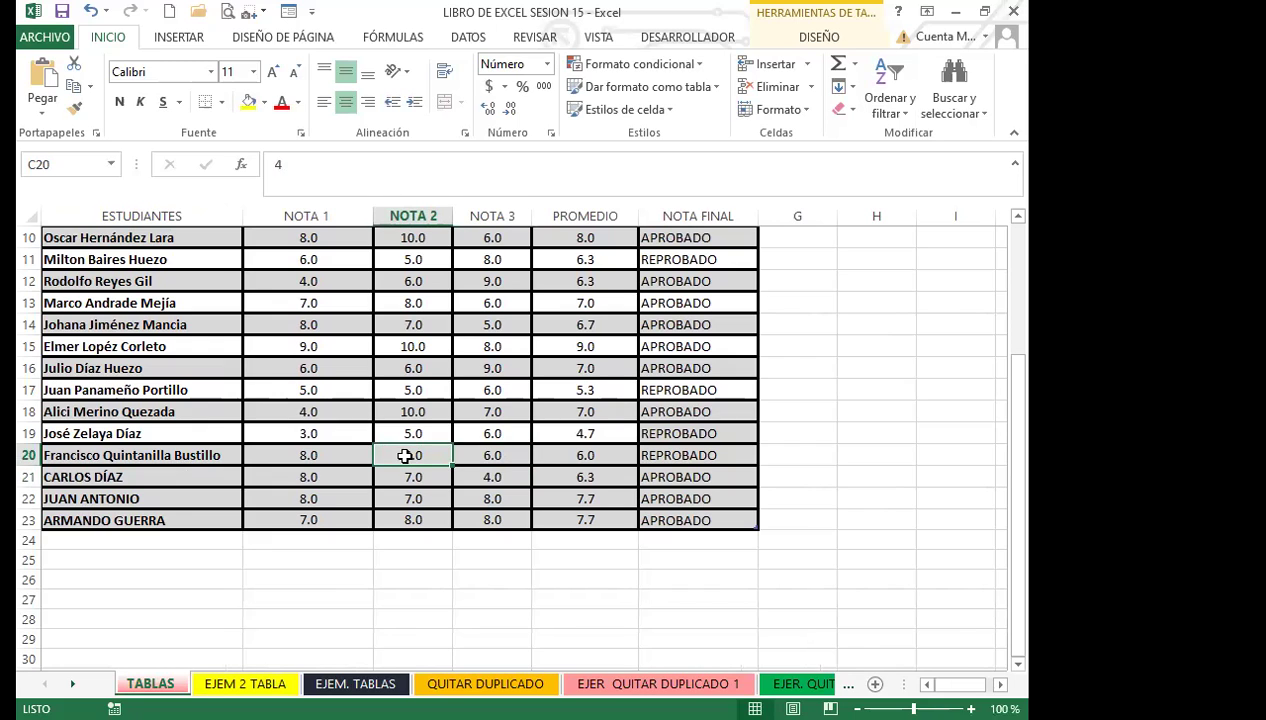
{"action": "key", "text": "Left"}
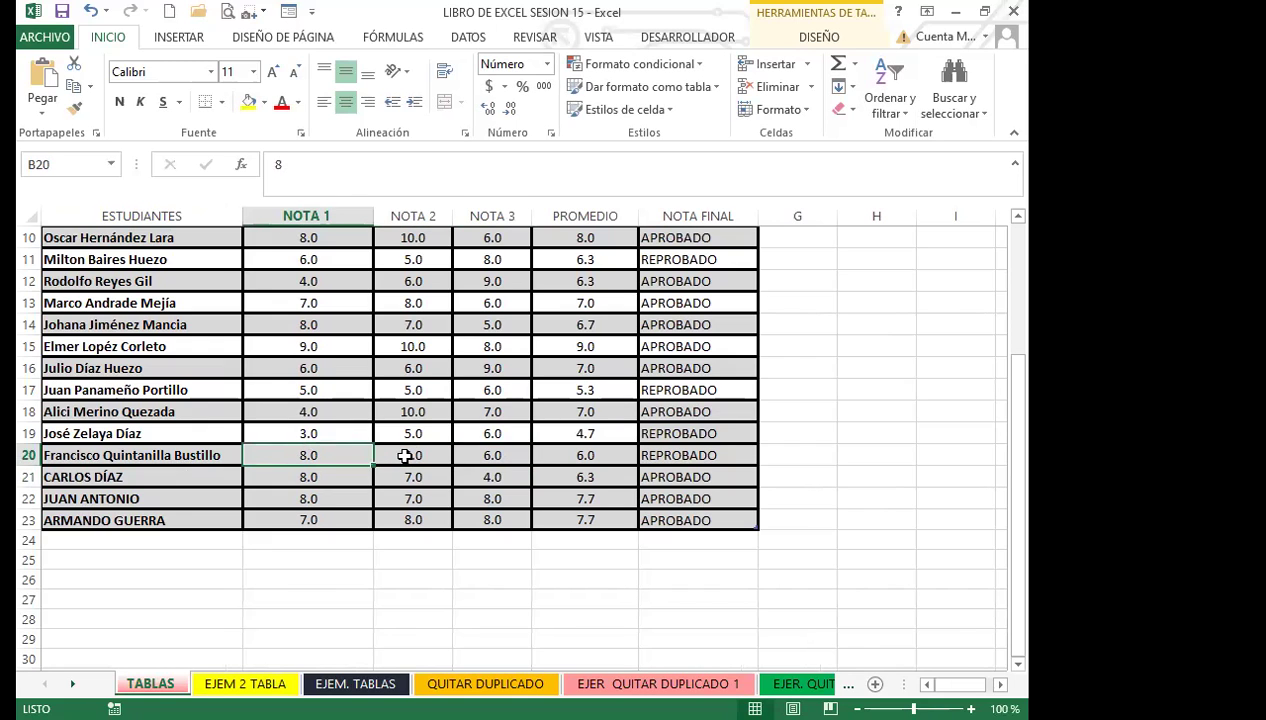
{"action": "type", "text": "8"}
{"action": "key", "text": "Tab"}
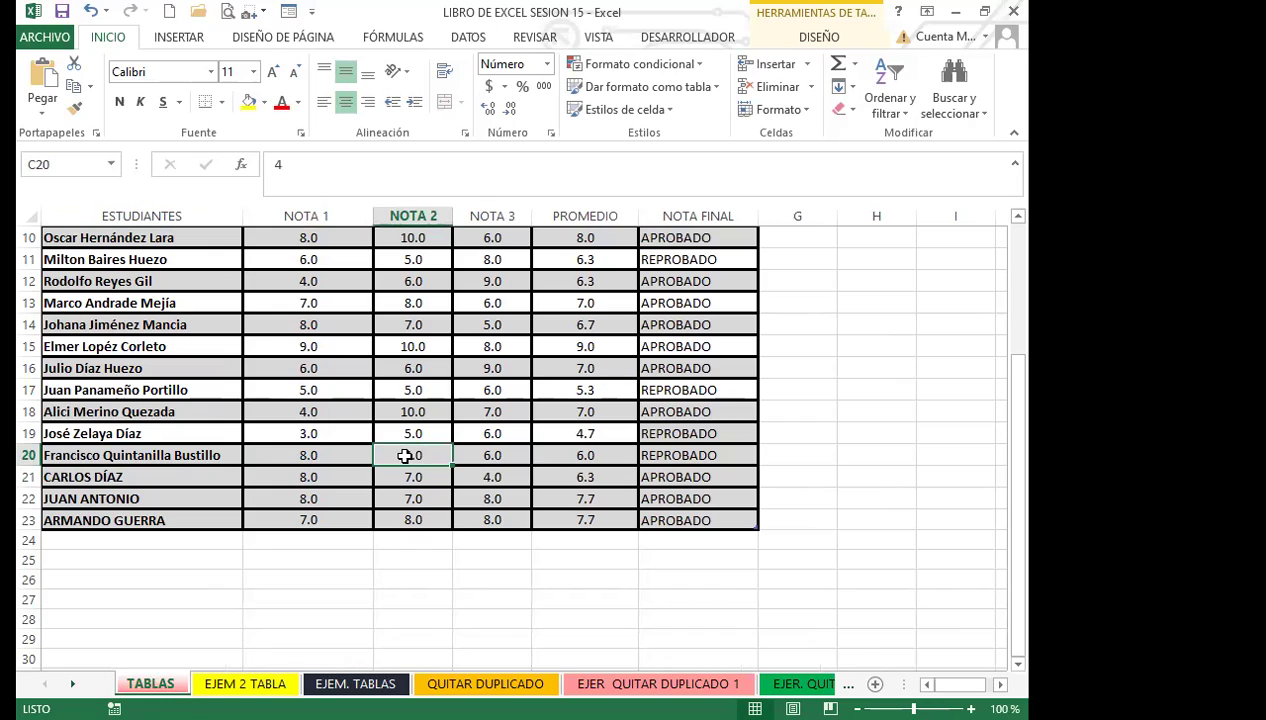
{"action": "key", "text": "Tab"}
{"action": "key", "text": "Tab"}
{"action": "key", "text": "Tab"}
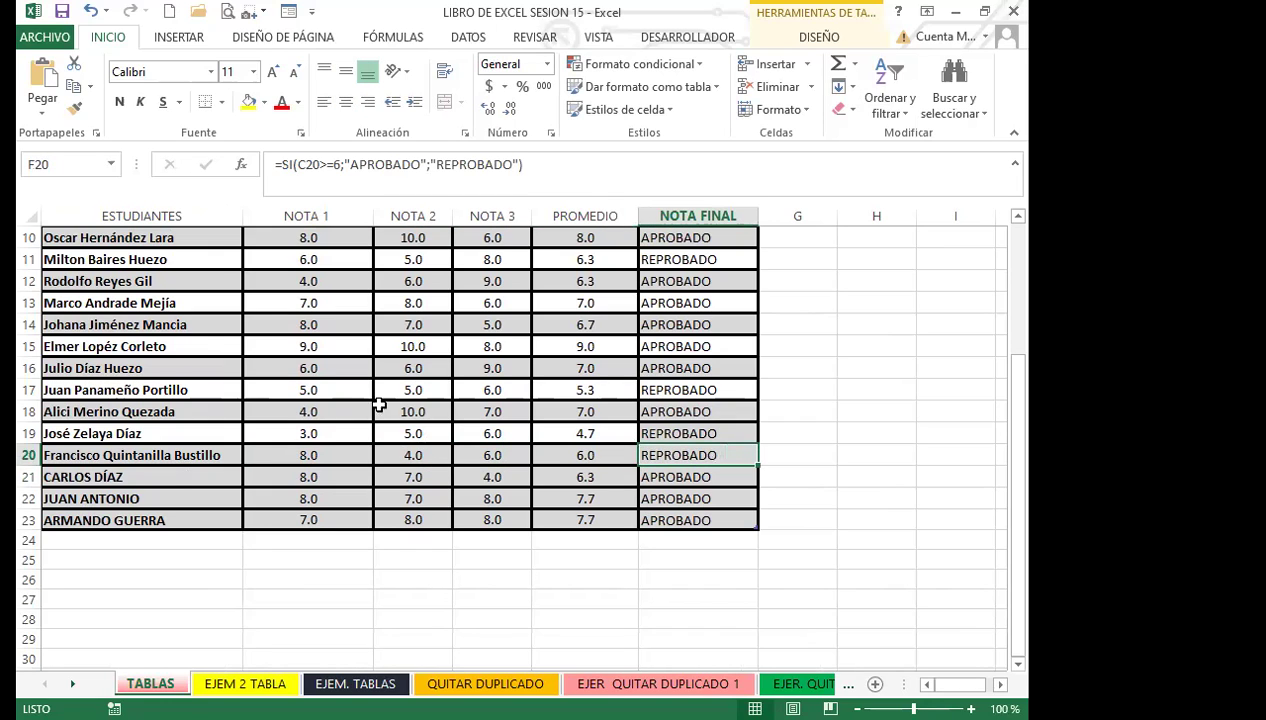
Step: Fill F17's pass/fail formula down to row 22 and inspect rows 18 and 20
{"action": "left_click", "coordinate": [660, 390]}
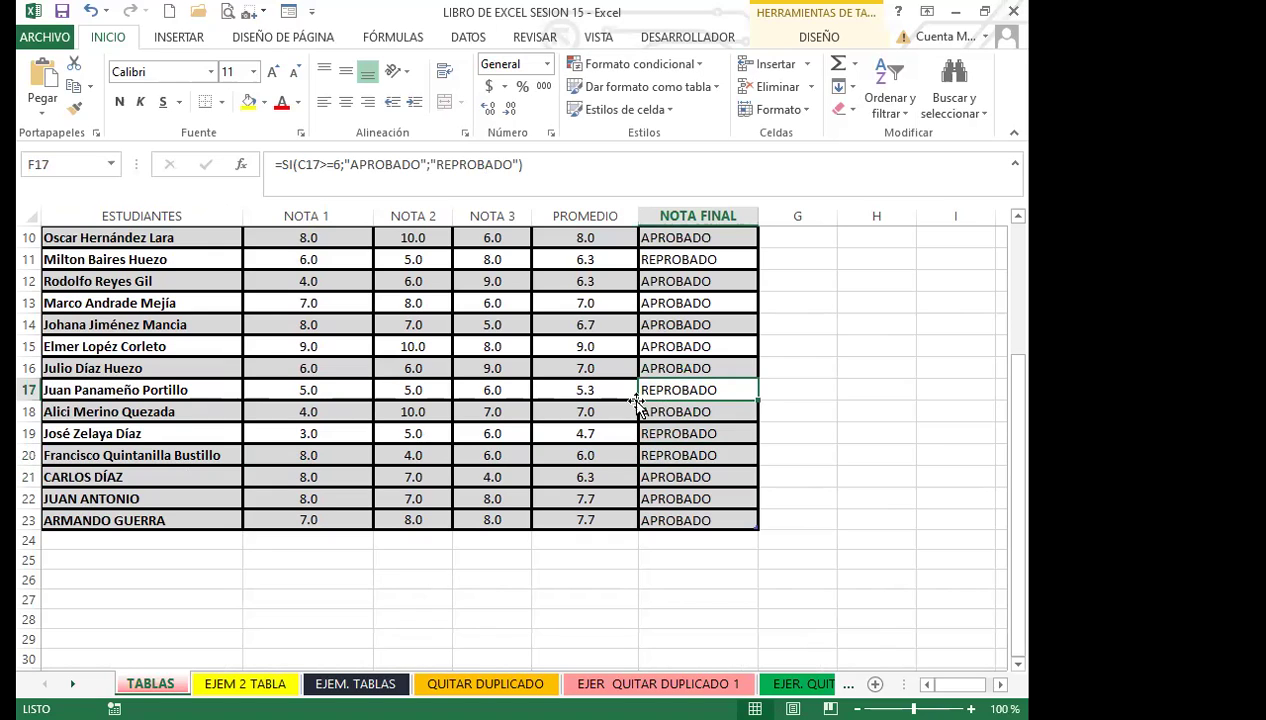
{"action": "left_click_drag", "start_coordinate": [757, 400], "coordinate": [752, 505]}
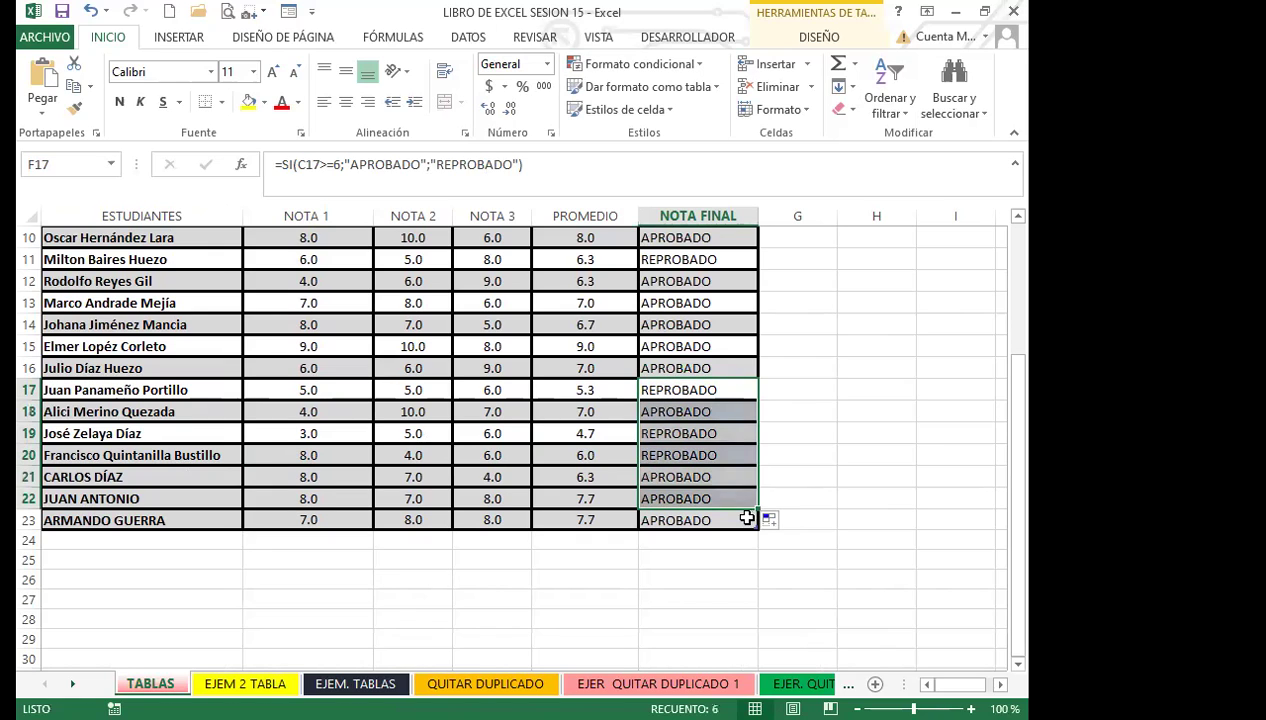
{"action": "left_click", "coordinate": [735, 456]}
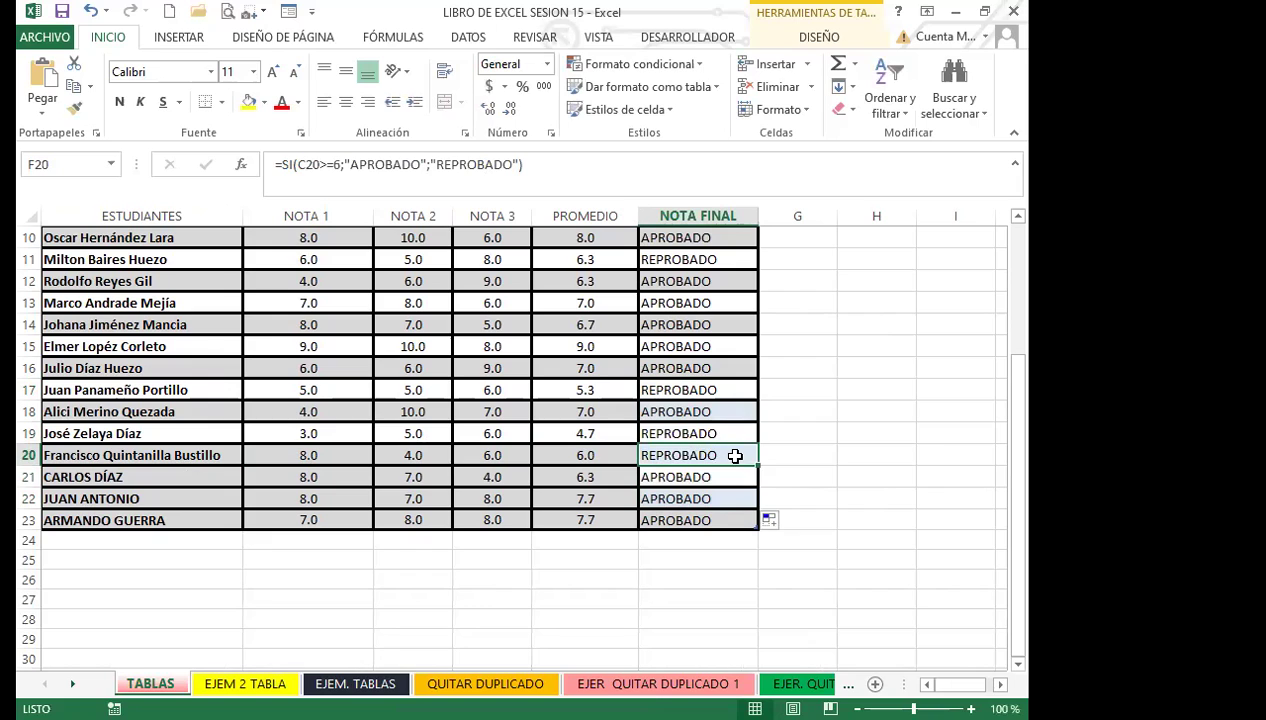
{"action": "left_click", "coordinate": [689, 433]}
{"action": "left_click", "coordinate": [701, 410]}
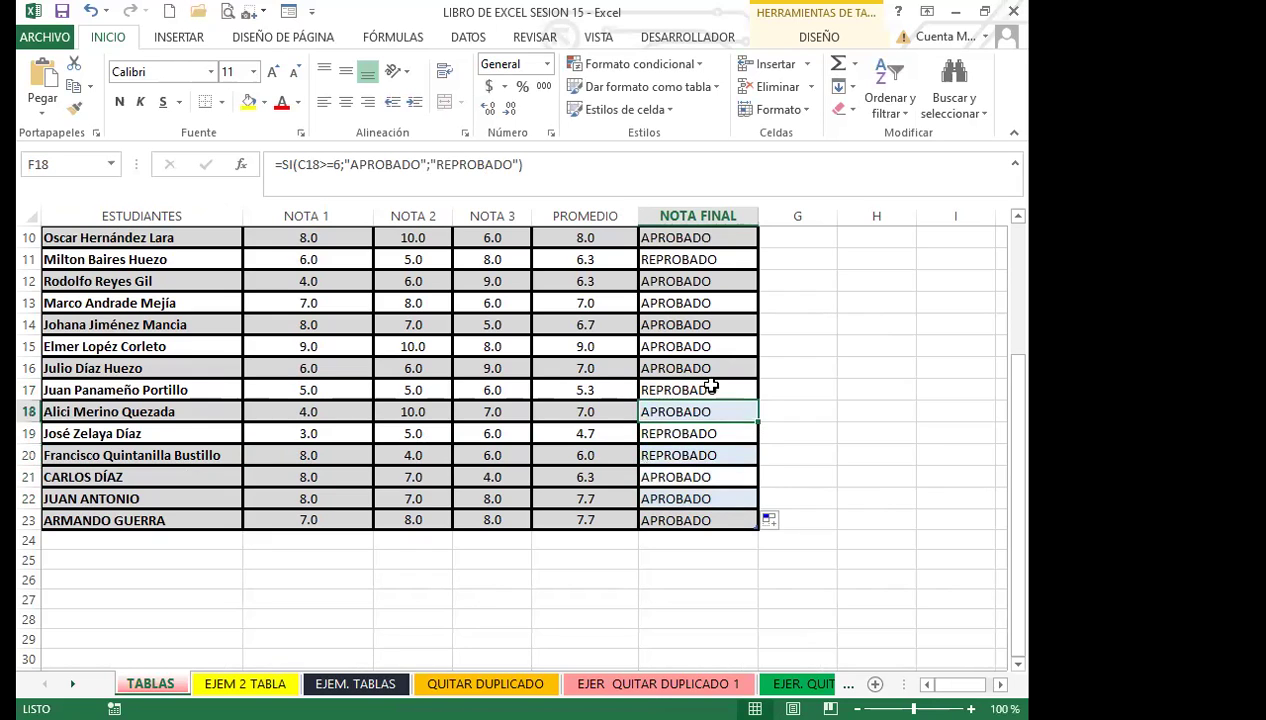
Step: Fill F16's pass/fail formula down to F23 and check the results in rows 17–20
{"action": "left_click", "coordinate": [706, 367]}
{"action": "left_click_drag", "start_coordinate": [757, 378], "coordinate": [754, 532]}
{"action": "left_click", "coordinate": [656, 367]}
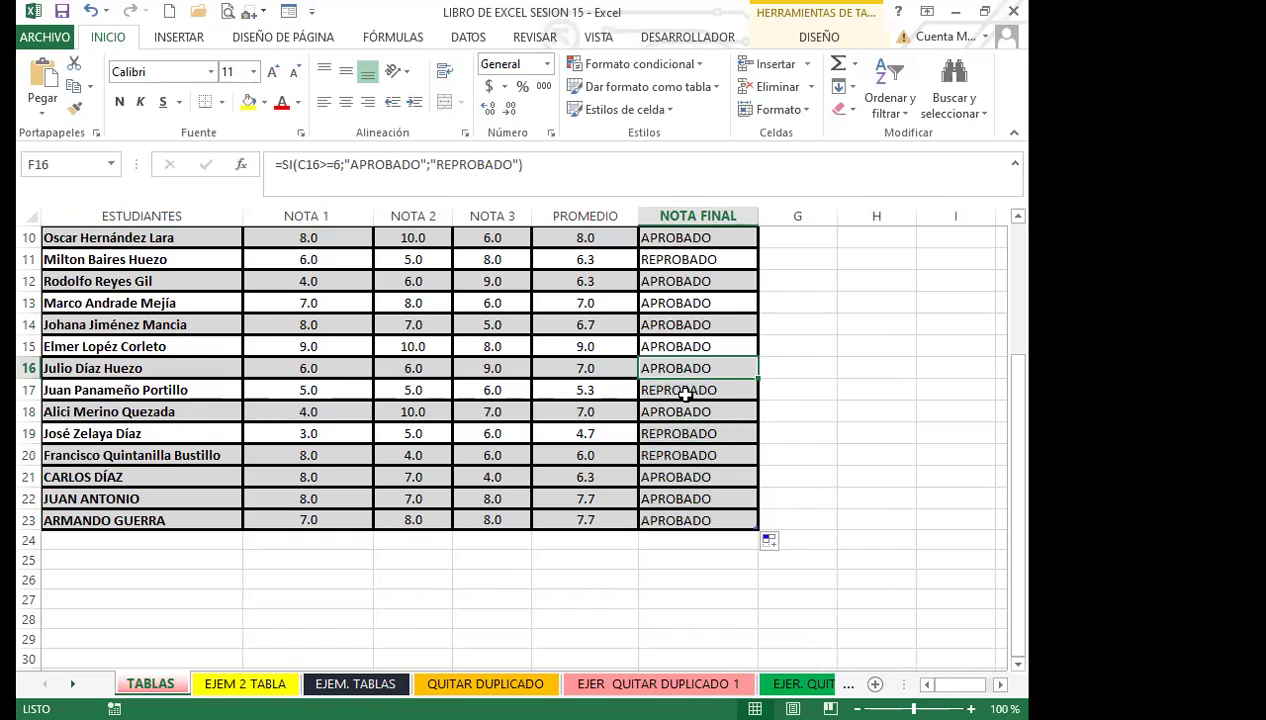
{"action": "left_click", "coordinate": [683, 393]}
{"action": "left_click", "coordinate": [688, 412]}
{"action": "left_click", "coordinate": [693, 436]}
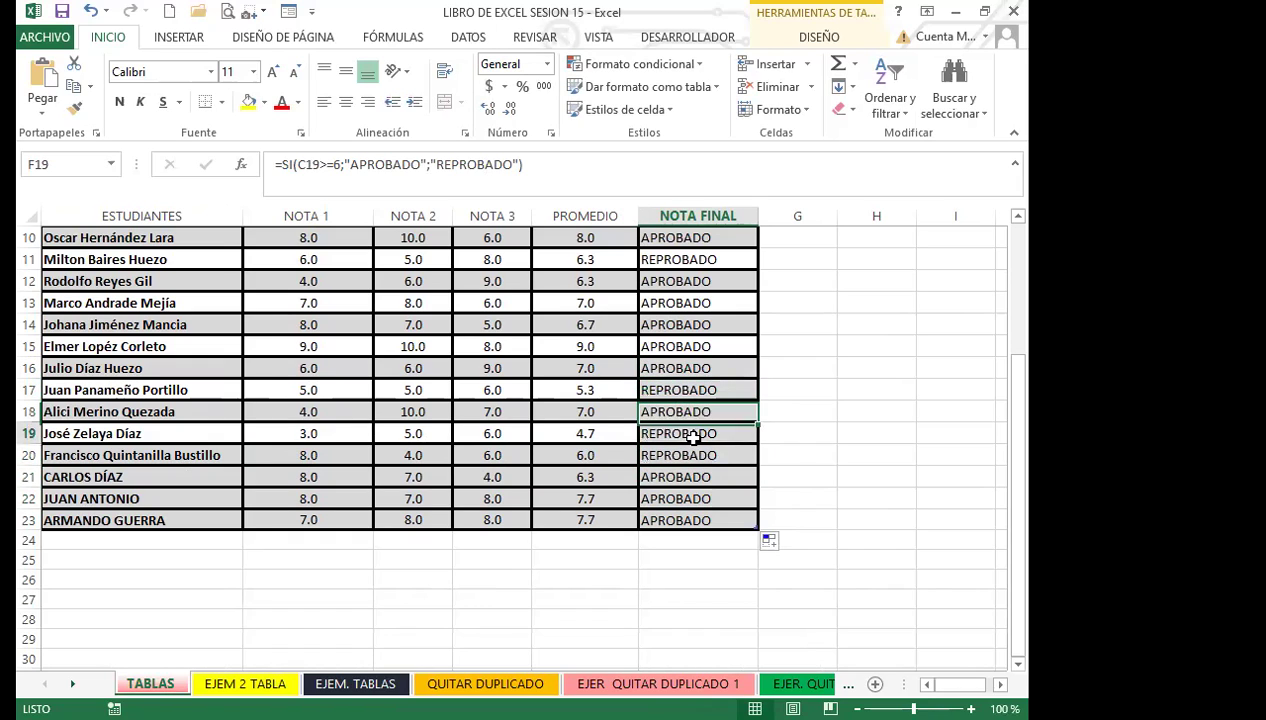
{"action": "left_click", "coordinate": [676, 455]}
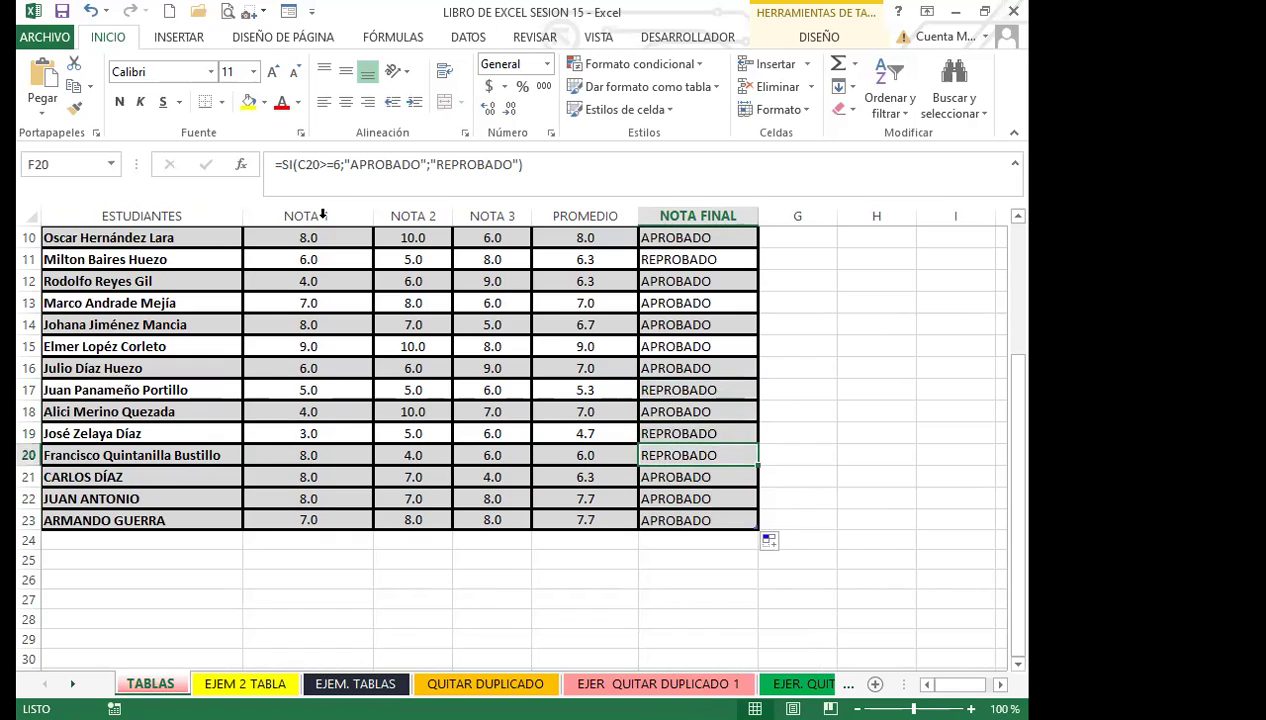
Step: Review row 20's student, three grades and average formula, then row 13's average
{"action": "left_click", "coordinate": [676, 432]}
{"action": "left_click", "coordinate": [160, 455]}
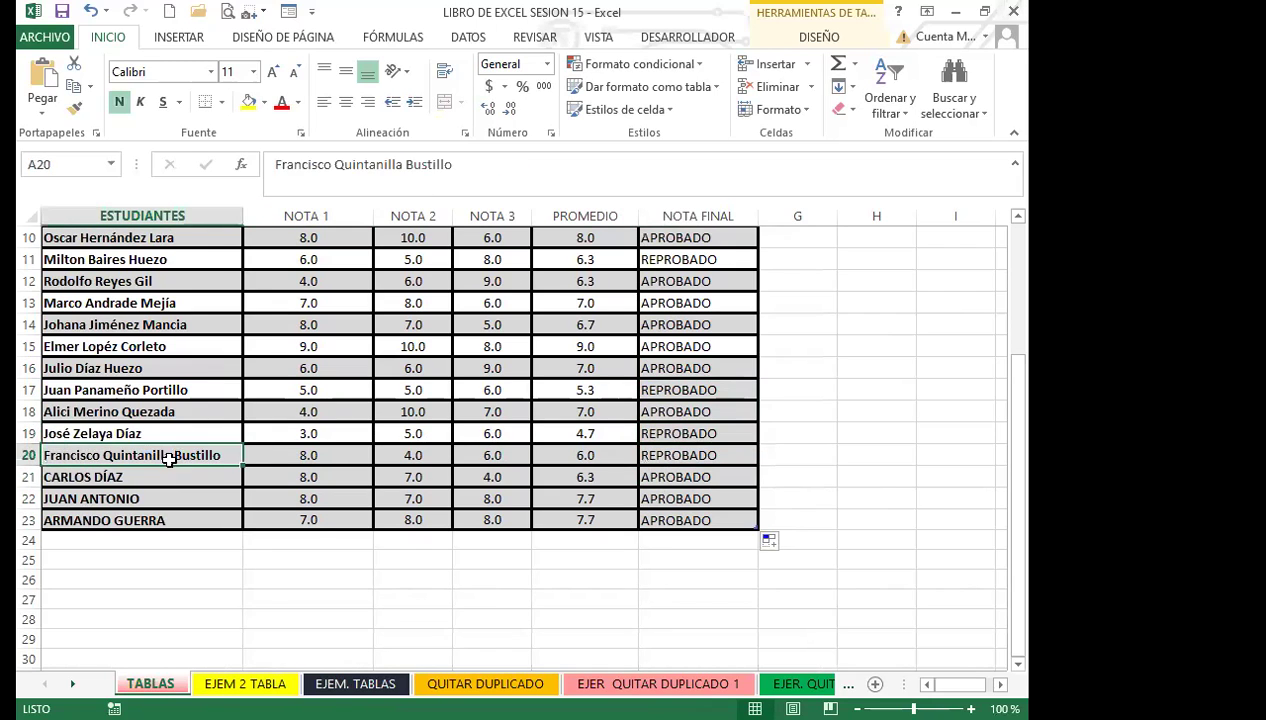
{"action": "left_click", "coordinate": [478, 458]}
{"action": "left_click", "coordinate": [395, 456]}
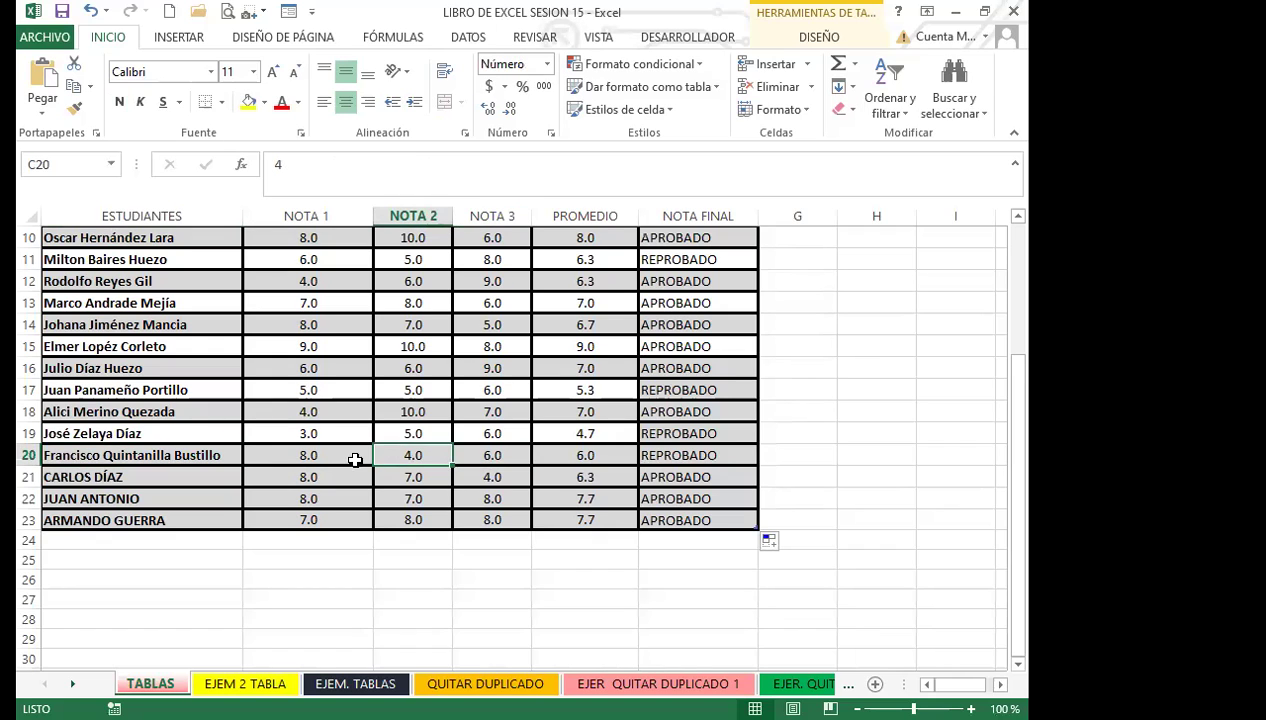
{"action": "left_click", "coordinate": [328, 457]}
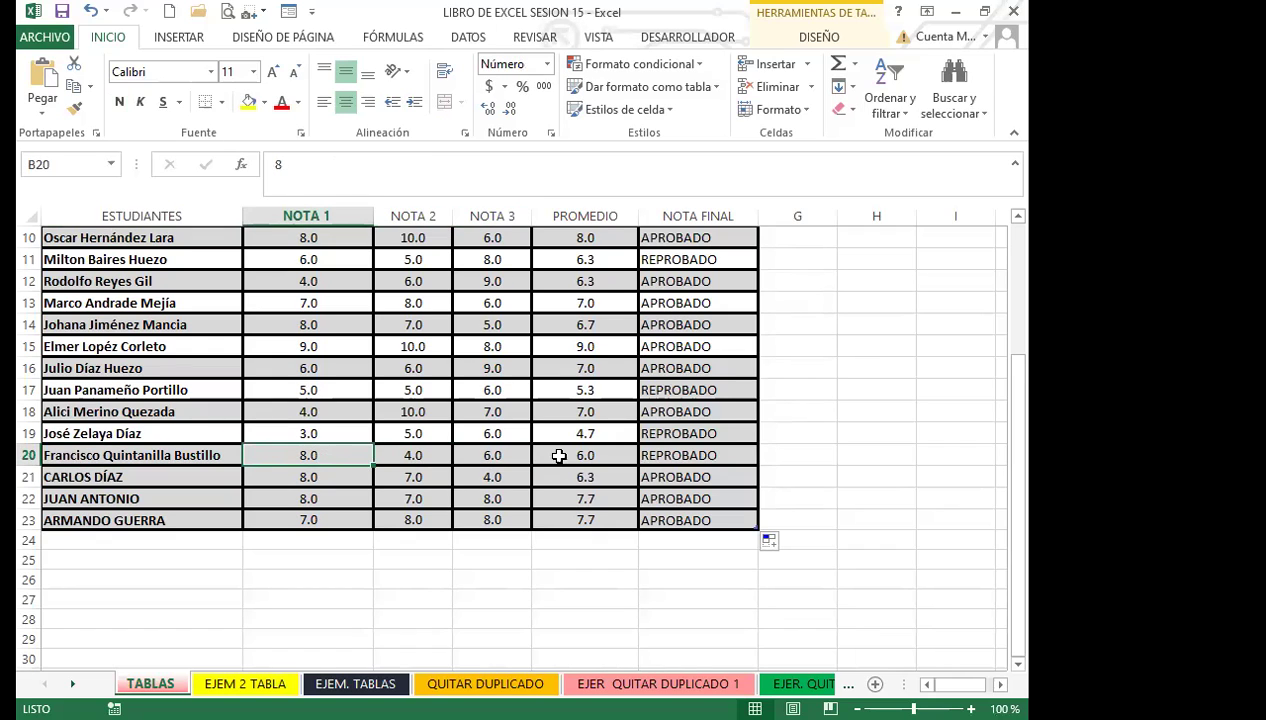
{"action": "left_click", "coordinate": [558, 455]}
{"action": "left_click", "coordinate": [602, 300]}
Step: Fill E2's =PROMEDIO(B2:D2) down to E23 and spot-check rows 11, 20 and 2
{"action": "scroll", "coordinate": [602, 300], "scroll_direction": "up", "scroll_amount": 3}
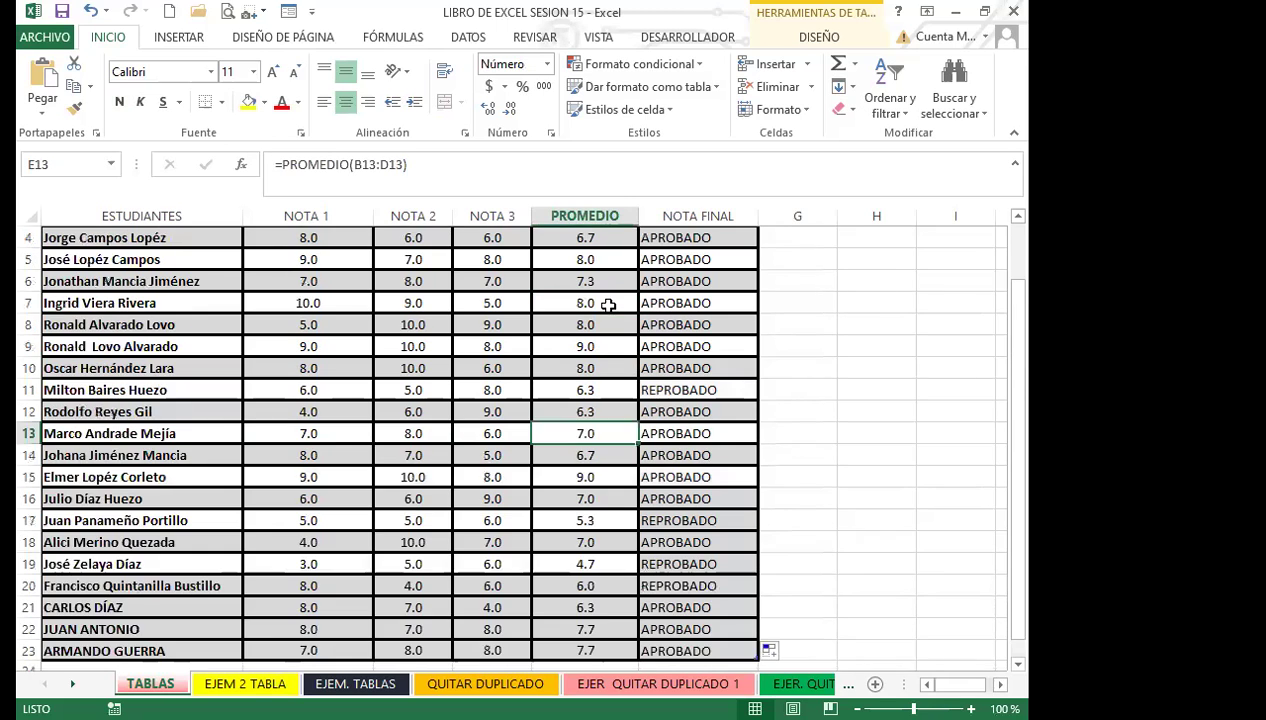
{"action": "left_click", "coordinate": [606, 258]}
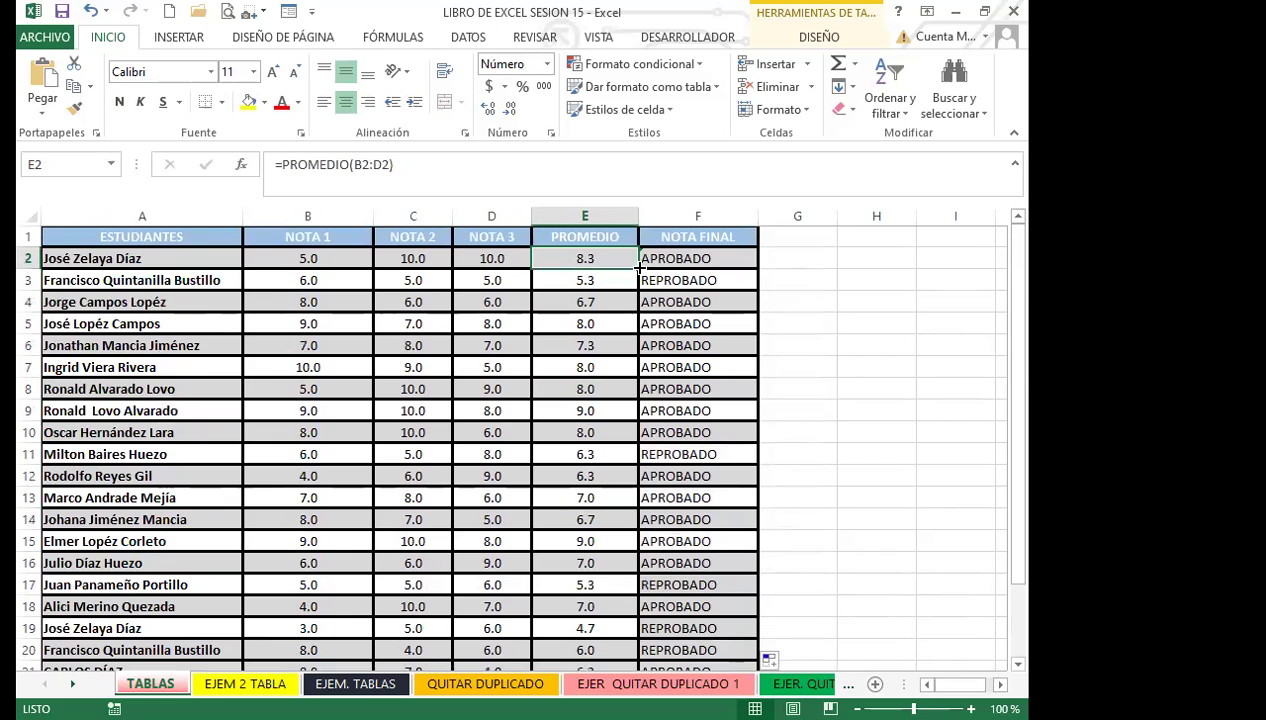
{"action": "left_click_drag", "start_coordinate": [640, 268], "coordinate": [614, 628]}
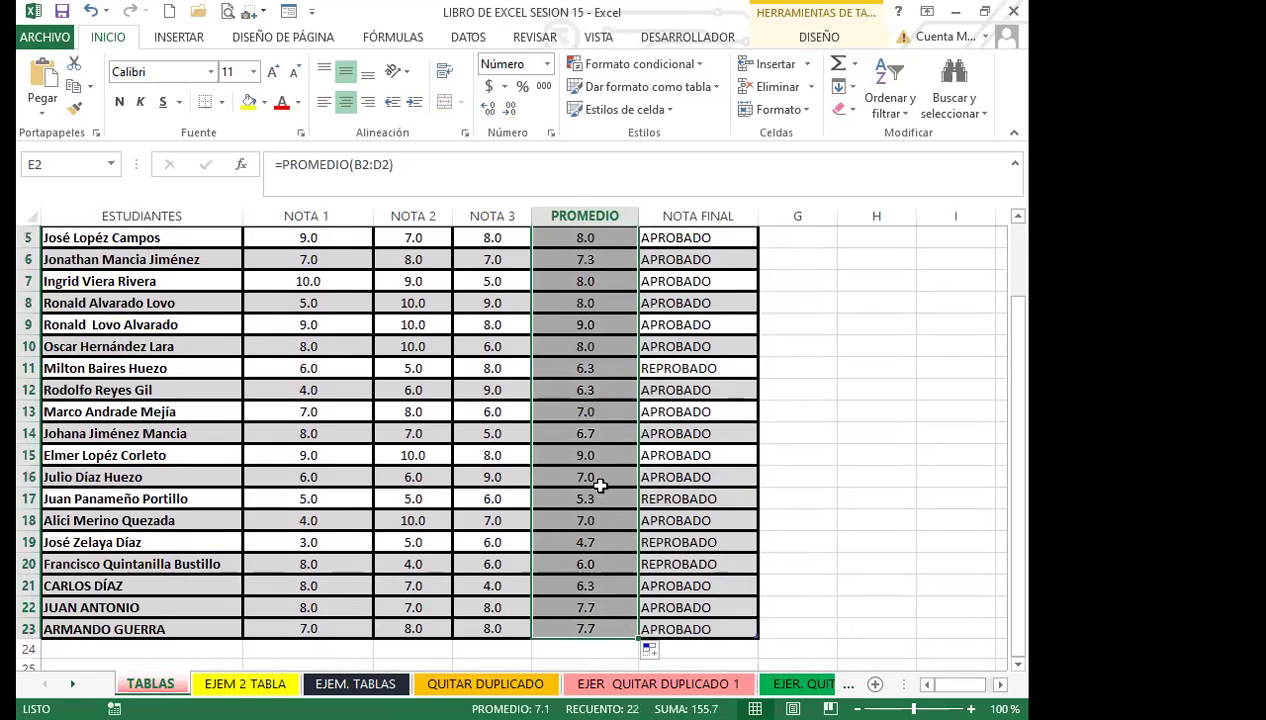
{"action": "scroll", "coordinate": [594, 476], "scroll_direction": "up", "scroll_amount": 2}
{"action": "left_click", "coordinate": [580, 454]}
{"action": "scroll", "coordinate": [577, 580], "scroll_direction": "down", "scroll_amount": 3}
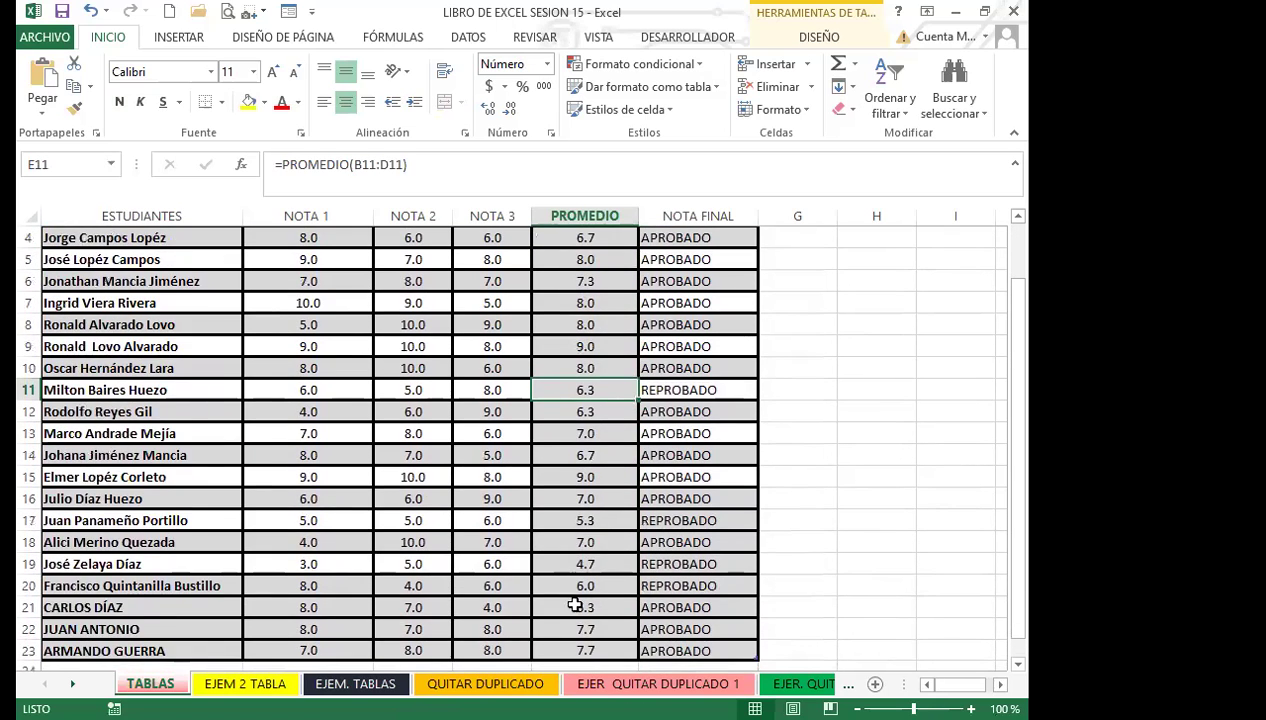
{"action": "left_click", "coordinate": [574, 455]}
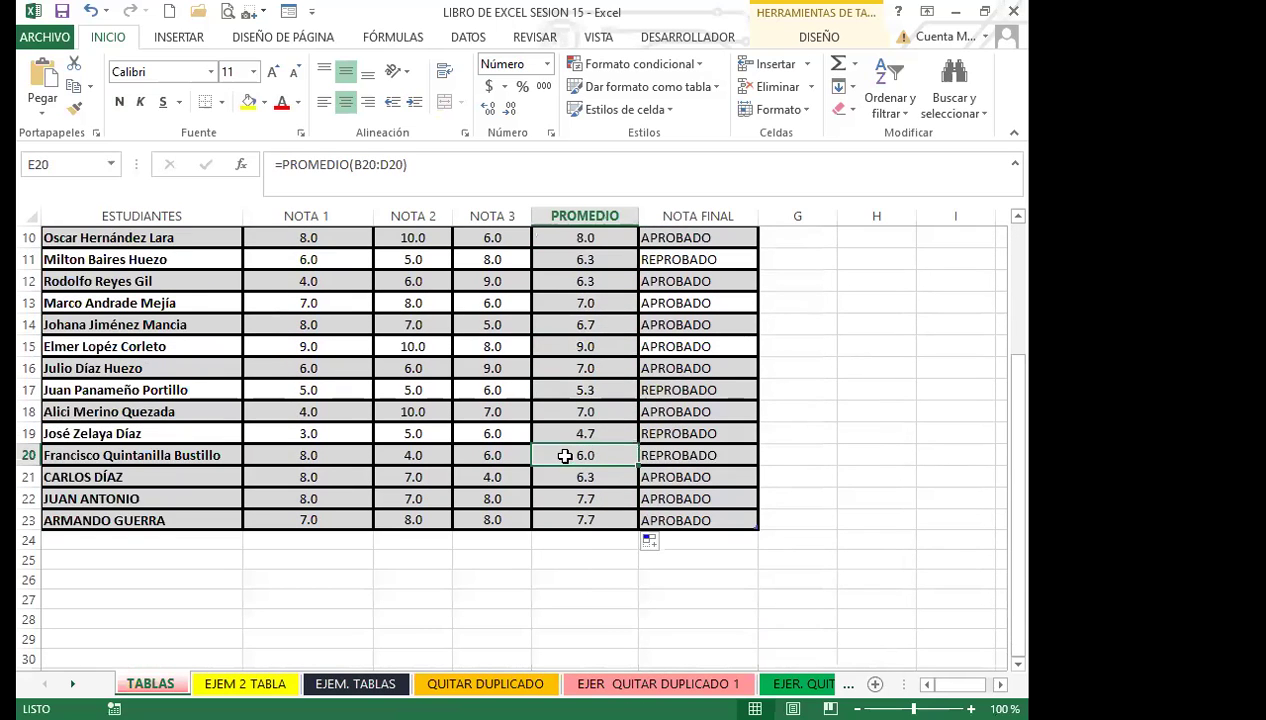
{"action": "scroll", "coordinate": [570, 440], "scroll_direction": "up", "scroll_amount": 3}
{"action": "left_click", "coordinate": [565, 256]}
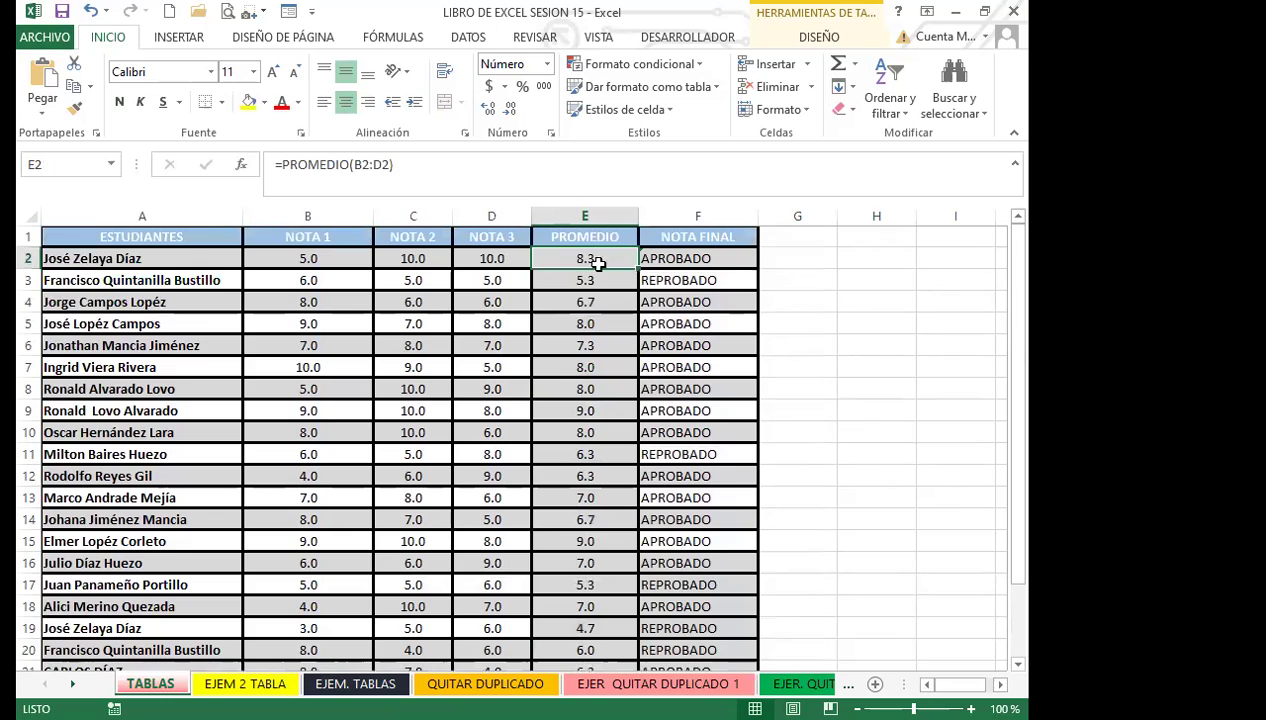
{"action": "left_click", "coordinate": [645, 254]}
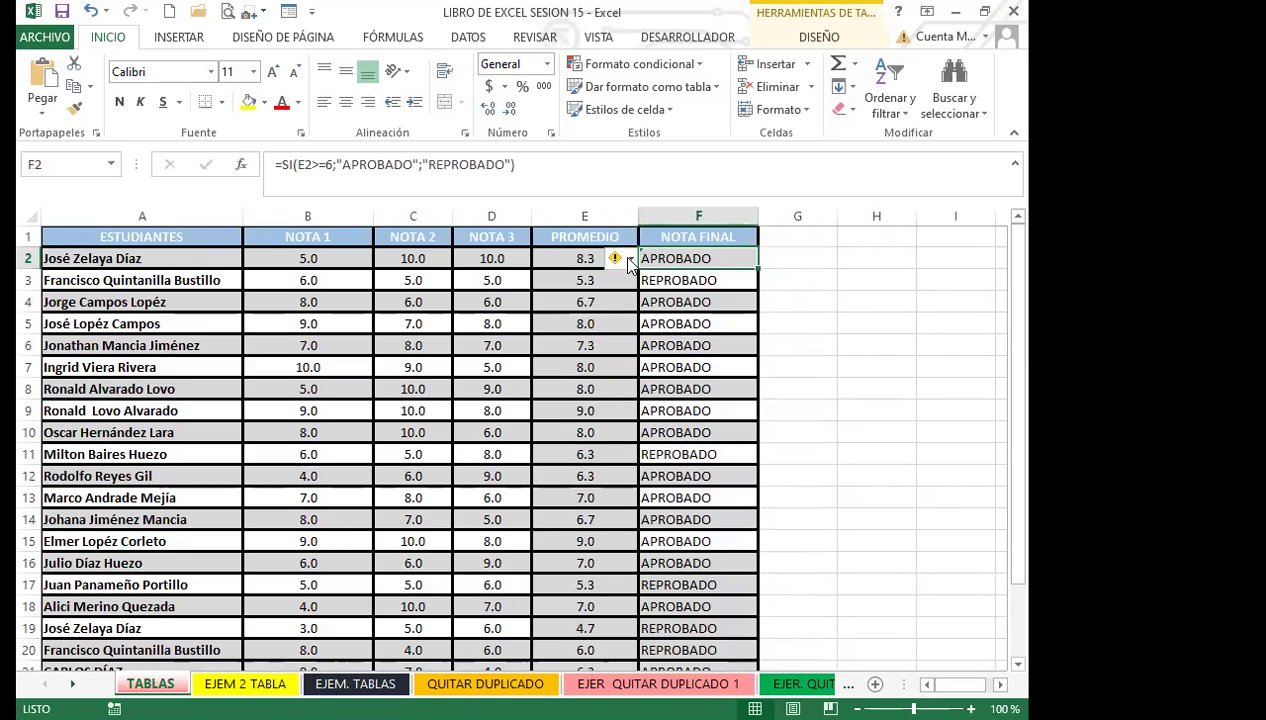
Step: Restore F2's calculated column formula from the warning tag and fill it down to F23
{"action": "left_click", "coordinate": [629, 261]}
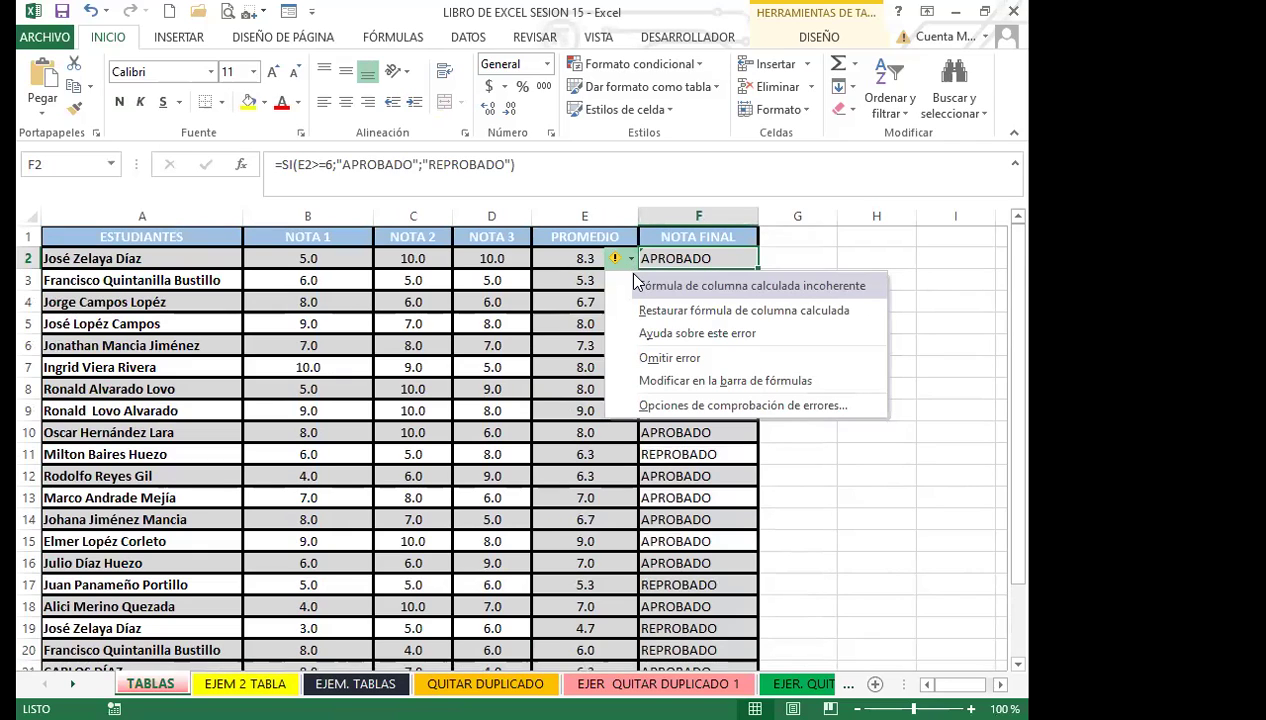
{"action": "left_click", "coordinate": [667, 316]}
{"action": "left_click_drag", "start_coordinate": [758, 269], "coordinate": [721, 590]}
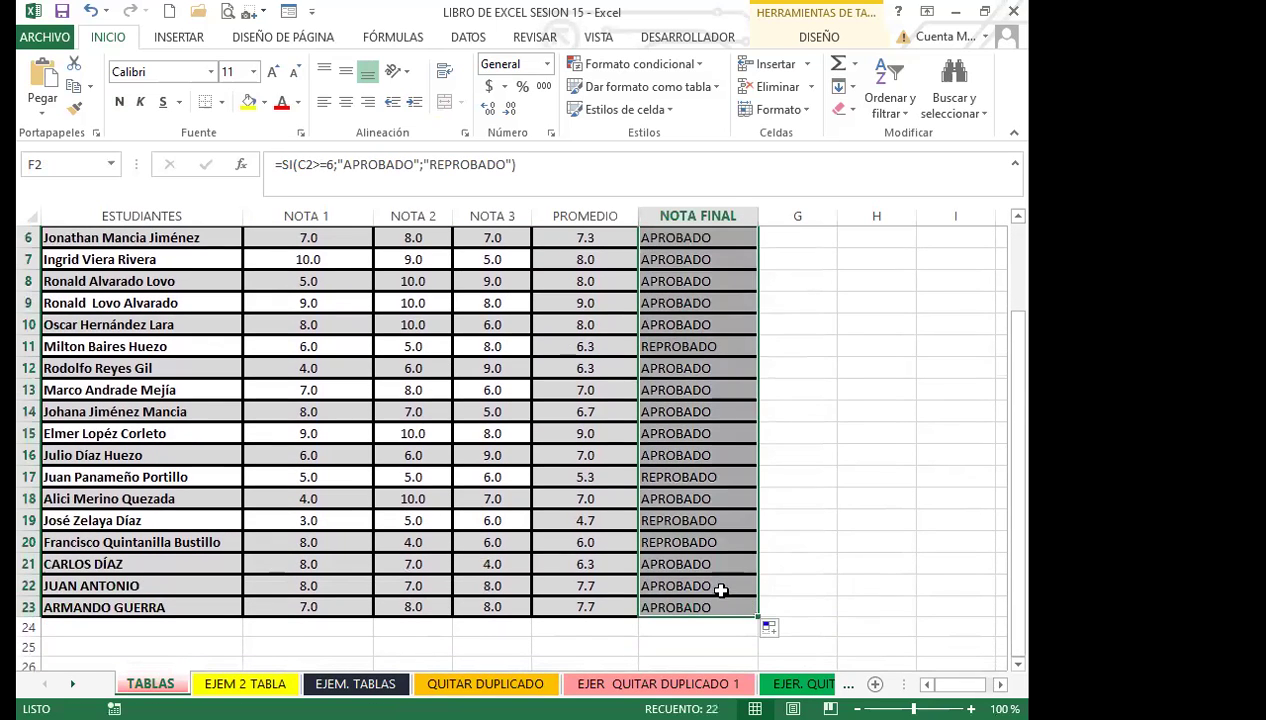
Step: Spot-check the NOTA FINAL formulas in rows 20, 2 and 5
{"action": "left_click", "coordinate": [680, 544]}
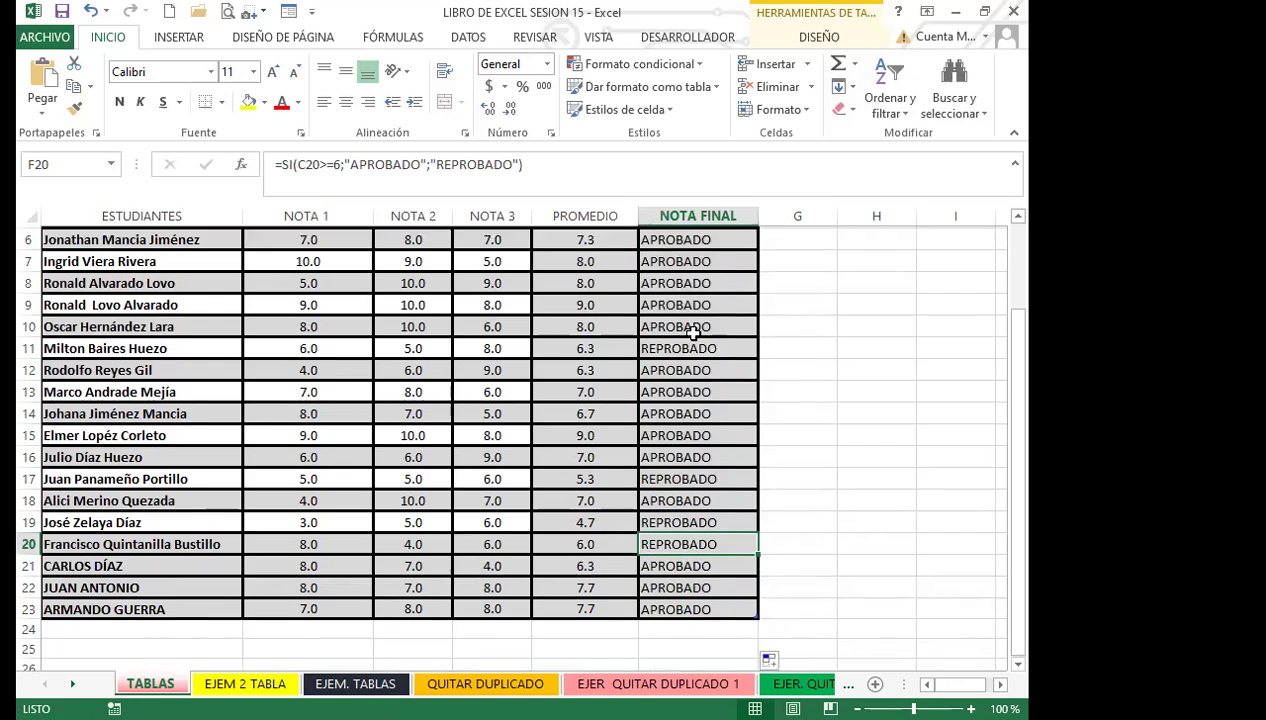
{"action": "scroll", "coordinate": [700, 300], "scroll_direction": "up", "scroll_amount": 2}
{"action": "left_click", "coordinate": [720, 258]}
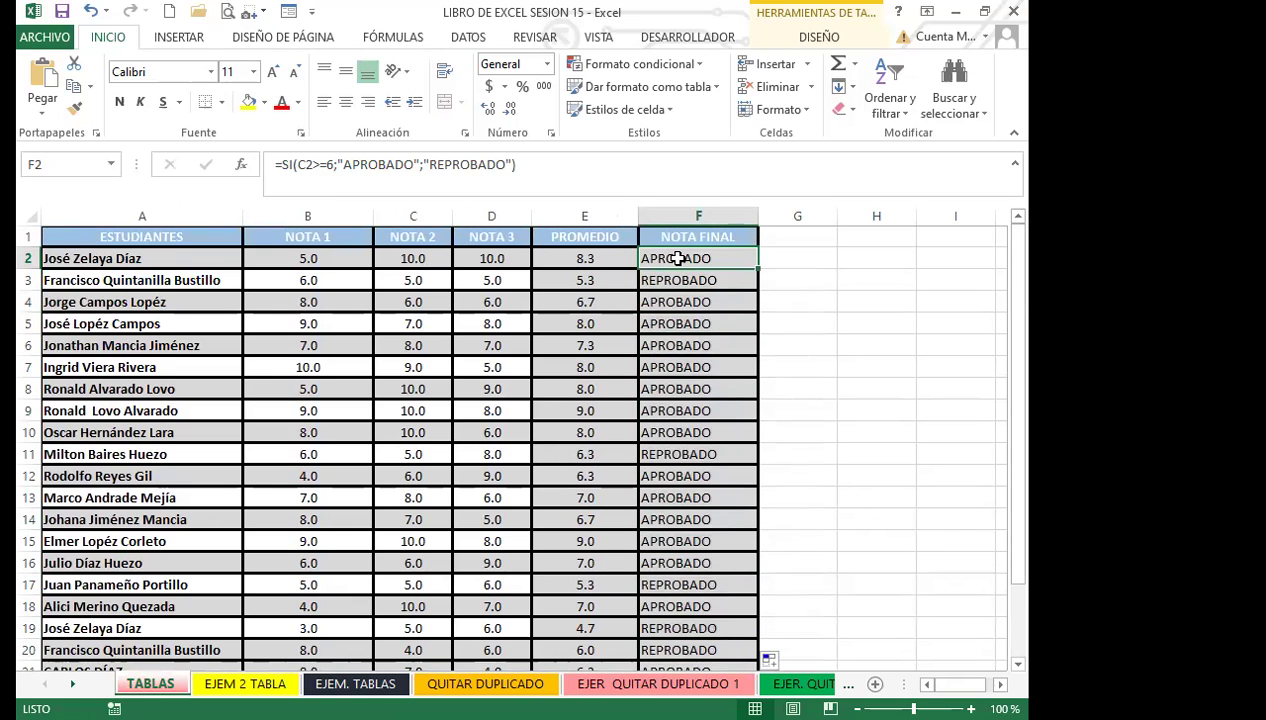
{"action": "left_click", "coordinate": [683, 320]}
{"action": "scroll", "coordinate": [700, 420], "scroll_direction": "down", "scroll_amount": 6}
{"action": "scroll", "coordinate": [668, 397], "scroll_direction": "up", "scroll_amount": 3}
{"action": "left_click", "coordinate": [673, 457]}
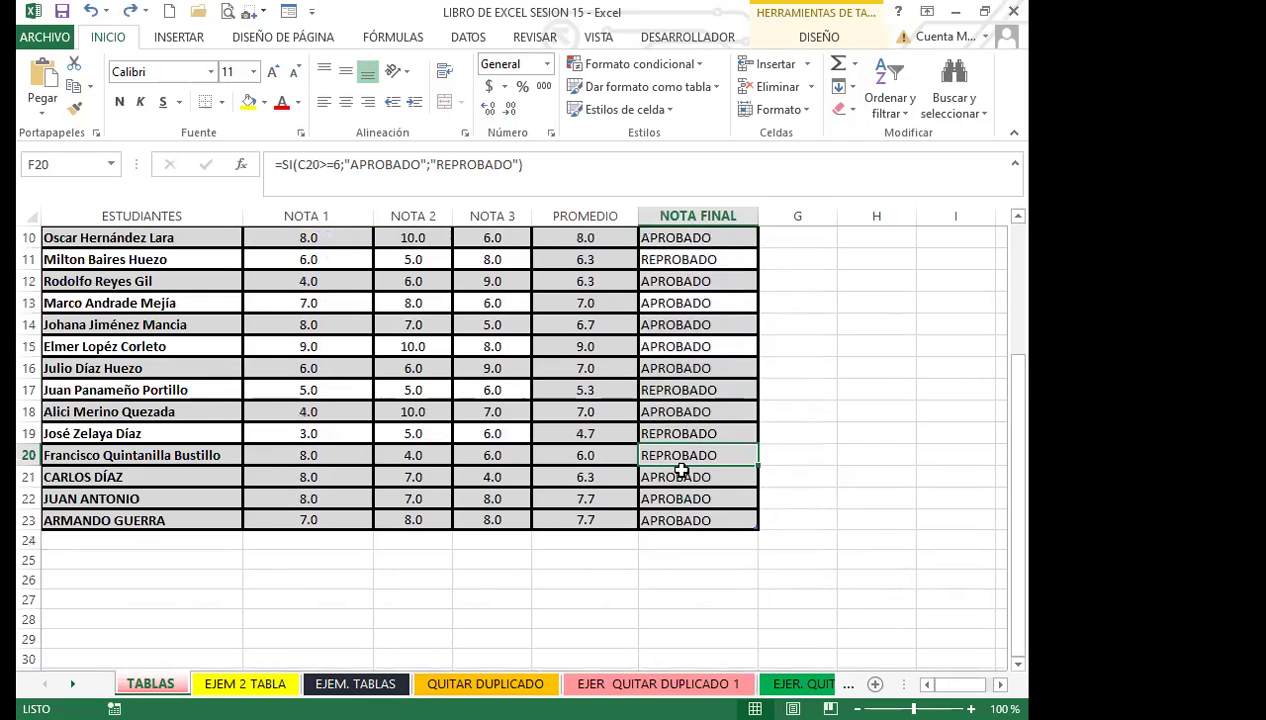
Step: Change the NOTA 3 grade in D20 to 9
{"action": "left_click", "coordinate": [481, 455]}
{"action": "type", "text": "9"}
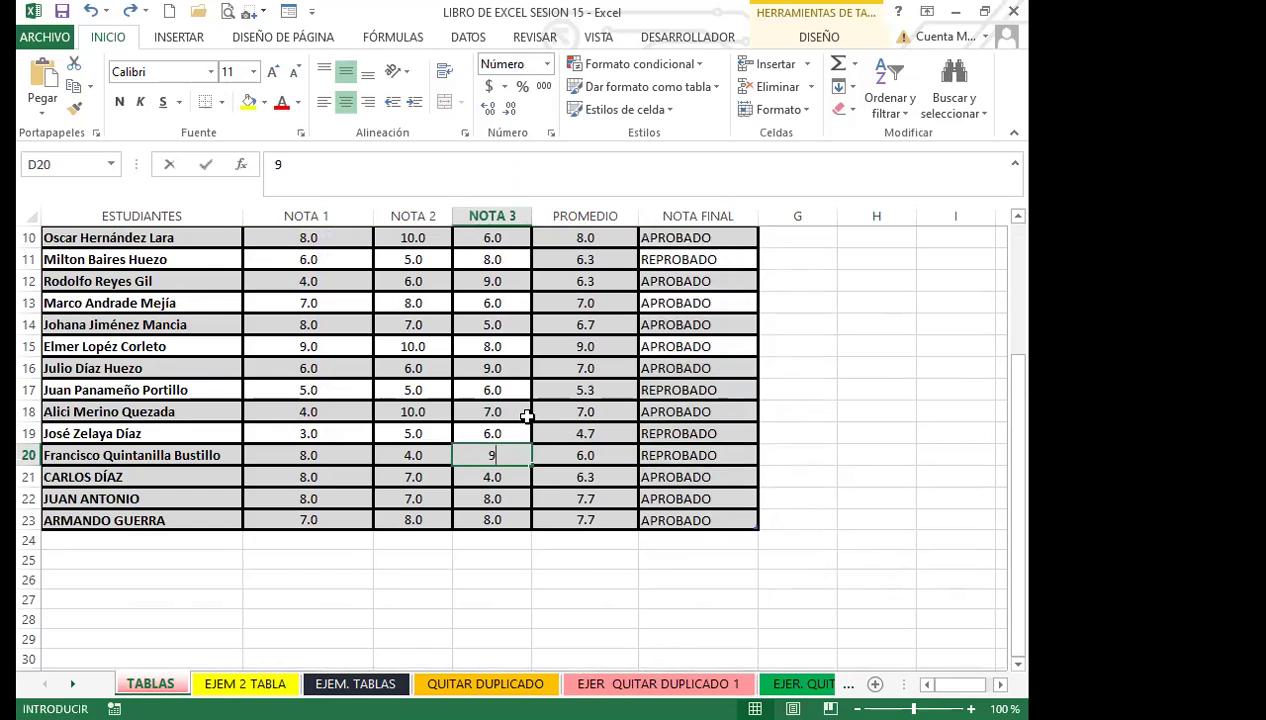
{"action": "key", "text": "Tab"}
{"action": "key", "text": "Left"}
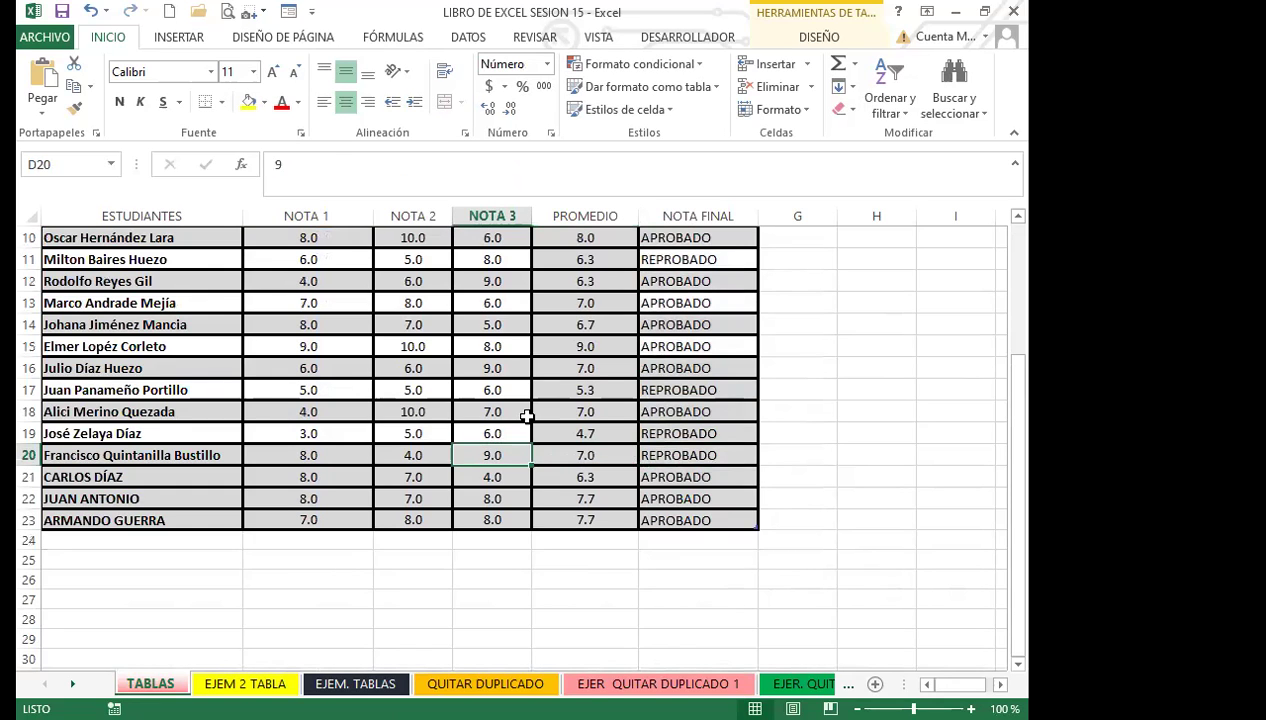
{"action": "key", "text": "Left"}
{"action": "key", "text": "Left"}
{"action": "key", "text": "Left"}
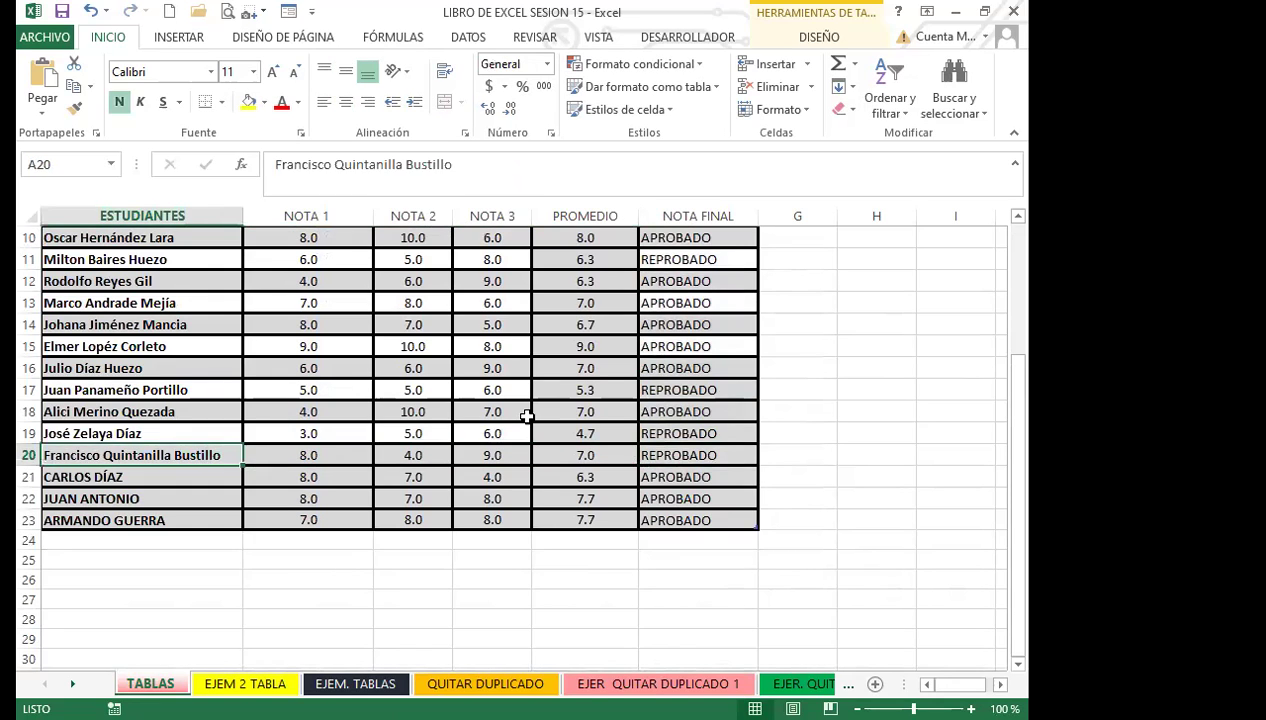
Step: Change the NOTA 3 grade in D3 to 7
{"action": "scroll", "coordinate": [50, 470], "scroll_direction": "up", "scroll_amount": 3}
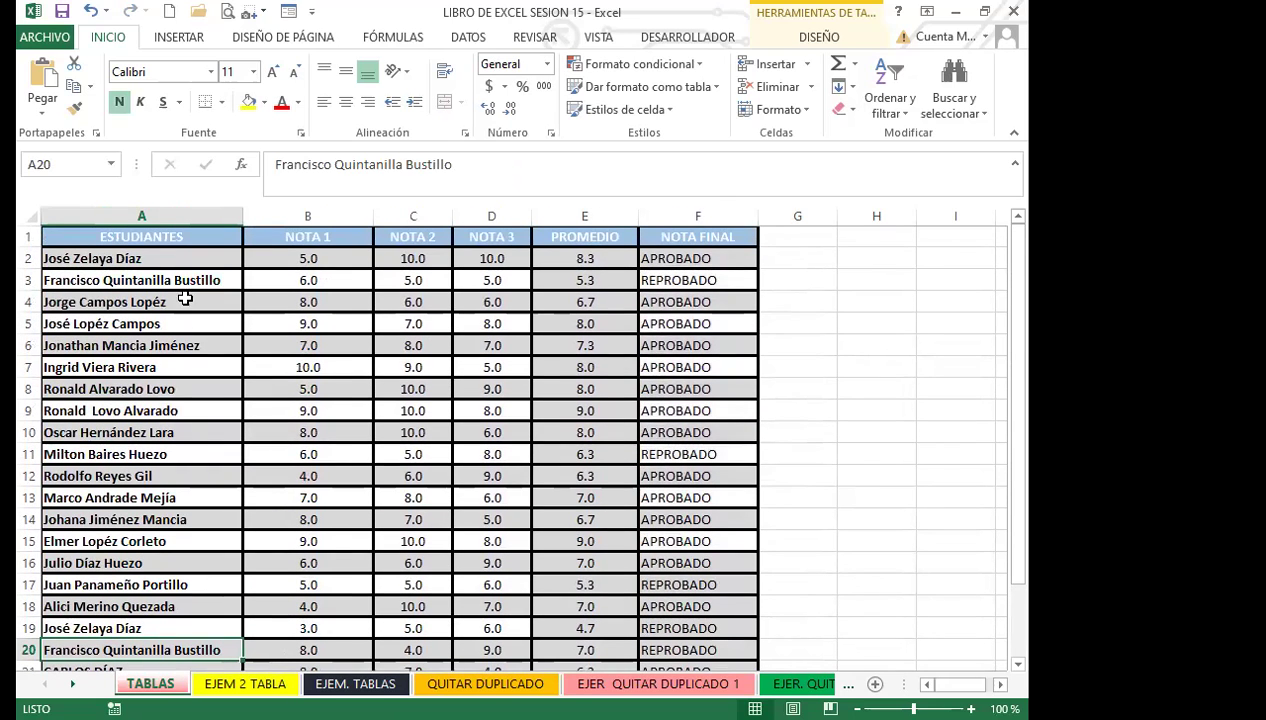
{"action": "left_click", "coordinate": [191, 281]}
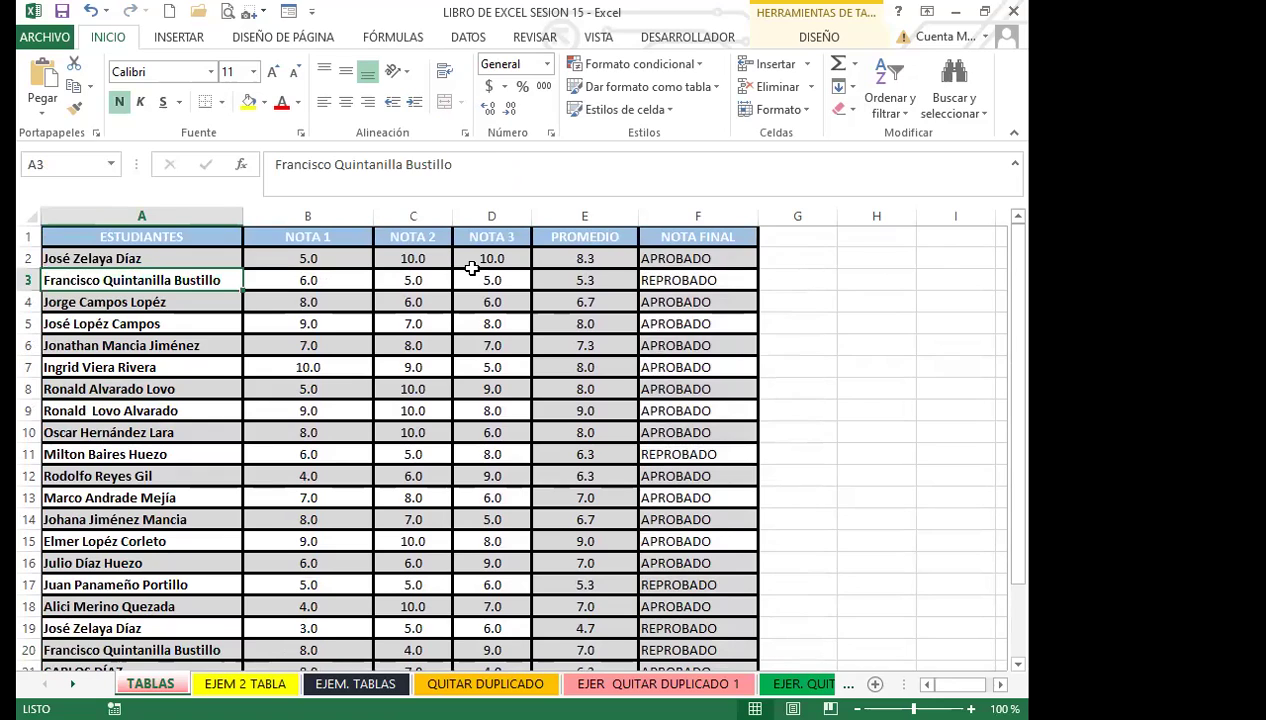
{"action": "left_click", "coordinate": [480, 276]}
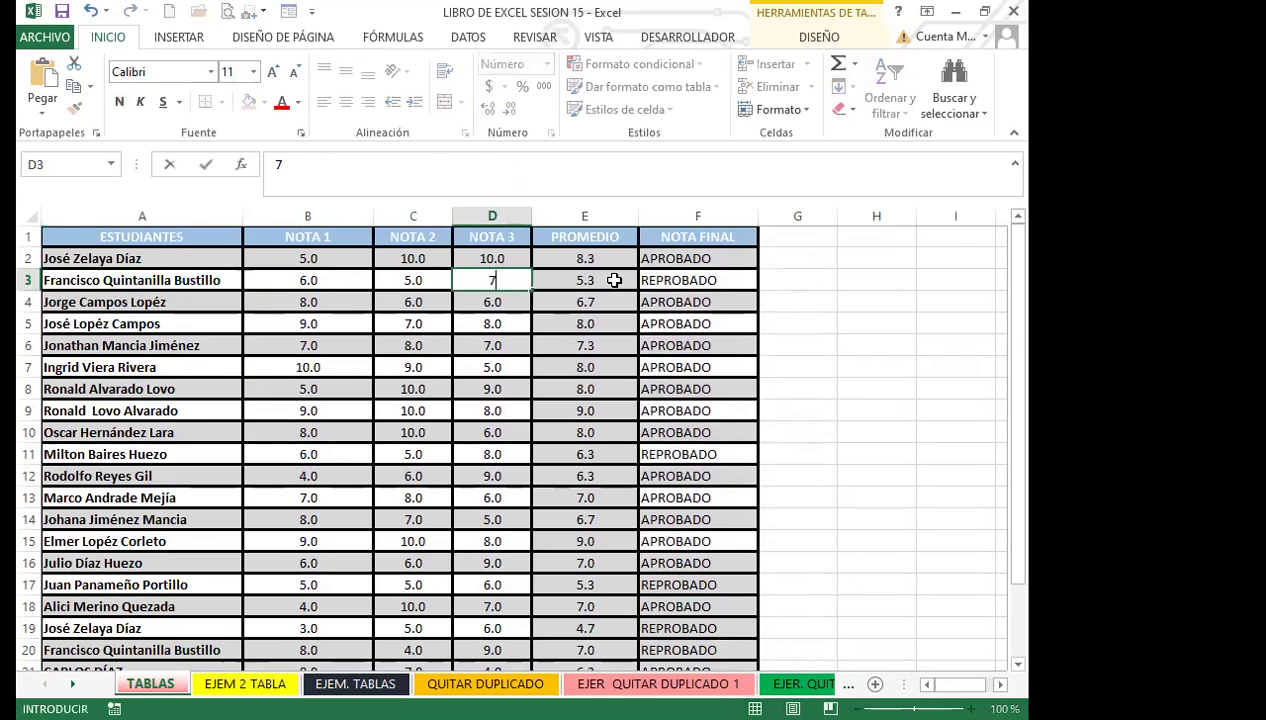
{"action": "type", "text": "7"}
{"action": "key", "text": "Return"}
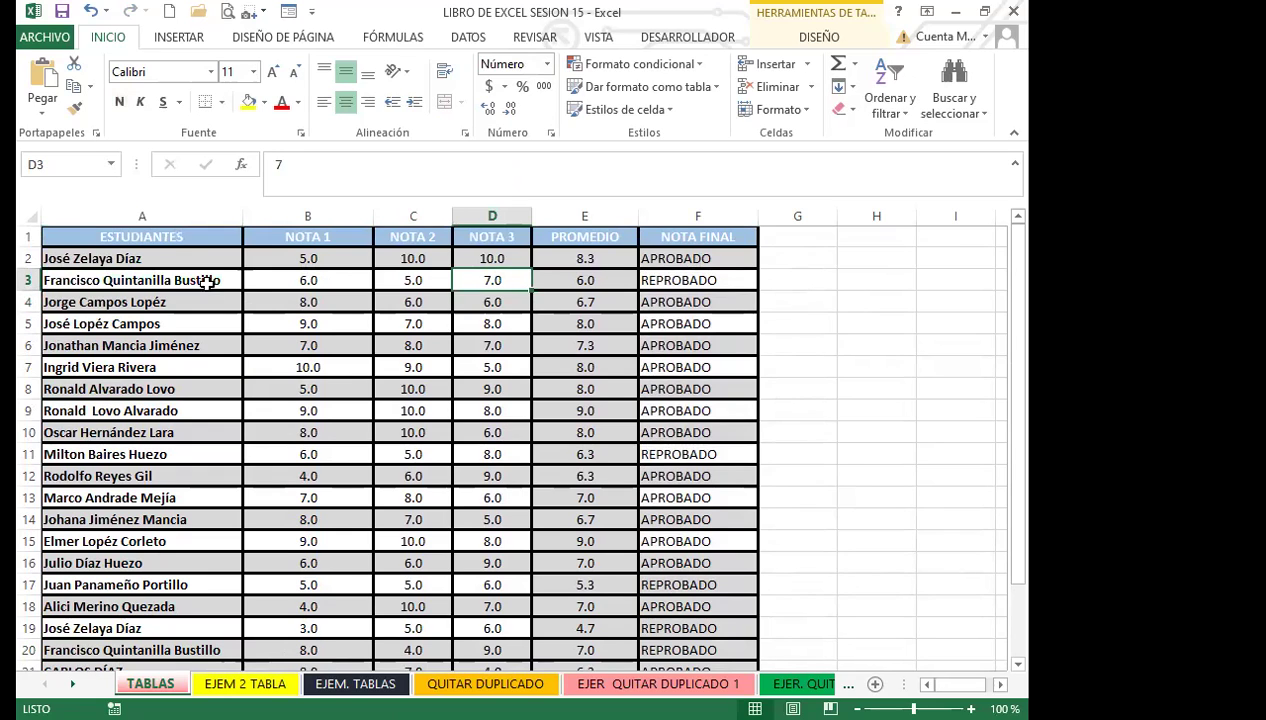
Step: Compare the students in rows 2–4 and review row 3's grades and average
{"action": "left_click", "coordinate": [207, 282]}
{"action": "left_click", "coordinate": [210, 257]}
{"action": "left_click", "coordinate": [202, 283]}
{"action": "left_click", "coordinate": [199, 302]}
{"action": "left_click", "coordinate": [476, 280]}
{"action": "left_click", "coordinate": [549, 286]}
{"action": "left_click", "coordinate": [462, 281]}
{"action": "left_click", "coordinate": [410, 280]}
{"action": "left_click", "coordinate": [320, 282]}
Step: Set D3's NOTA 3 grade back to 5
{"action": "left_click", "coordinate": [482, 282]}
{"action": "type", "text": "5"}
{"action": "key", "text": "Return"}
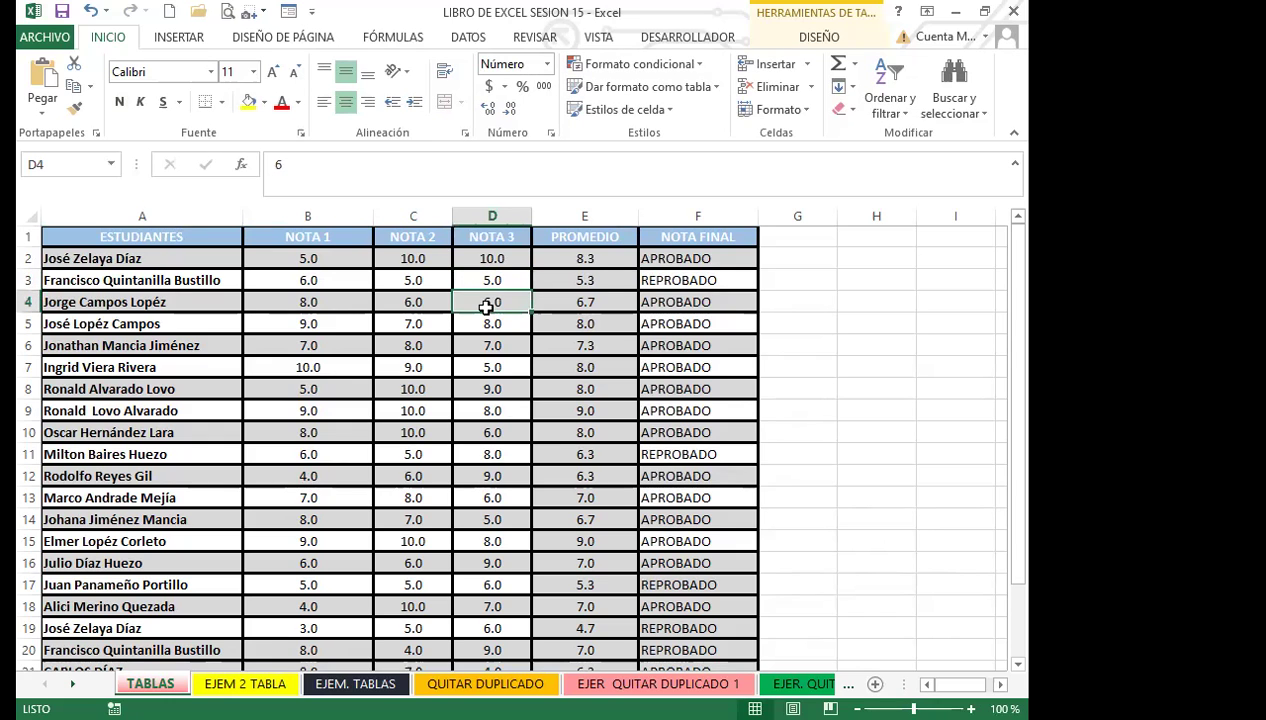
{"action": "scroll", "coordinate": [490, 307], "scroll_direction": "down", "scroll_amount": 3}
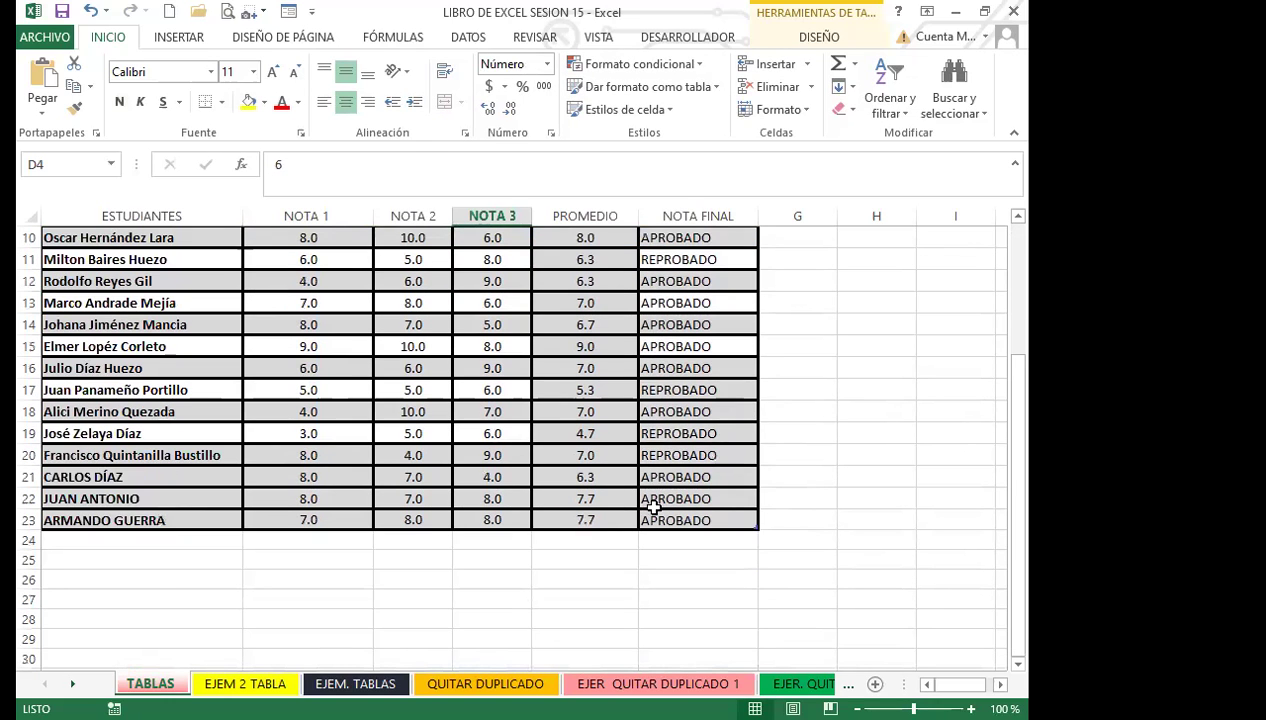
{"action": "left_click", "coordinate": [685, 496]}
{"action": "scroll", "coordinate": [690, 490], "scroll_direction": "down", "scroll_amount": 1}
{"action": "scroll", "coordinate": [656, 404], "scroll_direction": "up", "scroll_amount": 4}
{"action": "left_click", "coordinate": [650, 366]}
{"action": "left_click", "coordinate": [674, 257]}
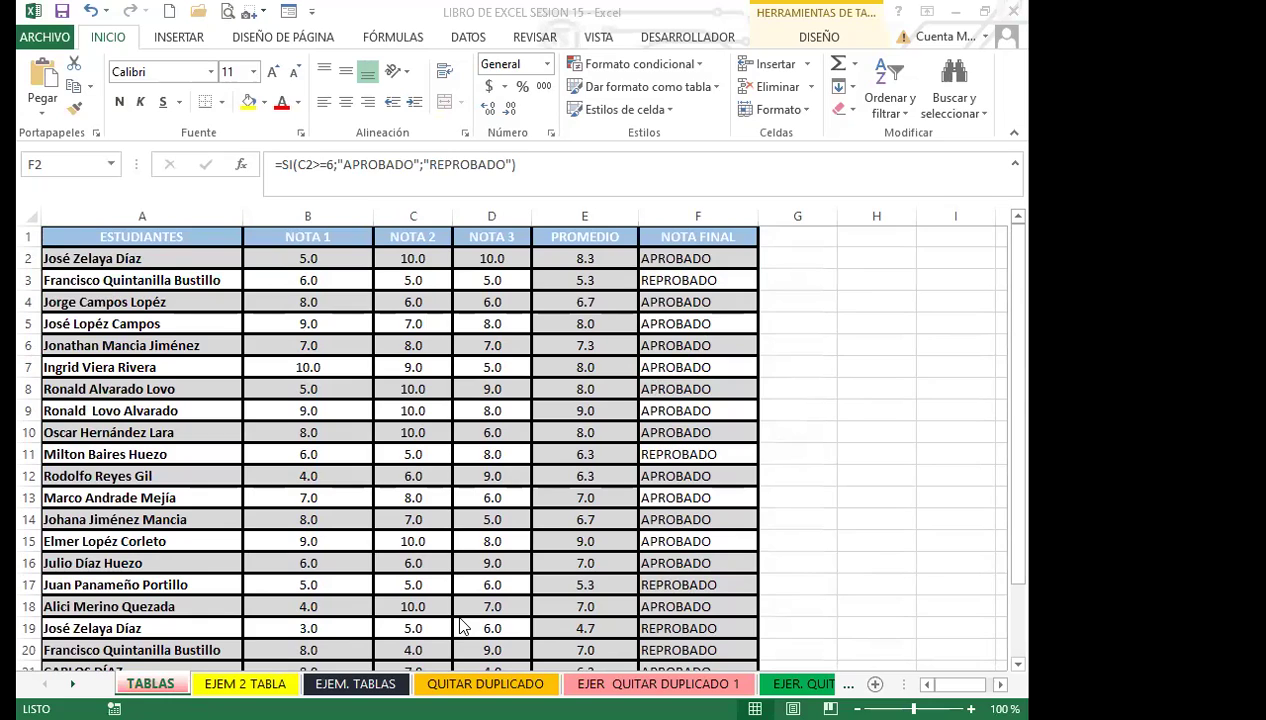
{"action": "left_click", "coordinate": [708, 257]}
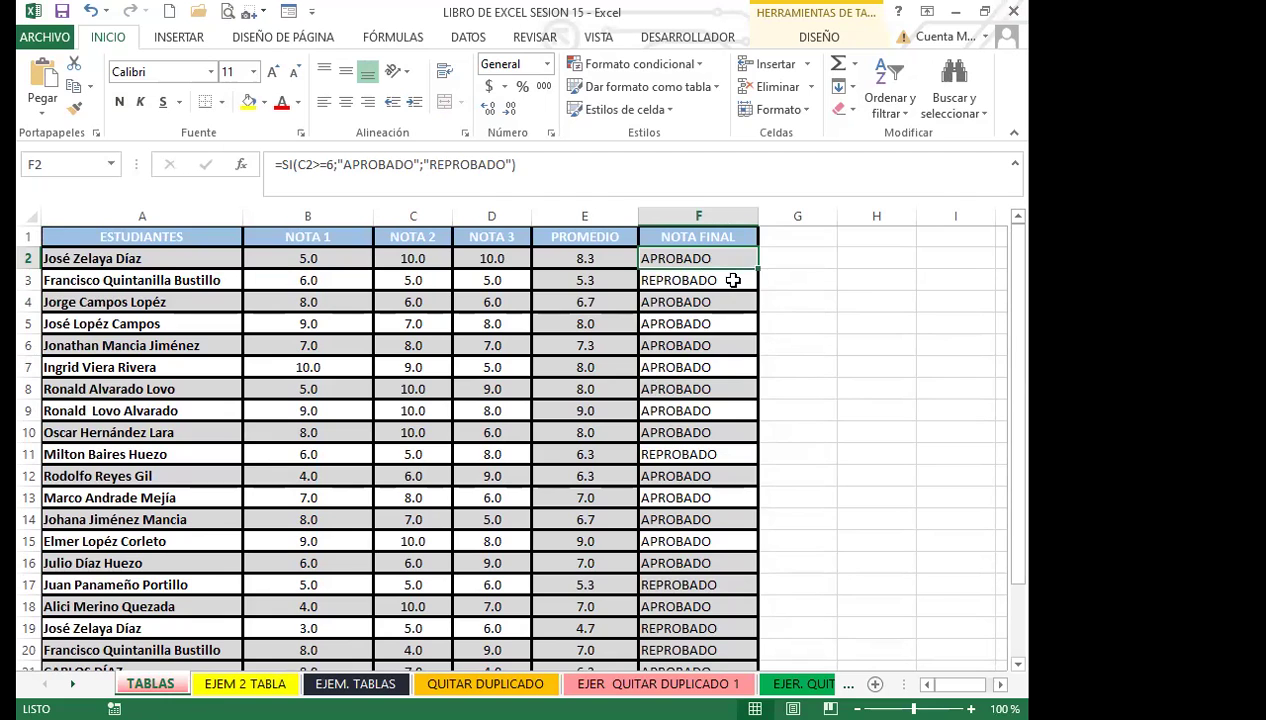
Step: Delete the NOTA FINAL results in F3:F21 and the averages in E3:E21
{"action": "left_click_drag", "start_coordinate": [730, 281], "coordinate": [720, 636]}
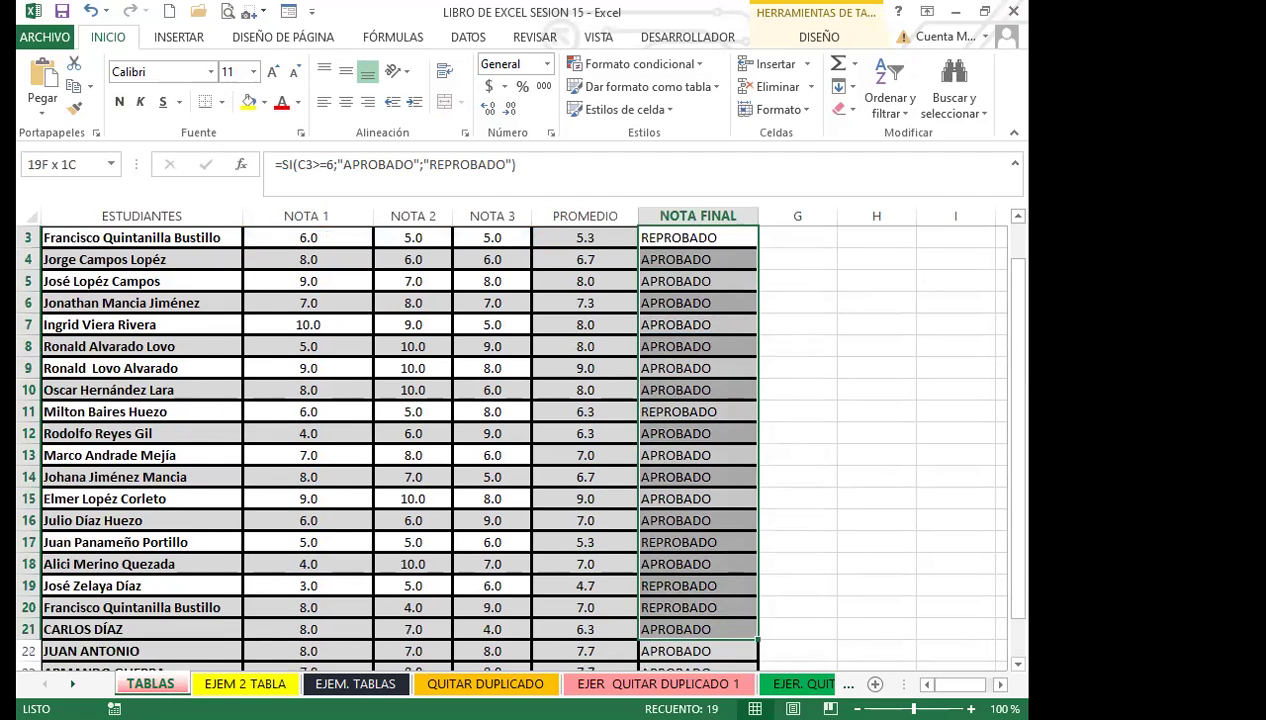
{"action": "key", "text": "Delete"}
{"action": "scroll", "coordinate": [687, 587], "scroll_direction": "up", "scroll_amount": 1}
{"action": "left_click_drag", "start_coordinate": [588, 280], "coordinate": [590, 636]}
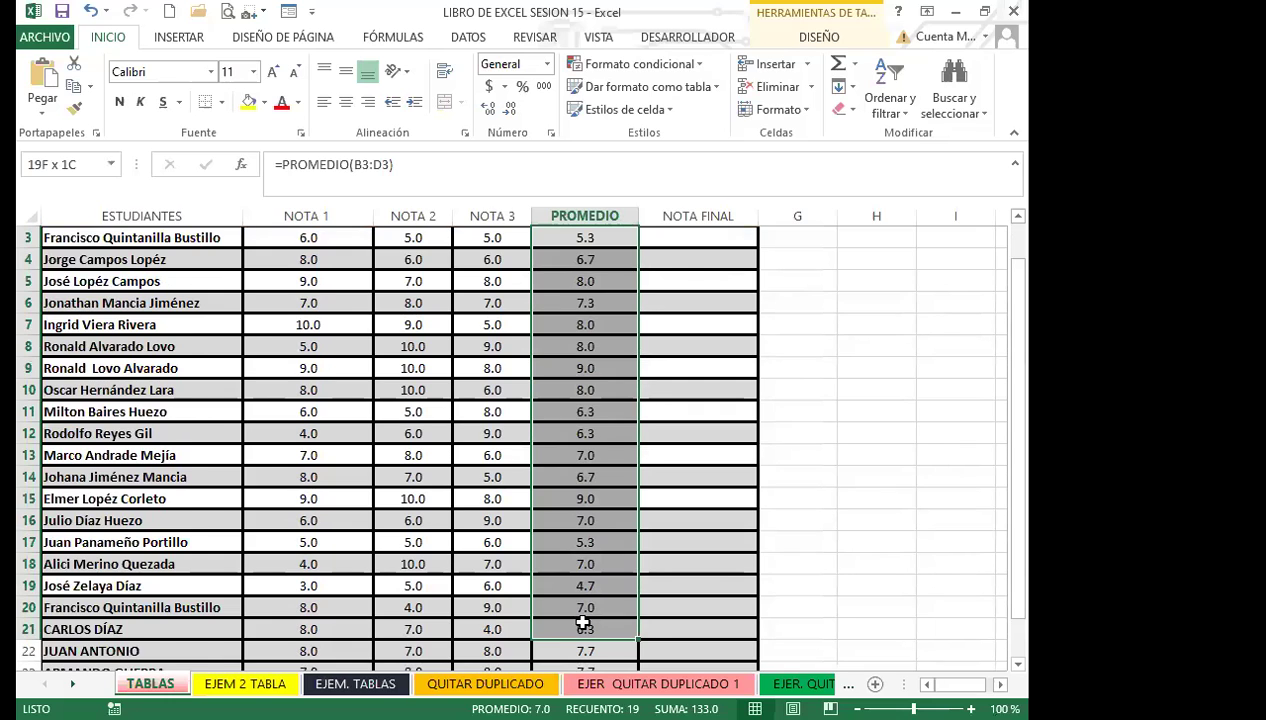
{"action": "key", "text": "Delete"}
{"action": "scroll", "coordinate": [583, 623], "scroll_direction": "up", "scroll_amount": 1}
{"action": "left_click", "coordinate": [607, 275]}
Step: Clear the first student's average in E2 and final result in F2
{"action": "left_click", "coordinate": [608, 260]}
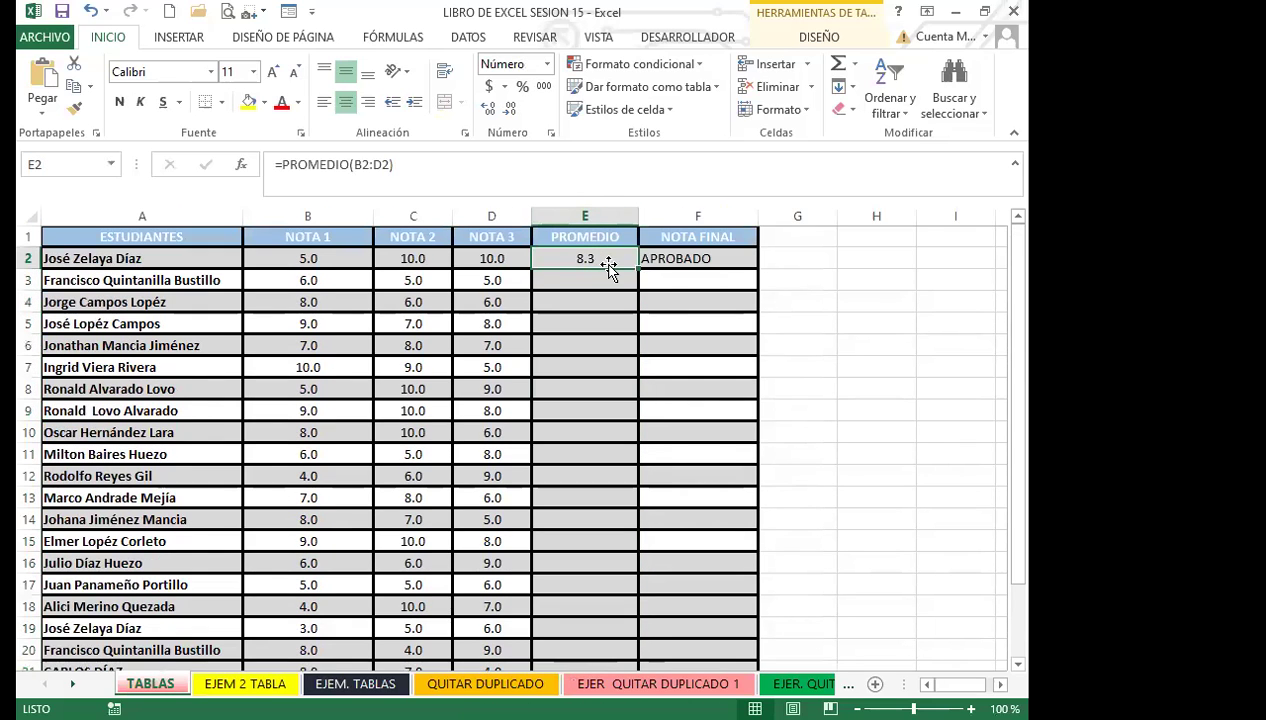
{"action": "key", "text": "Delete"}
{"action": "left_click", "coordinate": [678, 260]}
{"action": "key", "text": "Delete"}
Step: Enter =PROMEDIO(B2:D2) in E2 so the whole PROMEDIO column fills automatically
{"action": "left_click", "coordinate": [587, 258]}
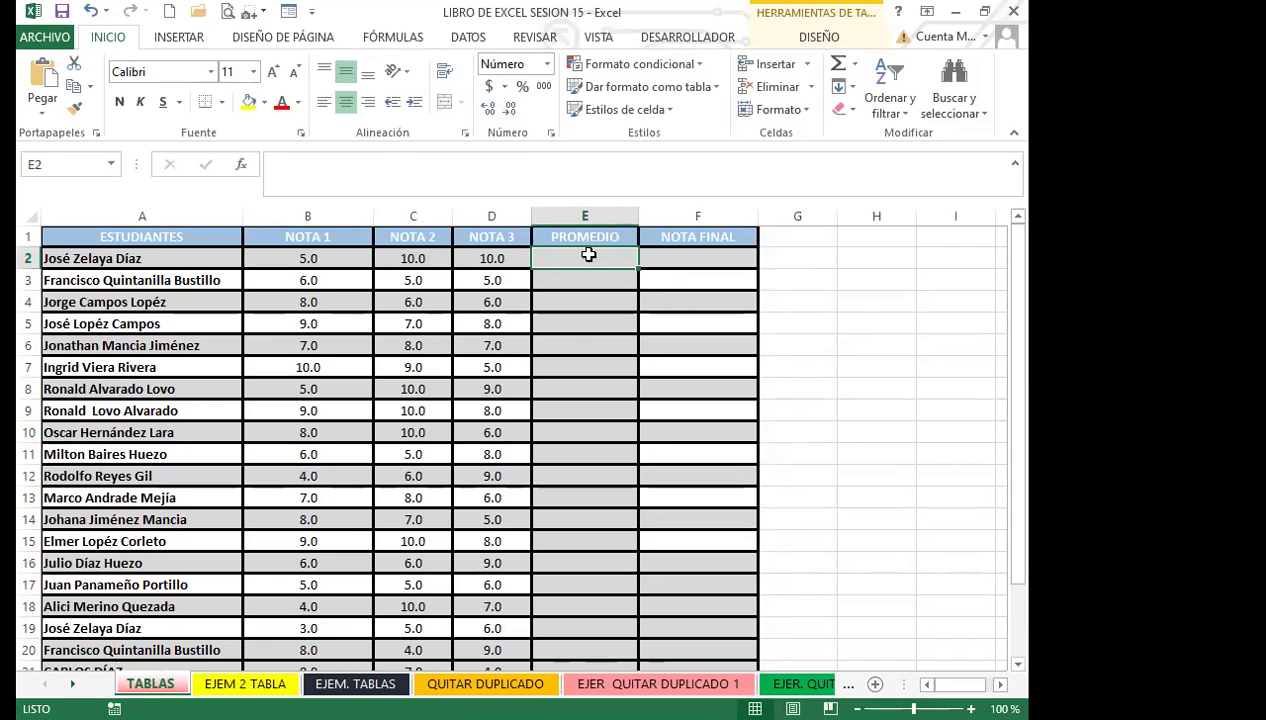
{"action": "type", "text": "=PROME"}
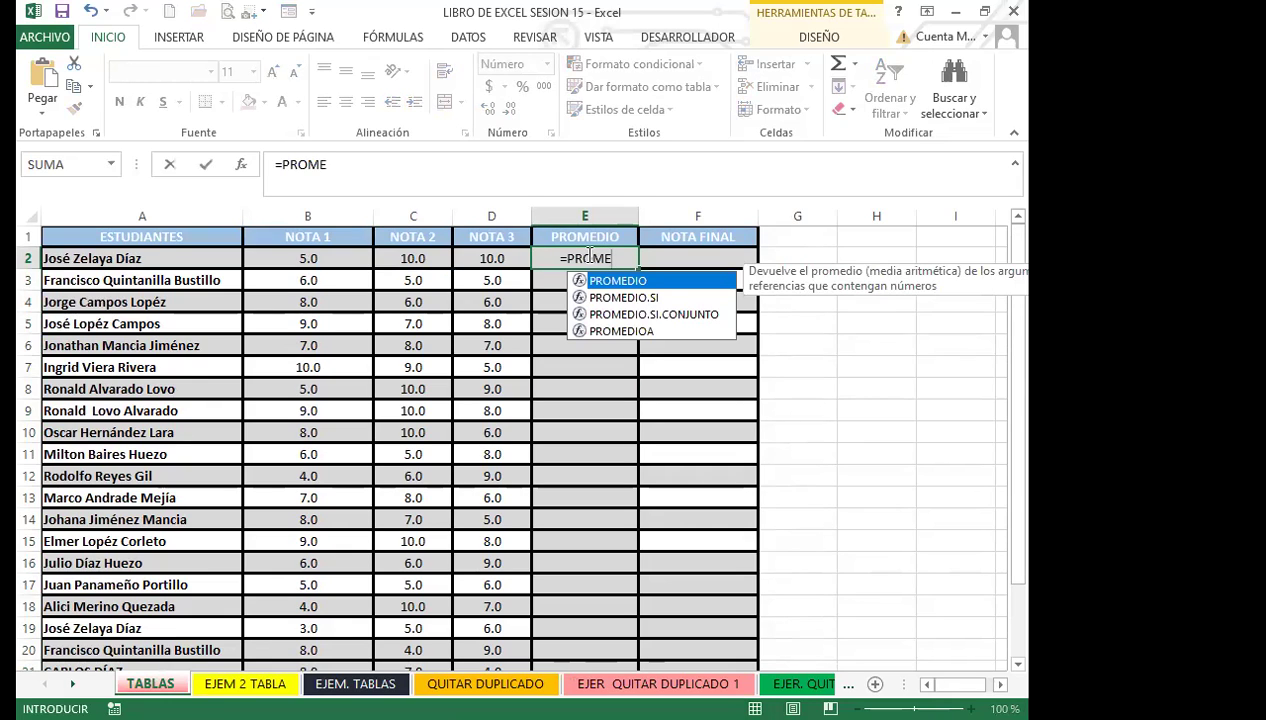
{"action": "type", "text": "DIO"}
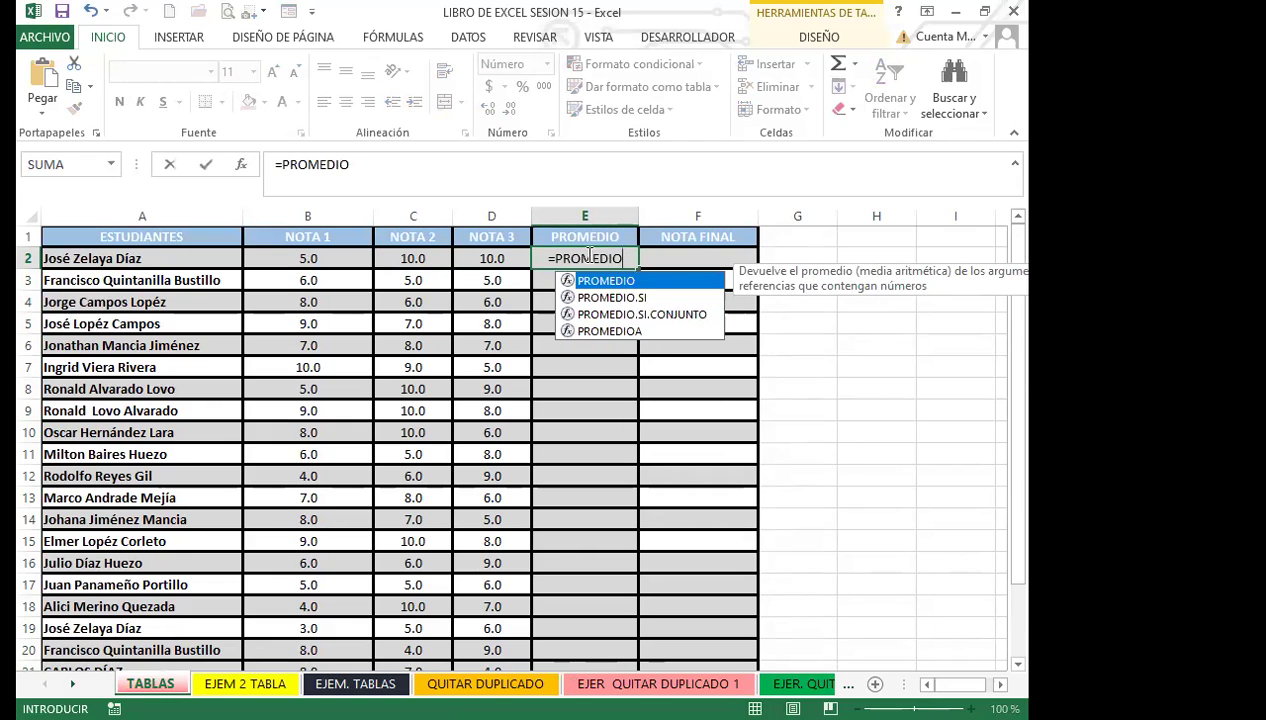
{"action": "type", "text": "("}
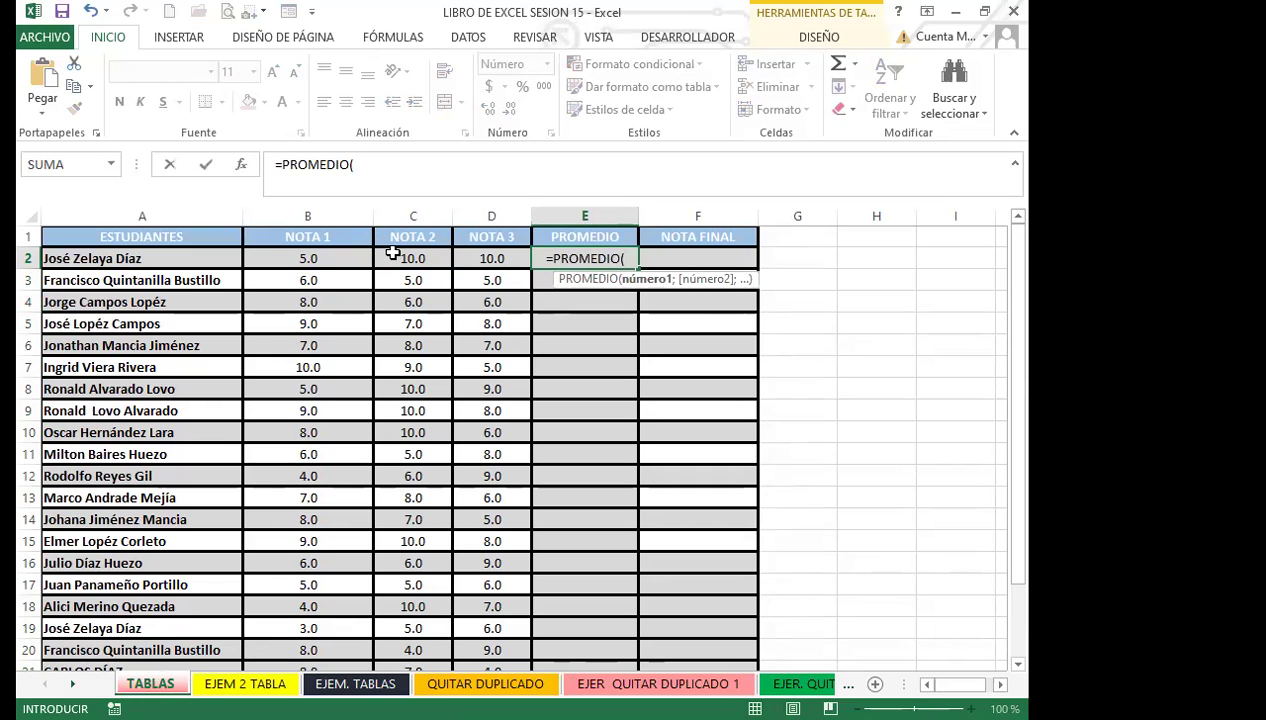
{"action": "type", "text": "B2:"}
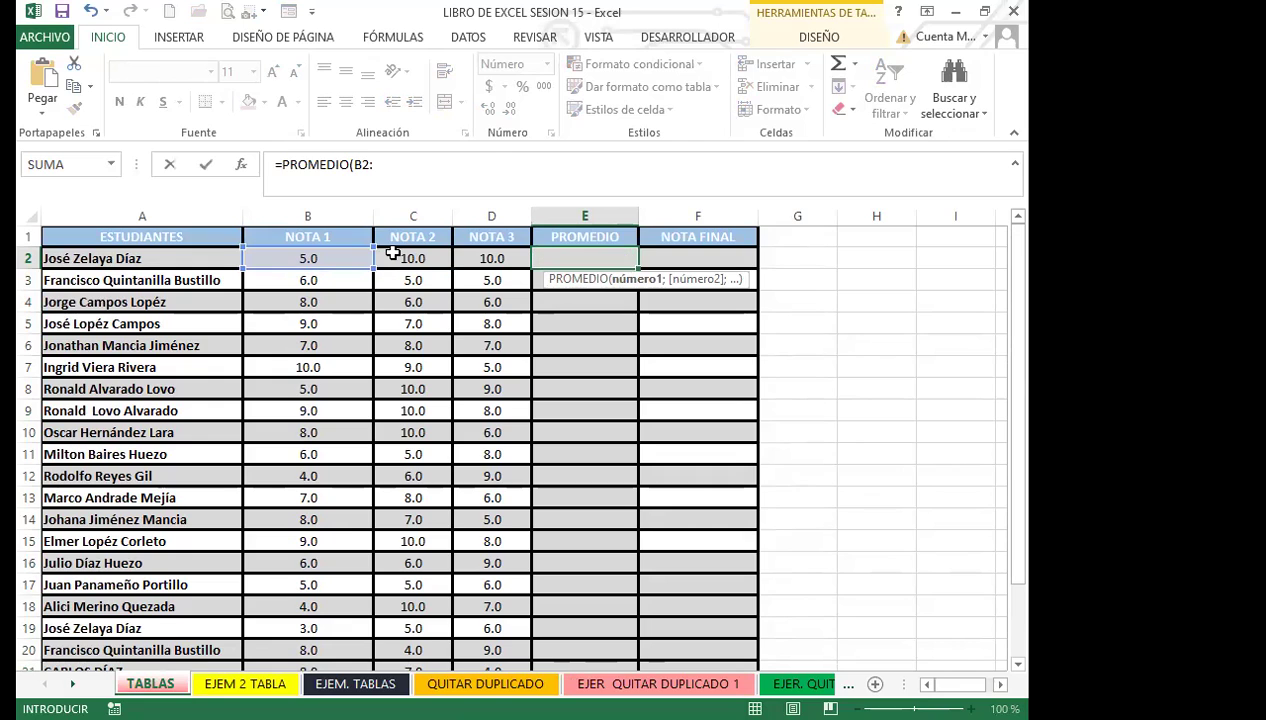
{"action": "type", "text": "D2"}
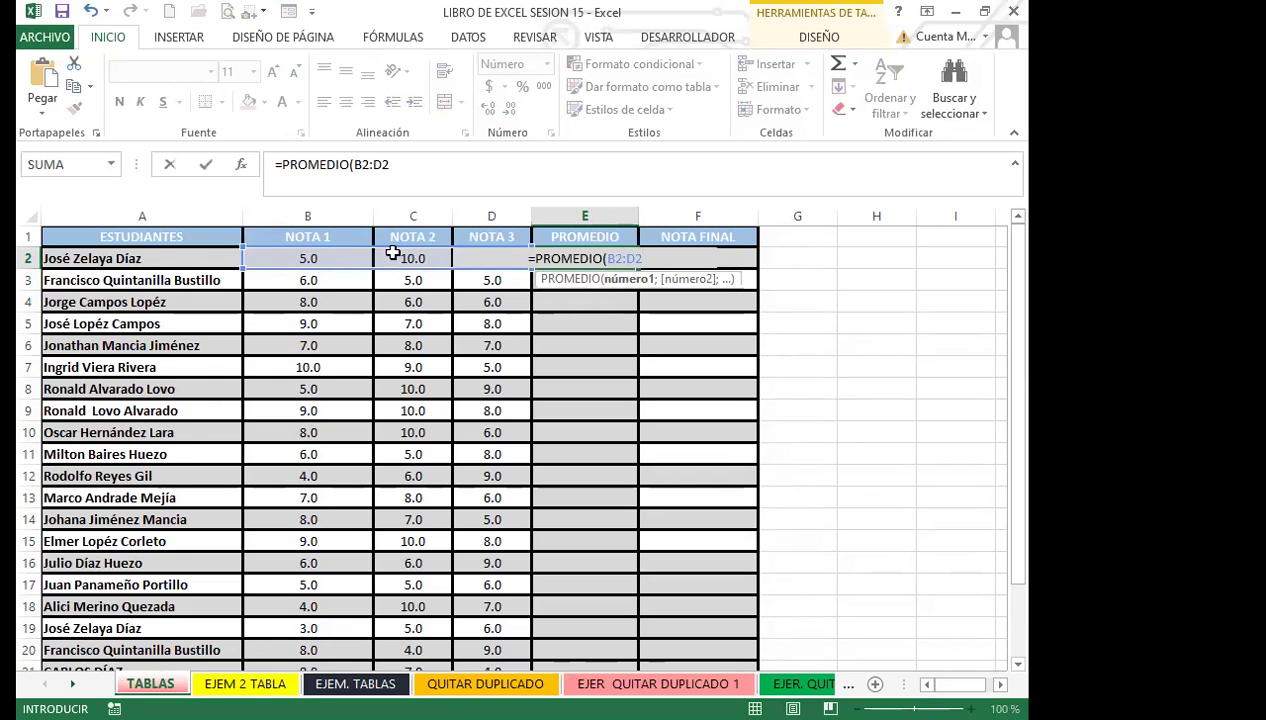
{"action": "type", "text": ")"}
{"action": "key", "text": "Return"}
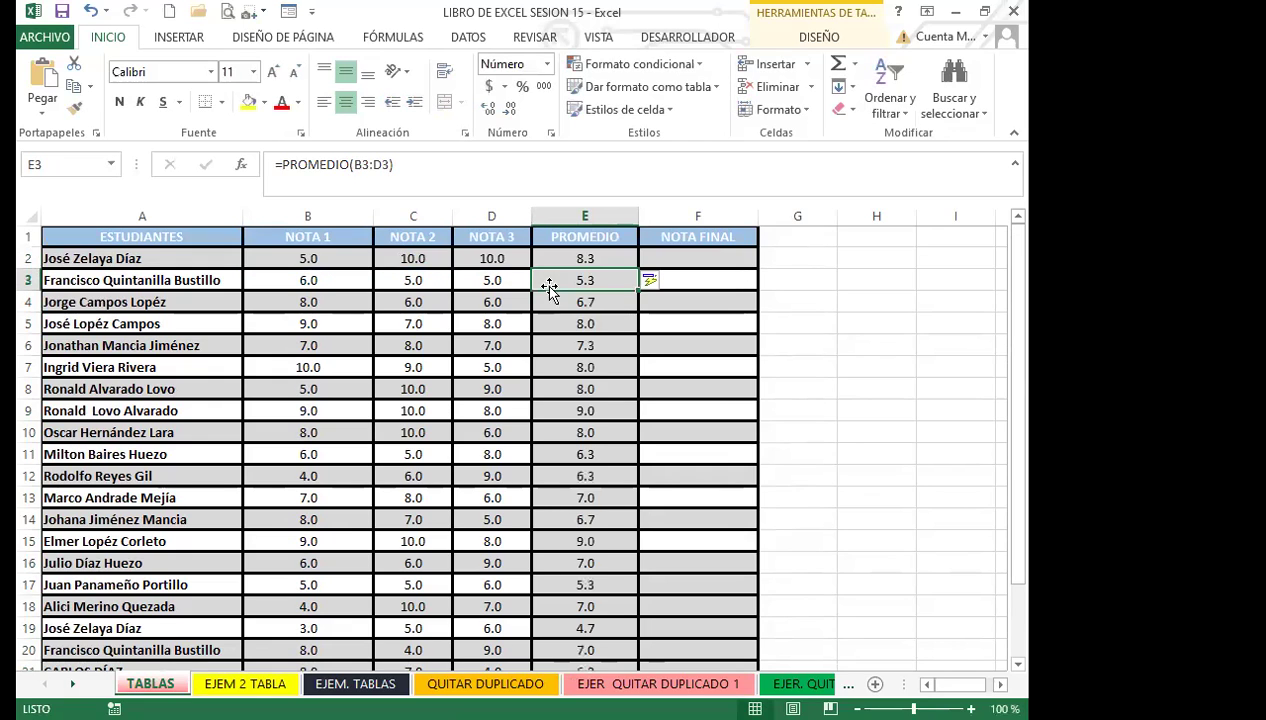
{"action": "scroll", "coordinate": [579, 432], "scroll_direction": "down", "scroll_amount": 2}
{"action": "scroll", "coordinate": [585, 400], "scroll_direction": "up", "scroll_amount": 2}
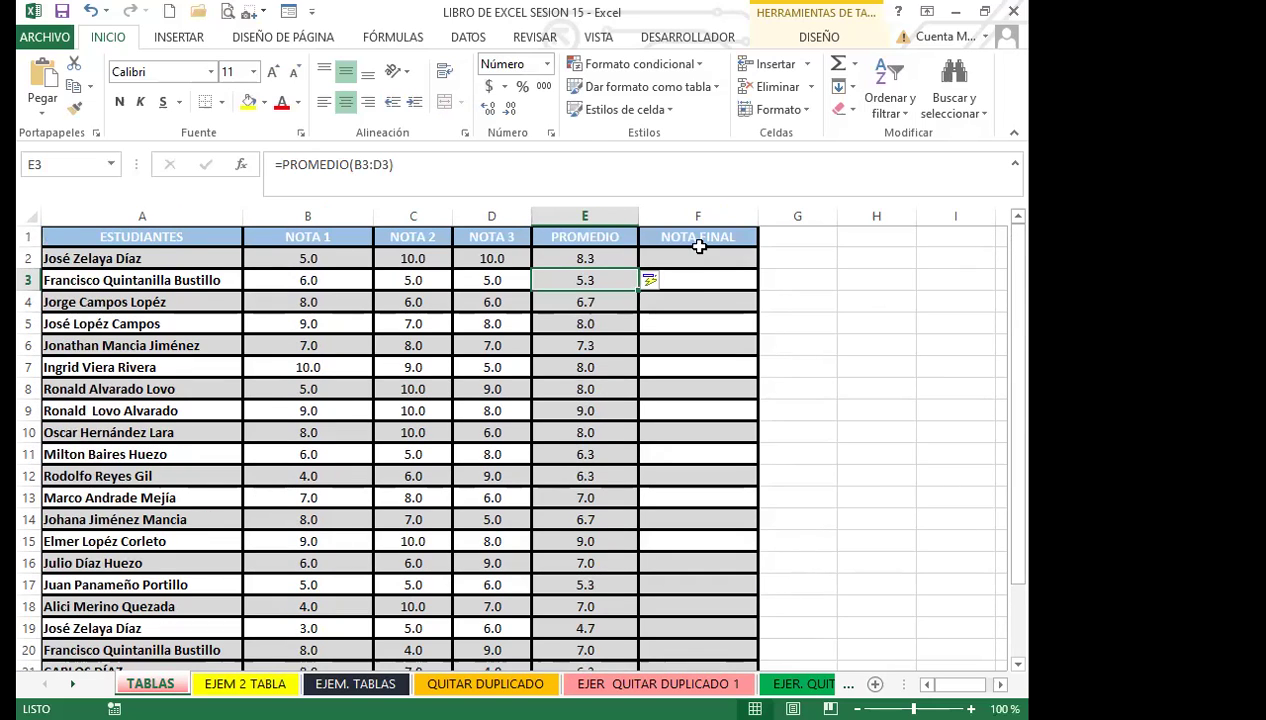
{"action": "left_click", "coordinate": [697, 243]}
Step: Enter =SI(E2>=6;"APROBADO";"REPROBADO") in F2, fixing the typos and the comma separator
{"action": "left_click", "coordinate": [695, 261]}
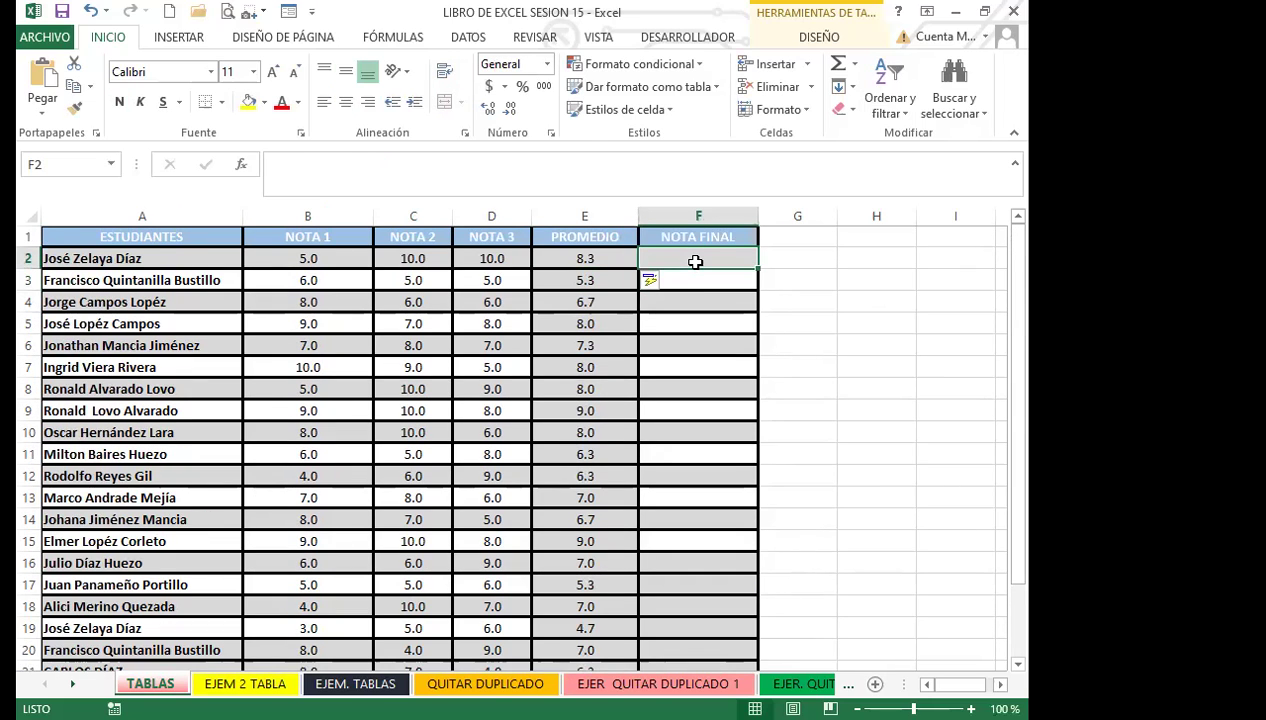
{"action": "type", "text": "="}
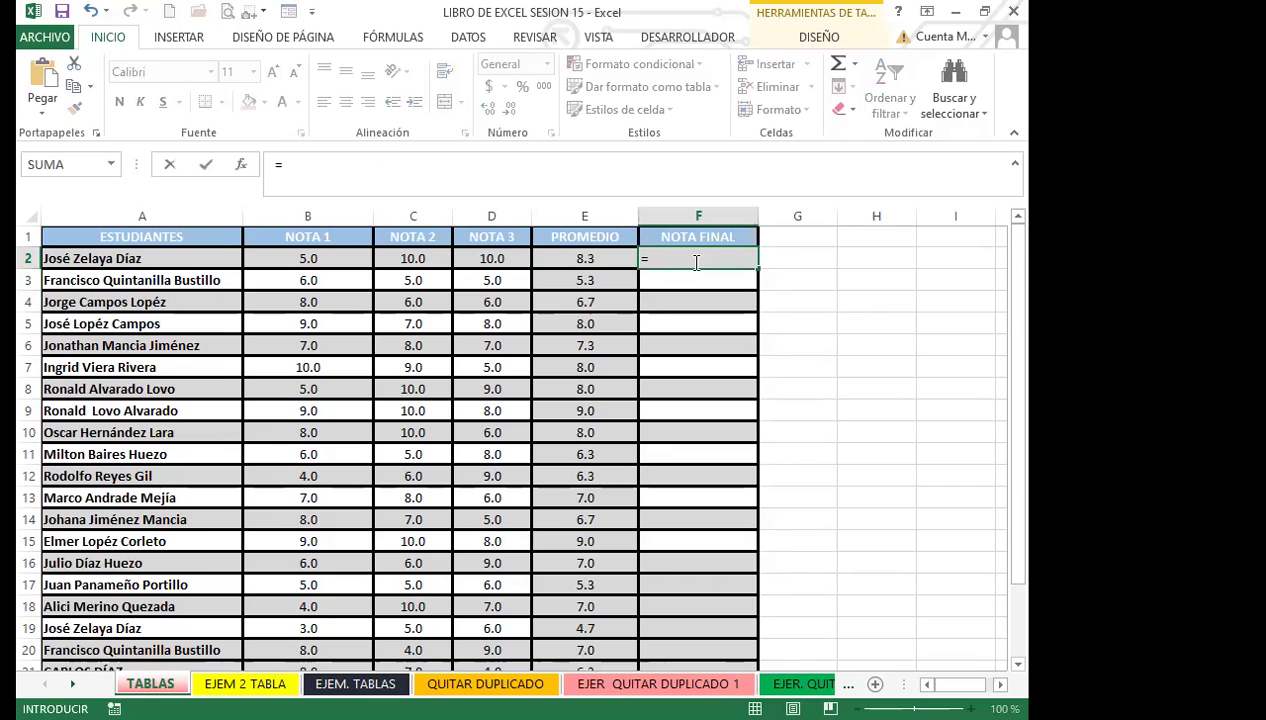
{"action": "type", "text": "SI"}
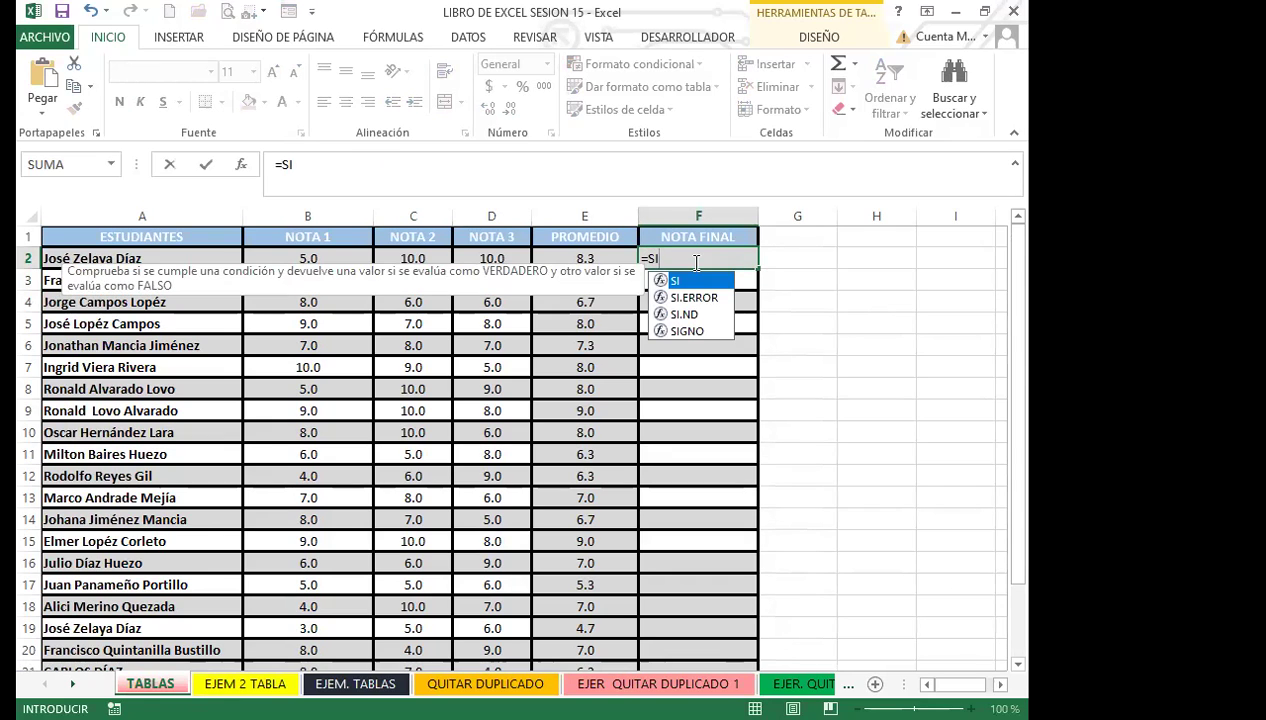
{"action": "type", "text": "("}
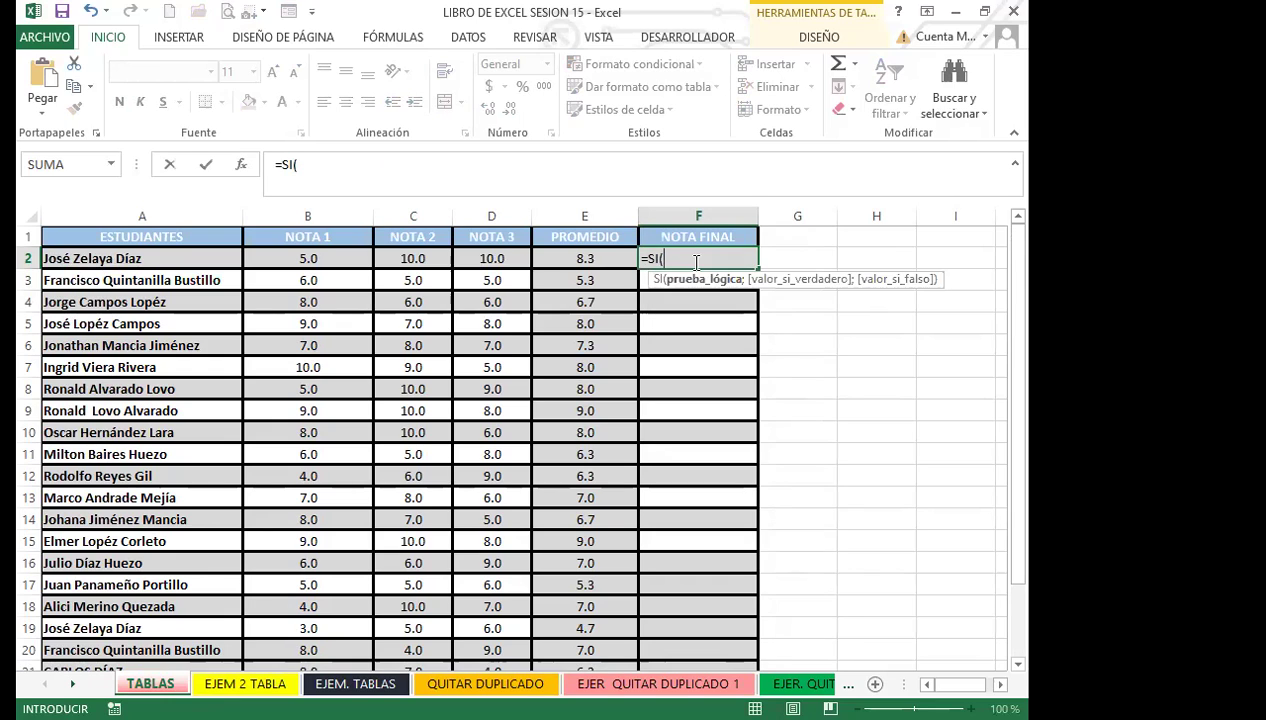
{"action": "type", "text": "3"}
{"action": "type", "text": "E"}
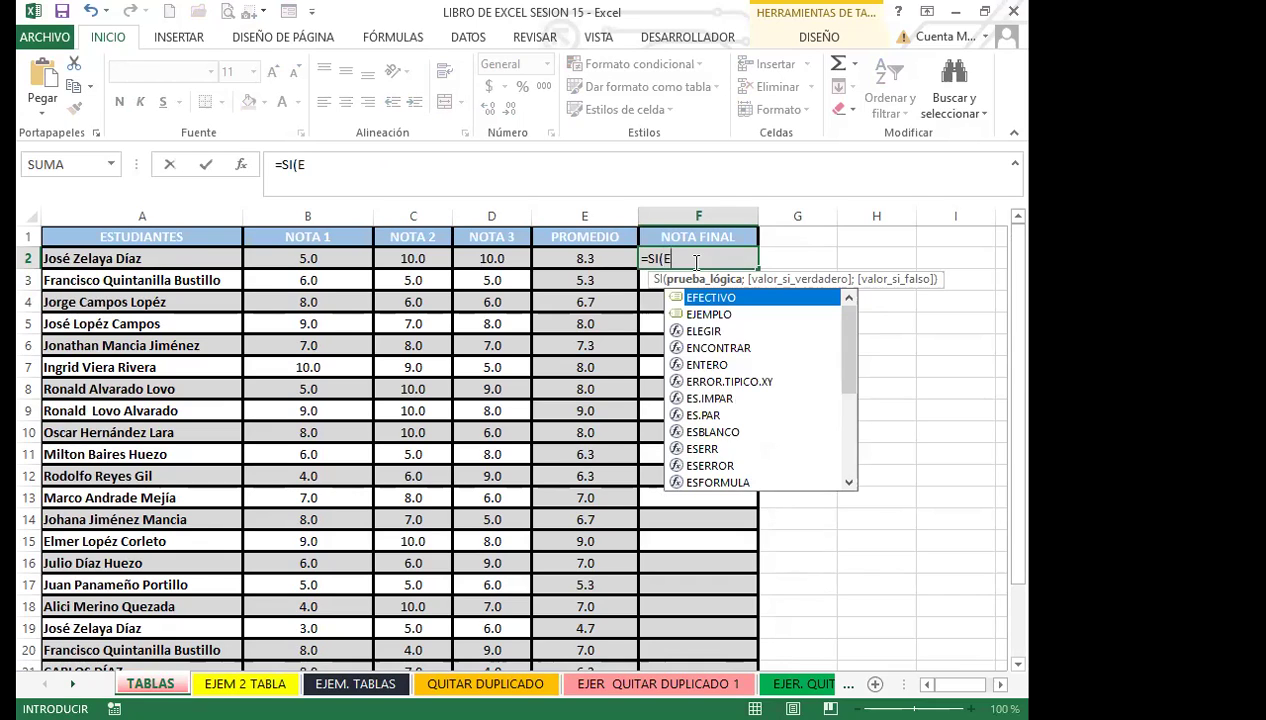
{"action": "type", "text": "2>=6"}
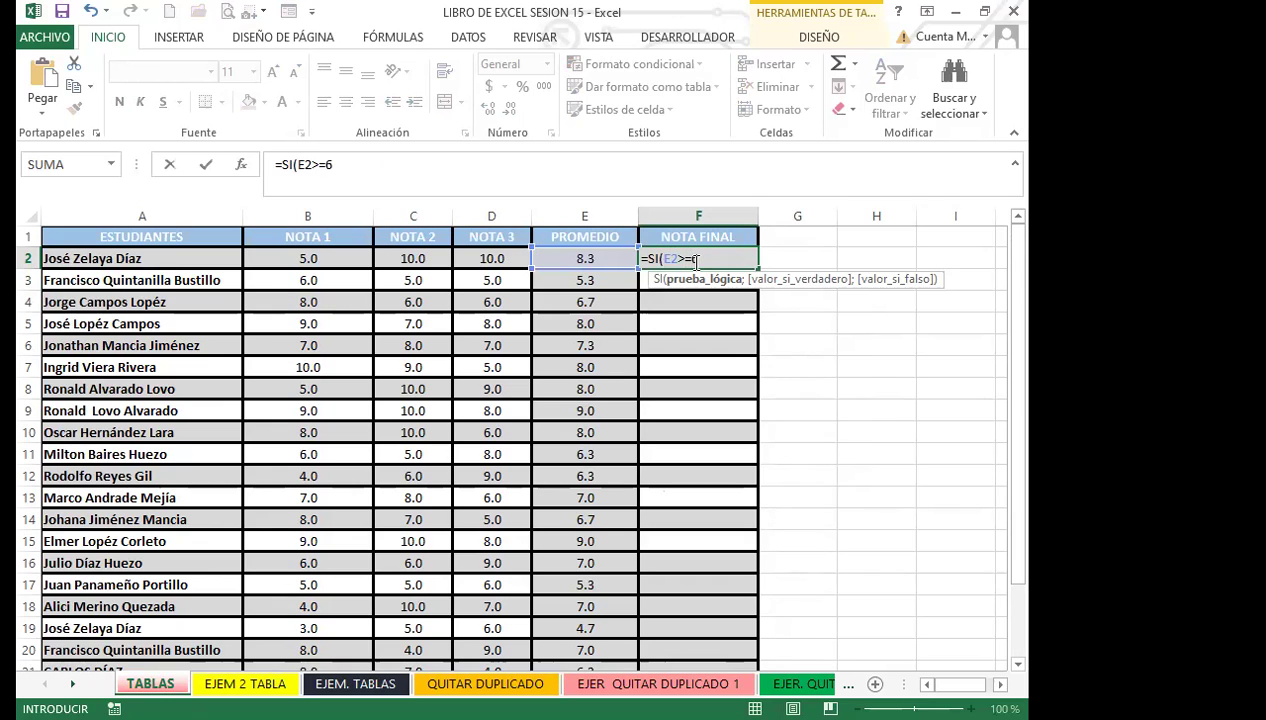
{"action": "type", "text": ",\"APROBADO"}
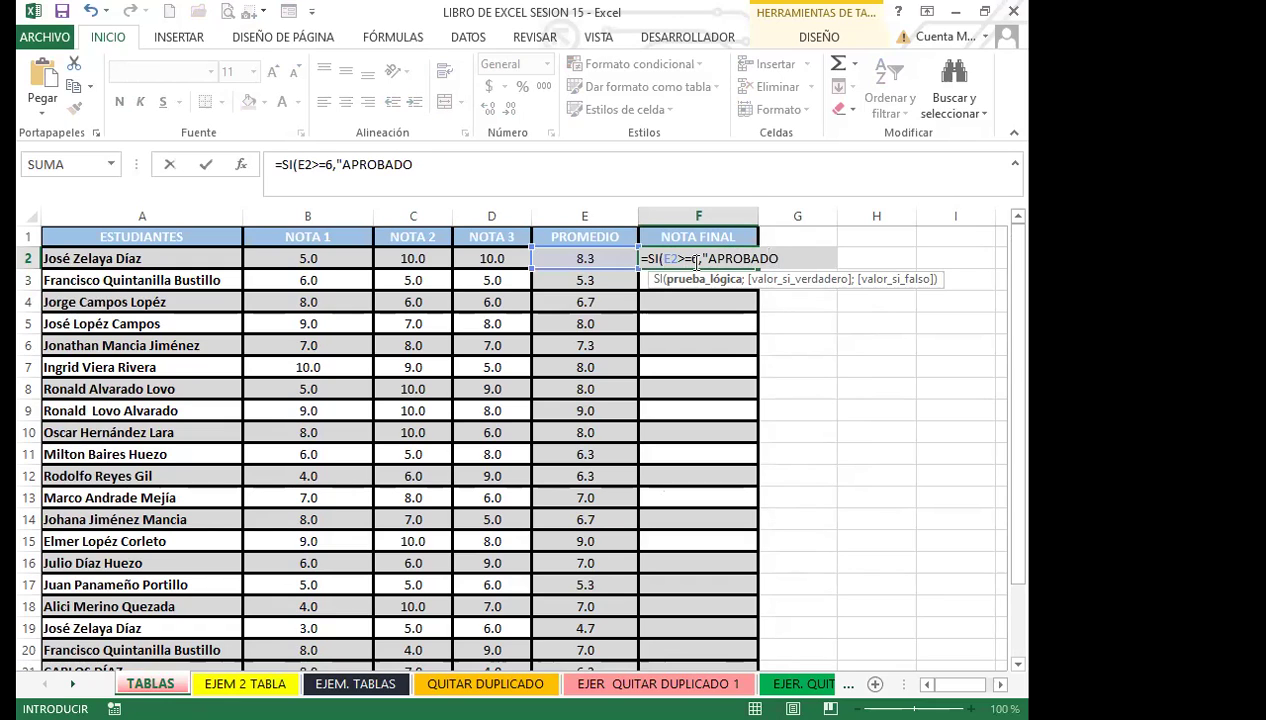
{"action": "type", "text": "\";"}
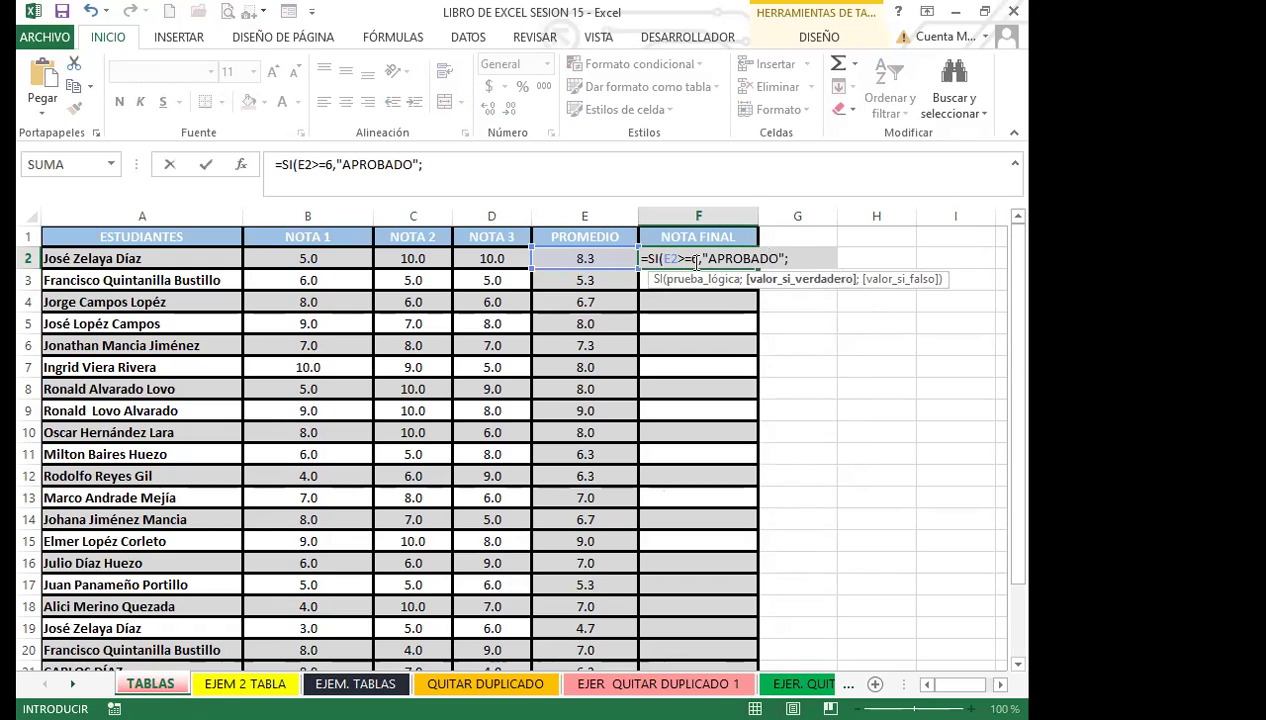
{"action": "type", "text": "\"RERTPO"}
{"action": "key", "text": "BackSpace"}
{"action": "key", "text": "BackSpace"}
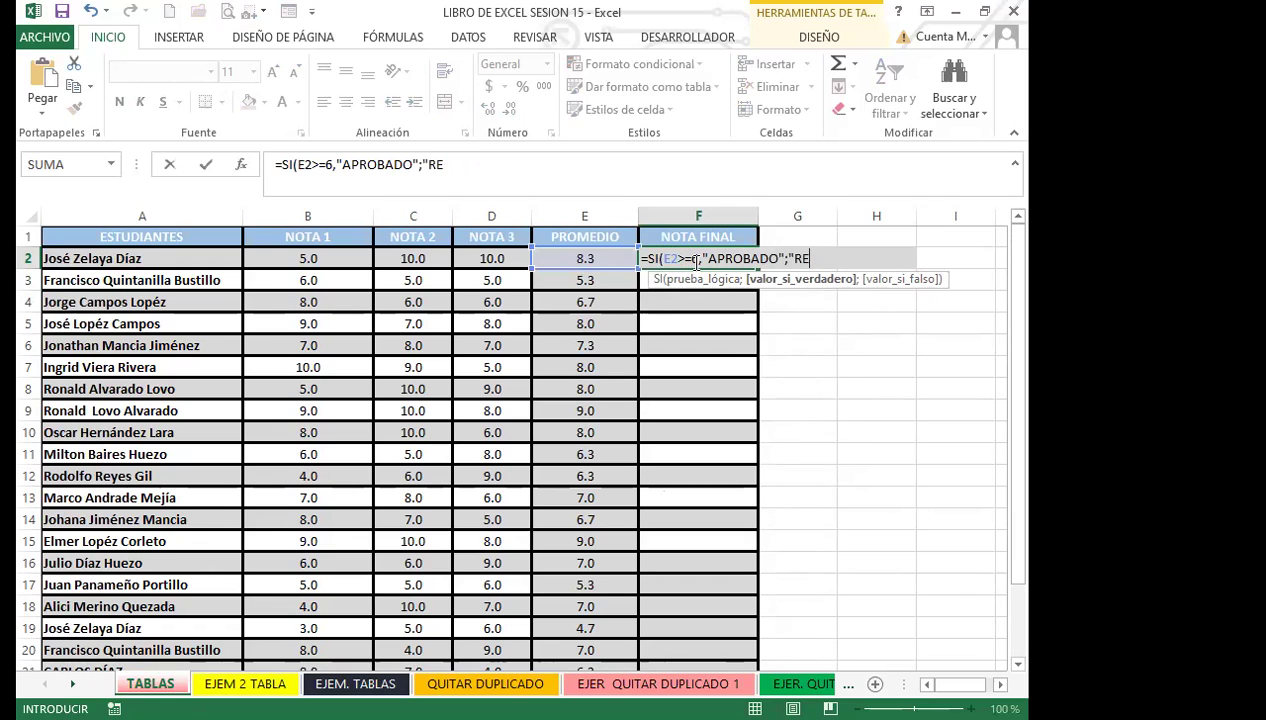
{"action": "type", "text": "PROBADO"}
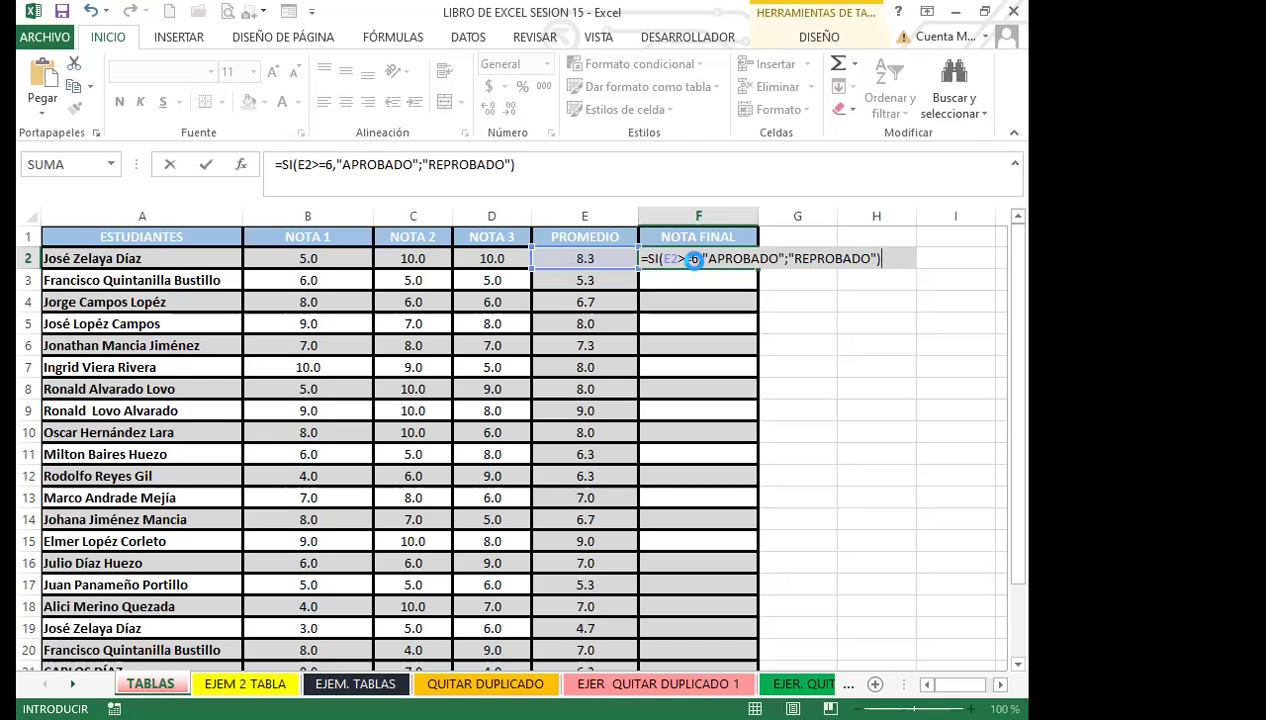
{"action": "key", "text": "Return"}
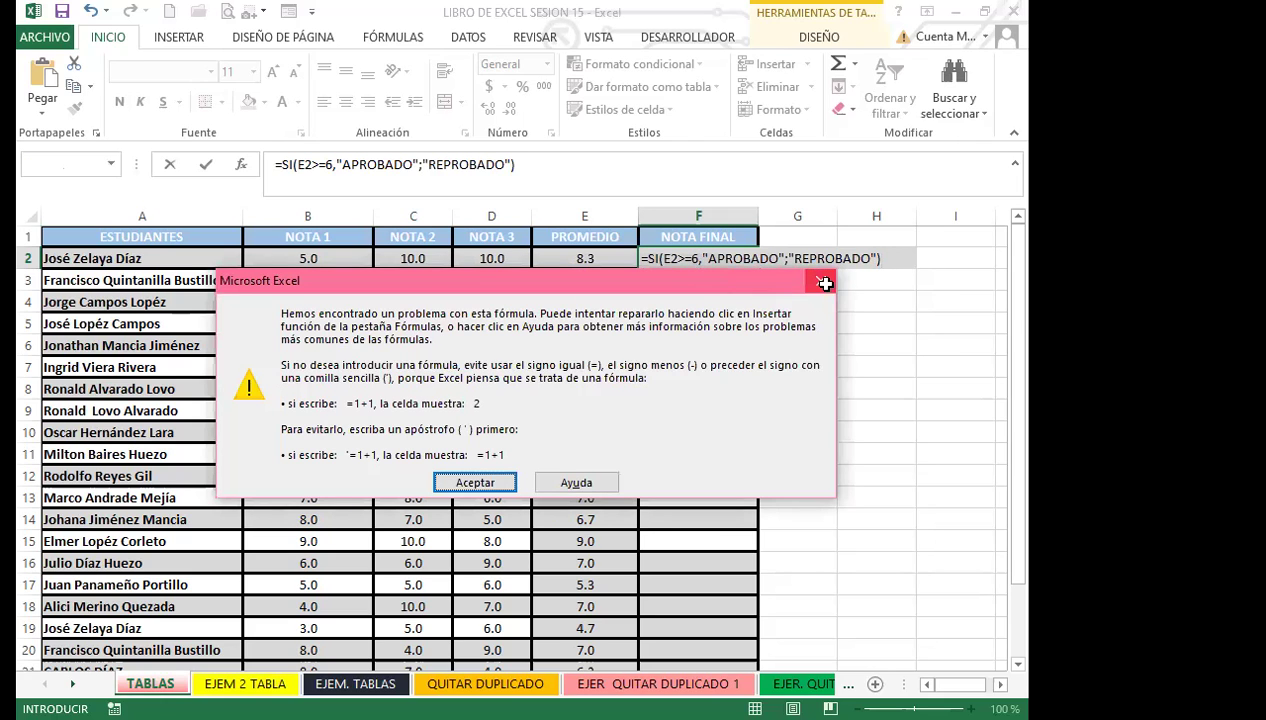
{"action": "left_click", "coordinate": [825, 284]}
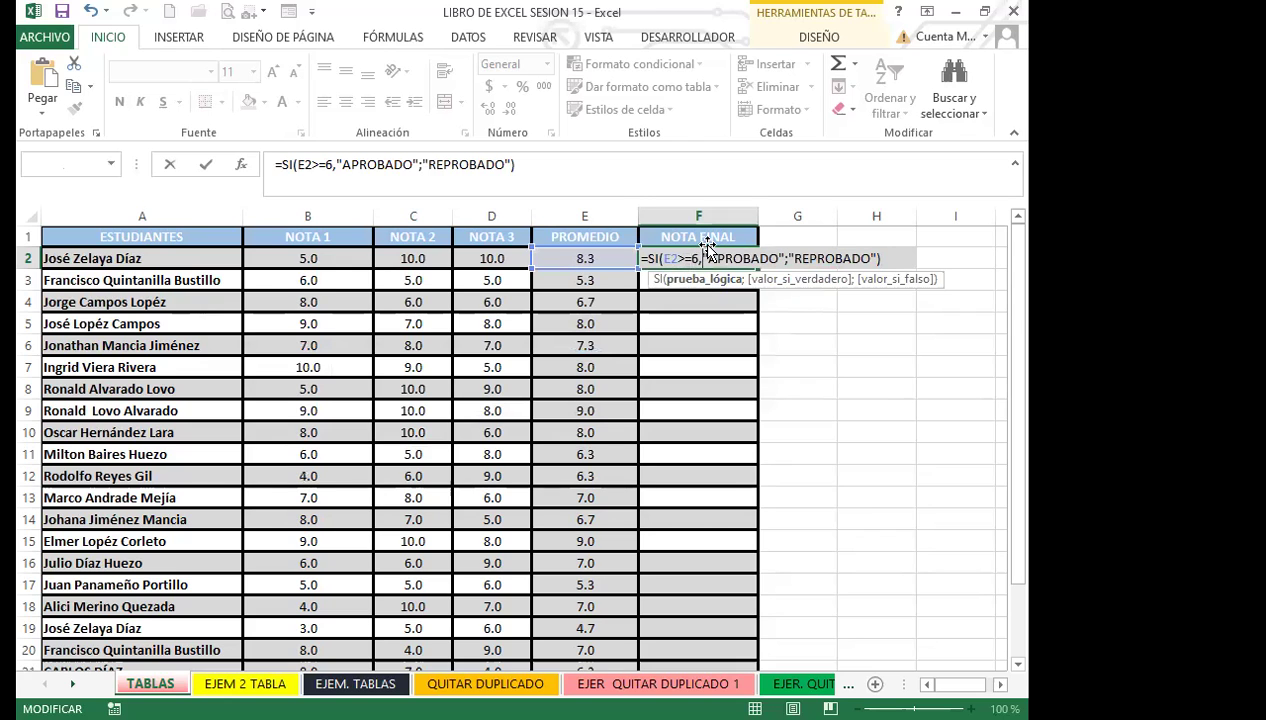
{"action": "key", "text": "BackSpace"}
{"action": "type", "text": ";"}
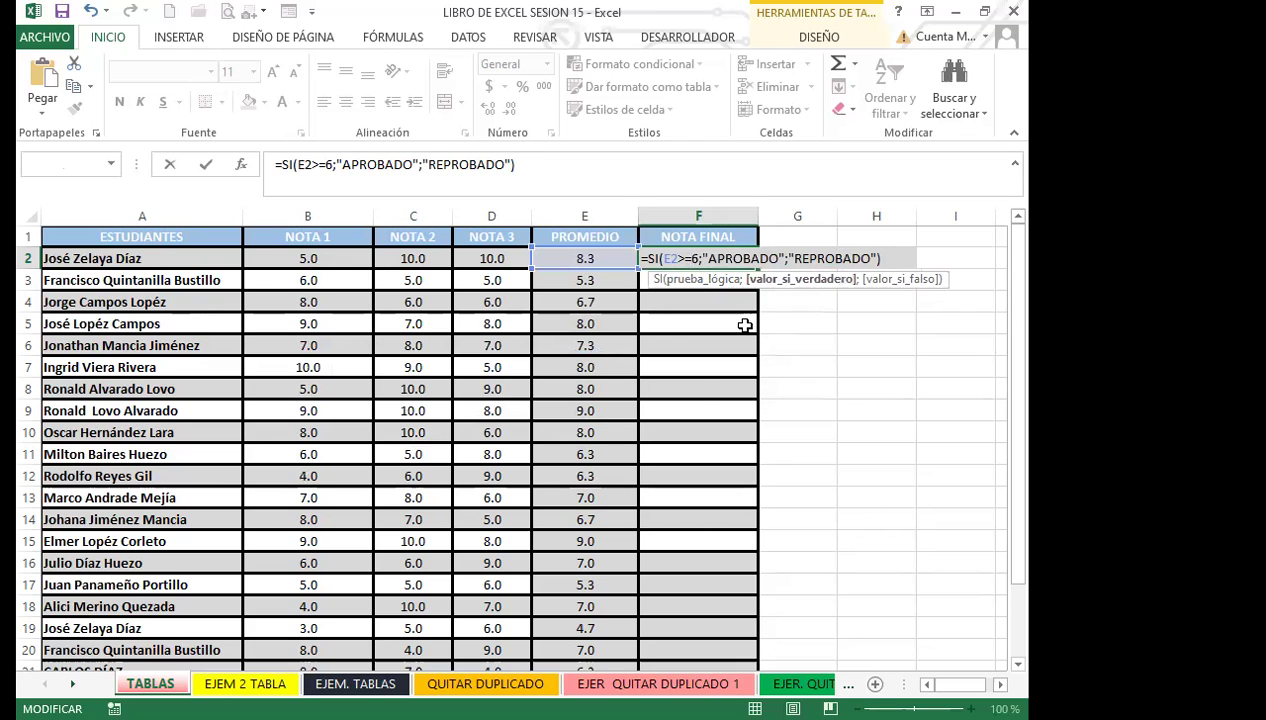
{"action": "key", "text": "Return"}
{"action": "scroll", "coordinate": [658, 486], "scroll_direction": "down", "scroll_amount": 2}
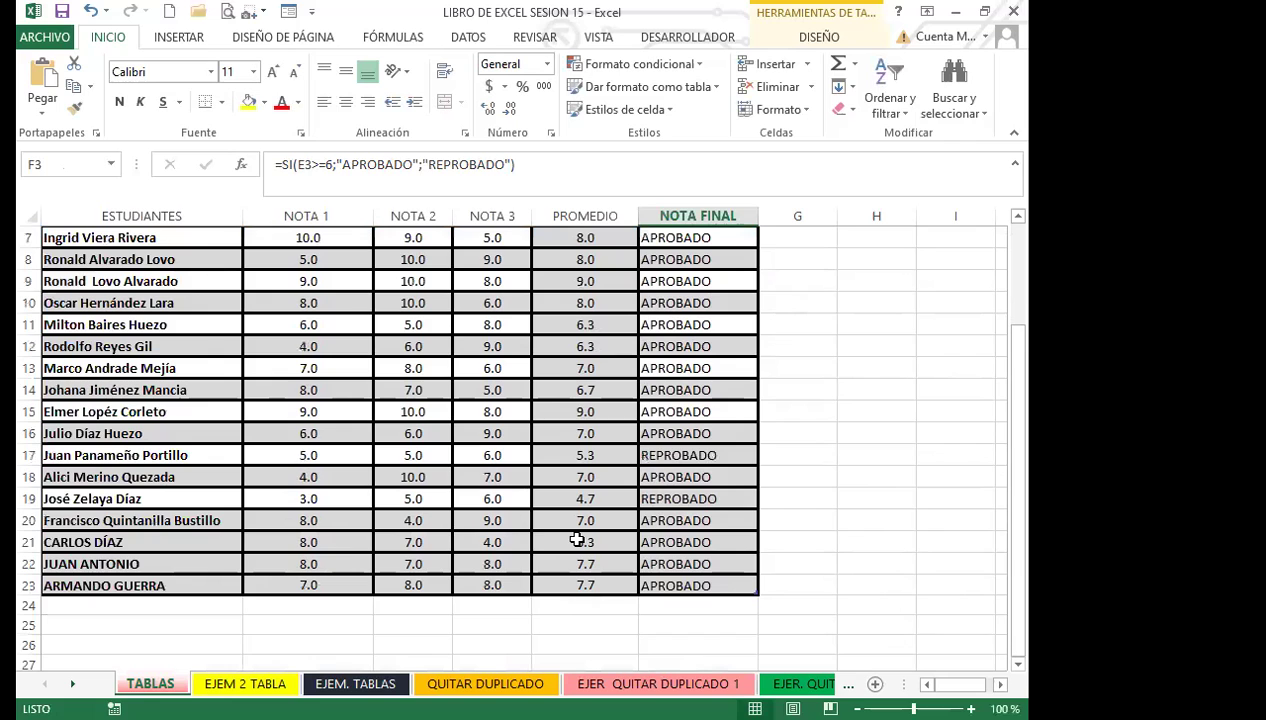
Step: Review the average formulas for rows 2, 3, 20, 21 and 22 and the row 3 pass/fail formula
{"action": "left_click", "coordinate": [565, 541]}
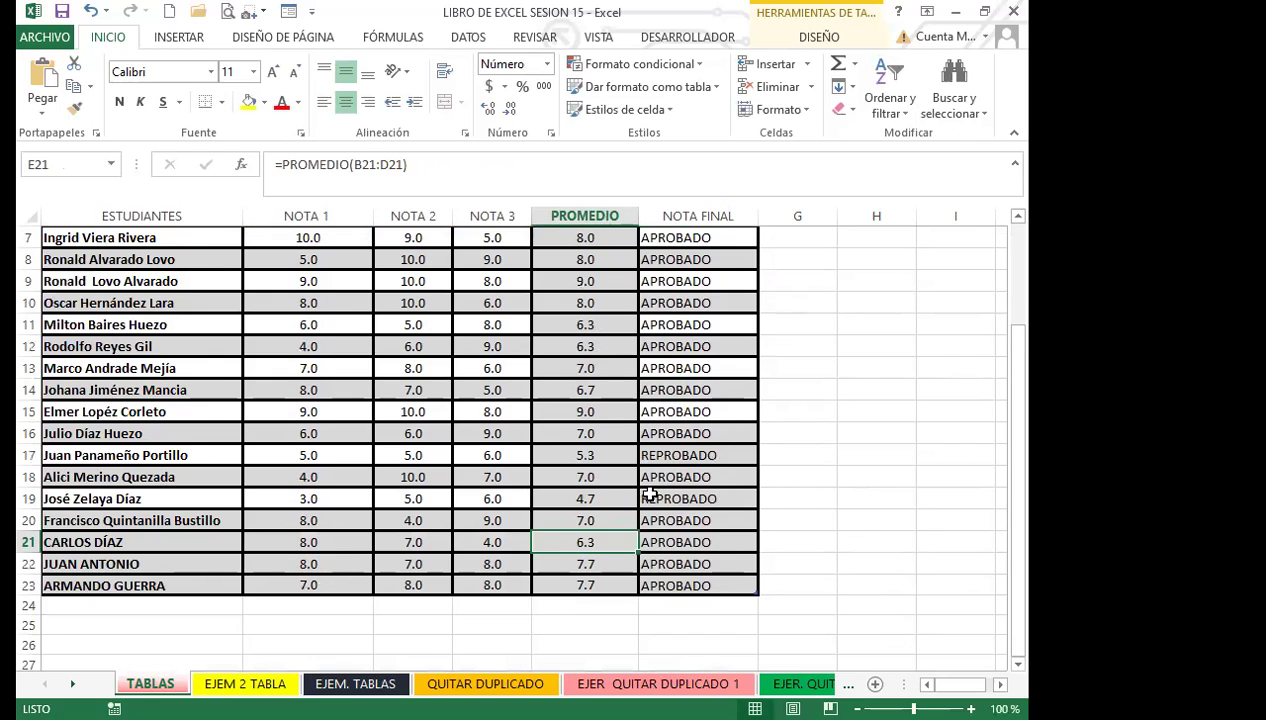
{"action": "scroll", "coordinate": [678, 488], "scroll_direction": "up", "scroll_amount": 2}
{"action": "left_click", "coordinate": [586, 260]}
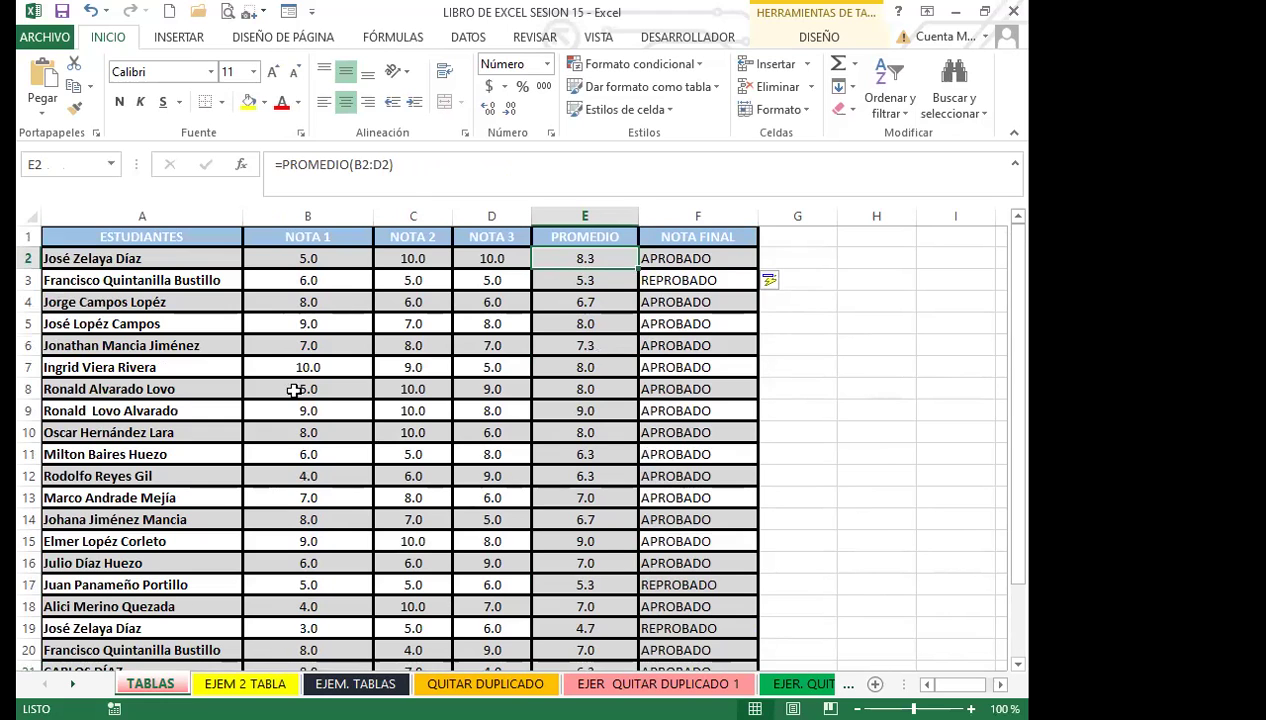
{"action": "scroll", "coordinate": [374, 509], "scroll_direction": "down", "scroll_amount": 3}
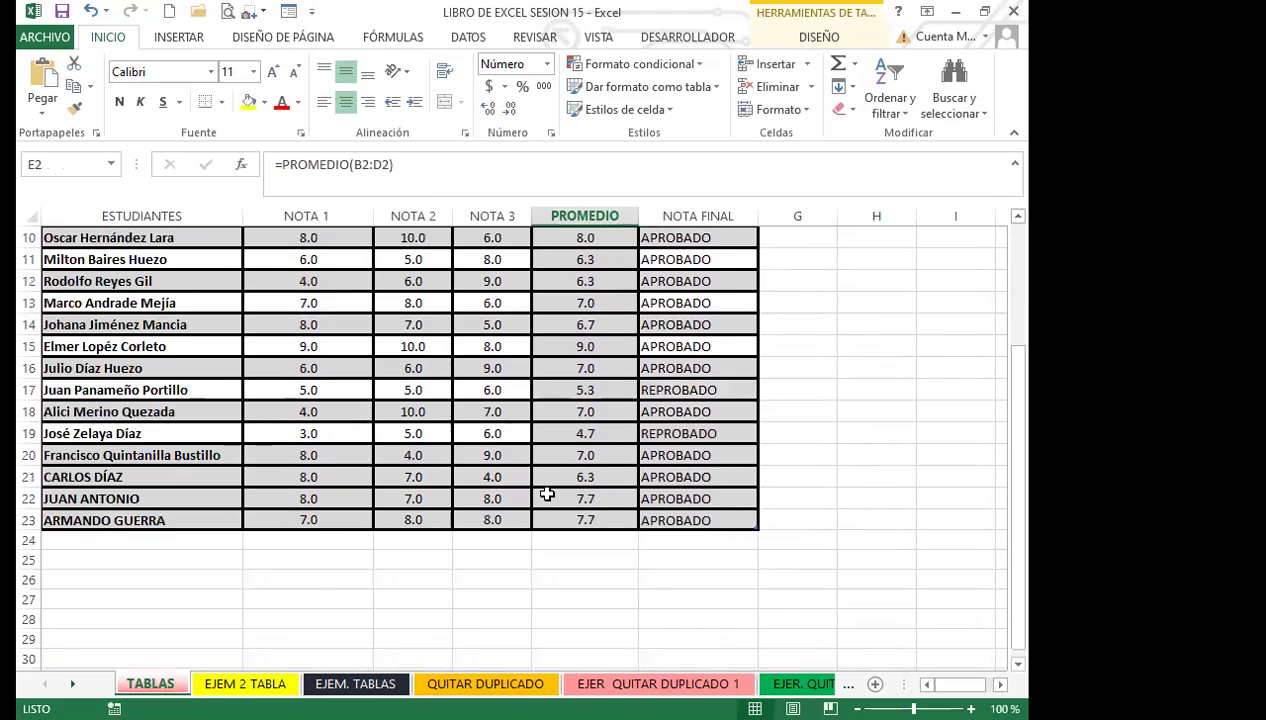
{"action": "left_click", "coordinate": [548, 496]}
{"action": "scroll", "coordinate": [577, 461], "scroll_direction": "up", "scroll_amount": 3}
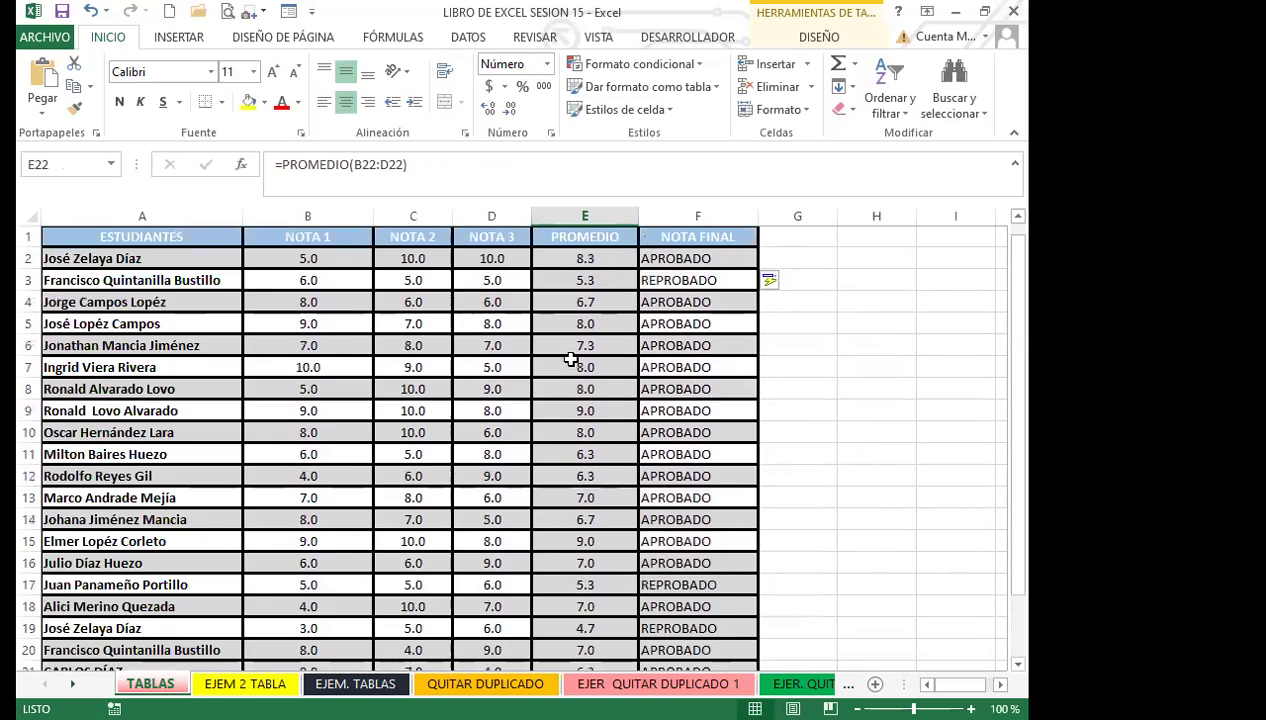
{"action": "left_click", "coordinate": [585, 281]}
{"action": "left_click", "coordinate": [657, 281]}
{"action": "left_click", "coordinate": [565, 283]}
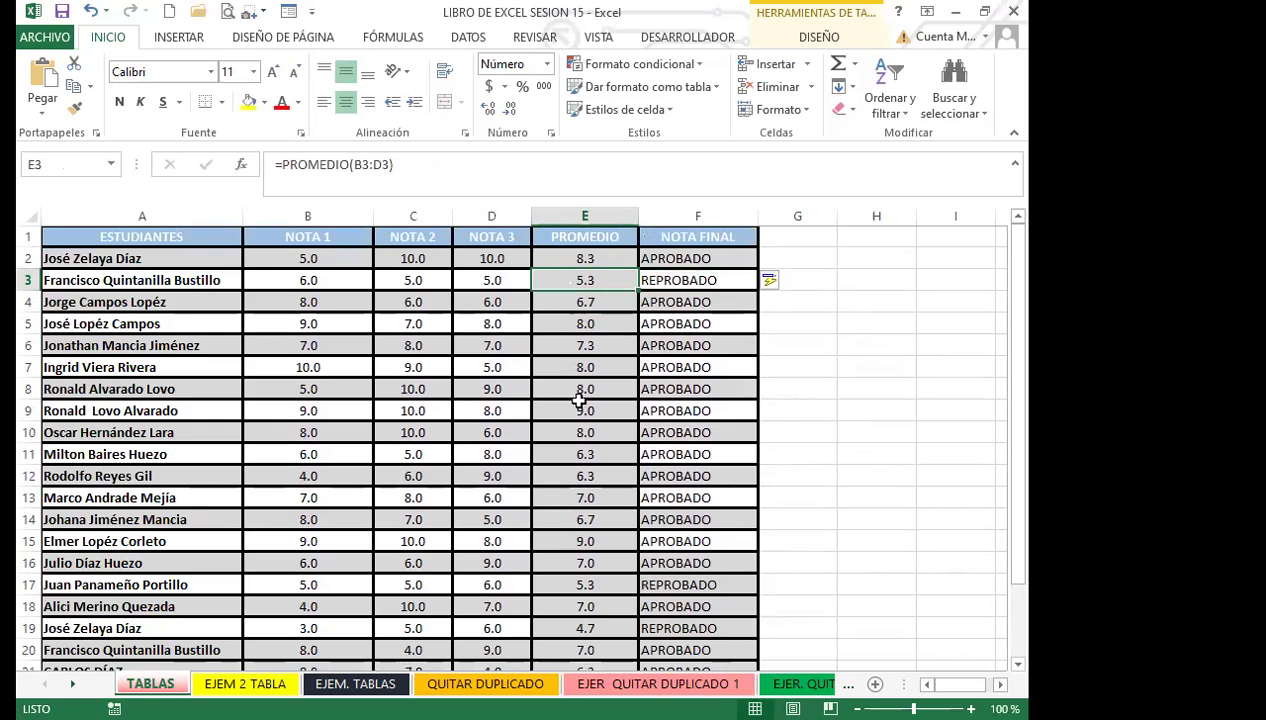
{"action": "scroll", "coordinate": [580, 490], "scroll_direction": "down", "scroll_amount": 3}
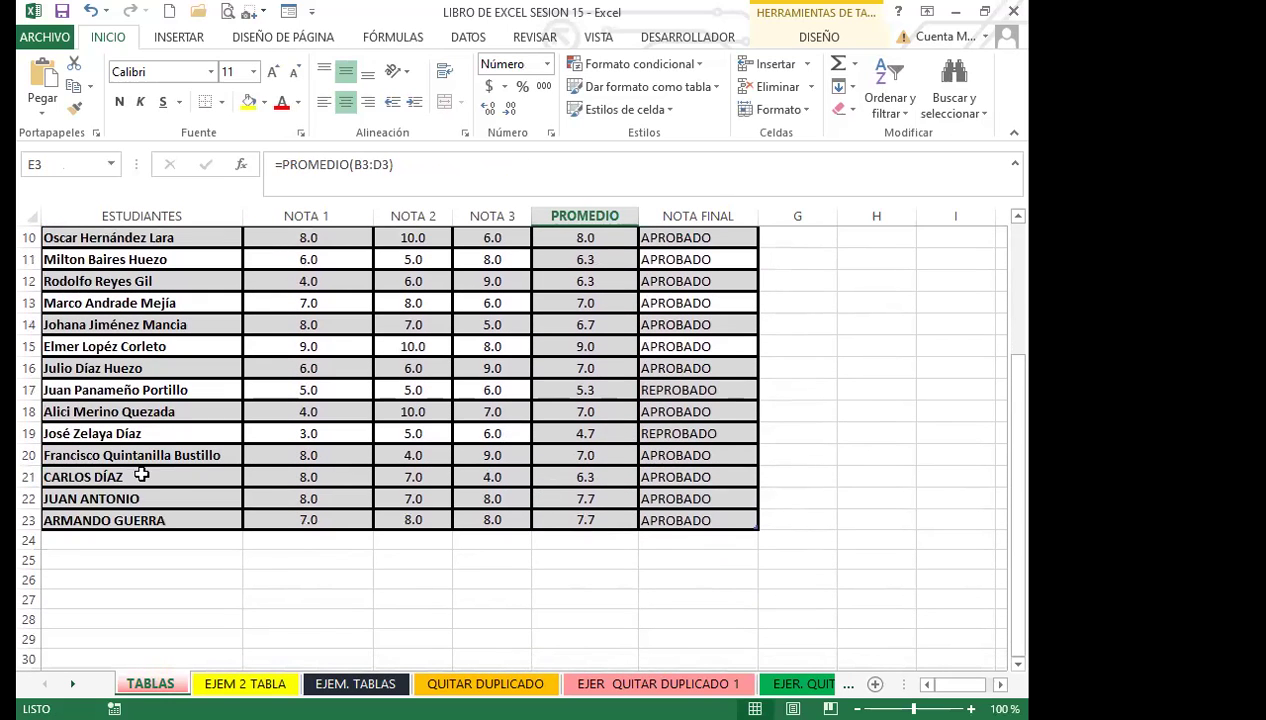
{"action": "left_click", "coordinate": [561, 453]}
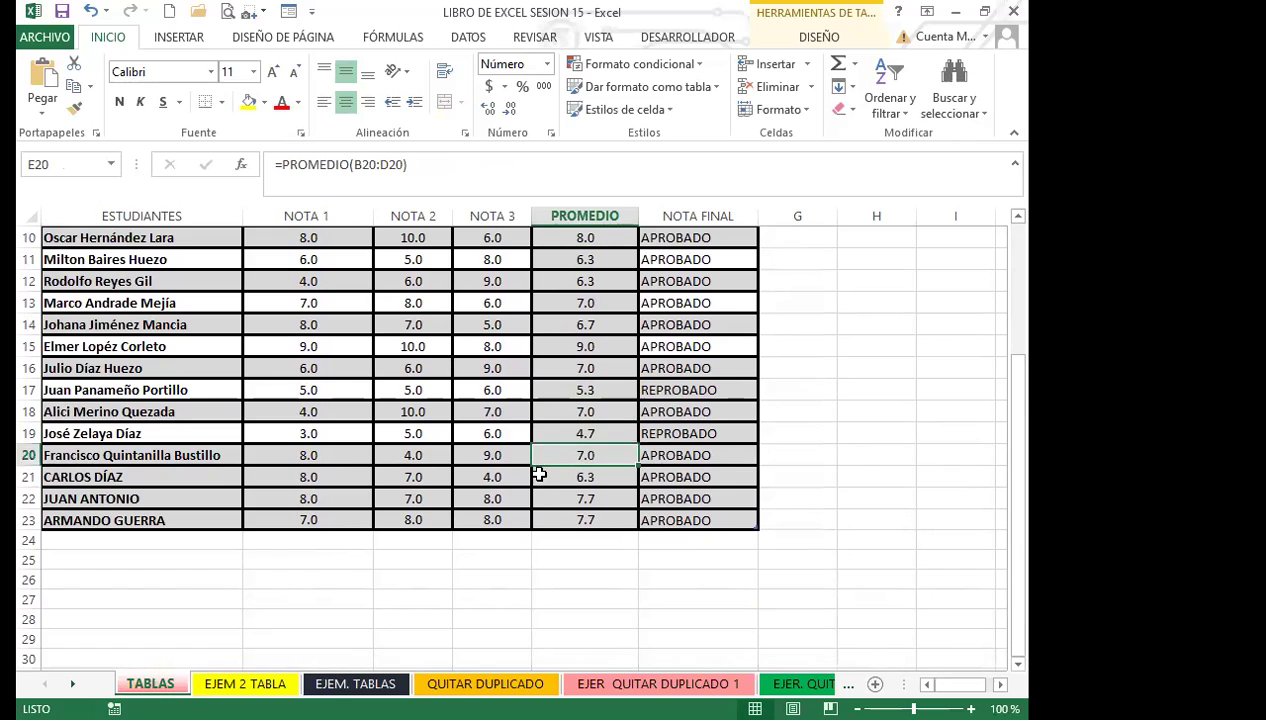
{"action": "left_click", "coordinate": [572, 477]}
Step: Try 4 in row 20's NOTA 3 cell, then enter 8 for an average of 6.7 and APROBADO
{"action": "left_click", "coordinate": [476, 456]}
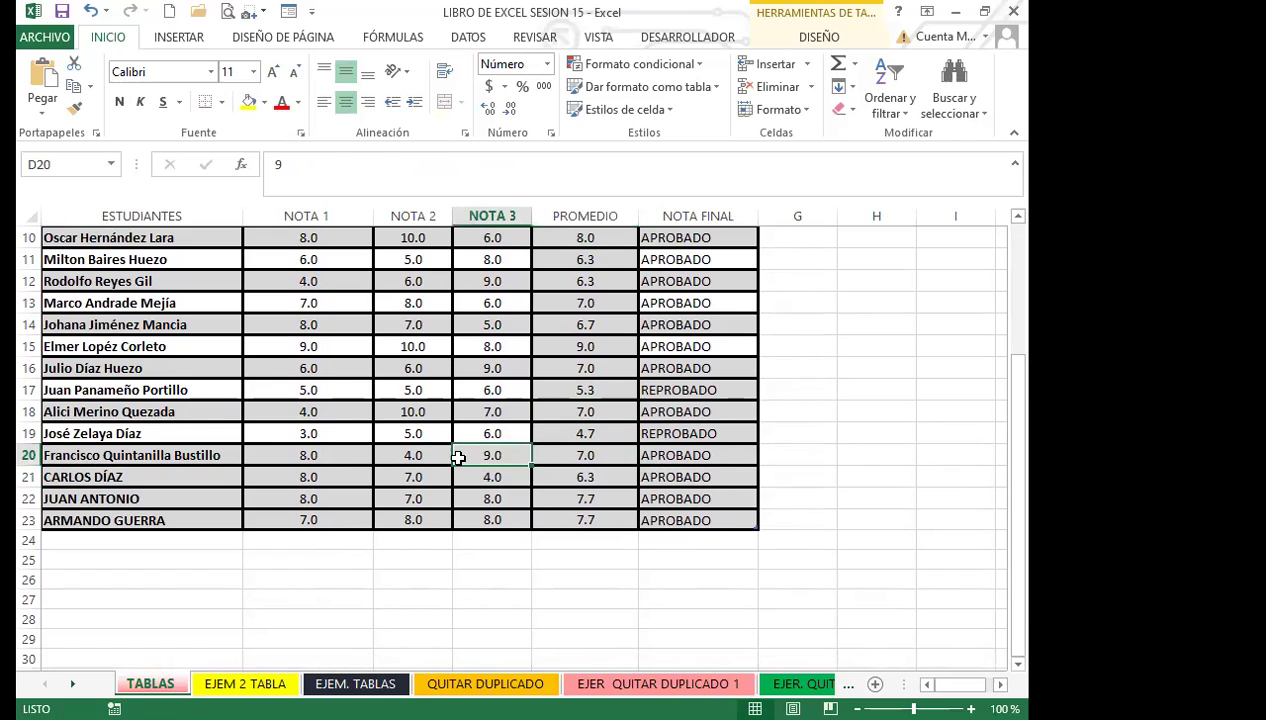
{"action": "type", "text": "4"}
{"action": "left_click", "coordinate": [560, 449]}
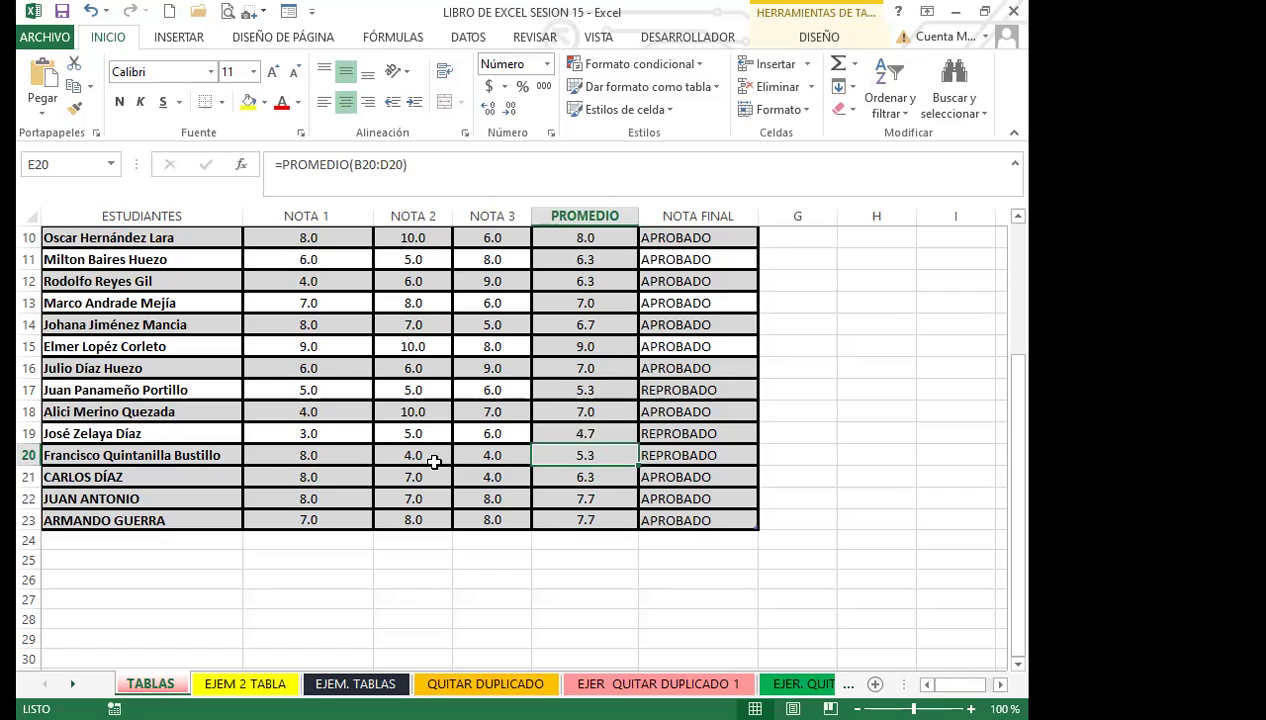
{"action": "left_click", "coordinate": [509, 456]}
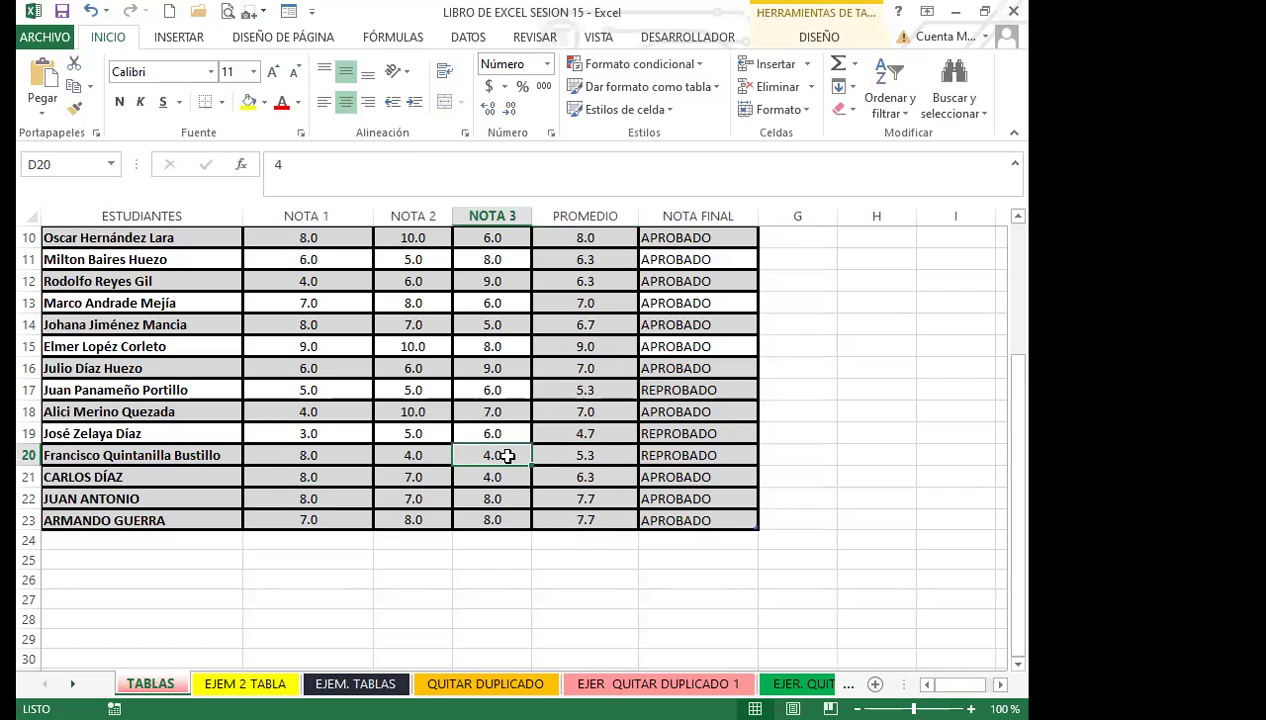
{"action": "type", "text": "8"}
{"action": "left_click", "coordinate": [487, 479]}
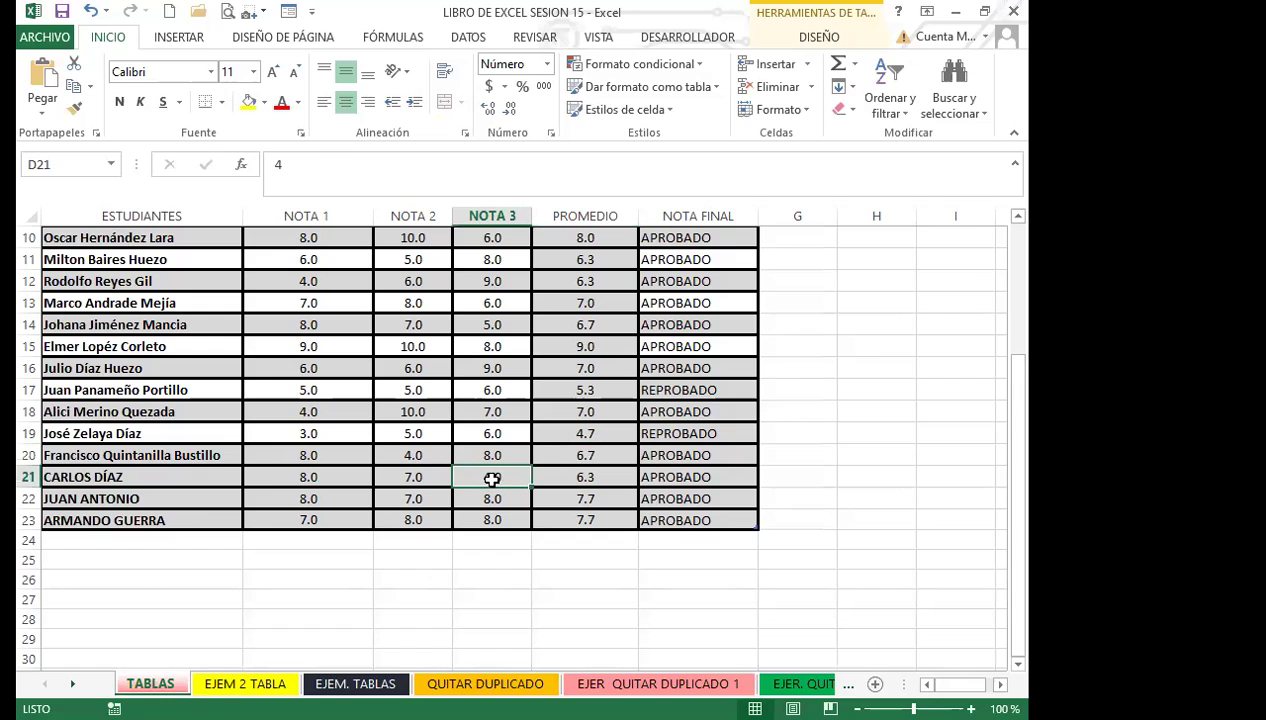
{"action": "scroll", "coordinate": [492, 480], "scroll_direction": "up", "scroll_amount": 3}
Step: Inspect the E2 average, row 20, and the pass/fail formulas in F21 and F23
{"action": "left_click", "coordinate": [588, 258]}
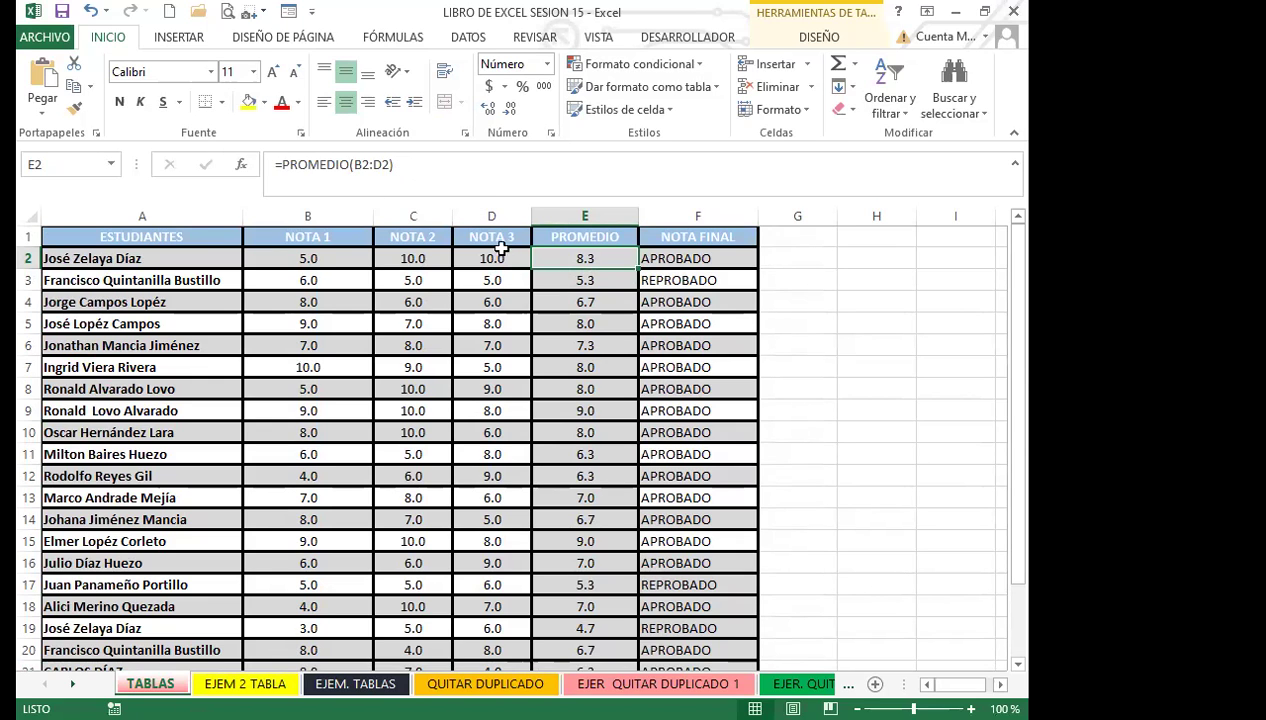
{"action": "scroll", "coordinate": [581, 500], "scroll_direction": "down", "scroll_amount": 3}
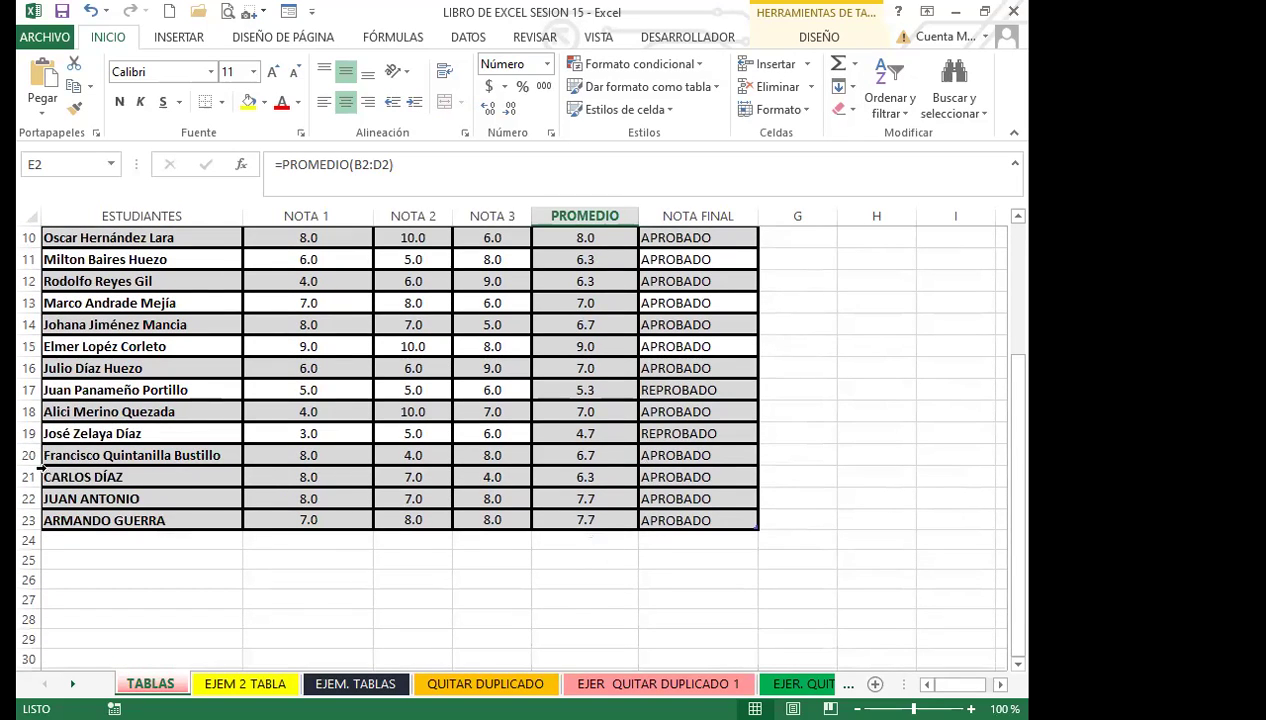
{"action": "left_click", "coordinate": [29, 455]}
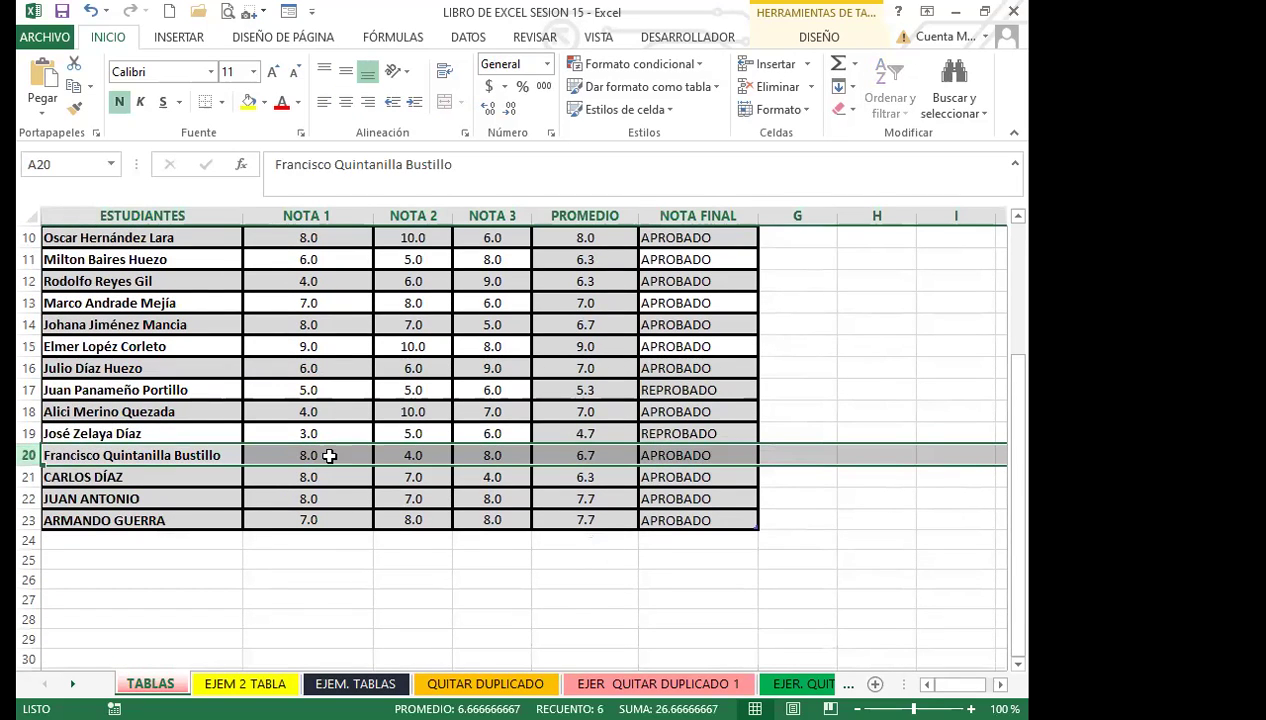
{"action": "left_click", "coordinate": [682, 480]}
{"action": "left_click", "coordinate": [666, 522]}
{"action": "scroll", "coordinate": [664, 480], "scroll_direction": "up", "scroll_amount": 3}
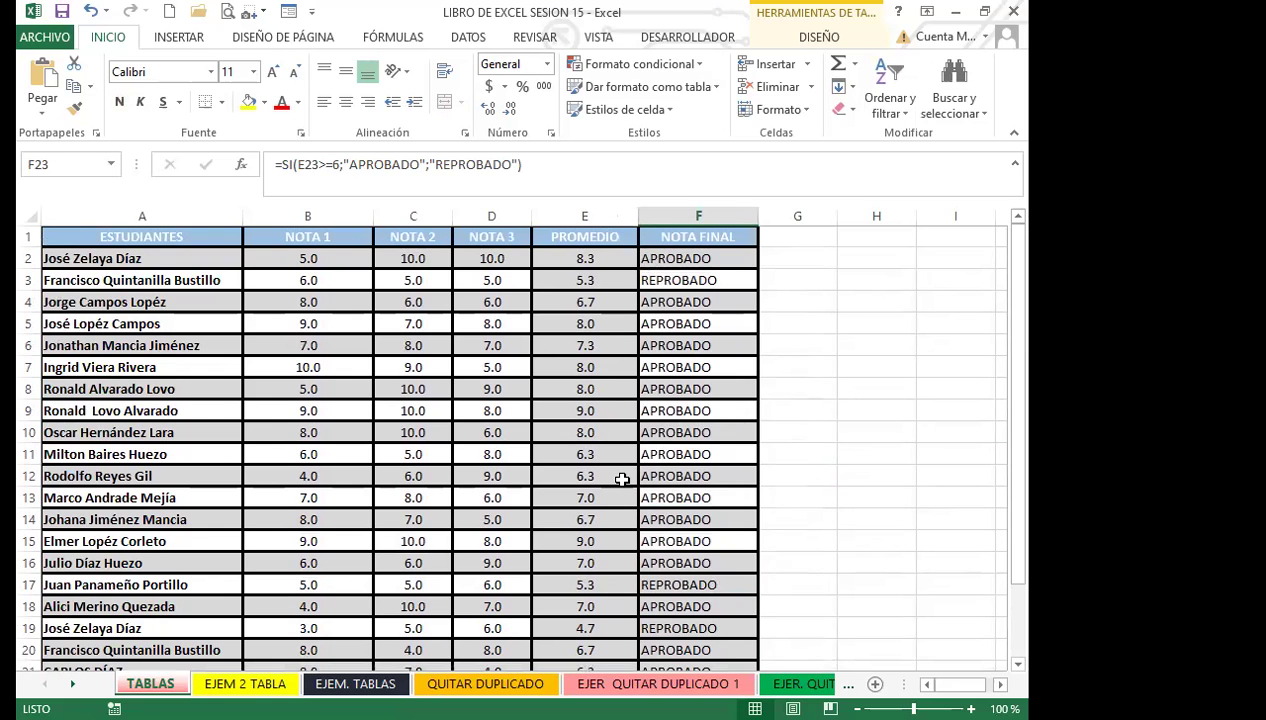
{"action": "scroll", "coordinate": [621, 479], "scroll_direction": "down", "scroll_amount": 2}
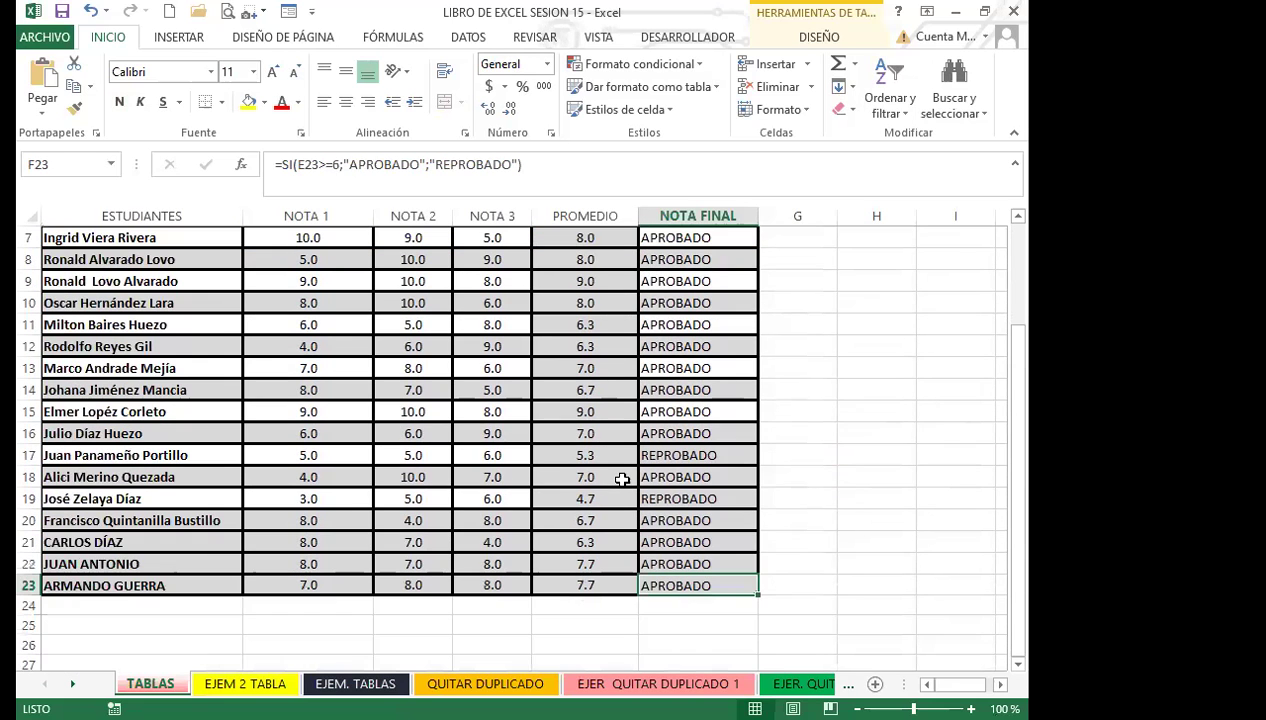
{"action": "scroll", "coordinate": [621, 479], "scroll_direction": "up", "scroll_amount": 2}
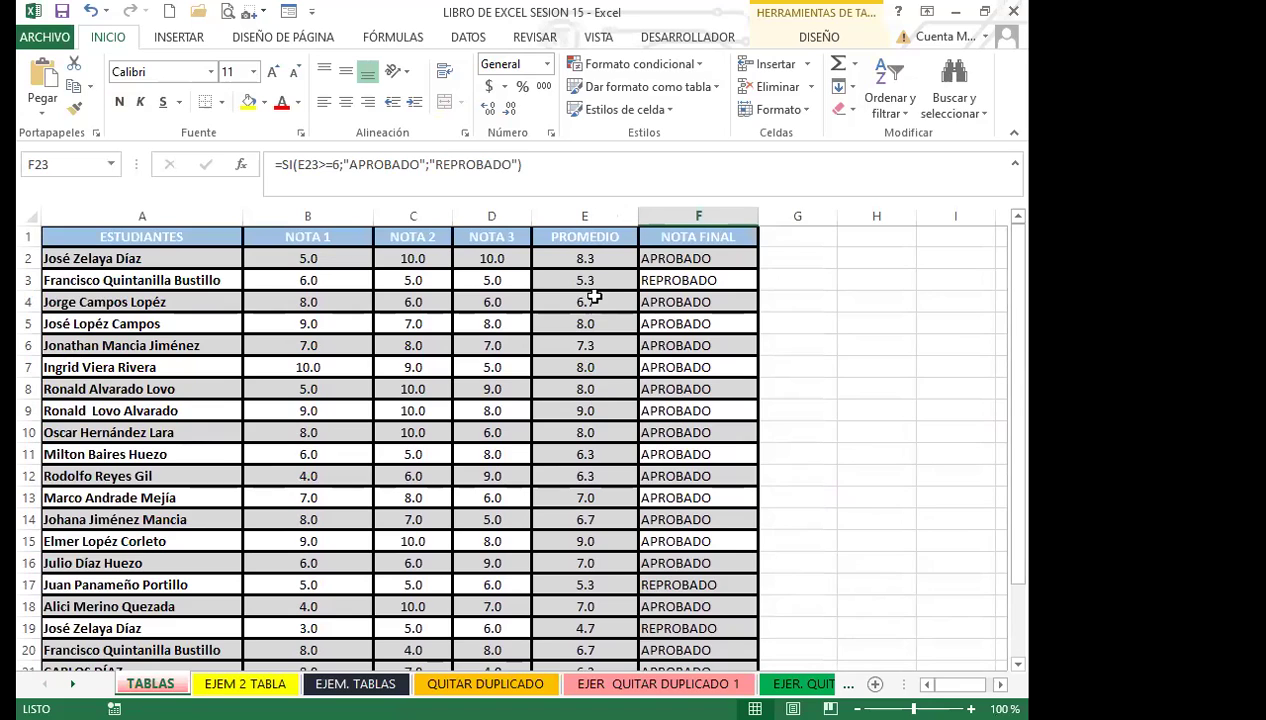
{"action": "left_click", "coordinate": [594, 262]}
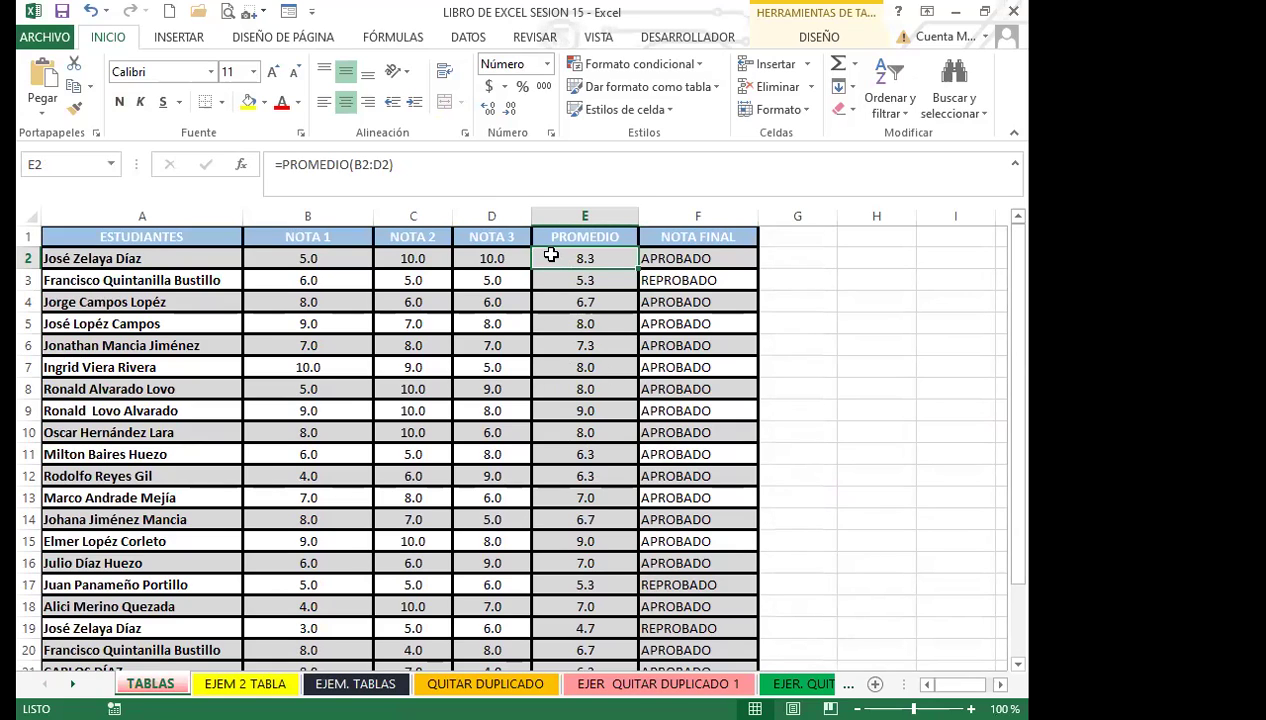
{"action": "scroll", "coordinate": [461, 370], "scroll_direction": "down", "scroll_amount": 3}
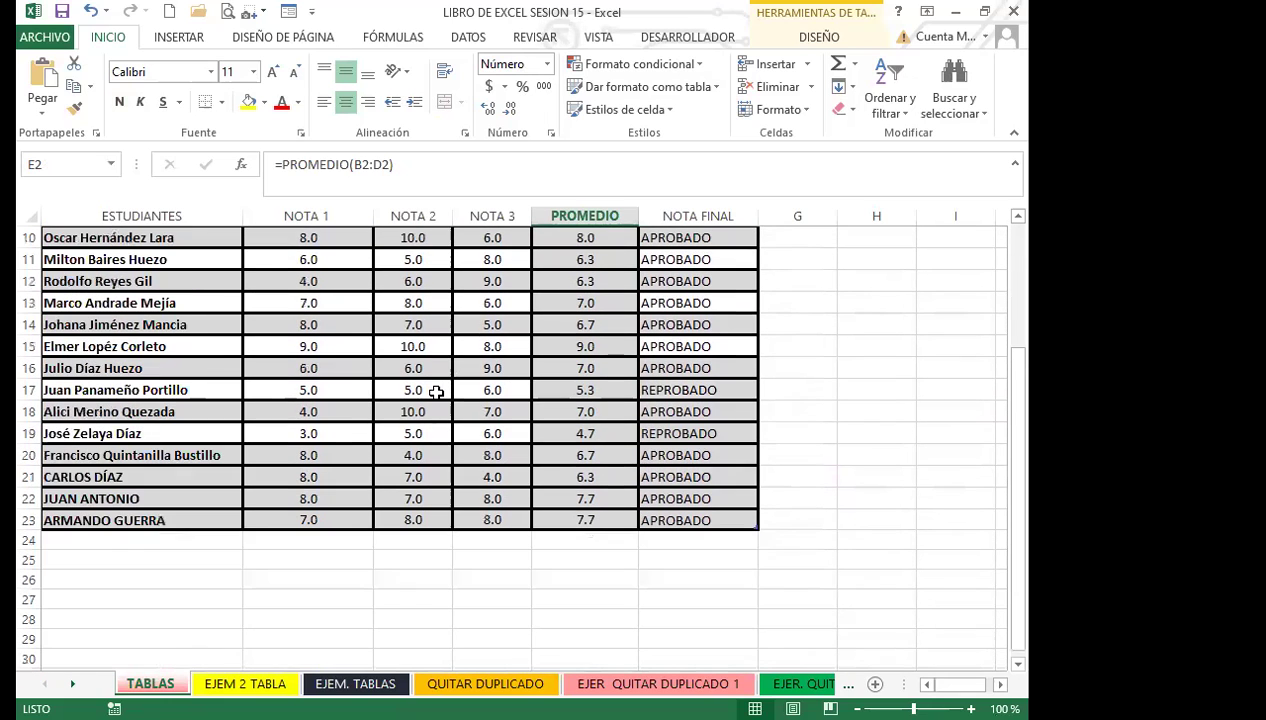
{"action": "scroll", "coordinate": [436, 392], "scroll_direction": "up", "scroll_amount": 3}
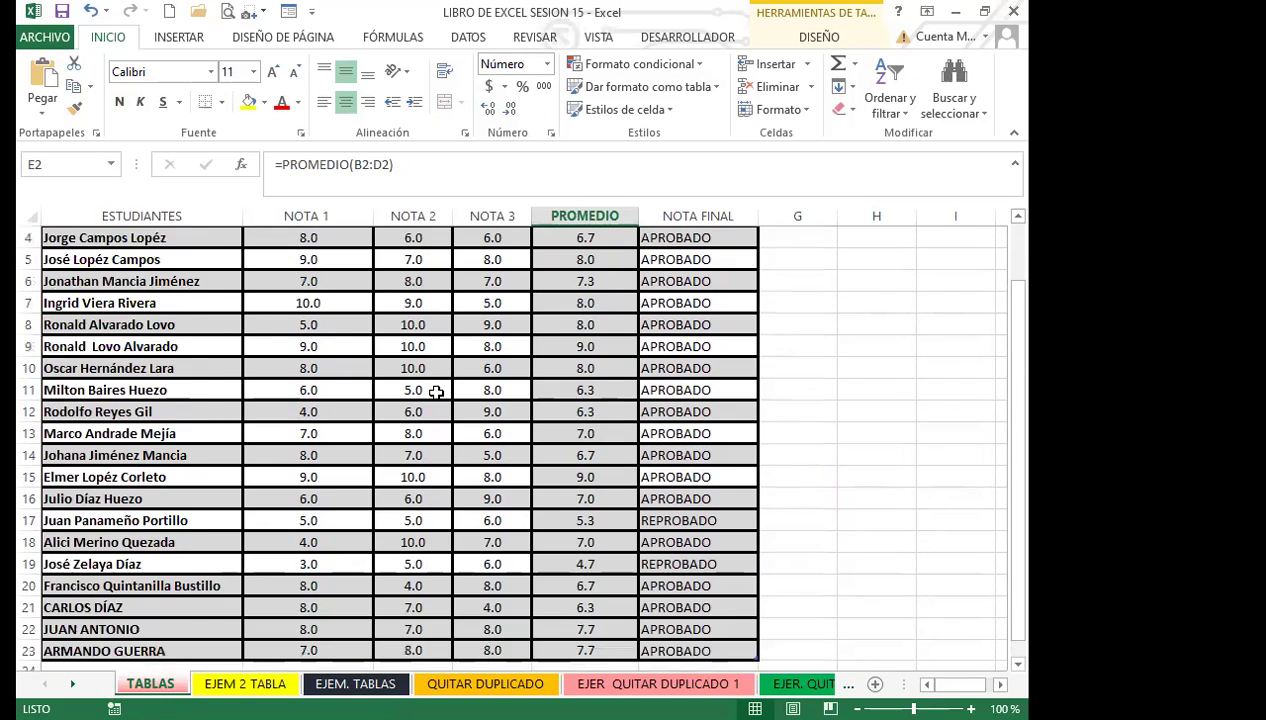
Step: Check the NOTA 3 grades in D7, D13 and D20, plus row 20's name and F20 pass/fail formula
{"action": "left_click", "coordinate": [520, 367]}
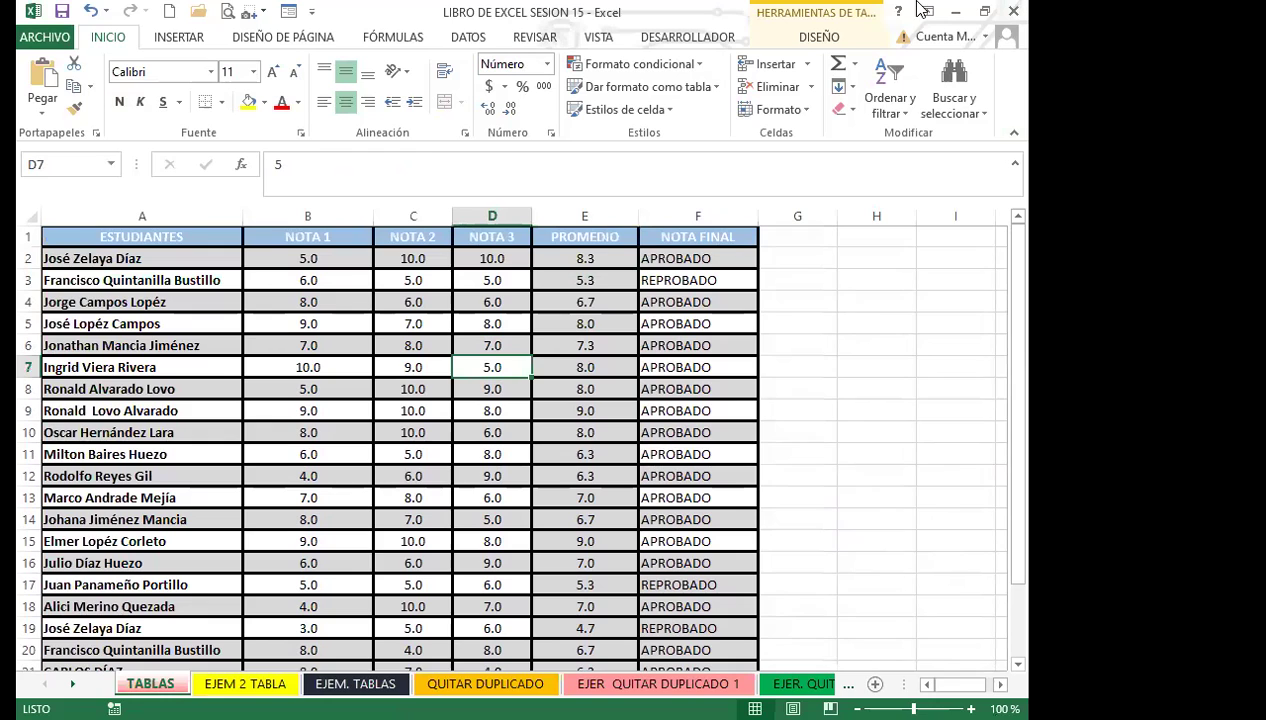
{"action": "left_click", "coordinate": [468, 495]}
{"action": "scroll", "coordinate": [360, 530], "scroll_direction": "down", "scroll_amount": 2}
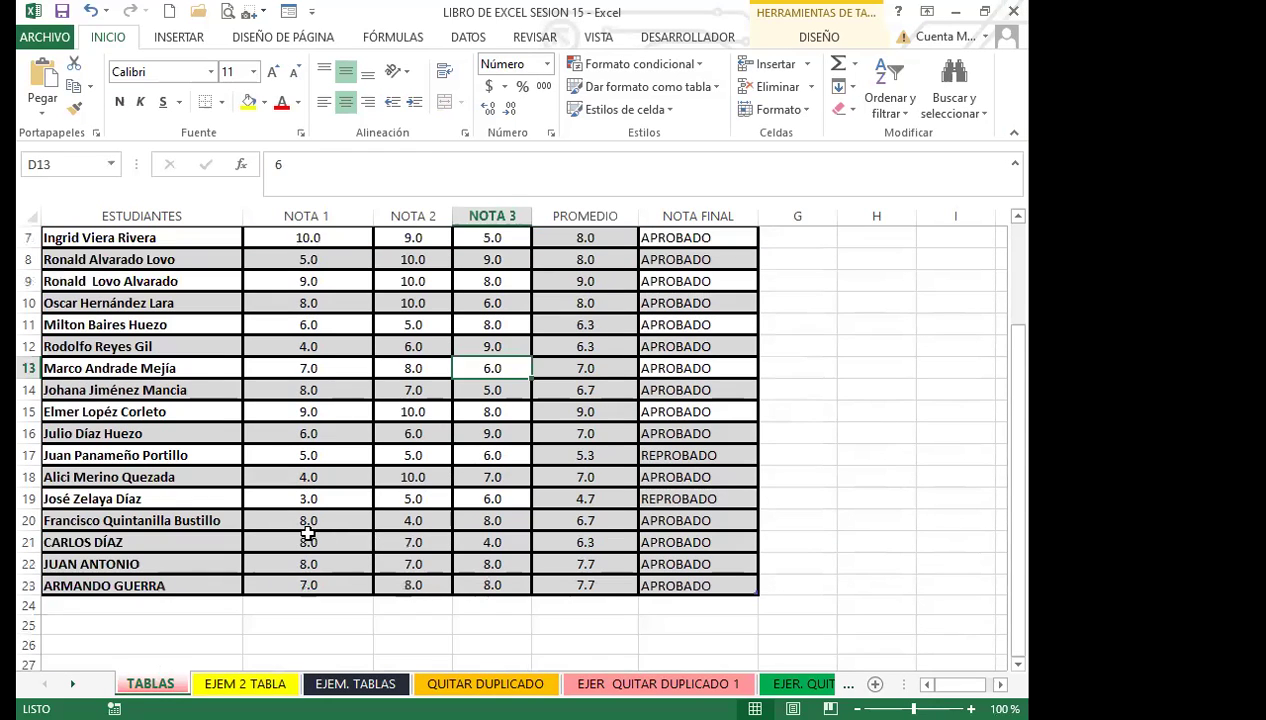
{"action": "left_click", "coordinate": [250, 538]}
{"action": "left_click", "coordinate": [168, 519]}
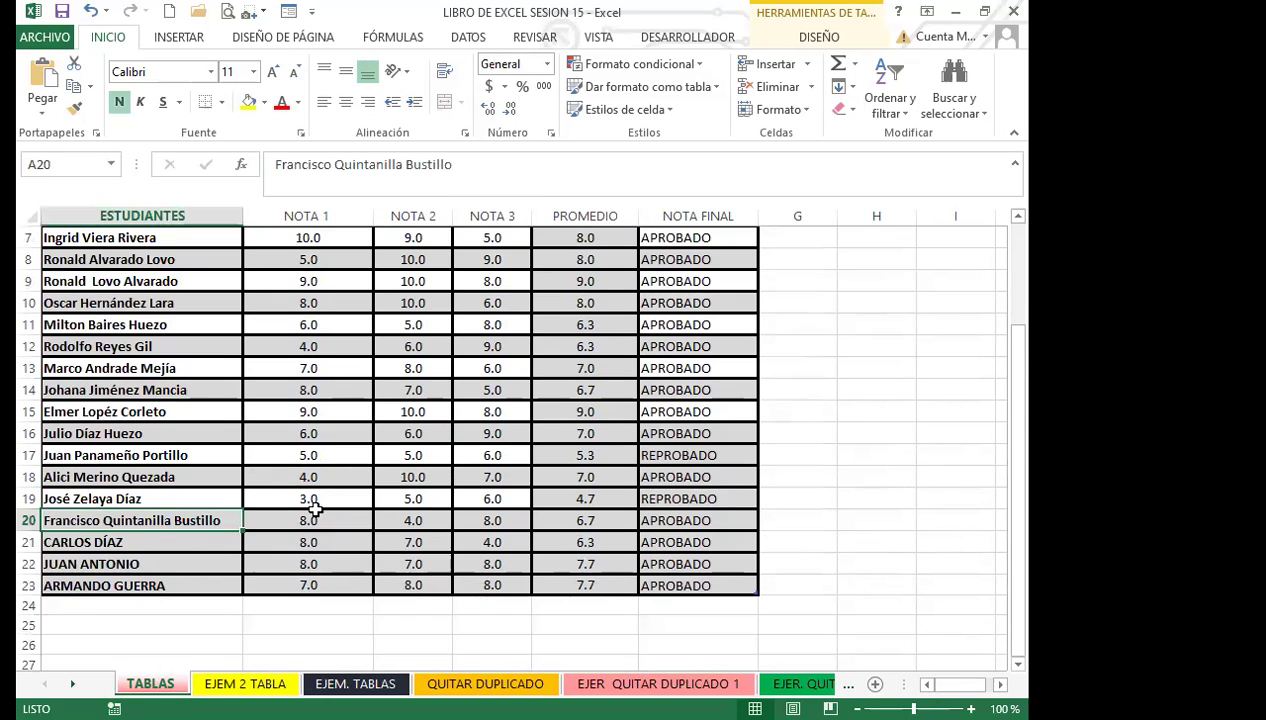
{"action": "left_click", "coordinate": [475, 519]}
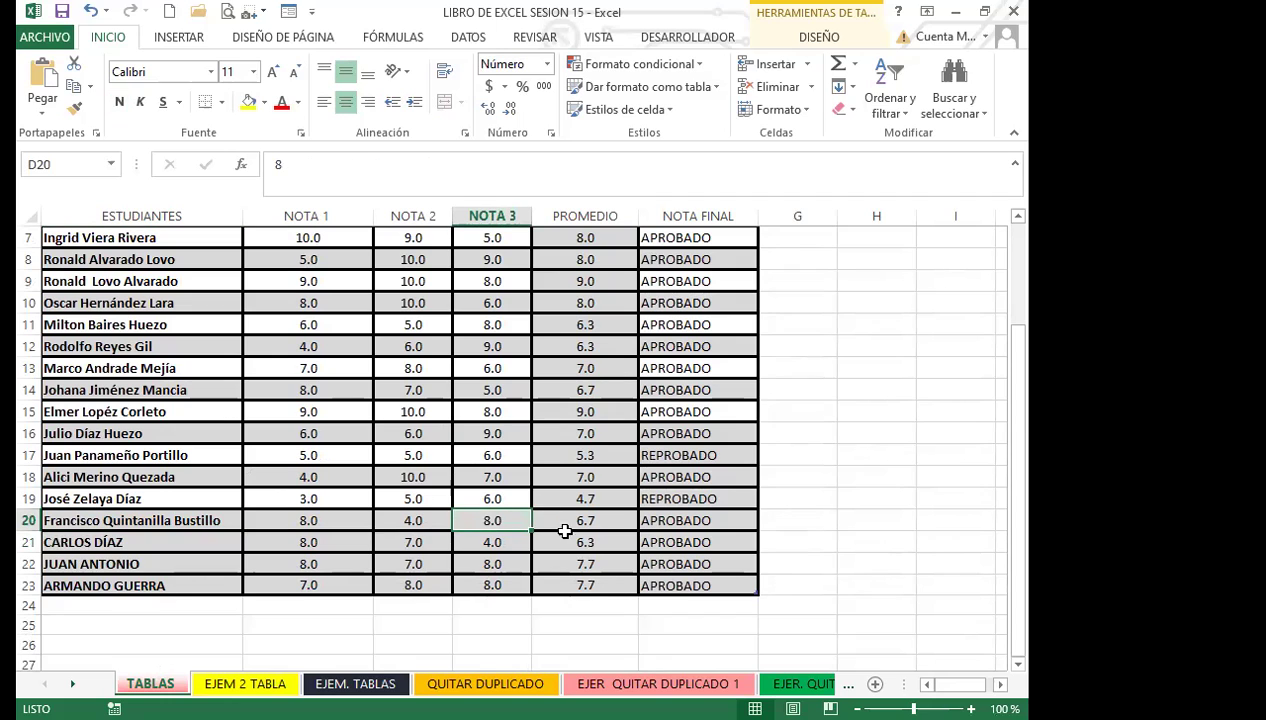
{"action": "left_click", "coordinate": [679, 520]}
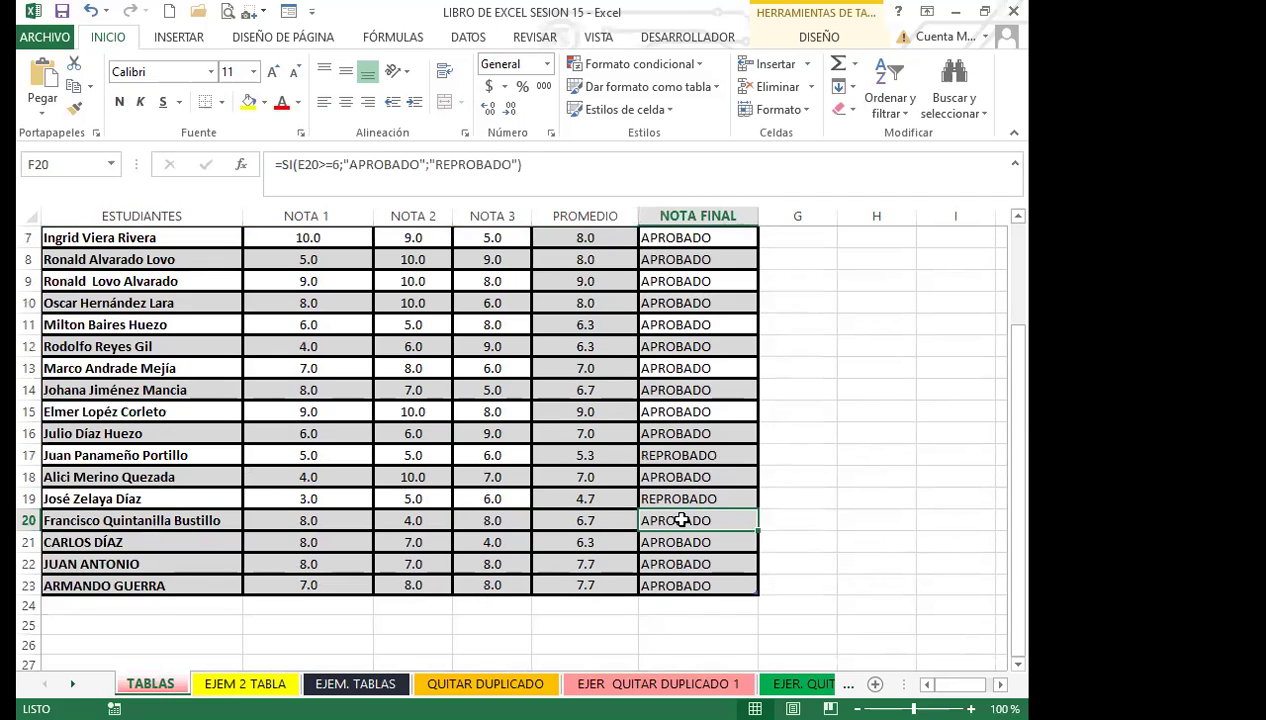
{"action": "scroll", "coordinate": [660, 500], "scroll_direction": "up", "scroll_amount": 2}
Step: Compare the average formulas in E2, E7, E10 and E5, then move to the EJEM 2 TABLA sheet
{"action": "left_click", "coordinate": [604, 260]}
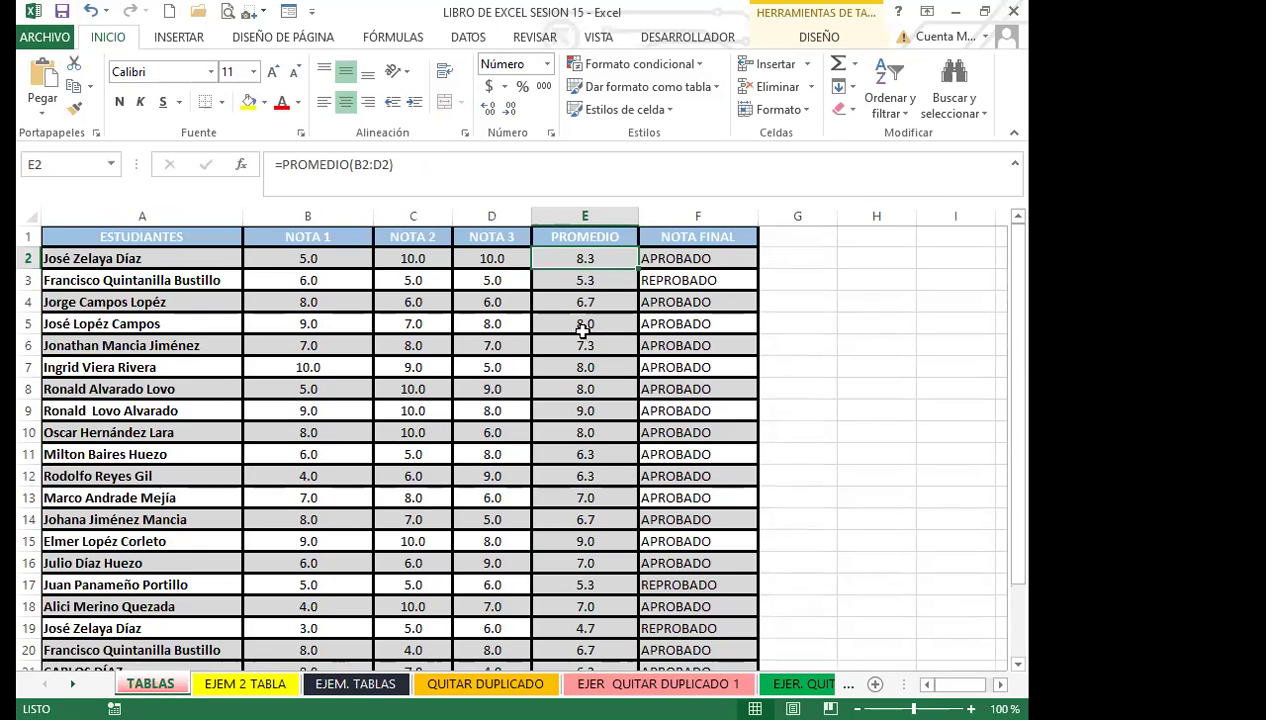
{"action": "left_click", "coordinate": [550, 366]}
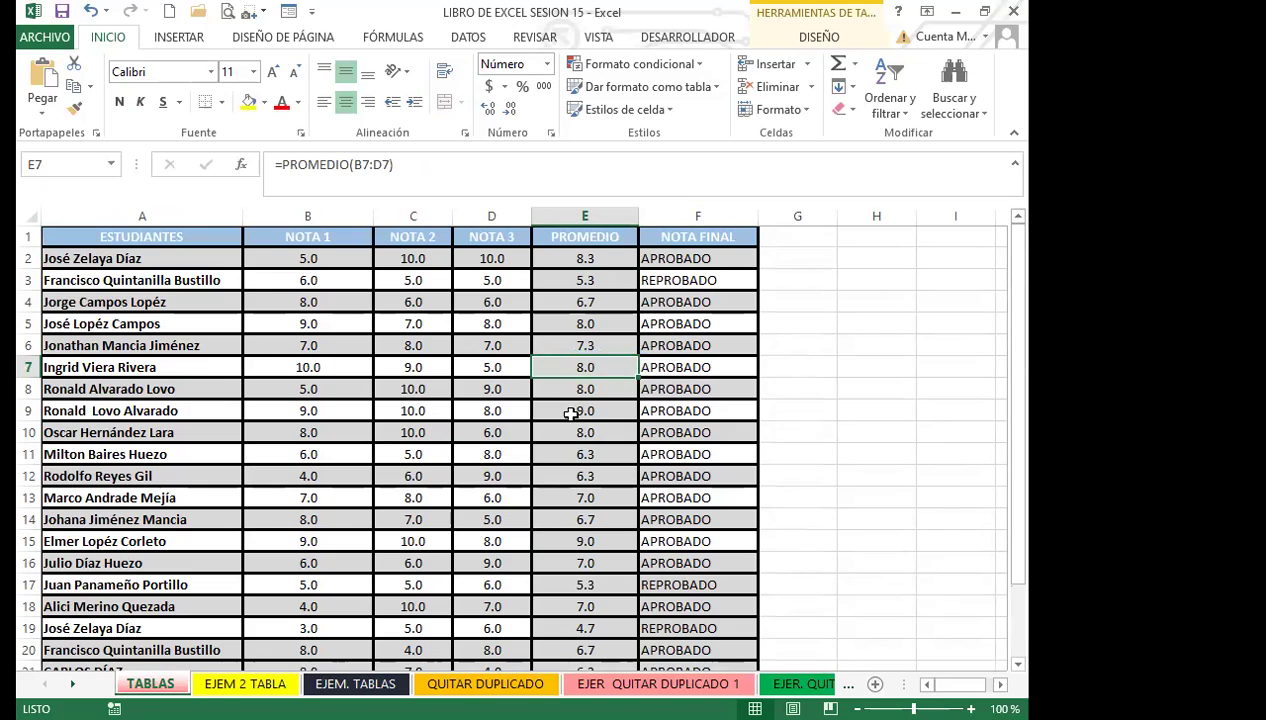
{"action": "left_click", "coordinate": [588, 437]}
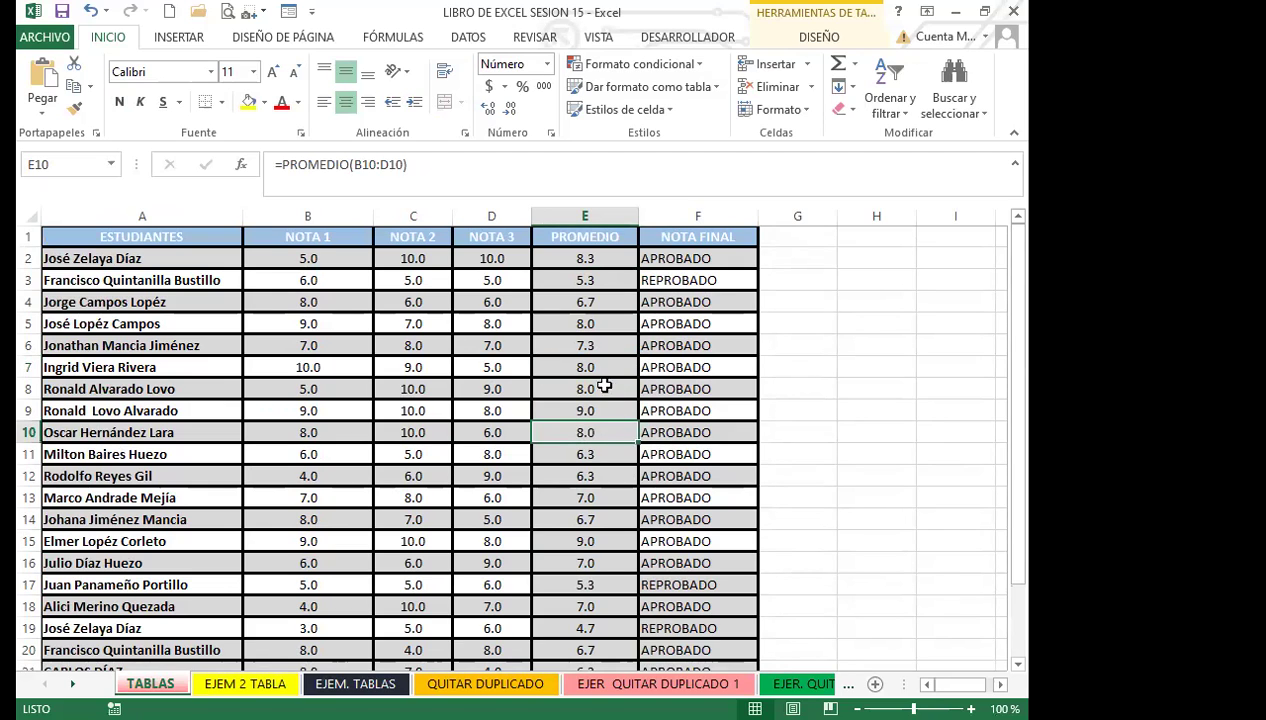
{"action": "left_click", "coordinate": [572, 326]}
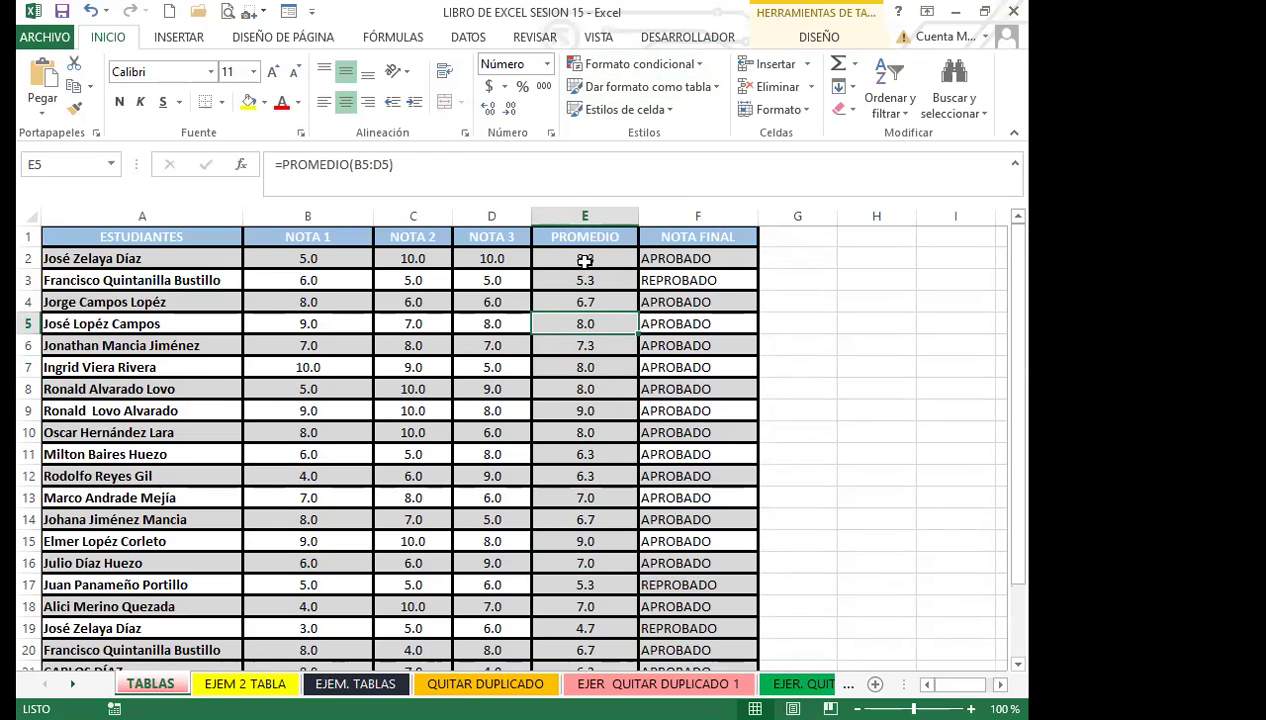
{"action": "left_click", "coordinate": [584, 260]}
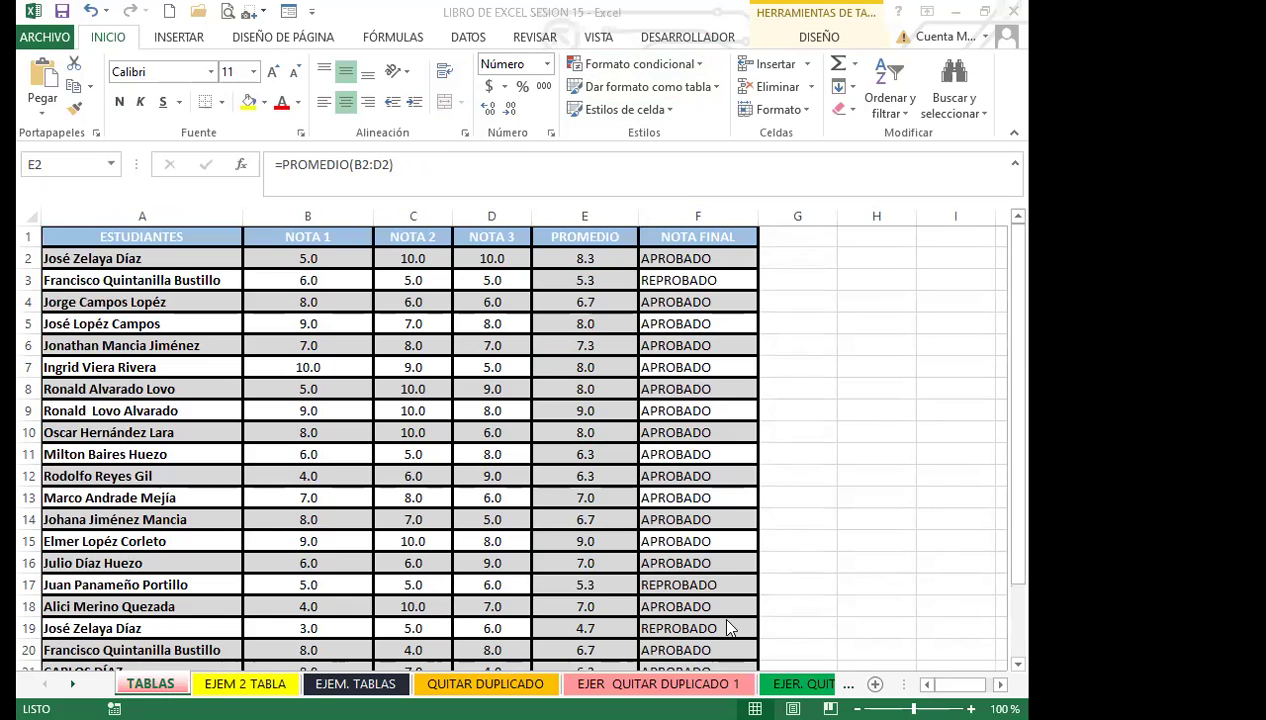
{"action": "left_click", "coordinate": [245, 683]}
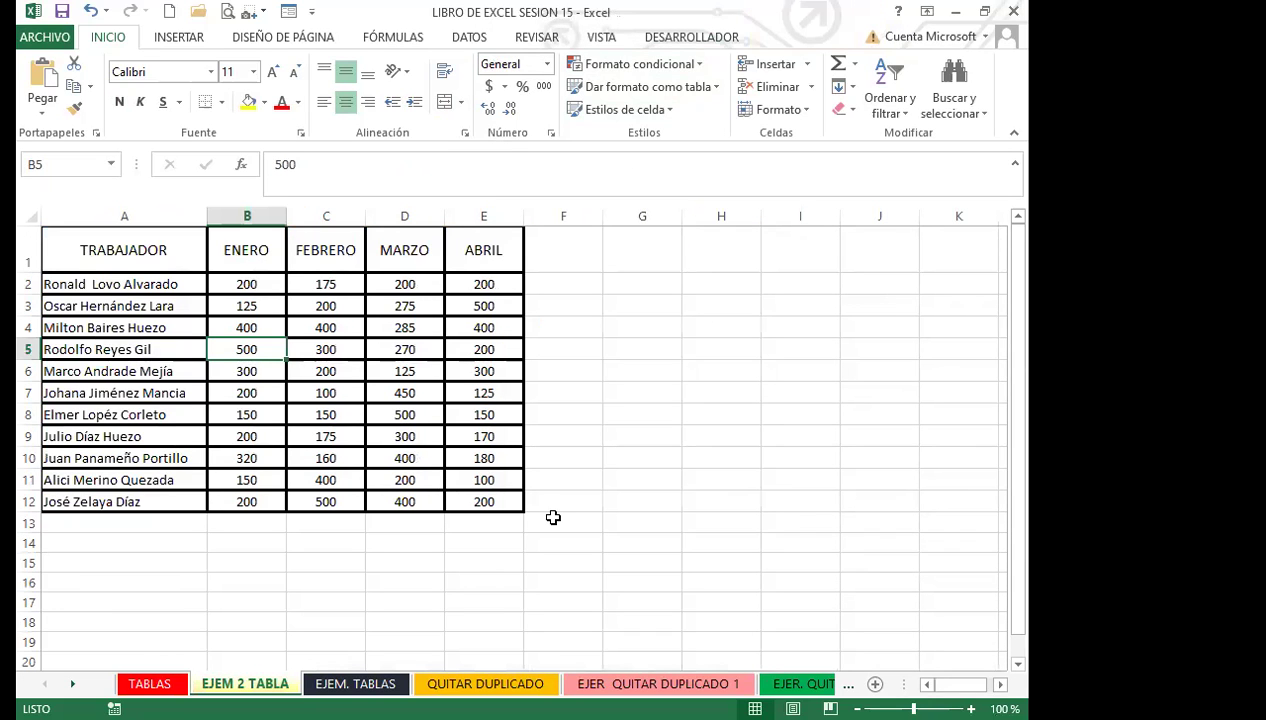
{"action": "left_click", "coordinate": [333, 370]}
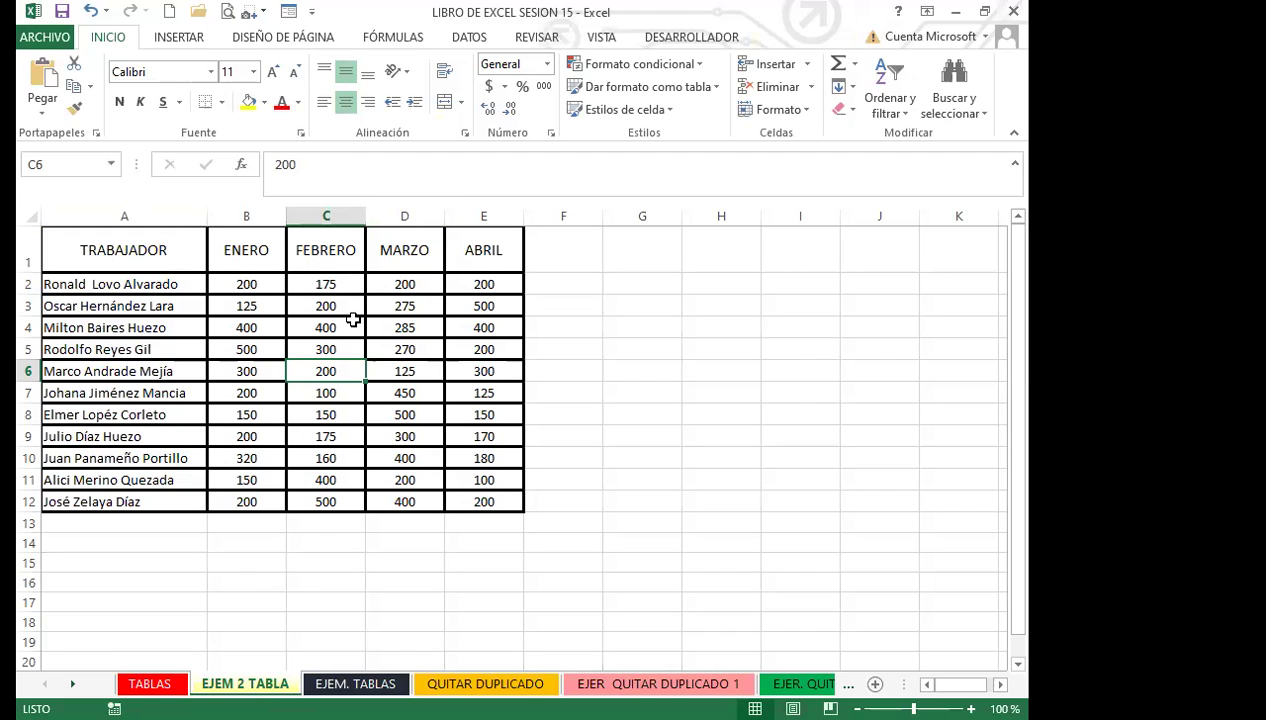
{"action": "left_click", "coordinate": [242, 352]}
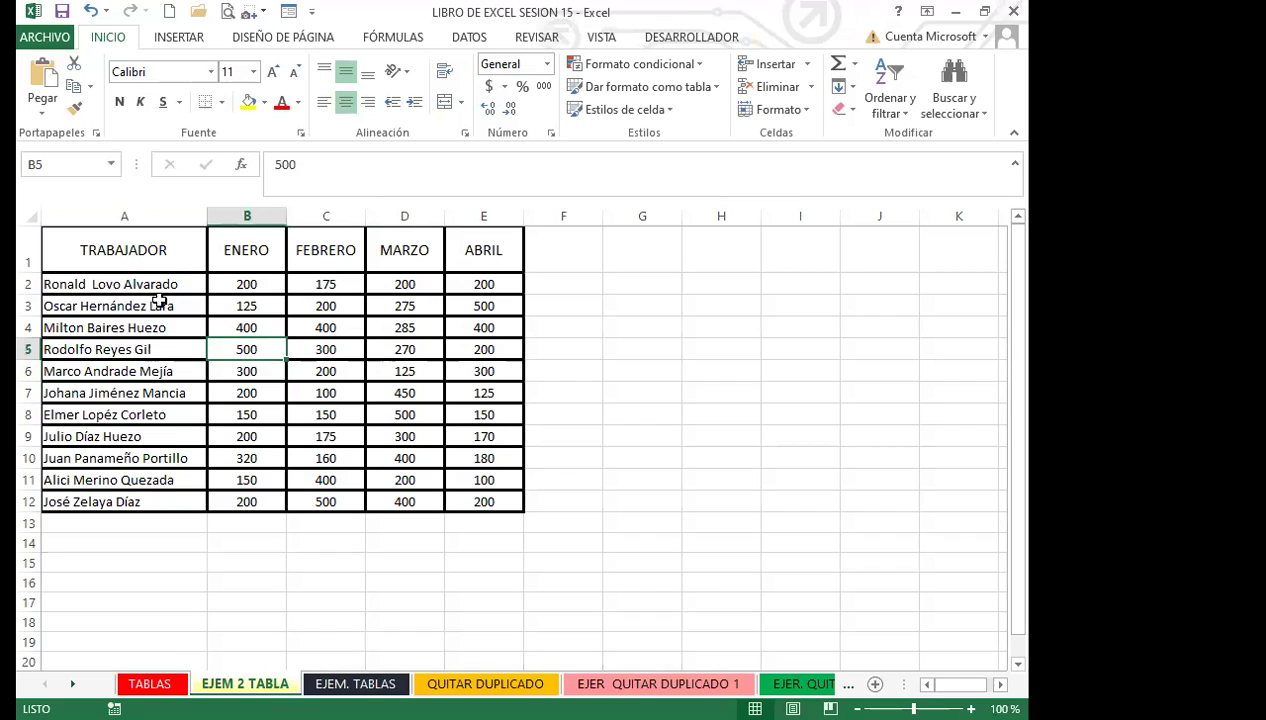
{"action": "left_click", "coordinate": [276, 391]}
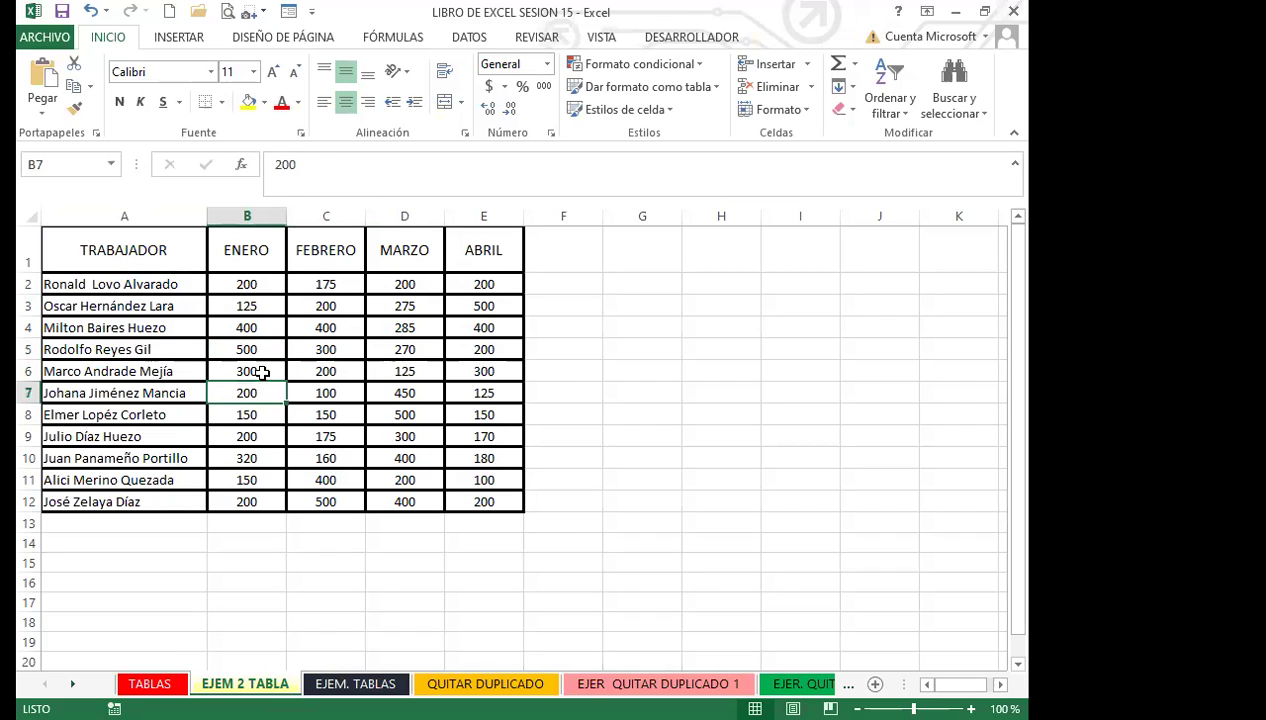
{"action": "left_click", "coordinate": [255, 254]}
{"action": "left_click", "coordinate": [330, 254]}
{"action": "left_click", "coordinate": [418, 254]}
{"action": "left_click", "coordinate": [474, 255]}
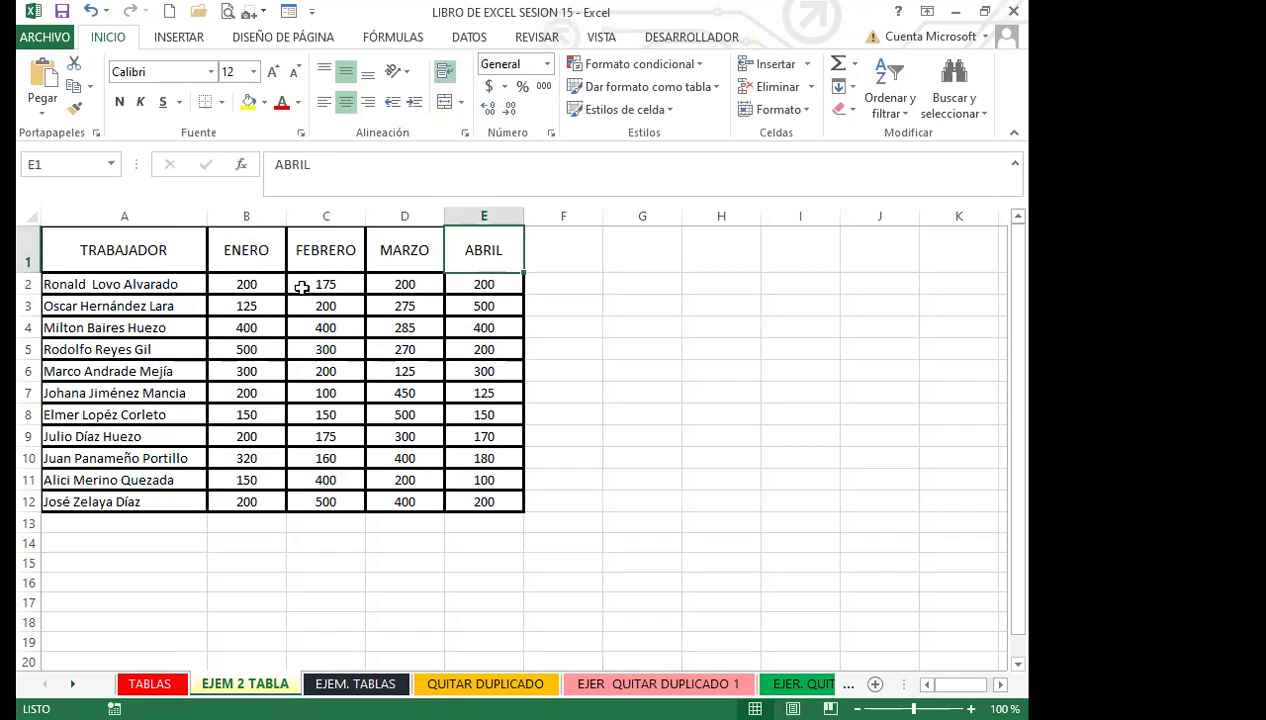
{"action": "left_click", "coordinate": [267, 283]}
{"action": "left_click", "coordinate": [303, 284]}
{"action": "left_click", "coordinate": [398, 282]}
{"action": "left_click", "coordinate": [482, 284]}
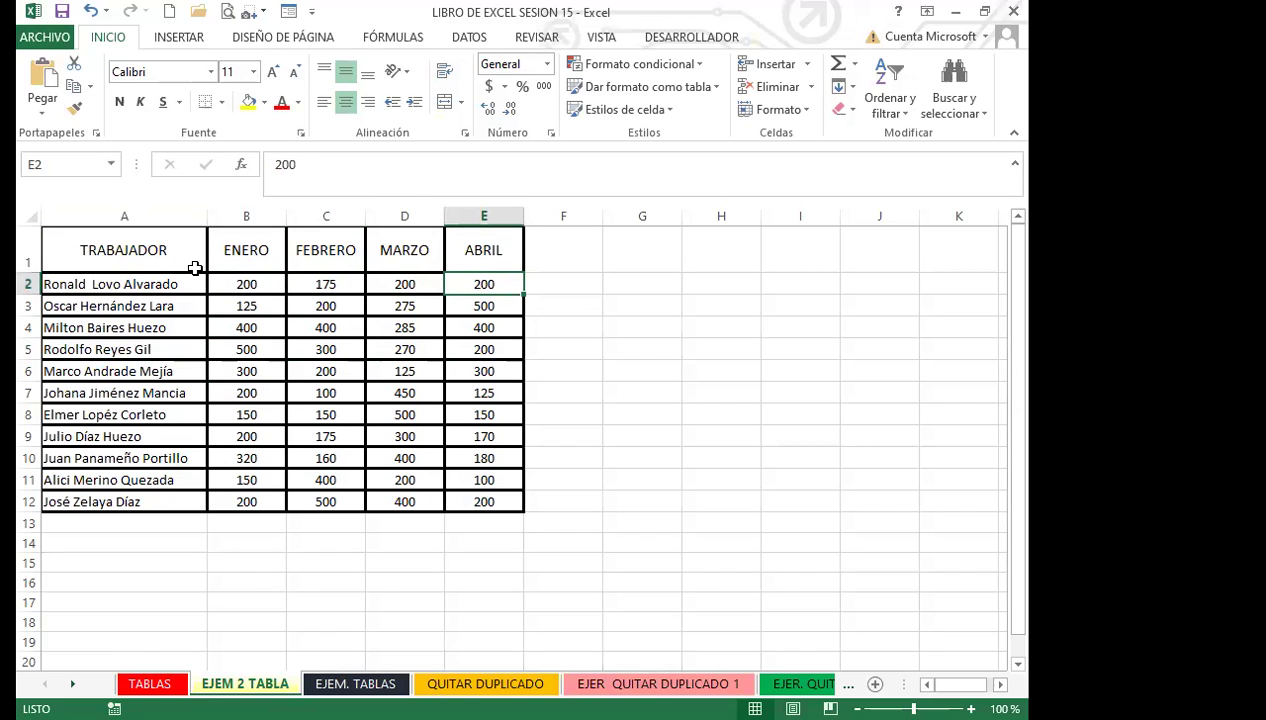
{"action": "left_click", "coordinate": [489, 498]}
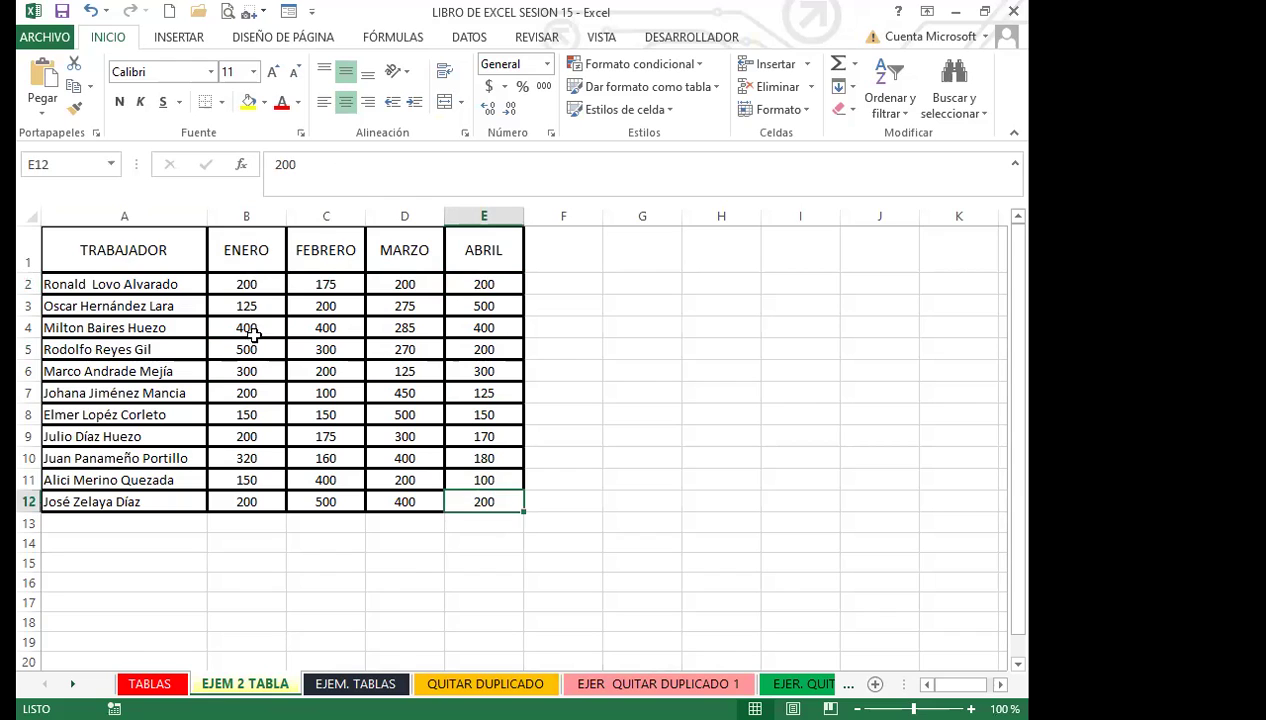
{"action": "left_click", "coordinate": [275, 329]}
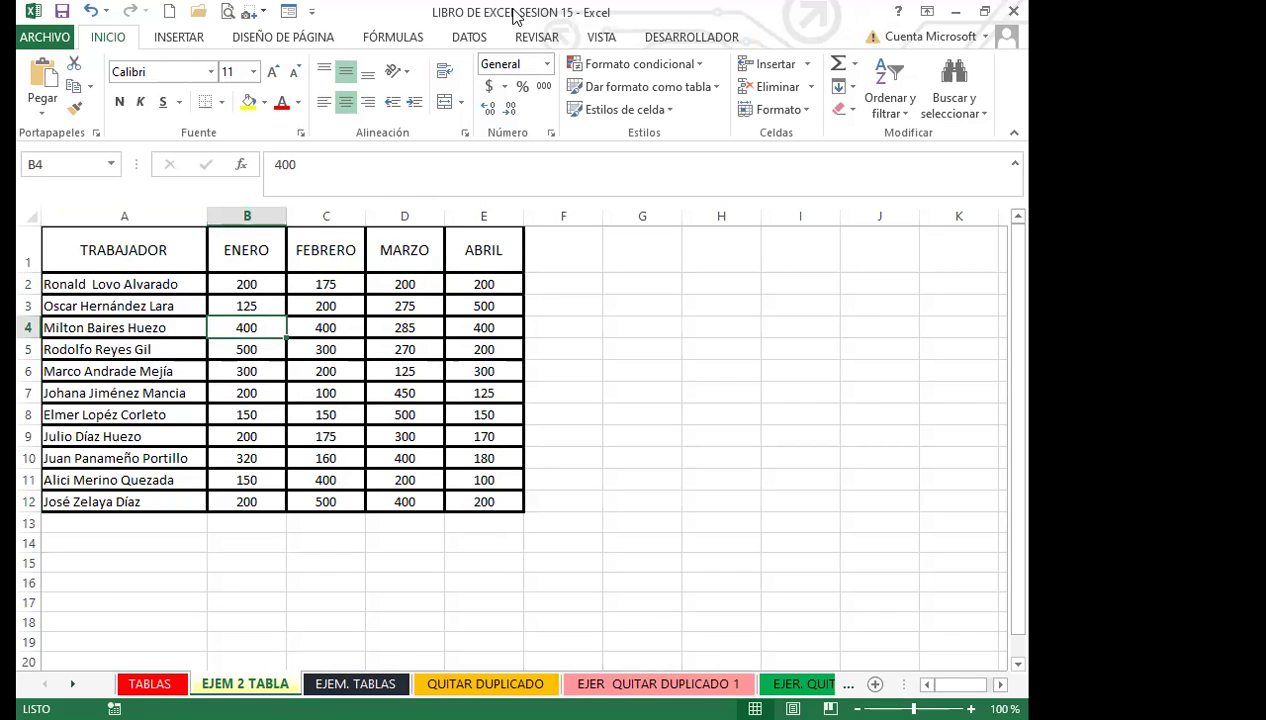
Step: Format $A$1:$E$12 as an orange Medio table with headers and turn off the filter arrows
{"action": "left_click", "coordinate": [715, 87]}
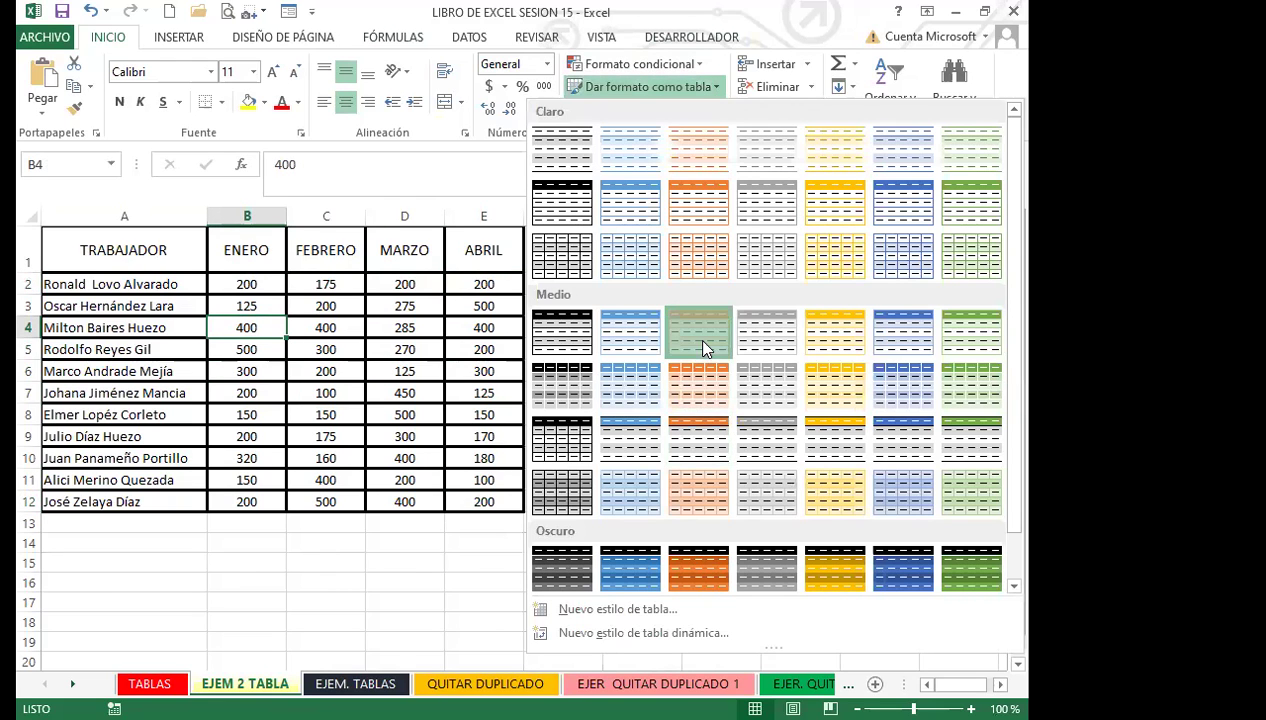
{"action": "left_click", "coordinate": [574, 343]}
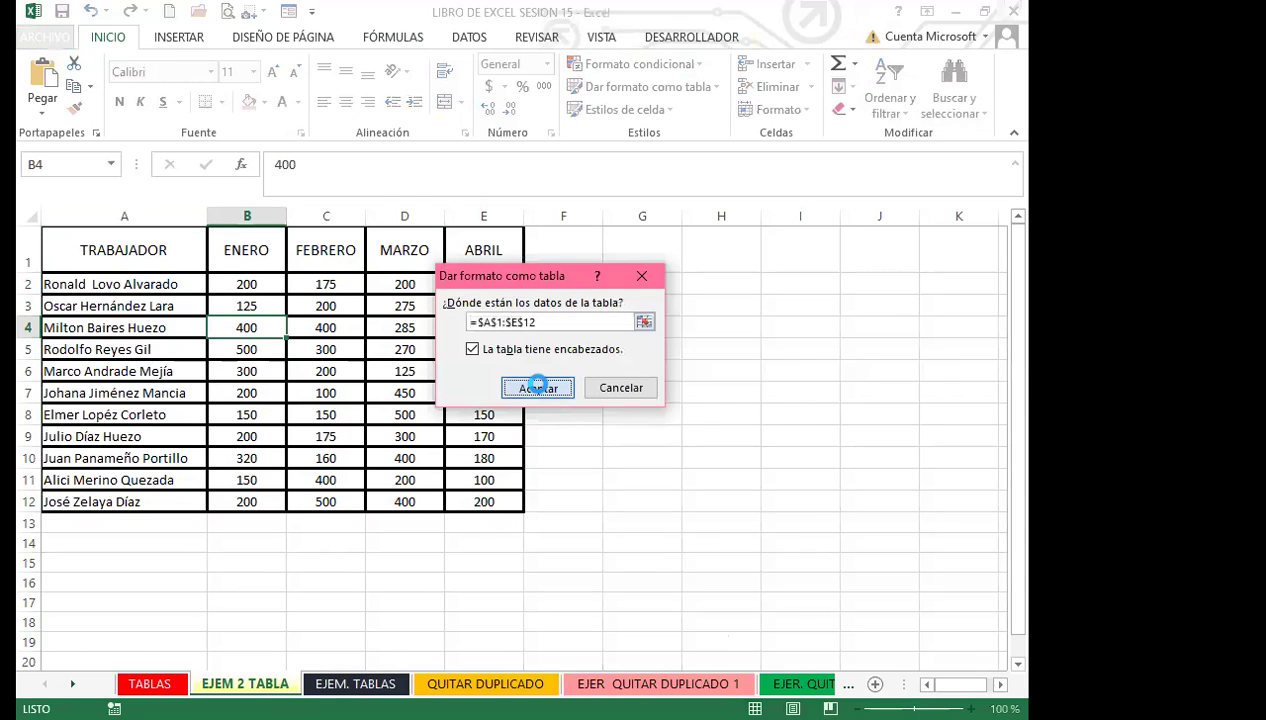
{"action": "key", "text": "Return"}
{"action": "left_click", "coordinate": [393, 366]}
{"action": "key", "text": "ctrl+shift+l"}
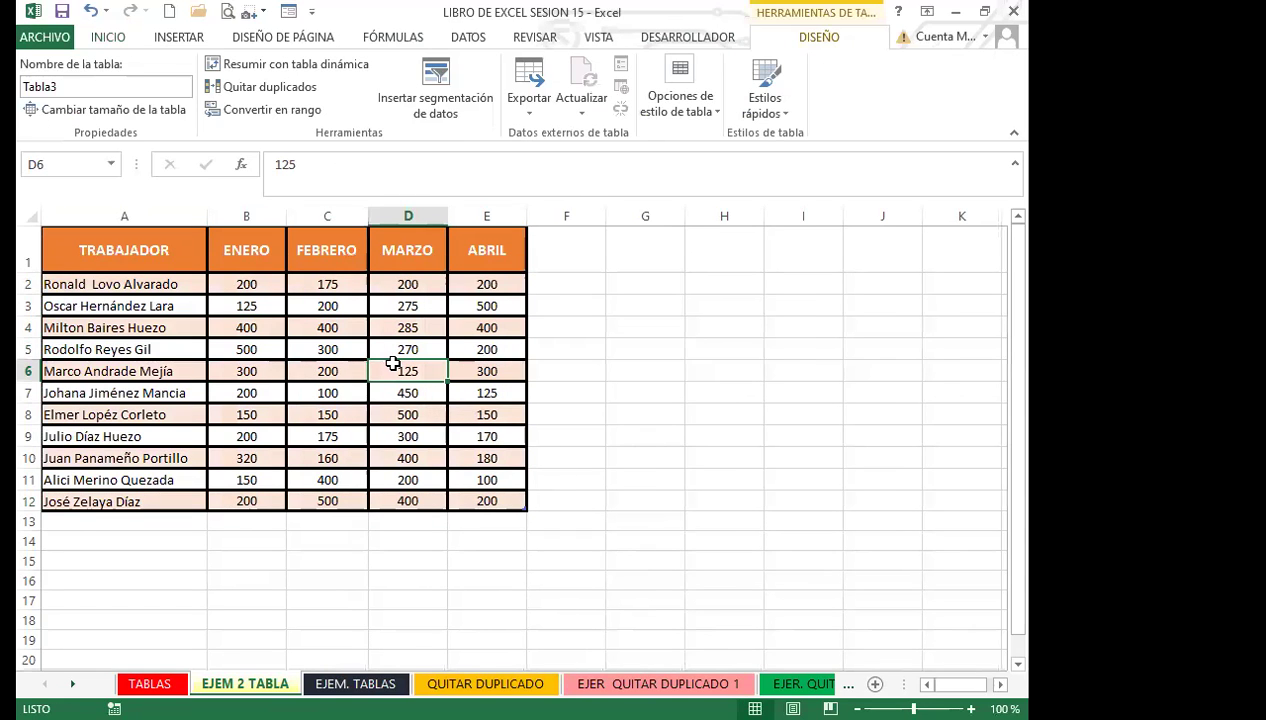
{"action": "left_click", "coordinate": [333, 371]}
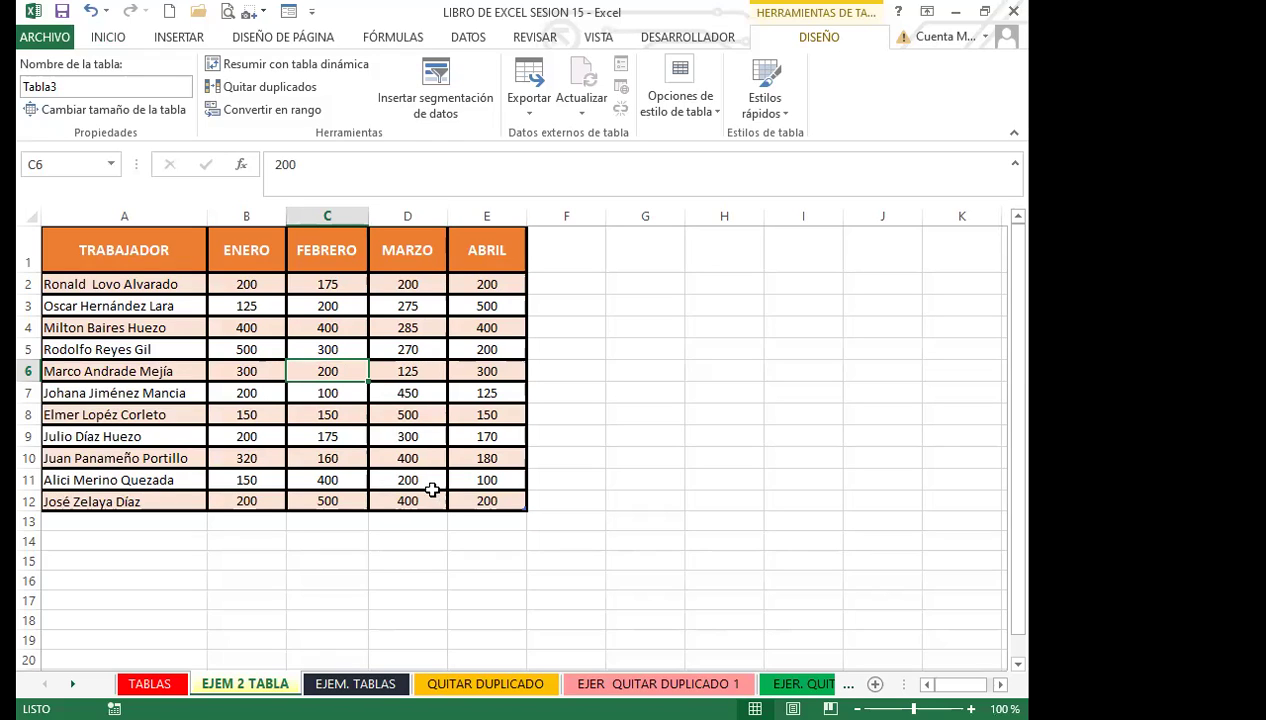
{"action": "left_click", "coordinate": [491, 503]}
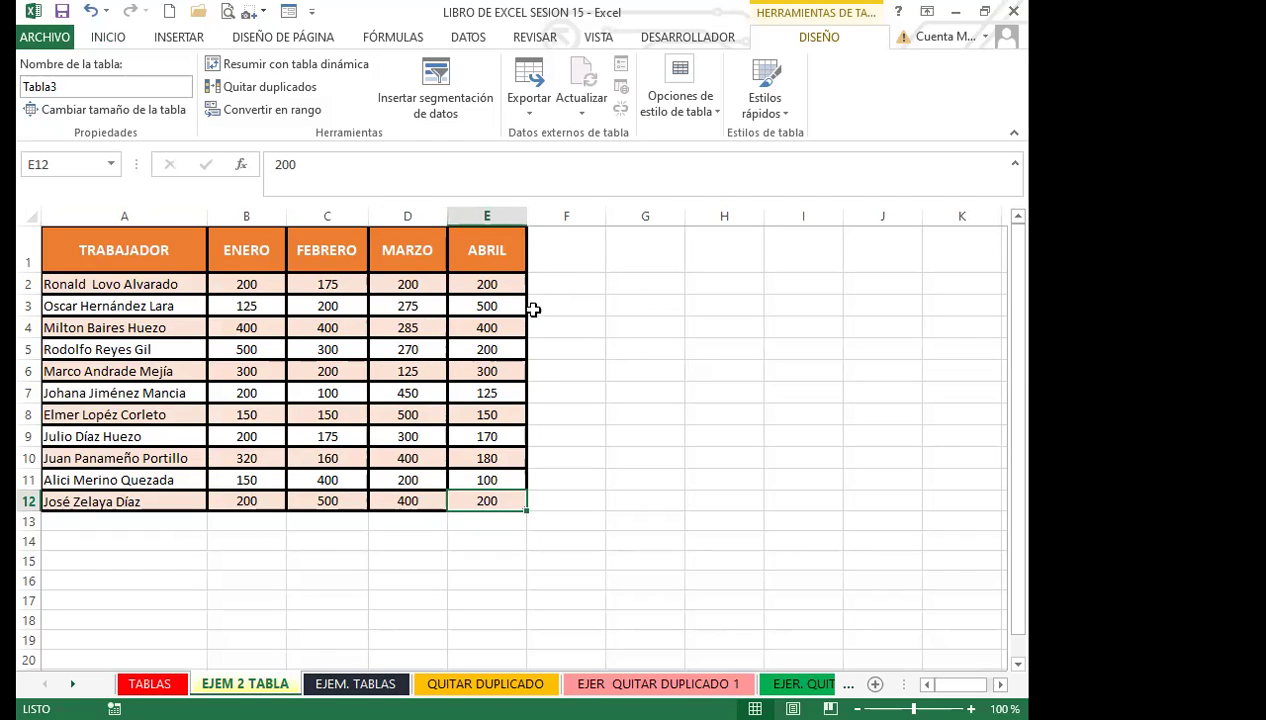
Step: Add a TOTALES heading in F1 and fill F2 down with =SUMA of each row's ENERO to ABRIL
{"action": "left_click", "coordinate": [565, 256]}
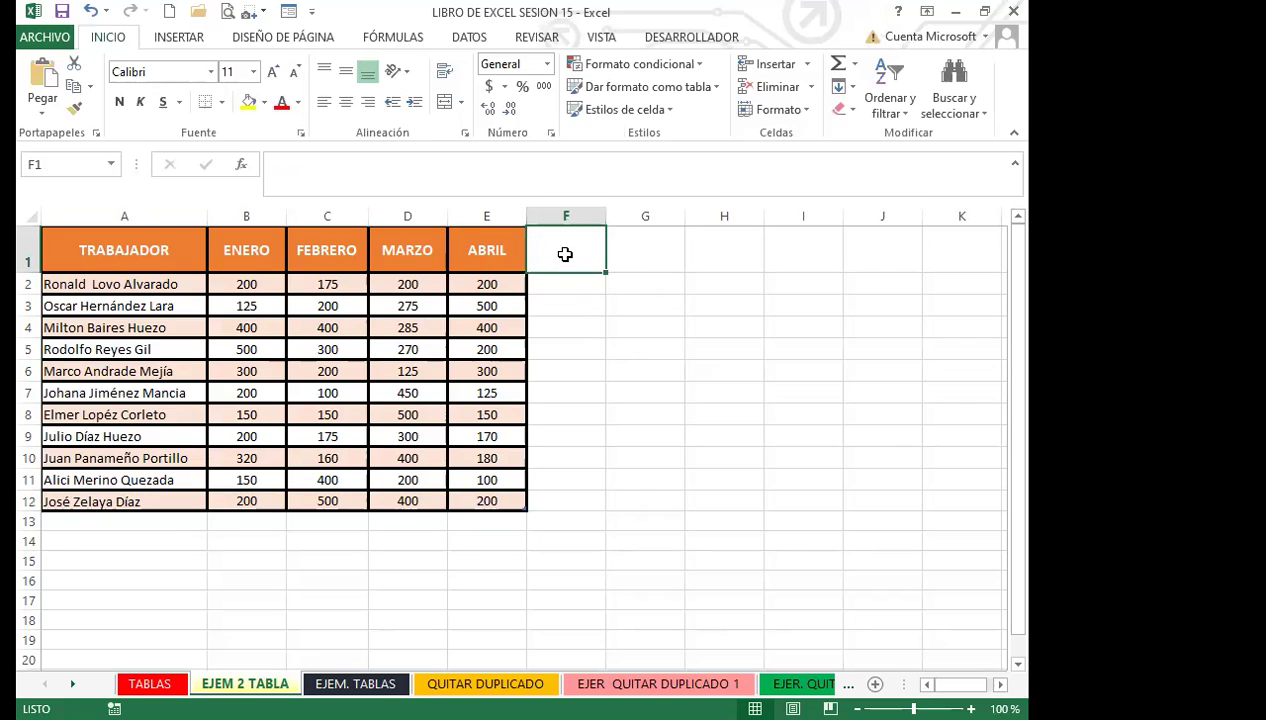
{"action": "type", "text": "TOTALES"}
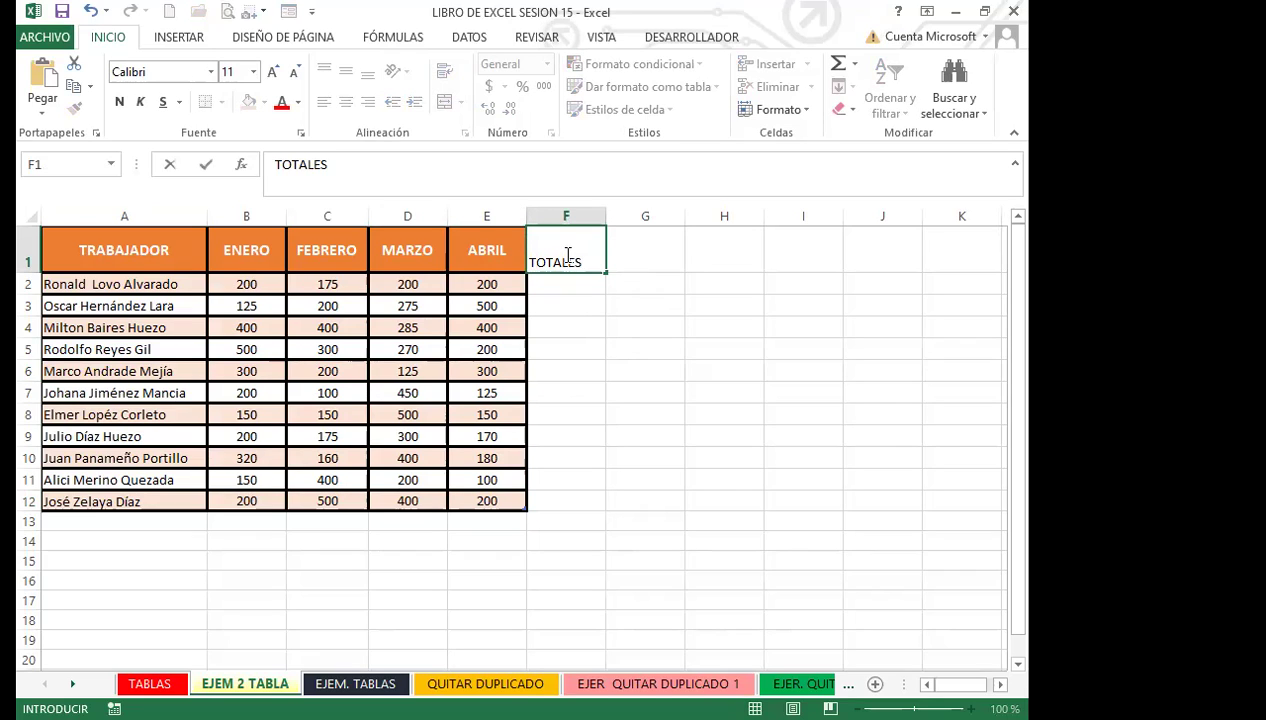
{"action": "key", "text": "Return"}
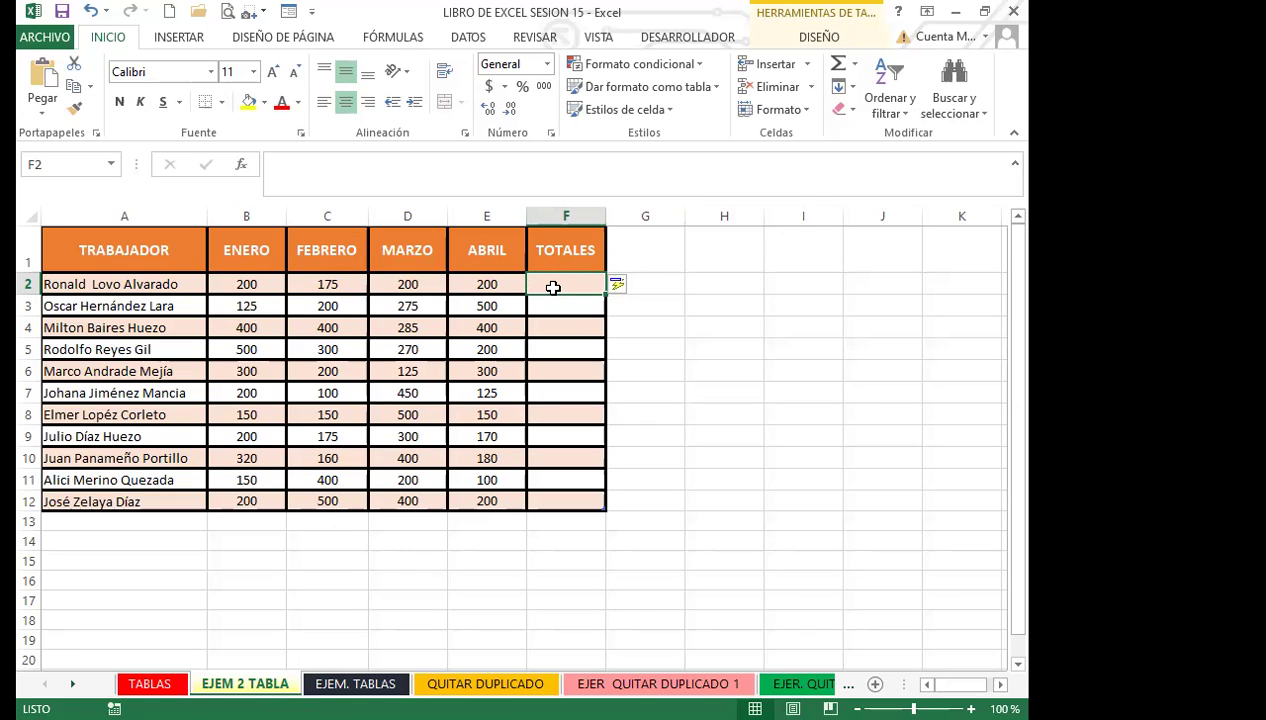
{"action": "type", "text": "="}
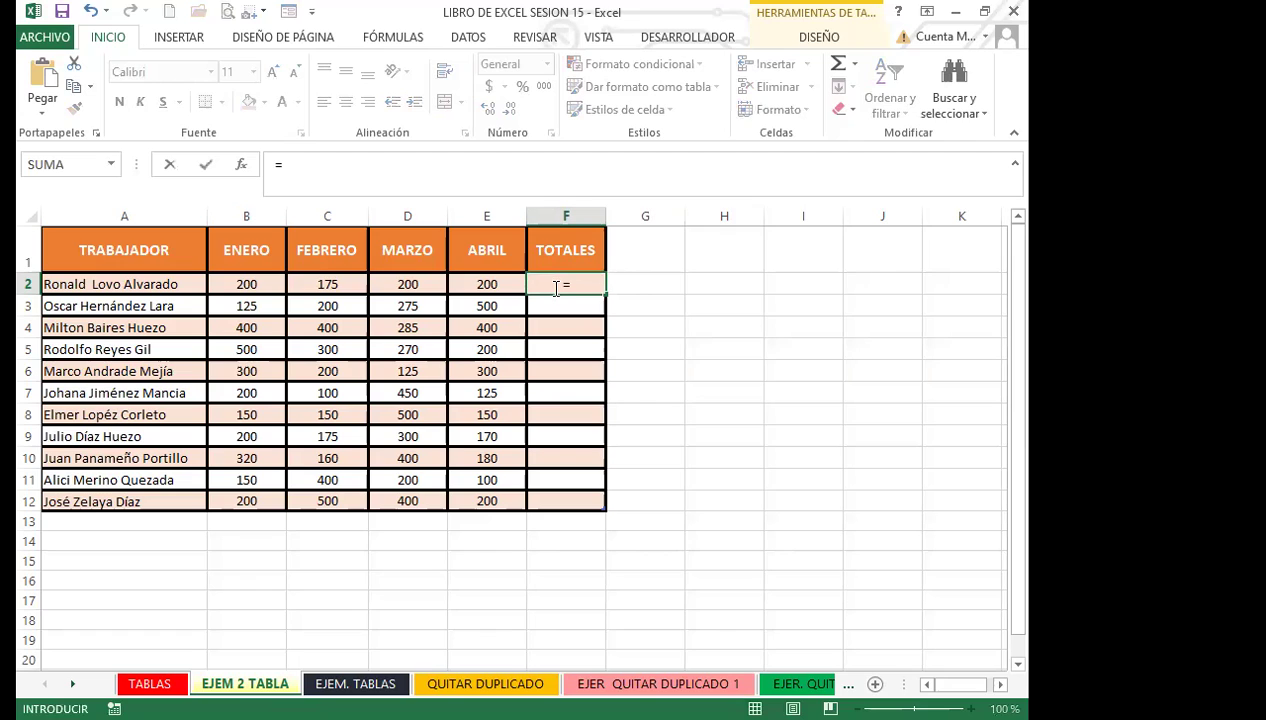
{"action": "type", "text": "SUMA("}
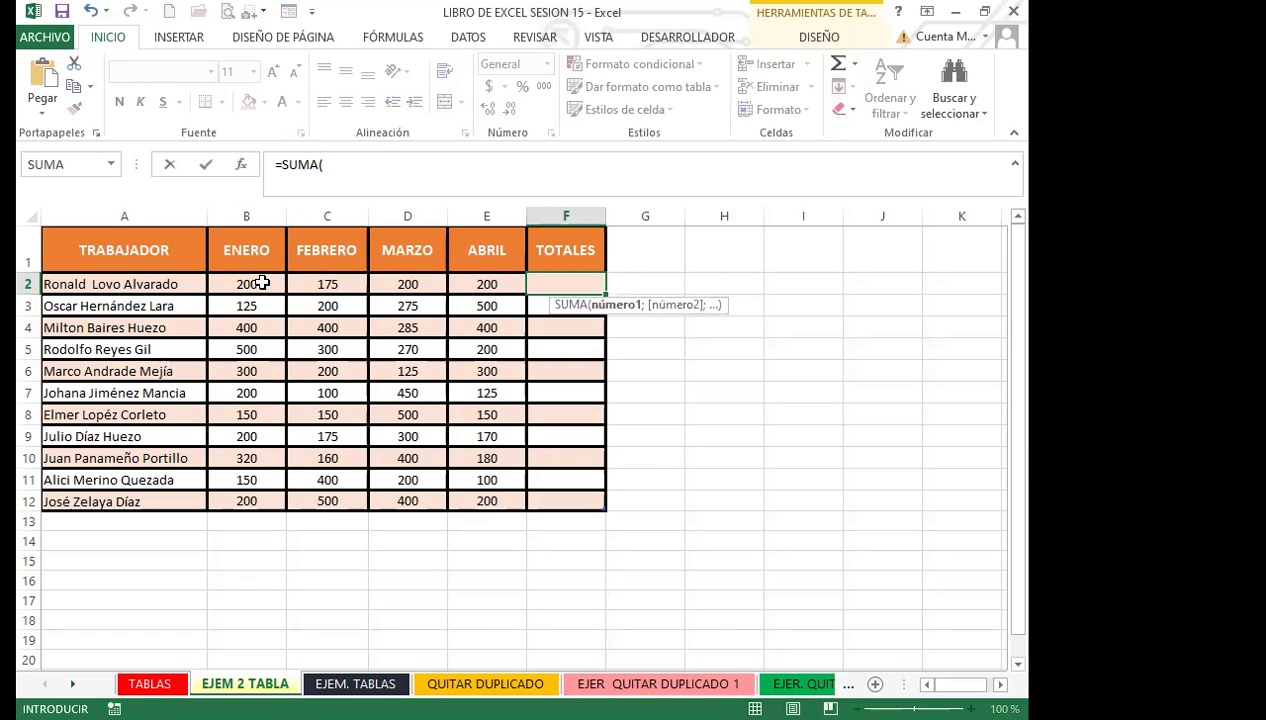
{"action": "left_click_drag", "start_coordinate": [262, 284], "coordinate": [470, 284]}
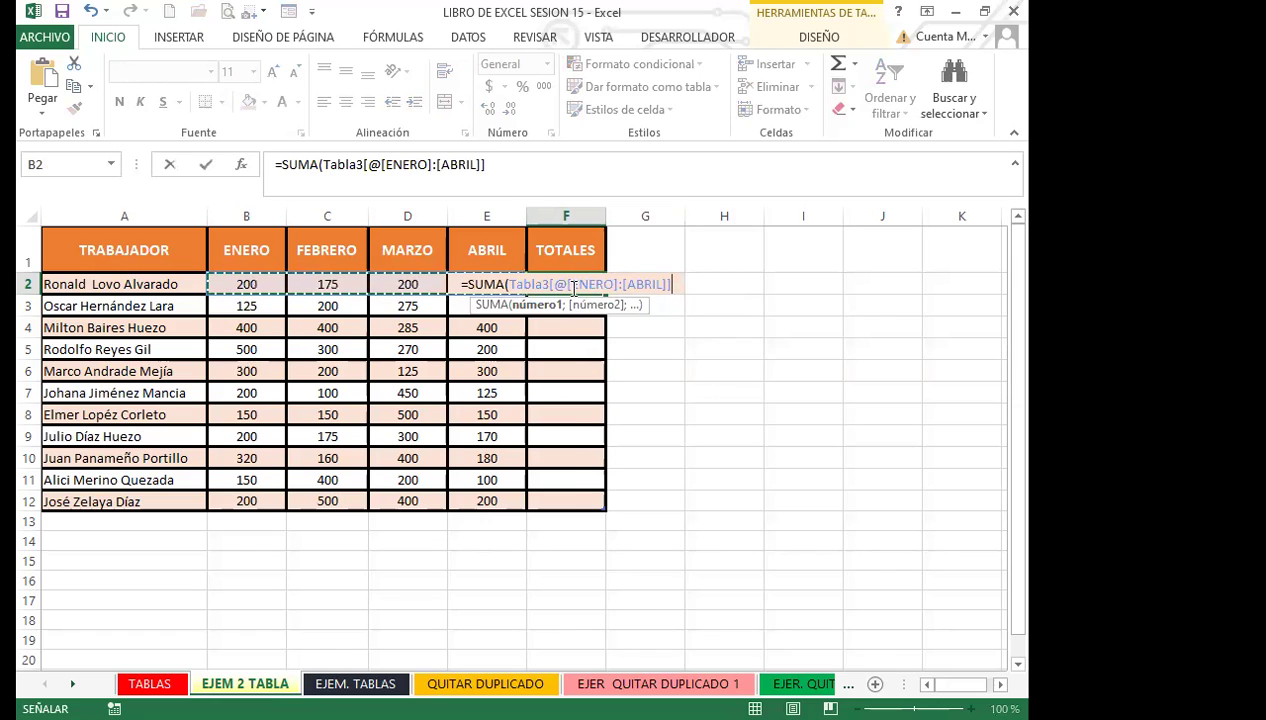
{"action": "key", "text": "Return"}
{"action": "left_click", "coordinate": [566, 284]}
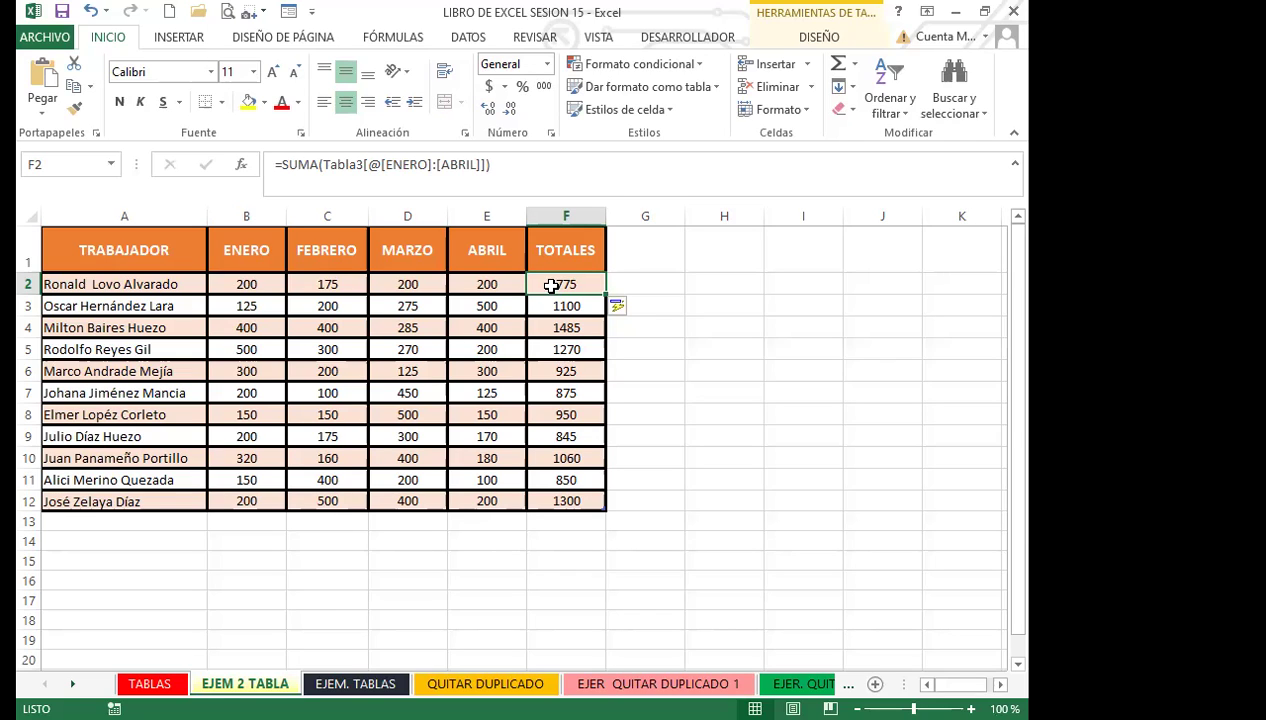
{"action": "left_click", "coordinate": [305, 165]}
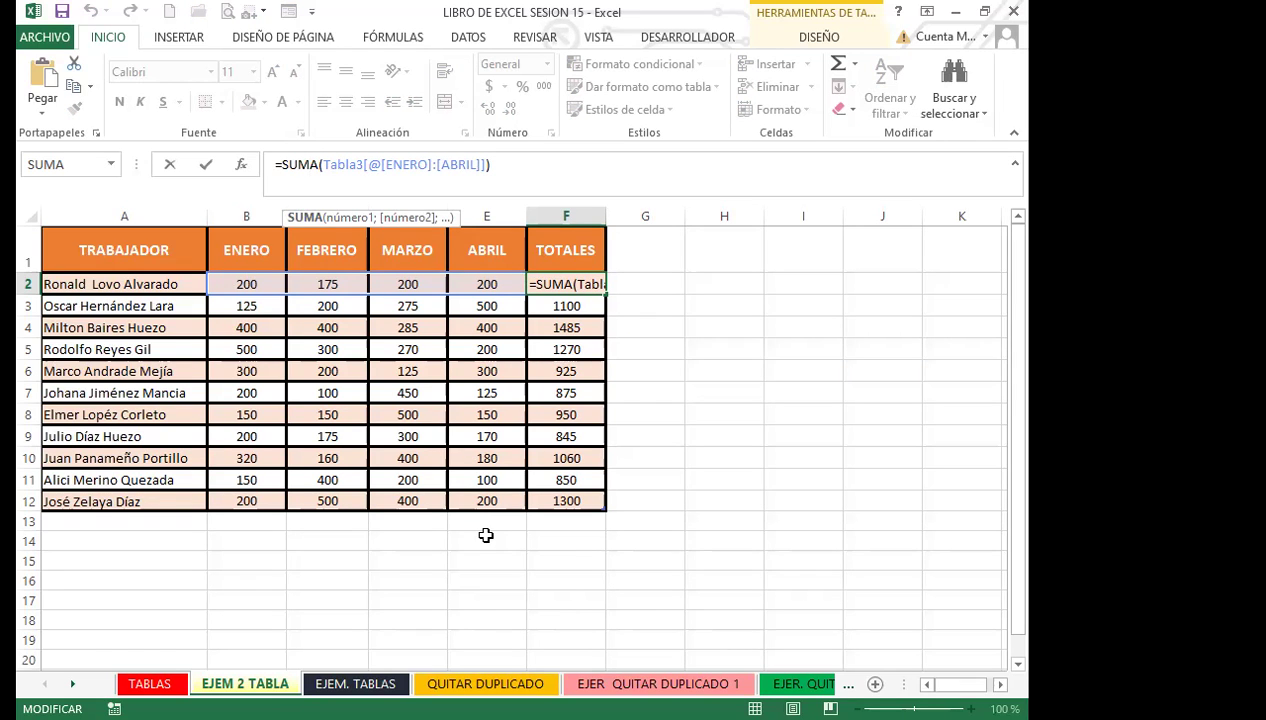
{"action": "key", "text": "Return"}
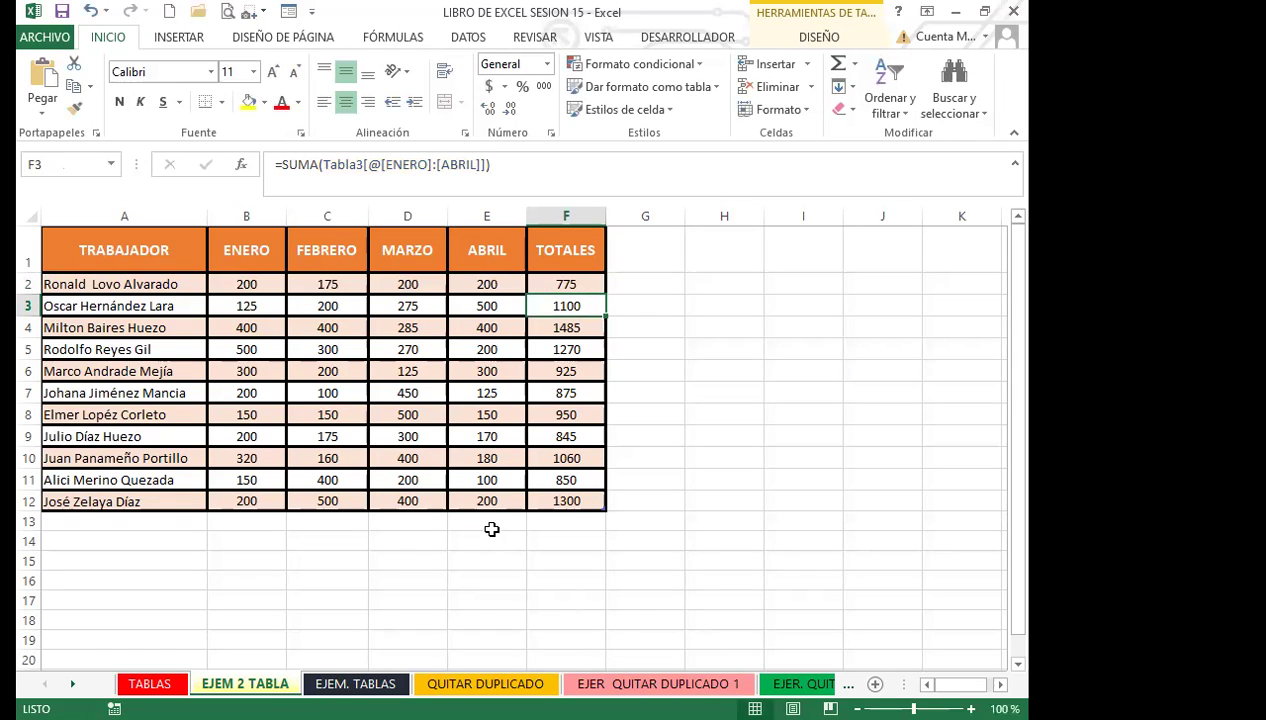
{"action": "key", "text": "Down"}
{"action": "key", "text": "Down"}
{"action": "key", "text": "Down"}
{"action": "key", "text": "Down"}
{"action": "key", "text": "Down"}
{"action": "key", "text": "Down"}
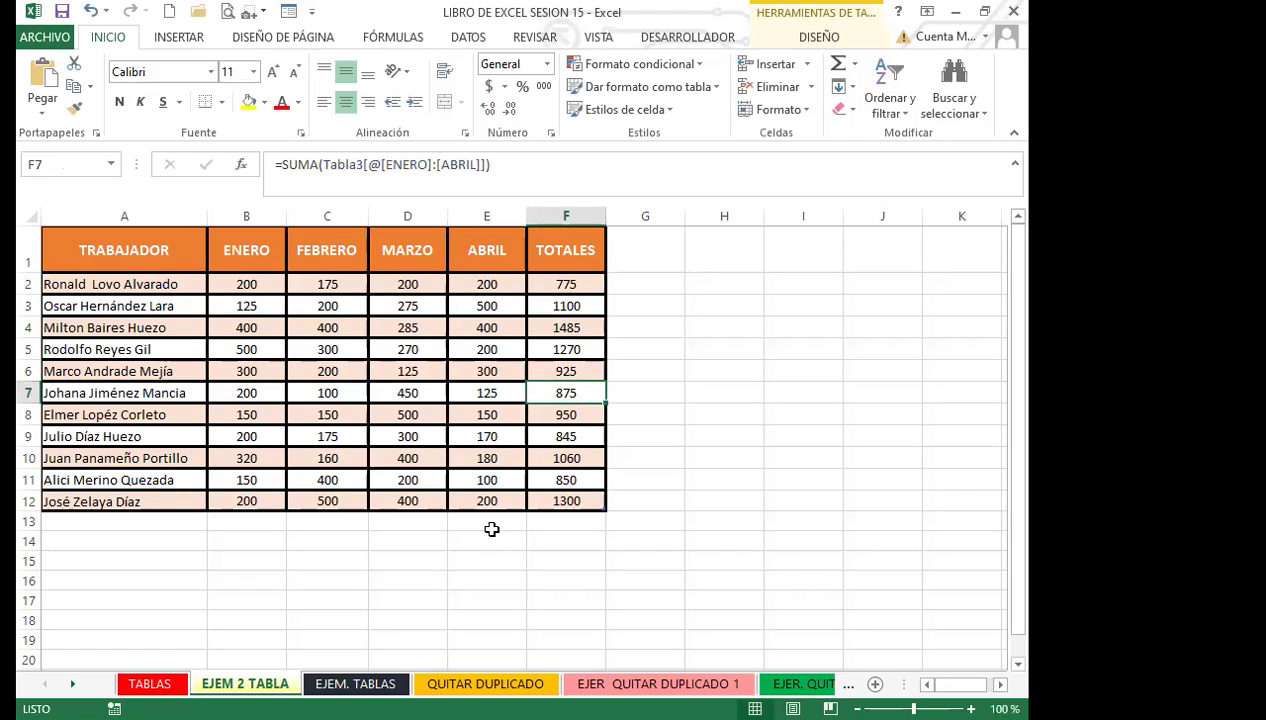
{"action": "key", "text": "Down"}
{"action": "key", "text": "Down"}
{"action": "key", "text": "Down"}
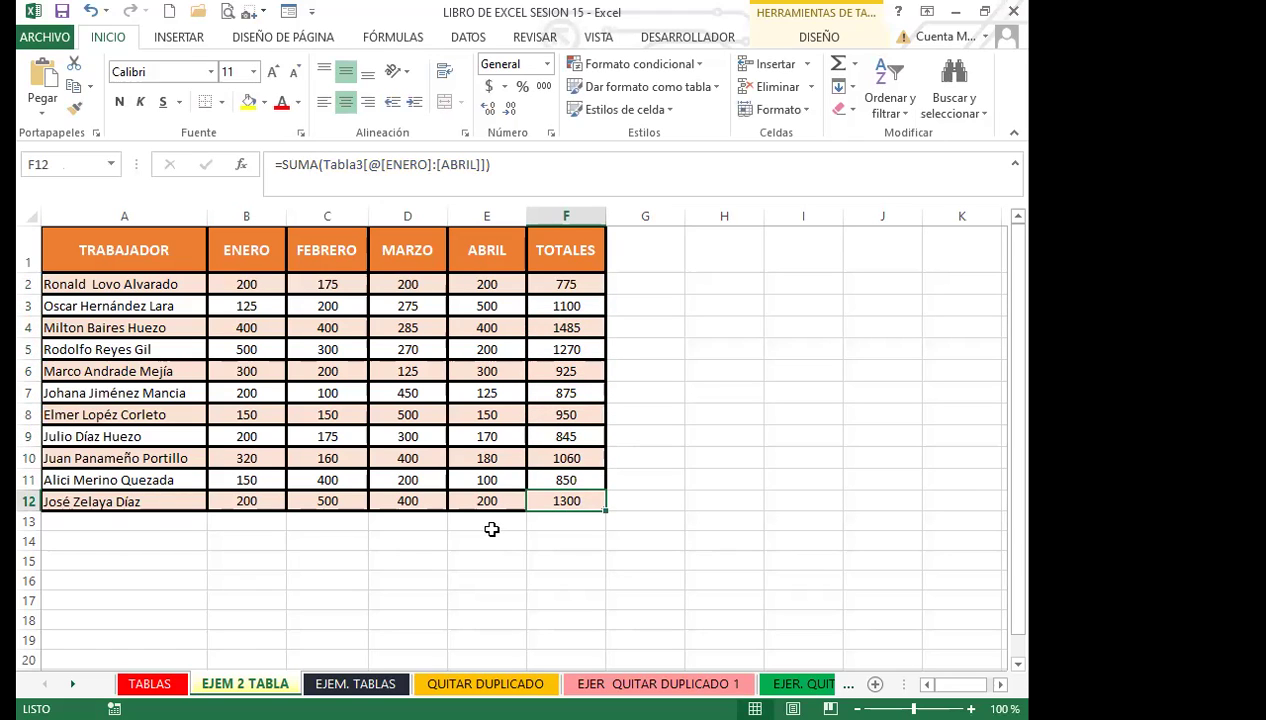
{"action": "key", "text": "Up"}
{"action": "key", "text": "Up"}
{"action": "key", "text": "Up"}
{"action": "key", "text": "Up"}
{"action": "key", "text": "Up"}
{"action": "key", "text": "Up"}
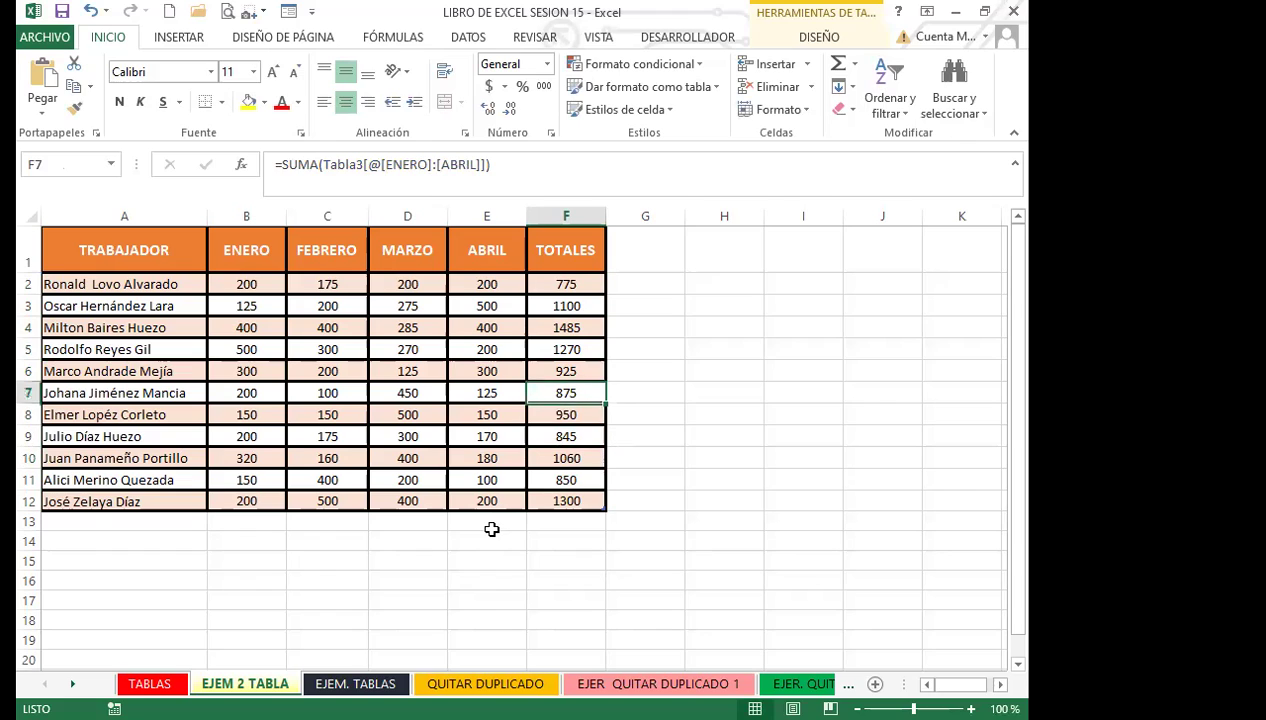
{"action": "key", "text": "Up"}
{"action": "key", "text": "Up"}
{"action": "key", "text": "Up"}
{"action": "key", "text": "Up"}
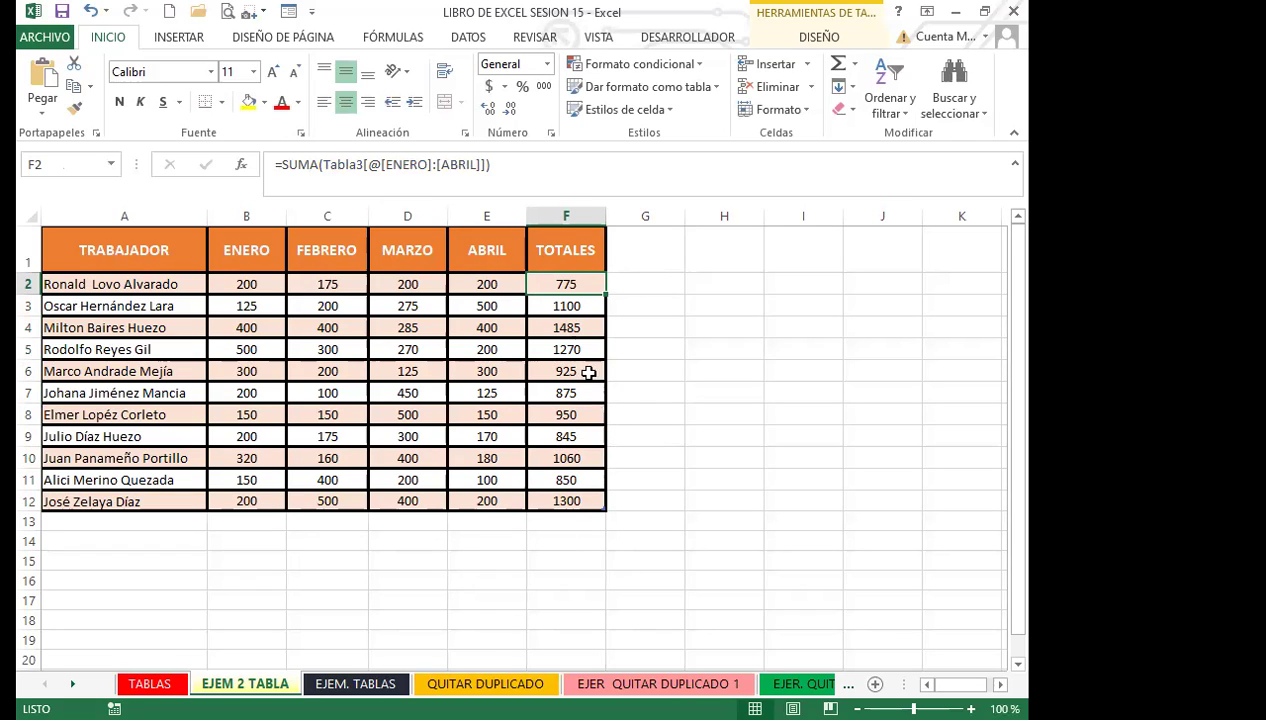
Step: Clear F2:F12 and enter =SUMA(B2:E2) in F2 to refill the TOTALES column
{"action": "left_click_drag", "start_coordinate": [580, 283], "coordinate": [584, 497]}
{"action": "key", "text": "Delete"}
{"action": "left_click", "coordinate": [570, 286]}
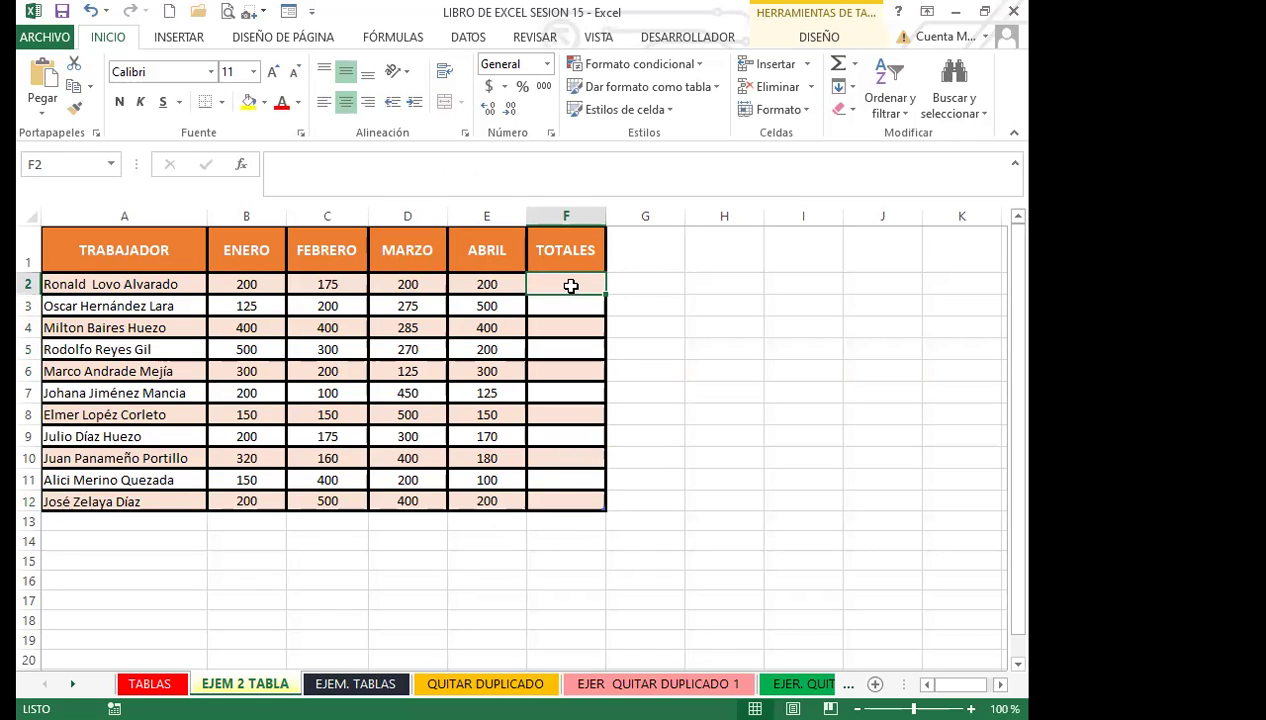
{"action": "type", "text": "="}
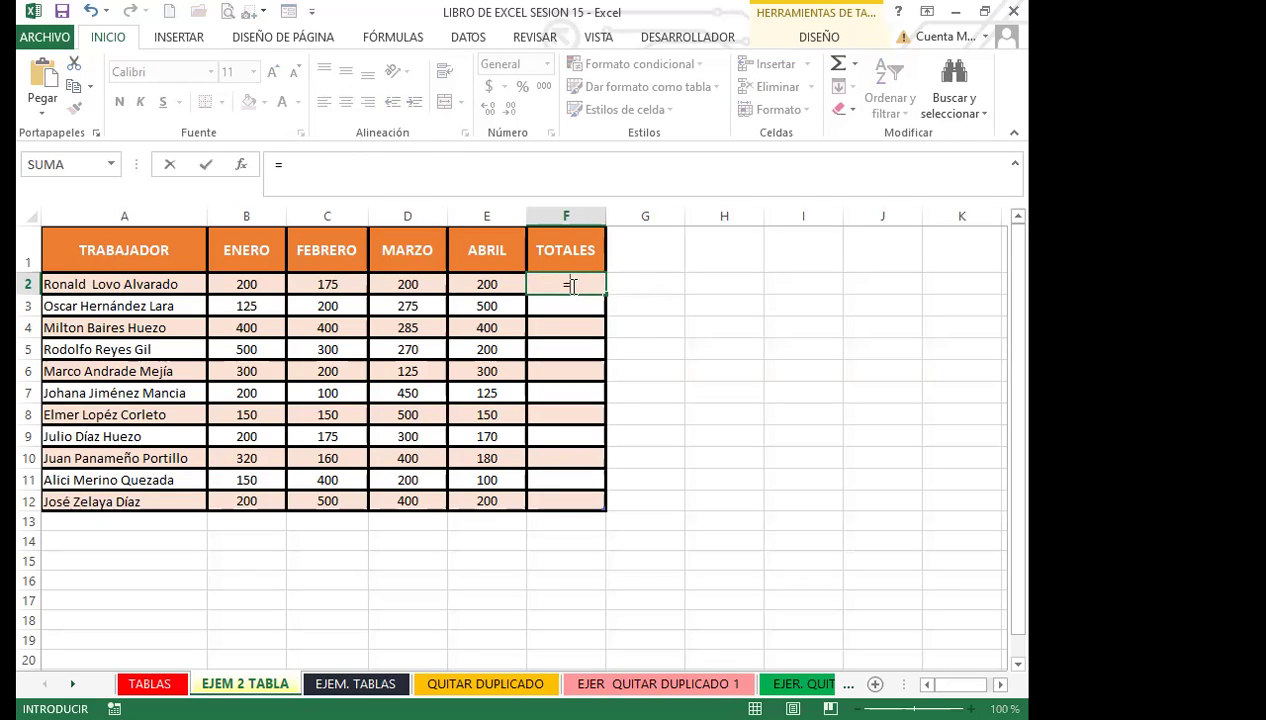
{"action": "type", "text": "SUMA("}
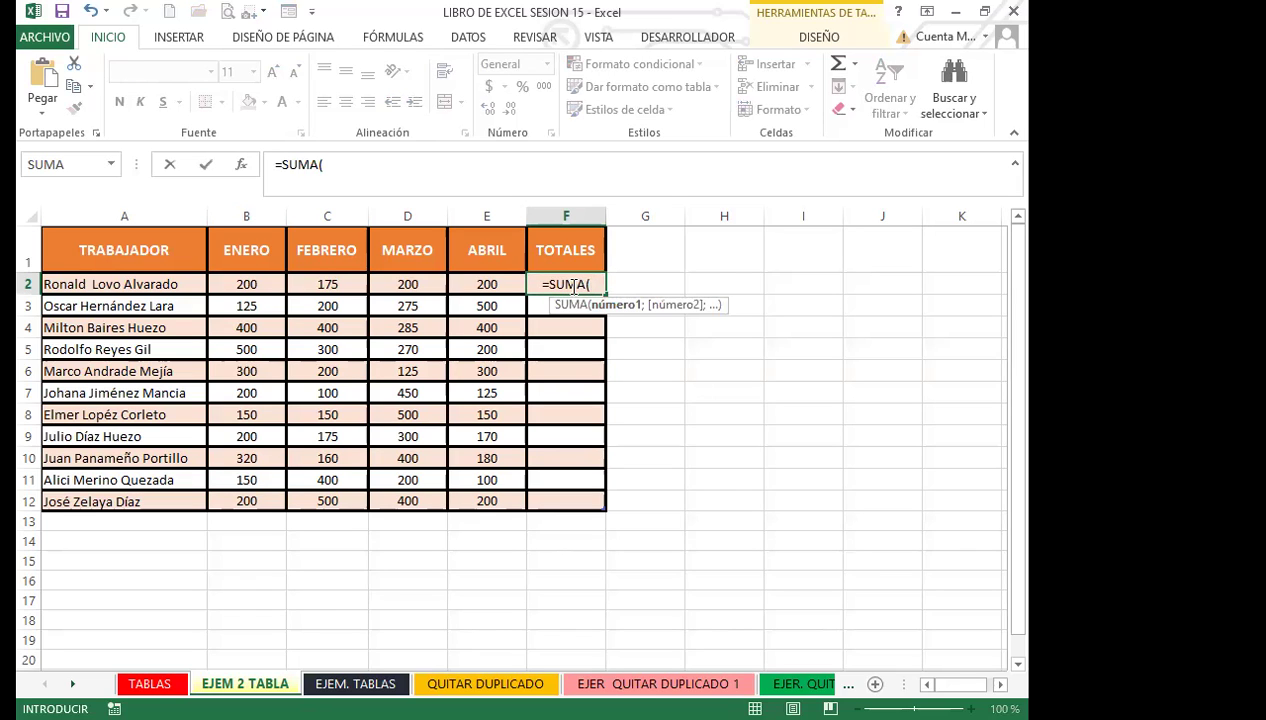
{"action": "key", "text": "Left"}
{"action": "key", "text": "Left"}
{"action": "key", "text": "Left"}
{"action": "key", "text": "Left"}
{"action": "type", "text": ":"}
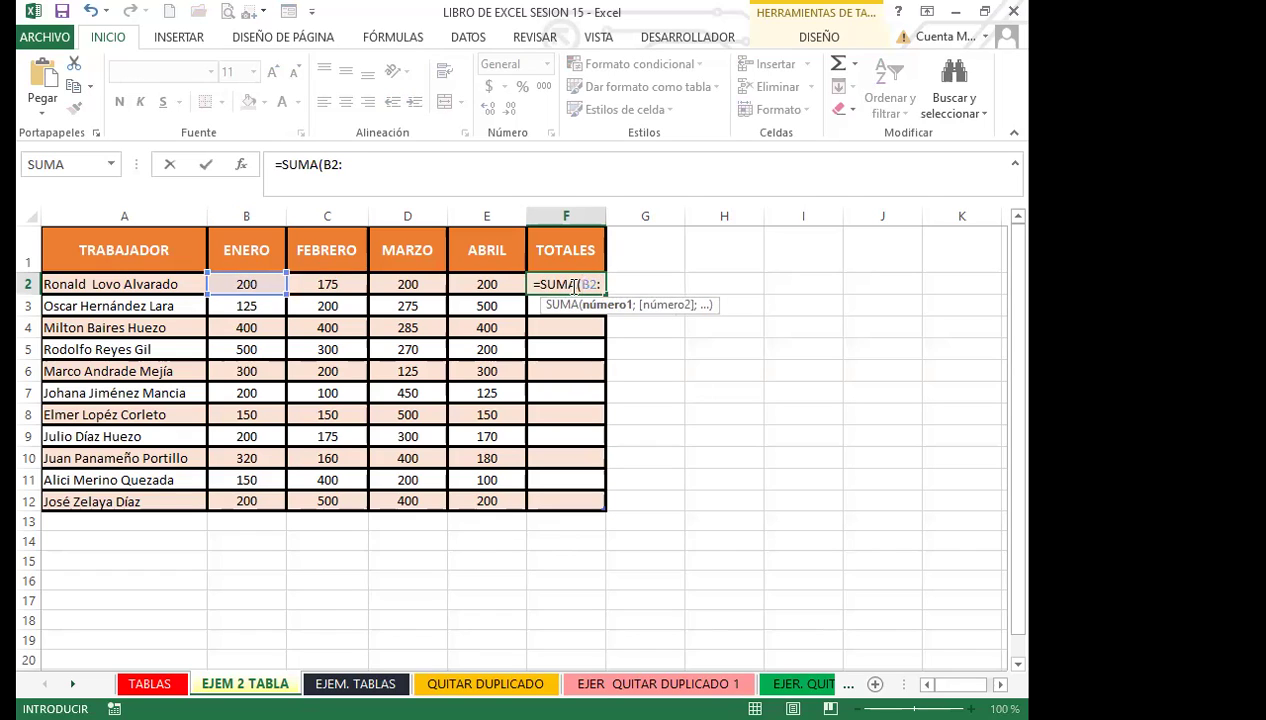
{"action": "type", "text": "E"}
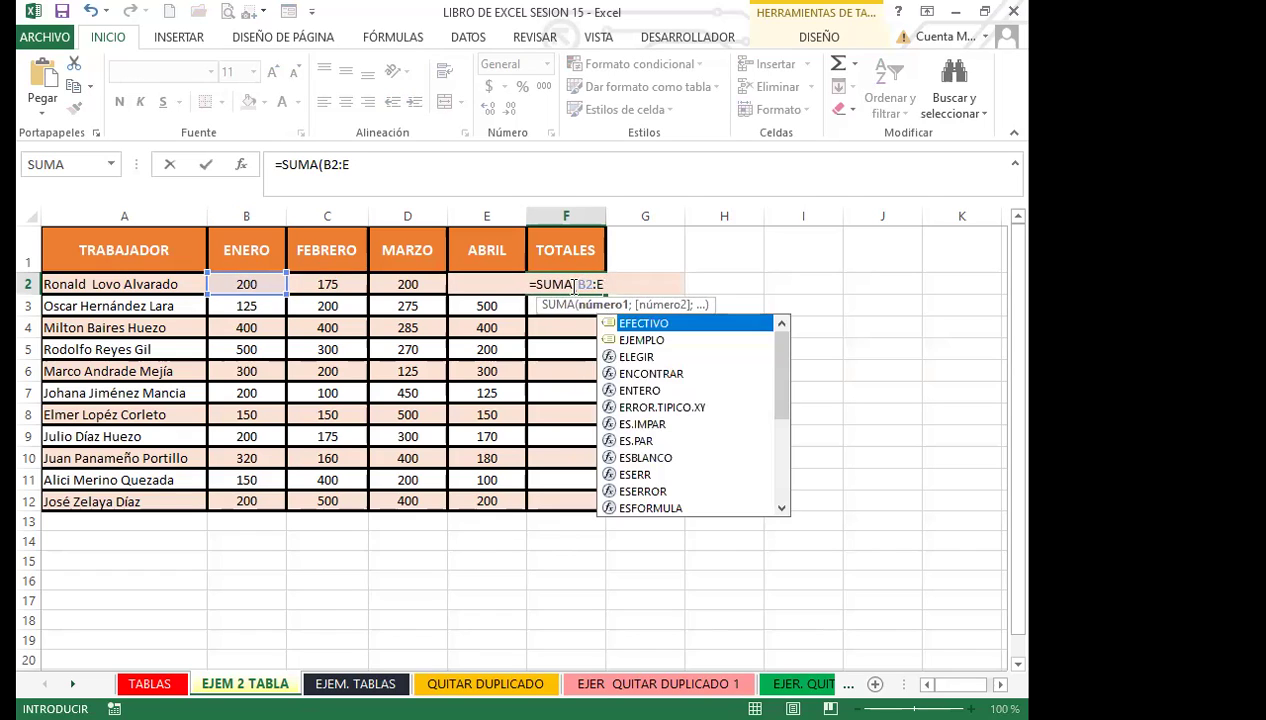
{"action": "type", "text": "2"}
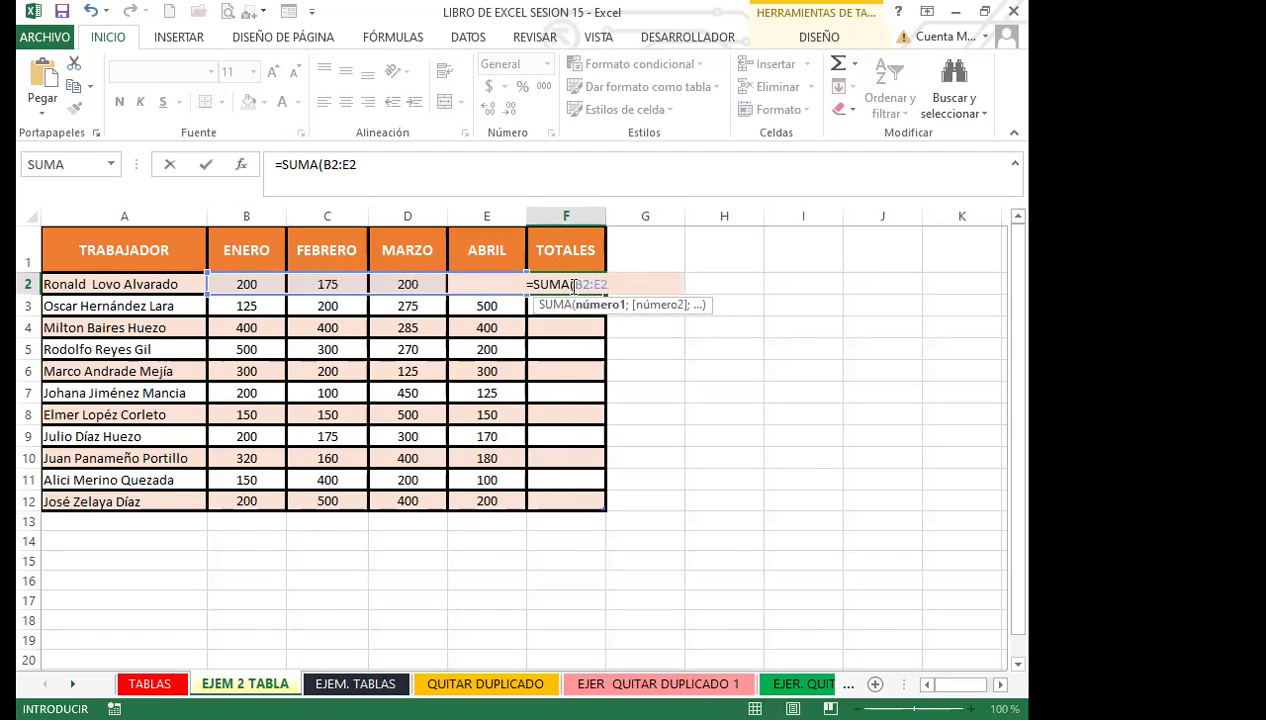
{"action": "type", "text": ")"}
{"action": "key", "text": "Return"}
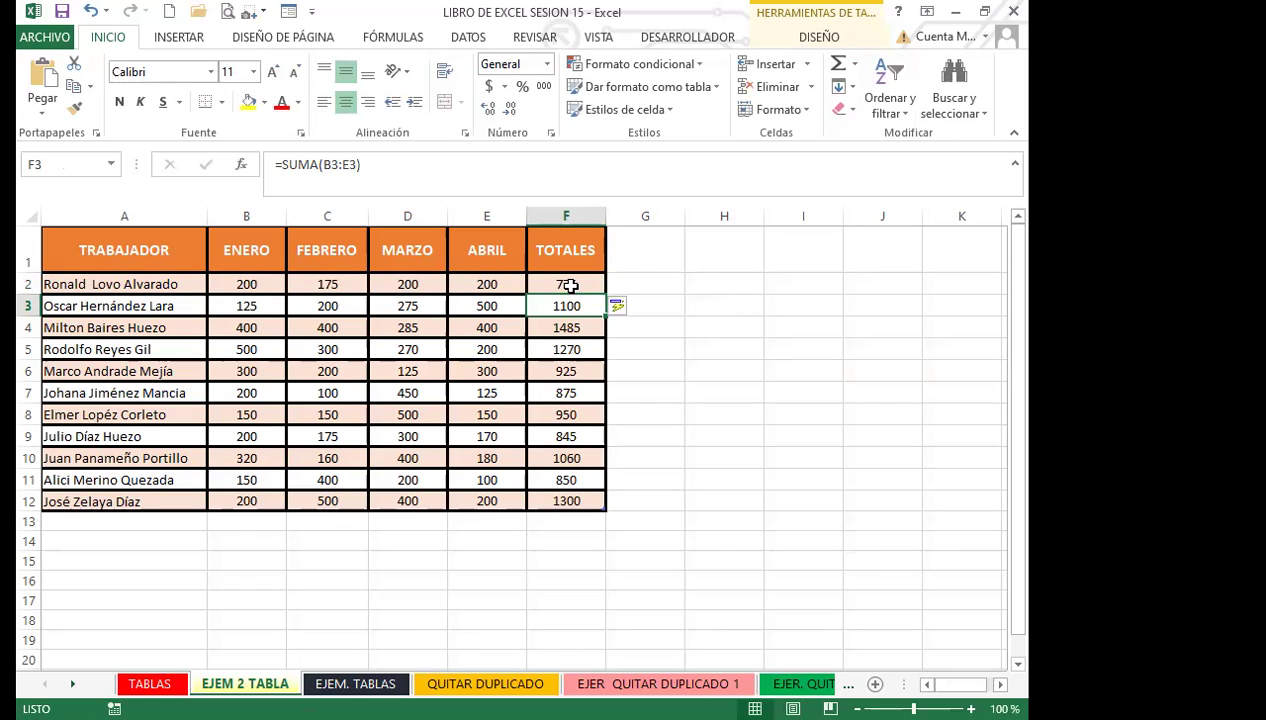
Step: Check F2's formula in the formula bar, committing it unchanged
{"action": "left_click", "coordinate": [568, 285]}
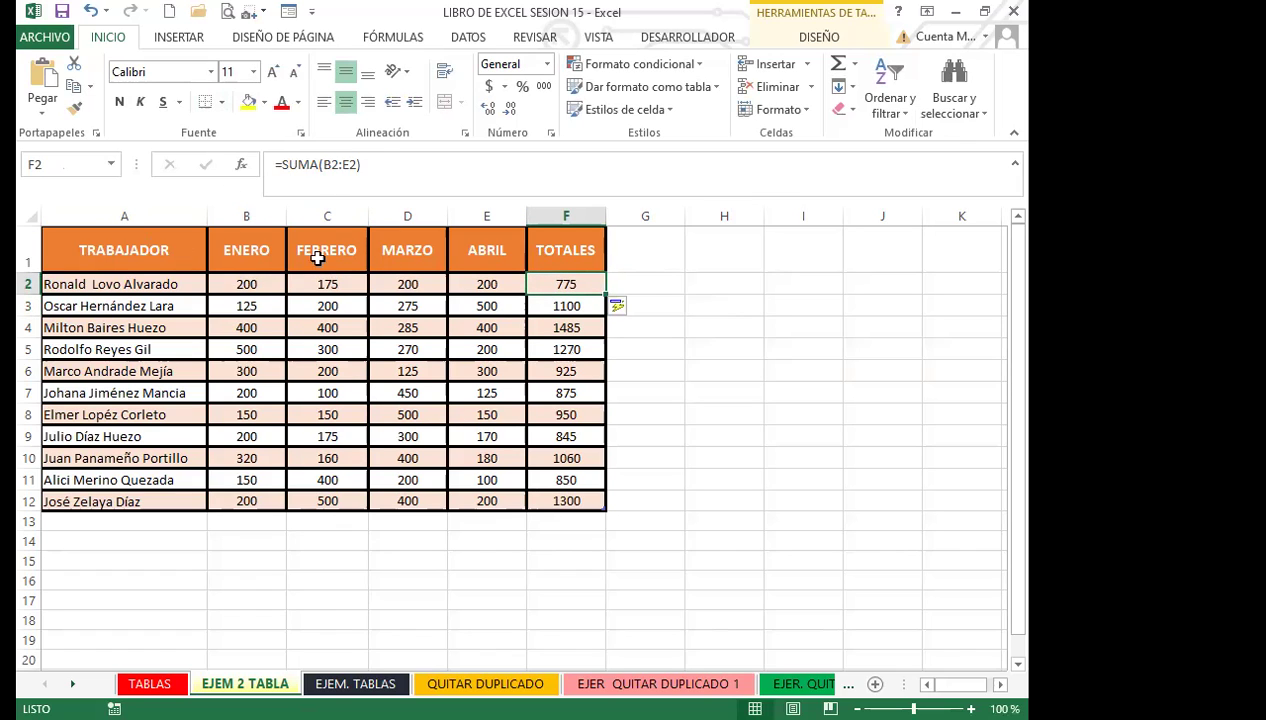
{"action": "left_click", "coordinate": [373, 163]}
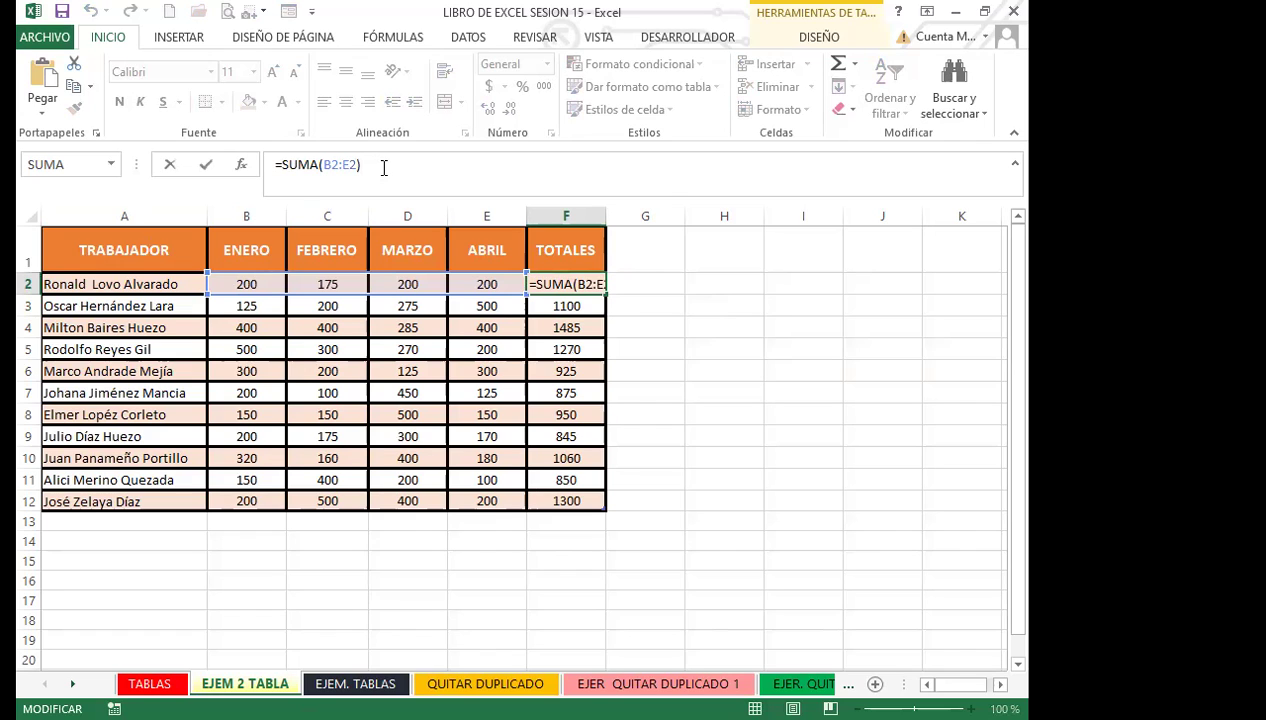
{"action": "key", "text": "Return"}
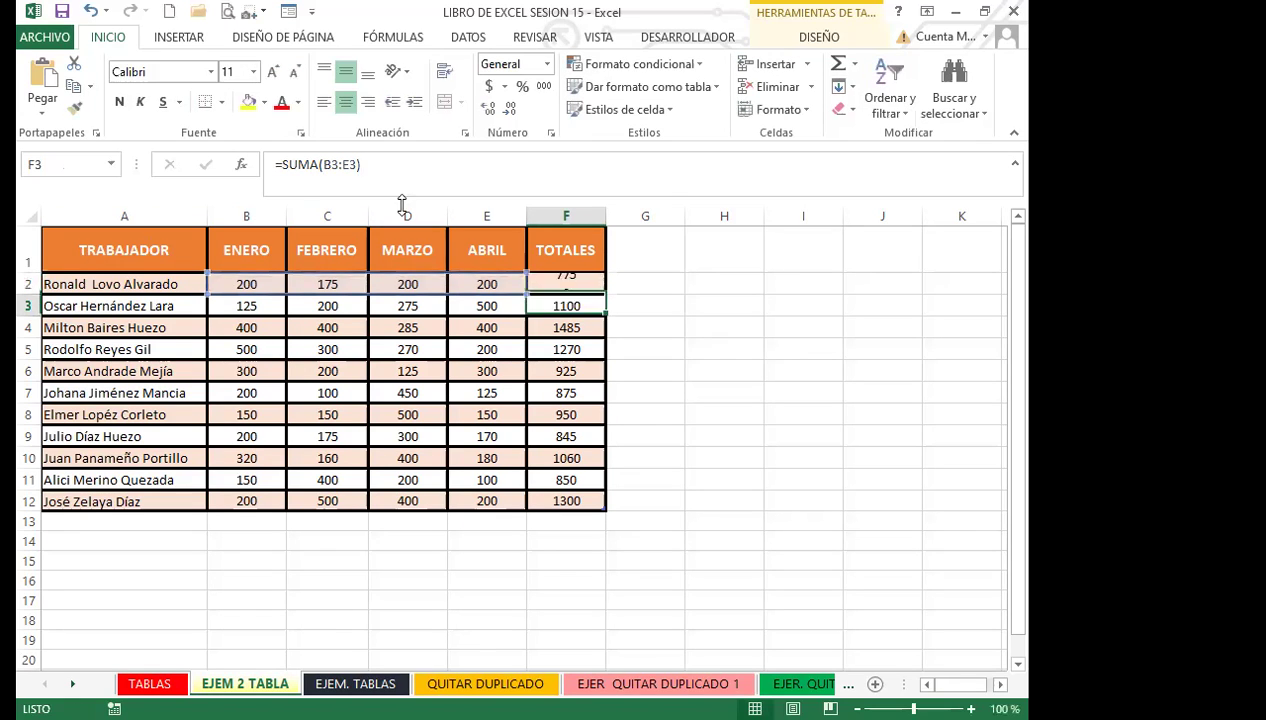
{"action": "left_click", "coordinate": [547, 284]}
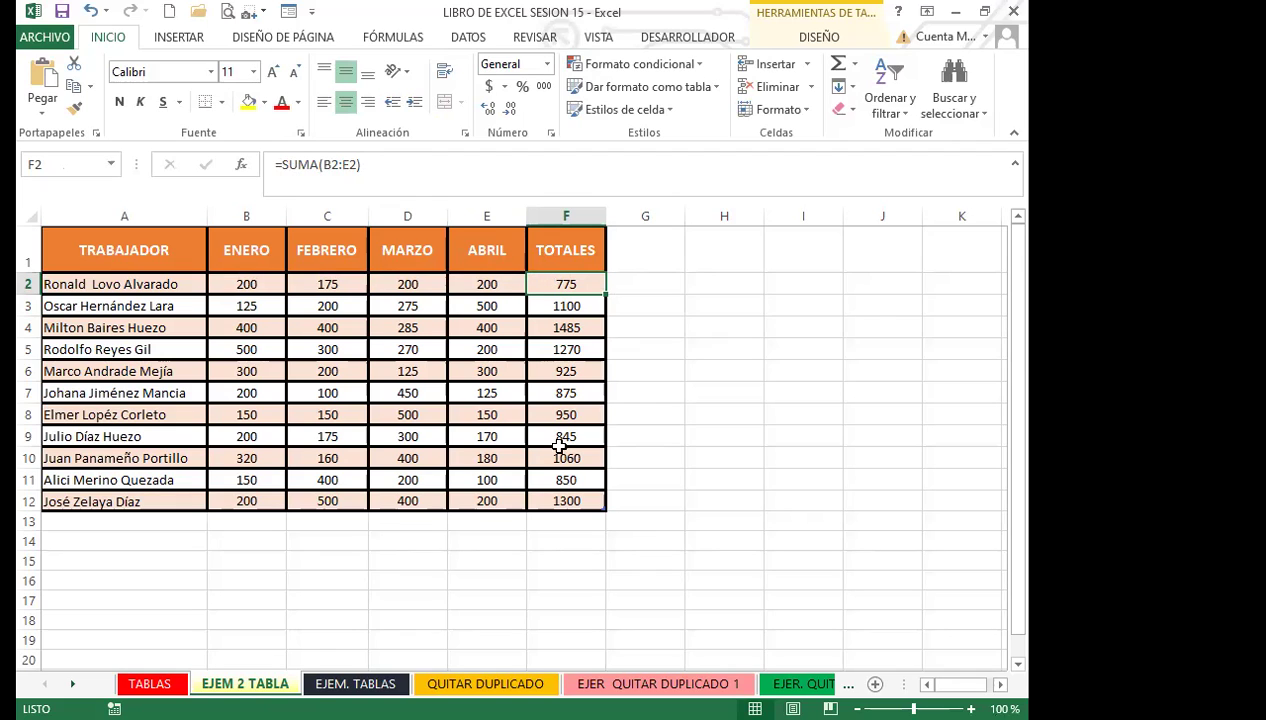
Step: Check the row 11 and 12 totals, then extend the table with an empty row 13
{"action": "left_click", "coordinate": [548, 478]}
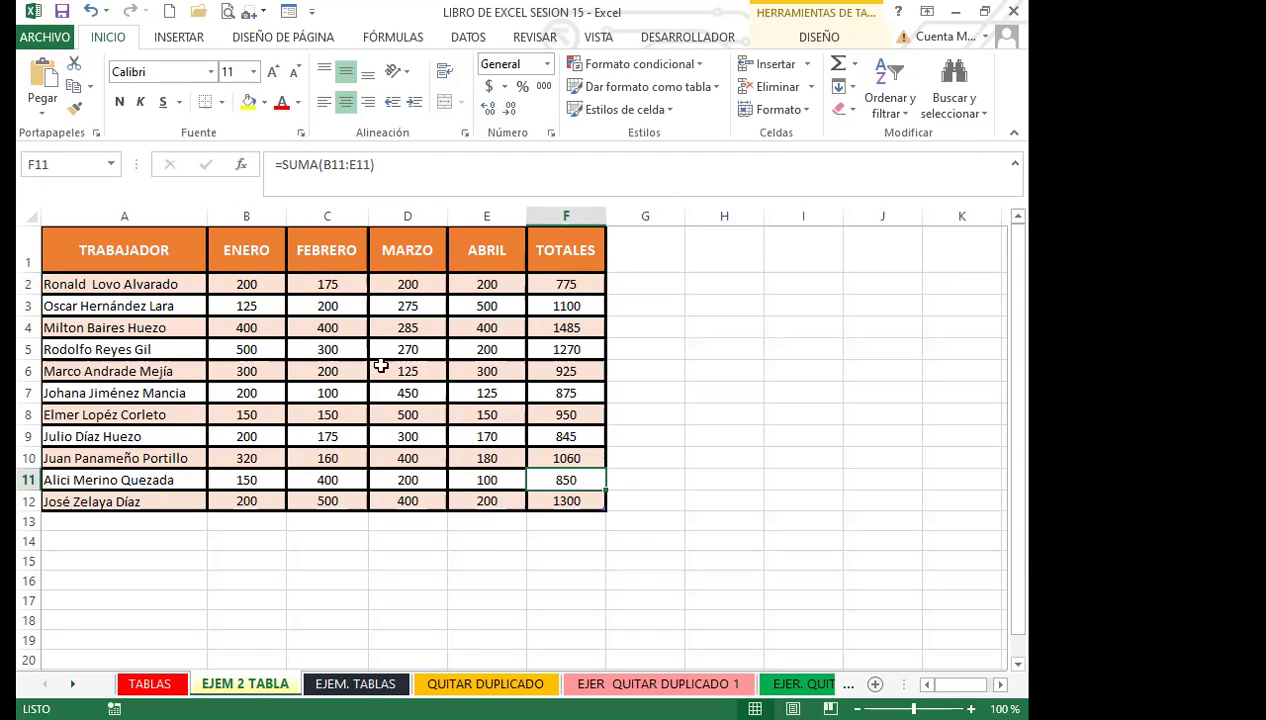
{"action": "left_click", "coordinate": [567, 502]}
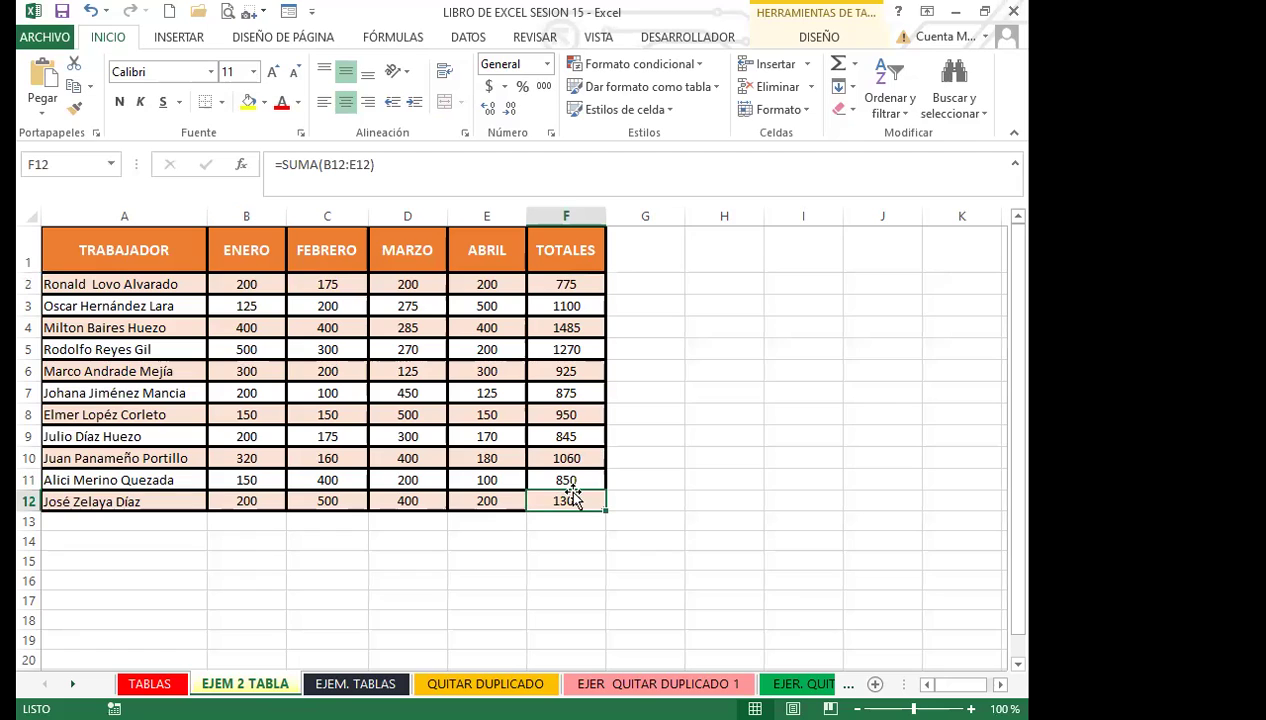
{"action": "key", "text": "Tab"}
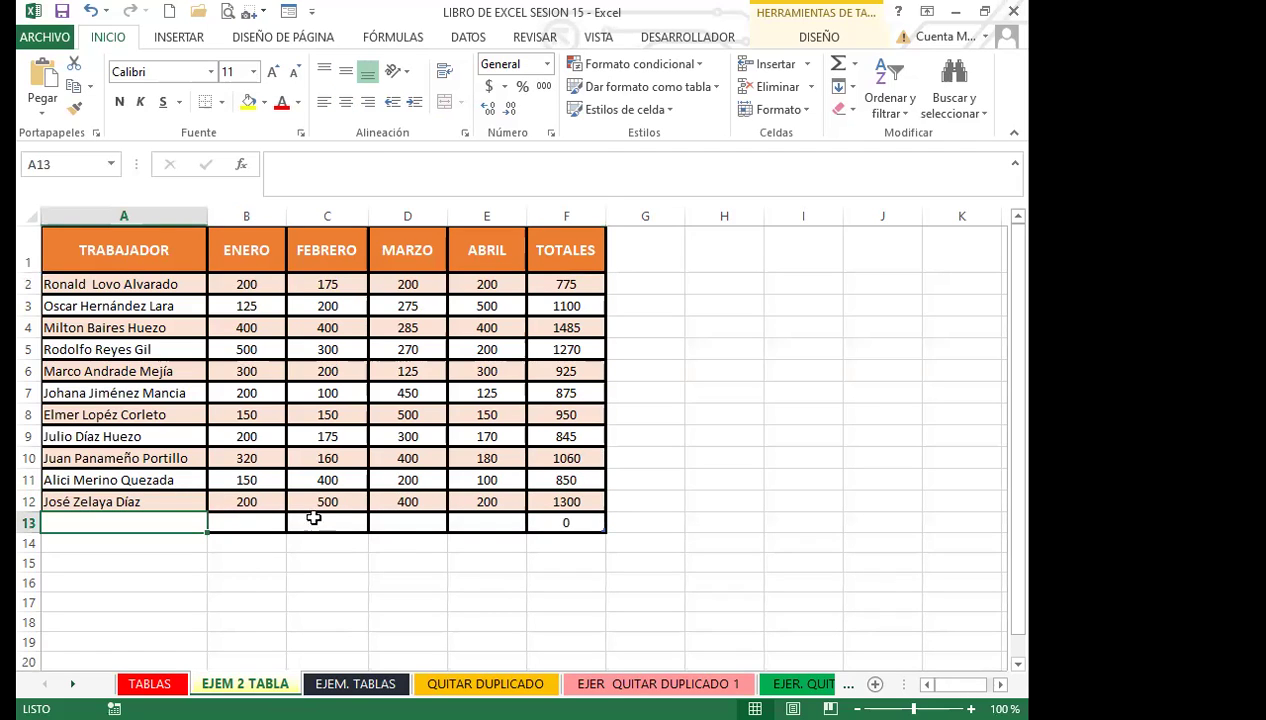
Step: Enter 200, 500, 500 and 400 as row 13's months, giving a 1600 total
{"action": "left_click", "coordinate": [232, 518]}
{"action": "type", "text": "200"}
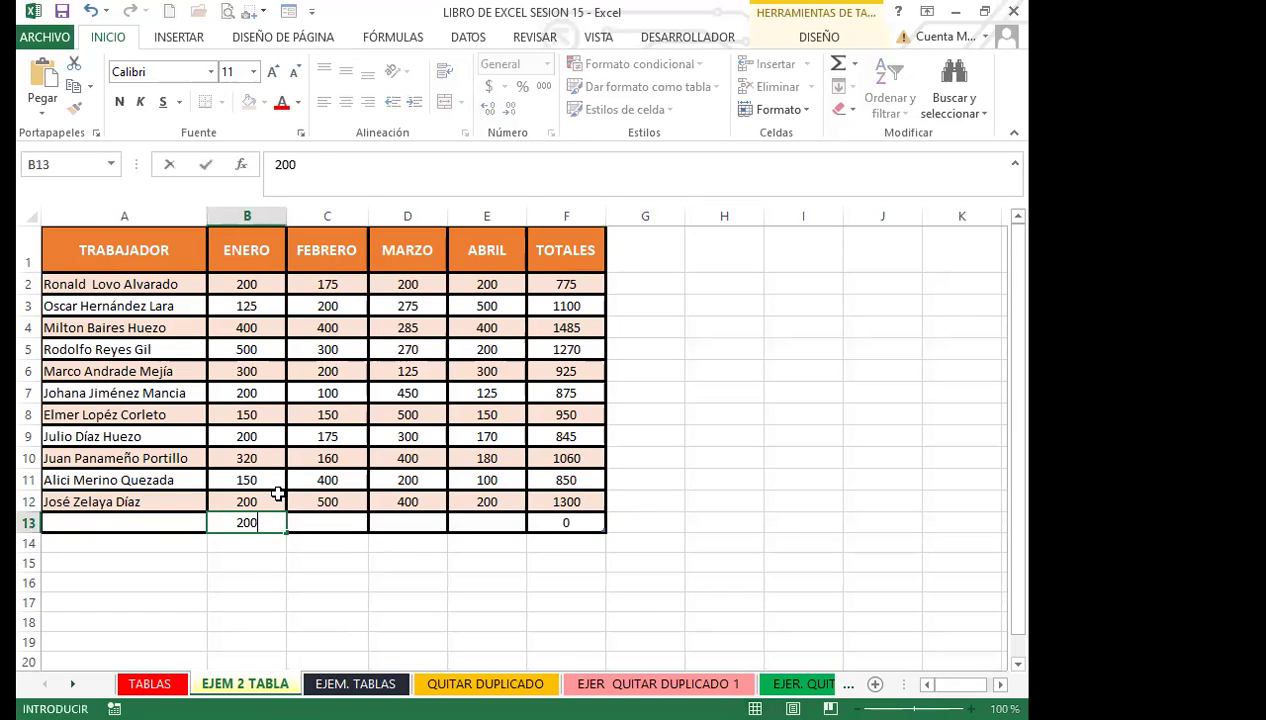
{"action": "key", "text": "Tab"}
{"action": "type", "text": "5"}
{"action": "key", "text": "Tab"}
{"action": "key", "text": "Tab"}
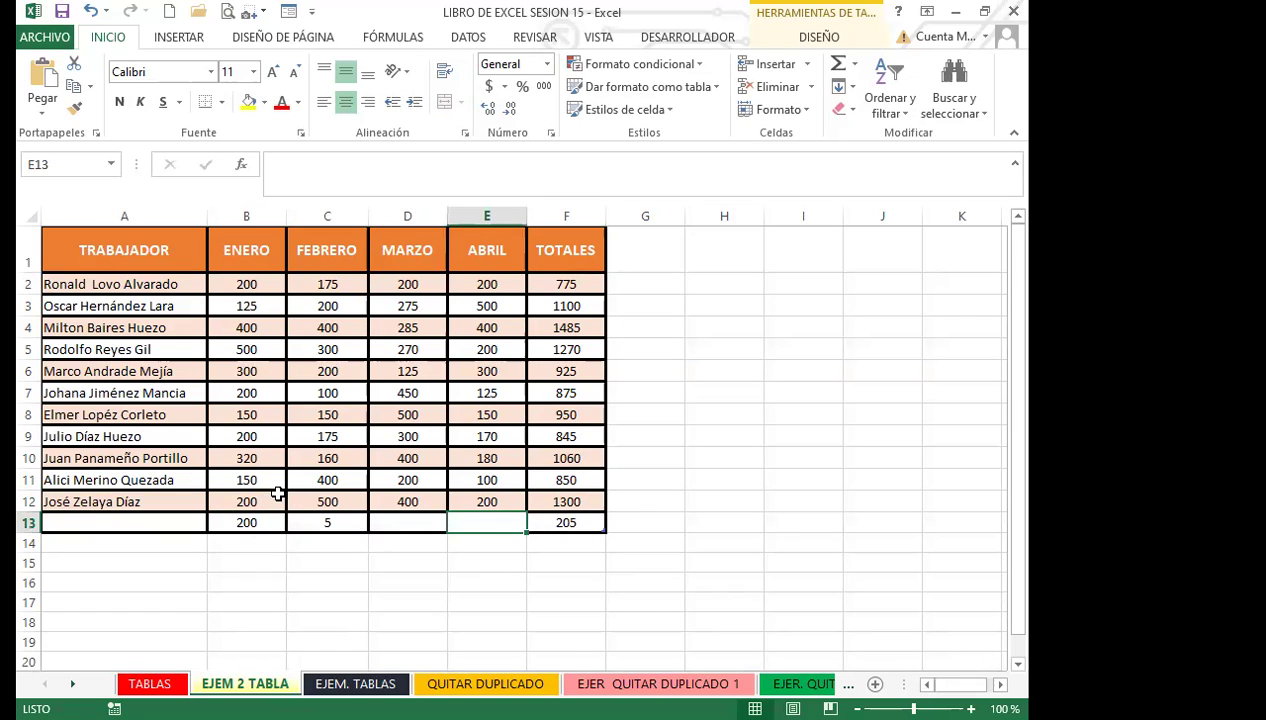
{"action": "key", "text": "shift+Tab"}
{"action": "type", "text": "00"}
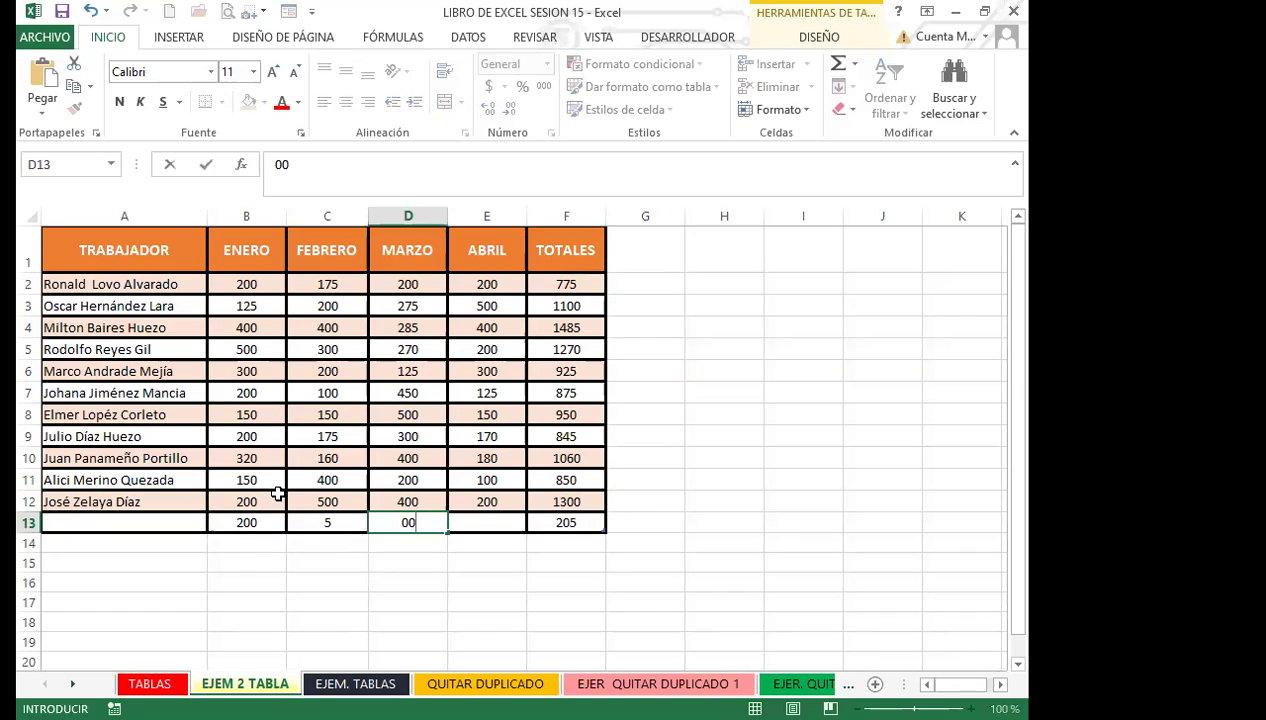
{"action": "key", "text": "shift+Tab"}
{"action": "type", "text": "500"}
{"action": "key", "text": "Tab"}
{"action": "type", "text": "500"}
{"action": "key", "text": "Tab"}
{"action": "type", "text": "400"}
{"action": "left_click", "coordinate": [567, 522]}
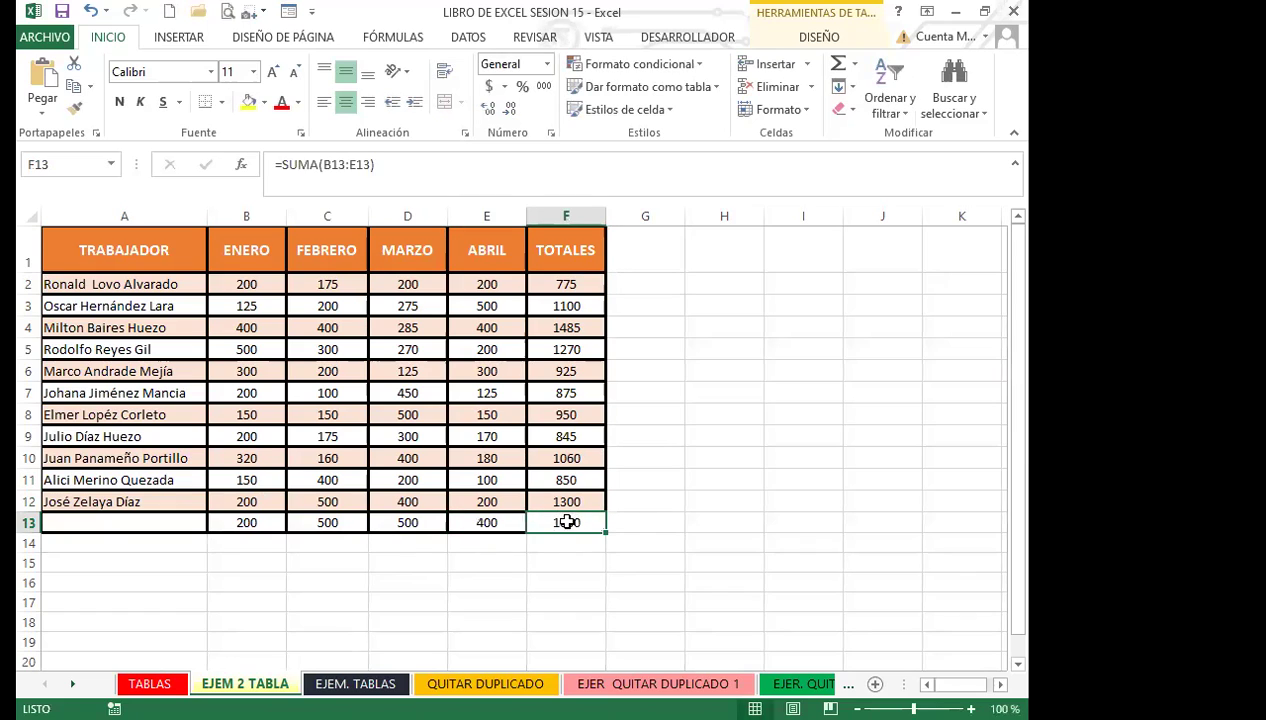
Step: Enter the new worker's full name in A13
{"action": "left_click", "coordinate": [120, 518]}
{"action": "type", "text": "CARLOS ERNESTO"}
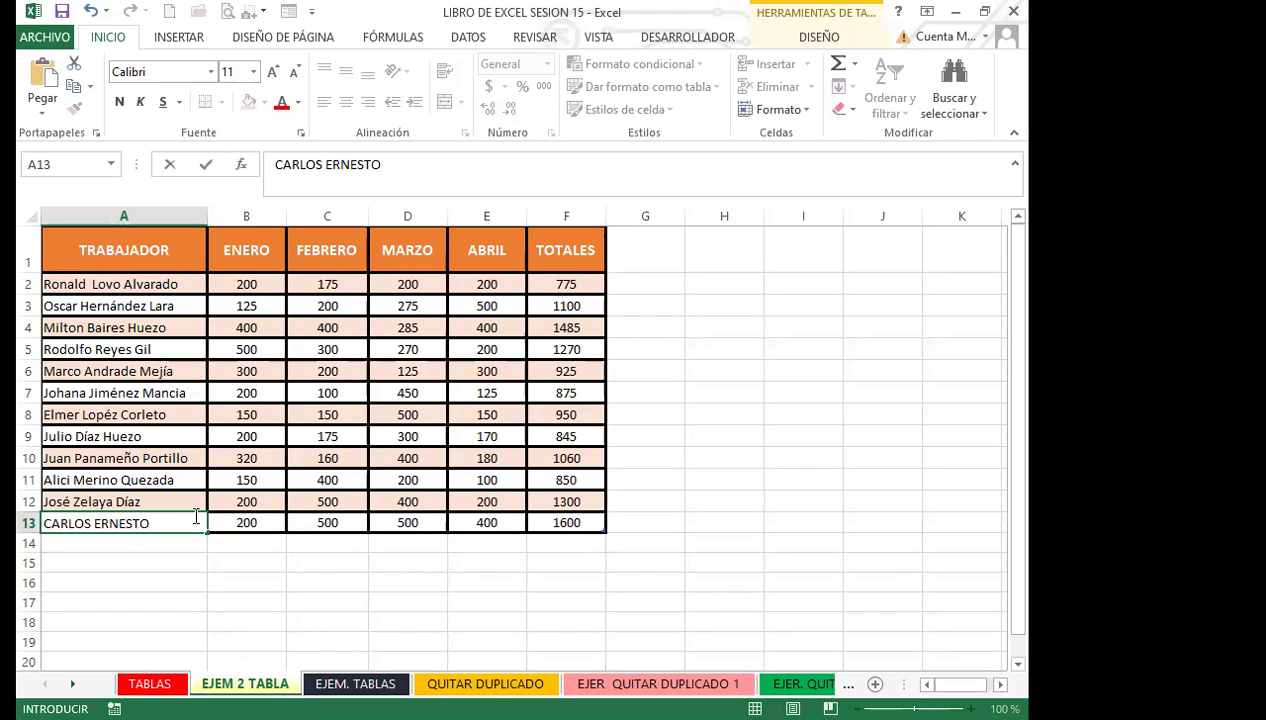
{"action": "left_click", "coordinate": [200, 541]}
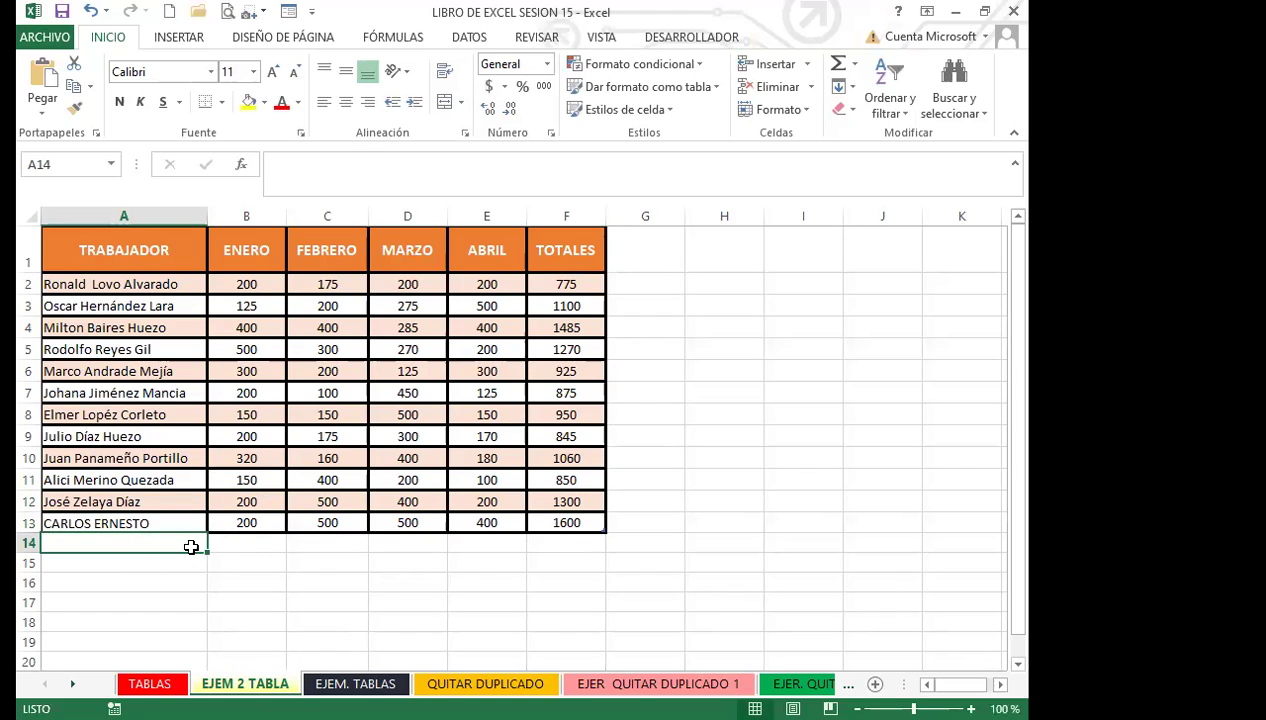
{"action": "left_click", "coordinate": [553, 519]}
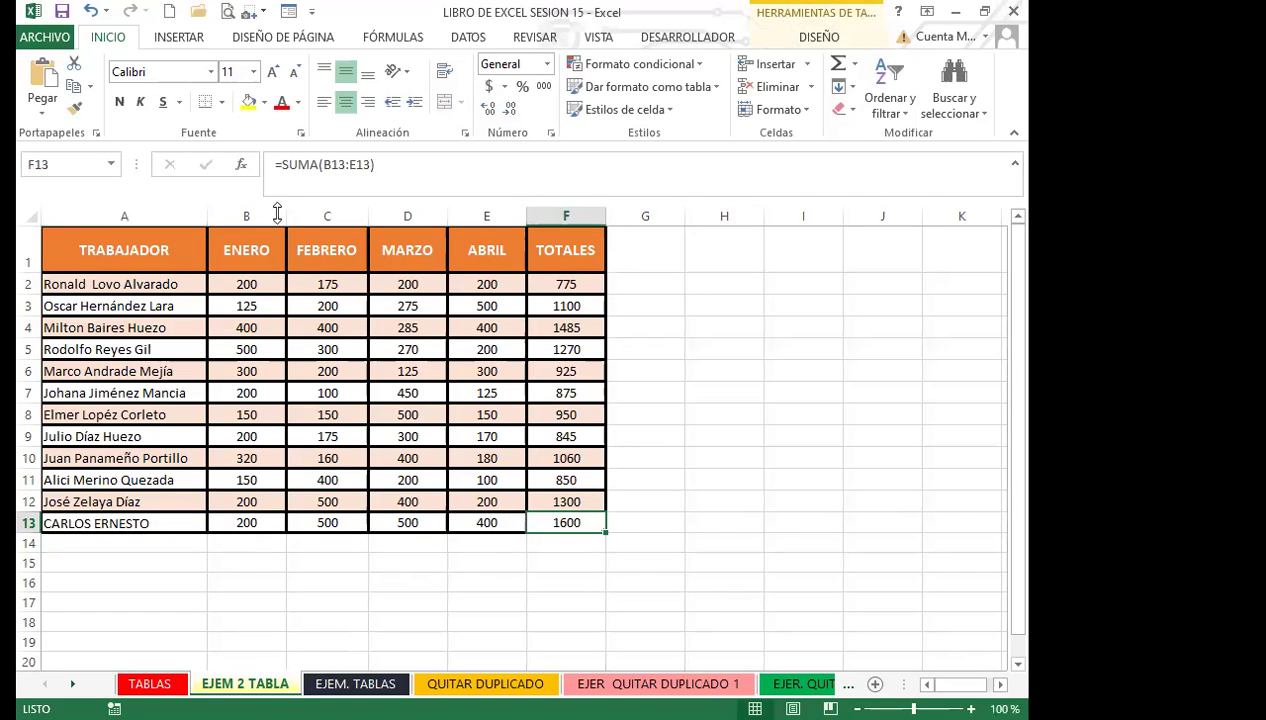
{"action": "left_click", "coordinate": [549, 249]}
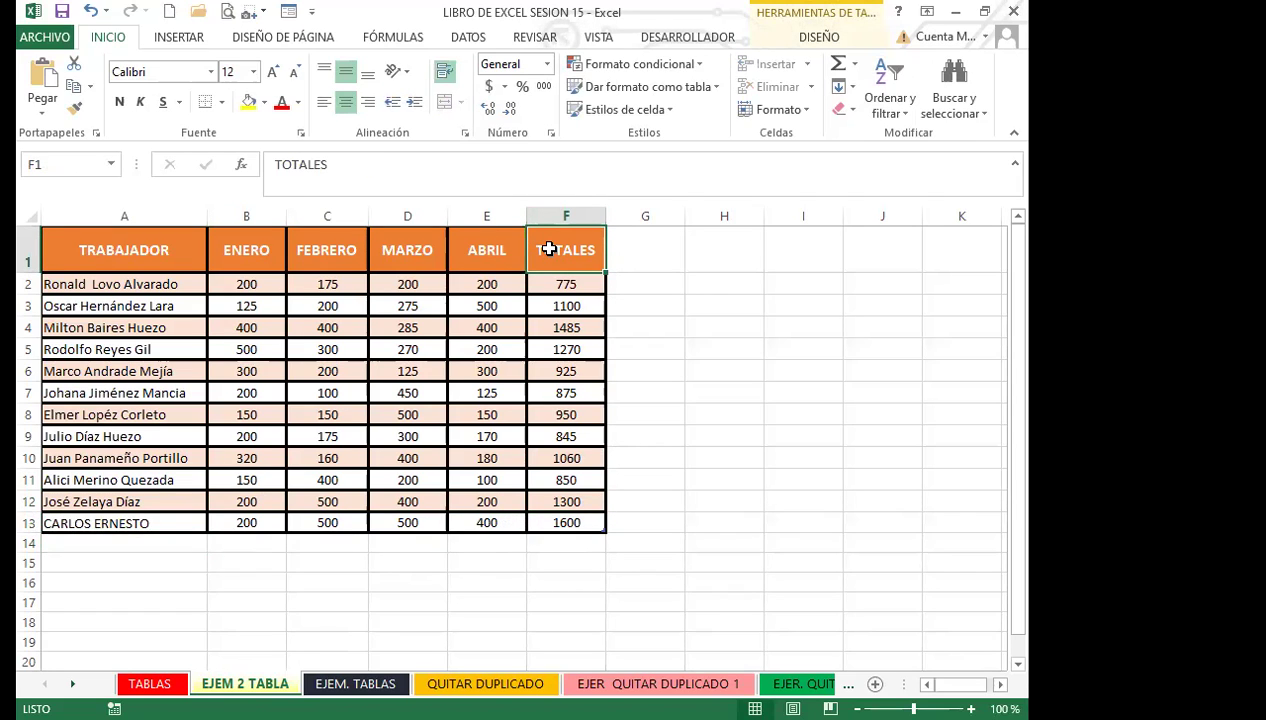
{"action": "left_click", "coordinate": [550, 283]}
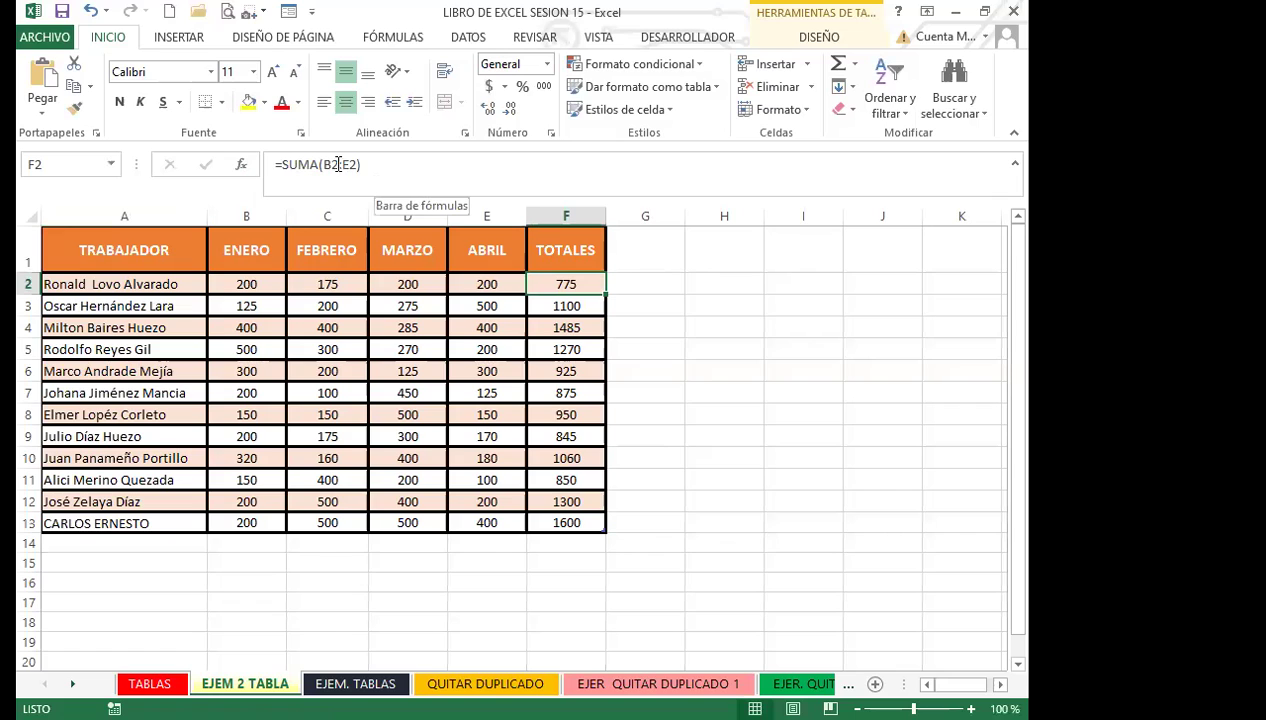
{"action": "left_click", "coordinate": [573, 305]}
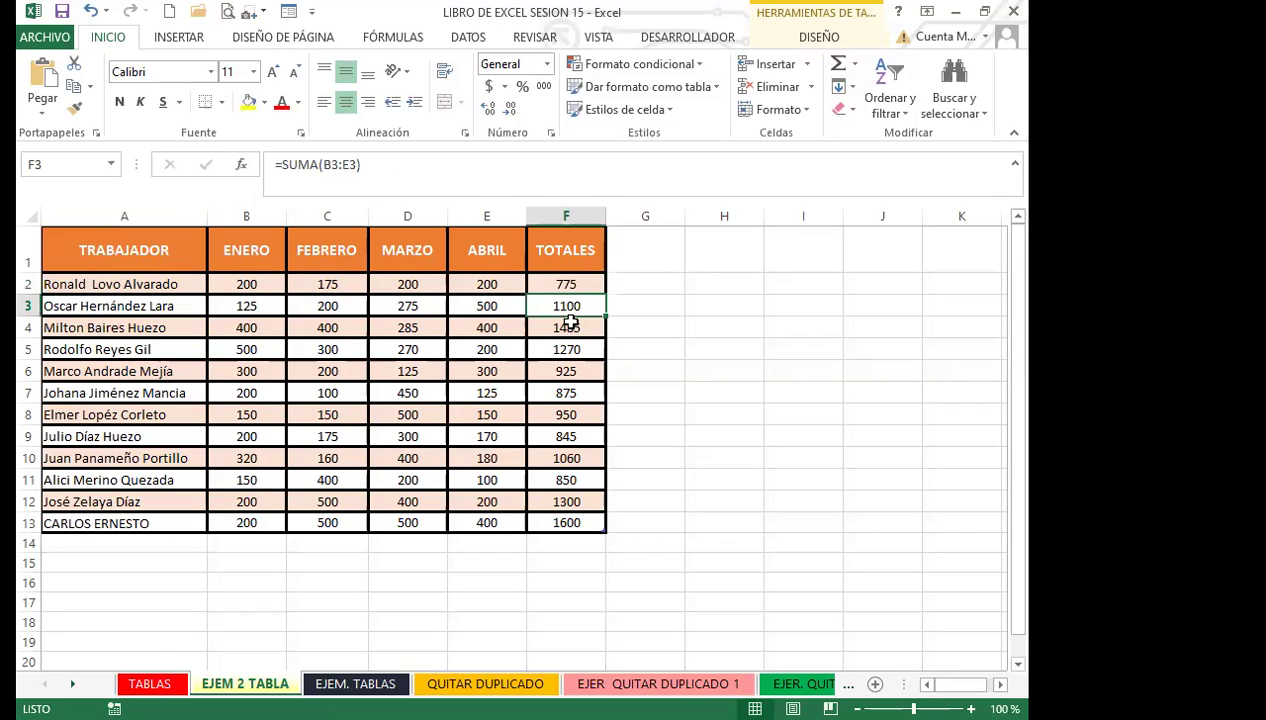
{"action": "key", "text": "Down"}
{"action": "key", "text": "Down"}
{"action": "key", "text": "Down"}
{"action": "key", "text": "Down"}
{"action": "key", "text": "Down"}
{"action": "key", "text": "Down"}
{"action": "key", "text": "Down"}
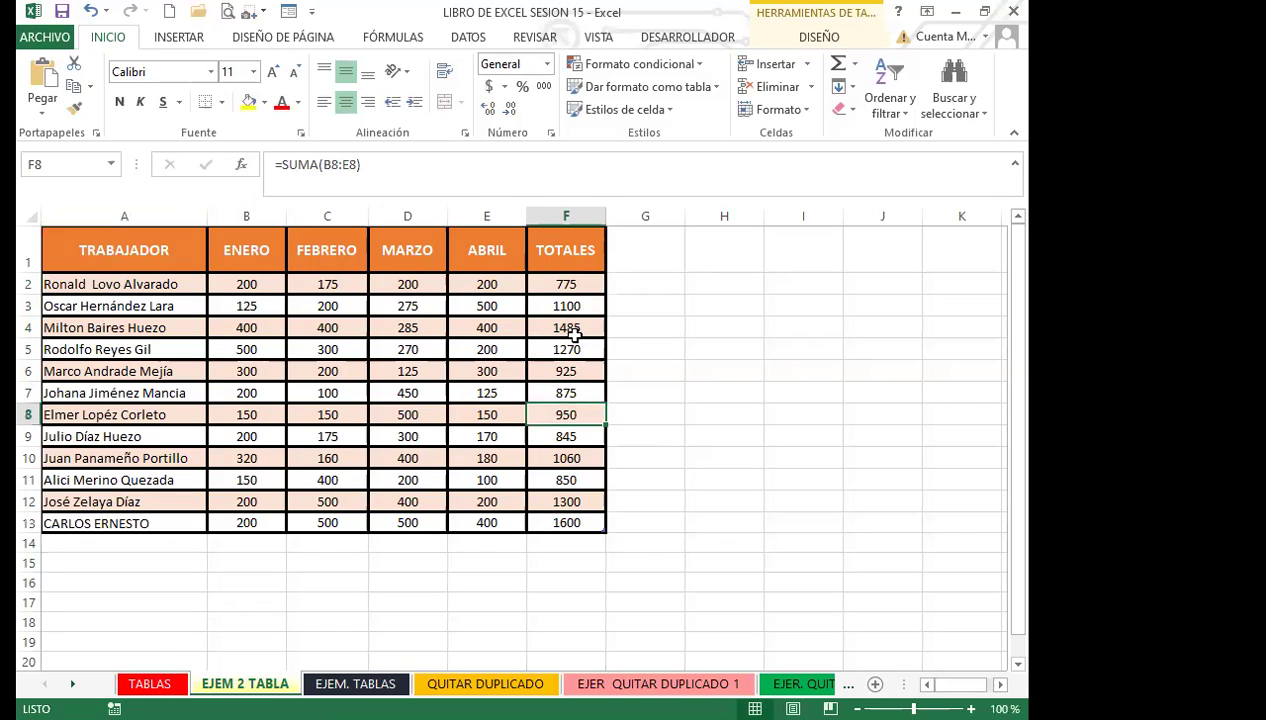
{"action": "key", "text": "Down"}
{"action": "key", "text": "Down"}
{"action": "key", "text": "Down"}
{"action": "key", "text": "Up"}
{"action": "key", "text": "Up"}
{"action": "key", "text": "Up"}
{"action": "key", "text": "Up"}
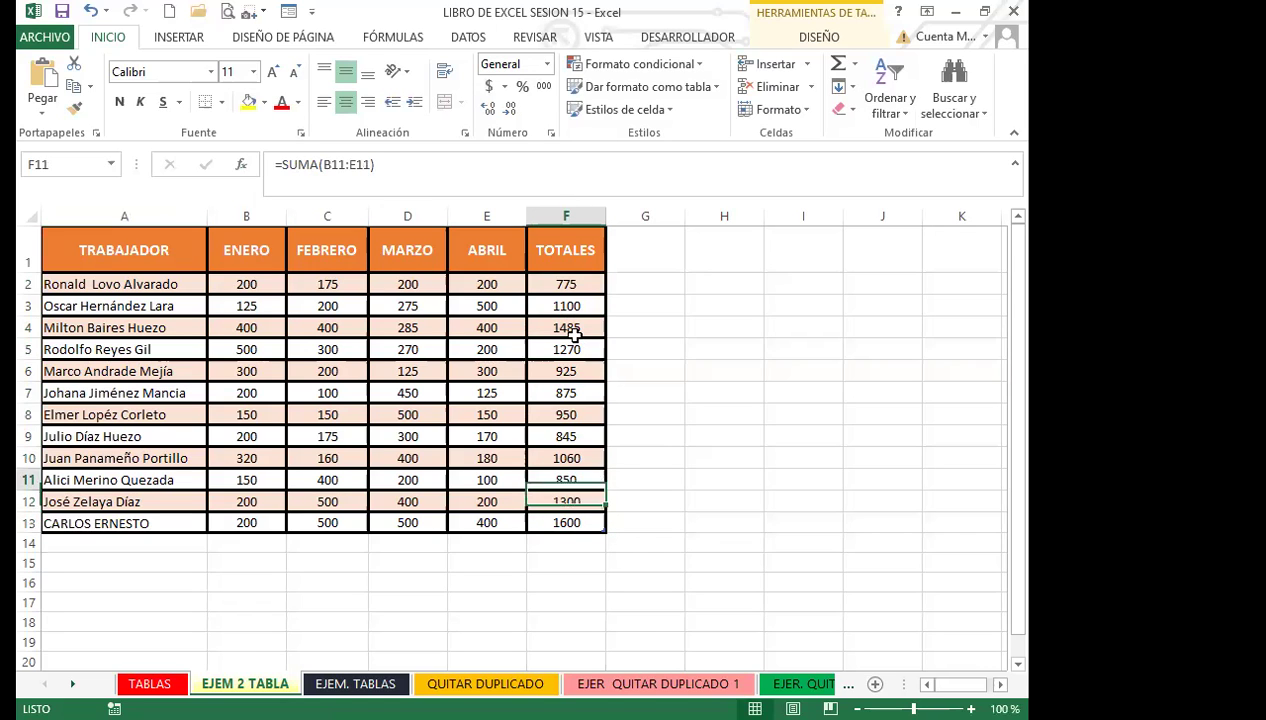
{"action": "key", "text": "Up"}
{"action": "key", "text": "Up"}
{"action": "key", "text": "Up"}
{"action": "key", "text": "Up"}
{"action": "key", "text": "Up"}
{"action": "key", "text": "Up"}
{"action": "key", "text": "Up"}
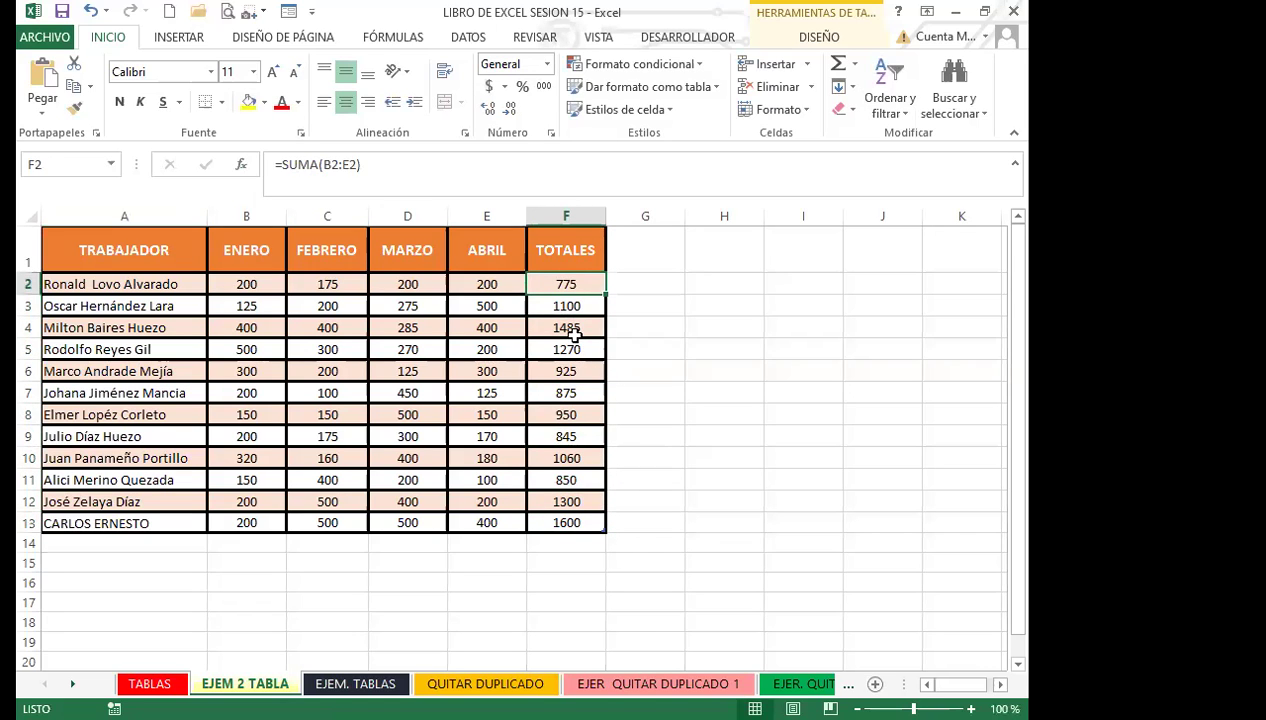
{"action": "left_click_drag", "start_coordinate": [456, 336], "coordinate": [480, 370]}
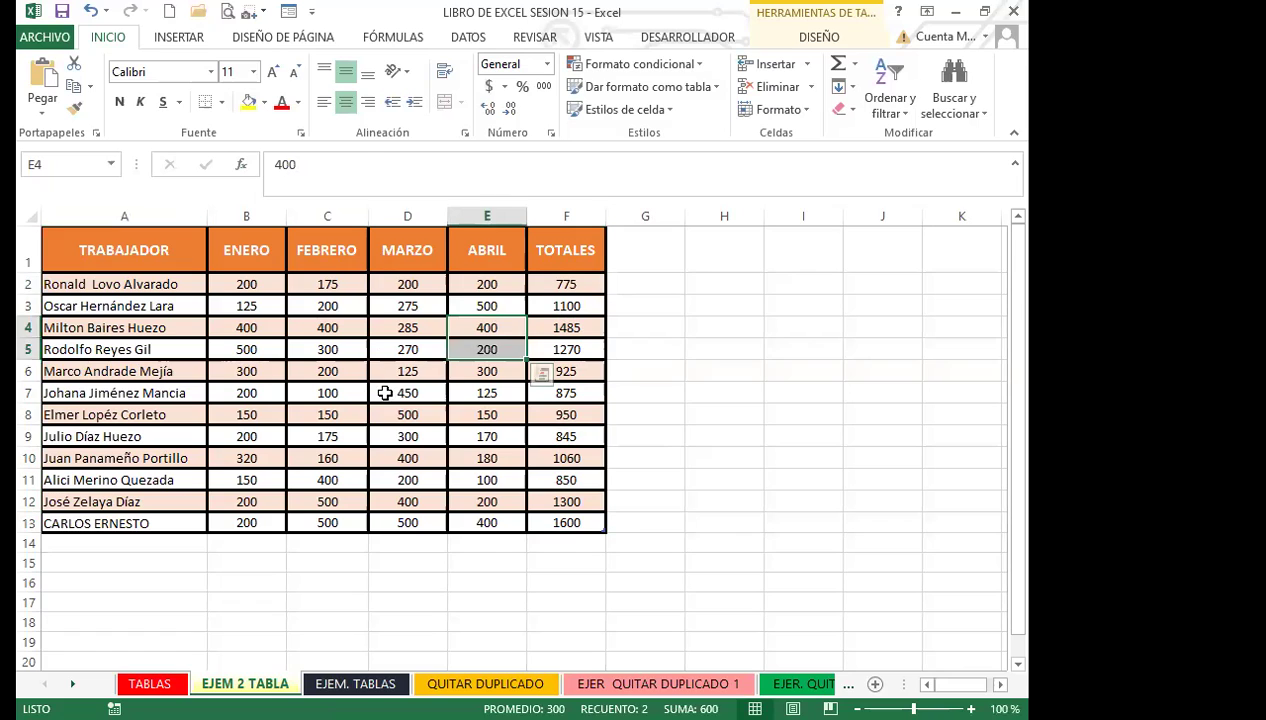
{"action": "left_click", "coordinate": [375, 392]}
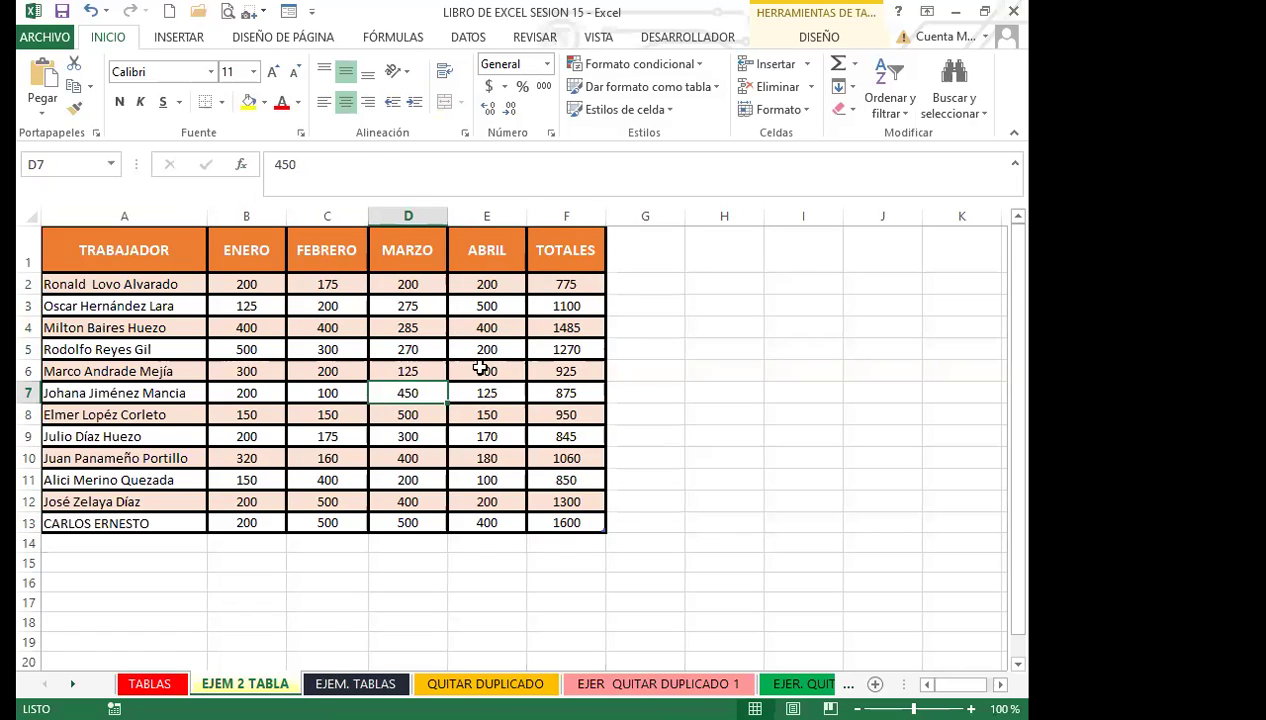
{"action": "left_click", "coordinate": [545, 284]}
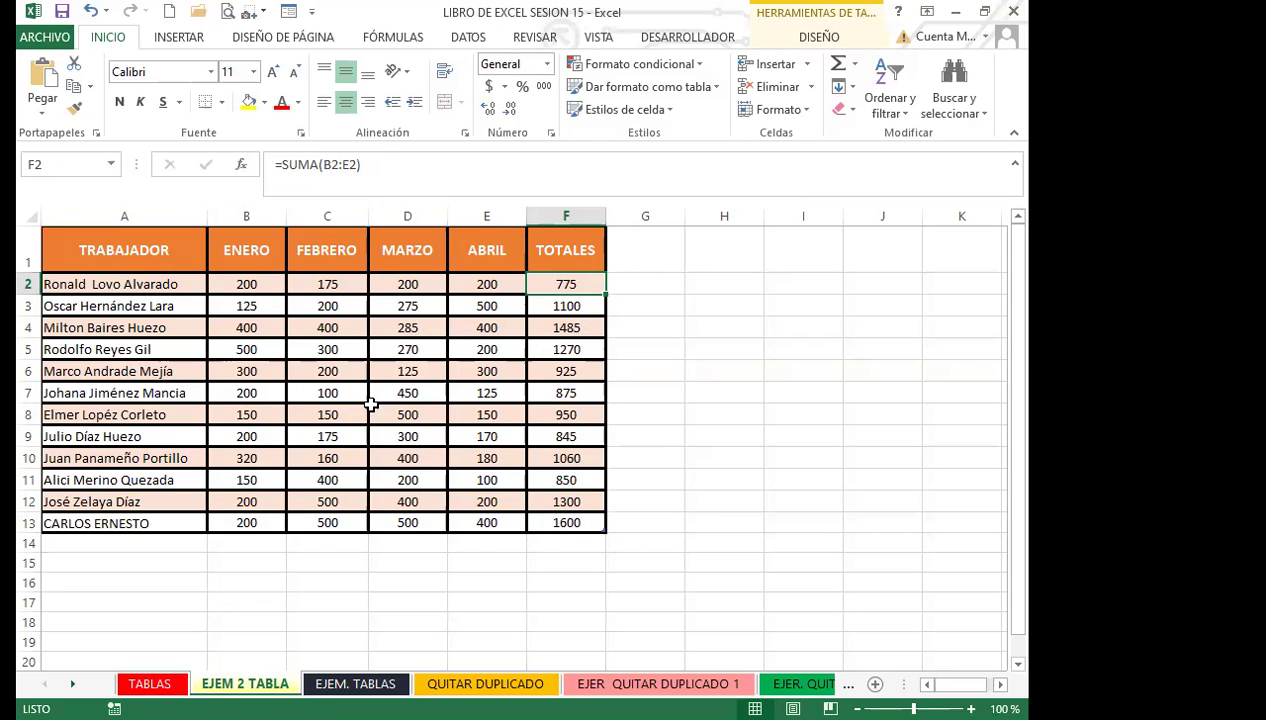
{"action": "left_click", "coordinate": [372, 414]}
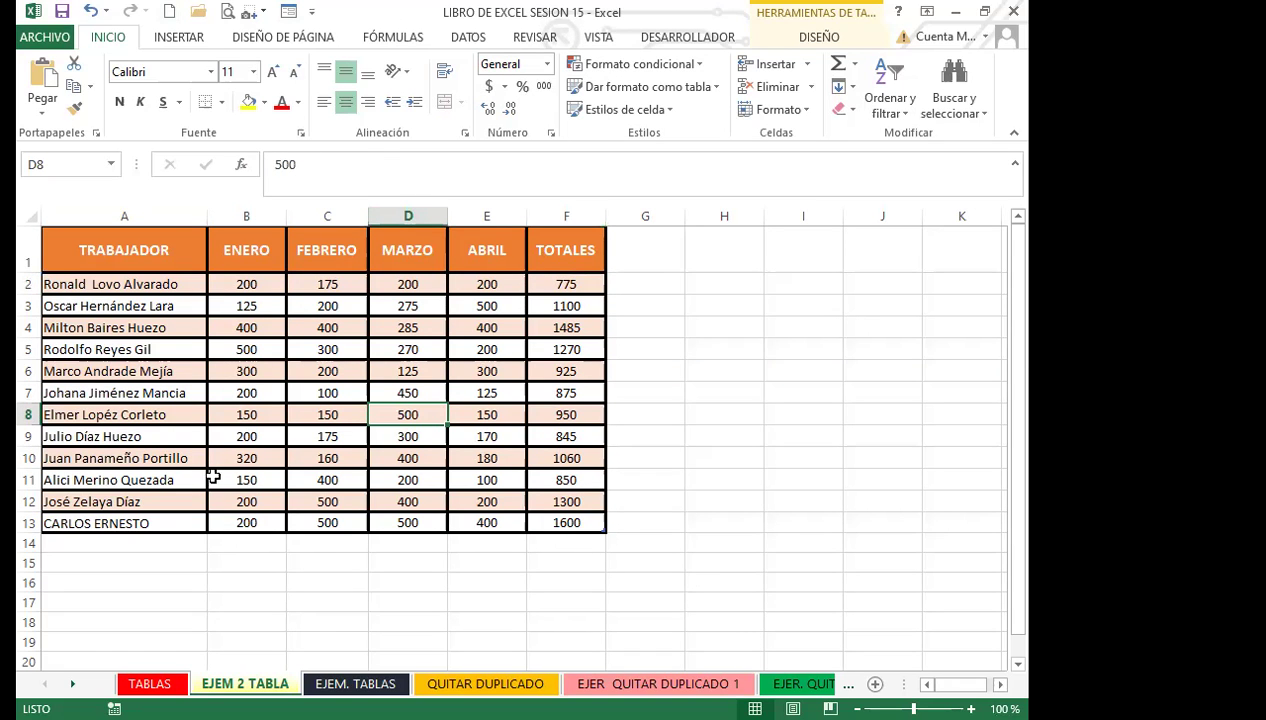
{"action": "scroll", "coordinate": [226, 474], "scroll_direction": "down", "scroll_amount": 14}
{"action": "scroll", "coordinate": [226, 476], "scroll_direction": "up", "scroll_amount": 14}
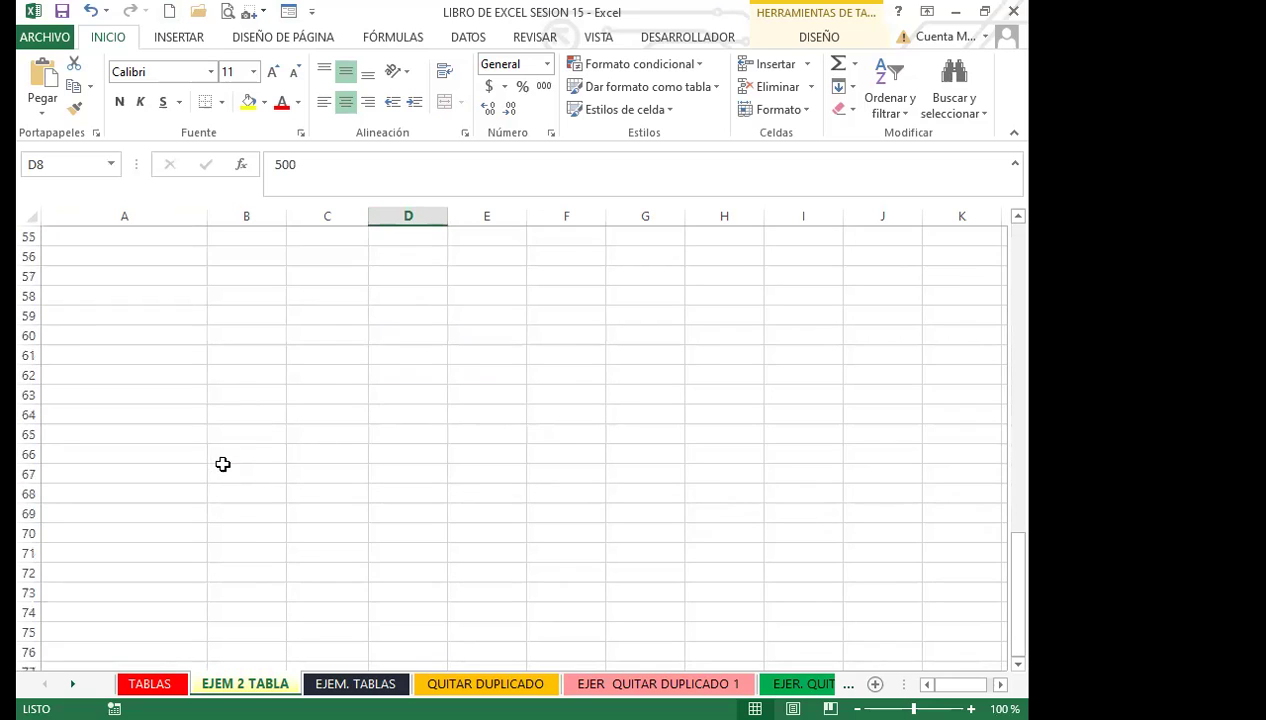
Step: Copy A1:F13 and paste it as values only at A27
{"action": "left_click_drag", "start_coordinate": [113, 248], "coordinate": [560, 520]}
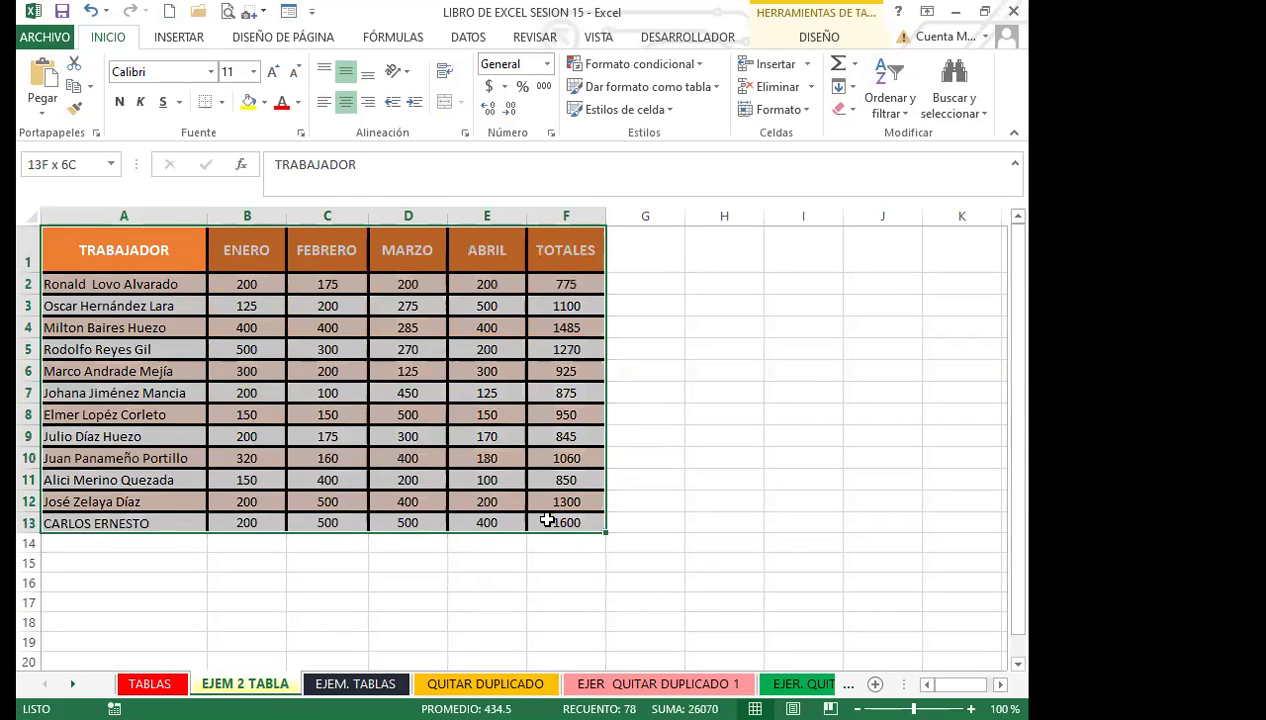
{"action": "left_click", "coordinate": [74, 86]}
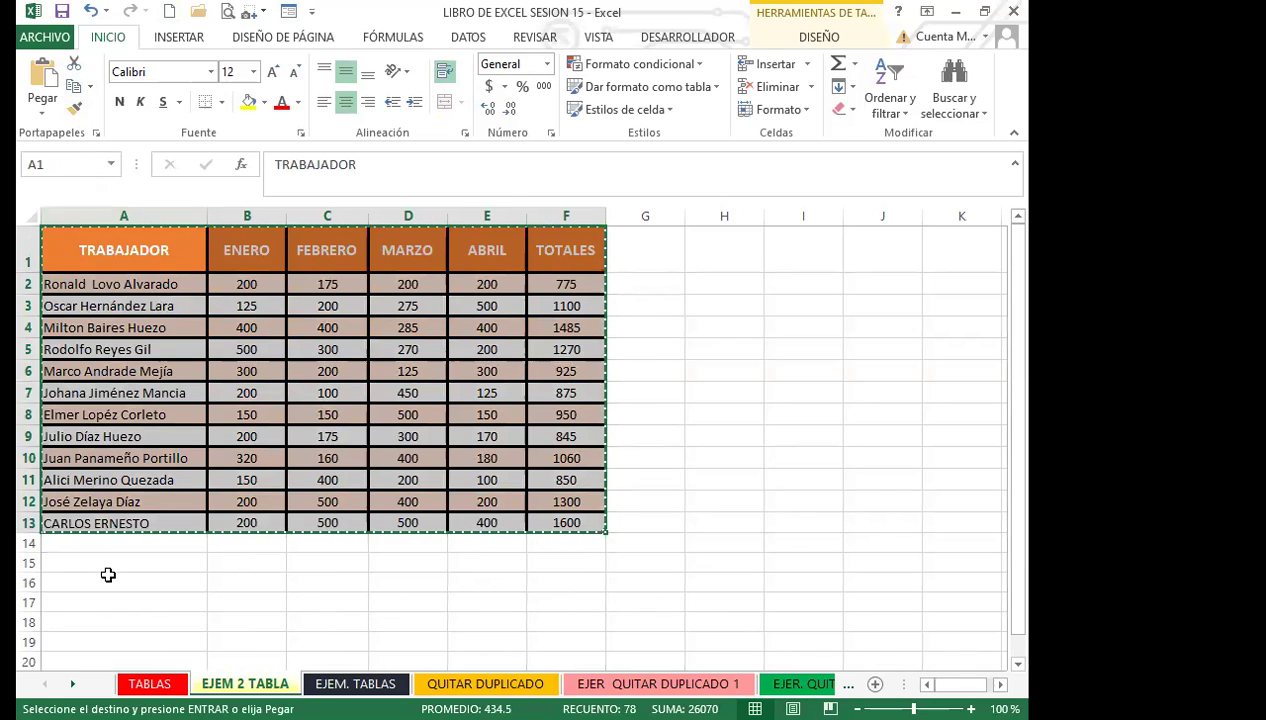
{"action": "scroll", "coordinate": [105, 575], "scroll_direction": "down", "scroll_amount": 5}
{"action": "scroll", "coordinate": [80, 480], "scroll_direction": "up", "scroll_amount": 5}
{"action": "scroll", "coordinate": [99, 463], "scroll_direction": "down", "scroll_amount": 6}
{"action": "left_click", "coordinate": [131, 398]}
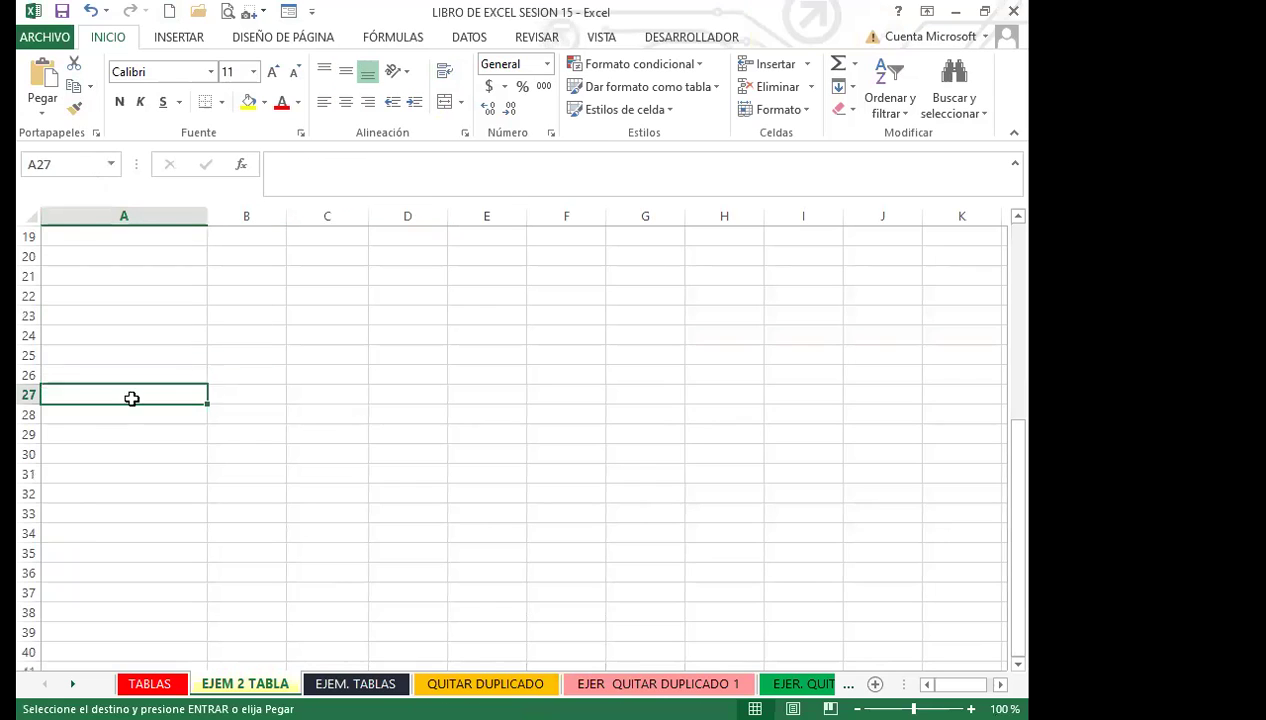
{"action": "left_click", "coordinate": [43, 108]}
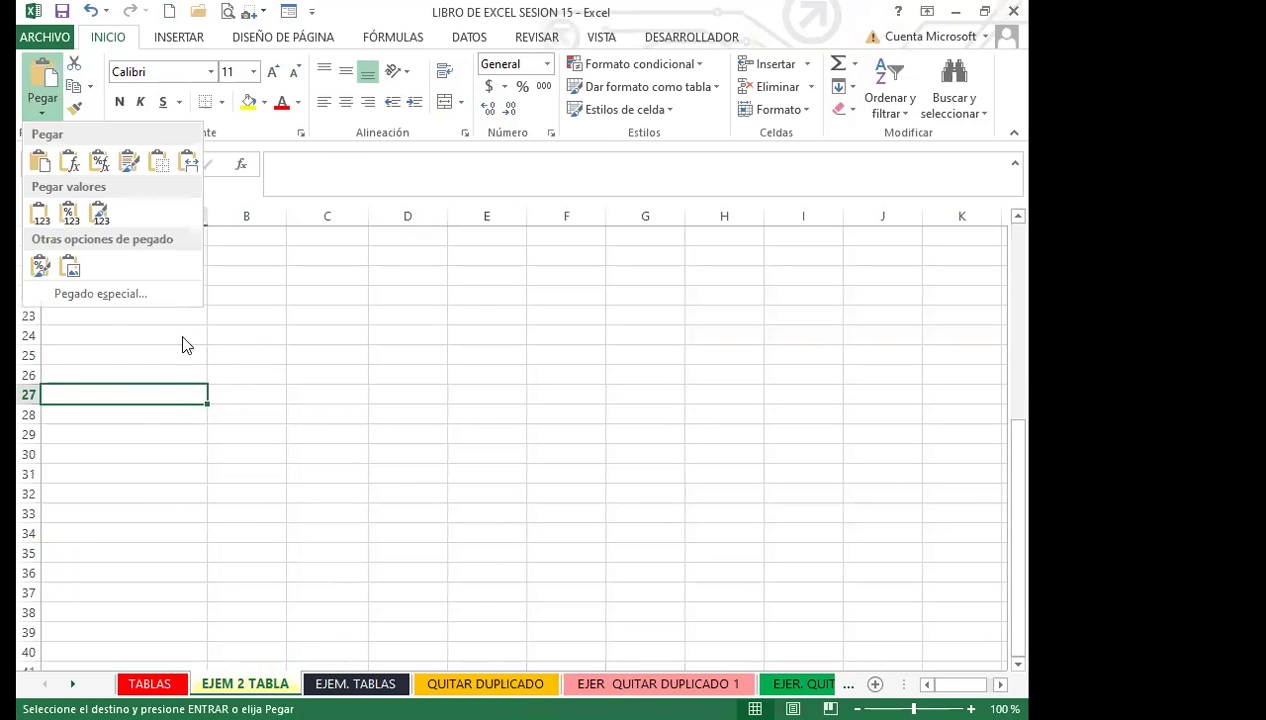
{"action": "left_click", "coordinate": [100, 294]}
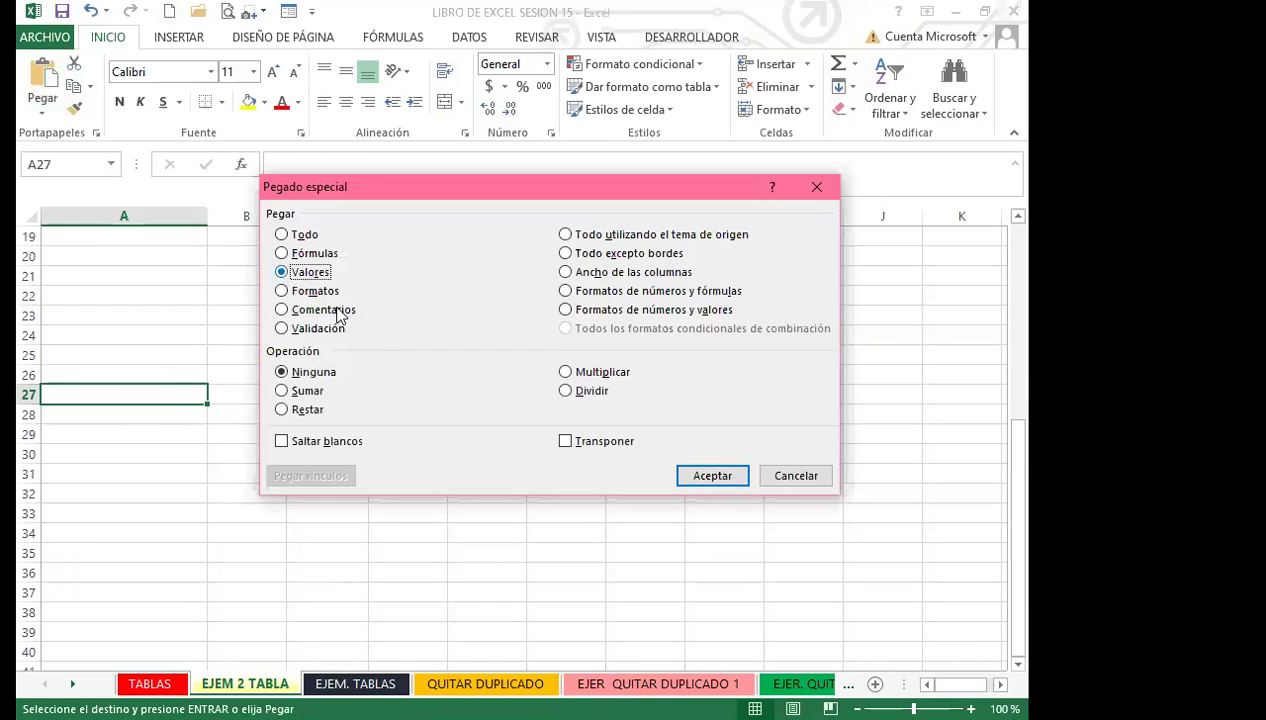
{"action": "left_click", "coordinate": [706, 476]}
Step: Clear the pasted TOTALES column F27:F40
{"action": "left_click", "coordinate": [565, 490]}
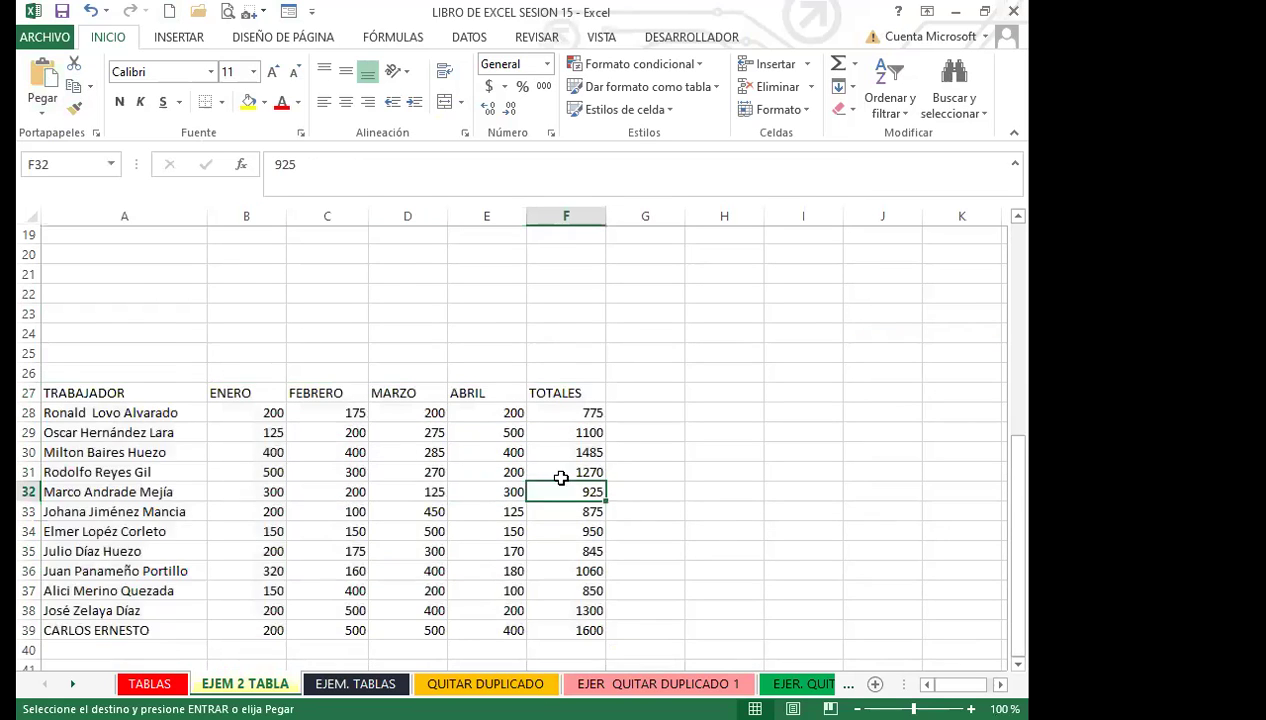
{"action": "scroll", "coordinate": [577, 317], "scroll_direction": "down", "scroll_amount": 2}
{"action": "left_click_drag", "start_coordinate": [570, 276], "coordinate": [585, 531]}
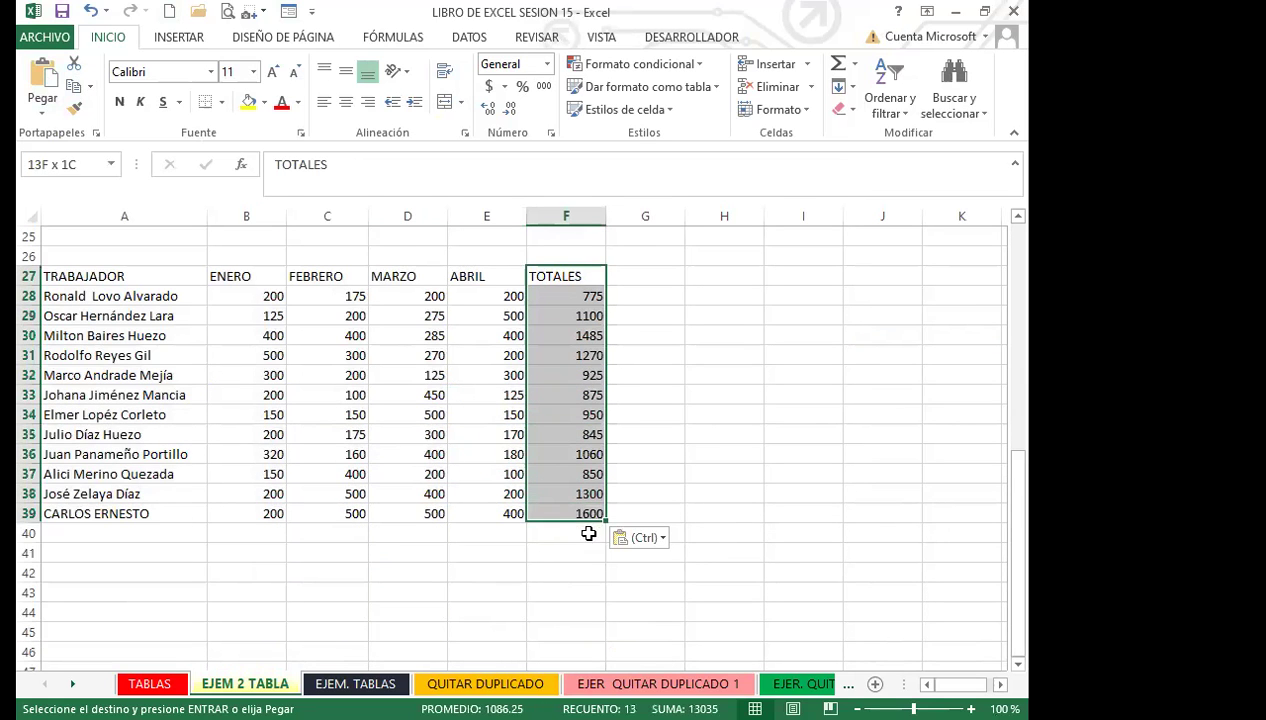
{"action": "key", "text": "Delete"}
{"action": "left_click", "coordinate": [370, 434]}
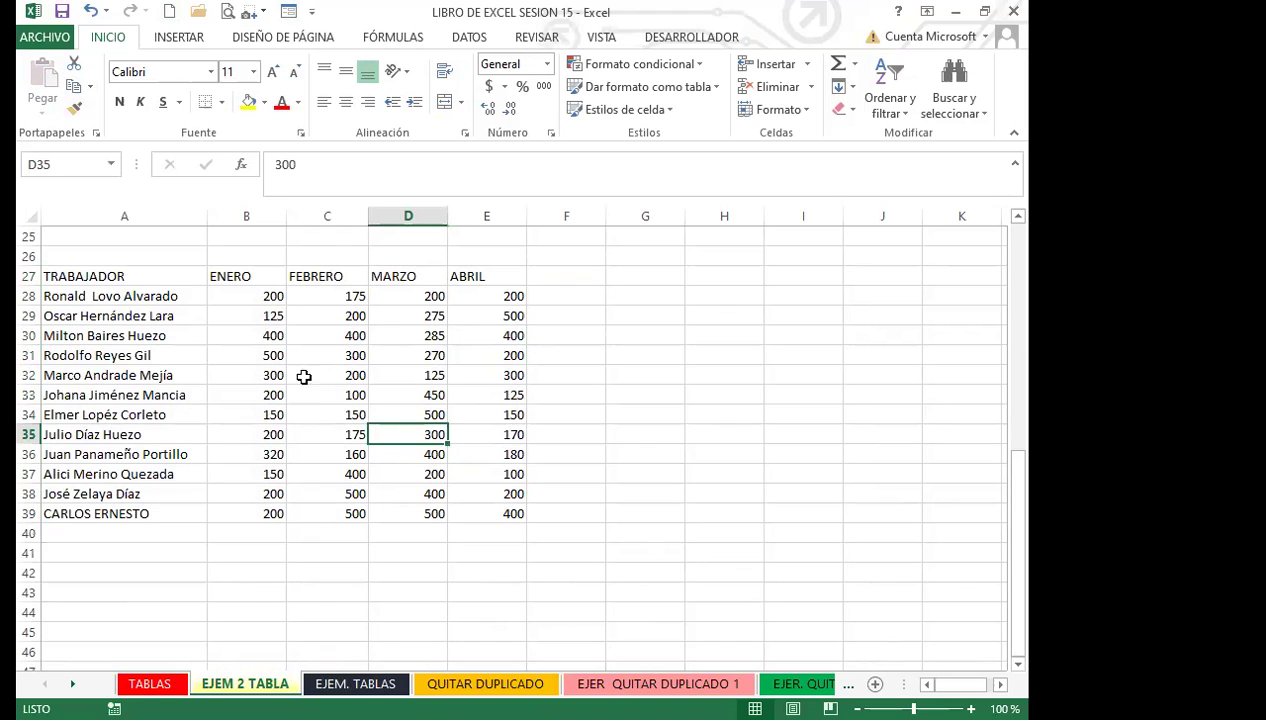
Step: Format A27:E39 as a green-style table with headers and hide its filter arrows
{"action": "left_click", "coordinate": [202, 354]}
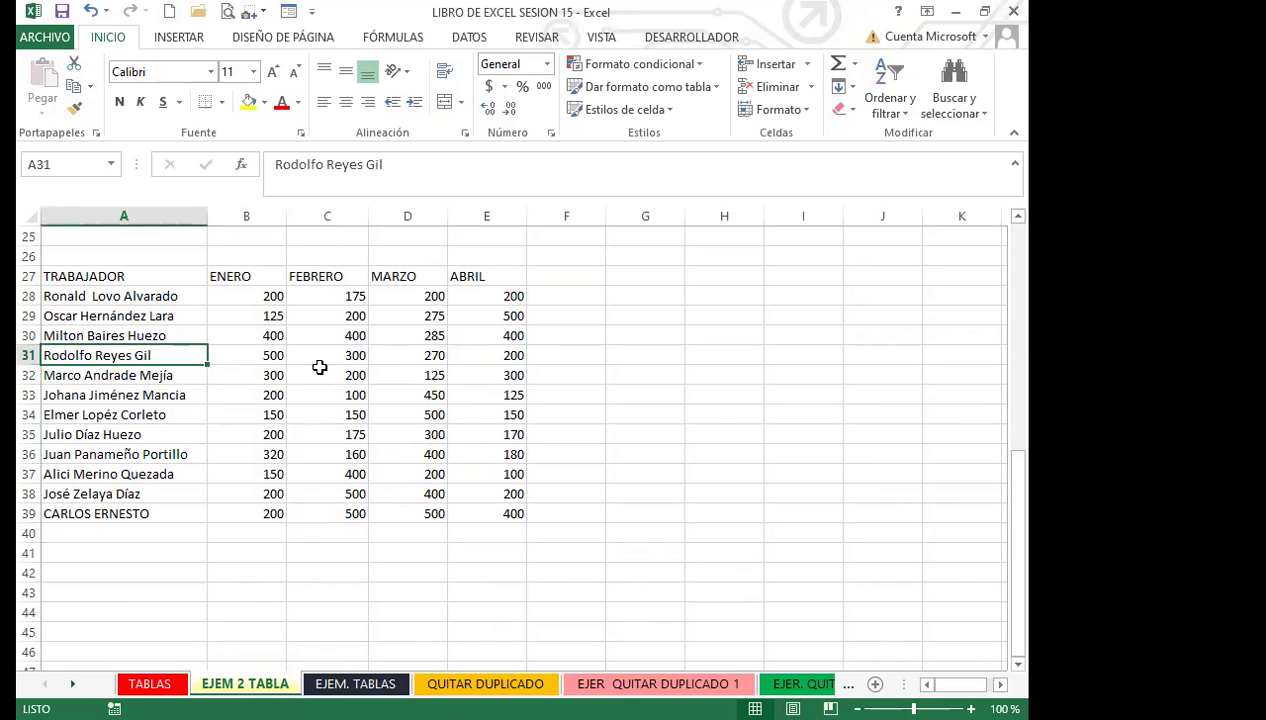
{"action": "left_click_drag", "start_coordinate": [142, 276], "coordinate": [492, 511]}
{"action": "left_click", "coordinate": [330, 412]}
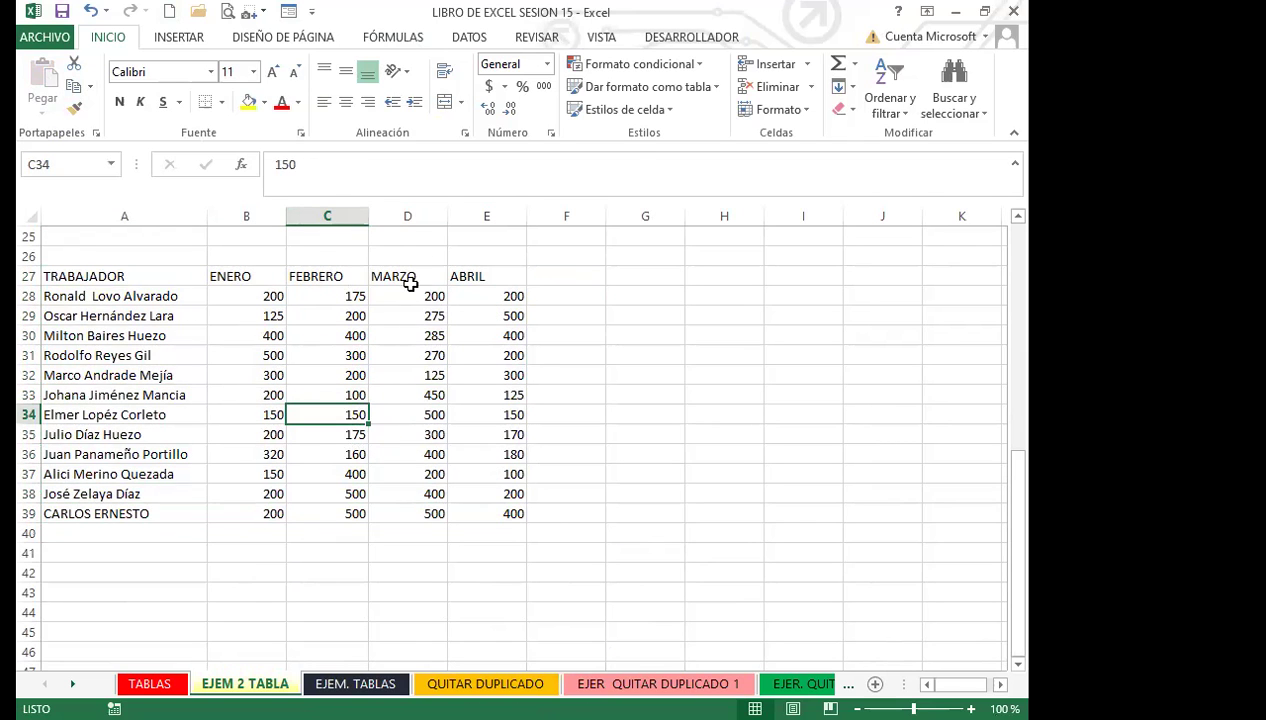
{"action": "left_click", "coordinate": [714, 87]}
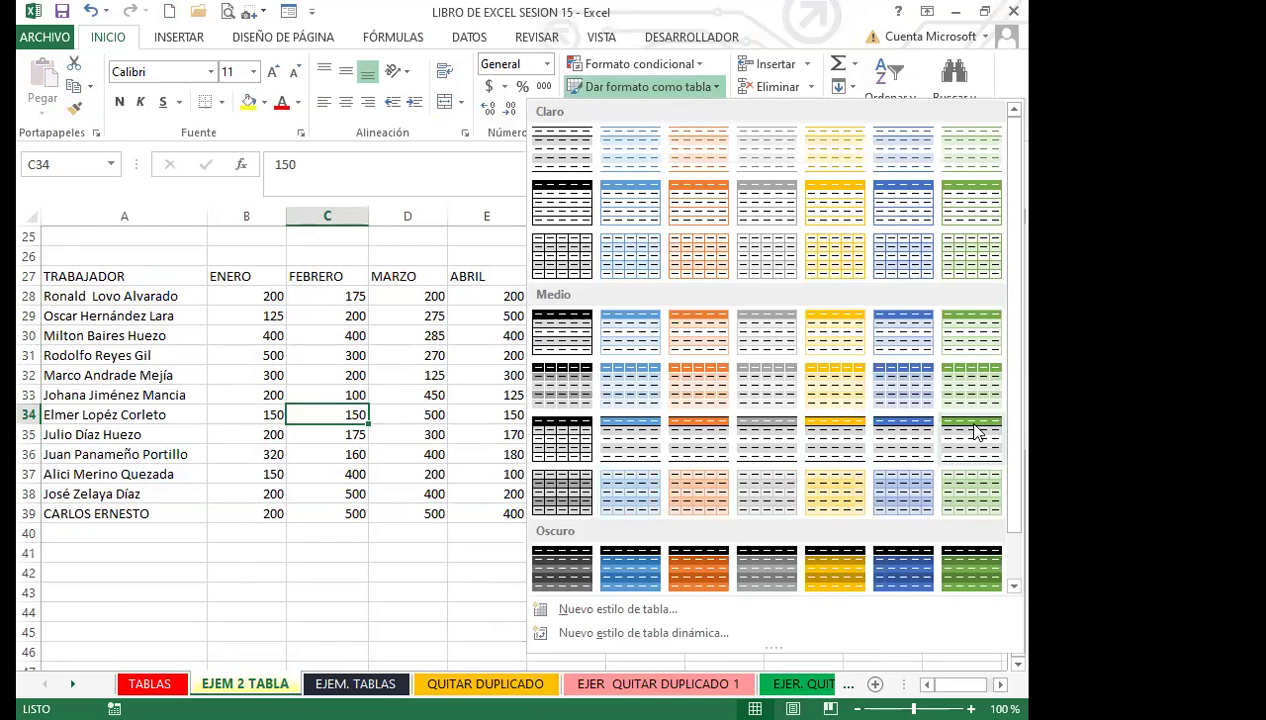
{"action": "key", "text": "Return"}
{"action": "left_click", "coordinate": [541, 388]}
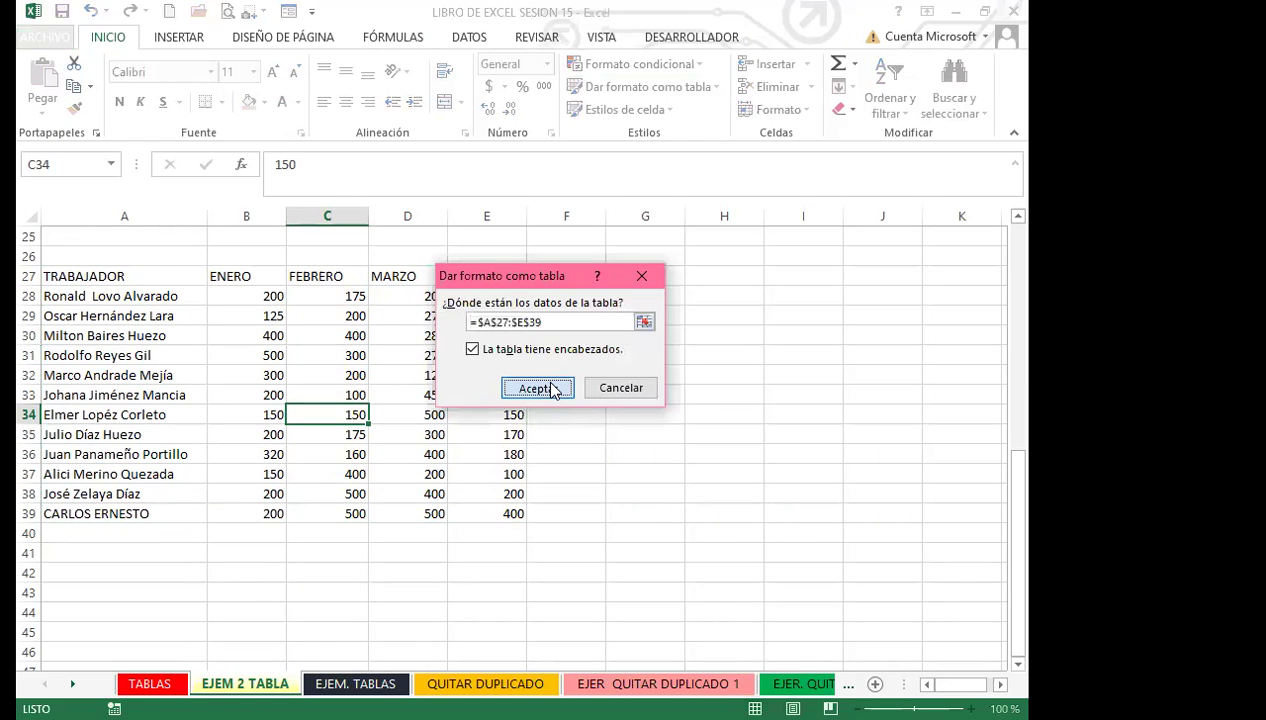
{"action": "left_click", "coordinate": [240, 411]}
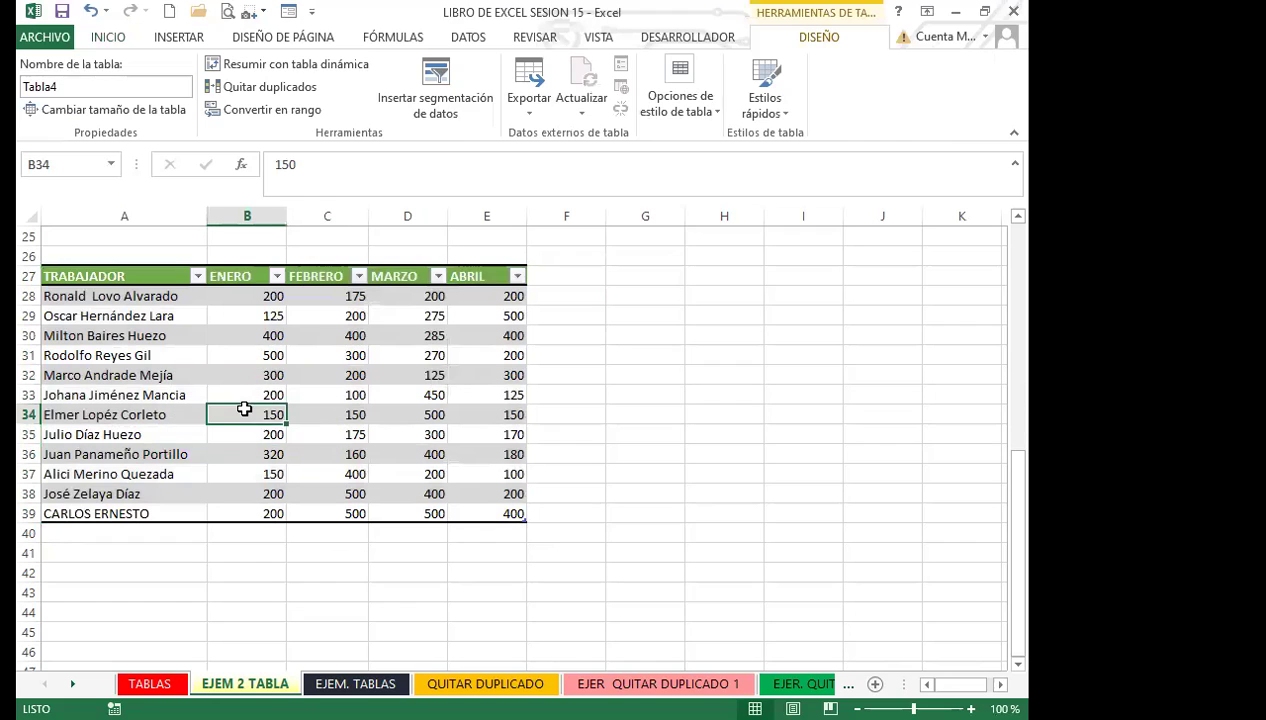
{"action": "key", "text": "ctrl+shift+l"}
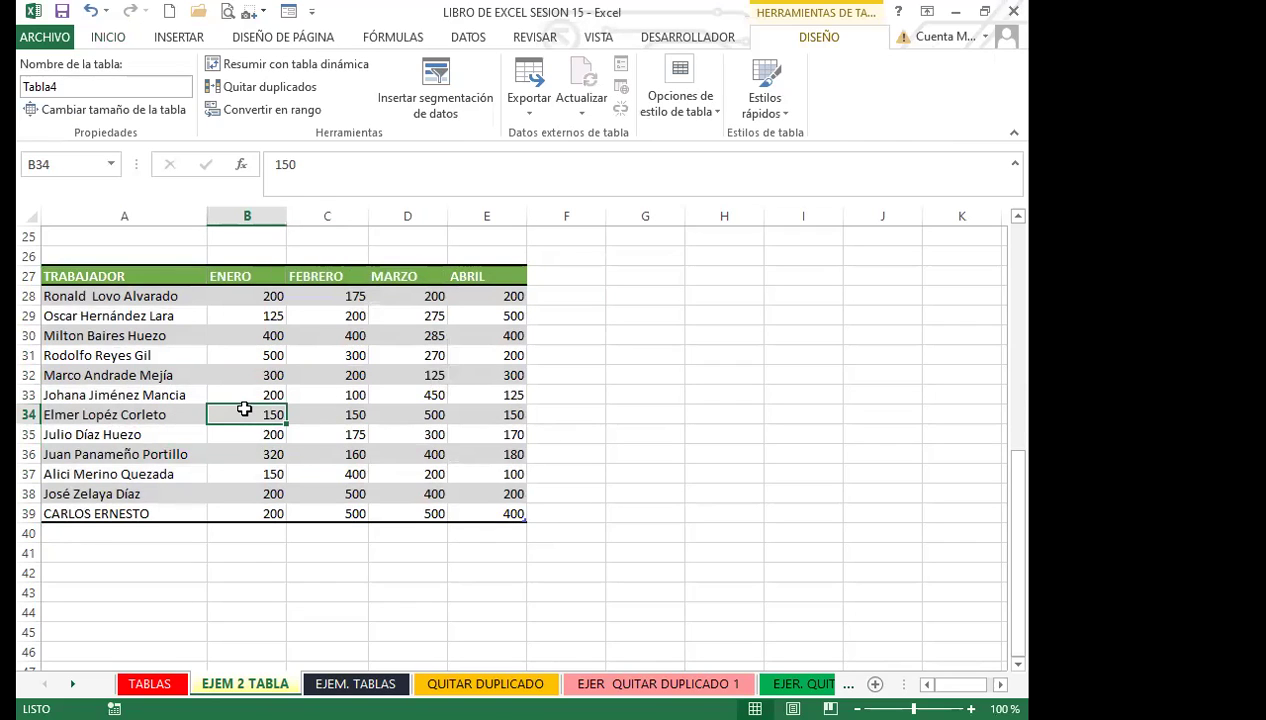
Step: Add a TOTAL column in F27 filled with =SUMA(B28:E28) for each row
{"action": "left_click", "coordinate": [252, 373]}
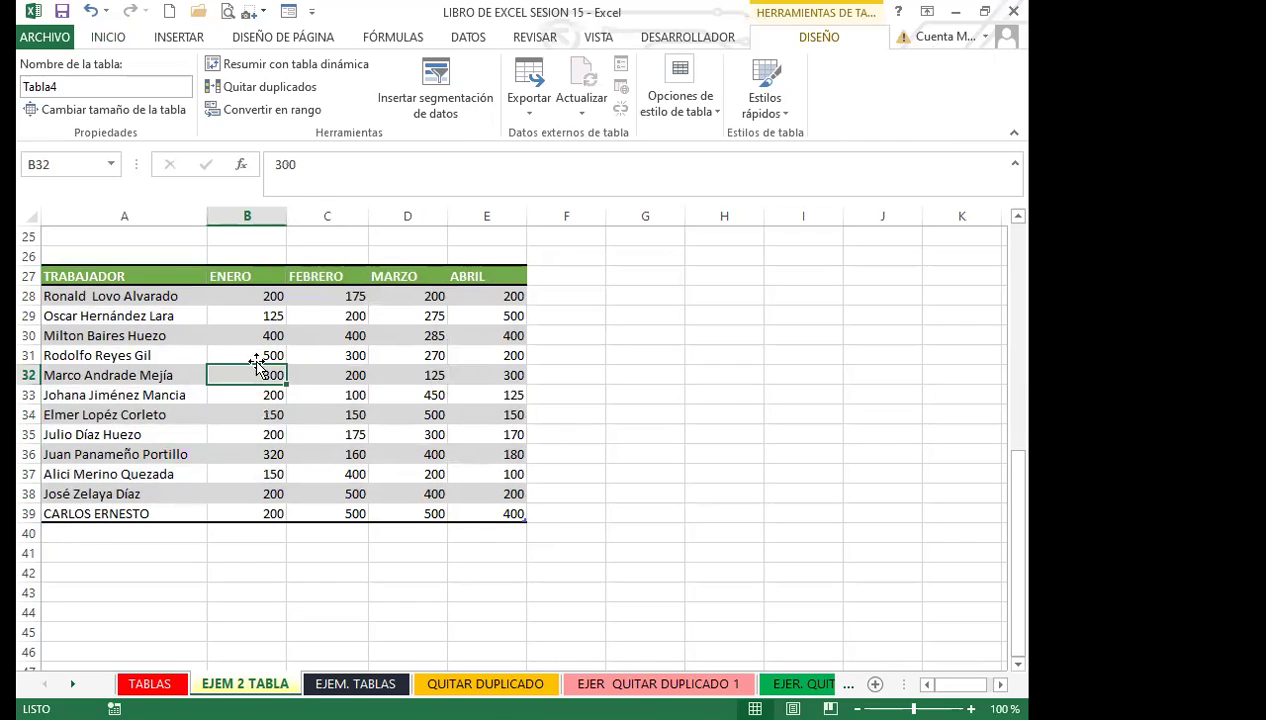
{"action": "left_click", "coordinate": [565, 280]}
{"action": "type", "text": "TOTAL"}
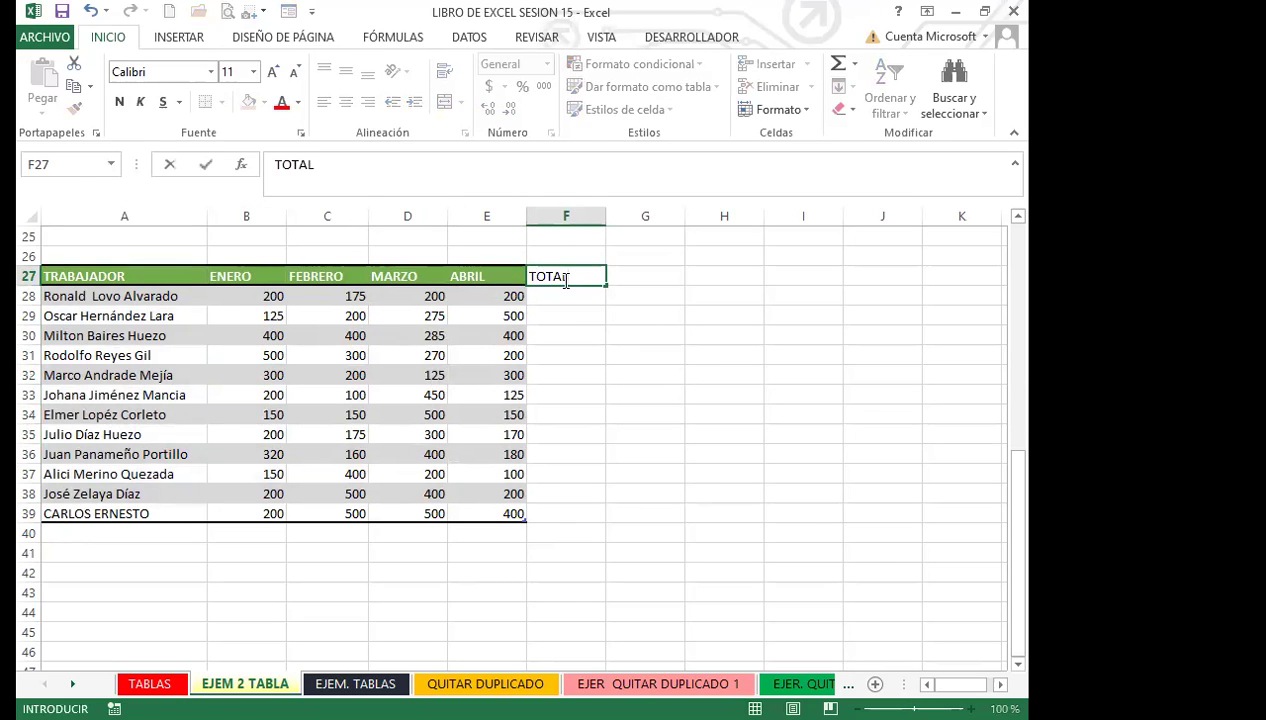
{"action": "key", "text": "Return"}
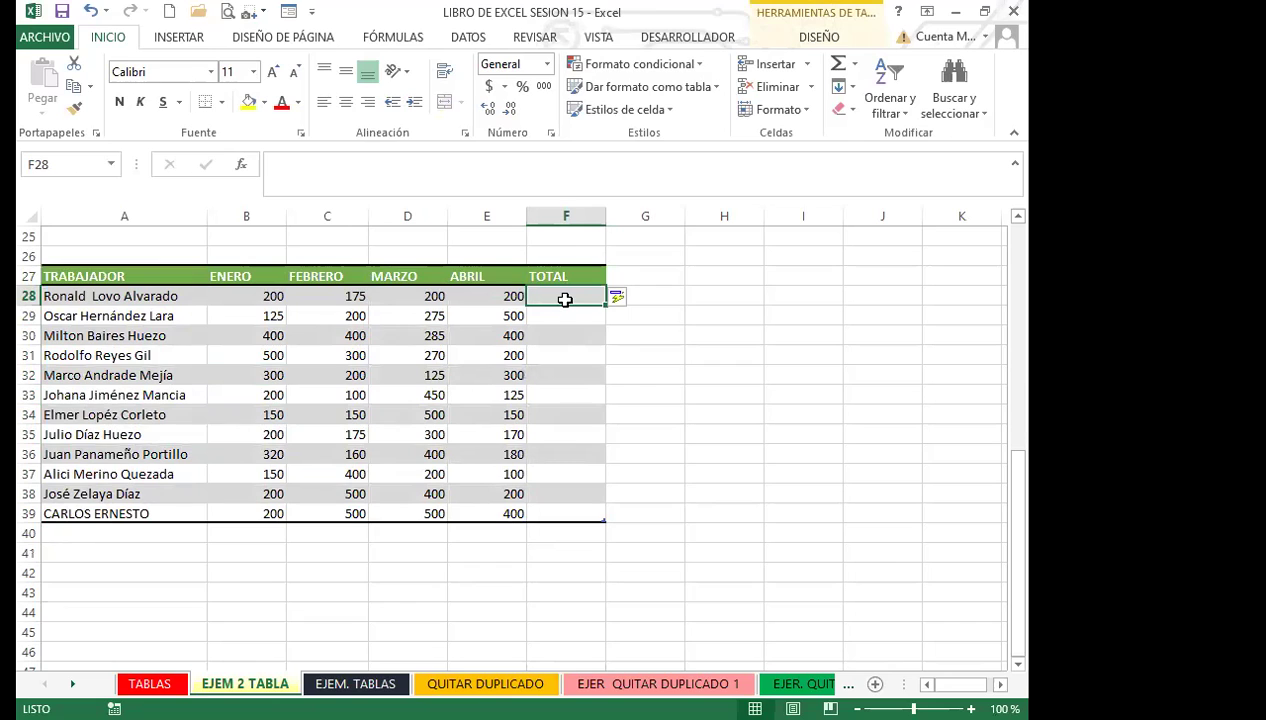
{"action": "type", "text": "="}
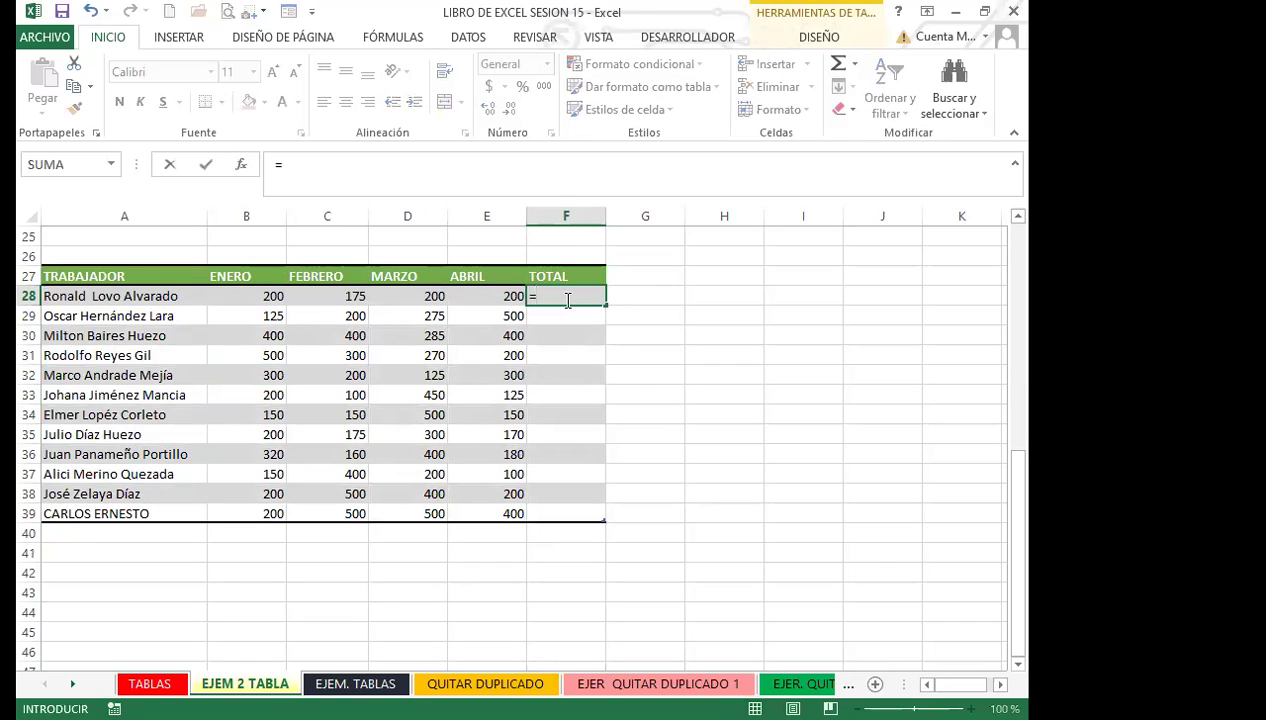
{"action": "type", "text": "SUMA"}
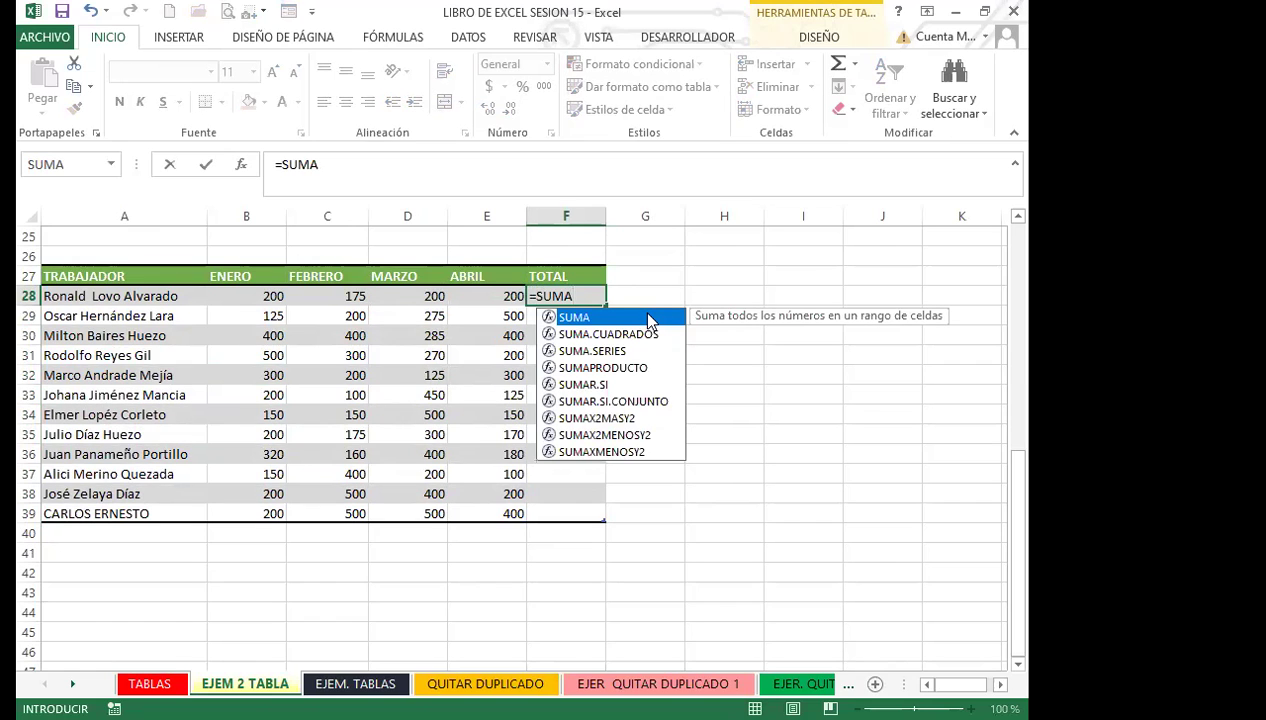
{"action": "double_click", "coordinate": [648, 318]}
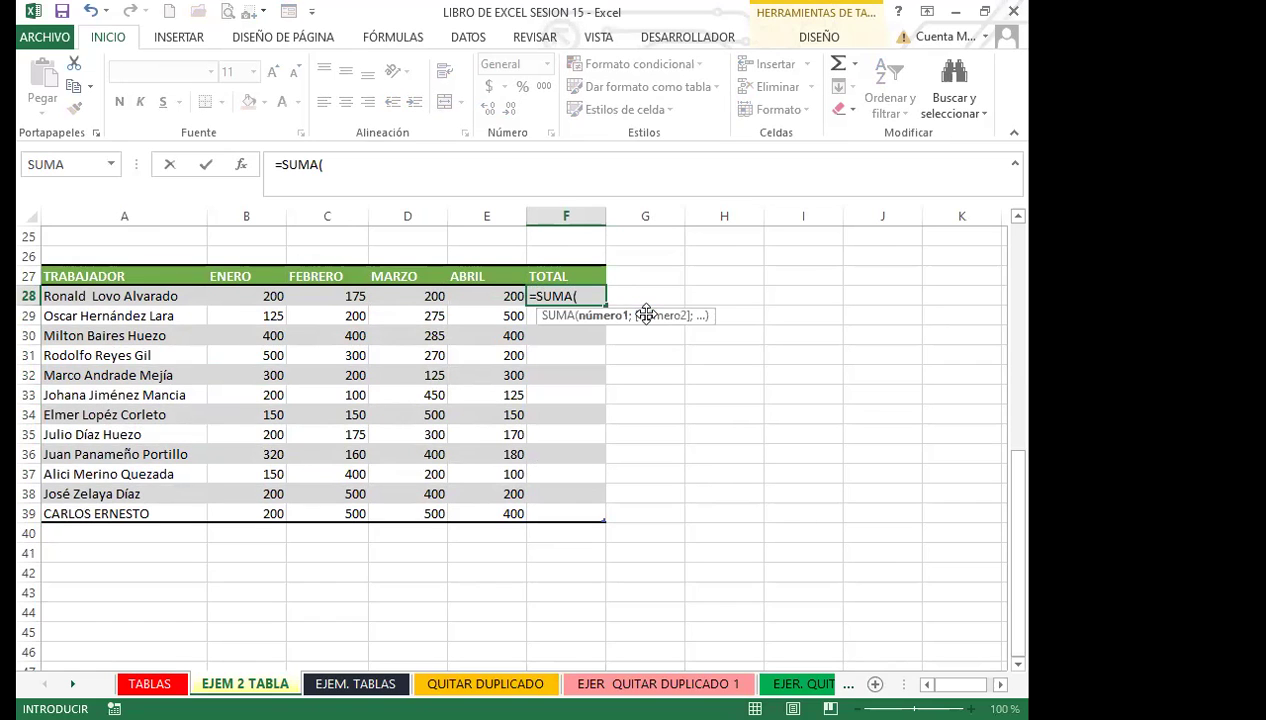
{"action": "type", "text": "B"}
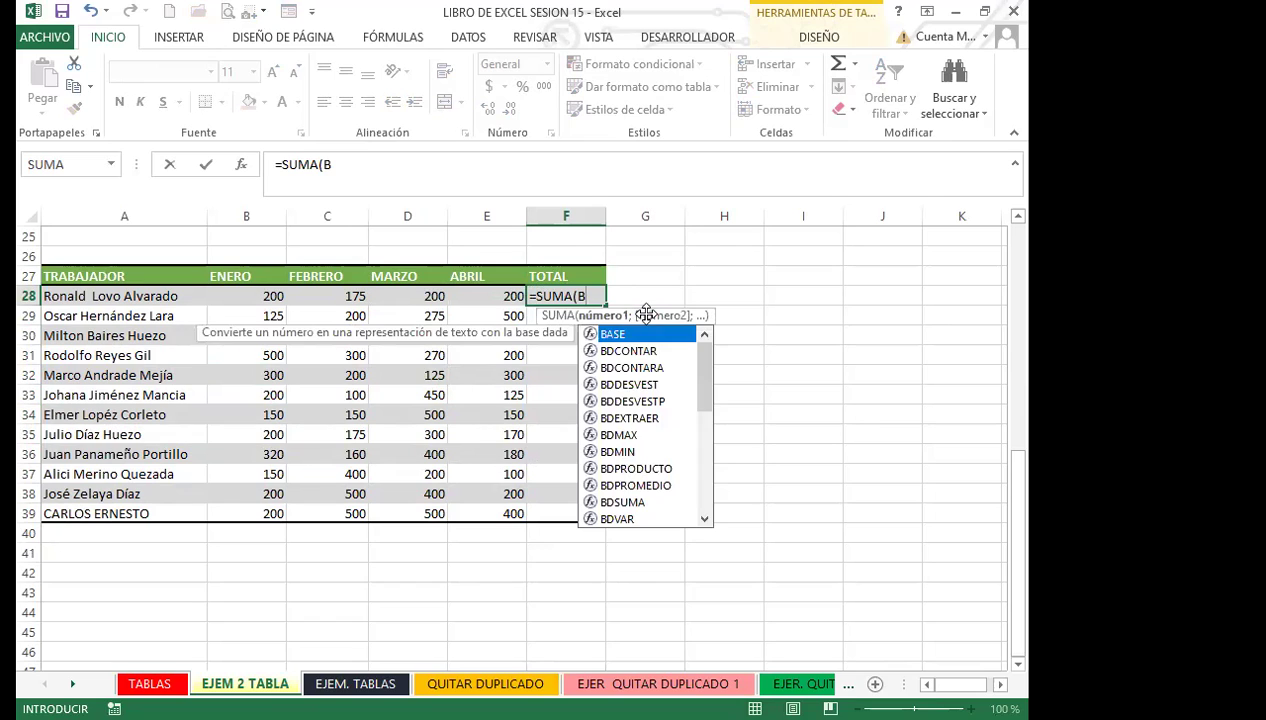
{"action": "type", "text": "28"}
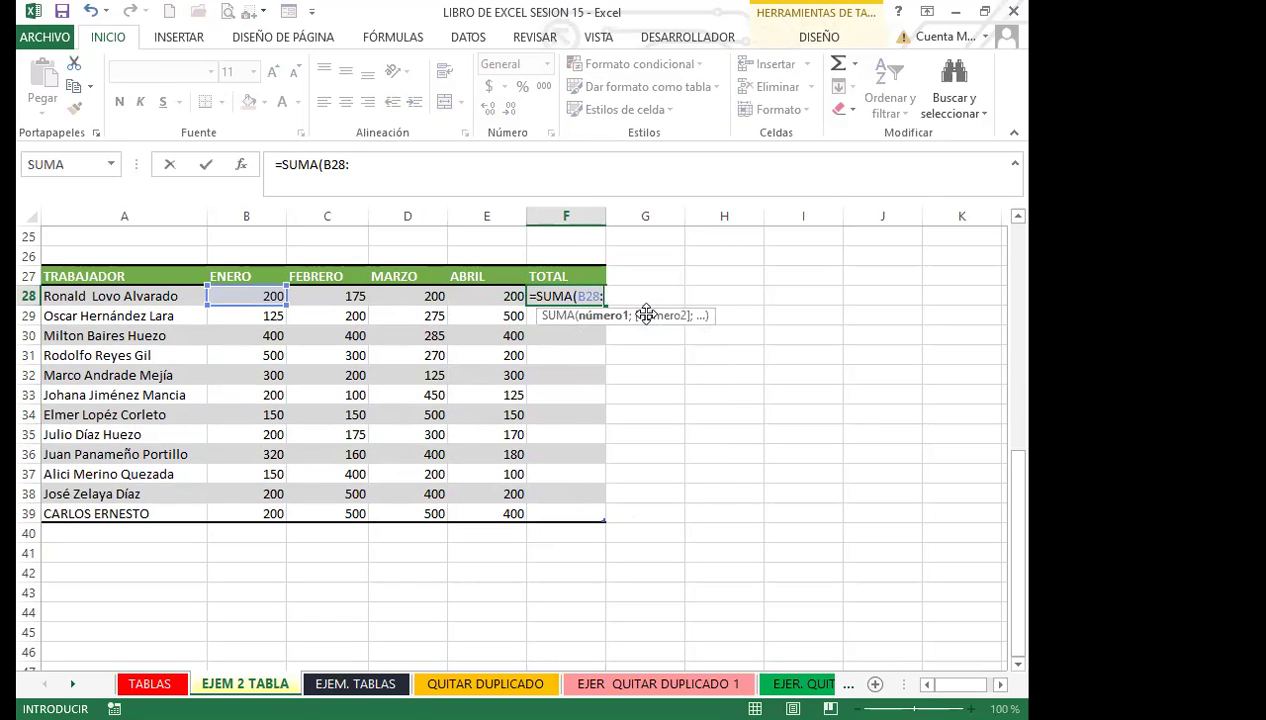
{"action": "type", "text": ":E28"}
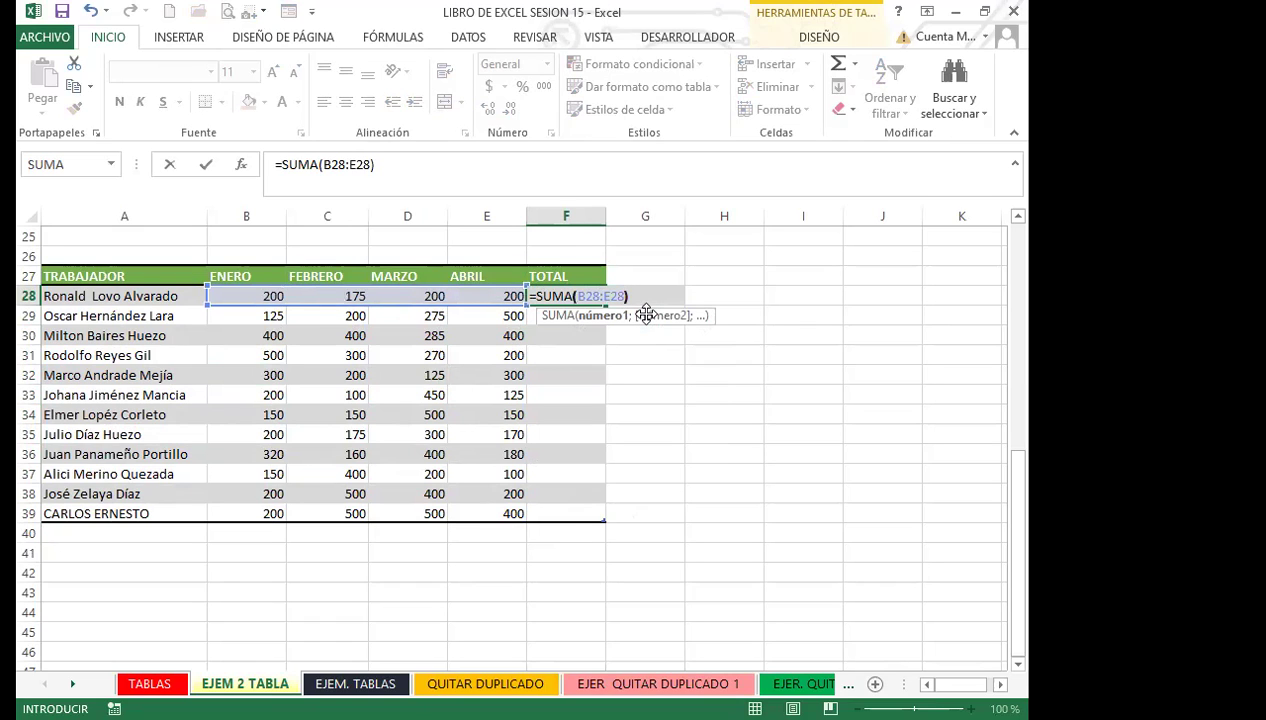
{"action": "type", "text": ")"}
{"action": "key", "text": "Return"}
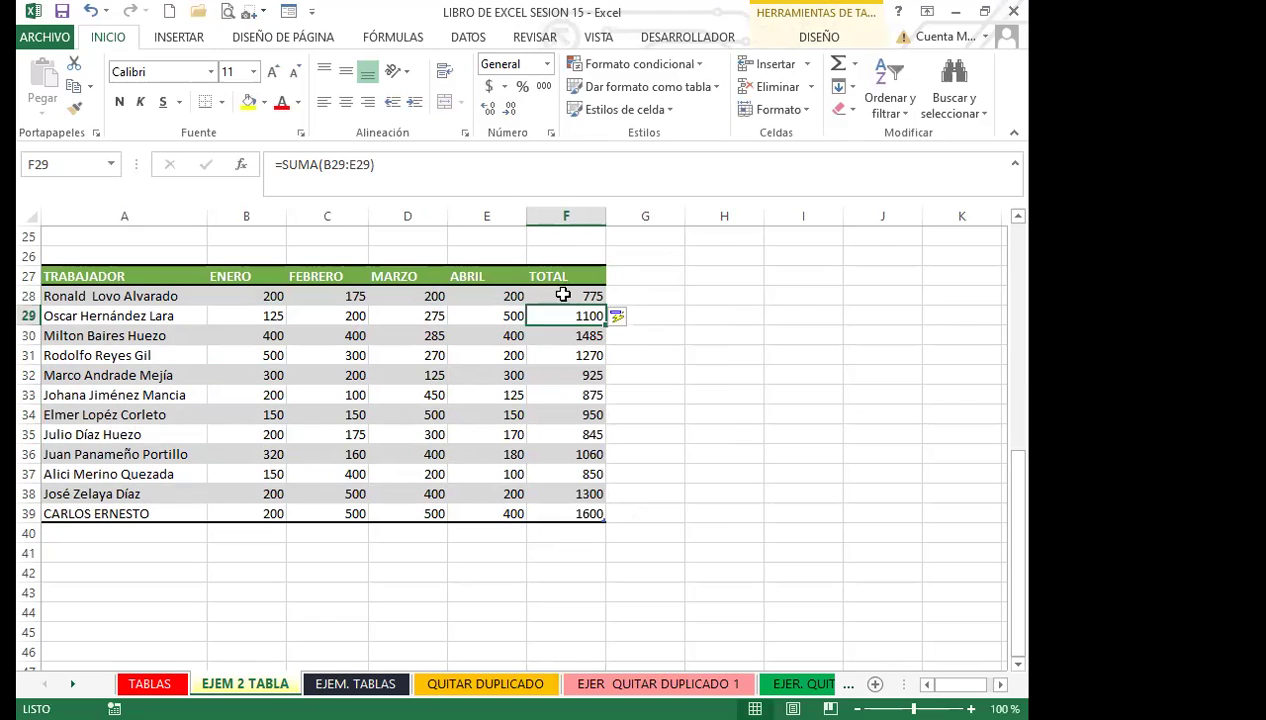
Step: Check the first TOTAL against the ENERO, FEBRERO and MARZO values
{"action": "left_click", "coordinate": [562, 294]}
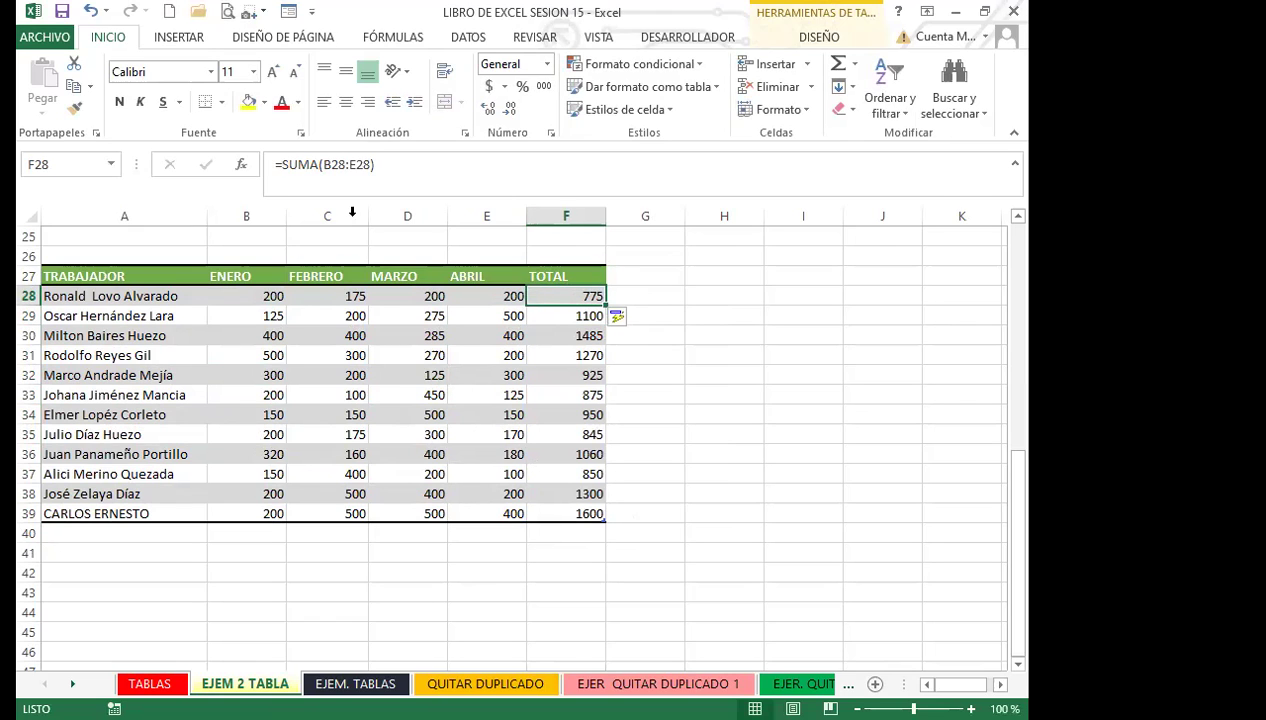
{"action": "left_click", "coordinate": [386, 373]}
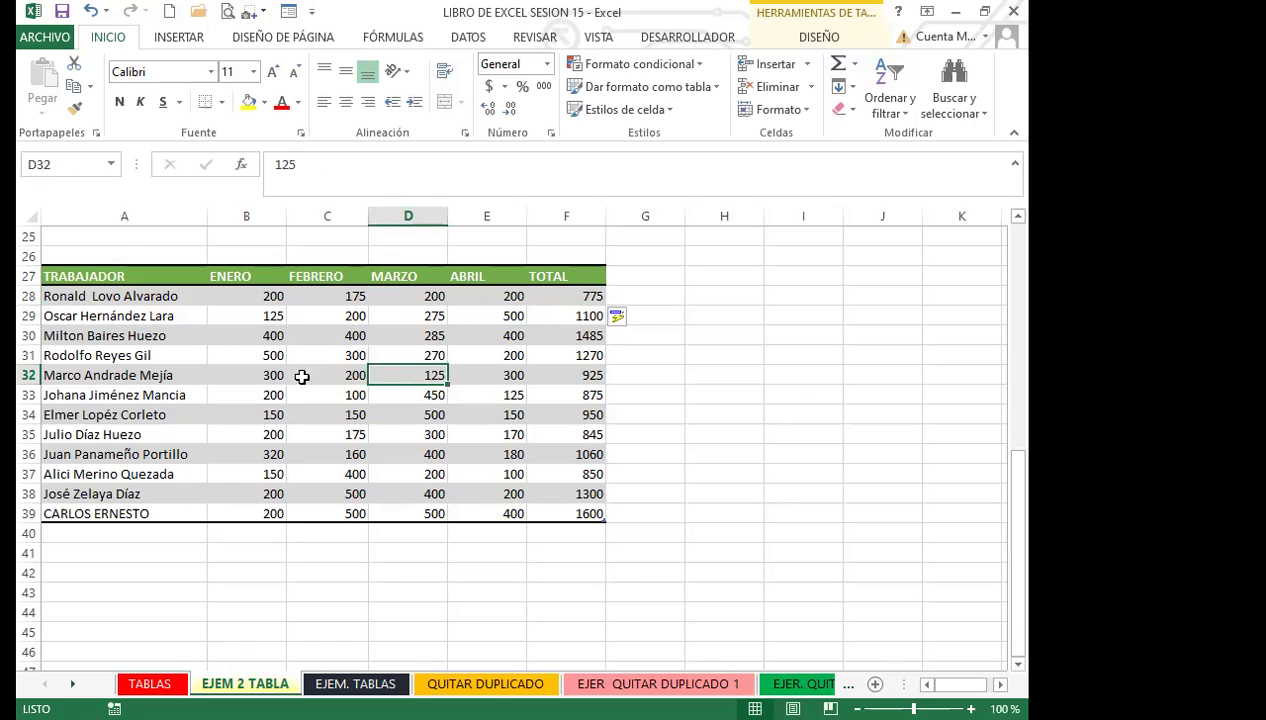
{"action": "left_click", "coordinate": [219, 355]}
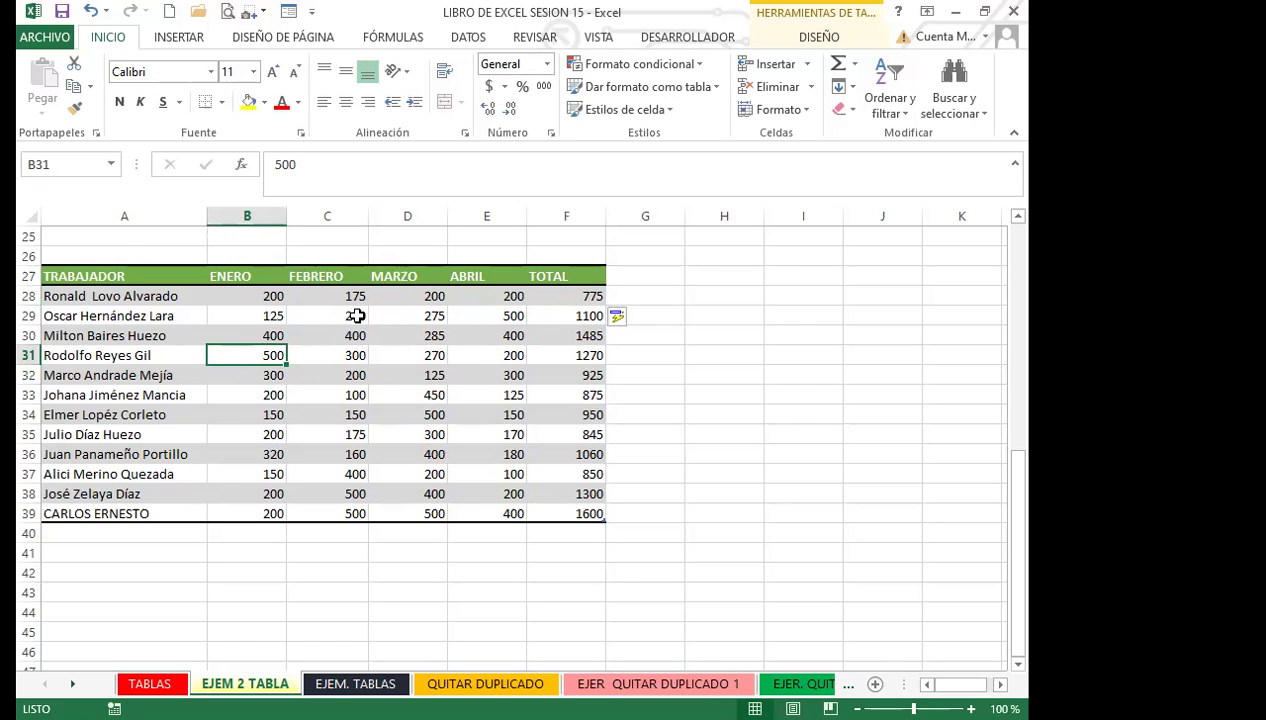
{"action": "left_click", "coordinate": [345, 349]}
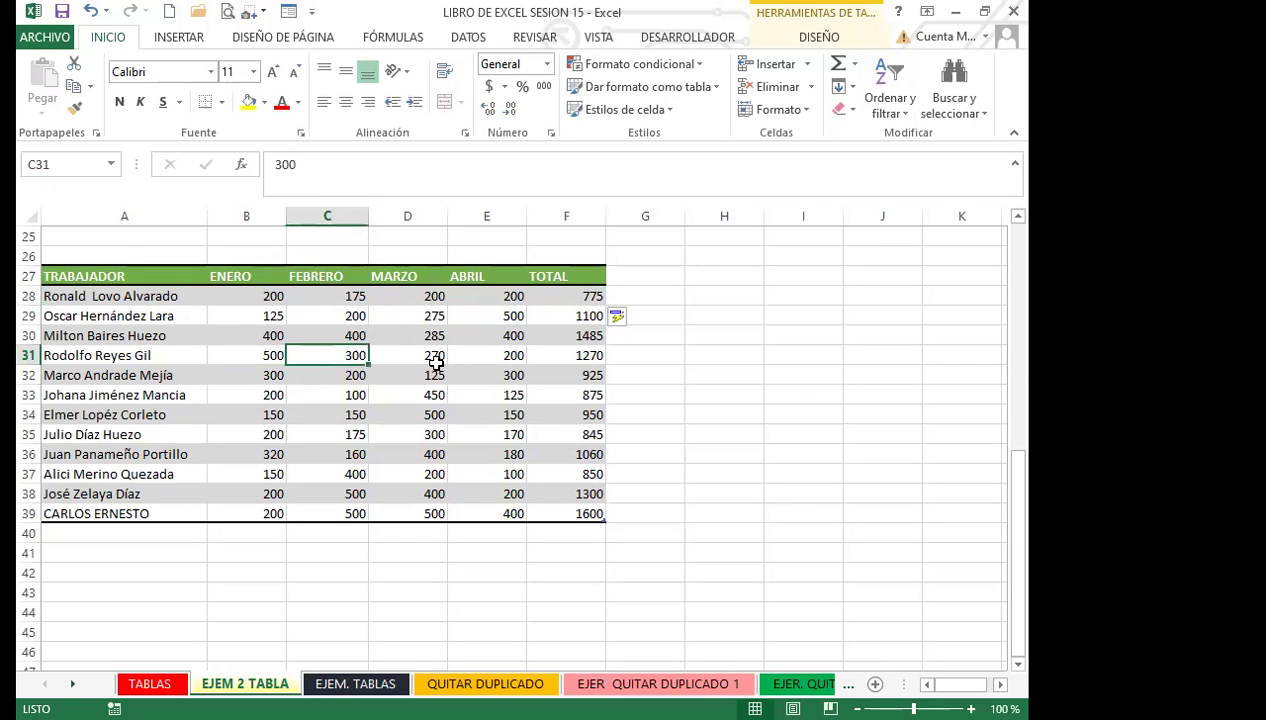
{"action": "left_click", "coordinate": [572, 290]}
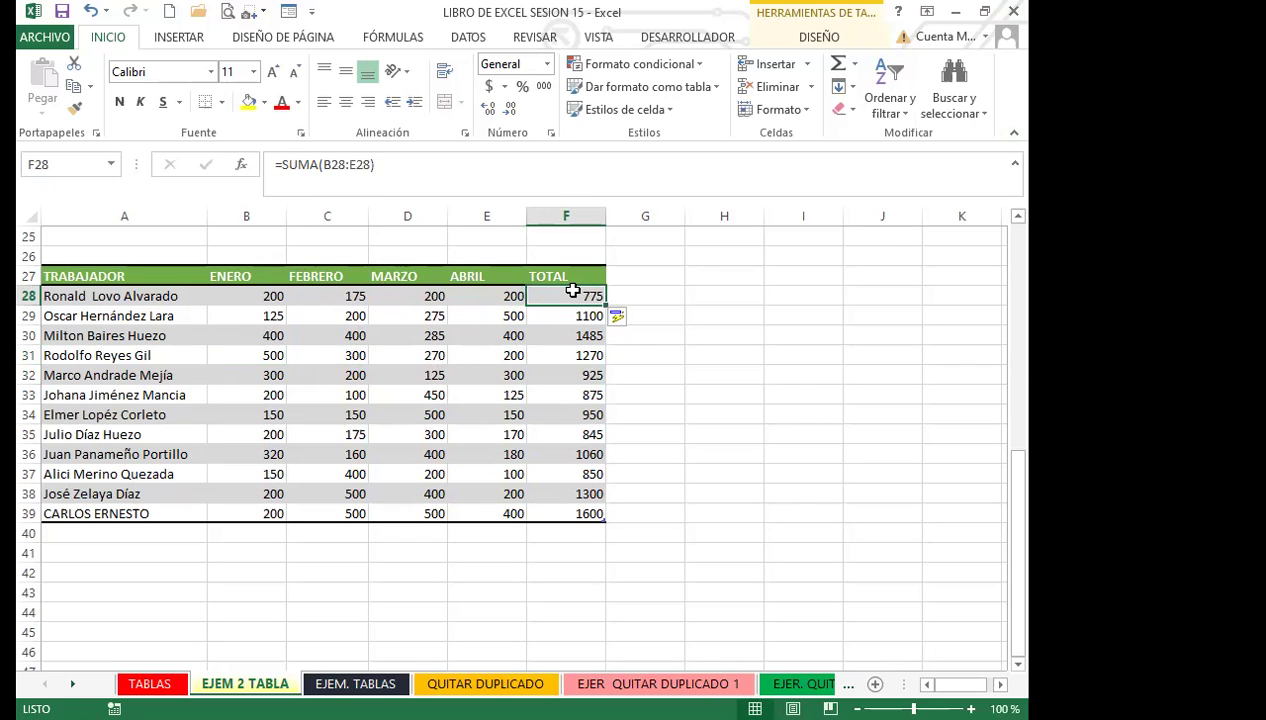
{"action": "left_click", "coordinate": [331, 337]}
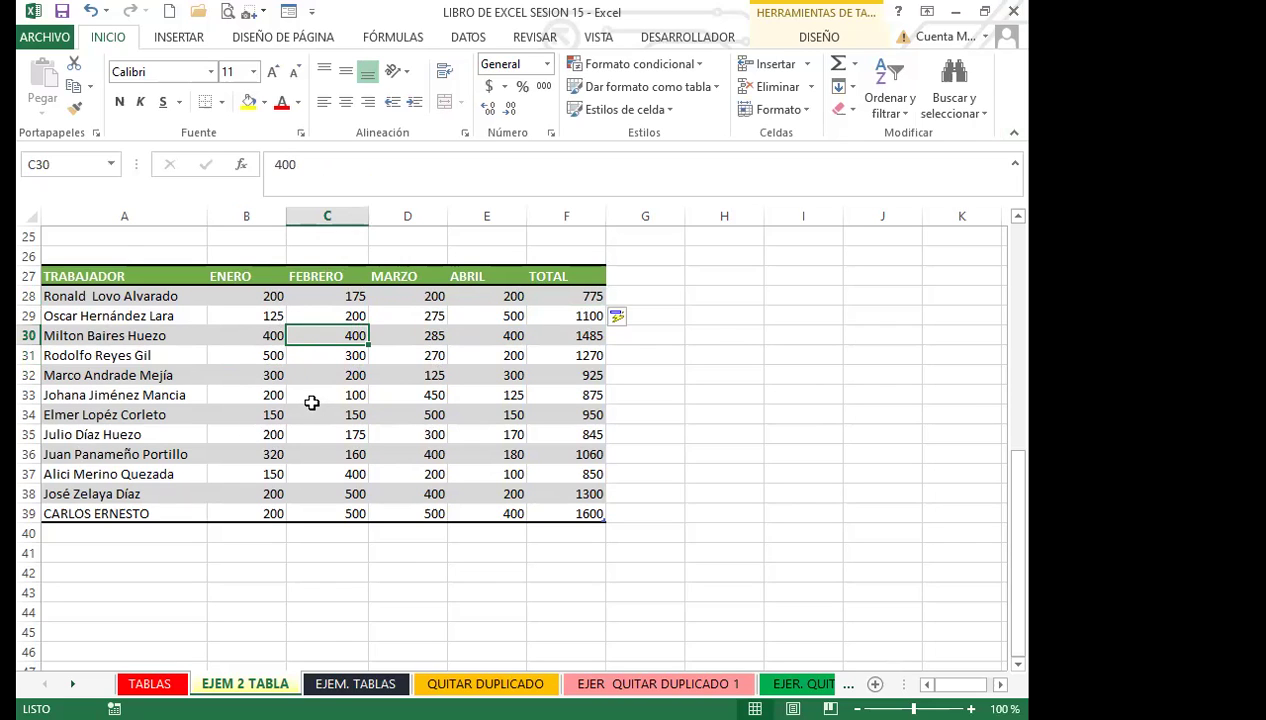
Step: Enable Fila de totales in the Diseño style options, adding a Total row showing 13035
{"action": "left_click", "coordinate": [826, 38]}
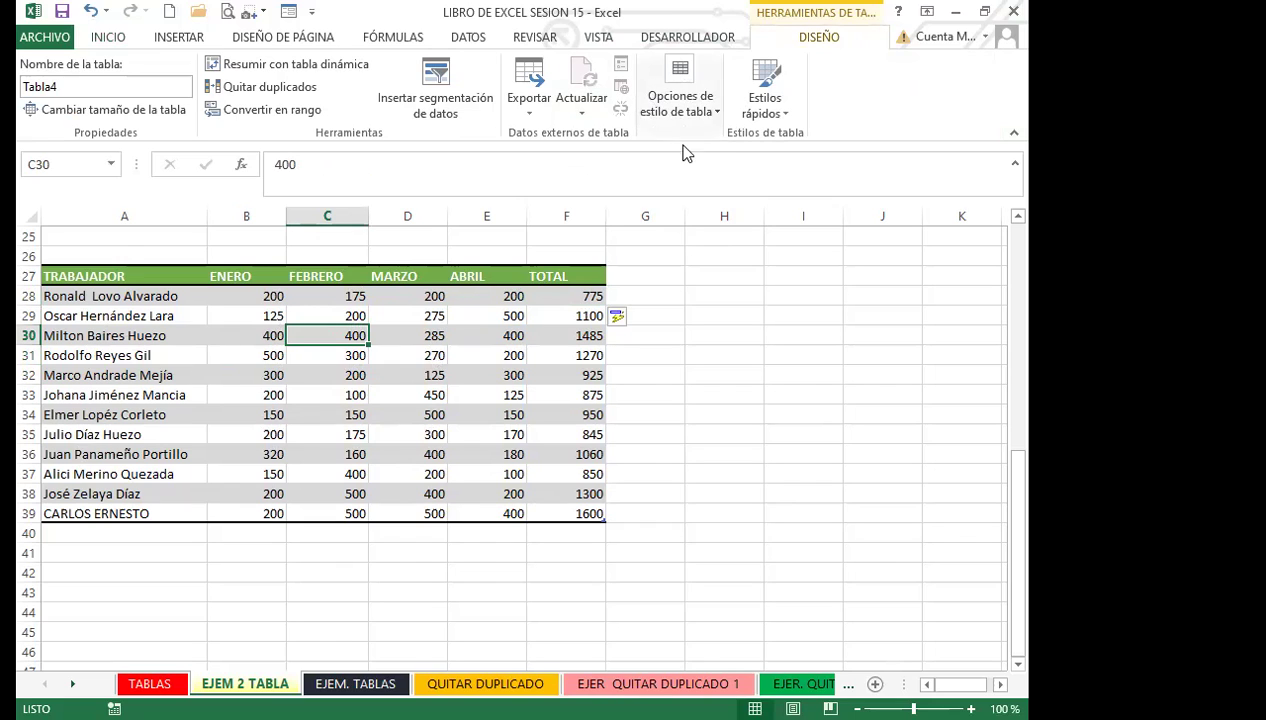
{"action": "left_click", "coordinate": [718, 112]}
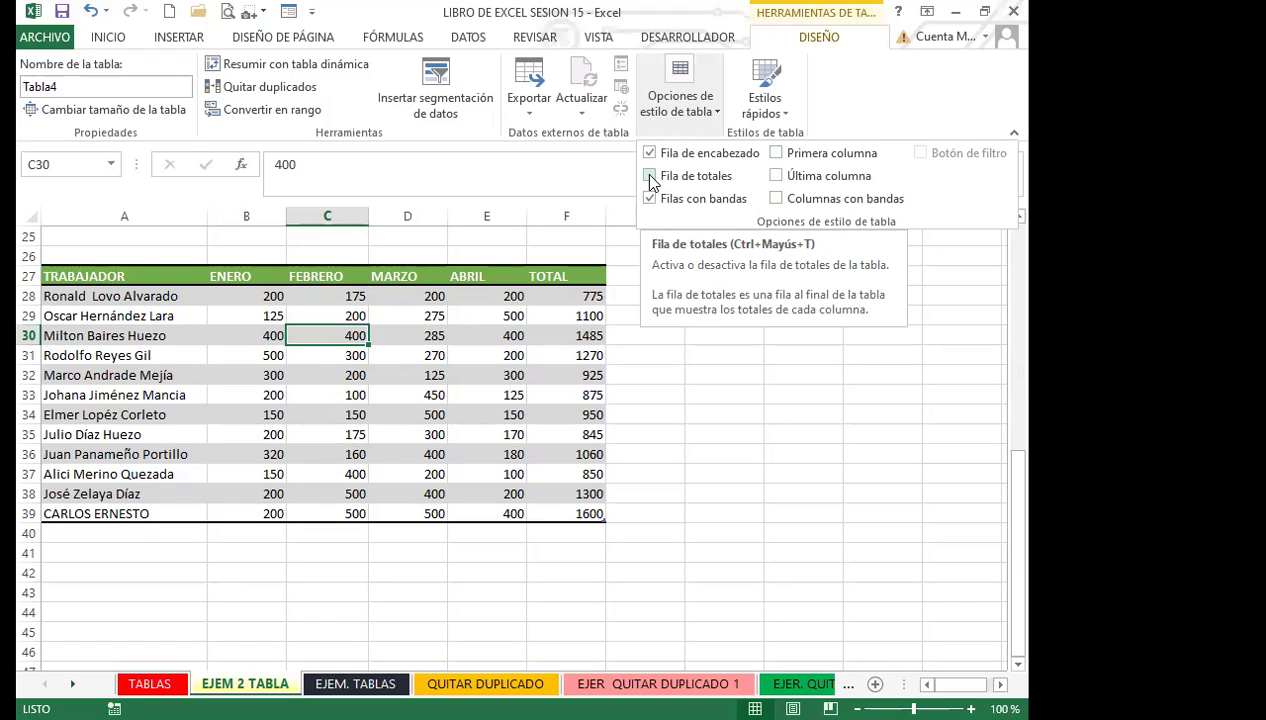
{"action": "left_click", "coordinate": [650, 177]}
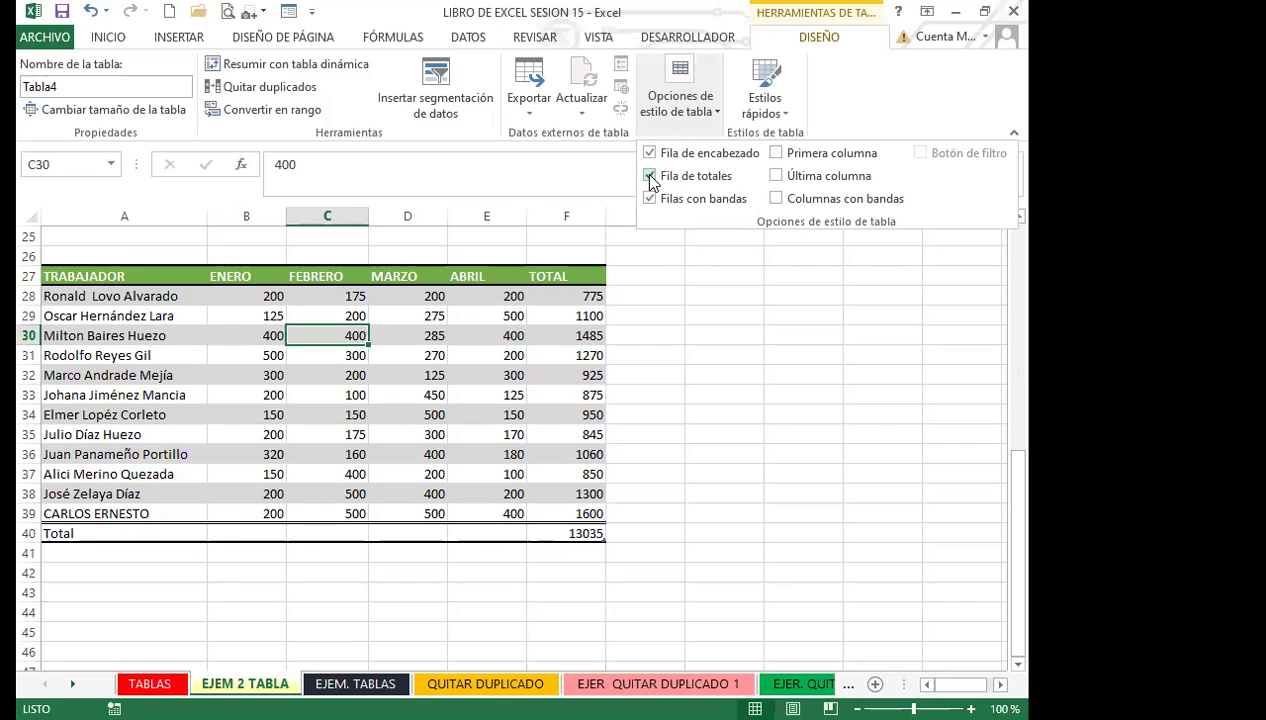
{"action": "left_click", "coordinate": [726, 290]}
{"action": "left_click", "coordinate": [76, 532]}
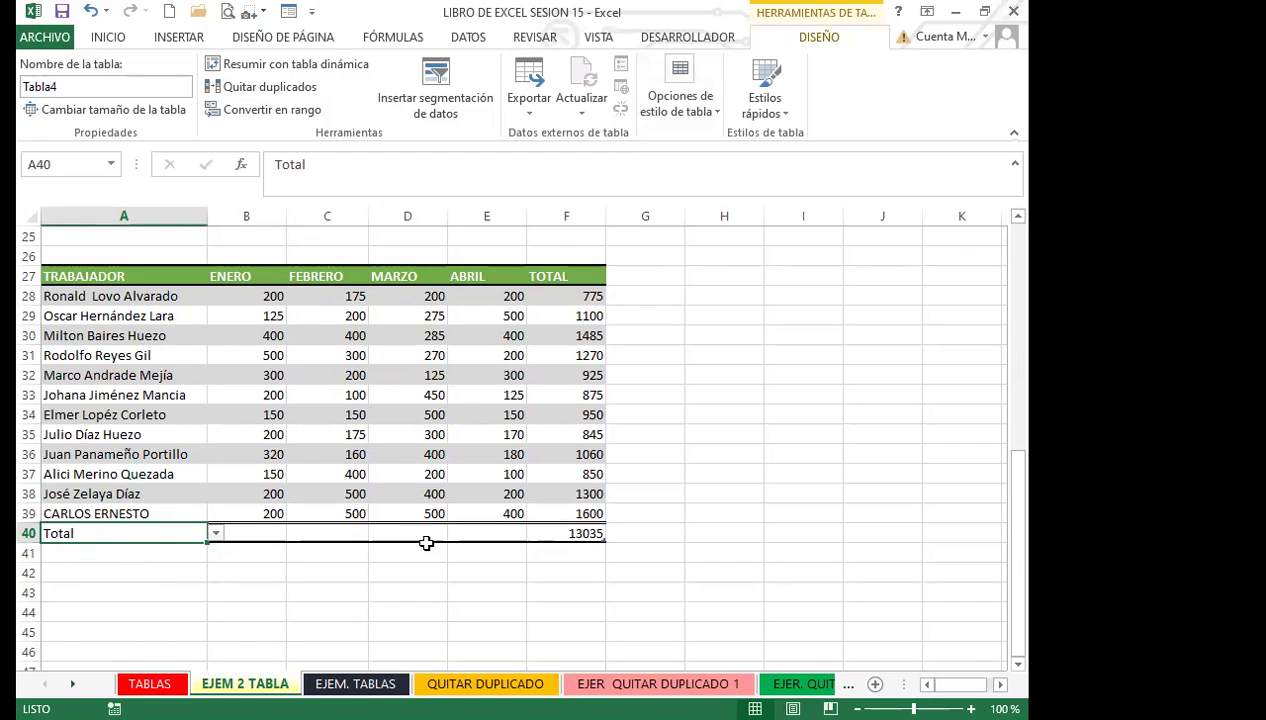
{"action": "left_click", "coordinate": [545, 534]}
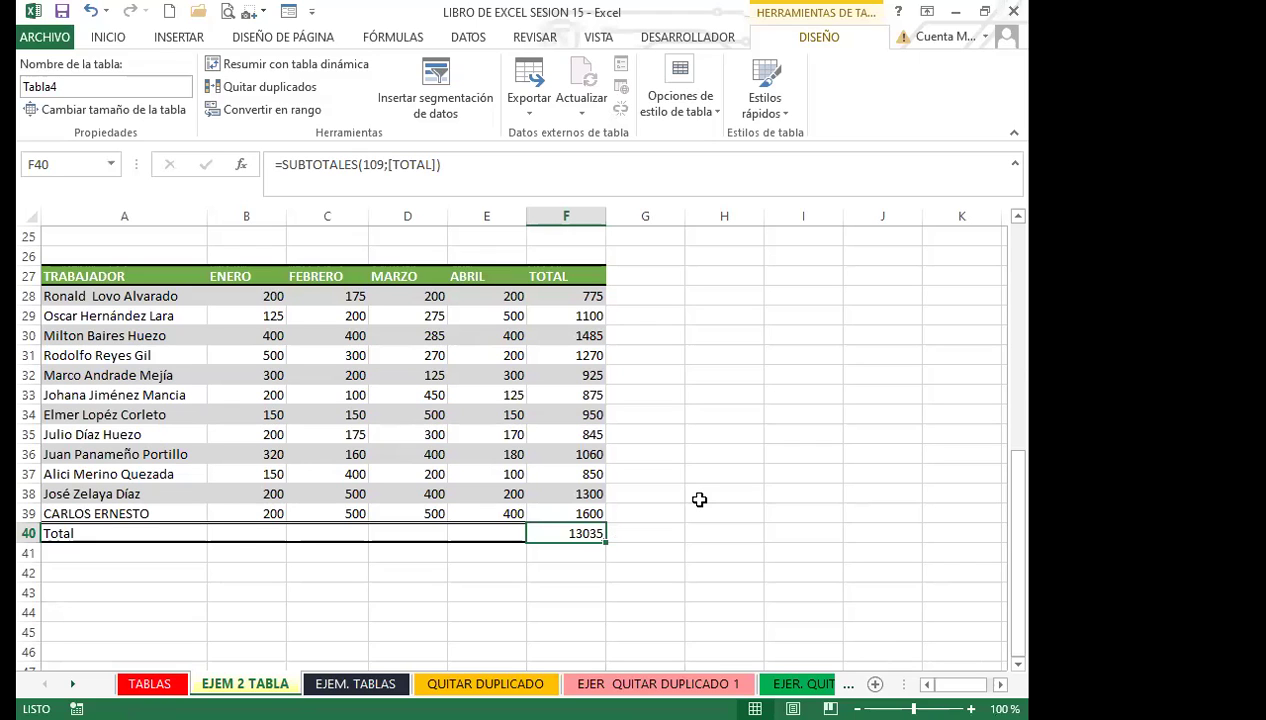
{"action": "left_click", "coordinate": [545, 573]}
{"action": "left_click", "coordinate": [564, 533]}
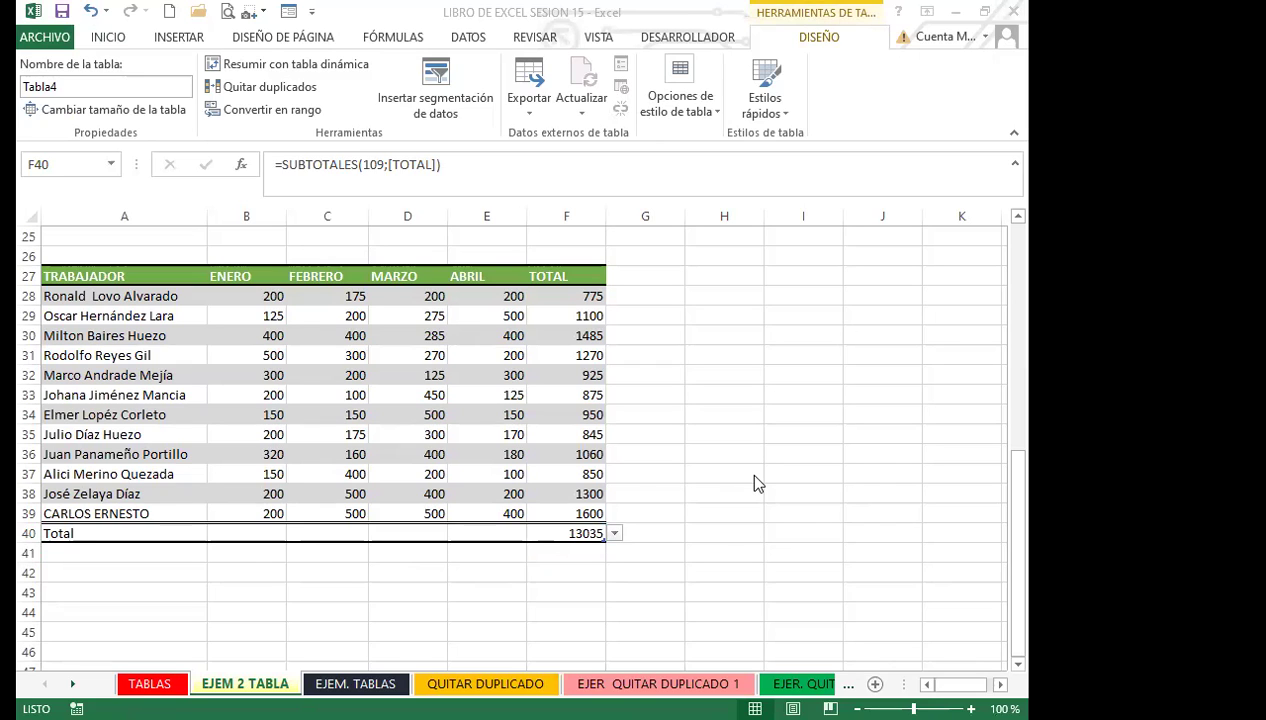
{"action": "left_click", "coordinate": [469, 293]}
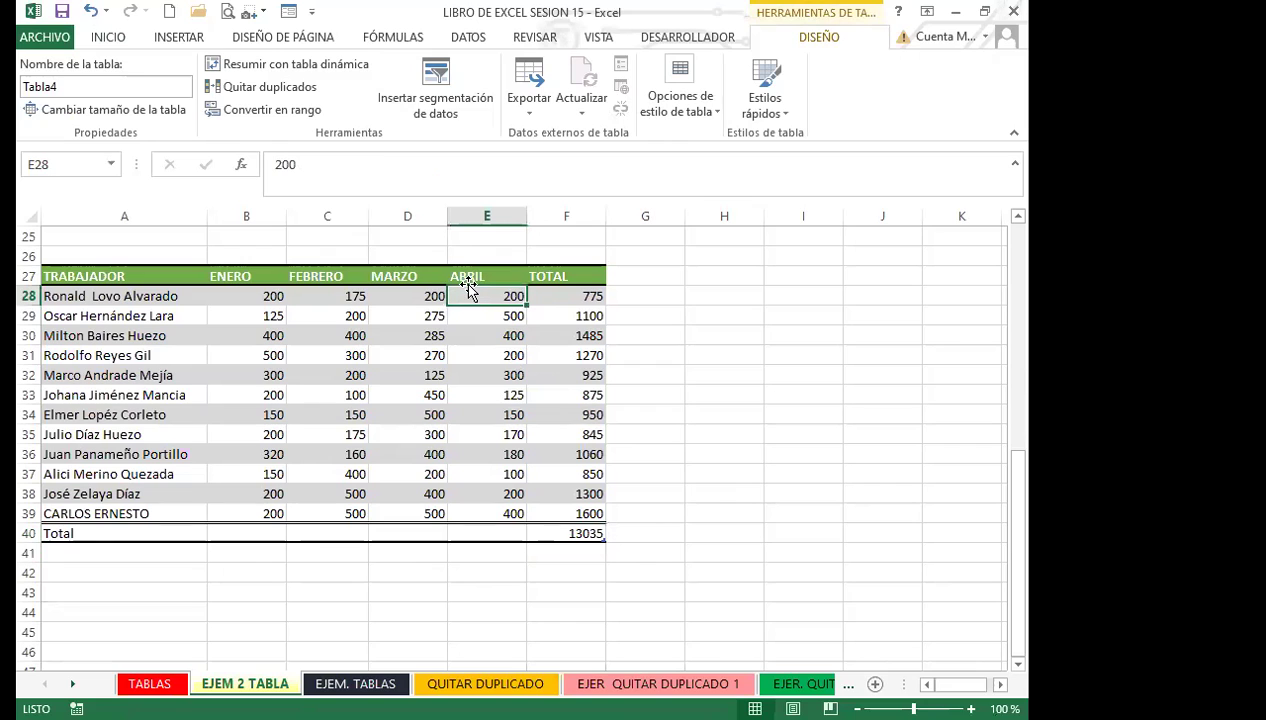
{"action": "key", "text": "ctrl+shift+l"}
{"action": "left_click", "coordinate": [545, 533]}
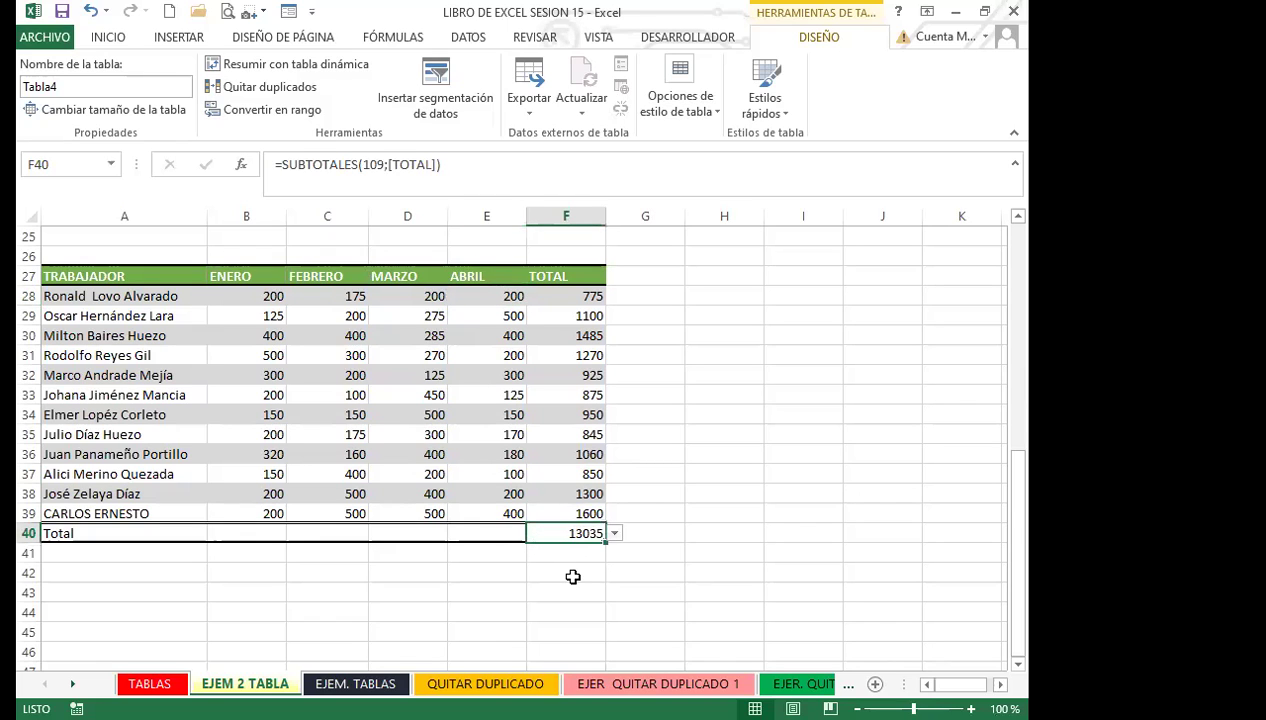
{"action": "left_click", "coordinate": [615, 534]}
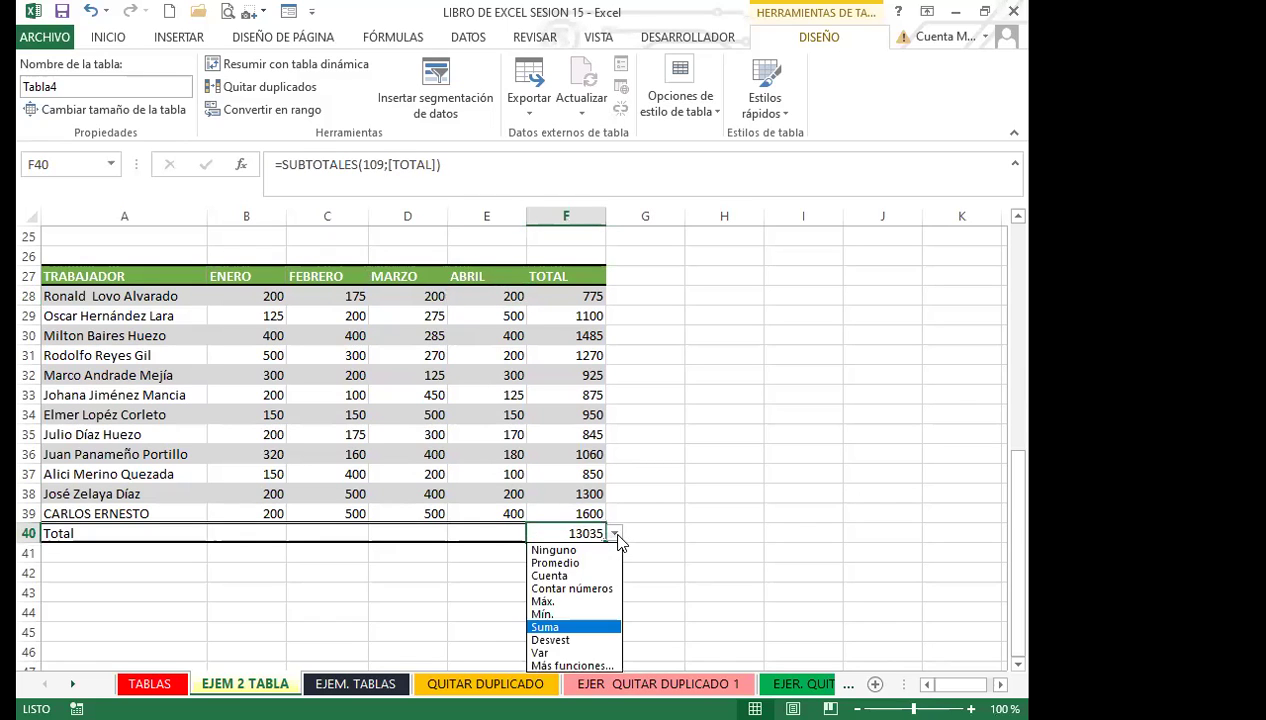
{"action": "key", "text": "Escape"}
{"action": "scroll", "coordinate": [737, 531], "scroll_direction": "down", "scroll_amount": 2}
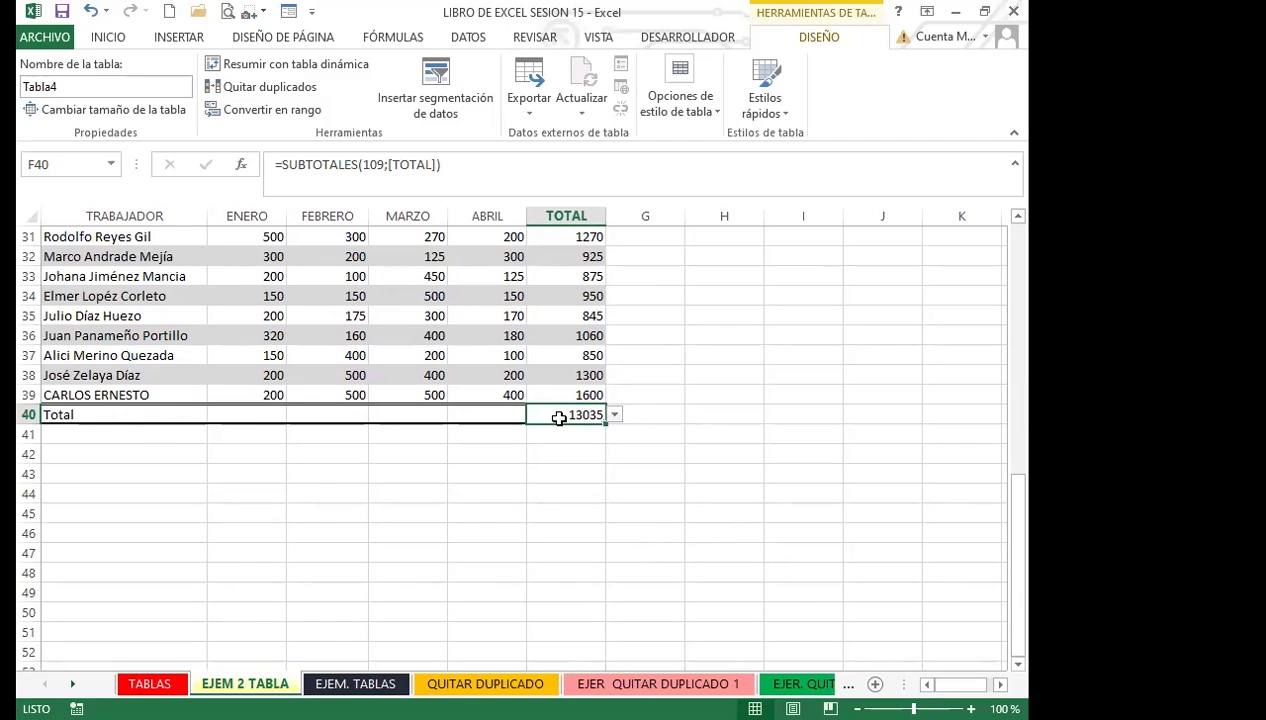
{"action": "left_click", "coordinate": [615, 414]}
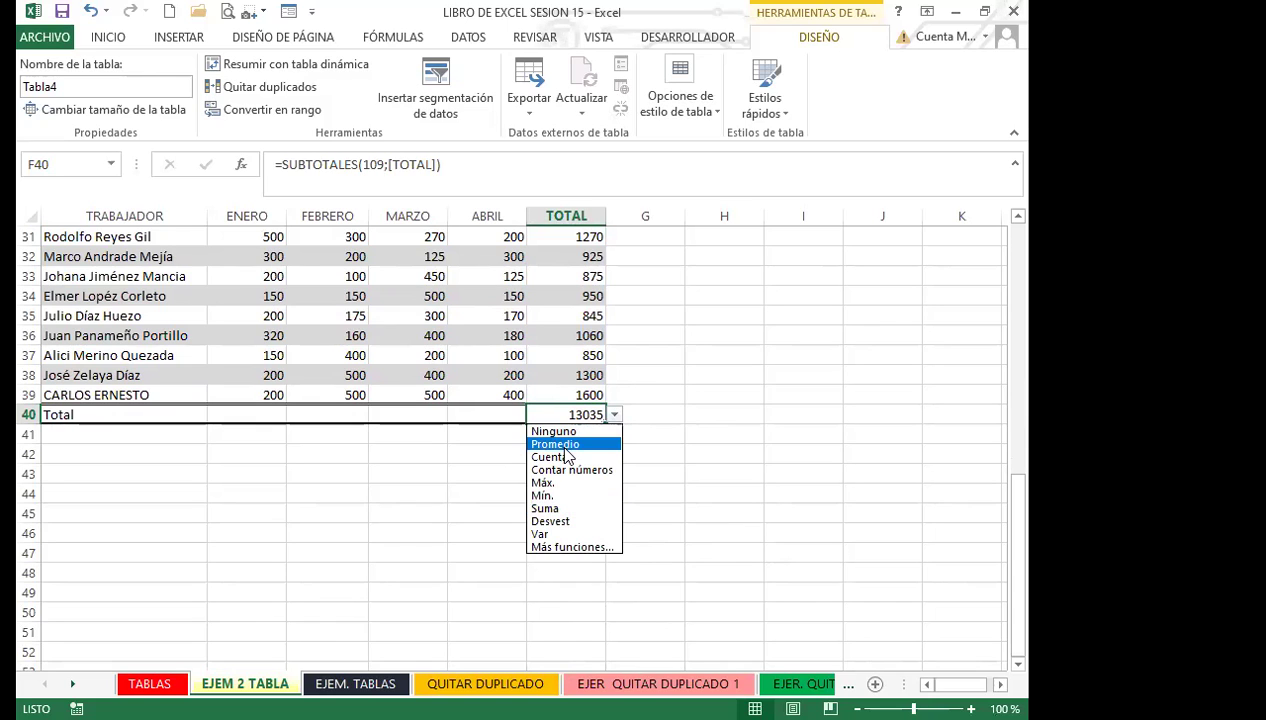
{"action": "left_click", "coordinate": [560, 444]}
{"action": "left_click", "coordinate": [615, 415]}
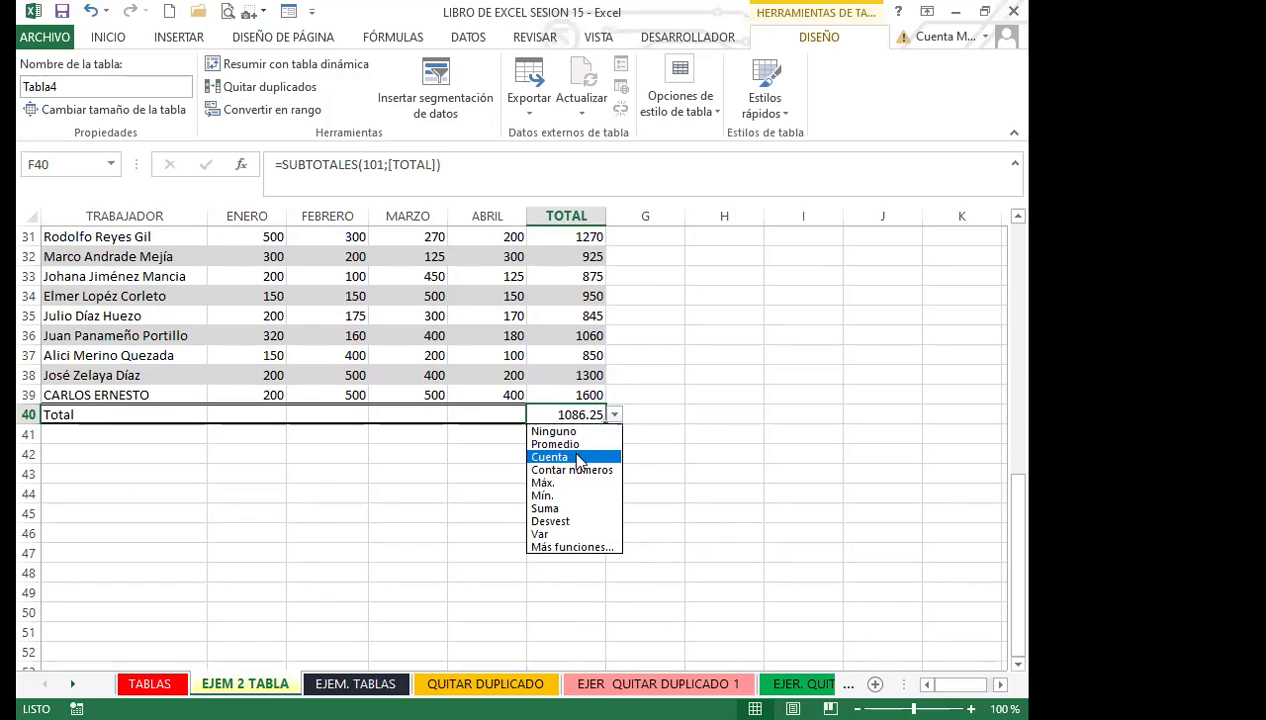
{"action": "left_click", "coordinate": [548, 483]}
{"action": "left_click", "coordinate": [615, 414]}
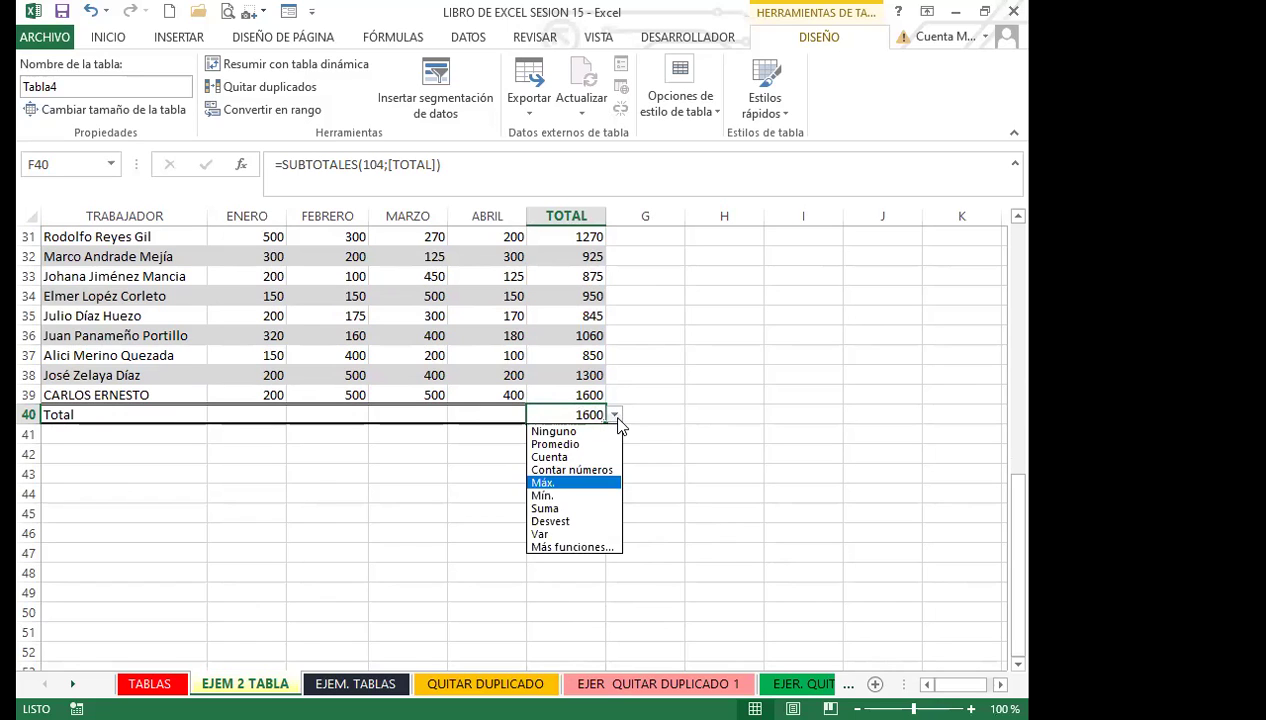
{"action": "left_click", "coordinate": [558, 495]}
{"action": "left_click", "coordinate": [615, 414]}
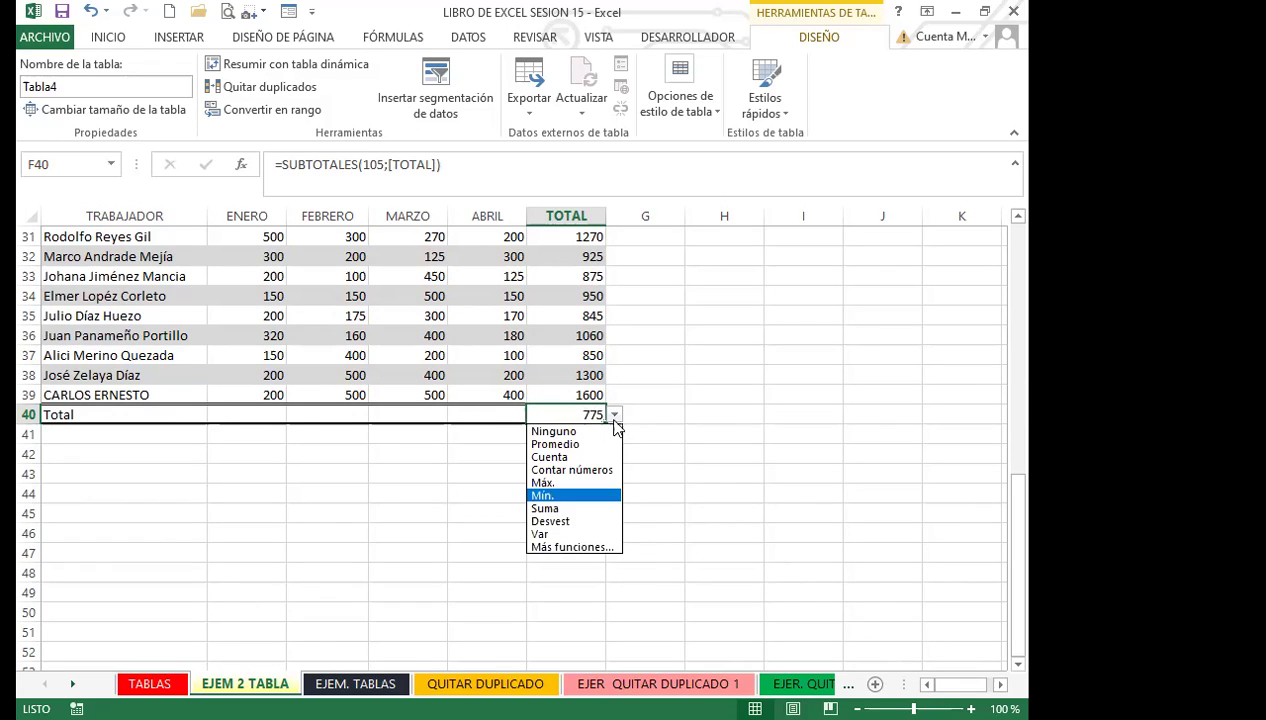
{"action": "left_click", "coordinate": [553, 510]}
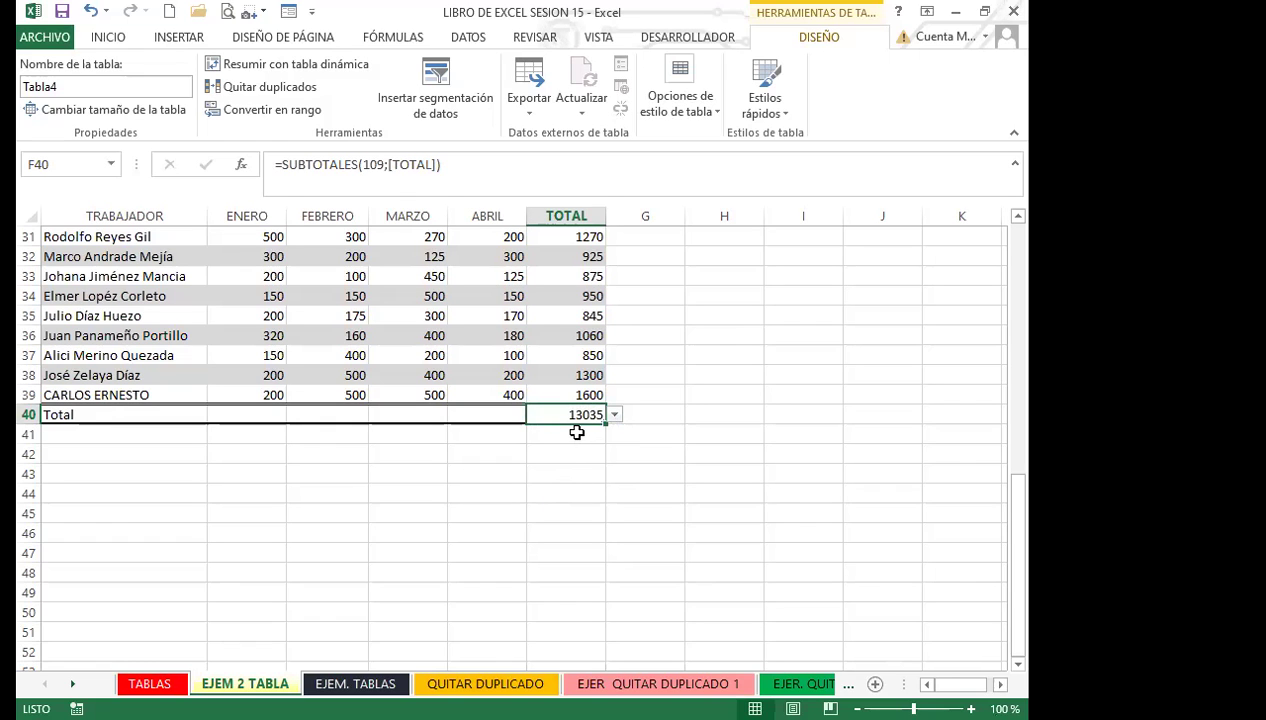
{"action": "scroll", "coordinate": [557, 408], "scroll_direction": "up", "scroll_amount": 2}
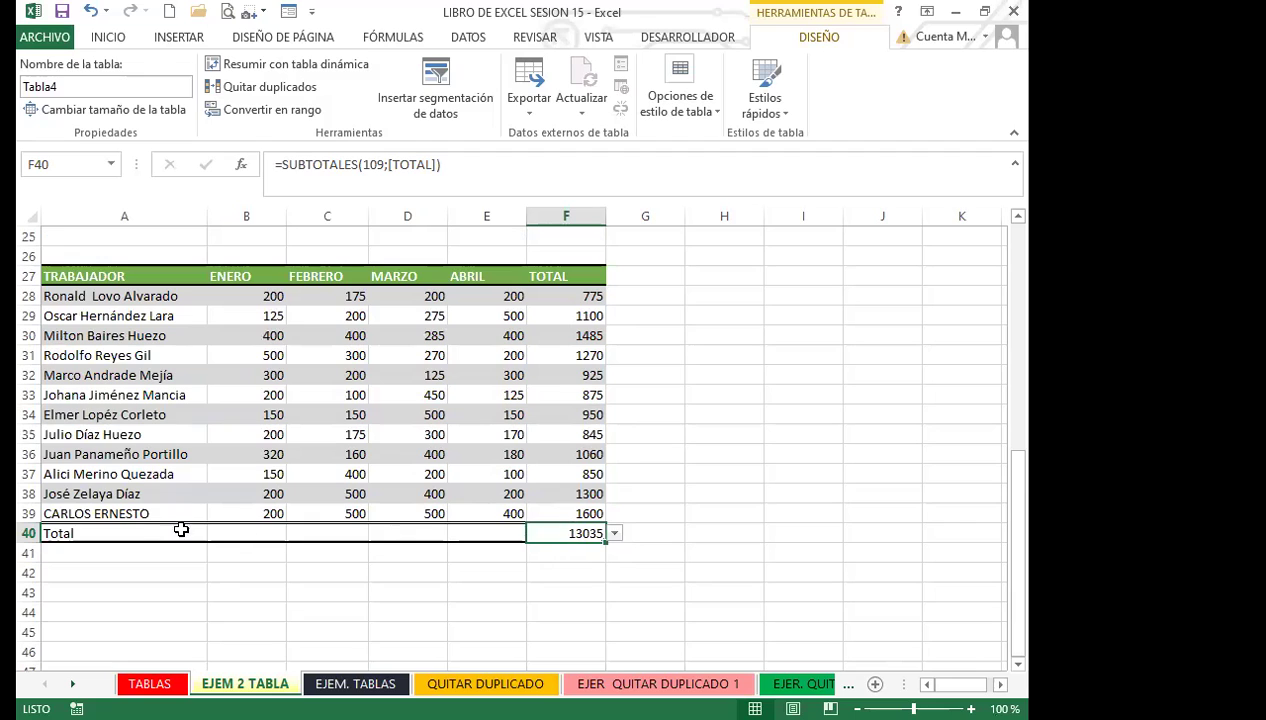
Step: Set F40's total to Ninguno, then to Cuenta, so the Total row shows 12
{"action": "left_click", "coordinate": [714, 118]}
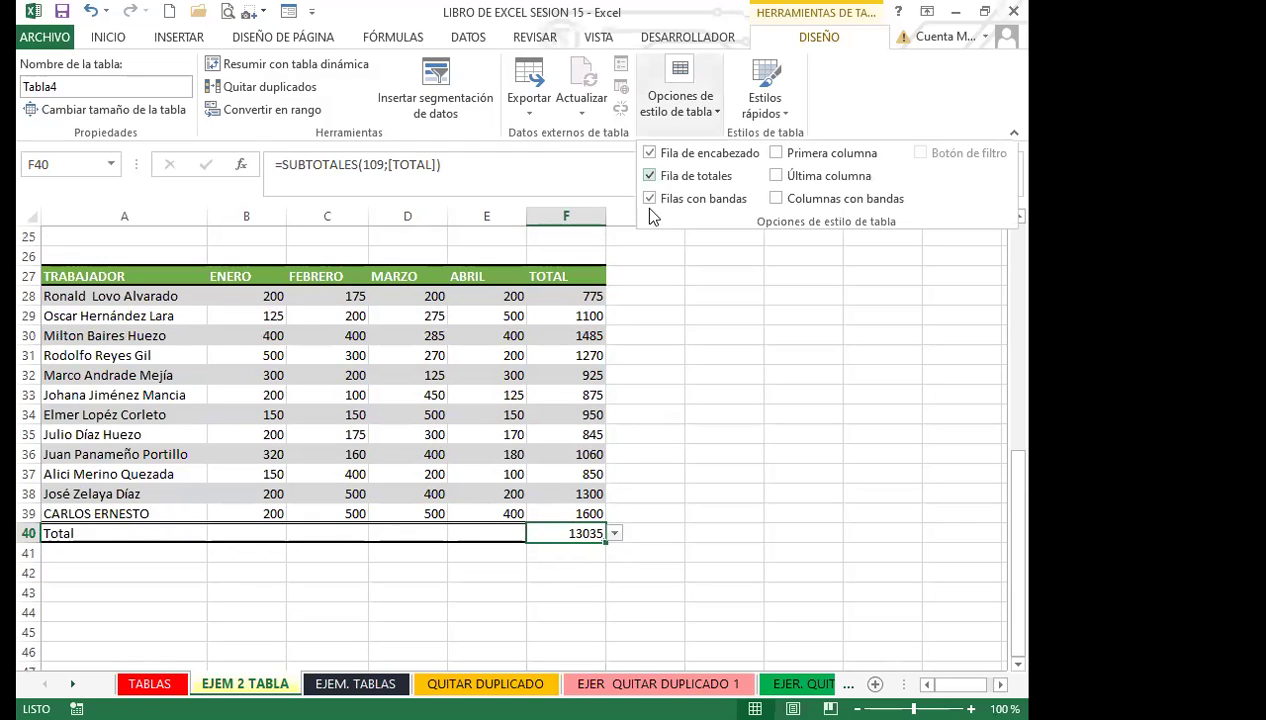
{"action": "left_click", "coordinate": [615, 533]}
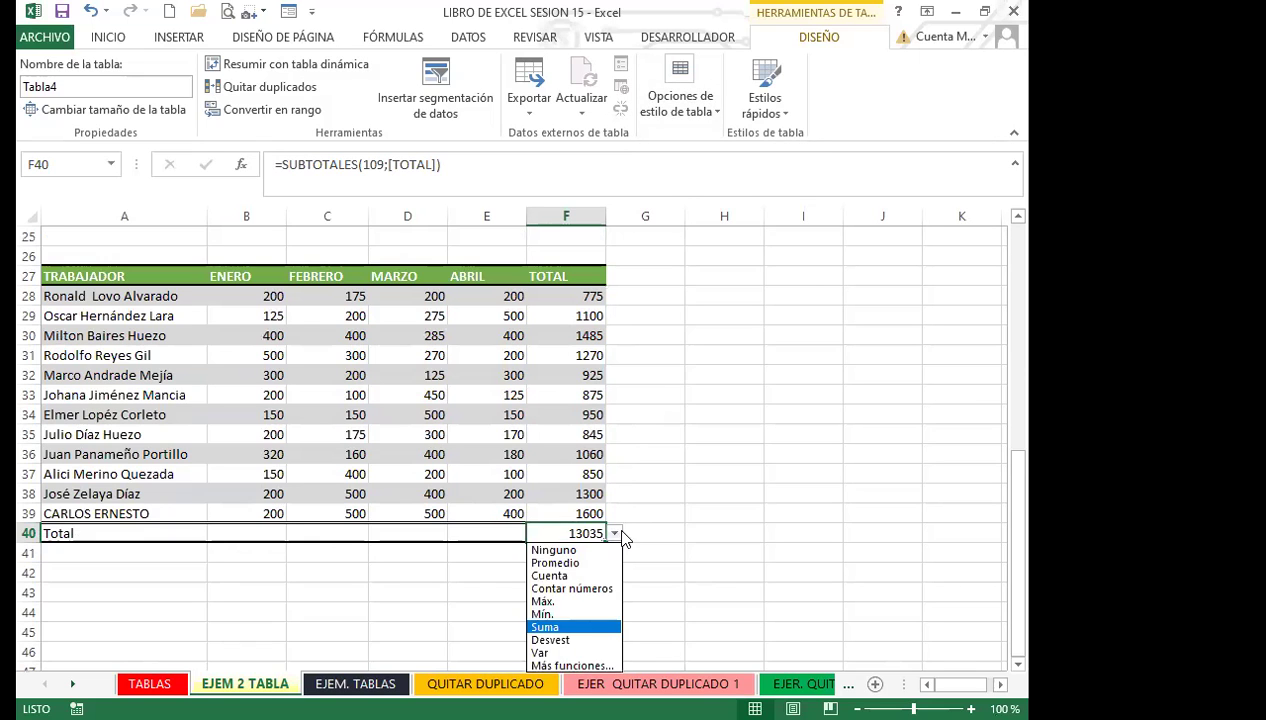
{"action": "scroll", "coordinate": [645, 518], "scroll_direction": "down", "scroll_amount": 2}
{"action": "left_click", "coordinate": [615, 474]}
{"action": "left_click", "coordinate": [655, 490]}
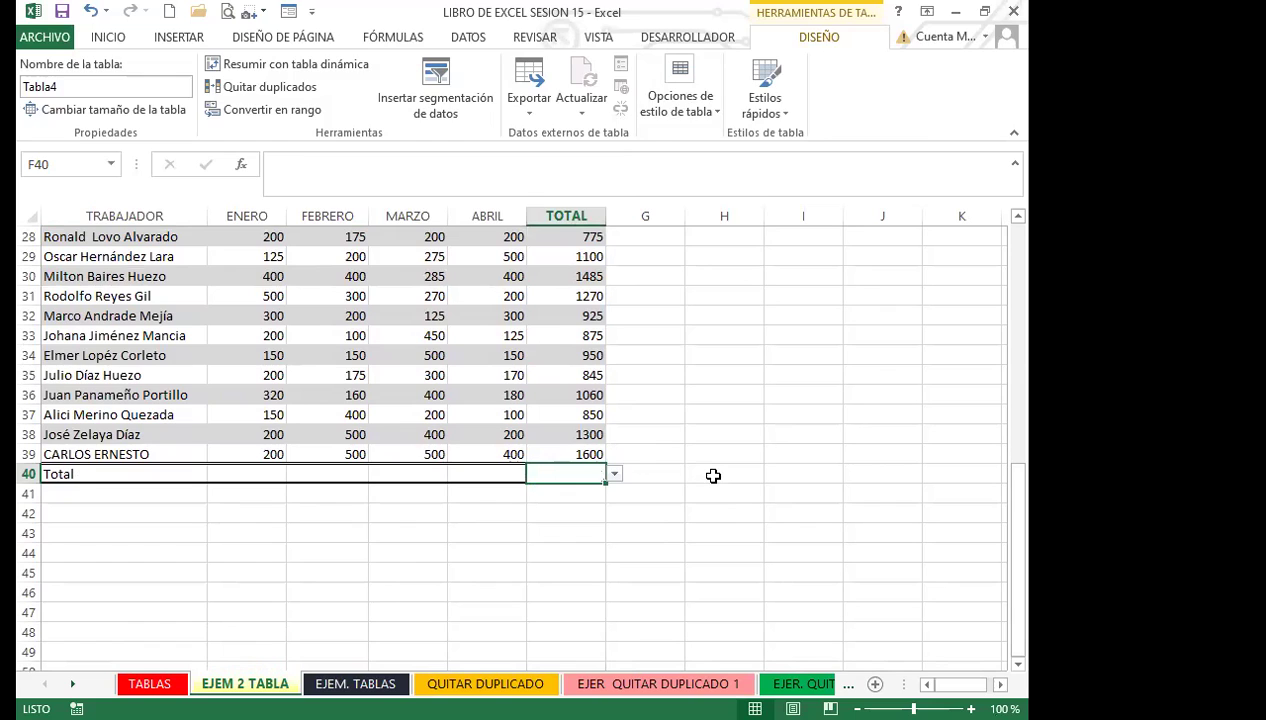
{"action": "left_click", "coordinate": [713, 476]}
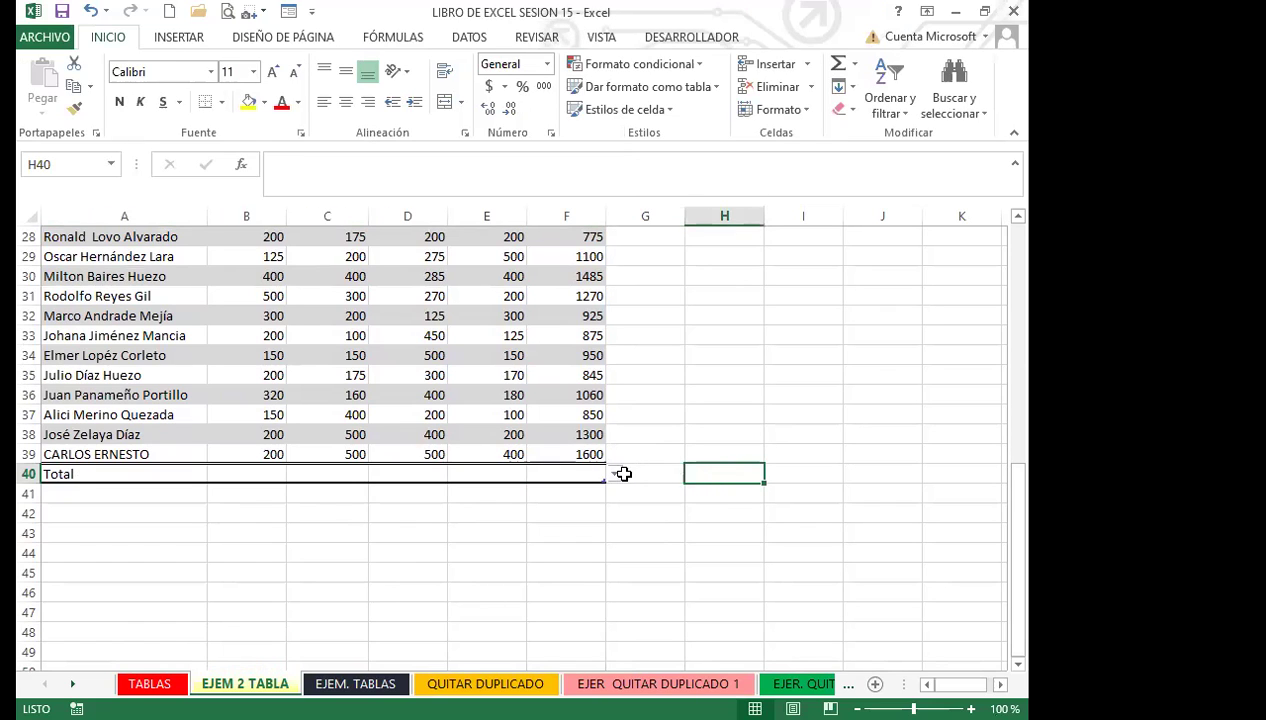
{"action": "left_click", "coordinate": [616, 474]}
{"action": "left_click", "coordinate": [579, 474]}
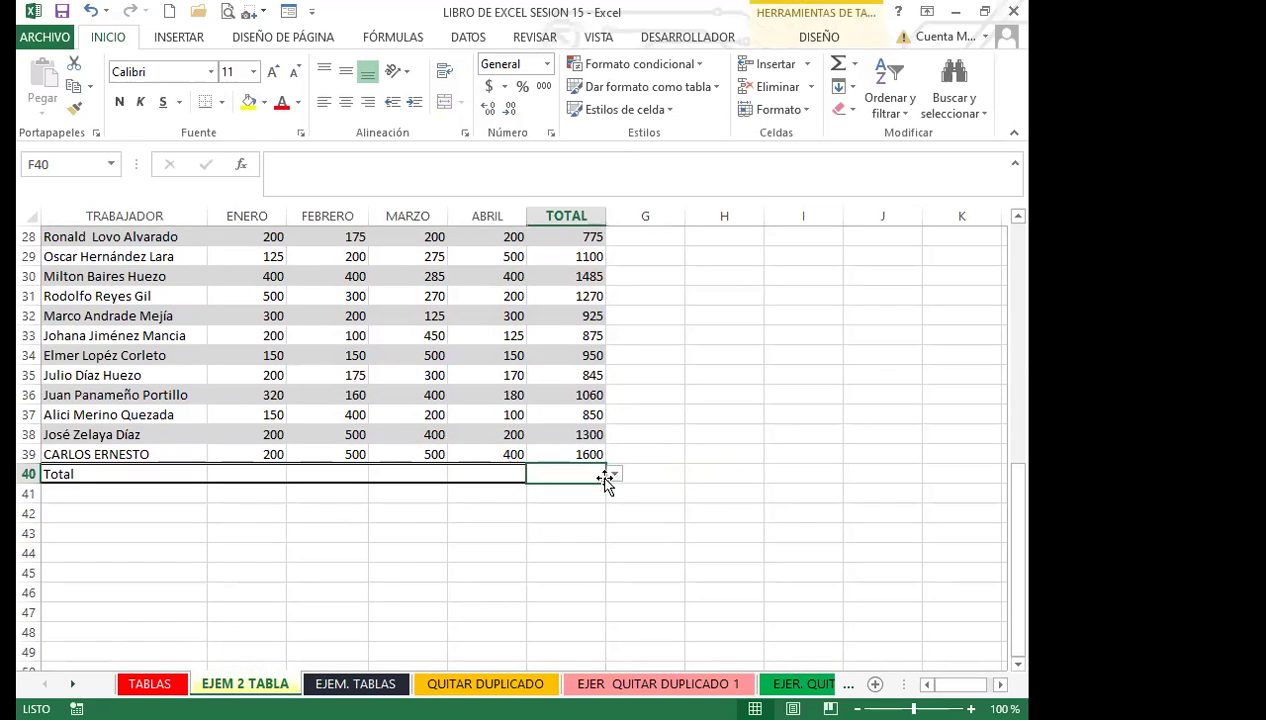
{"action": "left_click", "coordinate": [613, 474]}
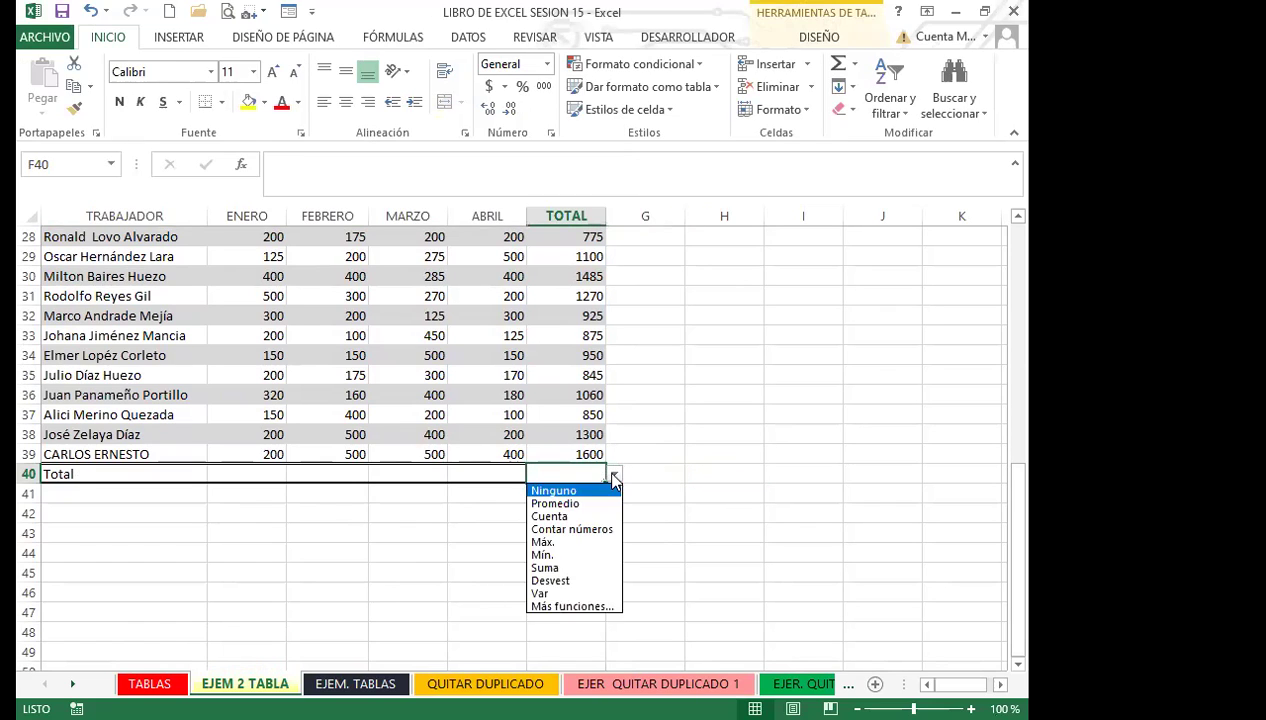
{"action": "left_click", "coordinate": [551, 516]}
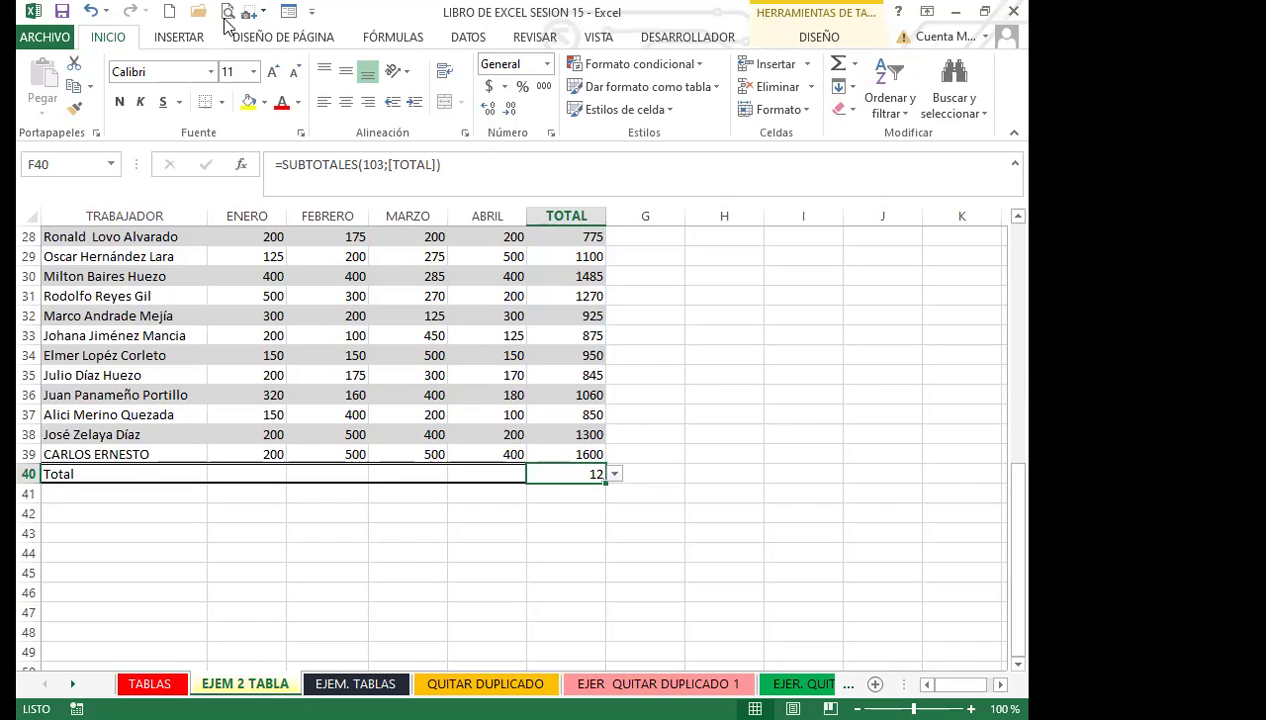
{"action": "left_click", "coordinate": [180, 40]}
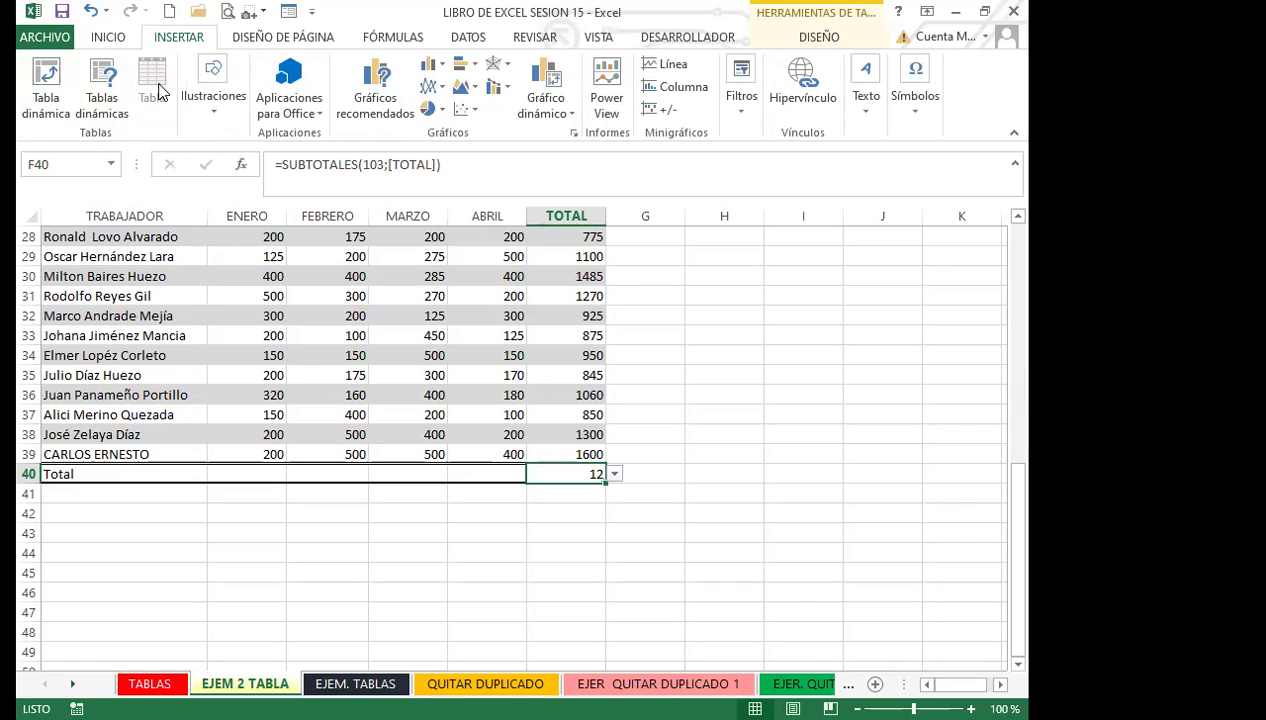
{"action": "left_click", "coordinate": [109, 40]}
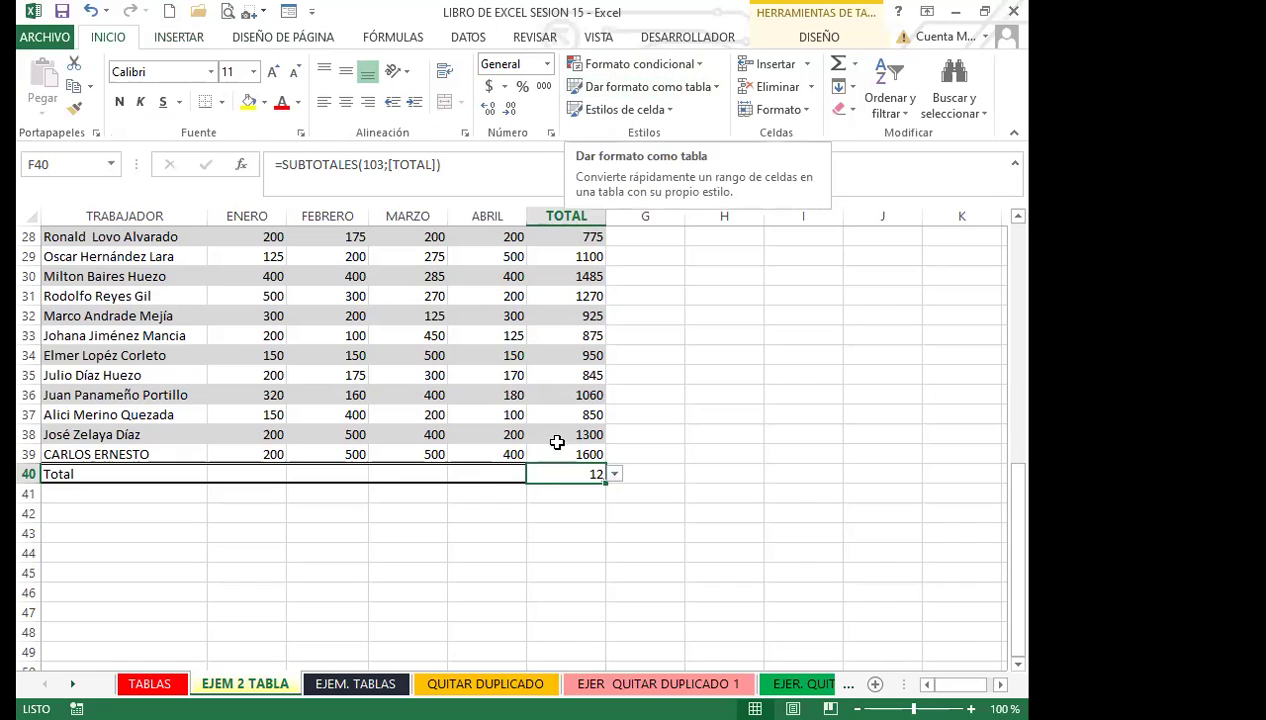
{"action": "left_click", "coordinate": [408, 356]}
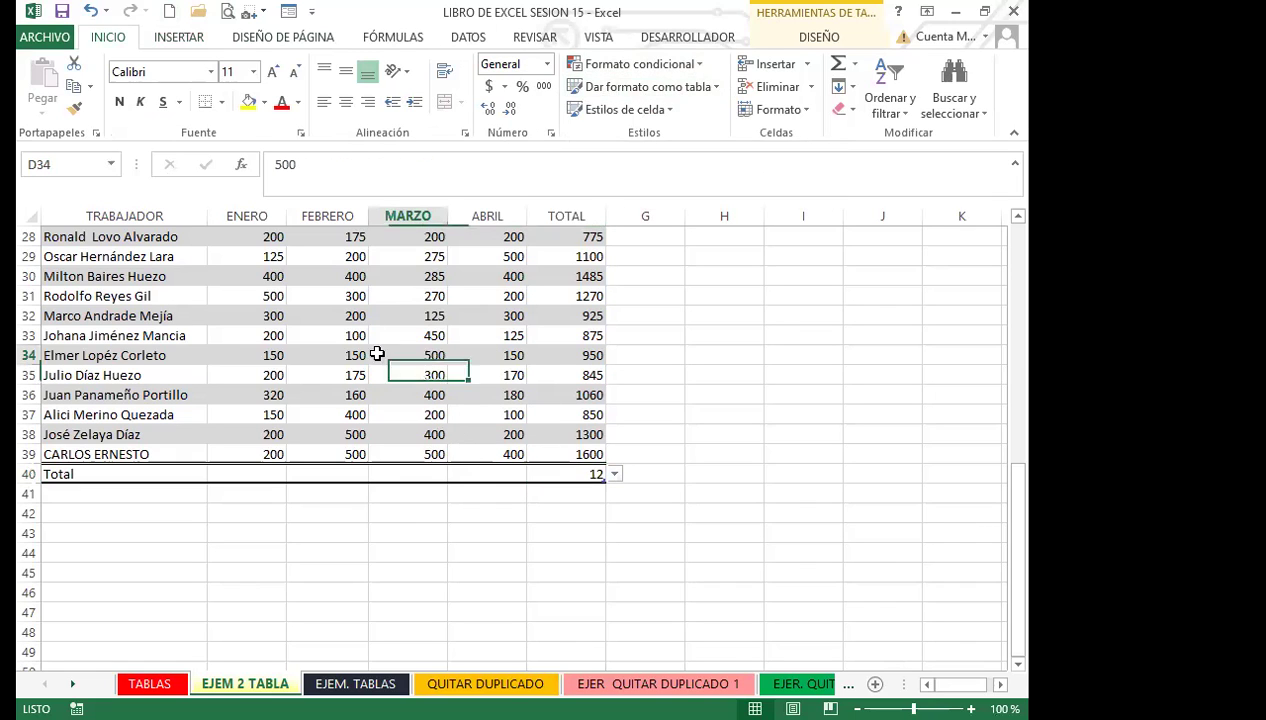
{"action": "left_click", "coordinate": [805, 44]}
{"action": "left_click", "coordinate": [715, 116]}
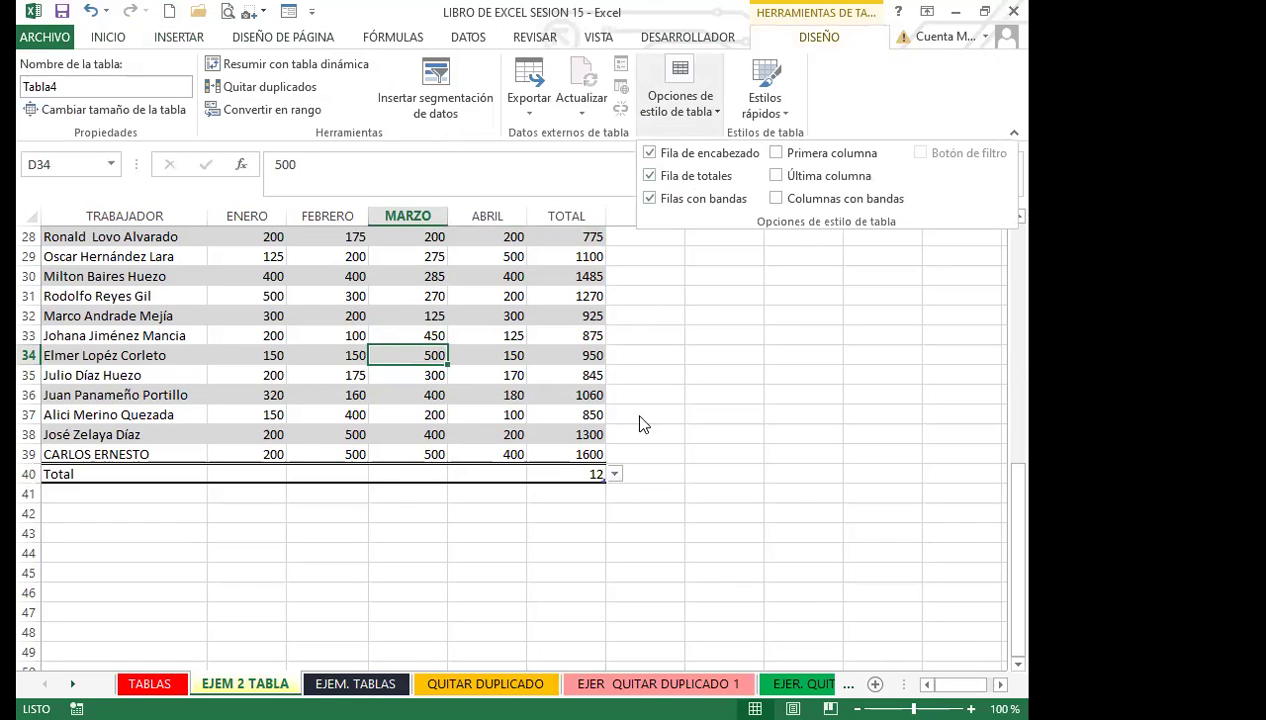
{"action": "left_click", "coordinate": [616, 477]}
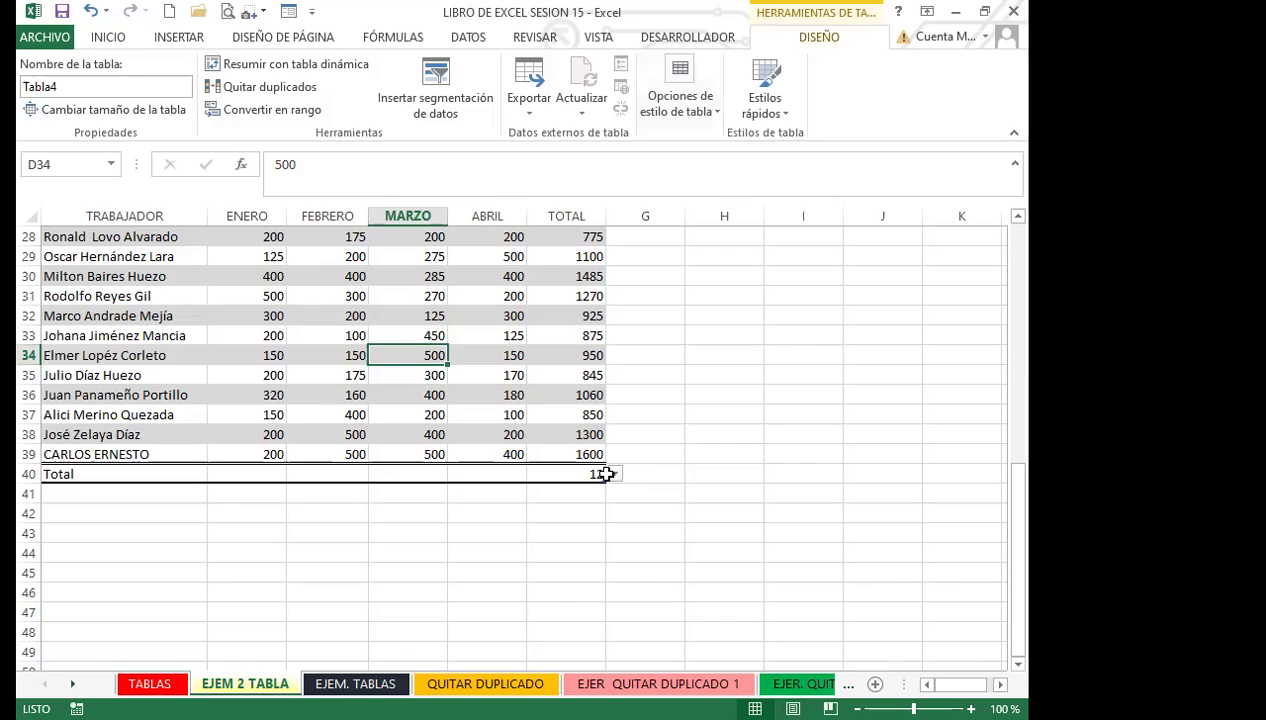
{"action": "left_click", "coordinate": [623, 478]}
Step: Try Var, Contar números and Promedio as F40's total function
{"action": "left_click", "coordinate": [599, 474]}
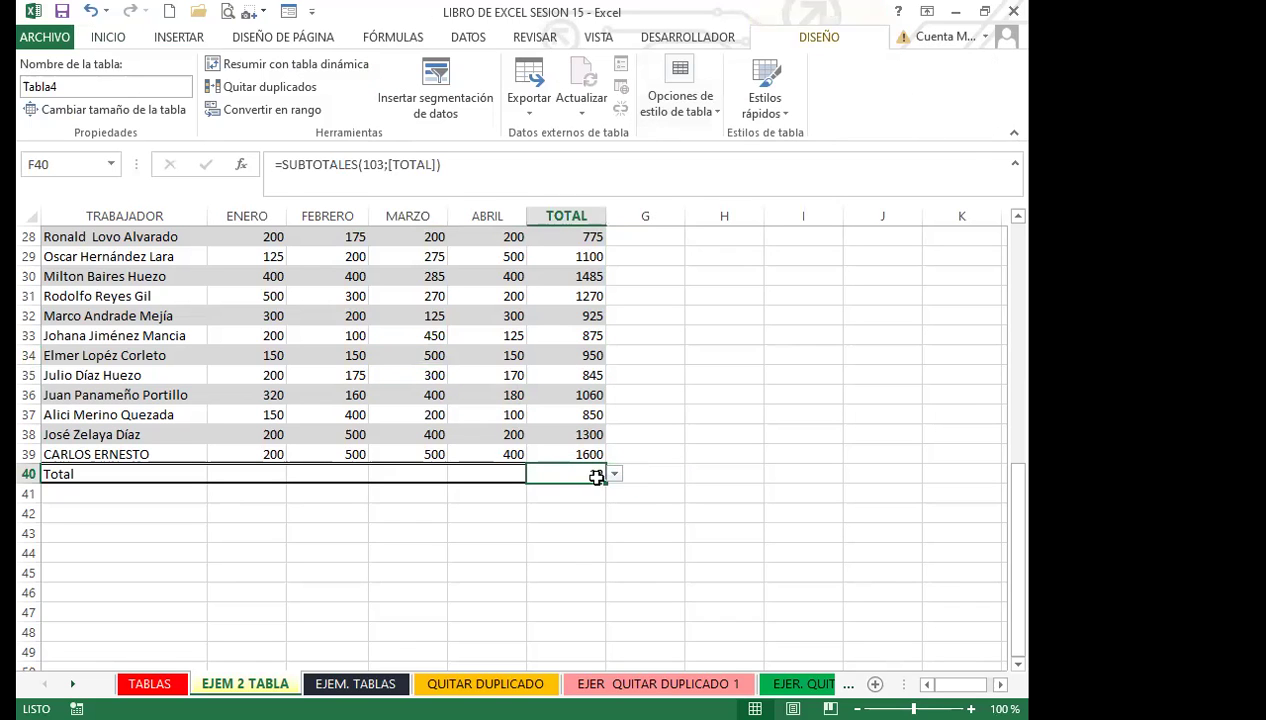
{"action": "left_click", "coordinate": [615, 475]}
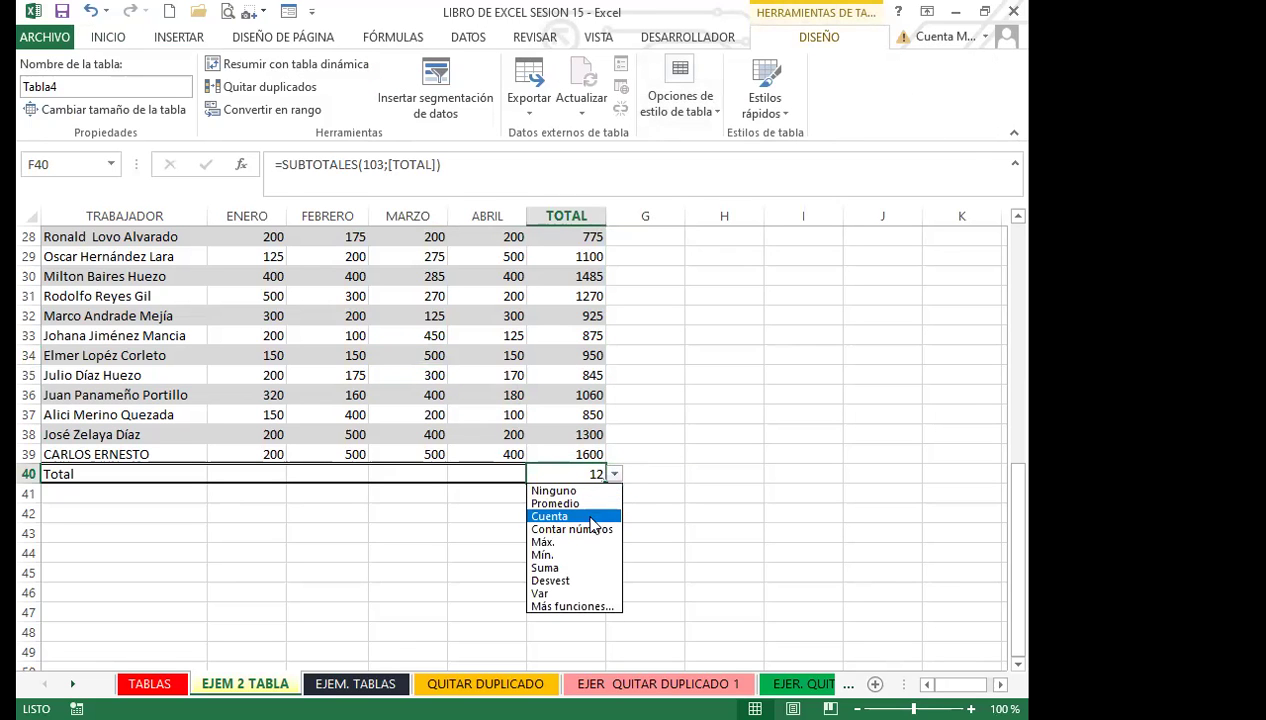
{"action": "left_click", "coordinate": [570, 593]}
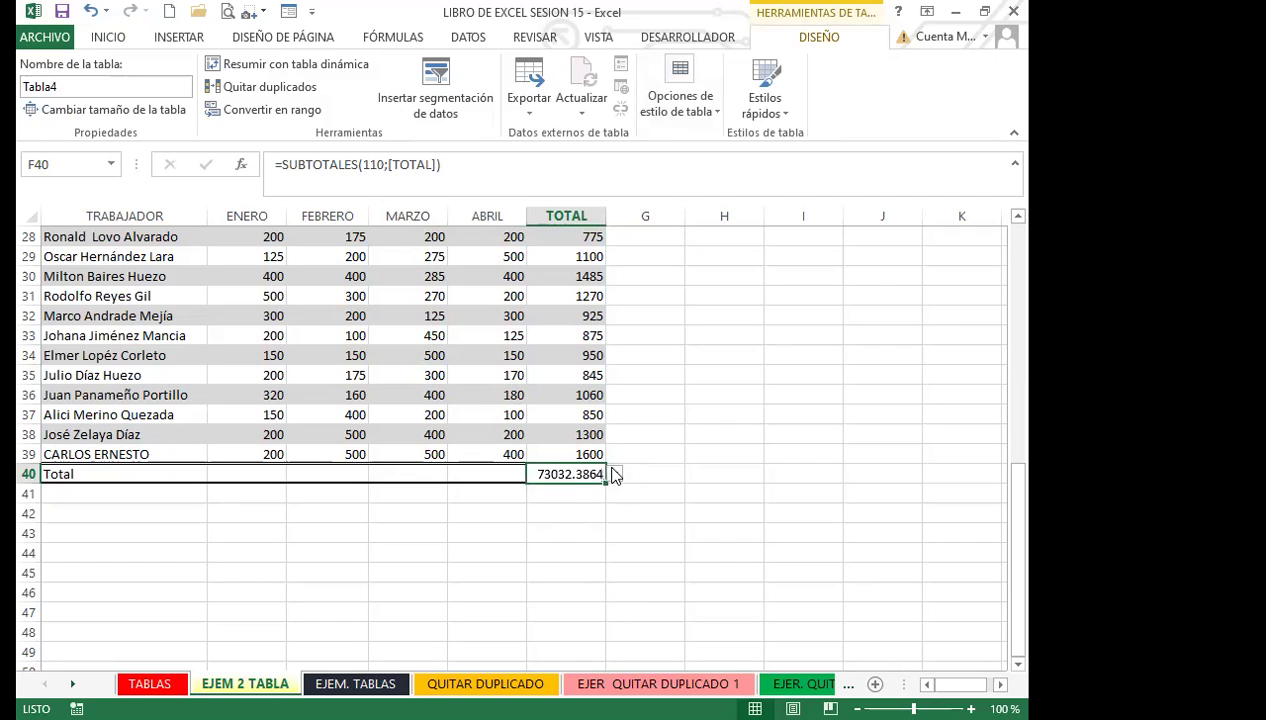
{"action": "left_click", "coordinate": [614, 474]}
{"action": "left_click", "coordinate": [572, 529]}
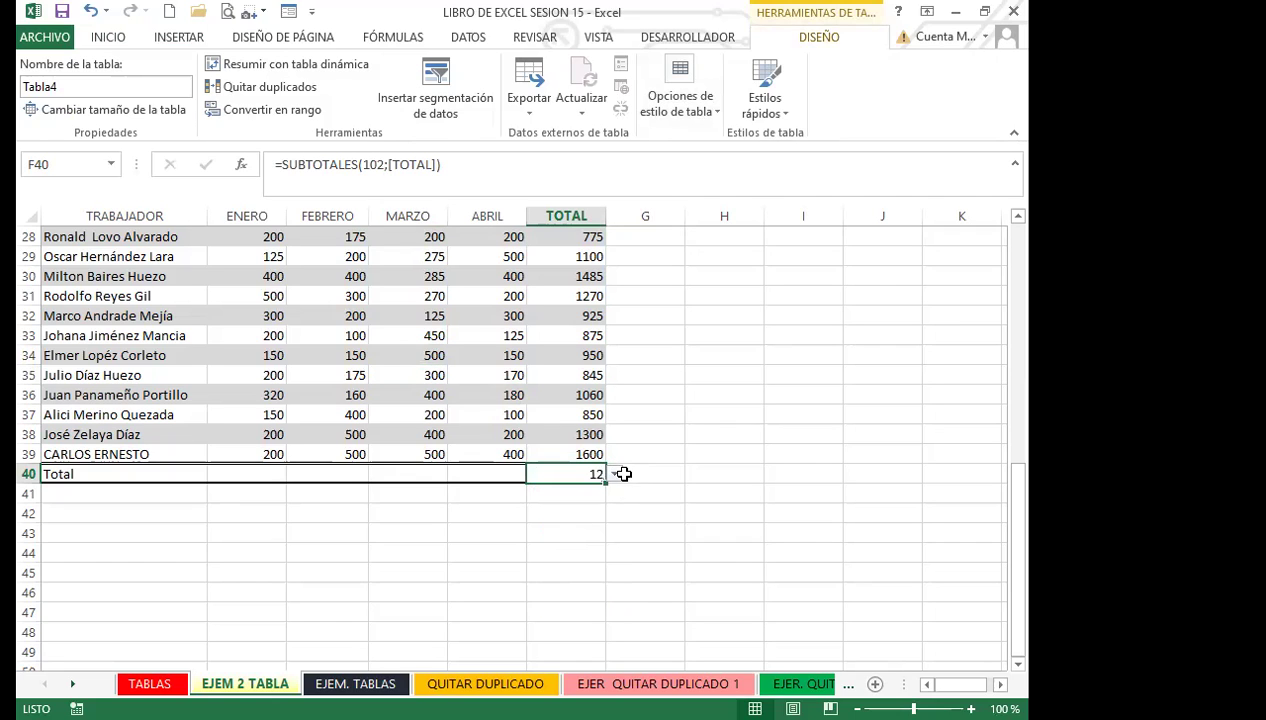
{"action": "left_click", "coordinate": [615, 476]}
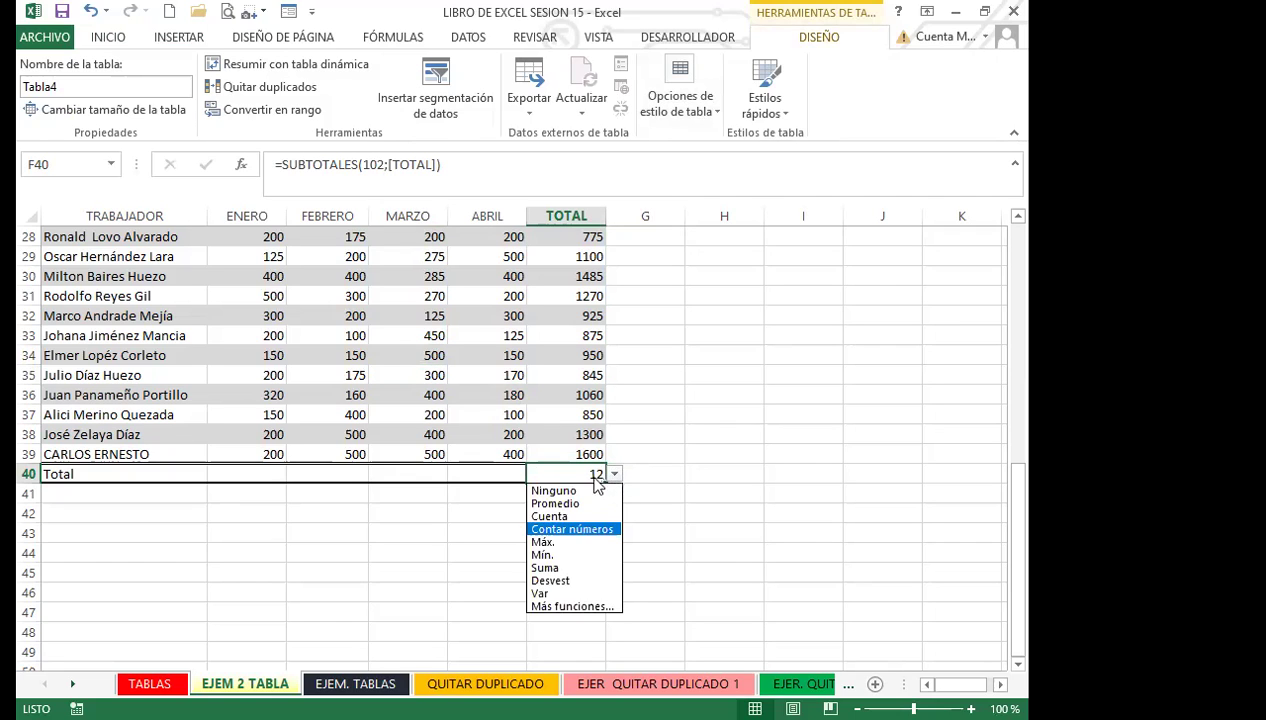
{"action": "left_click", "coordinate": [555, 504]}
{"action": "left_click", "coordinate": [614, 474]}
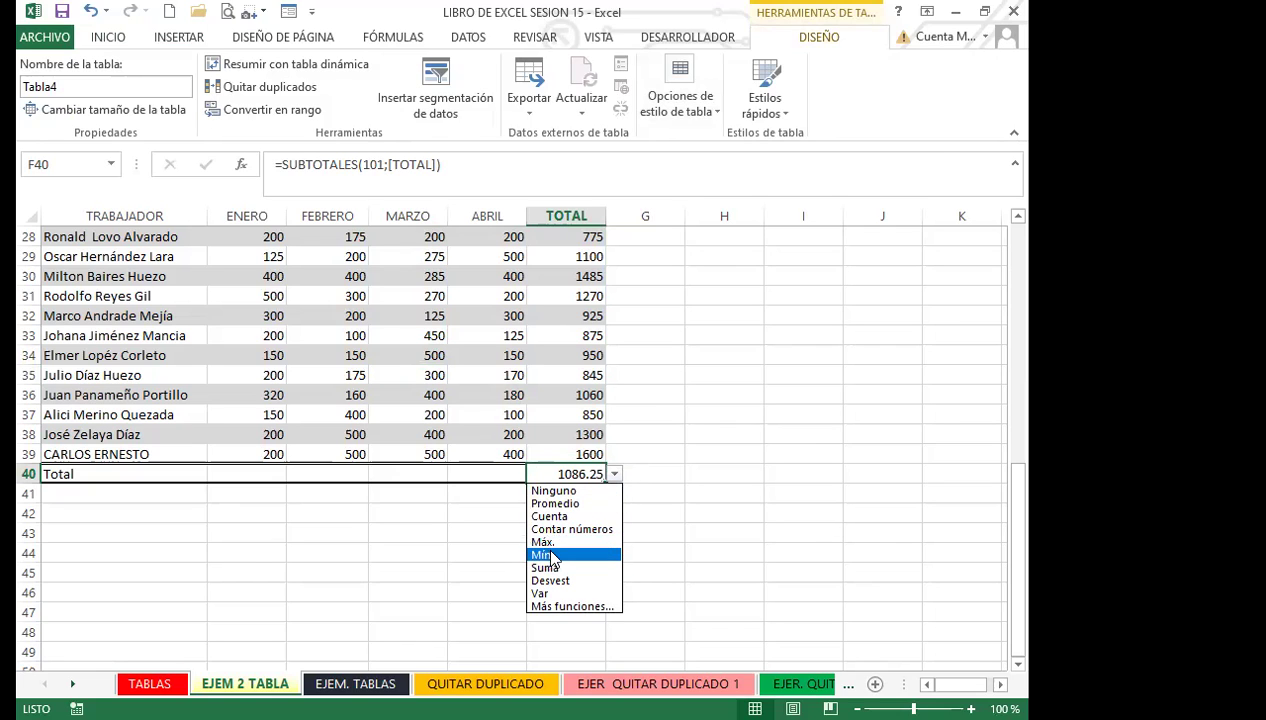
Step: Set F40 back to Suma (13035) and review its SUBTOTALES(109;[TOTAL]) formula
{"action": "left_click", "coordinate": [545, 568]}
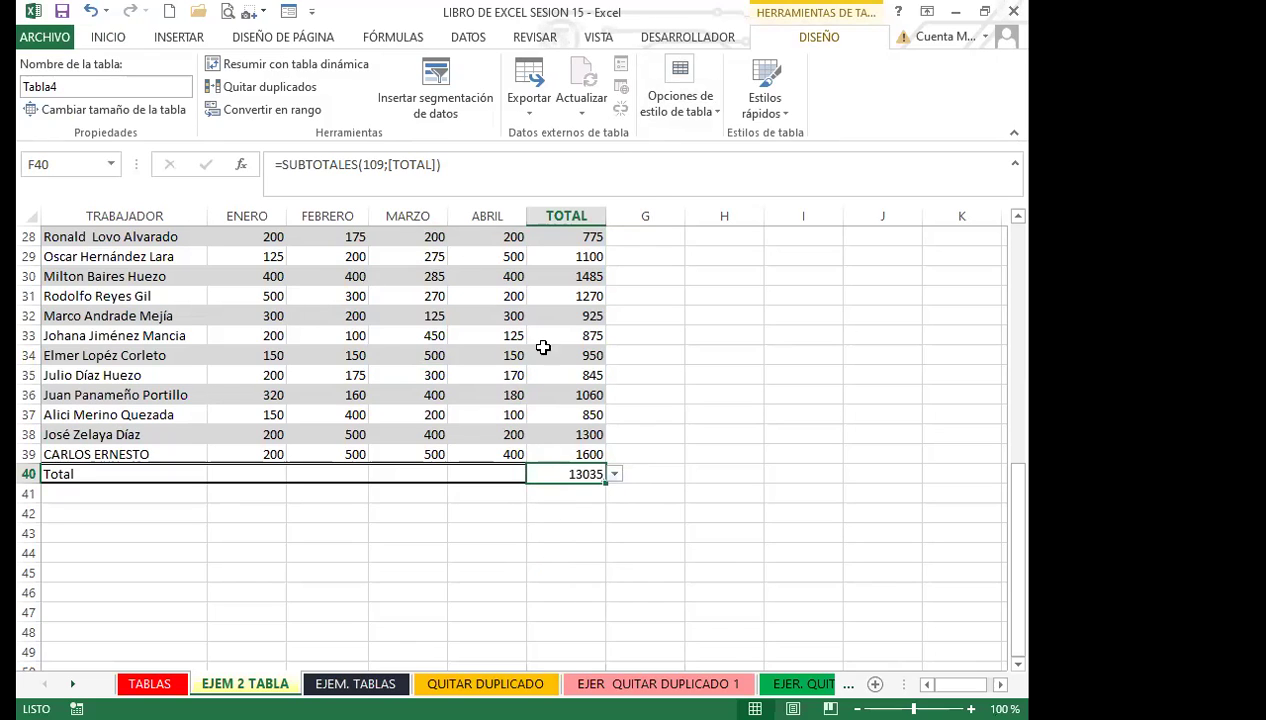
{"action": "left_click", "coordinate": [302, 163]}
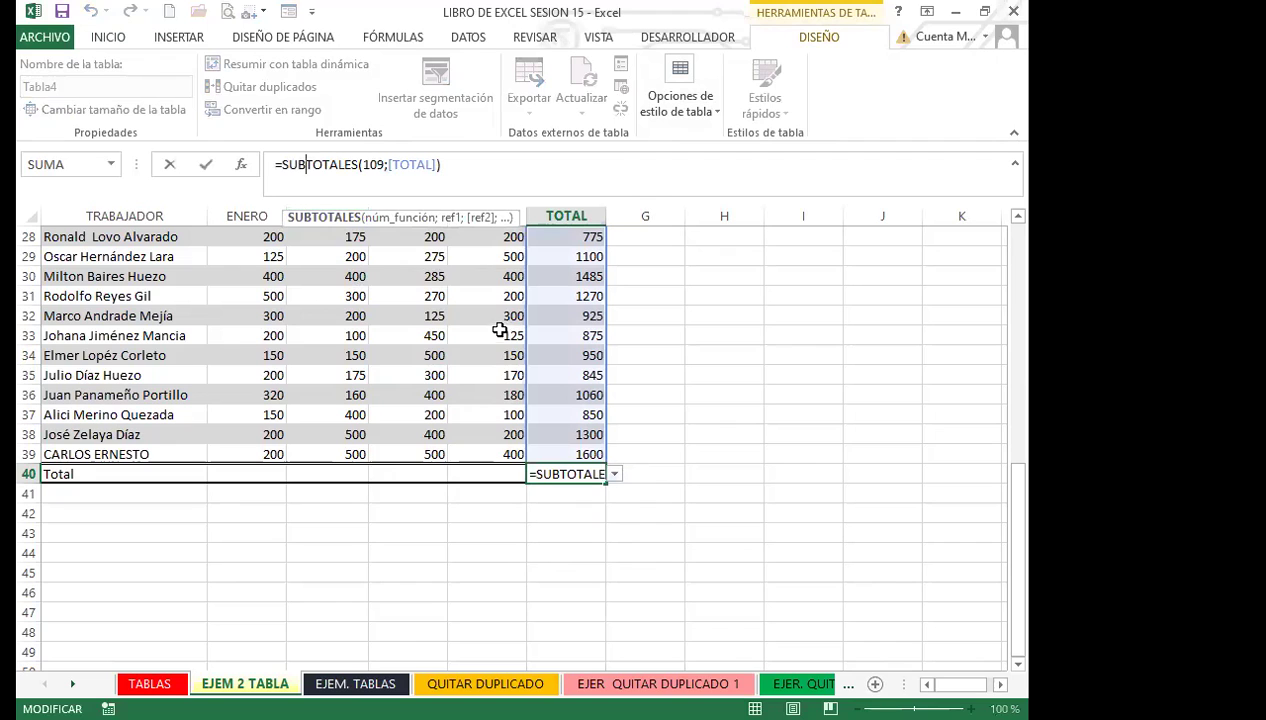
{"action": "left_click_drag", "start_coordinate": [1016, 503], "coordinate": [1016, 418]}
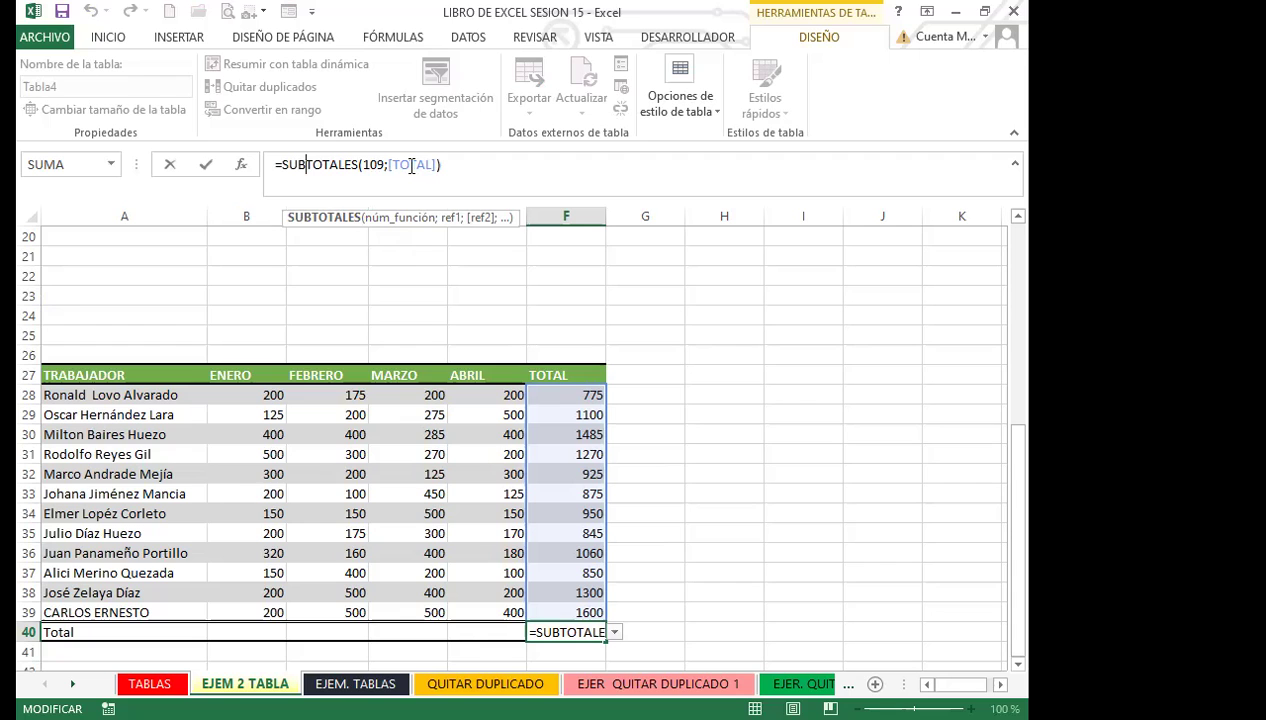
{"action": "left_click", "coordinate": [630, 553]}
{"action": "left_click", "coordinate": [574, 512]}
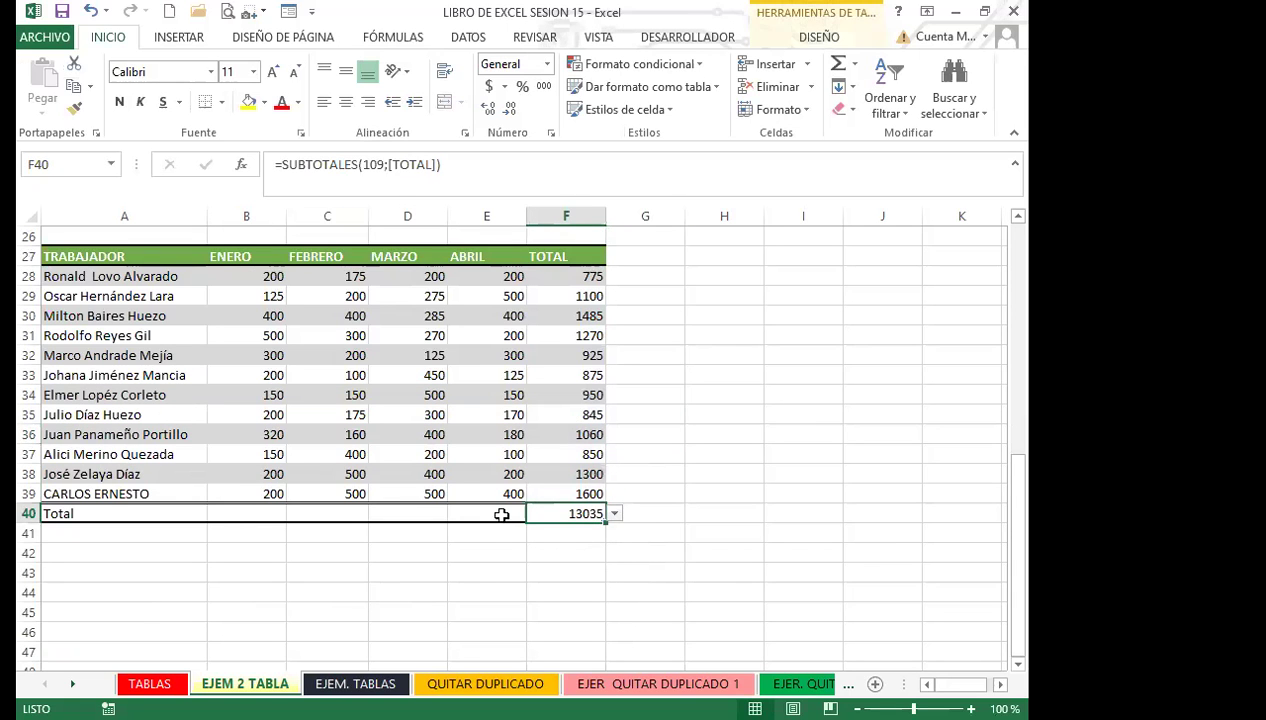
Step: Turn on Última columna and Primera columna emphasis, leaving Columnas con bandas off
{"action": "left_click", "coordinate": [463, 400]}
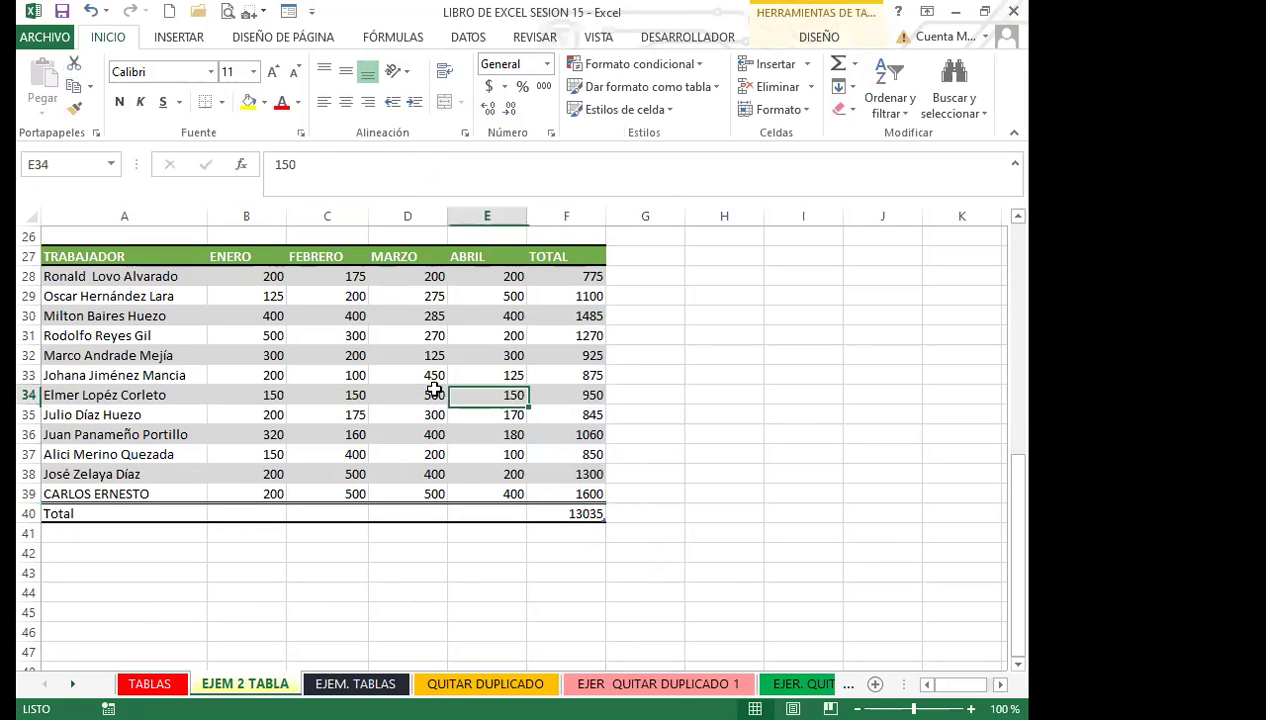
{"action": "left_click", "coordinate": [818, 37]}
{"action": "left_click", "coordinate": [717, 112]}
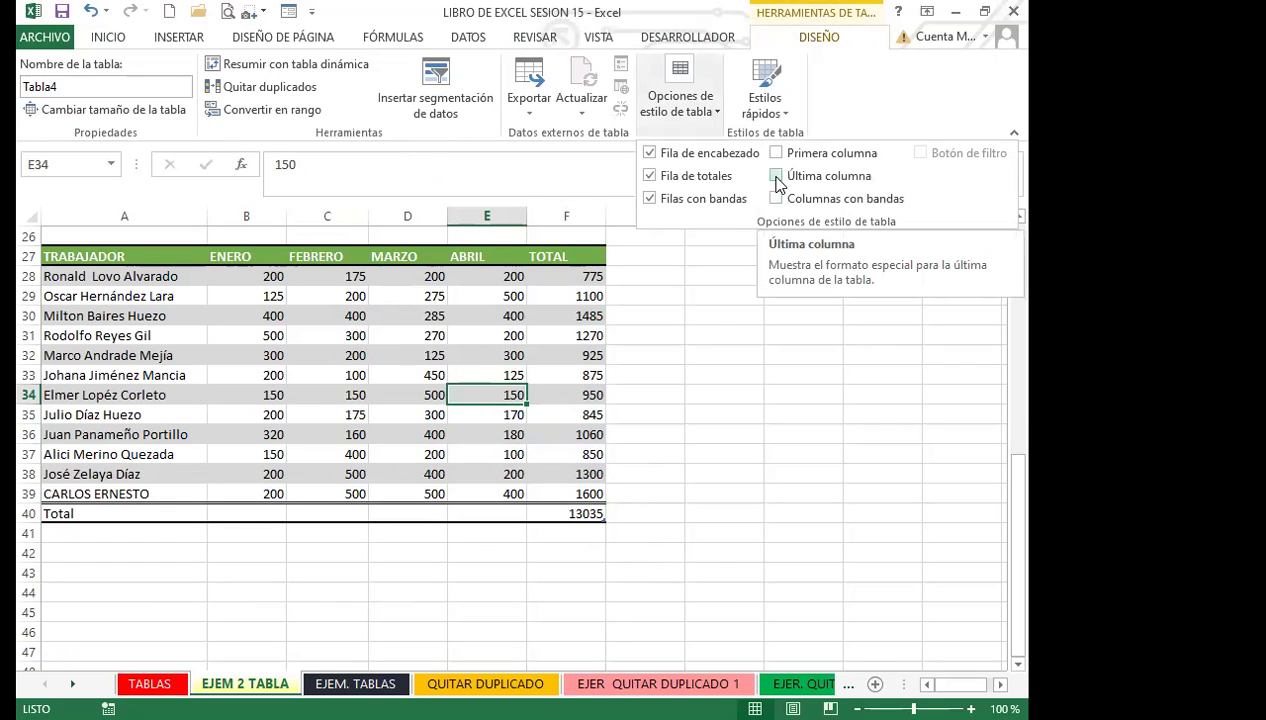
{"action": "left_click", "coordinate": [777, 177]}
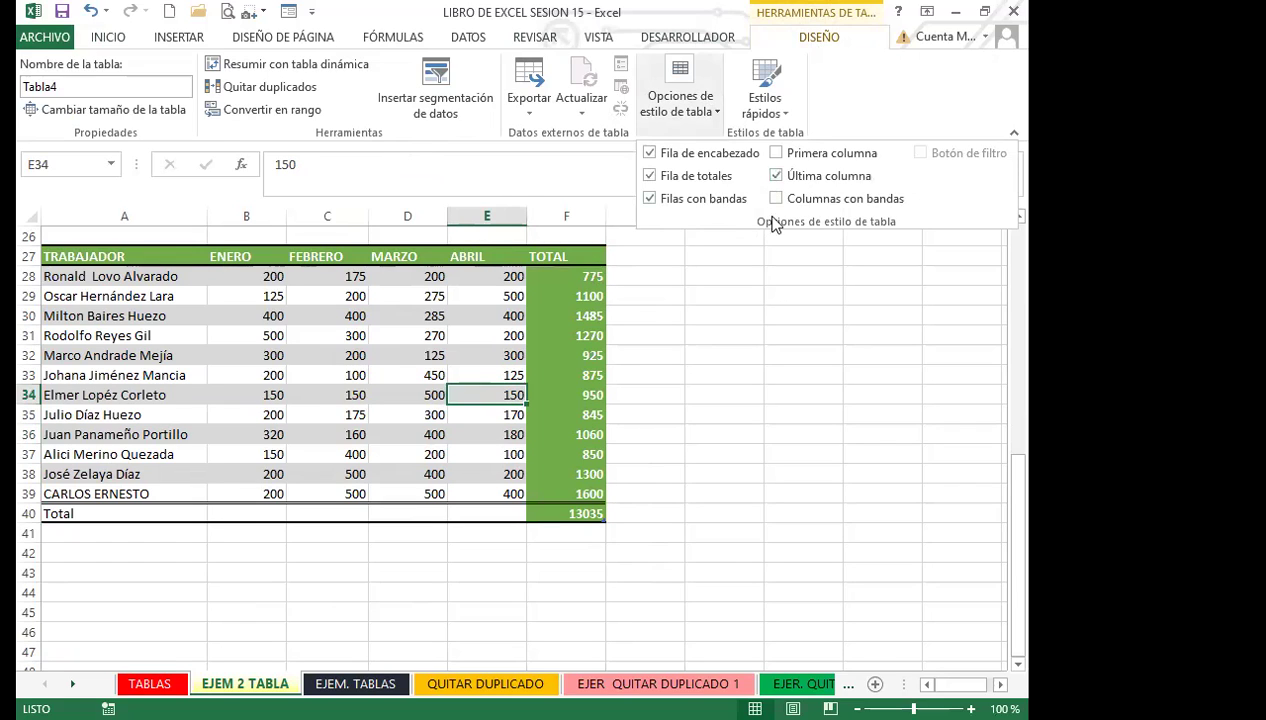
{"action": "left_click", "coordinate": [777, 199]}
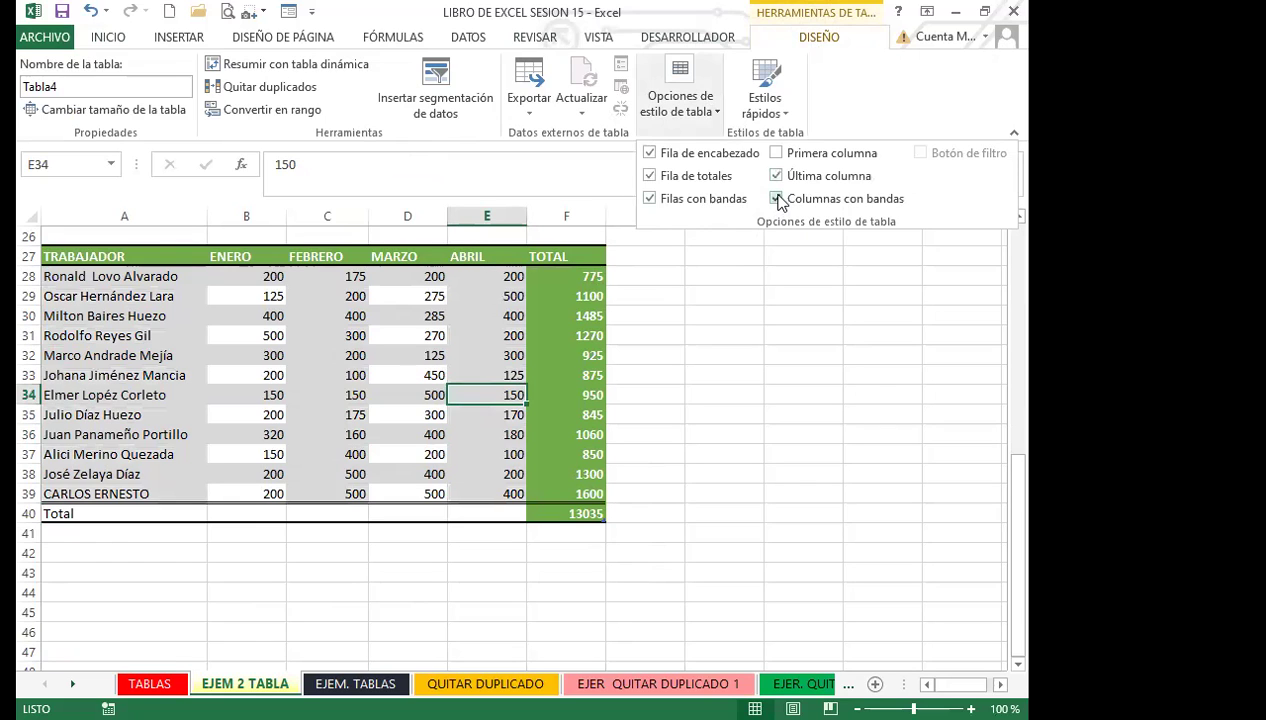
{"action": "left_click", "coordinate": [777, 199]}
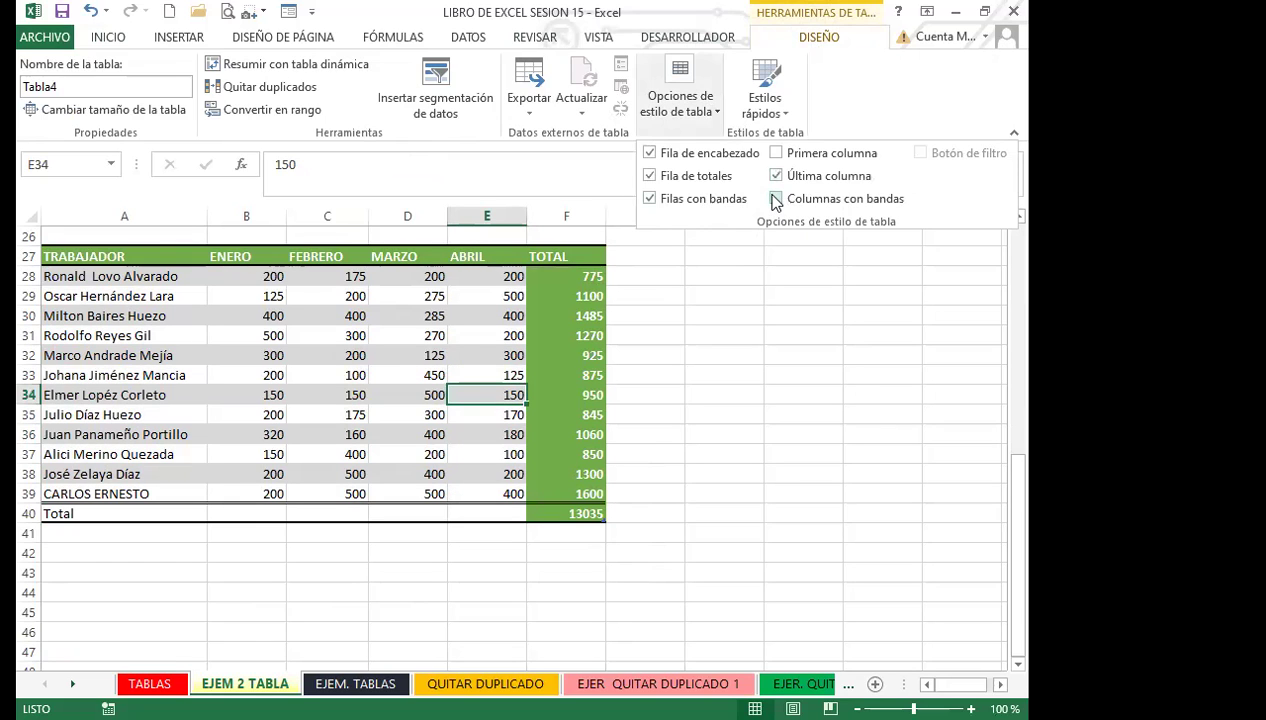
{"action": "left_click", "coordinate": [777, 153]}
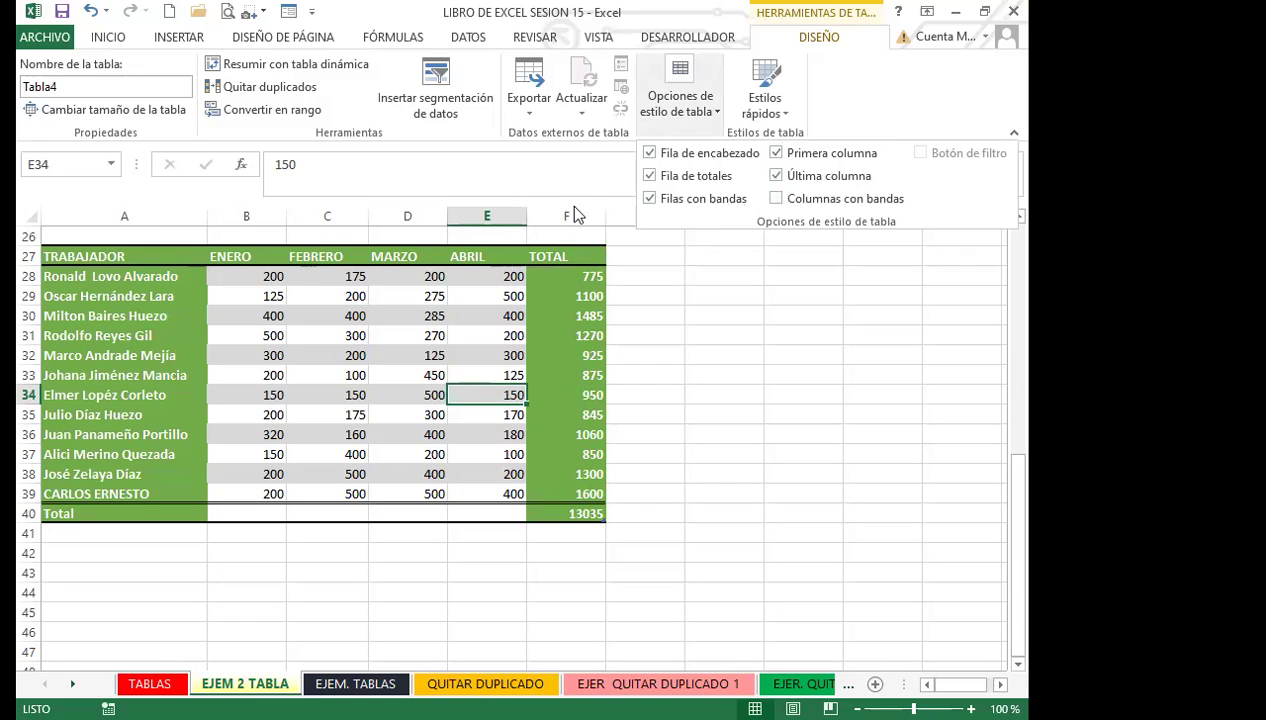
{"action": "left_click", "coordinate": [436, 263]}
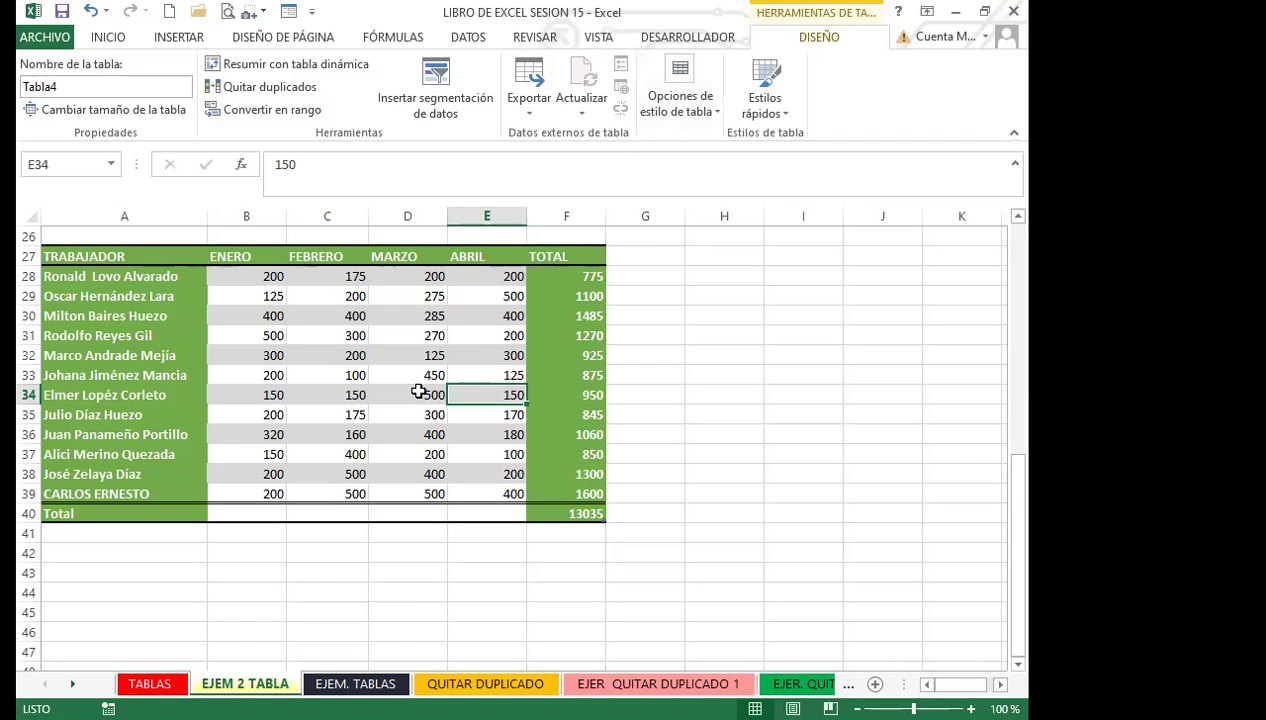
Step: Convert the A27:F40 table to a normal range, confirming with Sí
{"action": "left_click", "coordinate": [418, 392]}
{"action": "left_click_drag", "start_coordinate": [117, 256], "coordinate": [541, 515]}
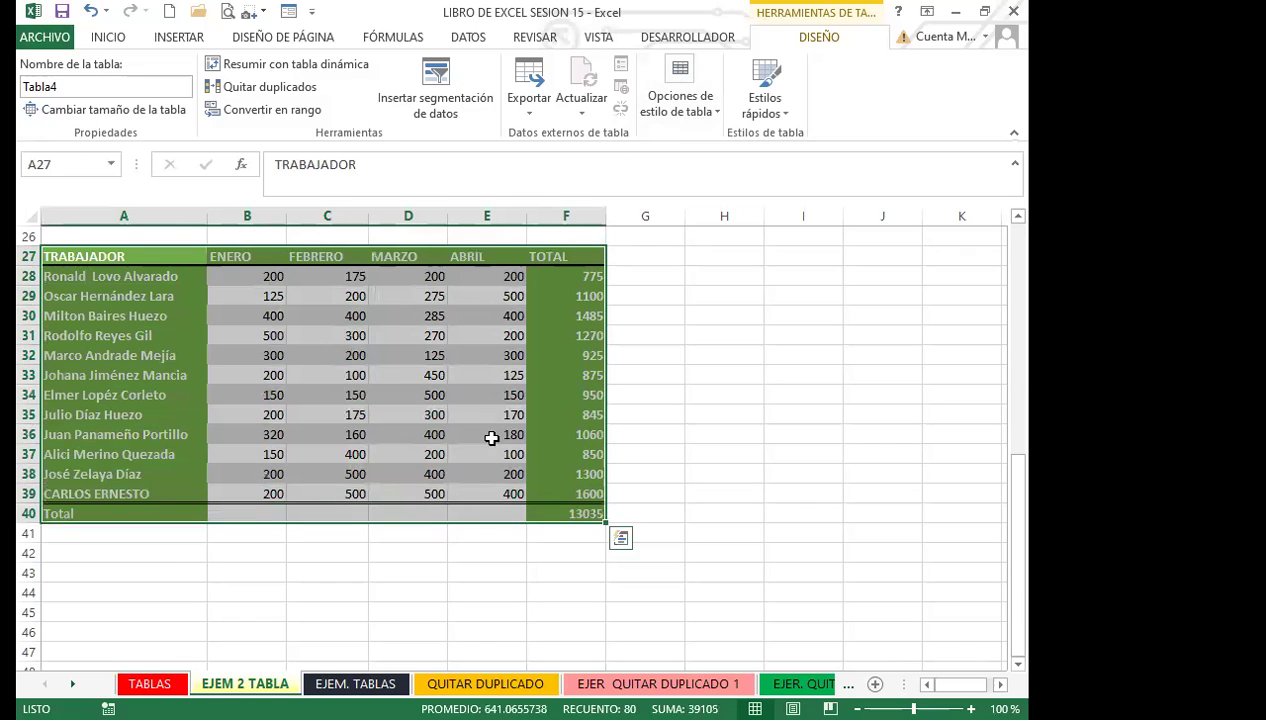
{"action": "left_click", "coordinate": [245, 110]}
{"action": "left_click", "coordinate": [450, 421]}
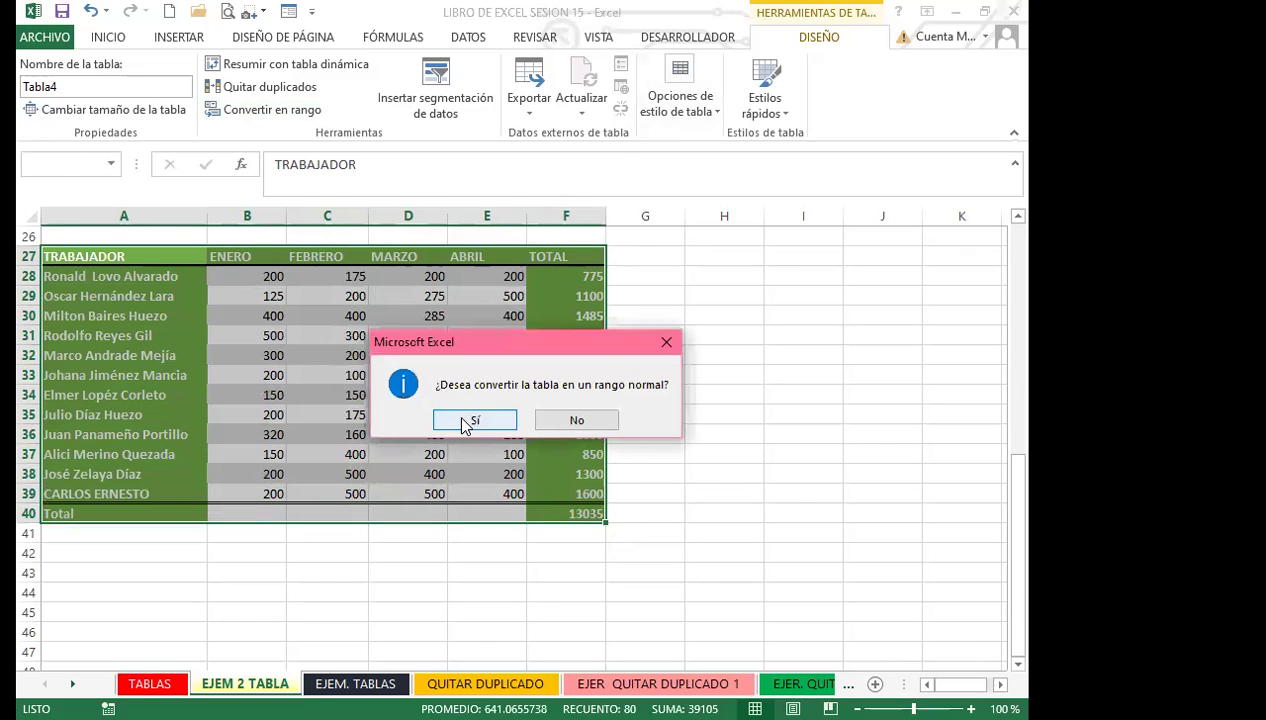
{"action": "left_click", "coordinate": [418, 377]}
{"action": "left_click", "coordinate": [354, 414]}
{"action": "left_click", "coordinate": [408, 372]}
{"action": "left_click", "coordinate": [222, 317]}
{"action": "left_click_drag", "start_coordinate": [143, 260], "coordinate": [540, 512]}
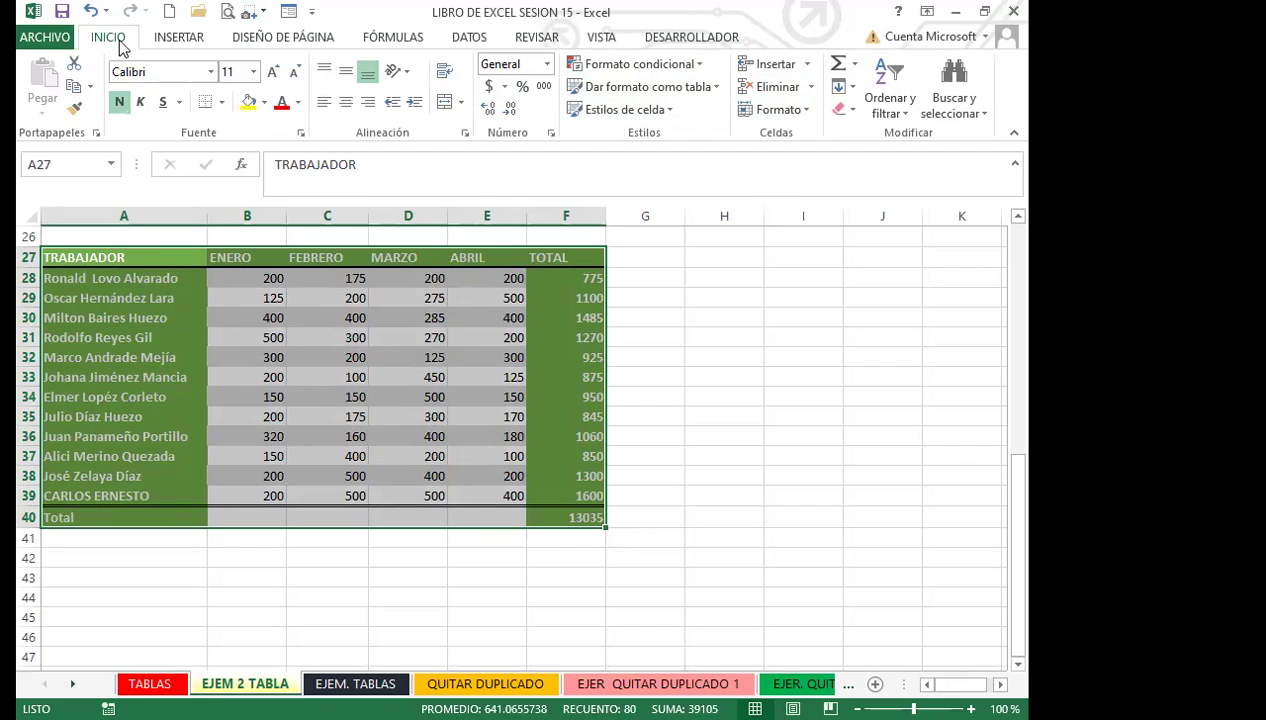
Step: Apply Borrar formatos to the worker data, then check column F's SUBTOTALES and SUMA formulas
{"action": "left_click", "coordinate": [853, 109]}
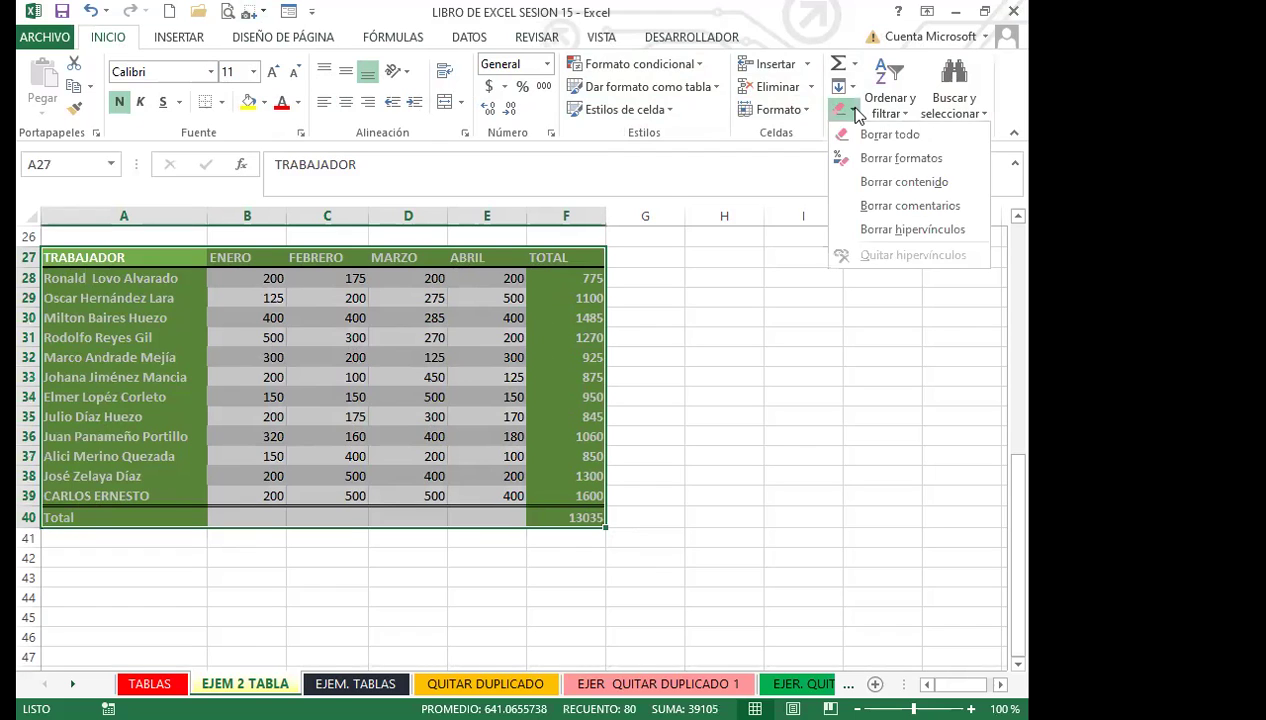
{"action": "left_click", "coordinate": [882, 160]}
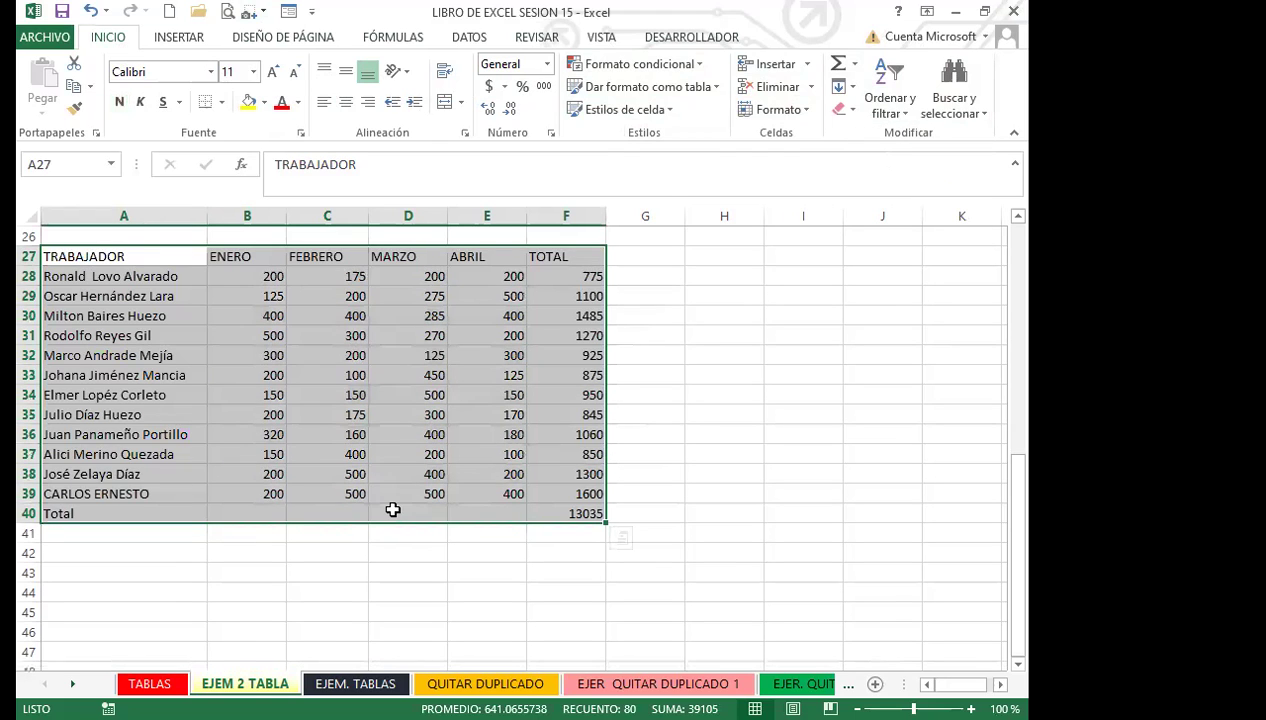
{"action": "left_click", "coordinate": [393, 510]}
{"action": "left_click", "coordinate": [557, 514]}
{"action": "left_click", "coordinate": [560, 455]}
{"action": "left_click", "coordinate": [554, 395]}
{"action": "left_click", "coordinate": [555, 357]}
{"action": "left_click", "coordinate": [564, 280]}
{"action": "left_click", "coordinate": [565, 315]}
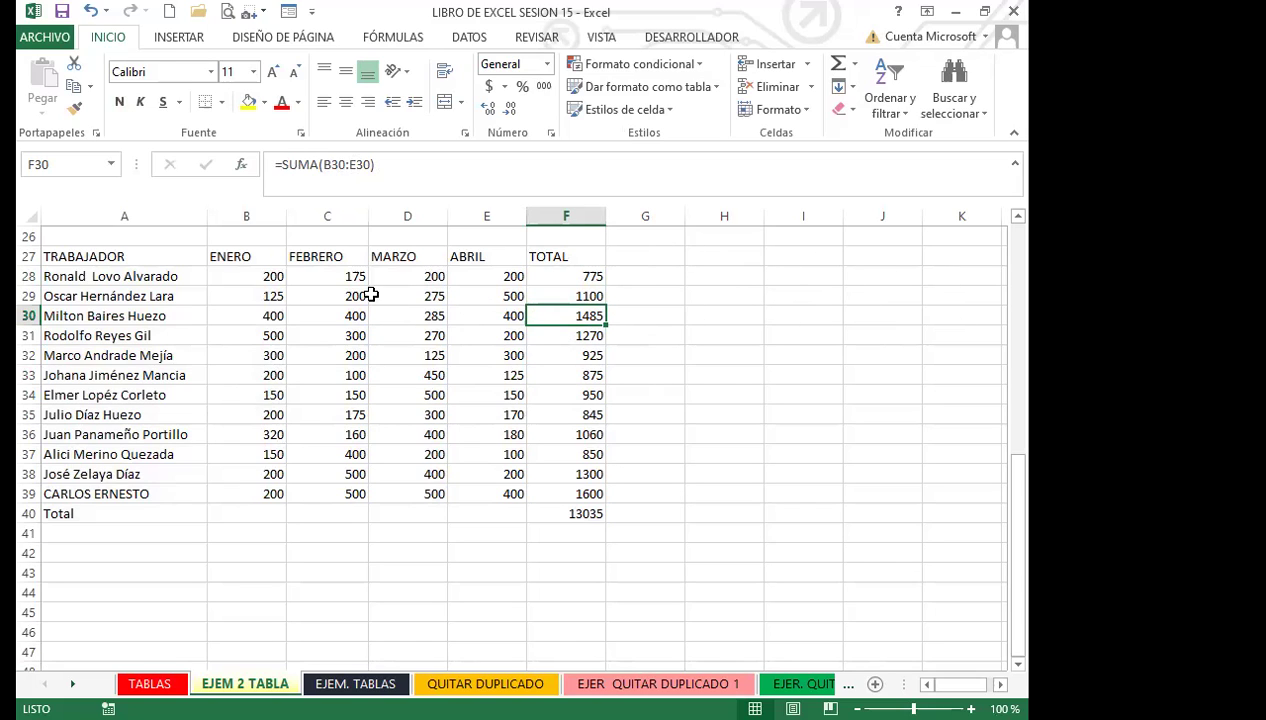
{"action": "left_click", "coordinate": [561, 278]}
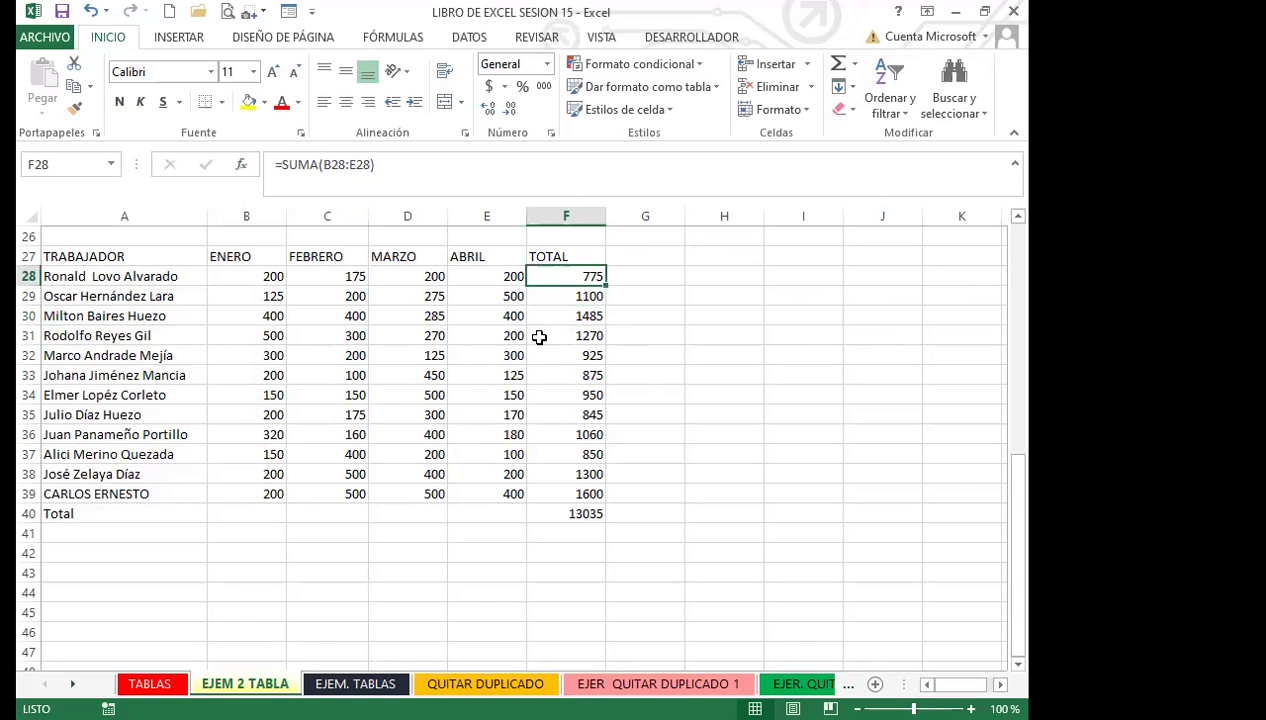
{"action": "left_click", "coordinate": [554, 515]}
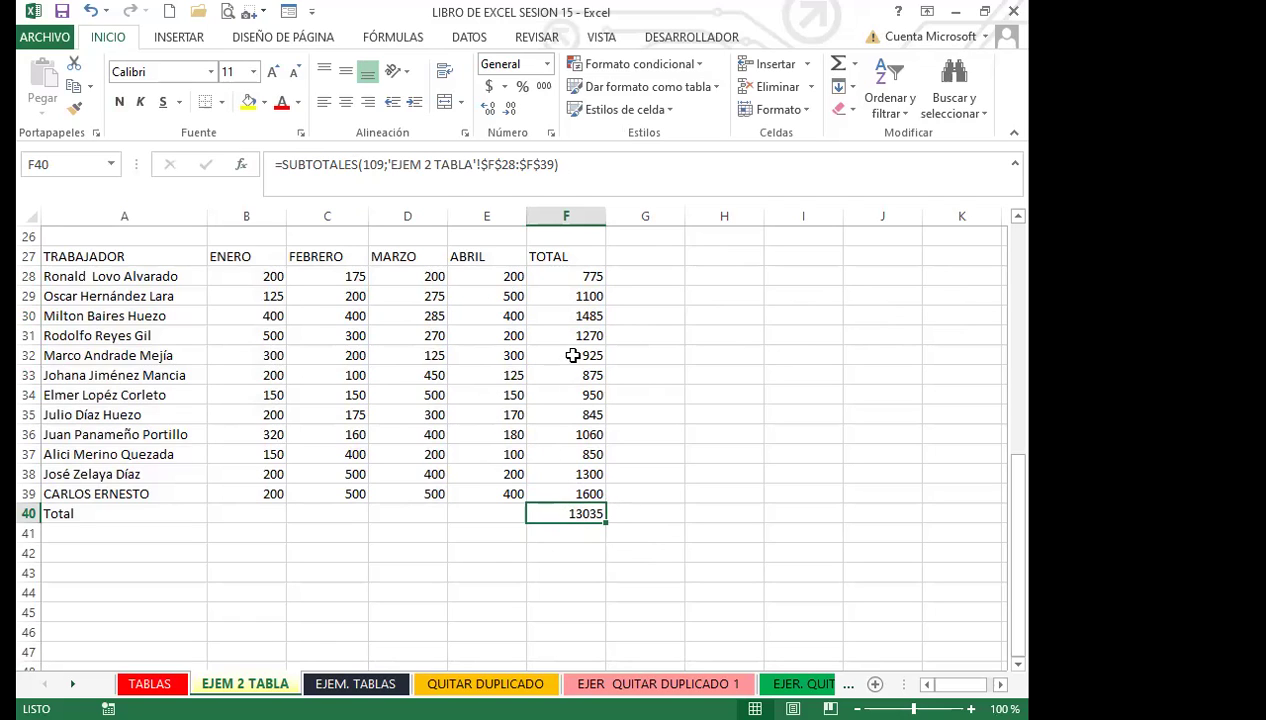
{"action": "left_click", "coordinate": [566, 280]}
{"action": "left_click", "coordinate": [567, 296]}
{"action": "left_click", "coordinate": [567, 316]}
{"action": "left_click", "coordinate": [567, 336]}
{"action": "left_click", "coordinate": [567, 355]}
{"action": "left_click", "coordinate": [567, 375]}
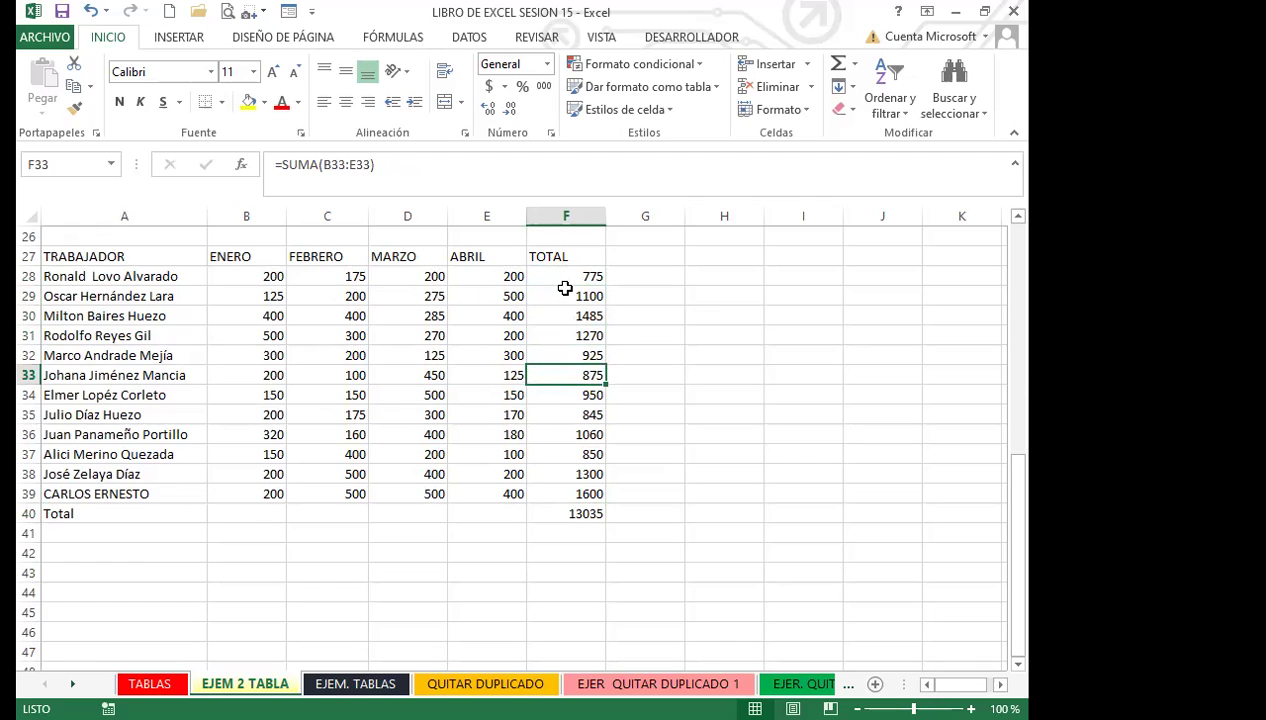
{"action": "left_click", "coordinate": [562, 279]}
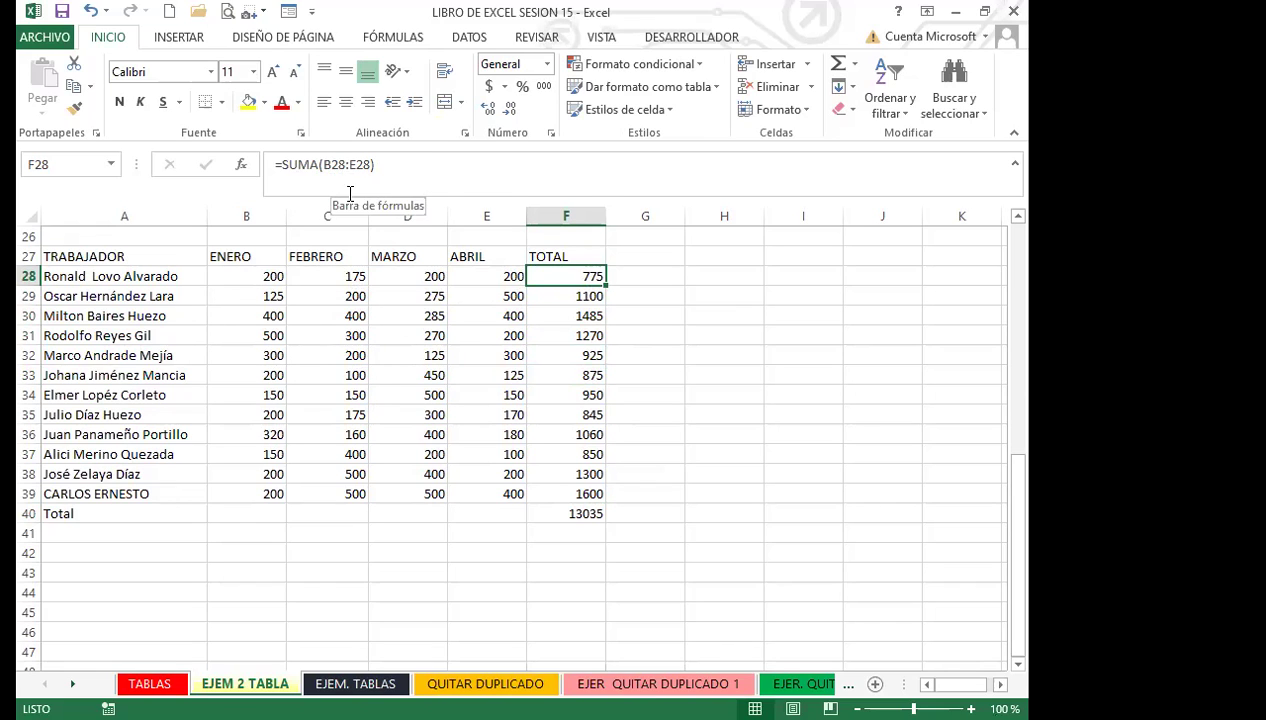
{"action": "left_click", "coordinate": [551, 513]}
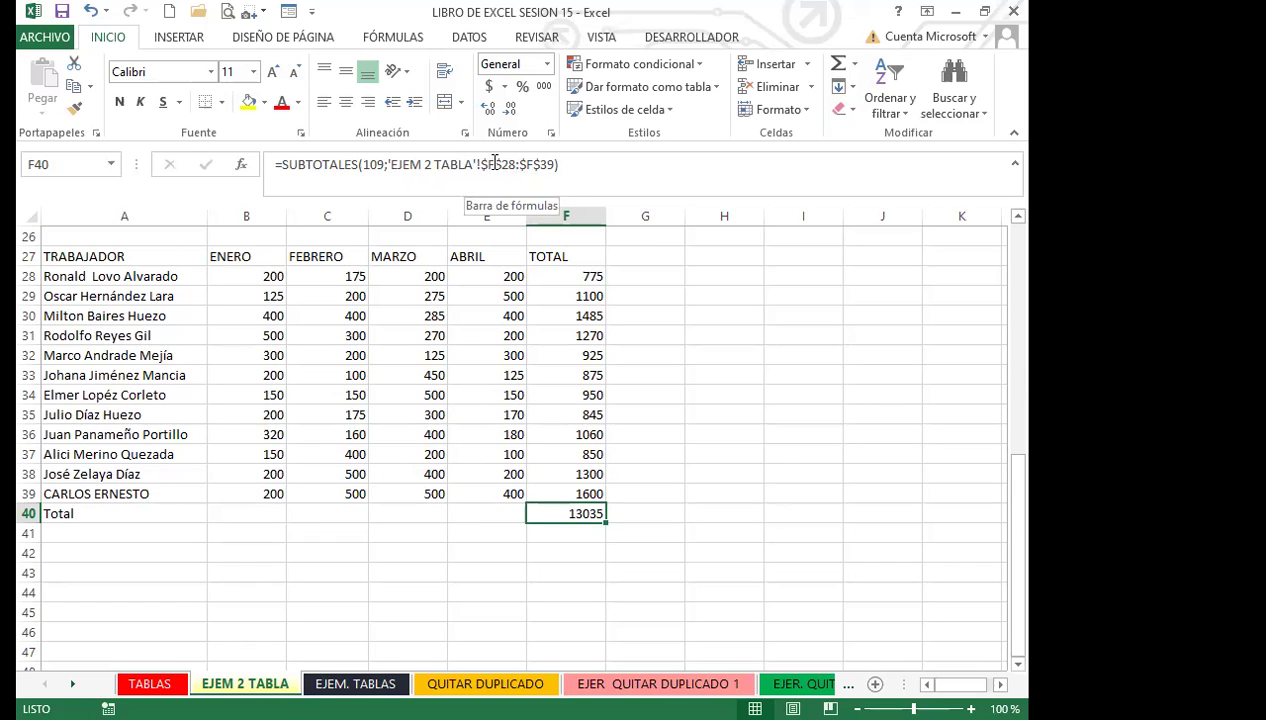
{"action": "left_click", "coordinate": [561, 473]}
{"action": "left_click", "coordinate": [445, 419]}
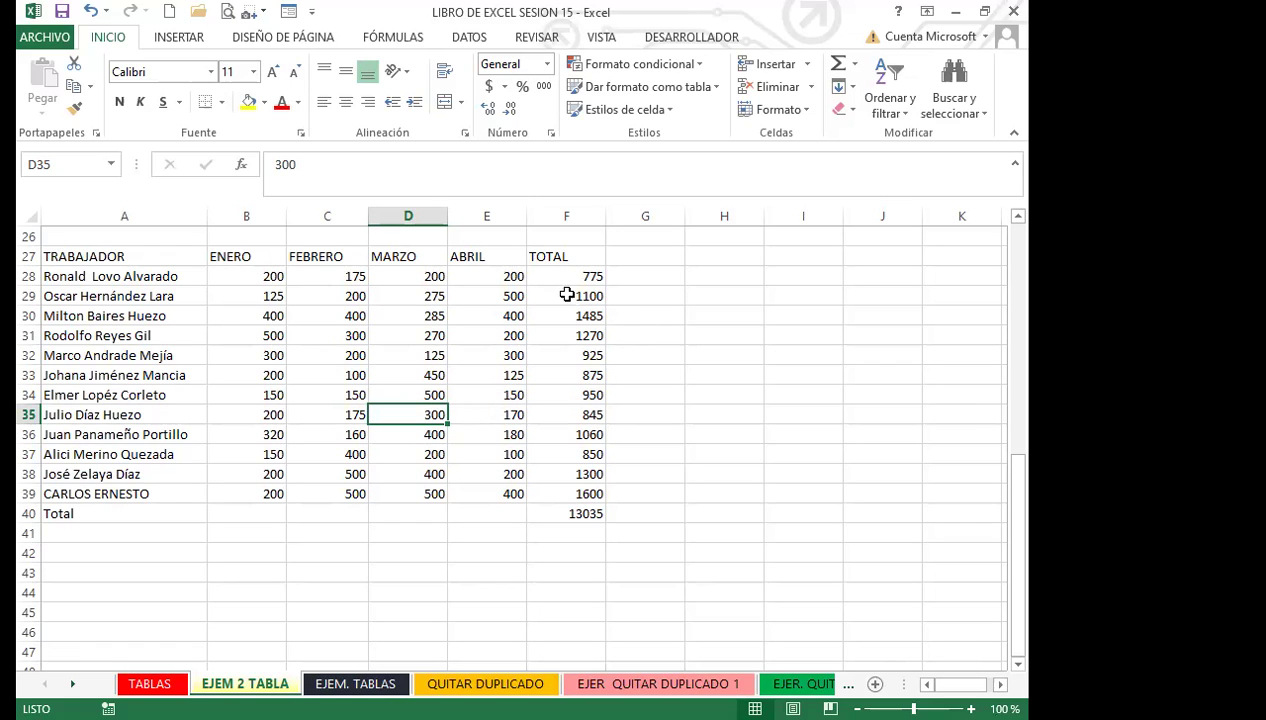
{"action": "left_click", "coordinate": [560, 280]}
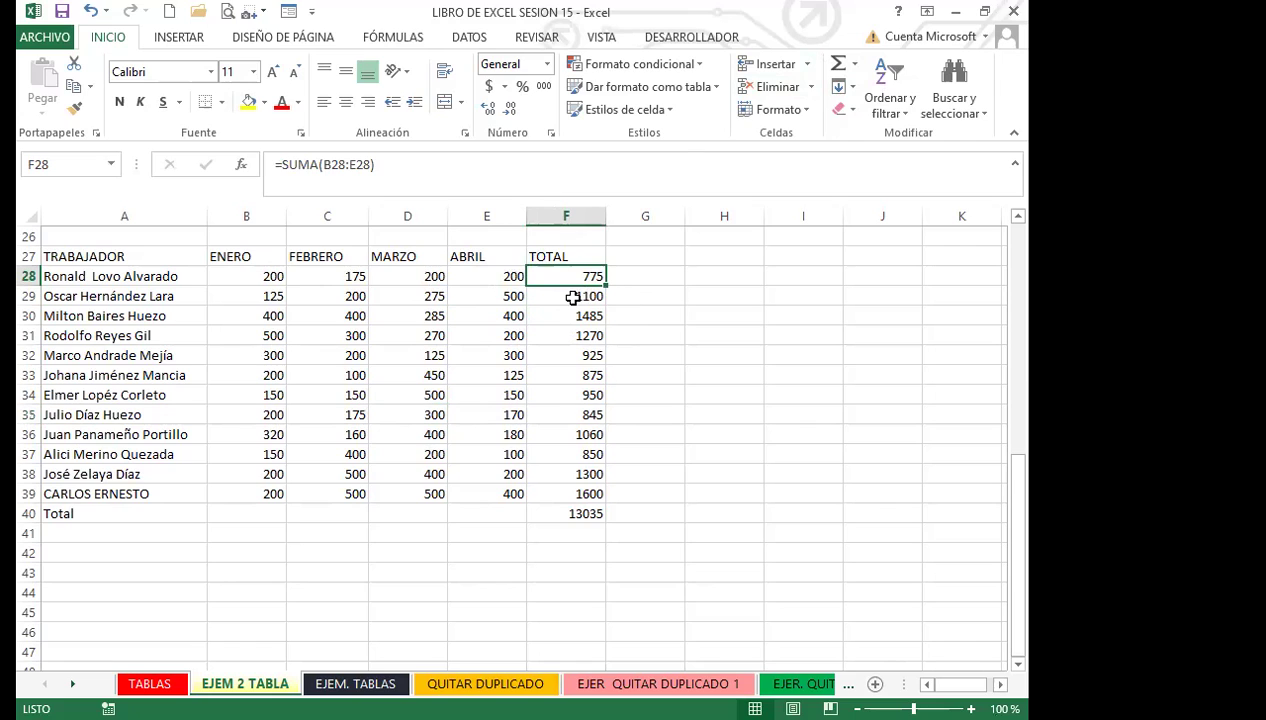
{"action": "left_click", "coordinate": [568, 294]}
{"action": "left_click", "coordinate": [561, 281]}
{"action": "left_click", "coordinate": [562, 296]}
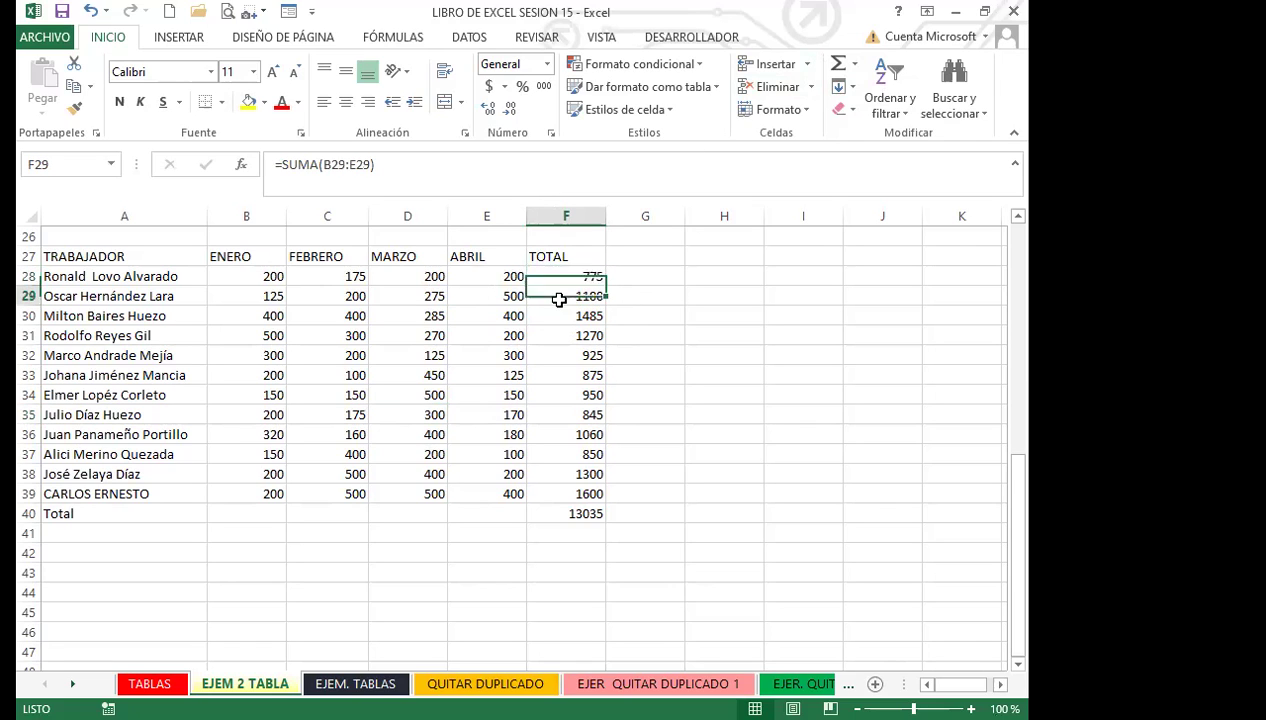
{"action": "left_click", "coordinate": [559, 319]}
{"action": "left_click", "coordinate": [560, 336]}
{"action": "left_click", "coordinate": [559, 356]}
{"action": "left_click", "coordinate": [558, 377]}
{"action": "left_click", "coordinate": [558, 396]}
{"action": "left_click", "coordinate": [552, 414]}
{"action": "left_click", "coordinate": [555, 438]}
{"action": "left_click", "coordinate": [556, 451]}
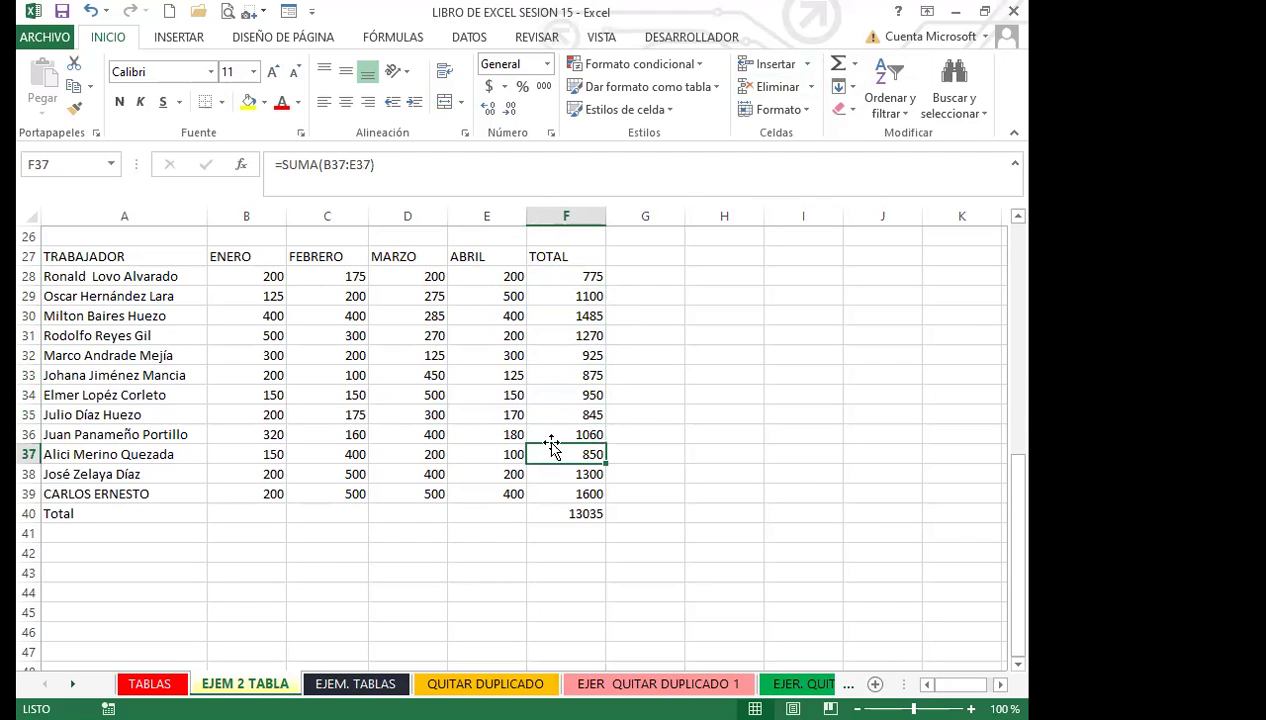
{"action": "left_click", "coordinate": [566, 294]}
{"action": "left_click", "coordinate": [559, 276]}
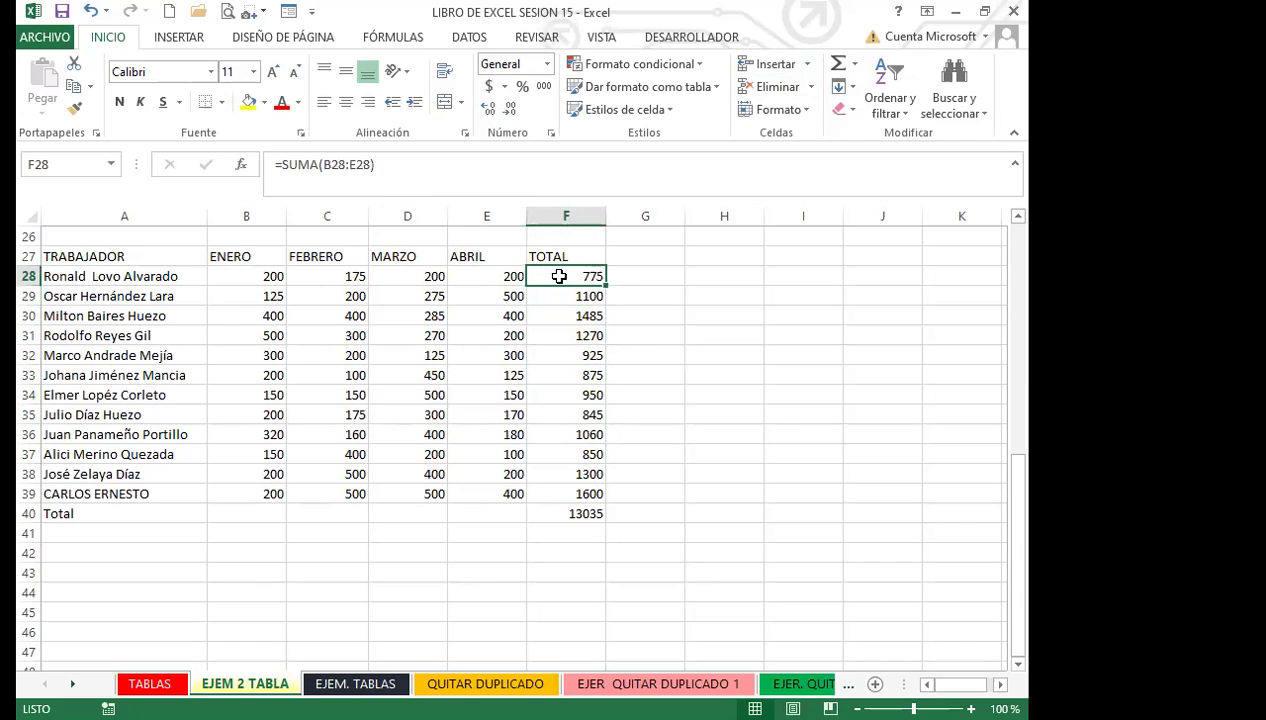
{"action": "left_click", "coordinate": [532, 510]}
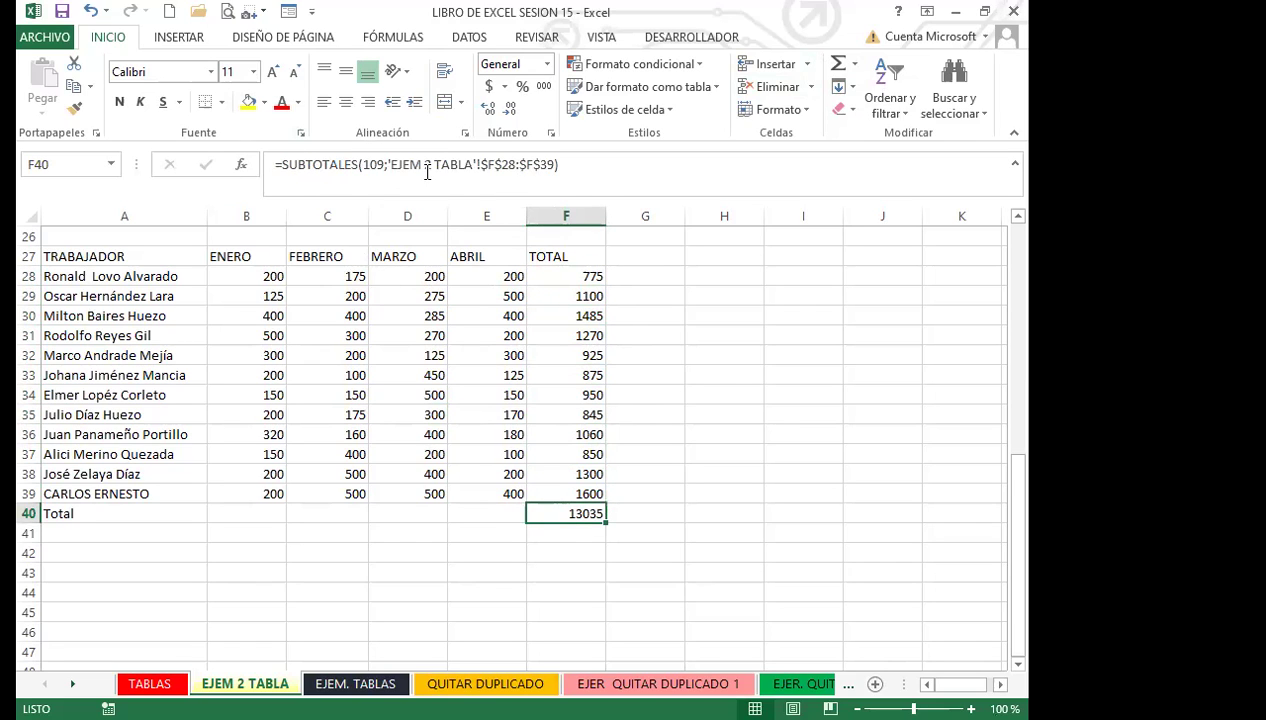
{"action": "left_click", "coordinate": [440, 168]}
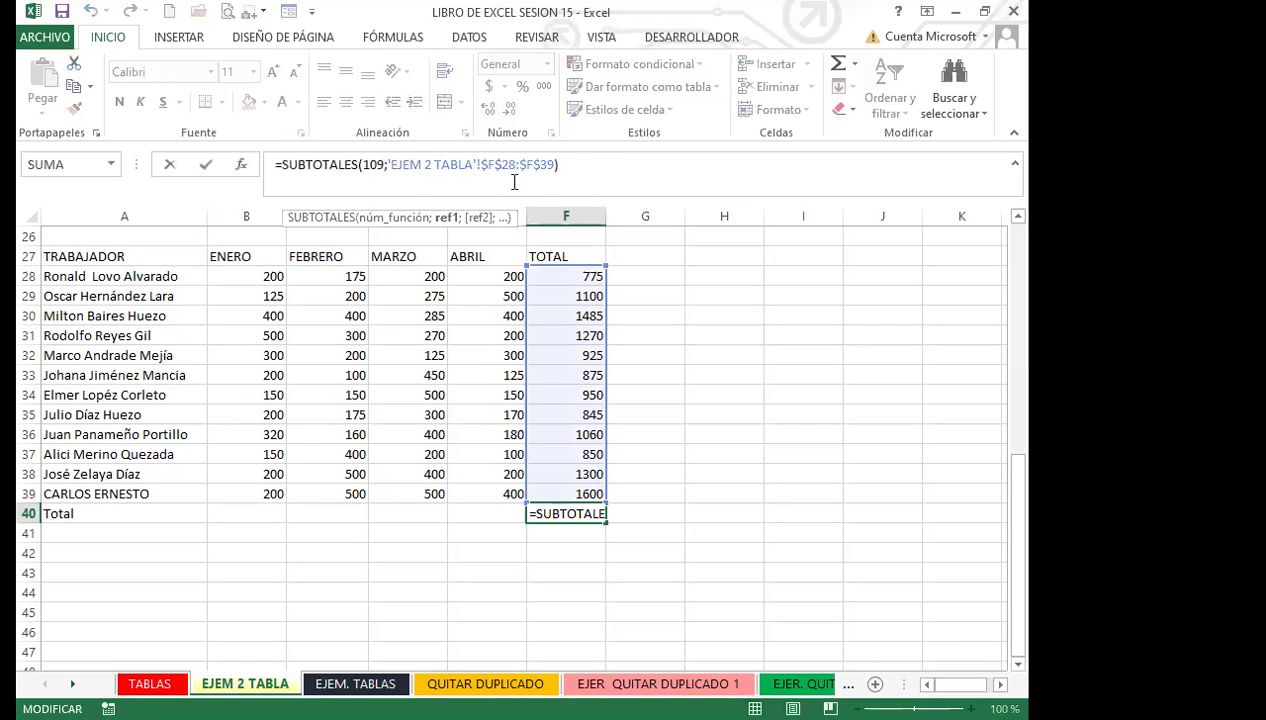
{"action": "left_click", "coordinate": [551, 414]}
{"action": "left_click", "coordinate": [531, 276]}
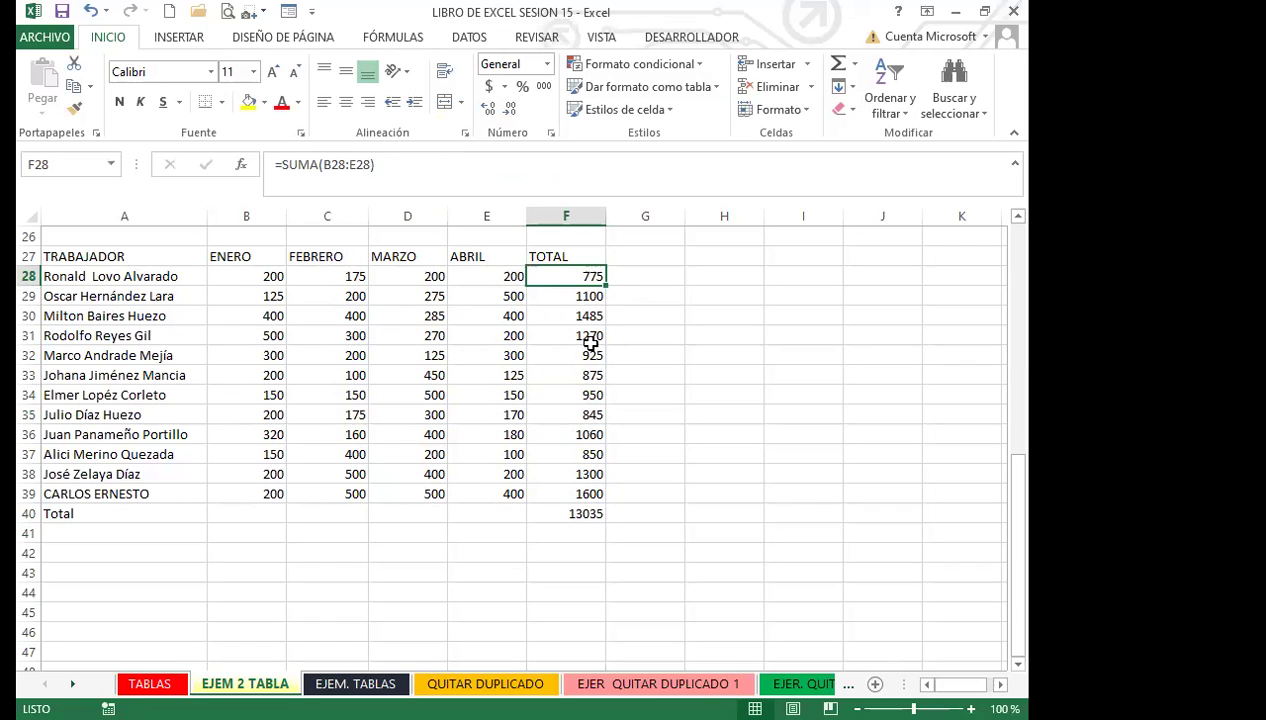
{"action": "left_click", "coordinate": [556, 296]}
{"action": "left_click", "coordinate": [548, 277]}
{"action": "left_click", "coordinate": [540, 317]}
{"action": "left_click", "coordinate": [540, 279]}
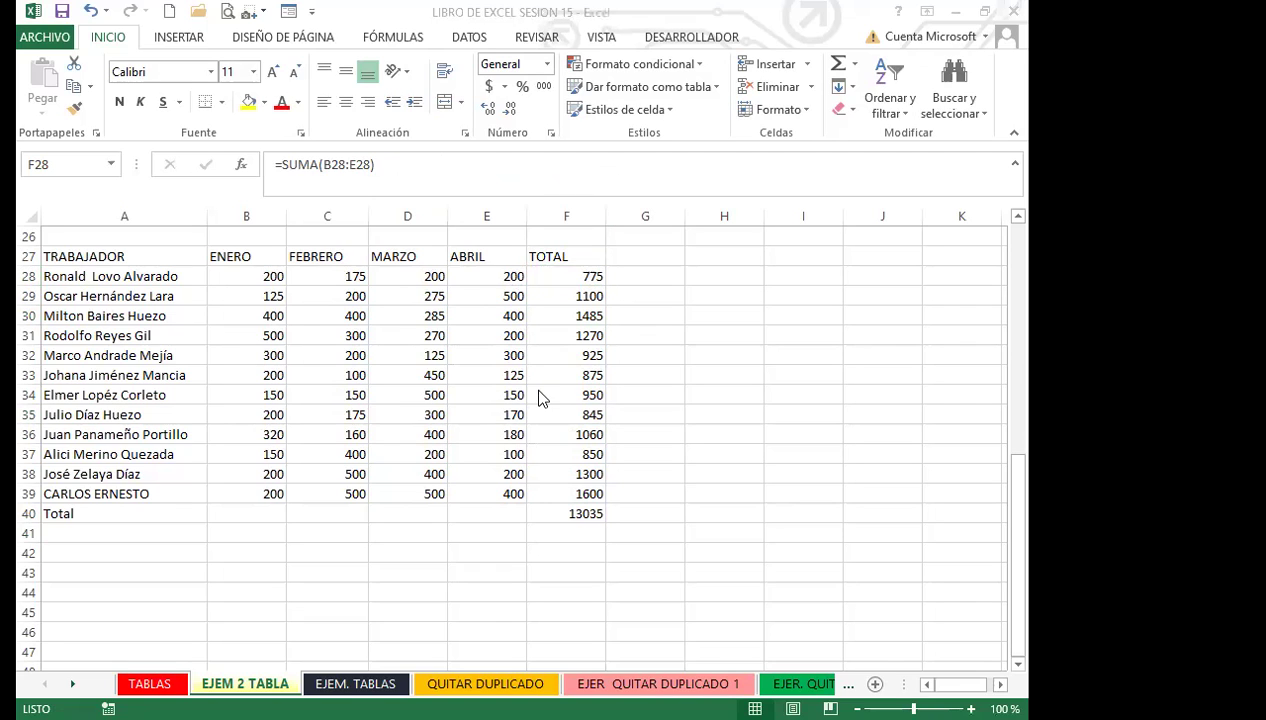
{"action": "left_click", "coordinate": [565, 372]}
{"action": "left_click", "coordinate": [555, 357]}
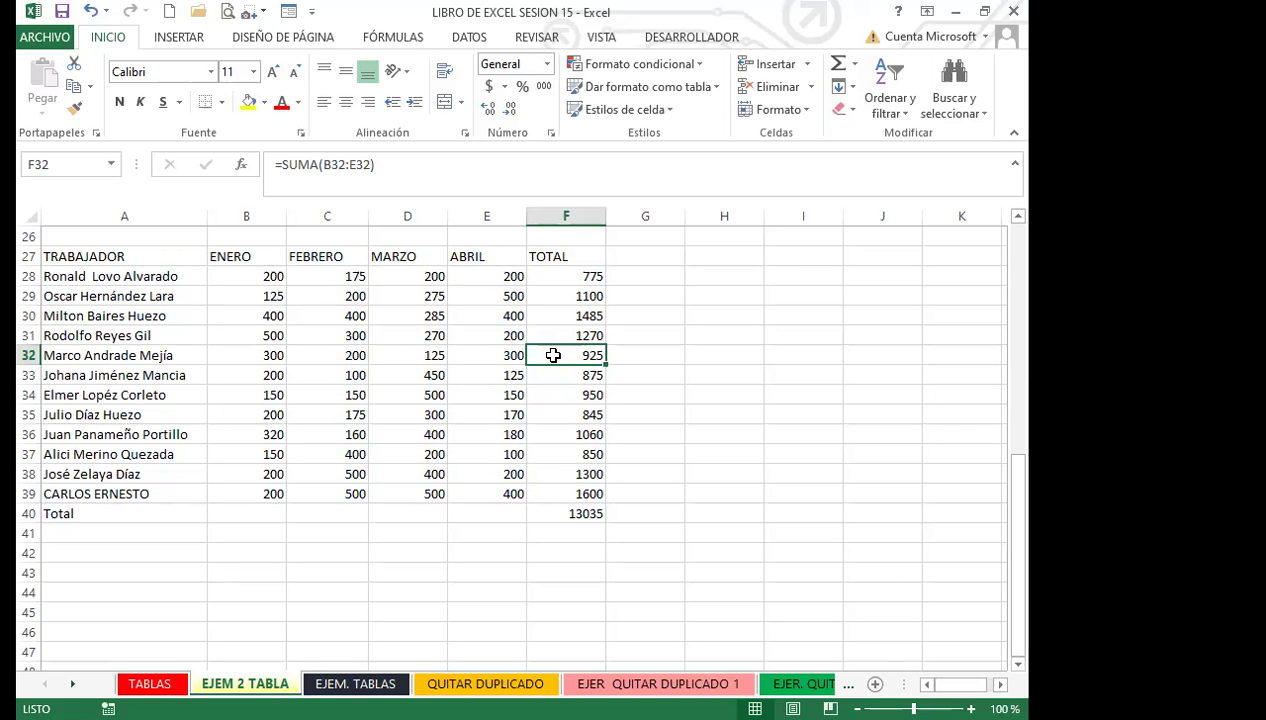
{"action": "scroll", "coordinate": [415, 404], "scroll_direction": "up", "scroll_amount": 8}
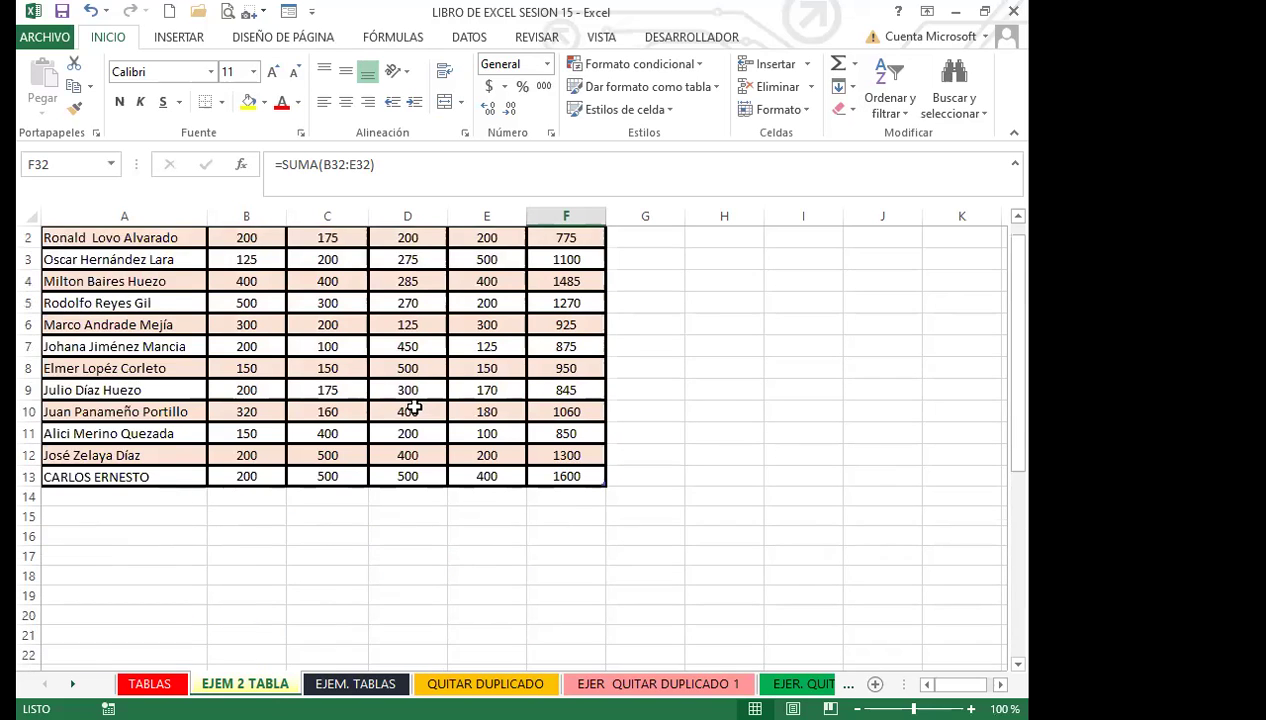
Step: Show Tabla3's DISEÑO tab and inspect worker name cells in rows 5–7
{"action": "left_click", "coordinate": [426, 397]}
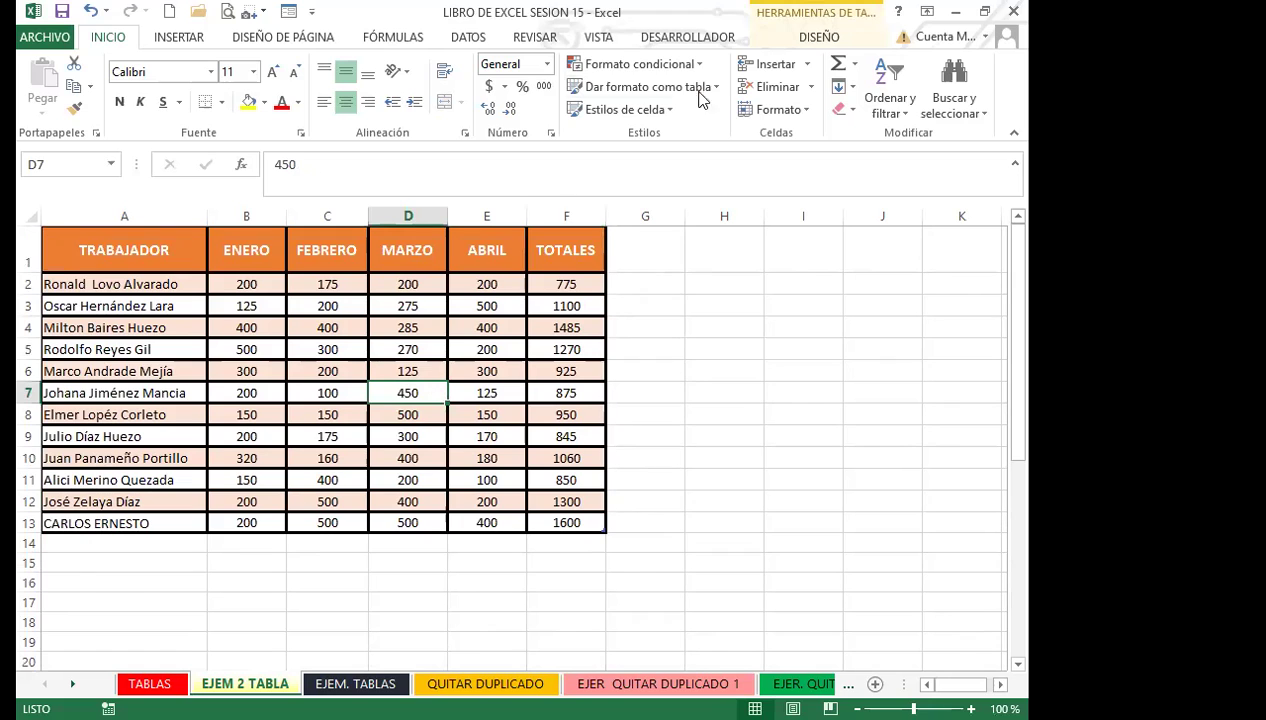
{"action": "left_click", "coordinate": [822, 38]}
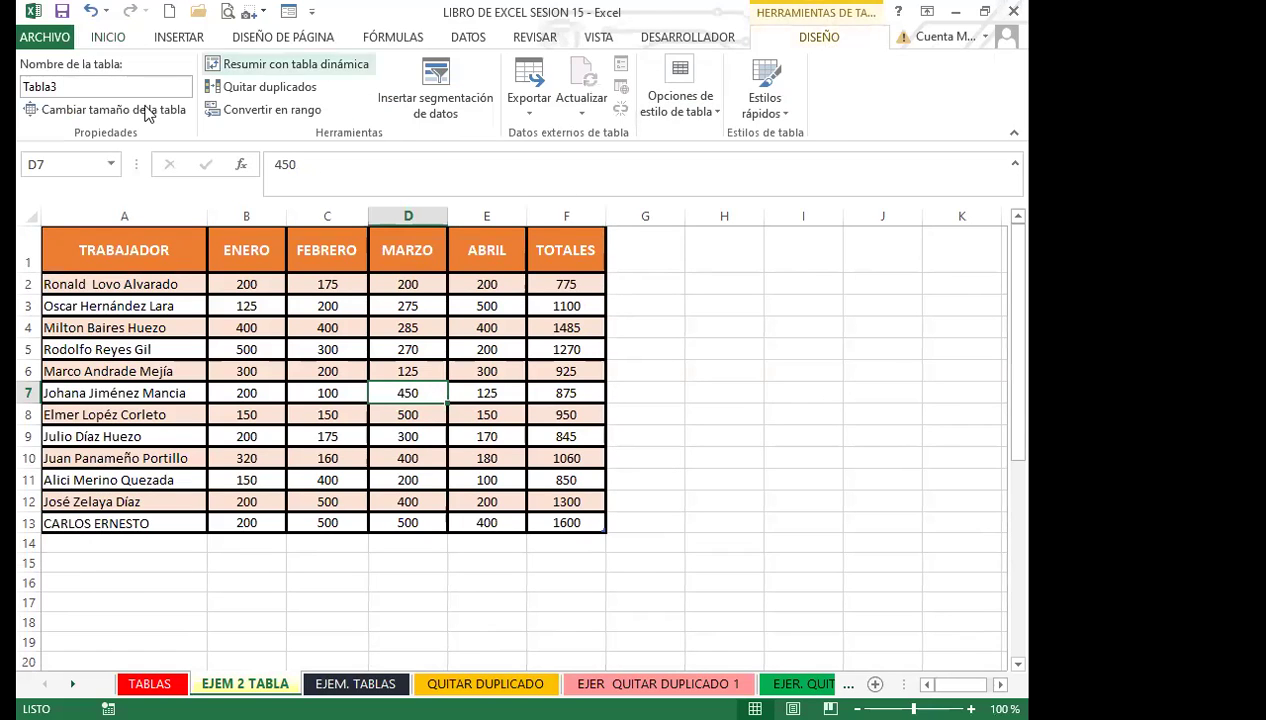
{"action": "left_click_drag", "start_coordinate": [240, 349], "coordinate": [150, 349]}
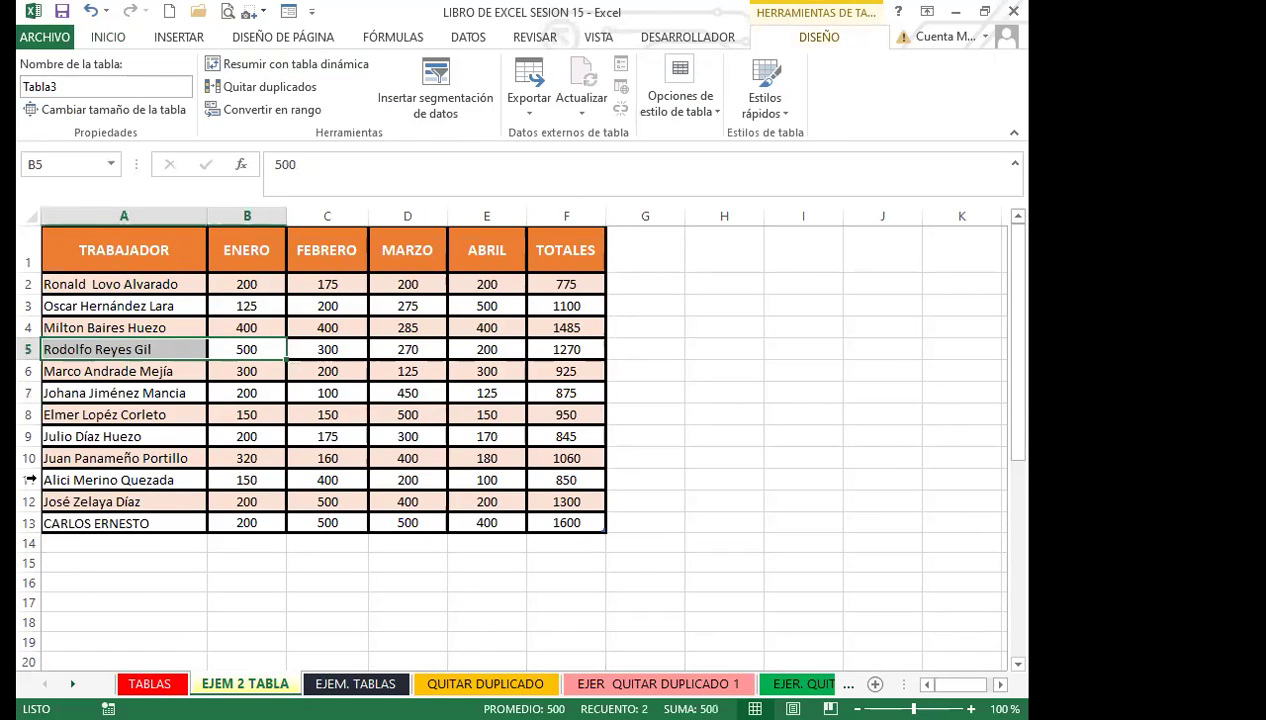
{"action": "left_click", "coordinate": [130, 395]}
{"action": "left_click", "coordinate": [130, 371]}
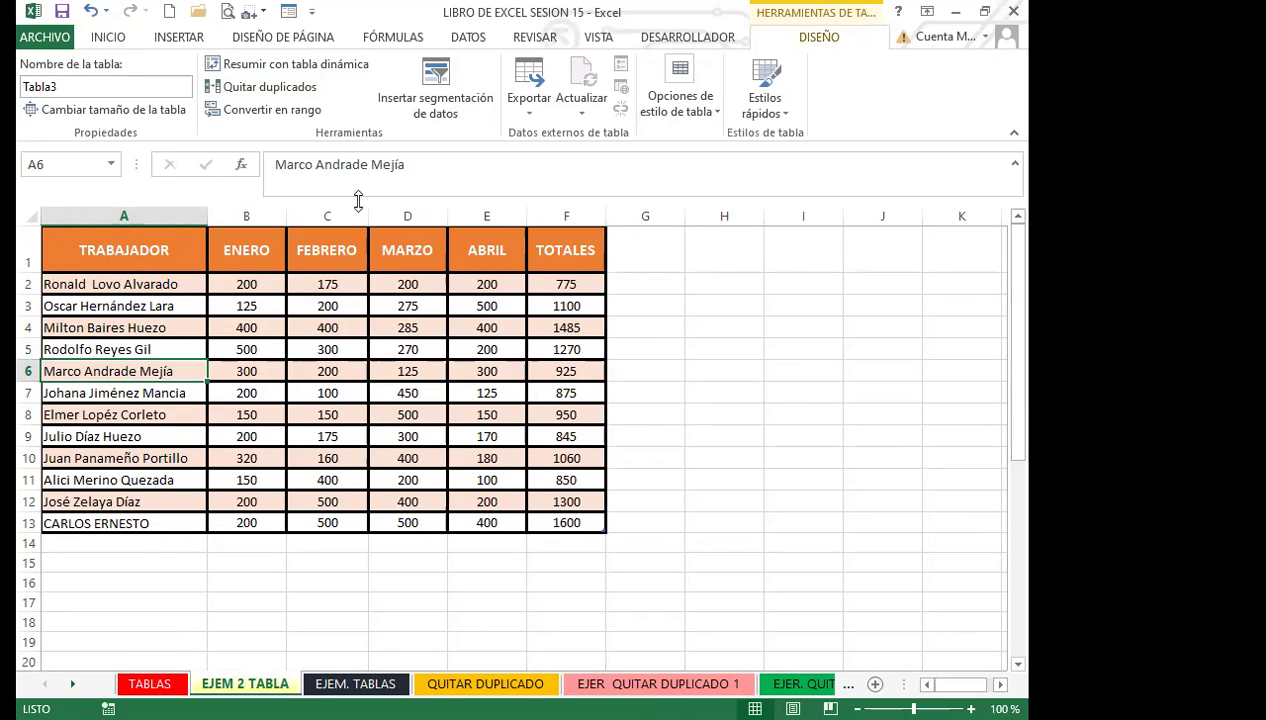
{"action": "left_click", "coordinate": [130, 393]}
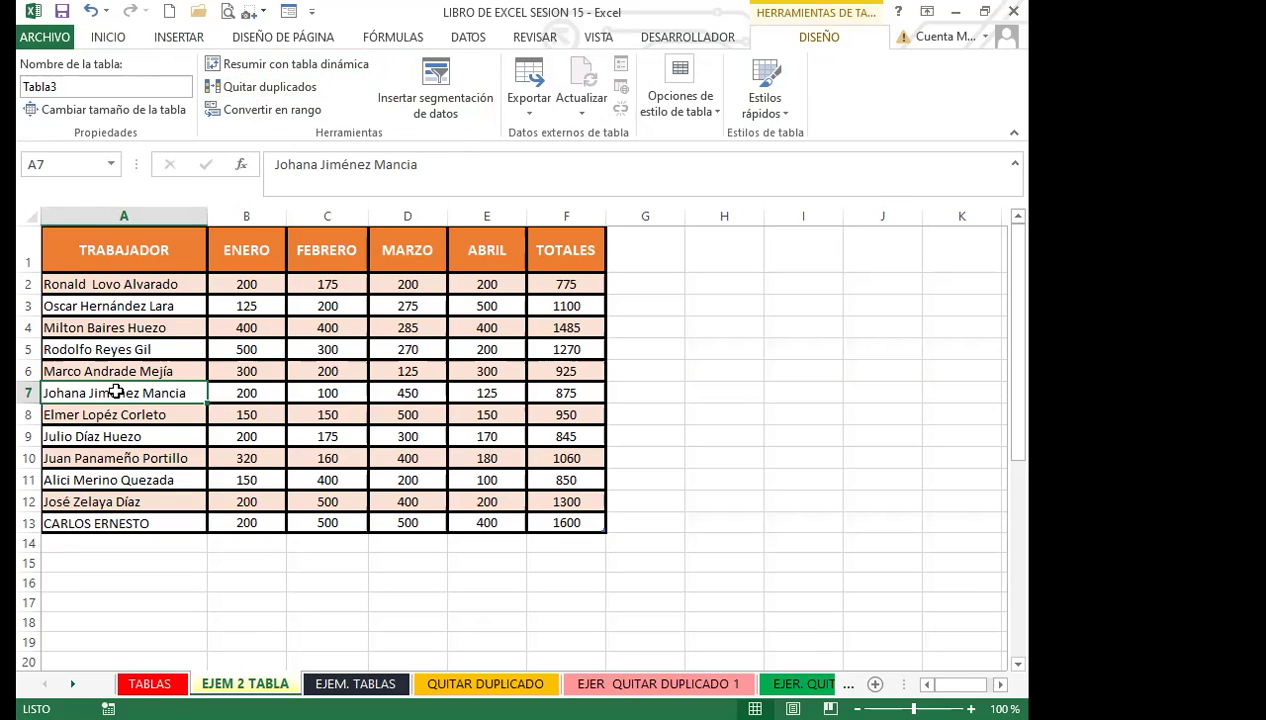
Step: Compare the plain second table with the formatted table and bring up the table DISEÑO tools
{"action": "scroll", "coordinate": [220, 490], "scroll_direction": "down", "scroll_amount": 8}
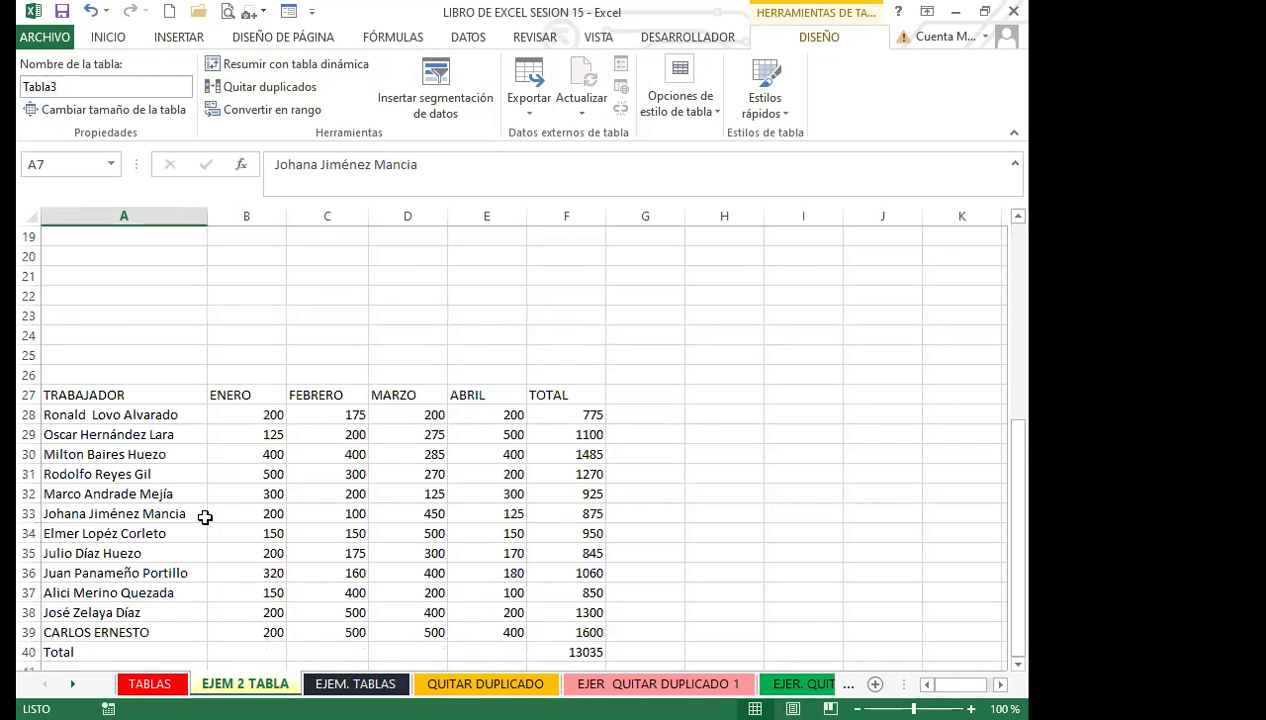
{"action": "left_click", "coordinate": [92, 436]}
{"action": "left_click", "coordinate": [28, 414]}
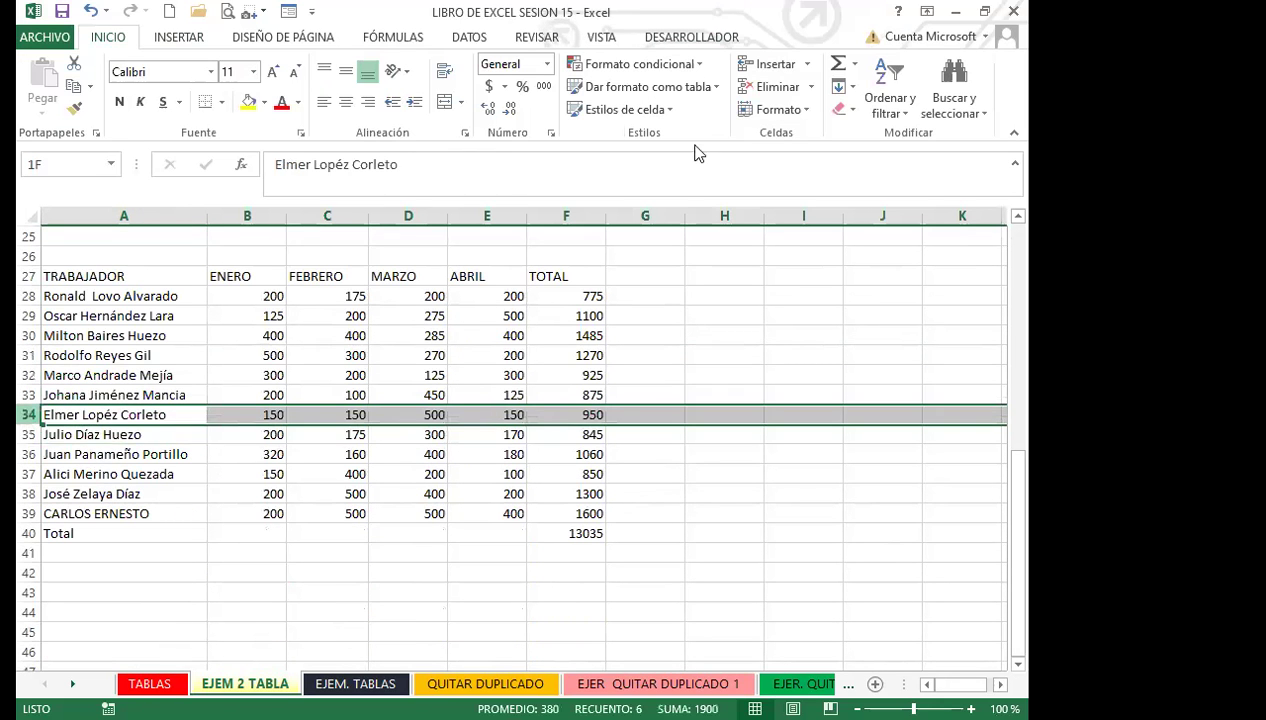
{"action": "key", "text": "shift+Down"}
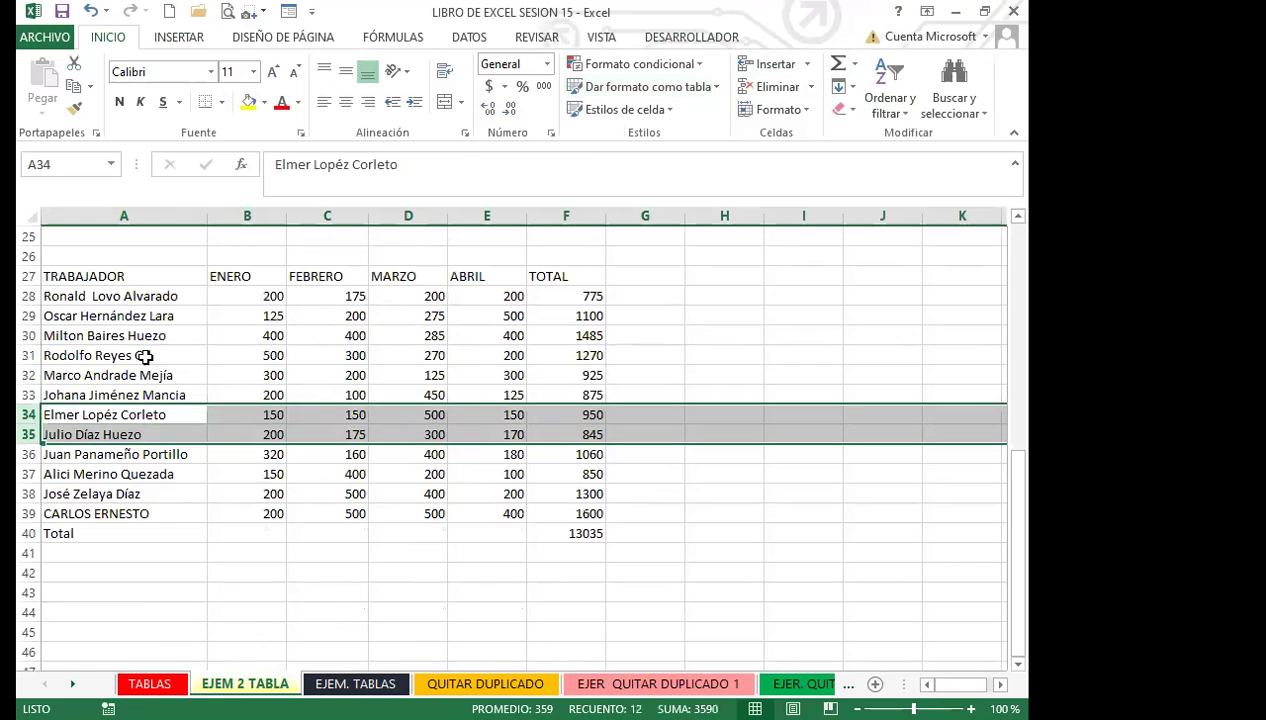
{"action": "scroll", "coordinate": [149, 388], "scroll_direction": "up", "scroll_amount": 8}
{"action": "left_click", "coordinate": [246, 371]}
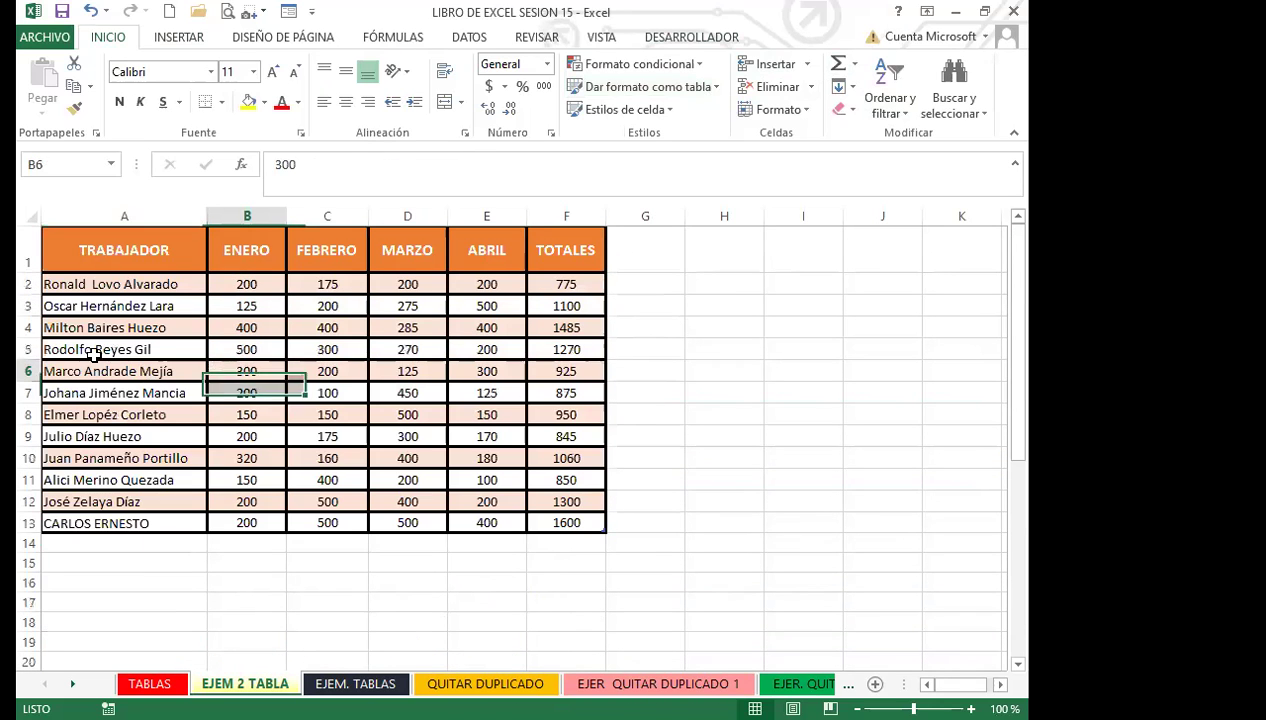
{"action": "left_click", "coordinate": [832, 38]}
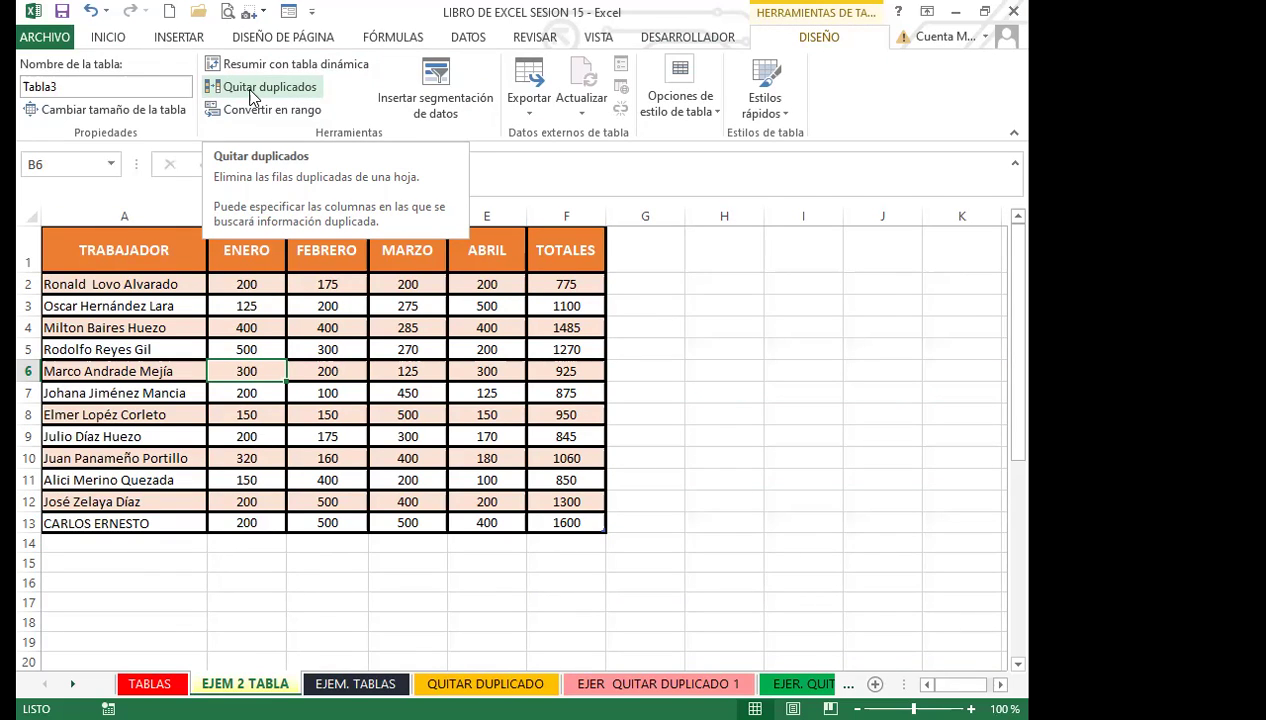
Step: Compare matching names and ENERO/FEBRERO values in both tables, then go to EJER QUITAR DUPLICADO 1
{"action": "left_click", "coordinate": [155, 372]}
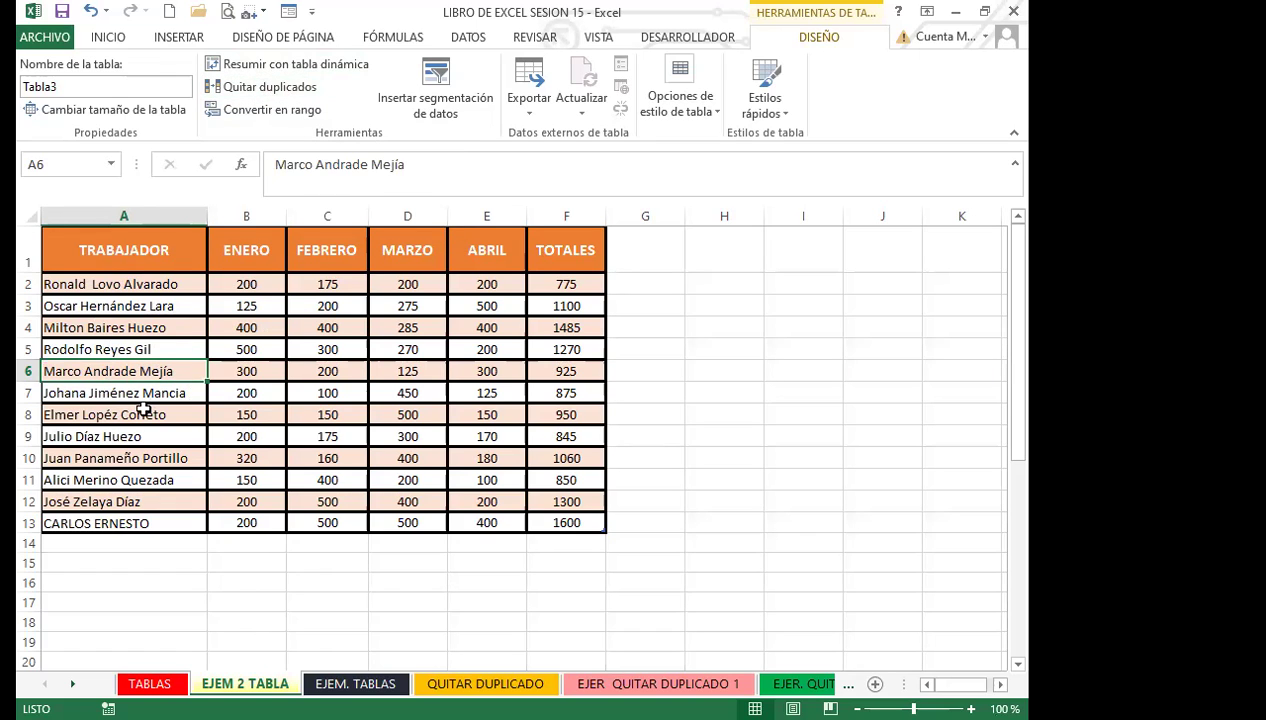
{"action": "left_click", "coordinate": [143, 410]}
{"action": "scroll", "coordinate": [255, 460], "scroll_direction": "down", "scroll_amount": 8}
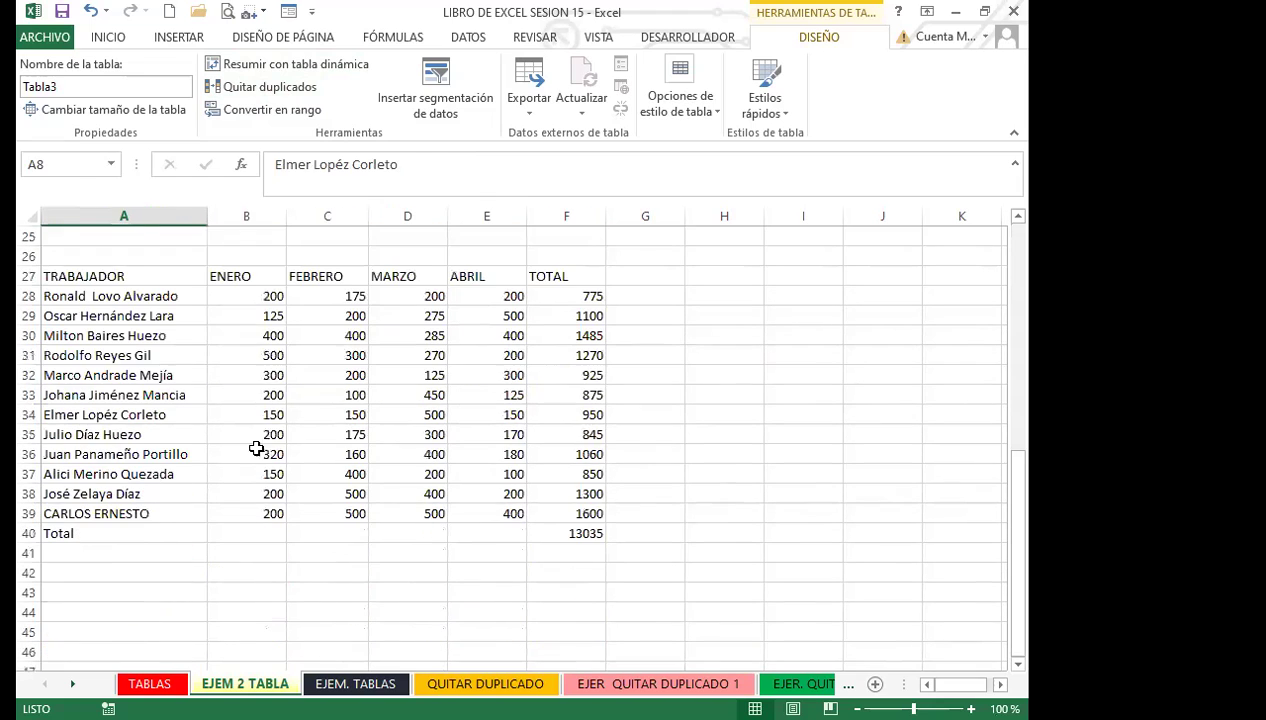
{"action": "left_click", "coordinate": [272, 379]}
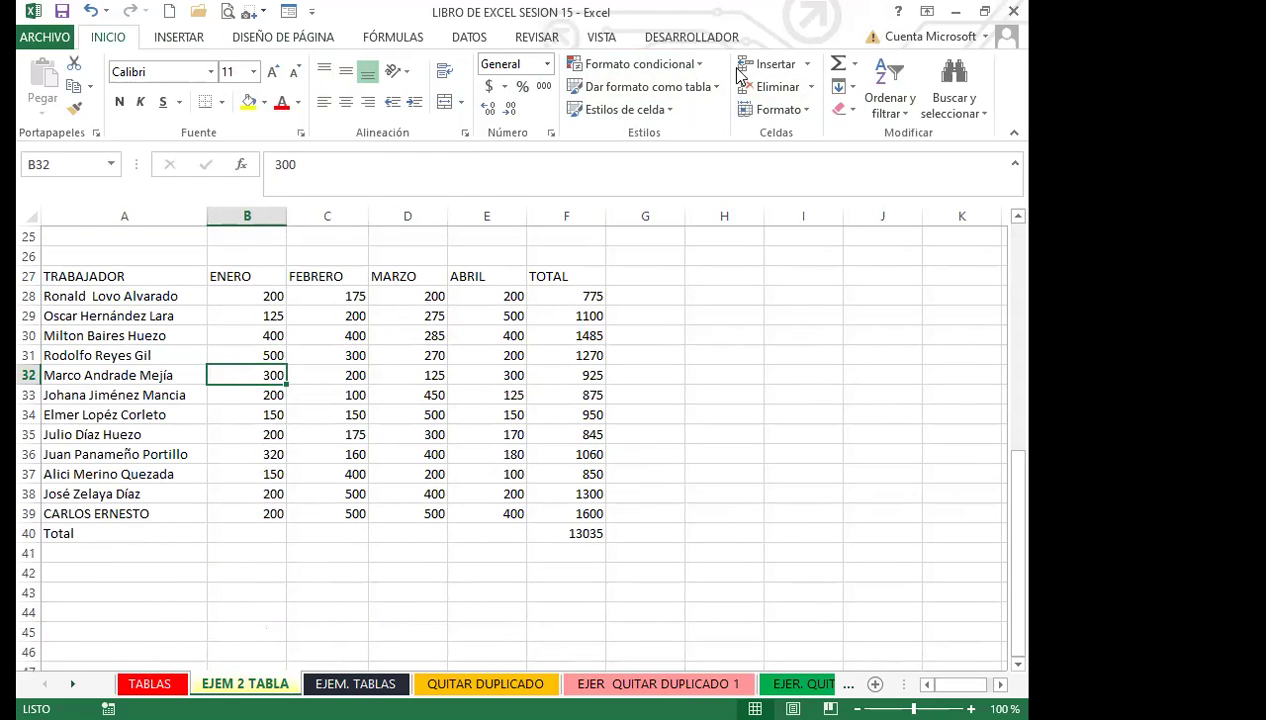
{"action": "left_click", "coordinate": [314, 350]}
{"action": "left_click_drag", "start_coordinate": [124, 278], "coordinate": [551, 514]}
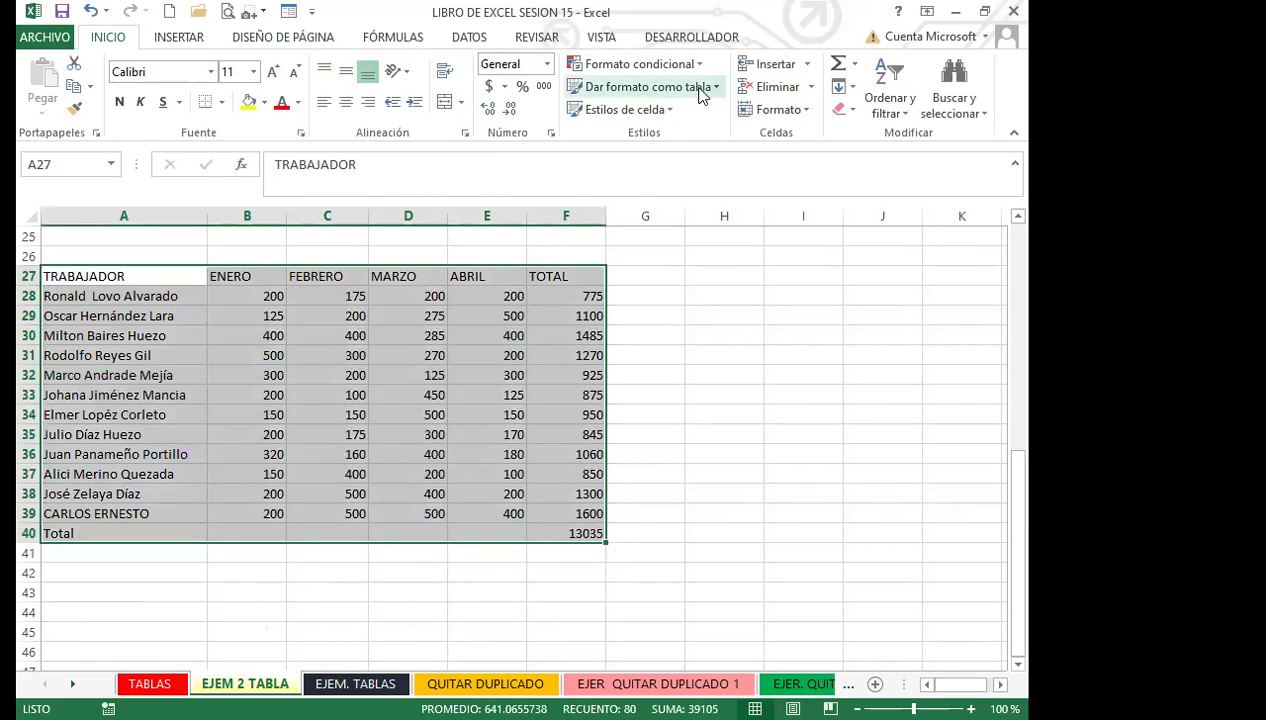
{"action": "left_click", "coordinate": [349, 411]}
{"action": "left_click", "coordinate": [302, 376]}
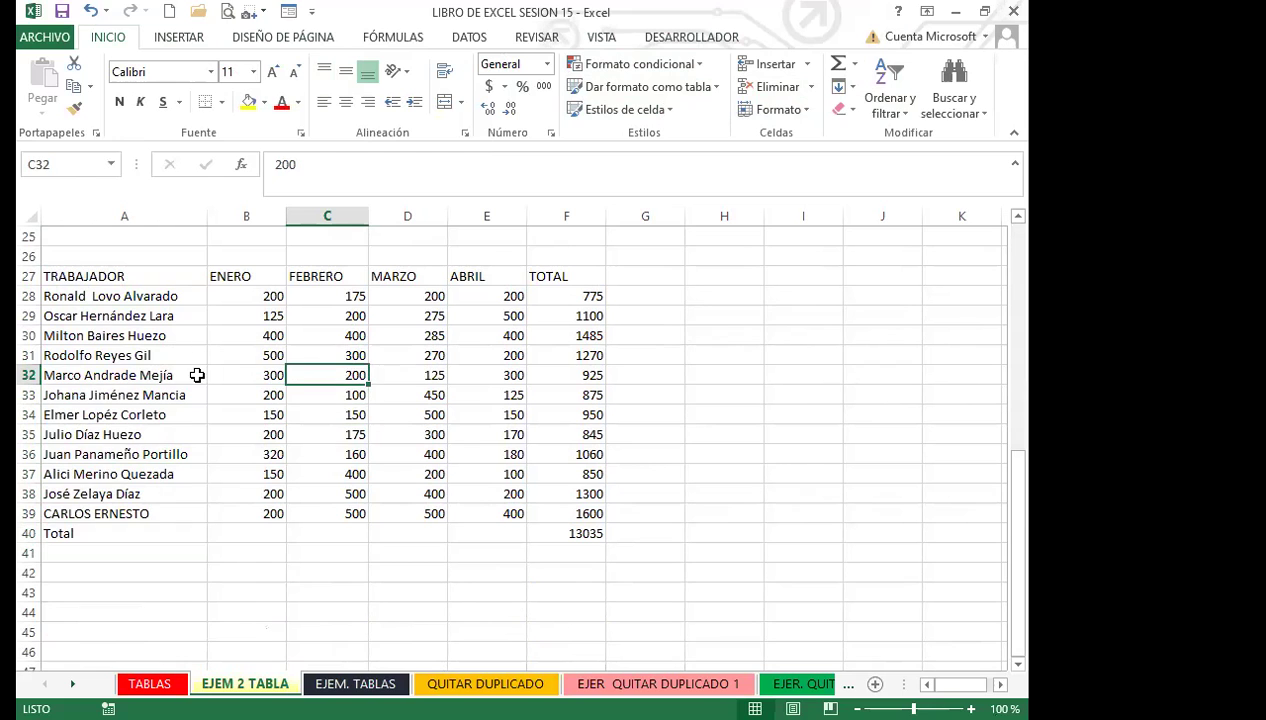
{"action": "scroll", "coordinate": [225, 379], "scroll_direction": "up", "scroll_amount": 3}
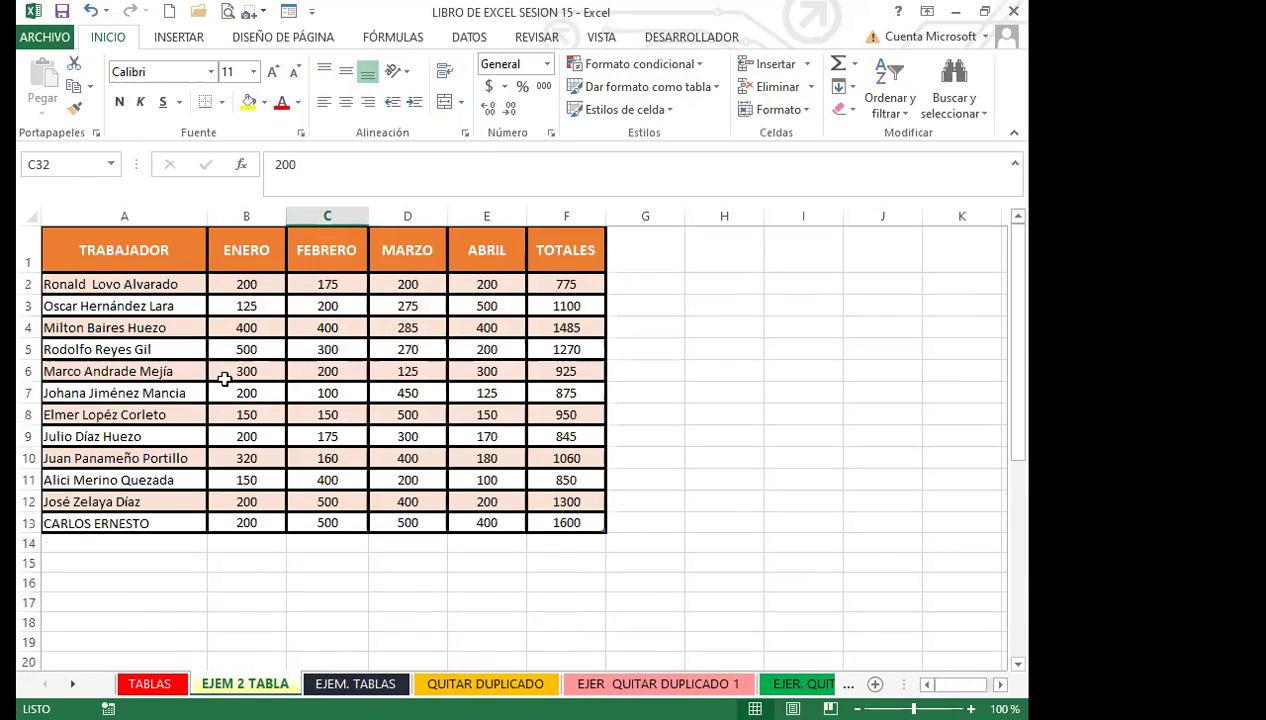
{"action": "left_click", "coordinate": [225, 379]}
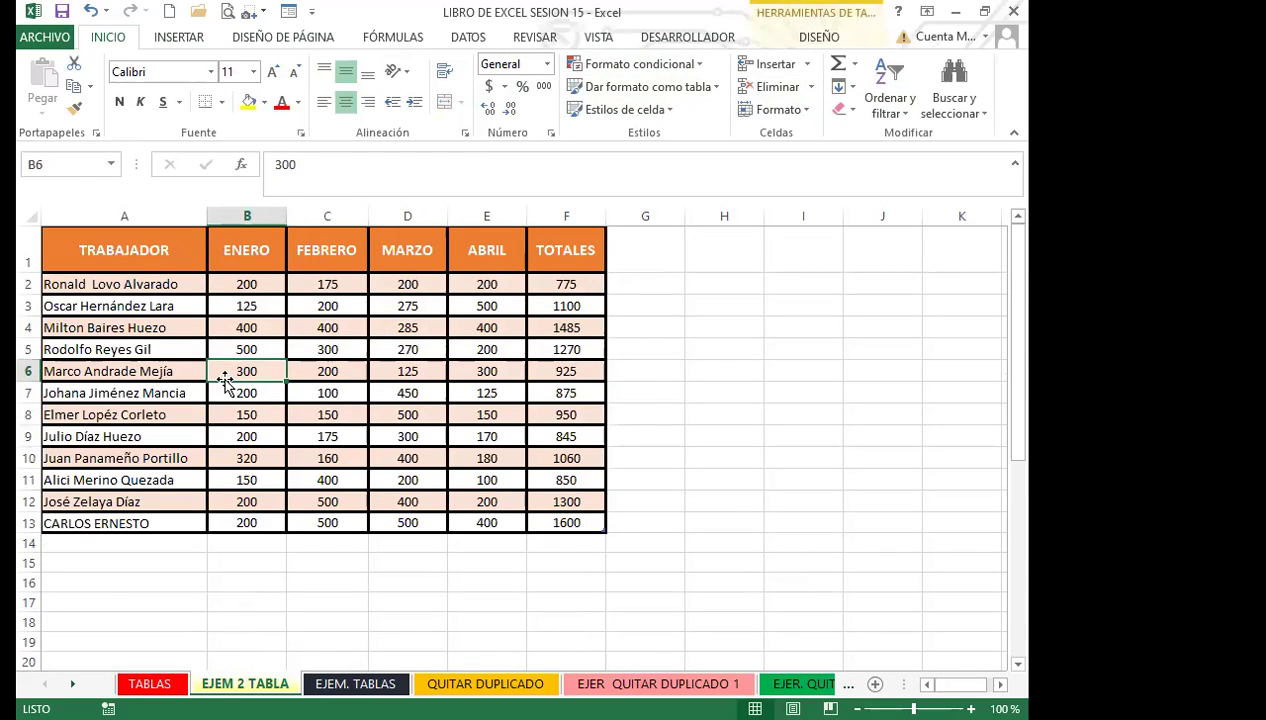
{"action": "scroll", "coordinate": [225, 380], "scroll_direction": "down", "scroll_amount": 9}
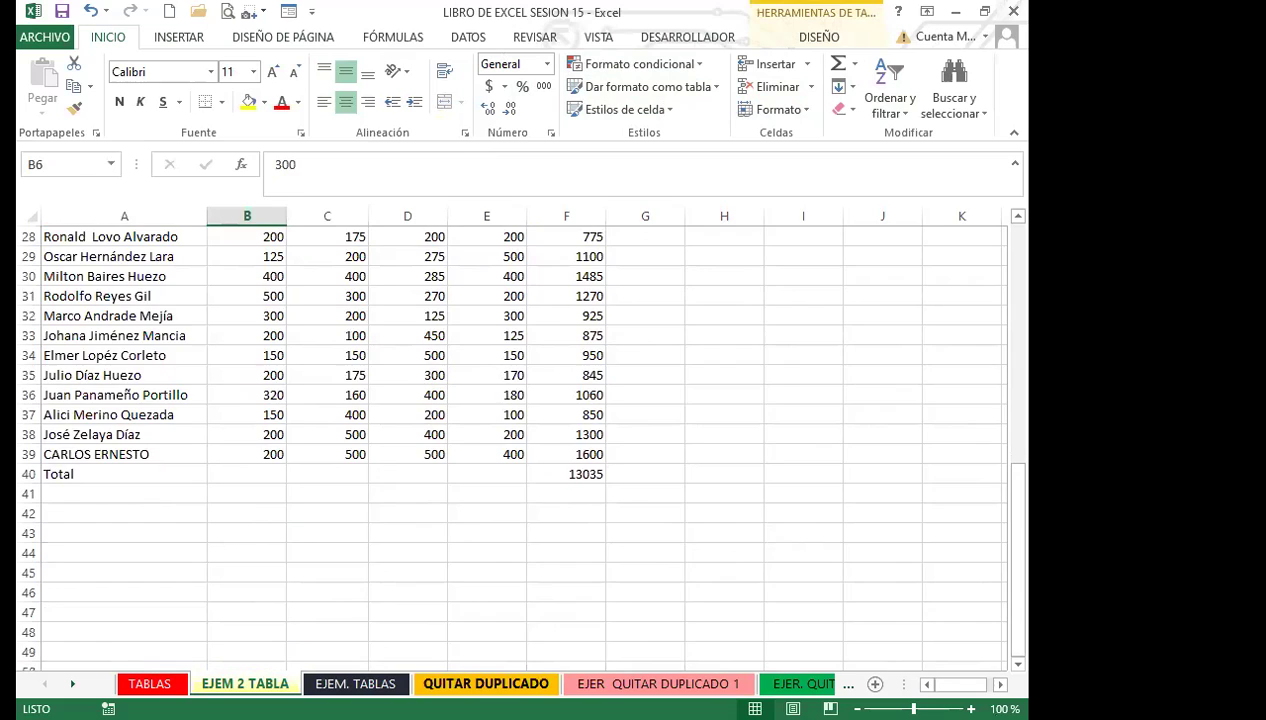
{"action": "left_click", "coordinate": [486, 683]}
{"action": "left_click", "coordinate": [658, 683]}
Step: Select the FECHA and NOMBRE list with its headers and bring up the DATOS tools
{"action": "left_click", "coordinate": [338, 490]}
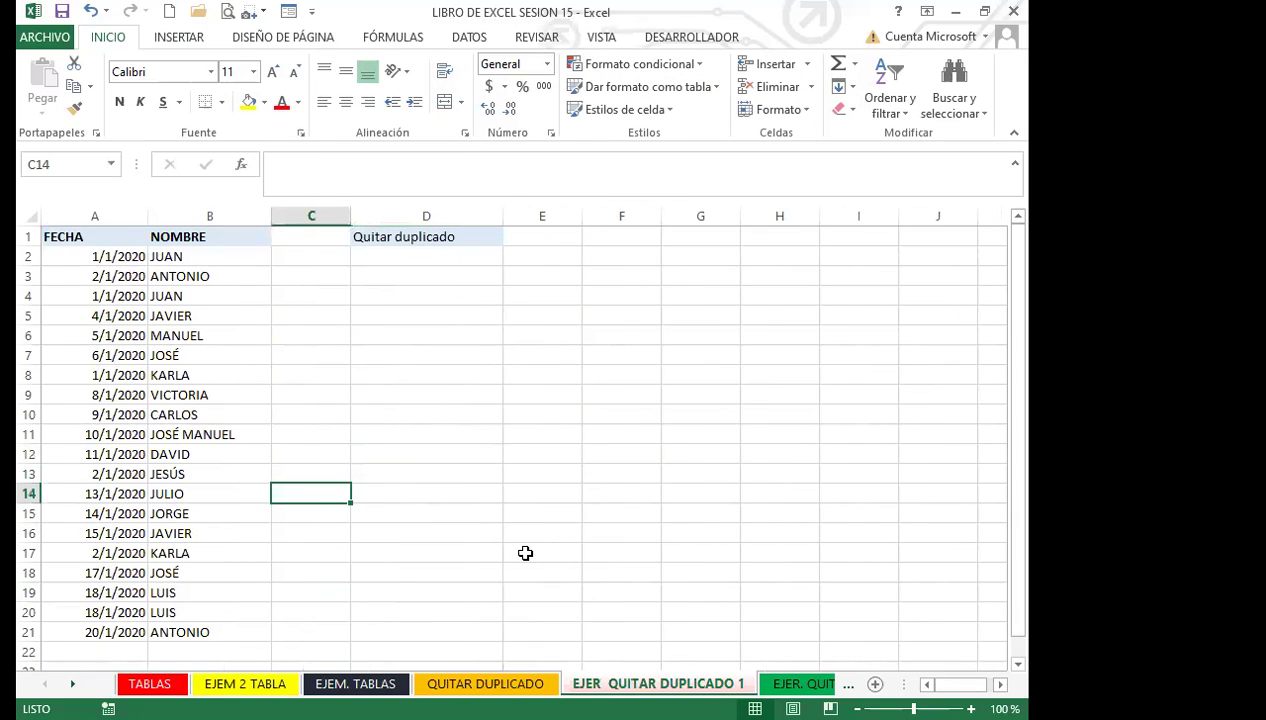
{"action": "scroll", "coordinate": [180, 450], "scroll_direction": "down", "scroll_amount": 1}
{"action": "scroll", "coordinate": [62, 320], "scroll_direction": "up", "scroll_amount": 1}
{"action": "mouse_move", "coordinate": [75, 236]}
{"action": "left_mouse_down"}
{"action": "mouse_move", "coordinate": [251, 410]}
{"action": "mouse_move", "coordinate": [254, 610]}
{"action": "mouse_move", "coordinate": [251, 534]}
{"action": "mouse_move", "coordinate": [452, 367]}
{"action": "mouse_move", "coordinate": [290, 108]}
{"action": "left_mouse_up"}
{"action": "left_click", "coordinate": [473, 38]}
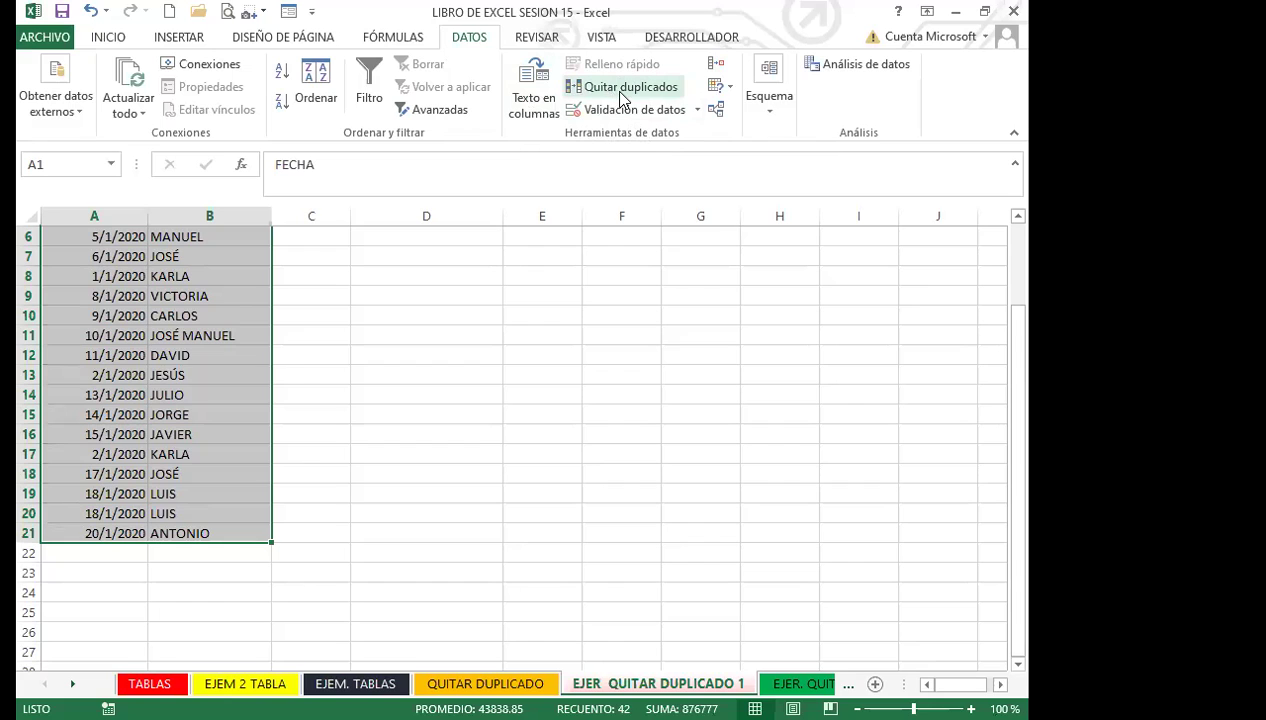
Step: Open Quitar duplicados for the list, leaving both FECHA and NOMBRE checked
{"action": "left_click", "coordinate": [622, 88]}
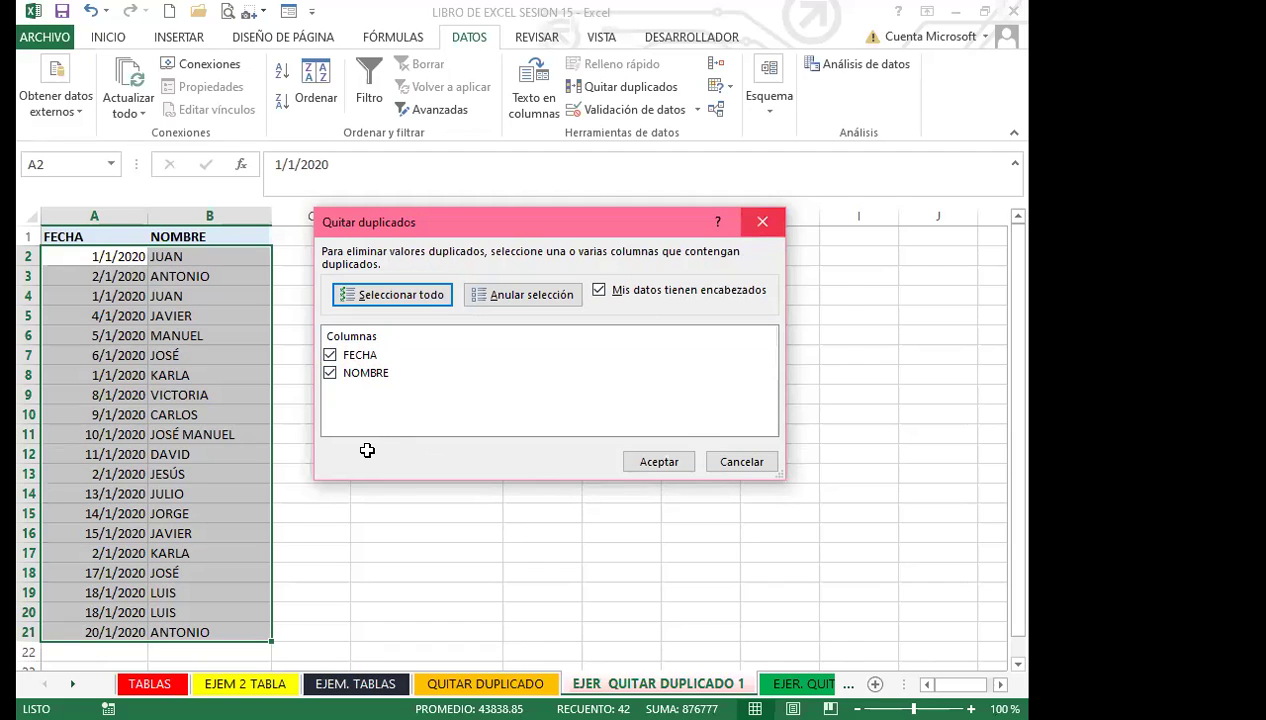
Step: Cancel the Quitar duplicados dialog without applying and select dates down the FECHA column
{"action": "key", "text": "Escape"}
{"action": "left_click", "coordinate": [77, 402]}
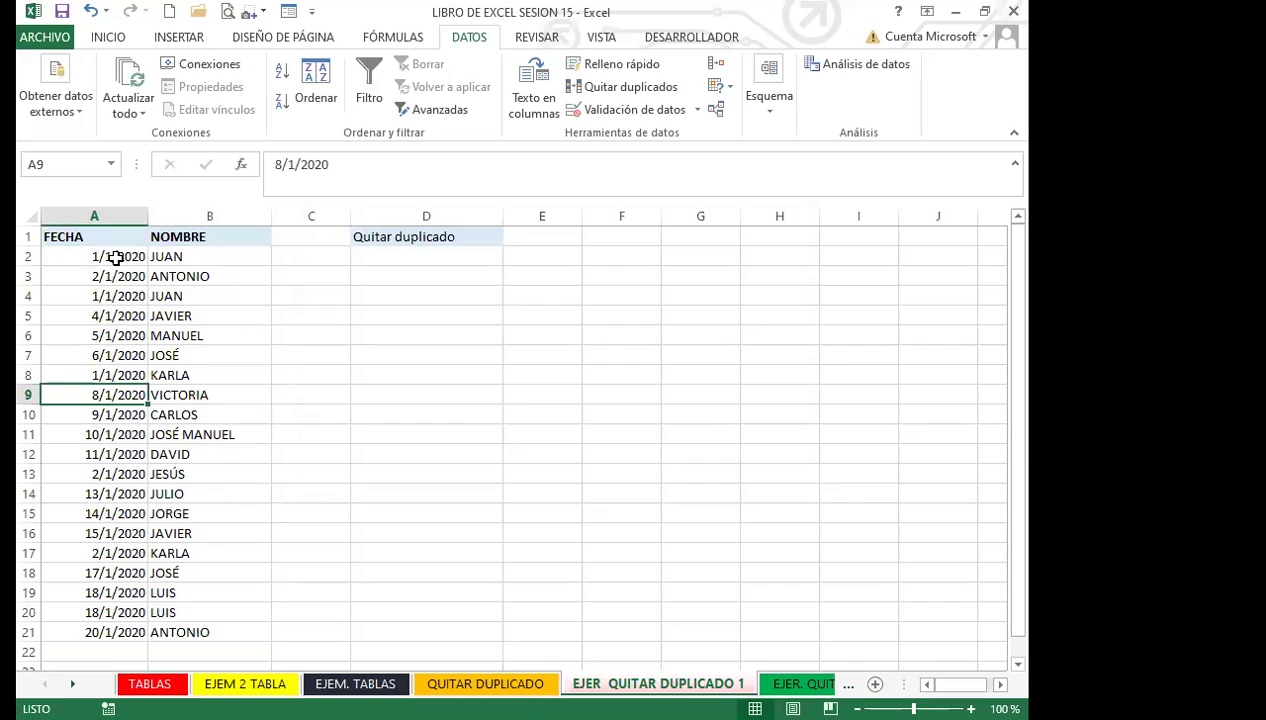
{"action": "left_click_drag", "start_coordinate": [116, 257], "coordinate": [98, 461]}
{"action": "scroll", "coordinate": [98, 461], "scroll_direction": "down", "scroll_amount": 2}
{"action": "left_click_drag", "start_coordinate": [99, 514], "coordinate": [87, 556]}
{"action": "scroll", "coordinate": [93, 275], "scroll_direction": "up", "scroll_amount": 2}
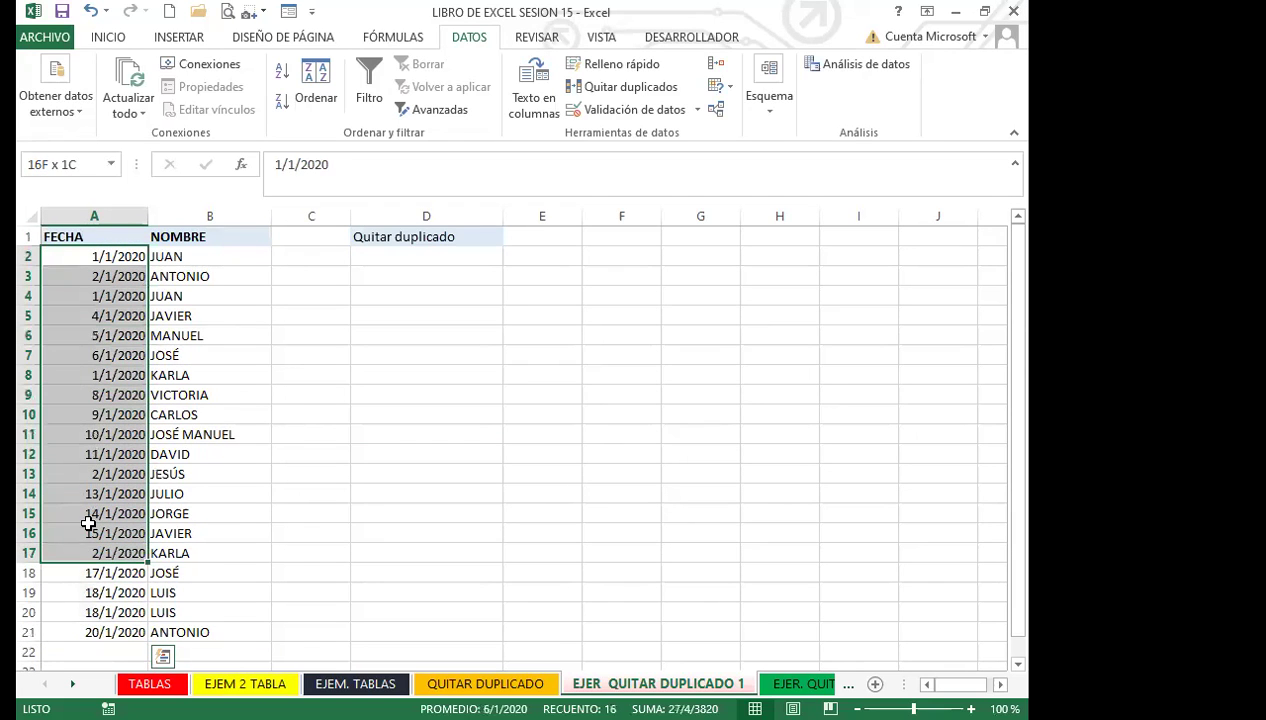
{"action": "scroll", "coordinate": [88, 500], "scroll_direction": "down", "scroll_amount": 2}
{"action": "left_click_drag", "start_coordinate": [80, 492], "coordinate": [85, 413]}
{"action": "scroll", "coordinate": [106, 298], "scroll_direction": "up", "scroll_amount": 2}
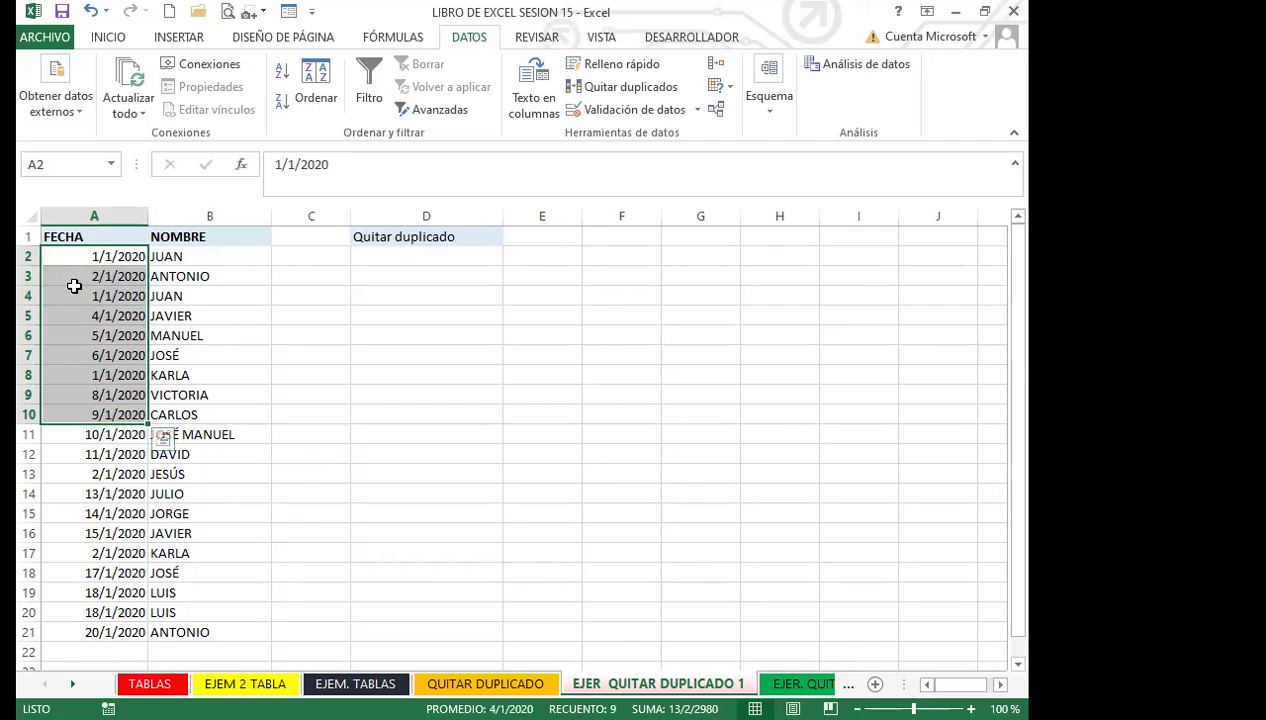
Step: Check repeated dates and names, then select the full FECHA/NOMBRE range A1:B21
{"action": "left_click", "coordinate": [88, 284]}
{"action": "key", "text": "Down"}
{"action": "key", "text": "Down"}
{"action": "key", "text": "Down"}
{"action": "key", "text": "Down"}
{"action": "key", "text": "Down"}
{"action": "key", "text": "Down"}
{"action": "key", "text": "Down"}
{"action": "left_click", "coordinate": [97, 474]}
{"action": "scroll", "coordinate": [112, 415], "scroll_direction": "down", "scroll_amount": 2}
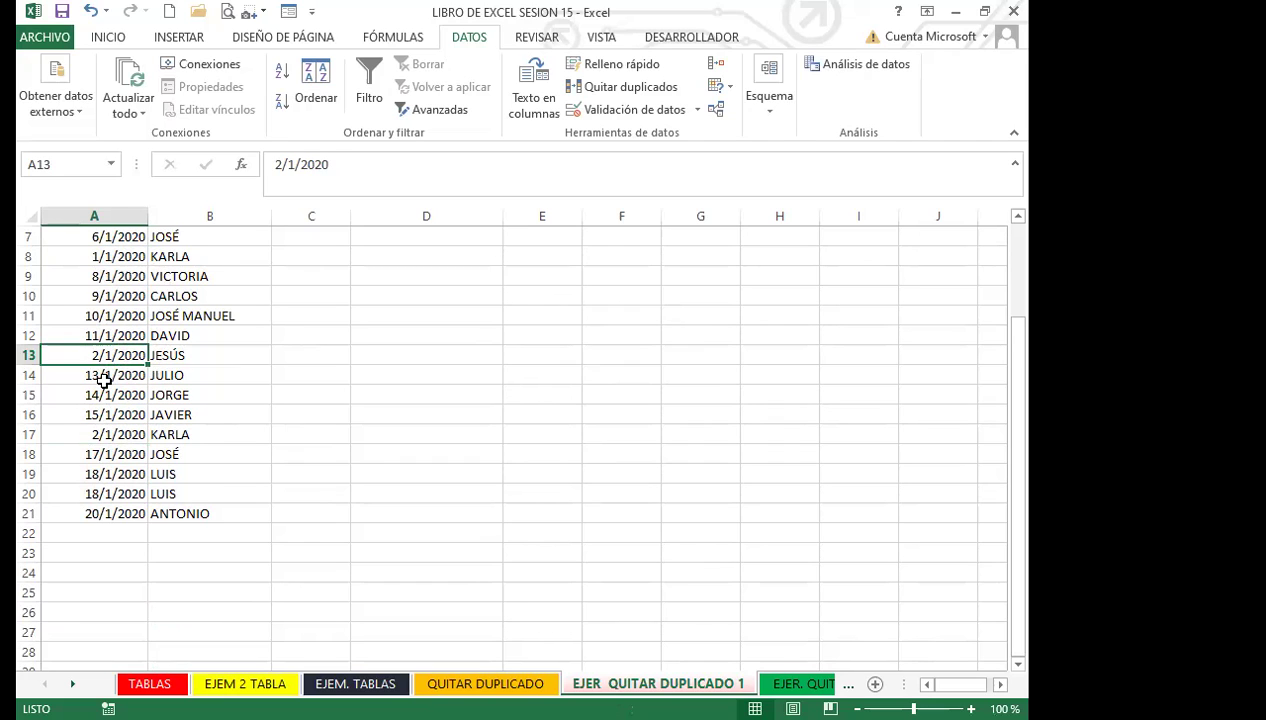
{"action": "scroll", "coordinate": [105, 383], "scroll_direction": "up", "scroll_amount": 2}
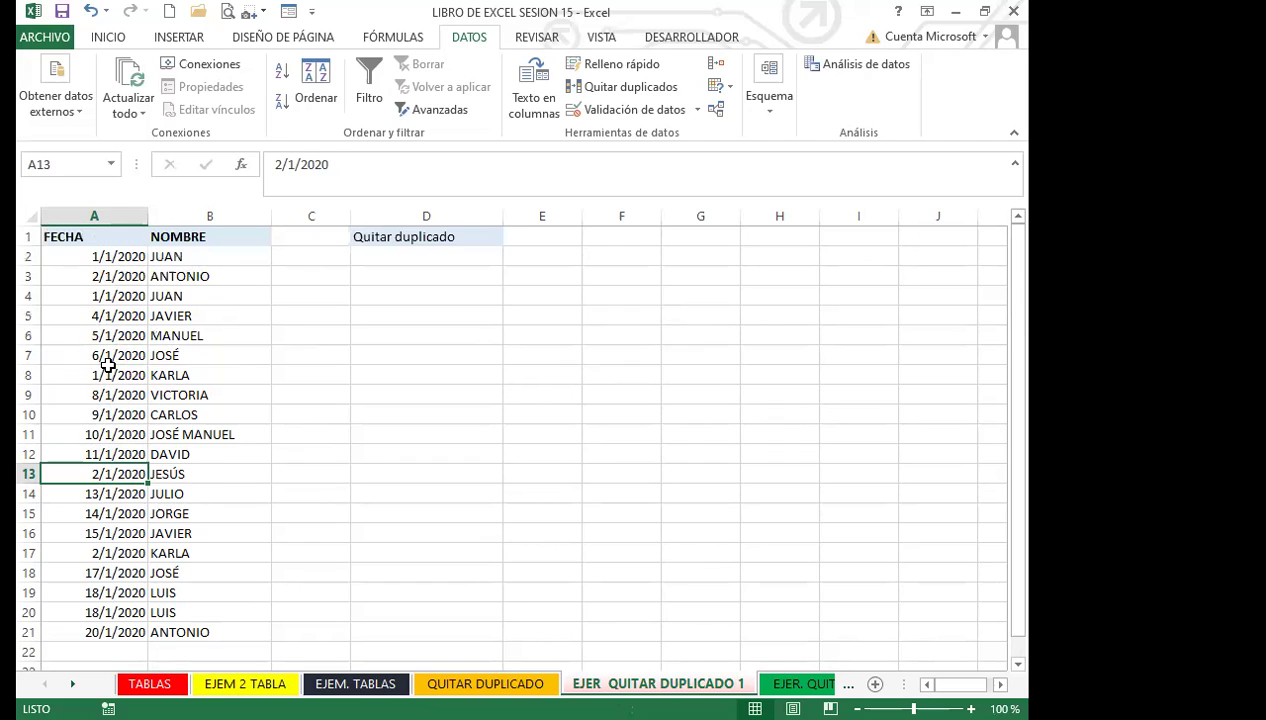
{"action": "left_click", "coordinate": [197, 259]}
{"action": "scroll", "coordinate": [226, 410], "scroll_direction": "down", "scroll_amount": 3}
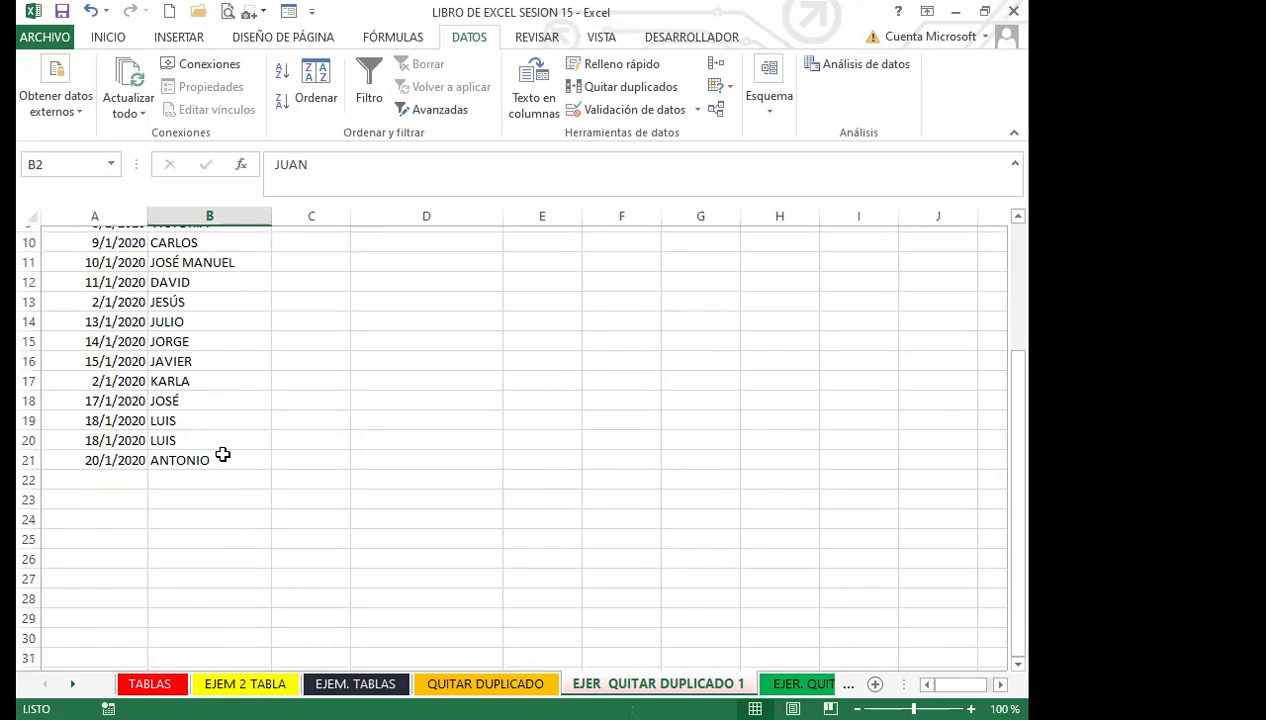
{"action": "left_click", "coordinate": [214, 458]}
{"action": "scroll", "coordinate": [212, 360], "scroll_direction": "up", "scroll_amount": 3}
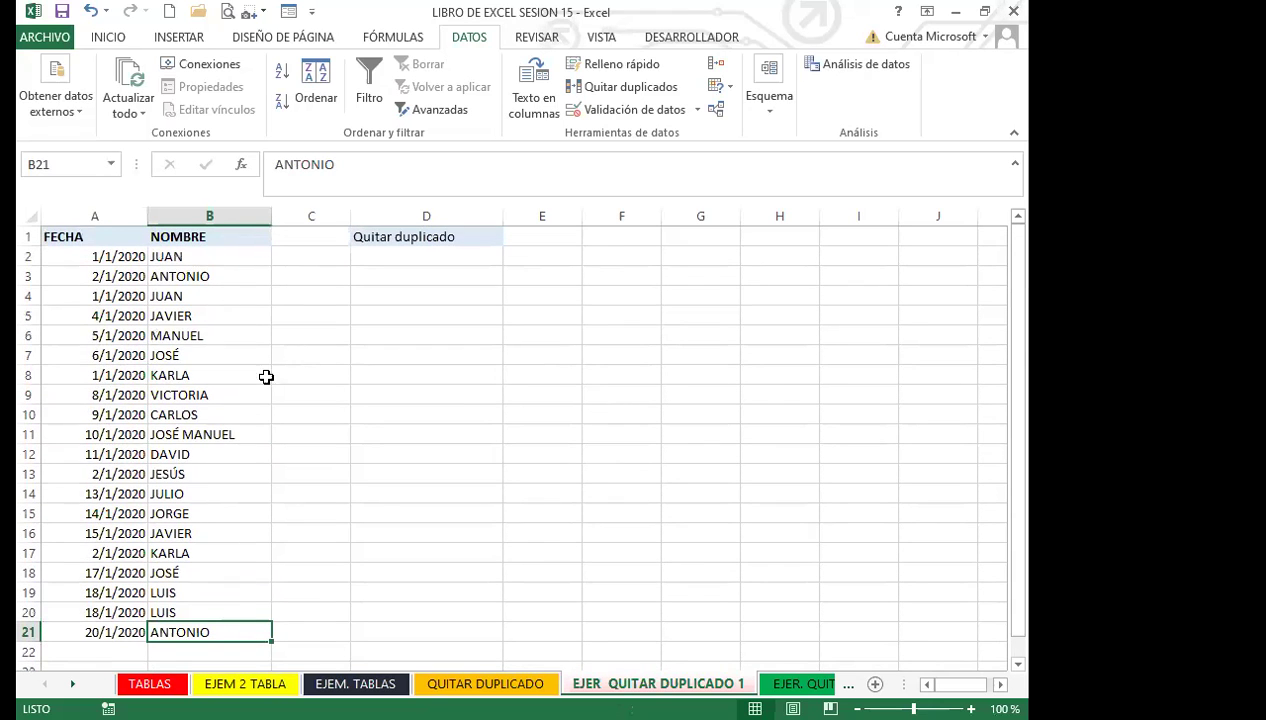
{"action": "left_click", "coordinate": [218, 412]}
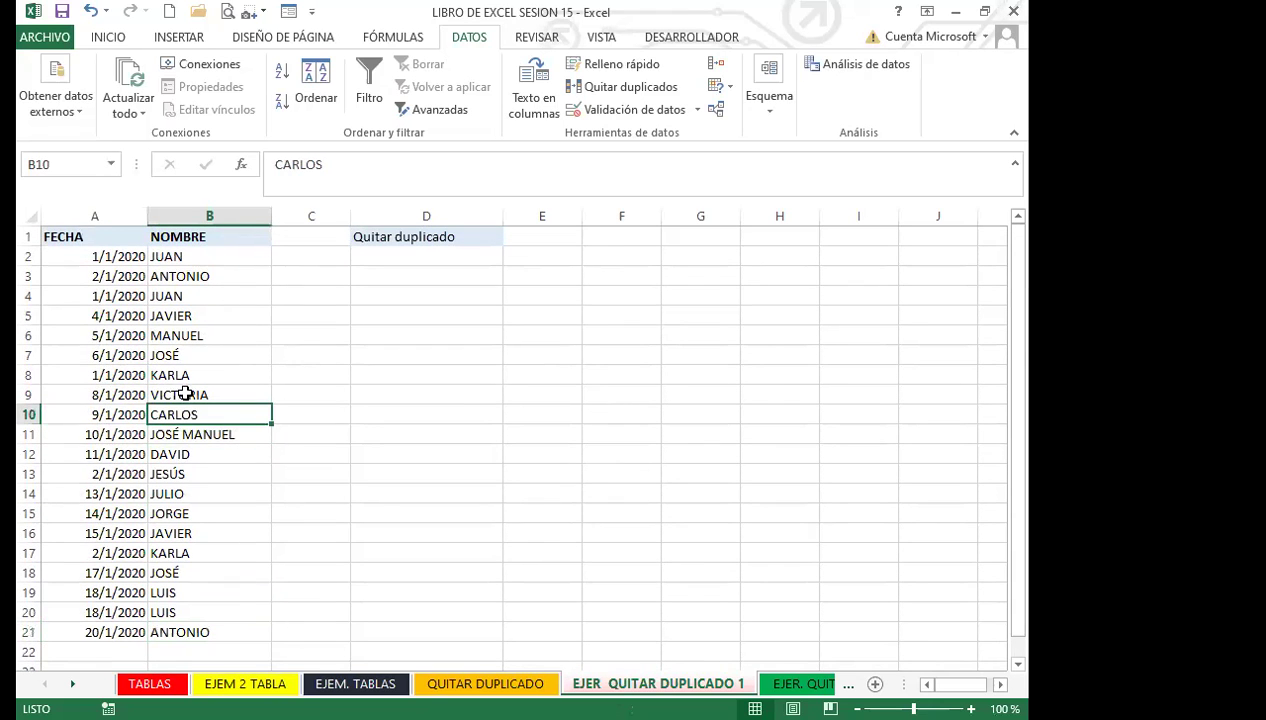
{"action": "left_click", "coordinate": [78, 399]}
{"action": "left_click_drag", "start_coordinate": [64, 238], "coordinate": [209, 600]}
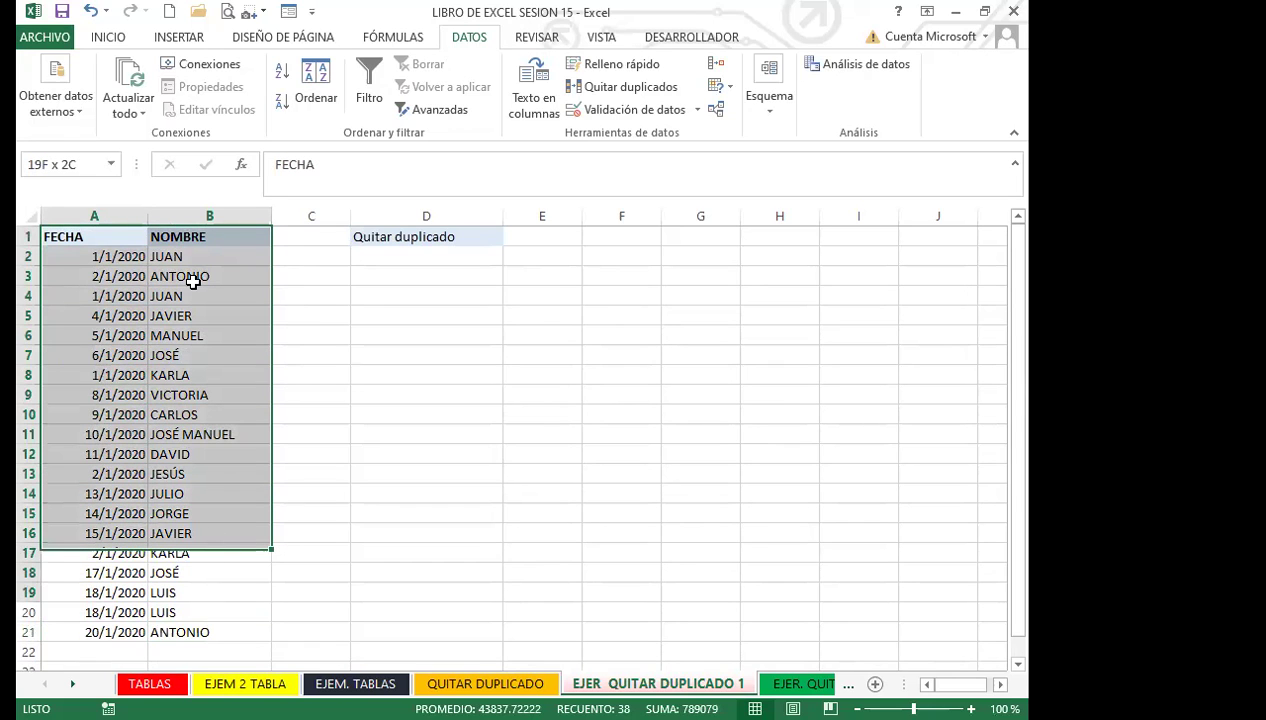
{"action": "scroll", "coordinate": [198, 277], "scroll_direction": "down", "scroll_amount": 6}
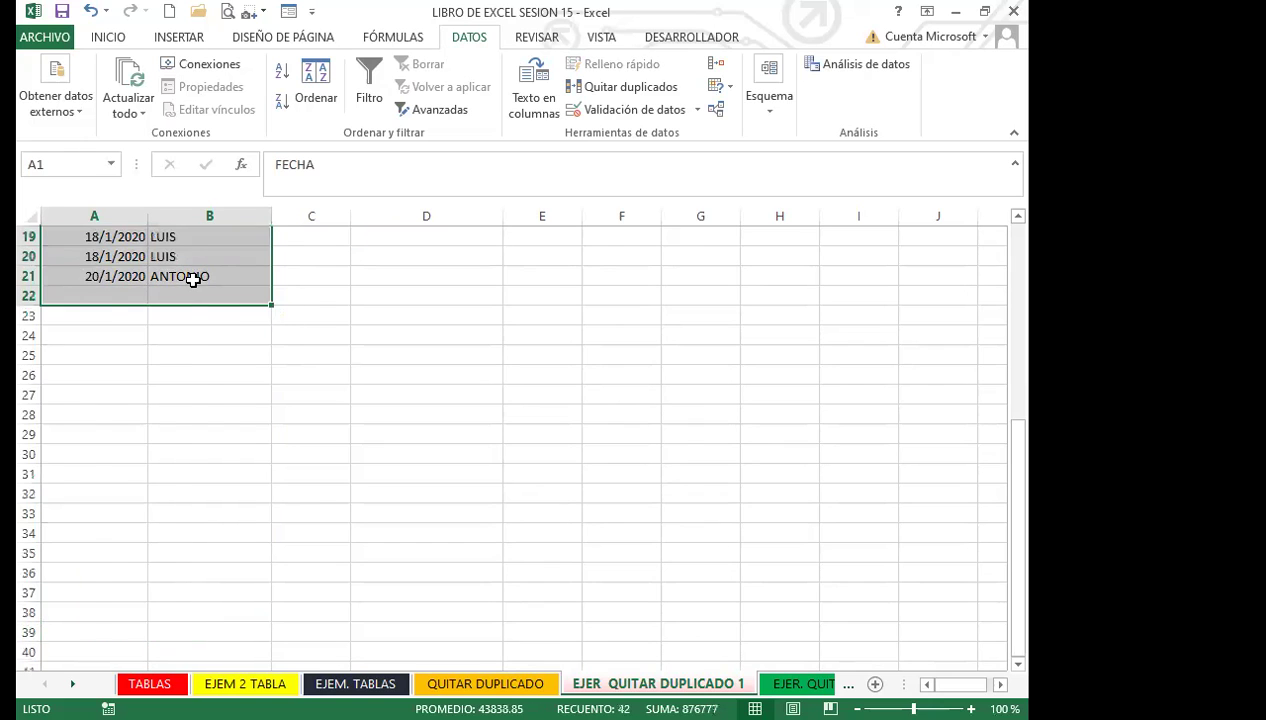
{"action": "scroll", "coordinate": [190, 280], "scroll_direction": "up", "scroll_amount": 6}
{"action": "left_click_drag", "start_coordinate": [105, 237], "coordinate": [218, 596]}
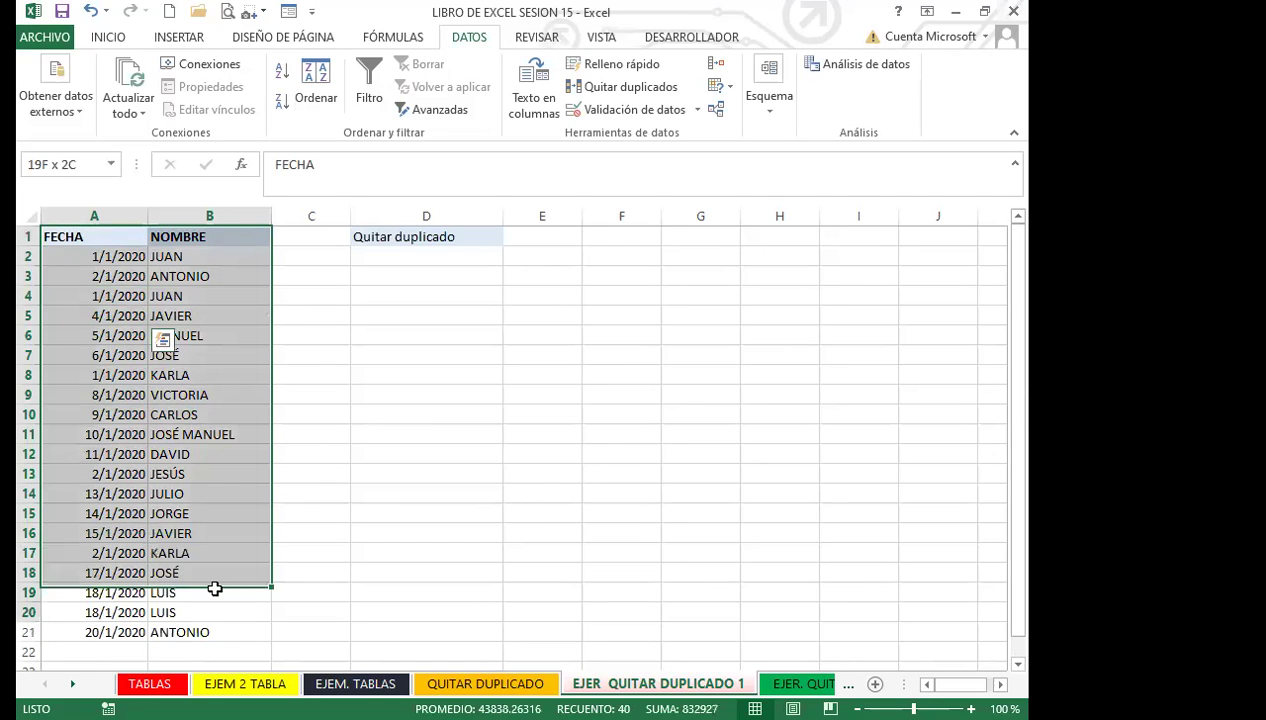
{"action": "left_click_drag", "start_coordinate": [172, 389], "coordinate": [190, 300]}
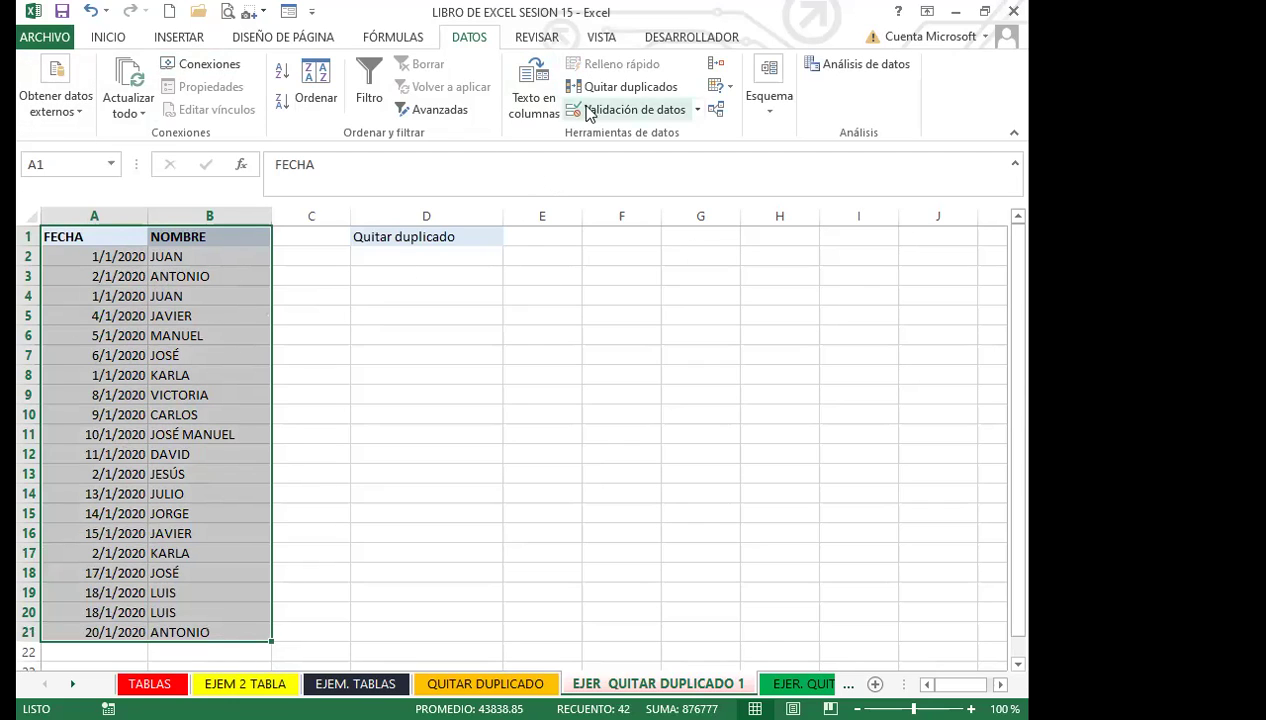
Step: Remove duplicates by FECHA only with headers on, leaving 15 unique-date rows
{"action": "left_click", "coordinate": [617, 89]}
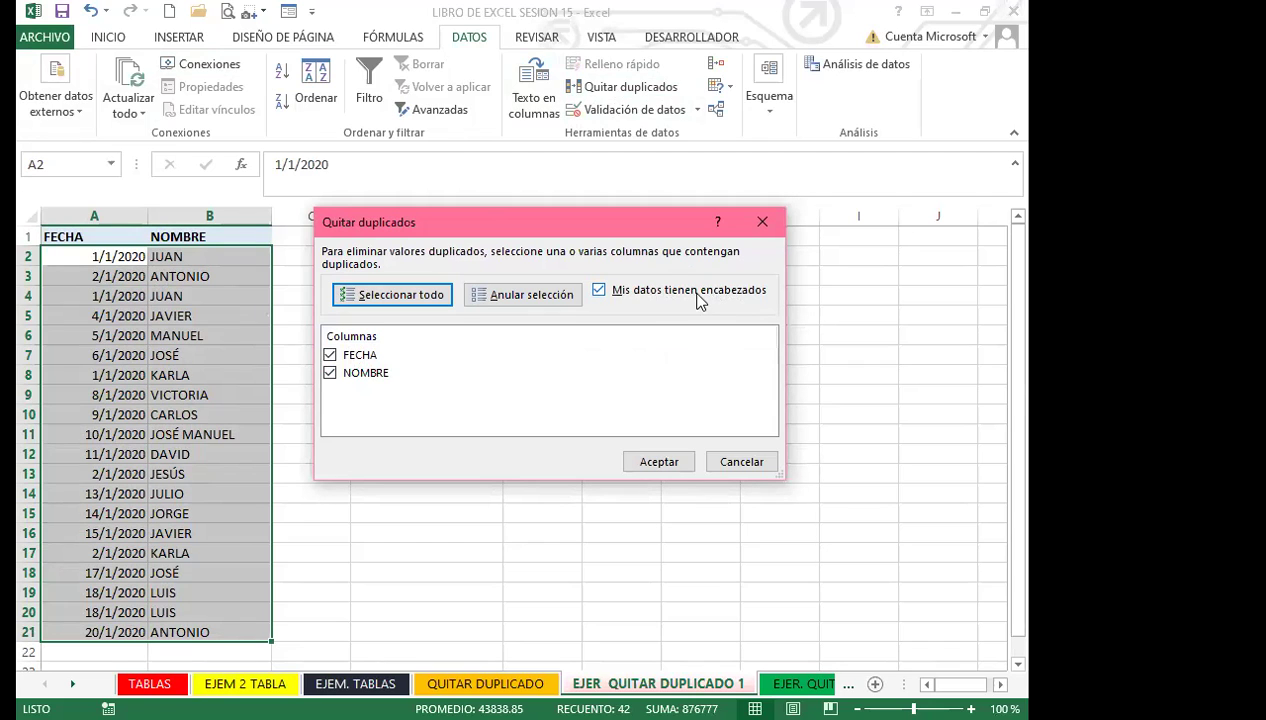
{"action": "left_click", "coordinate": [599, 291]}
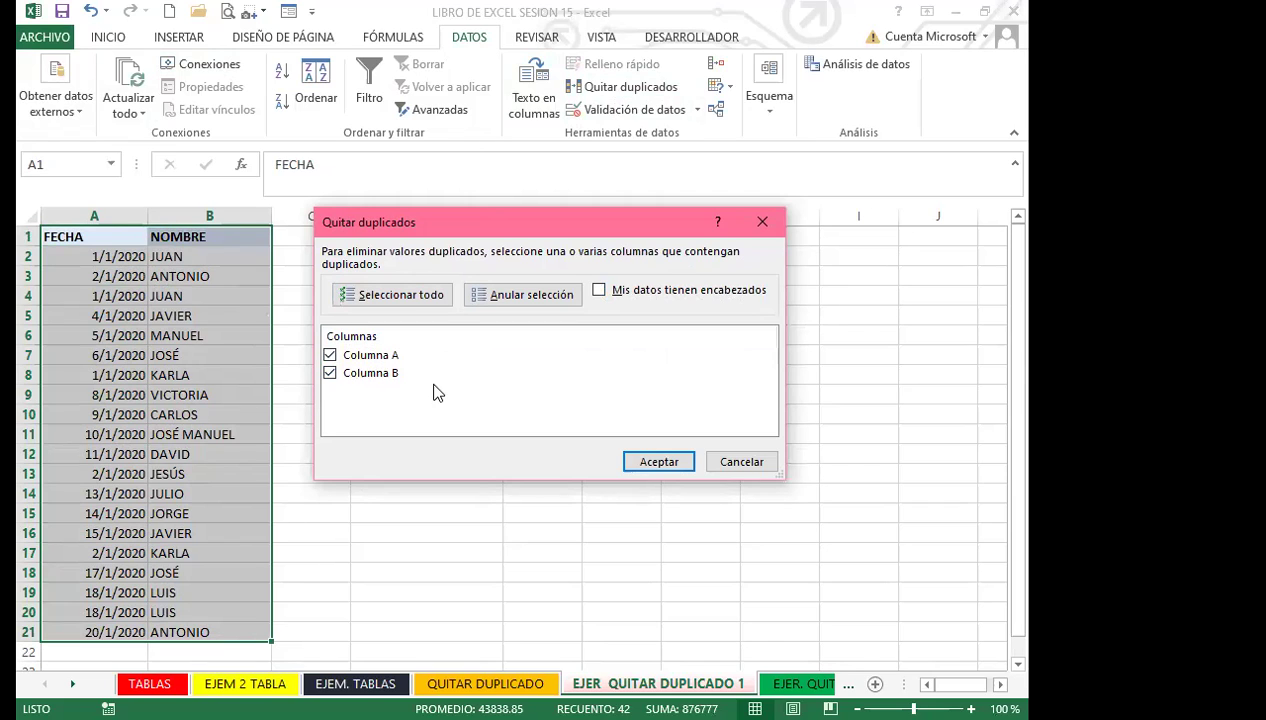
{"action": "left_click", "coordinate": [599, 290]}
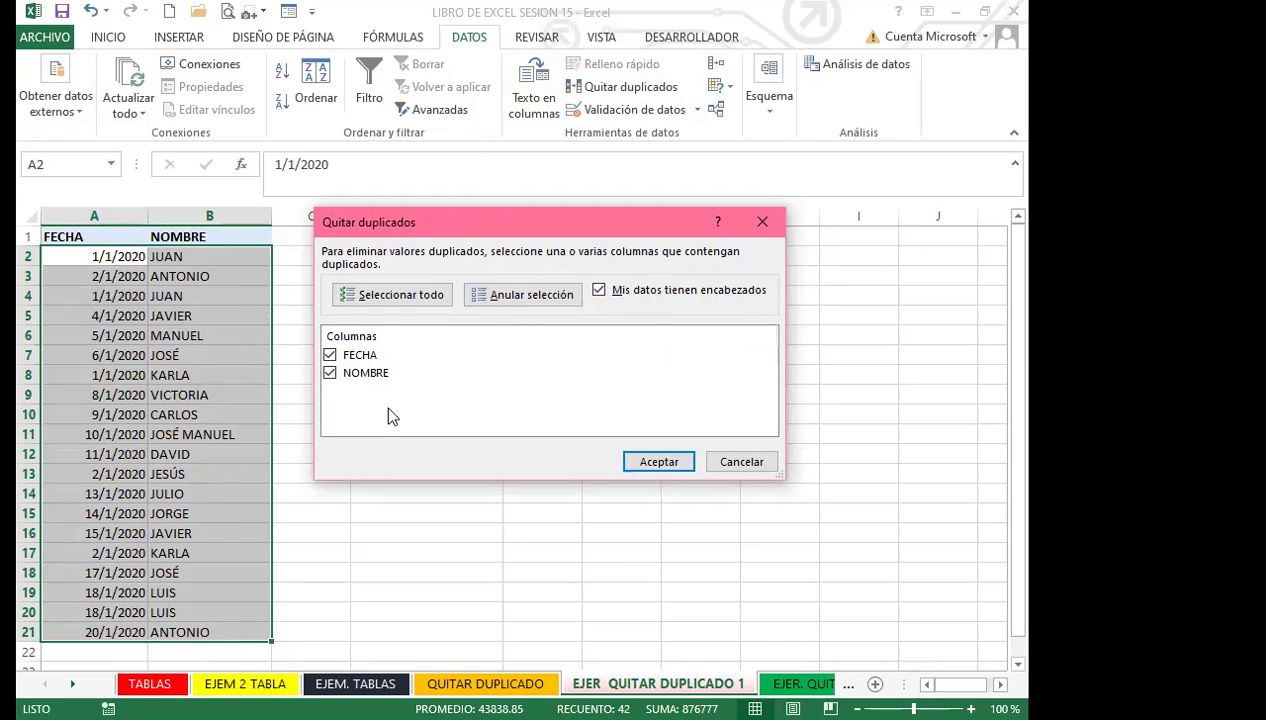
{"action": "left_click", "coordinate": [331, 374]}
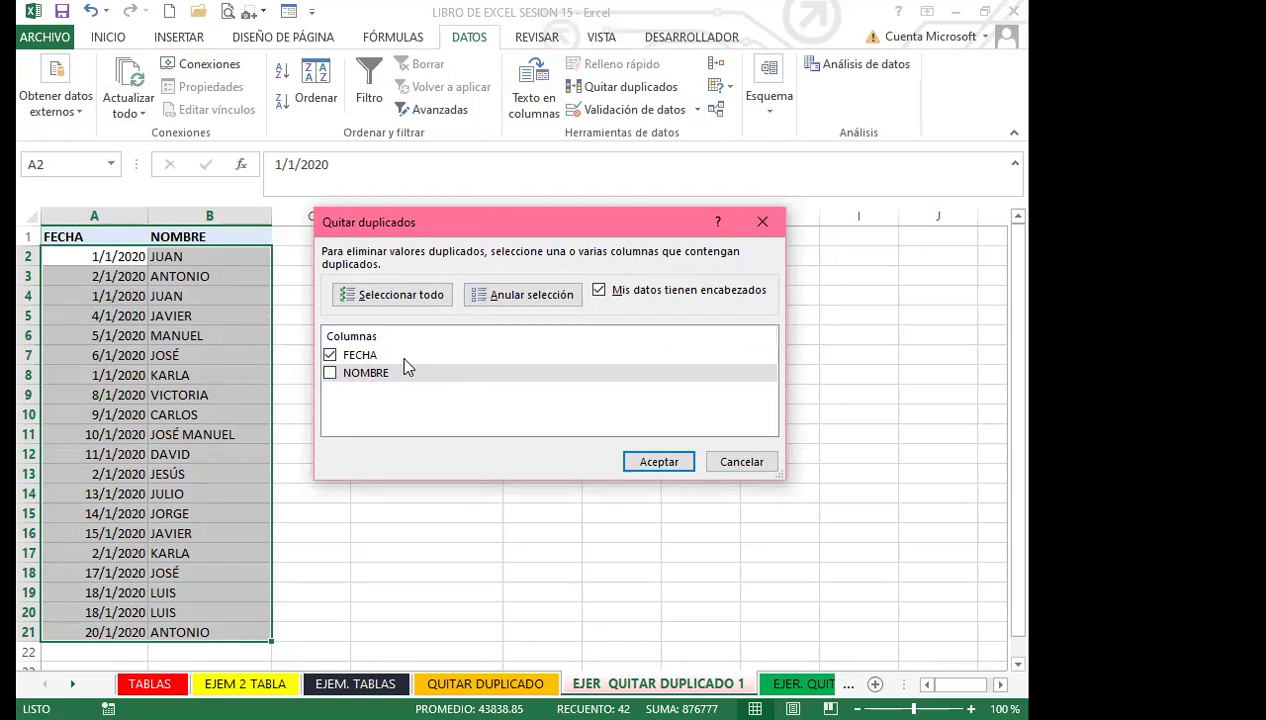
{"action": "left_click", "coordinate": [659, 462]}
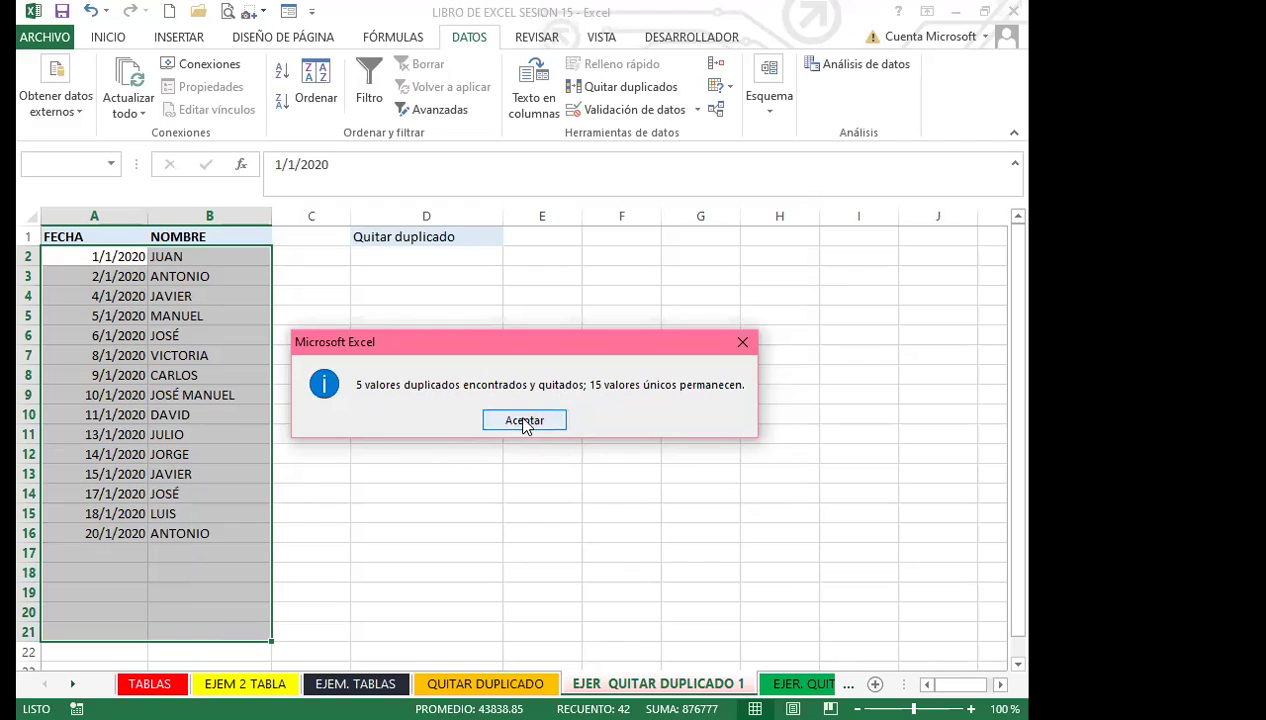
{"action": "left_click", "coordinate": [524, 421]}
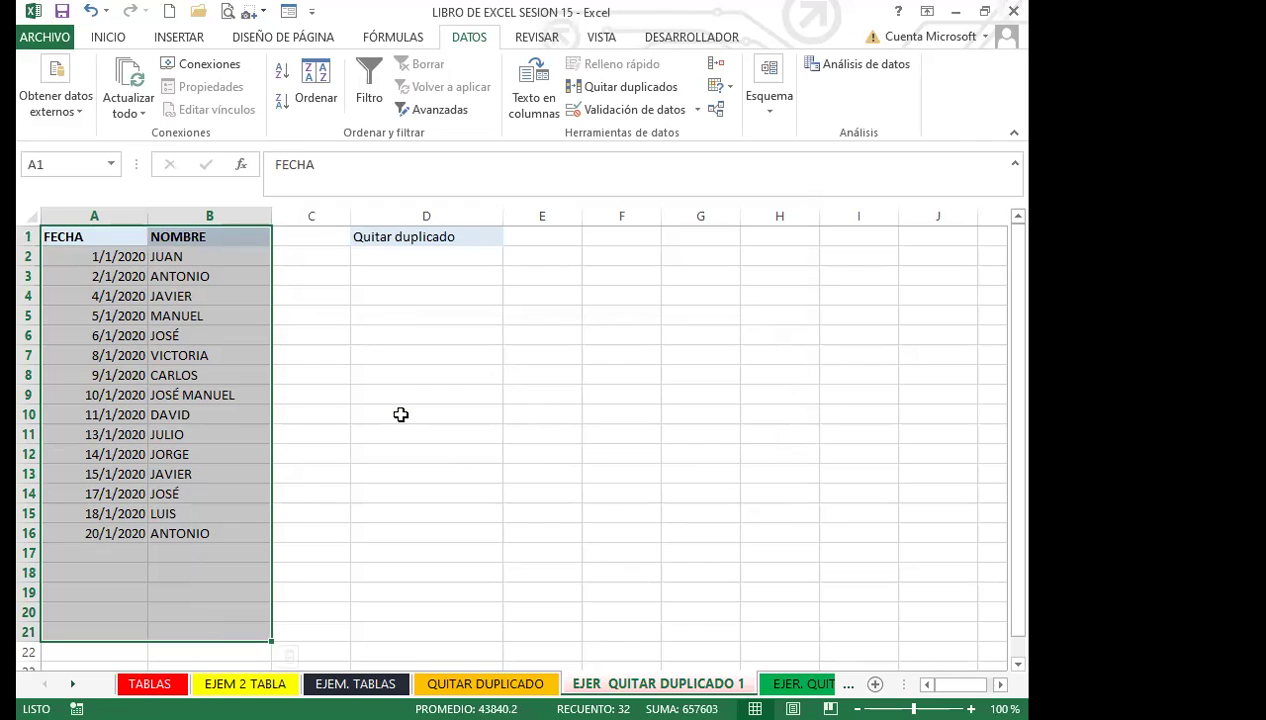
Step: Undo the FECHA-only removal, then remove rows duplicated in both FECHA and NOMBRE, leaving 18
{"action": "key", "text": "ctrl+z"}
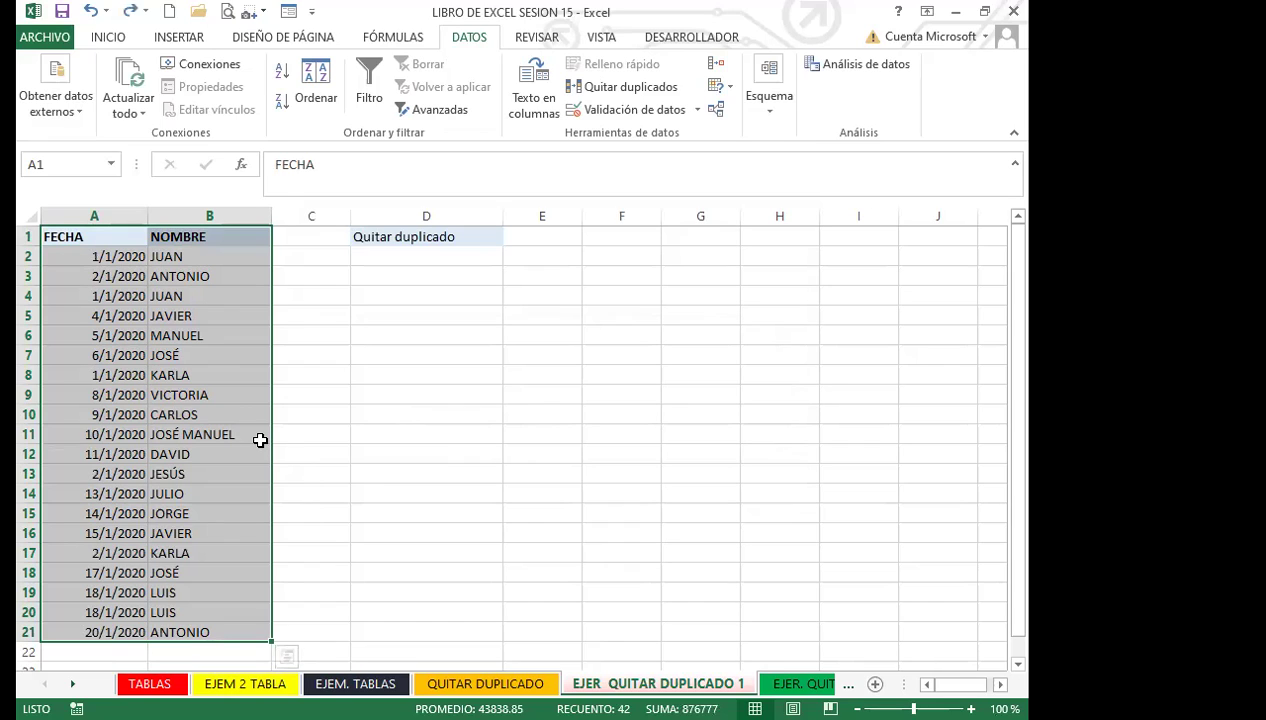
{"action": "left_click", "coordinate": [627, 90]}
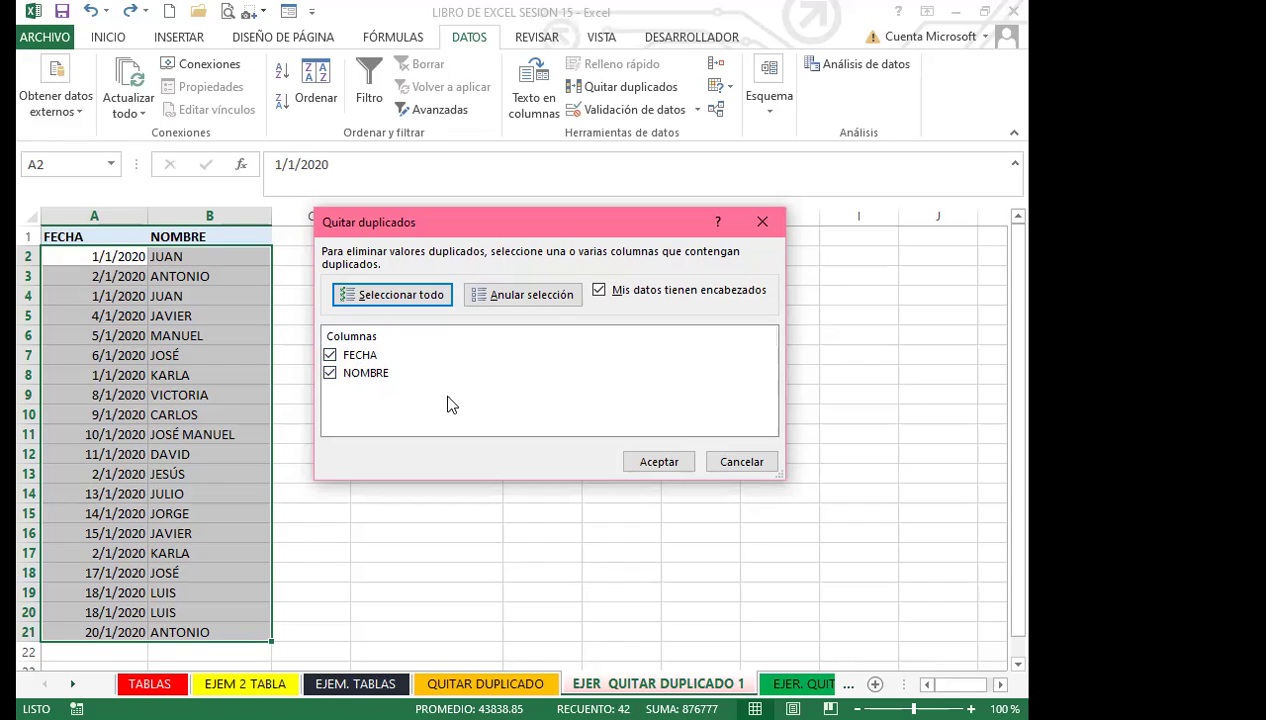
{"action": "left_click", "coordinate": [658, 462]}
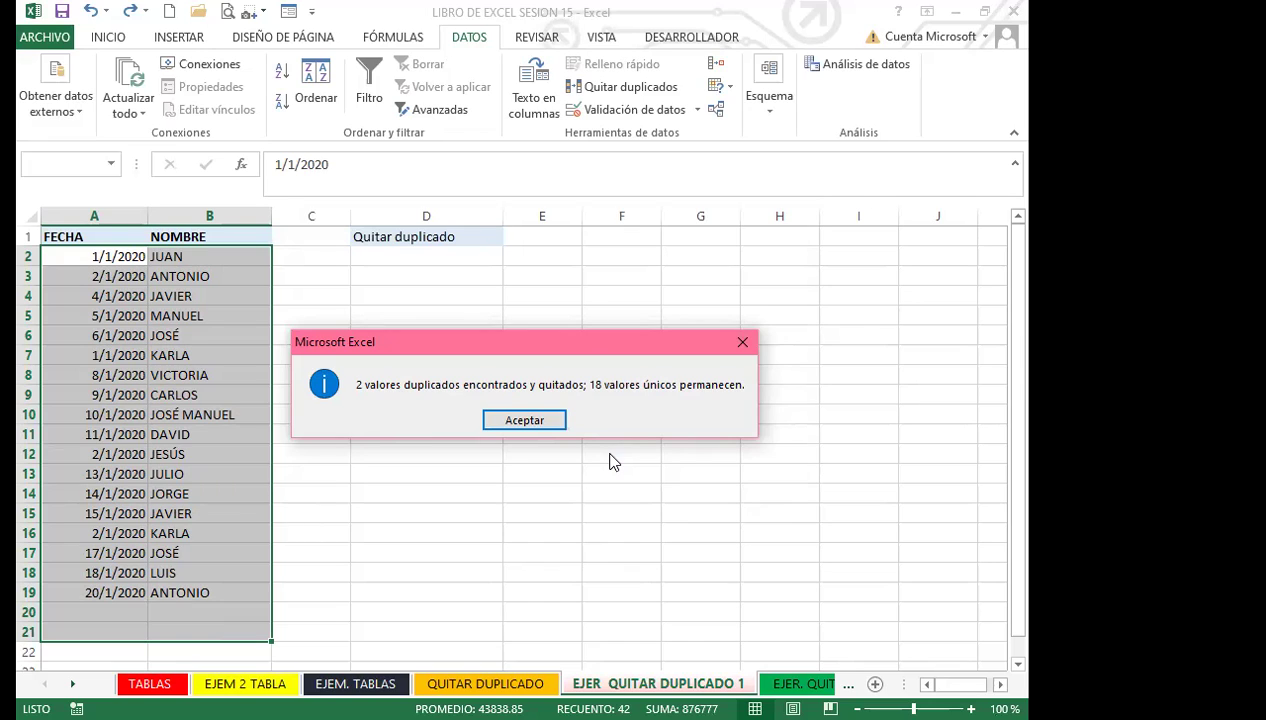
{"action": "left_click", "coordinate": [524, 420]}
{"action": "left_click", "coordinate": [230, 494]}
{"action": "scroll", "coordinate": [218, 483], "scroll_direction": "down", "scroll_amount": 2}
{"action": "scroll", "coordinate": [218, 475], "scroll_direction": "up", "scroll_amount": 2}
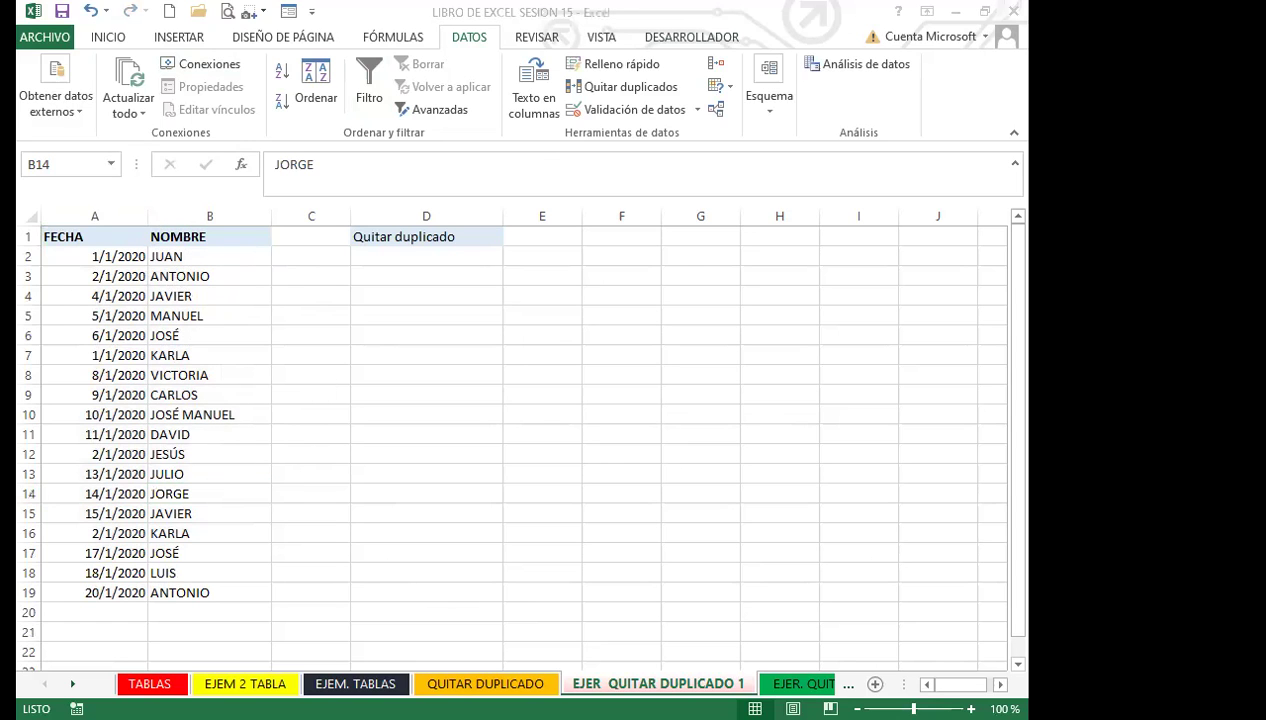
Step: Open the EJER. QUITAR DUPLICADO sheet and scroll its VENDEDOR sales list down to row 256
{"action": "left_click", "coordinate": [800, 684]}
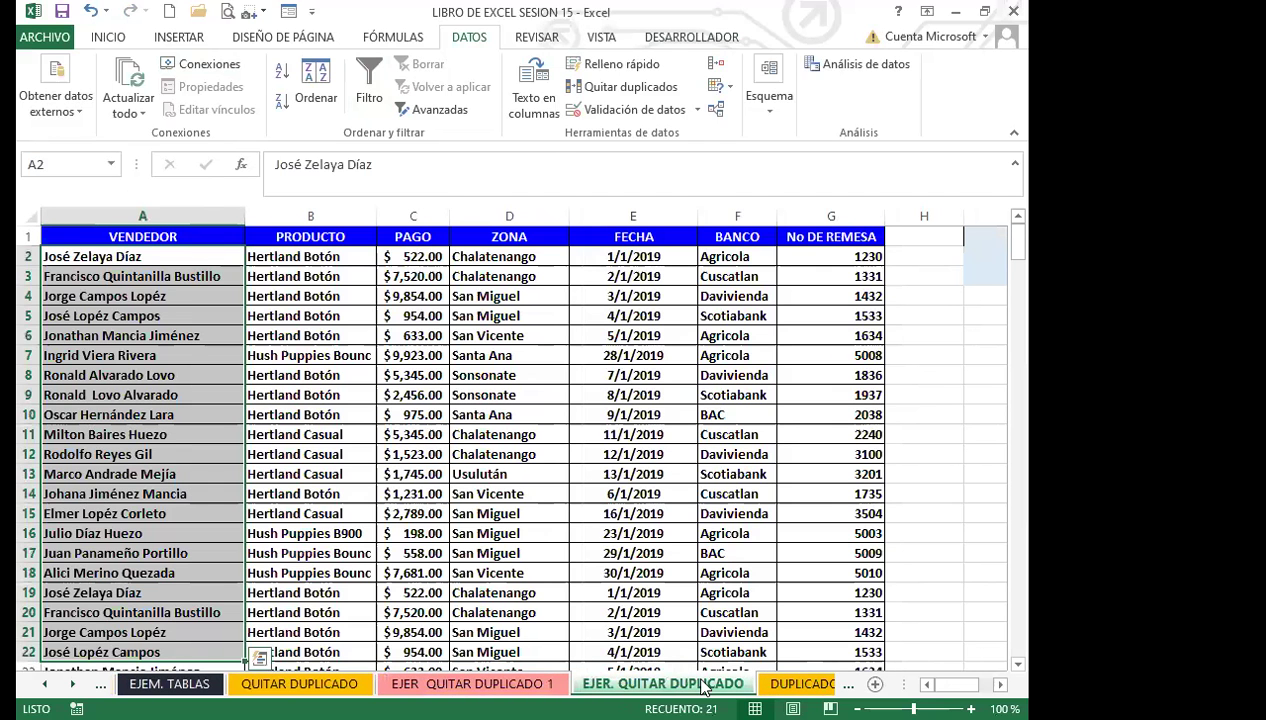
{"action": "left_click", "coordinate": [190, 393]}
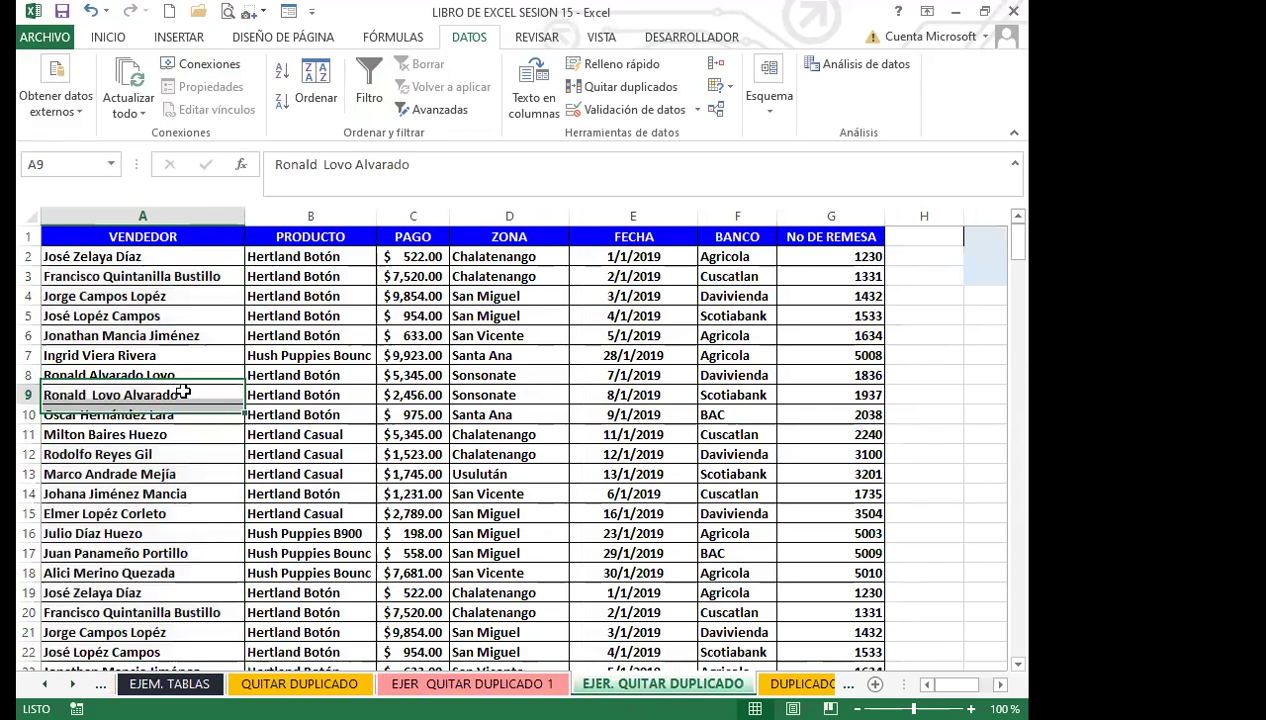
{"action": "left_click", "coordinate": [350, 378]}
{"action": "scroll", "coordinate": [200, 500], "scroll_direction": "down", "scroll_amount": 10}
{"action": "scroll", "coordinate": [217, 493], "scroll_direction": "down", "scroll_amount": 20}
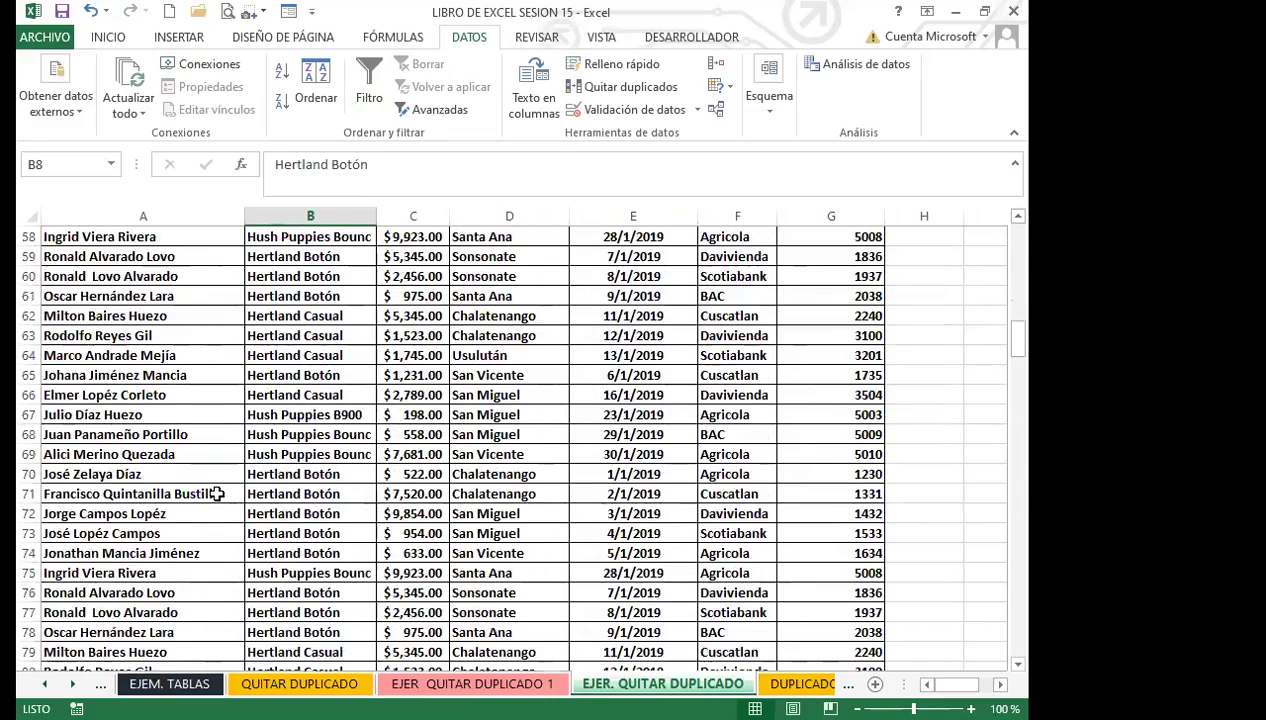
{"action": "scroll", "coordinate": [218, 494], "scroll_direction": "down", "scroll_amount": 20}
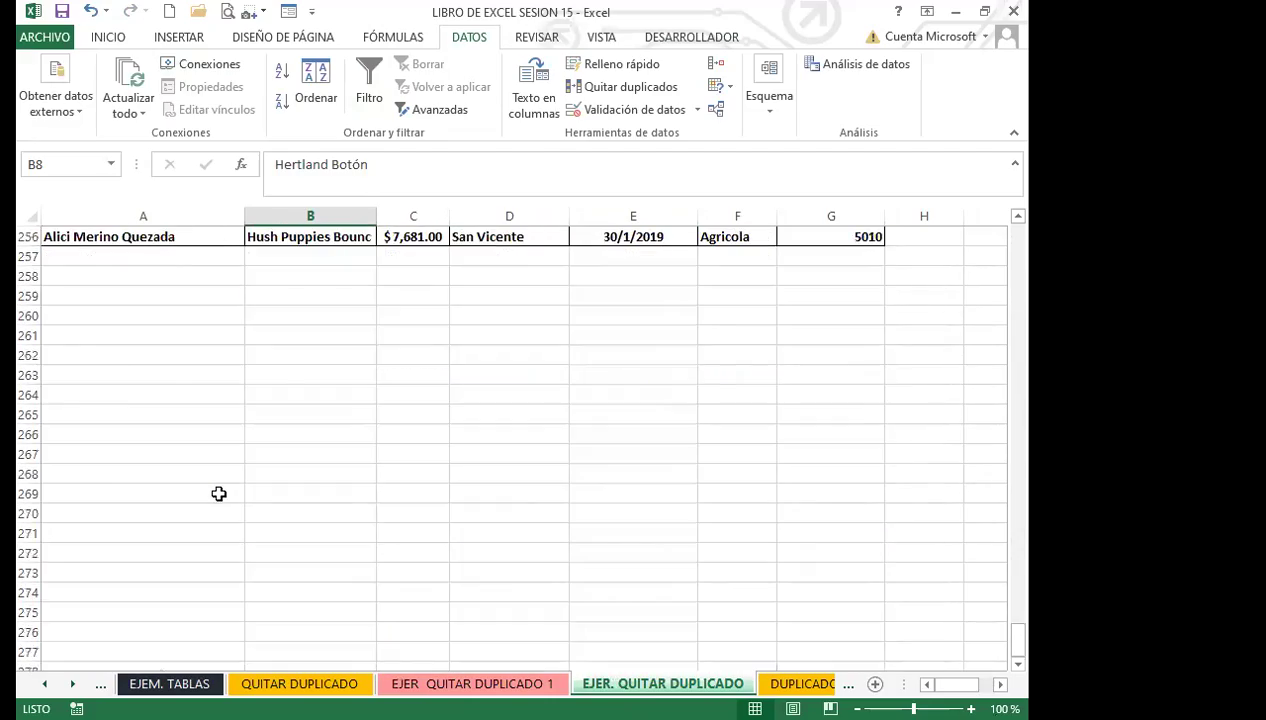
{"action": "scroll", "coordinate": [218, 494], "scroll_direction": "up", "scroll_amount": 3}
{"action": "scroll", "coordinate": [218, 494], "scroll_direction": "up", "scroll_amount": 13}
{"action": "scroll", "coordinate": [218, 494], "scroll_direction": "up", "scroll_amount": 20}
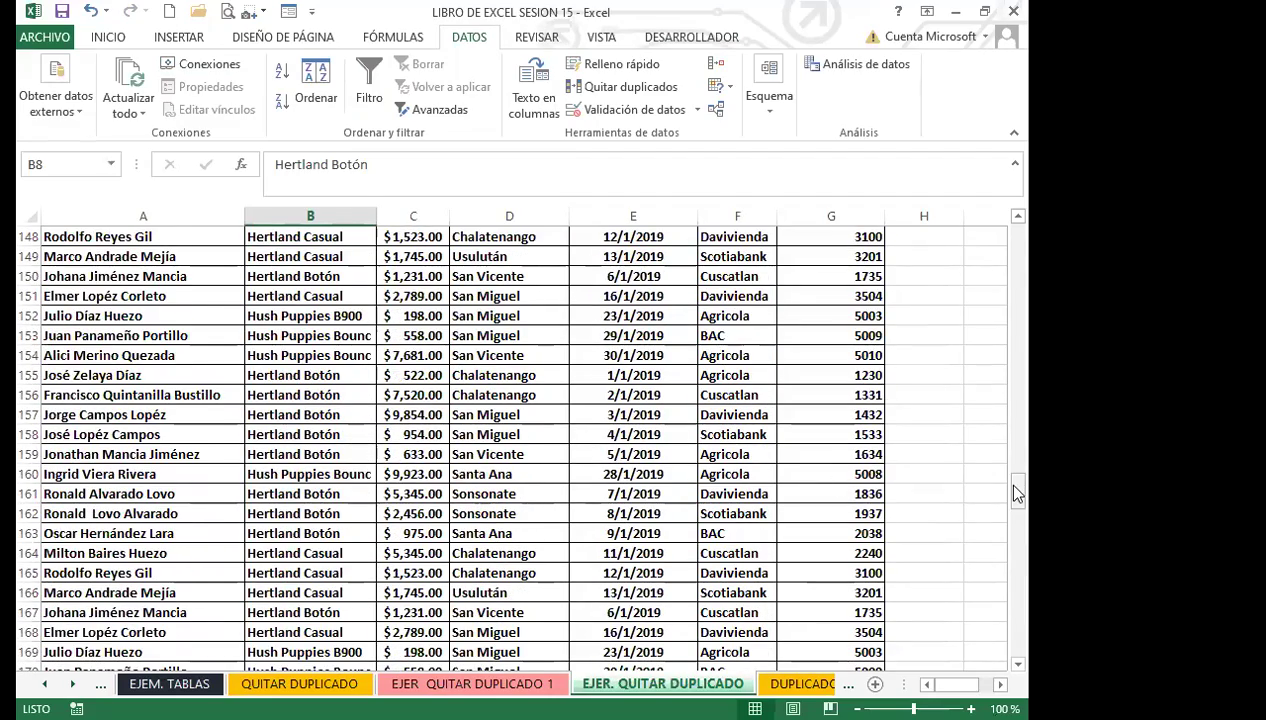
{"action": "left_click_drag", "start_coordinate": [1016, 494], "coordinate": [1014, 231]}
{"action": "left_click", "coordinate": [262, 256]}
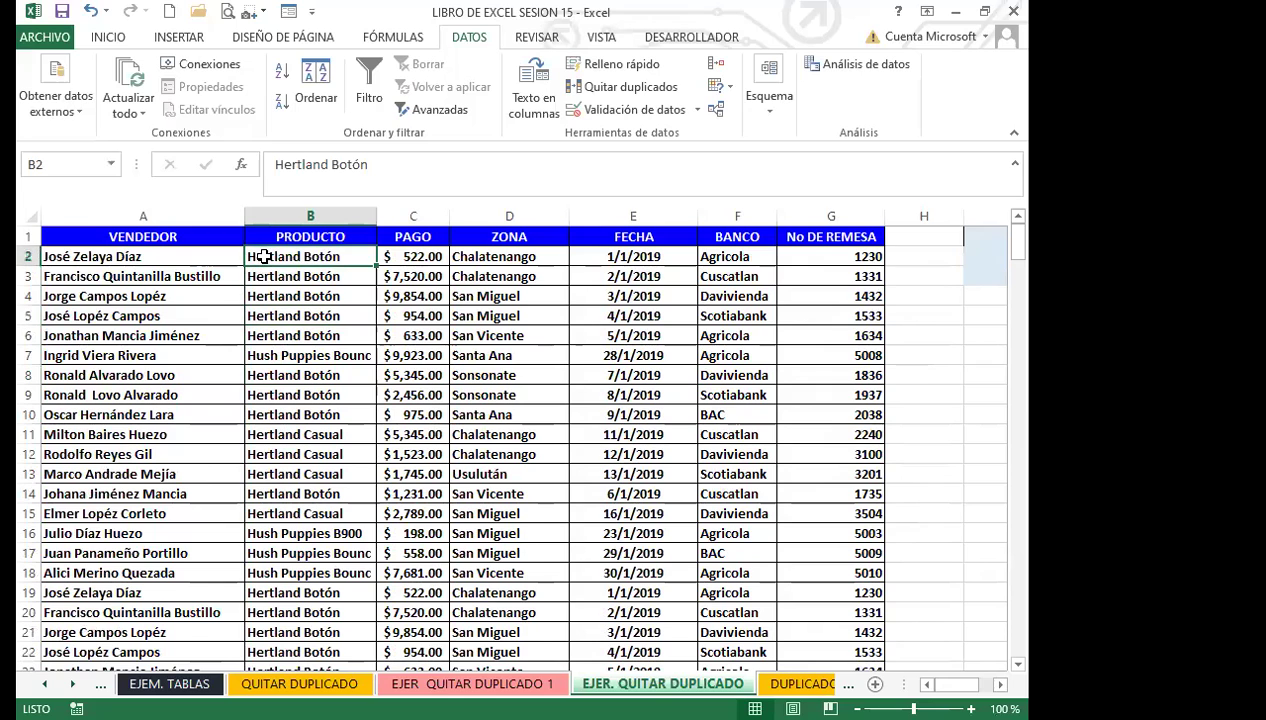
{"action": "left_click", "coordinate": [325, 241]}
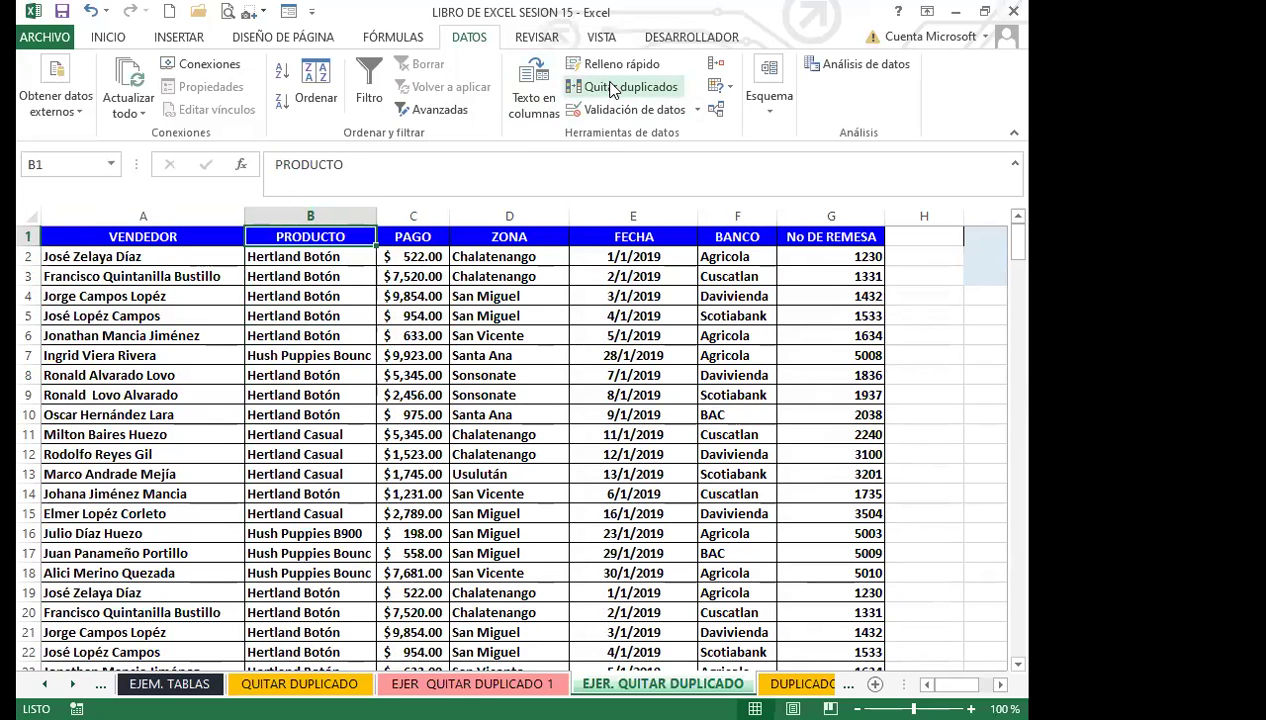
Step: In Quitar duplicados, uncheck PRODUCTO, PAGO, ZONA and FECHA so only VENDEDOR is compared
{"action": "left_click", "coordinate": [614, 88]}
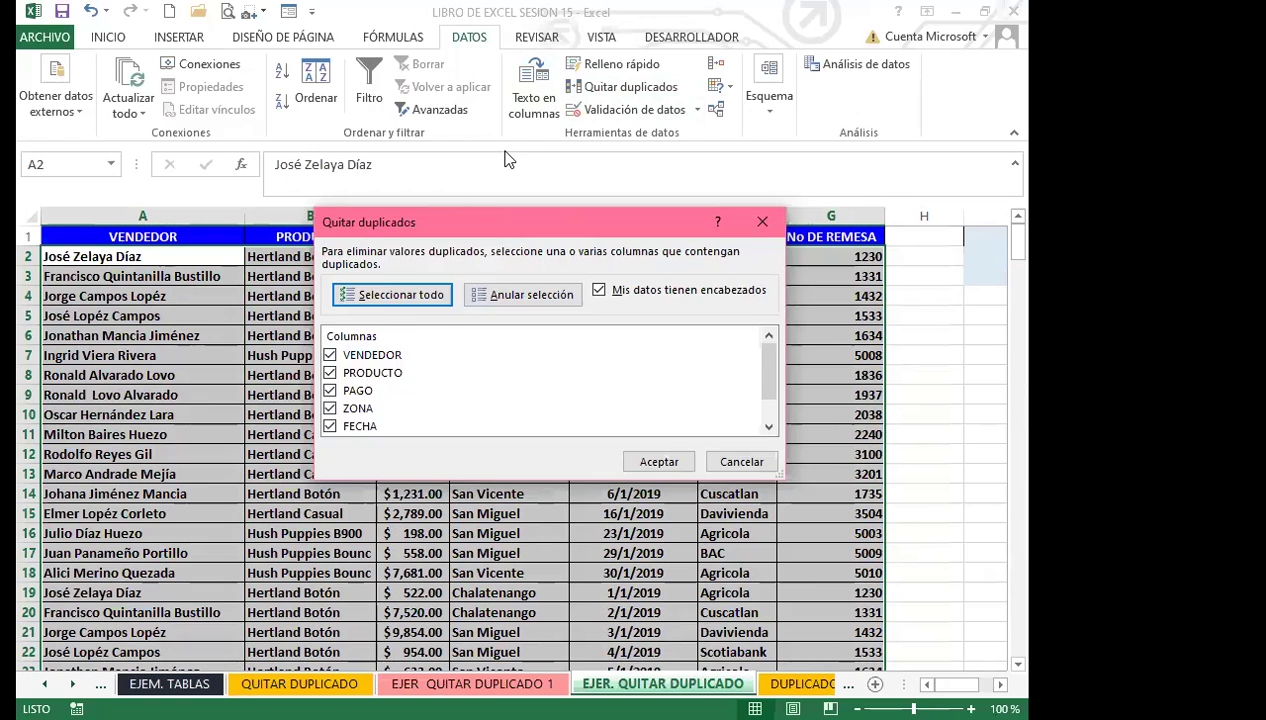
{"action": "left_click_drag", "start_coordinate": [500, 222], "coordinate": [506, 151]}
{"action": "left_click_drag", "start_coordinate": [783, 312], "coordinate": [777, 359]}
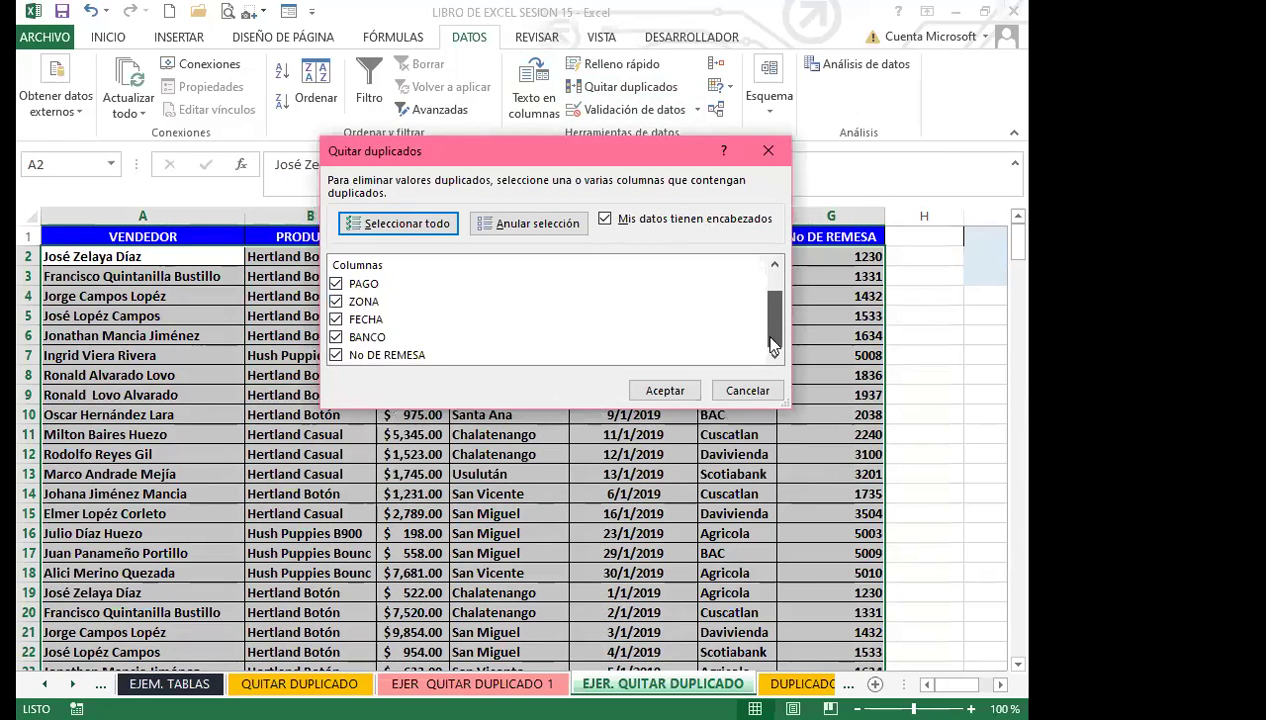
{"action": "scroll", "coordinate": [593, 302], "scroll_direction": "up", "scroll_amount": 2}
{"action": "left_click", "coordinate": [336, 301]}
{"action": "left_click", "coordinate": [336, 319]}
{"action": "left_click", "coordinate": [336, 337]}
{"action": "left_click", "coordinate": [336, 355]}
{"action": "scroll", "coordinate": [338, 358], "scroll_direction": "down", "scroll_amount": 2}
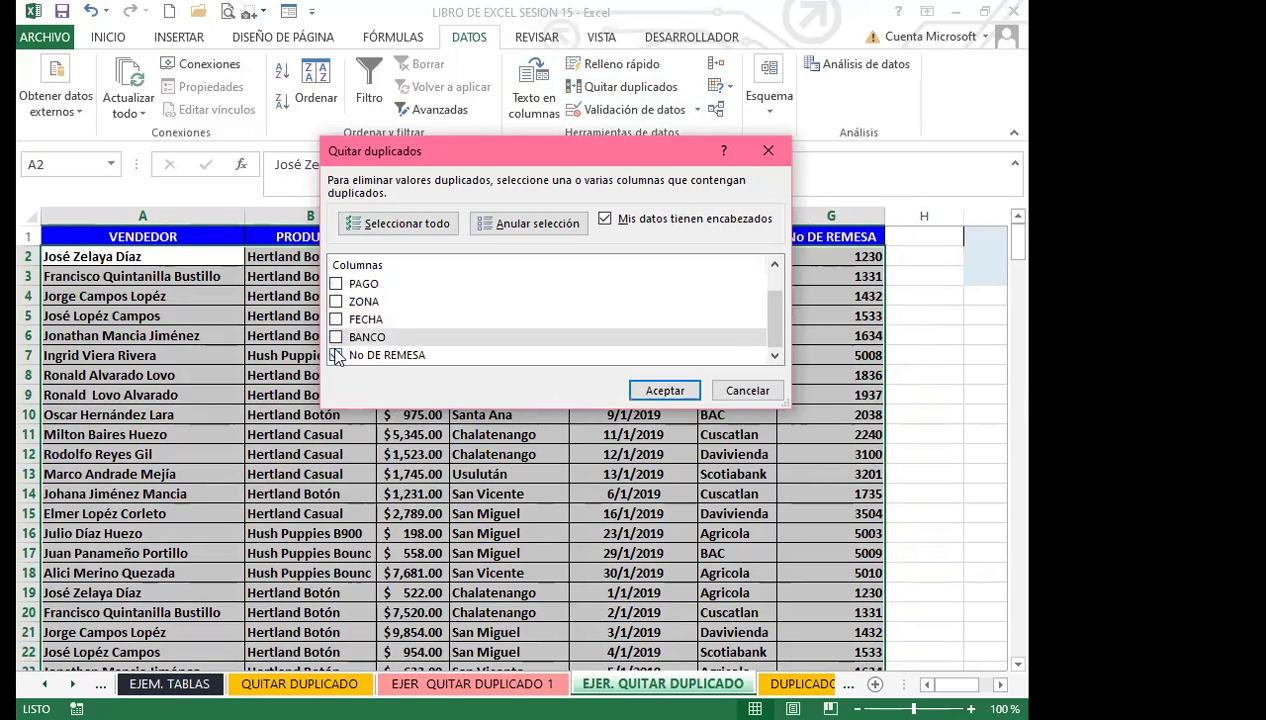
{"action": "scroll", "coordinate": [412, 355], "scroll_direction": "up", "scroll_amount": 2}
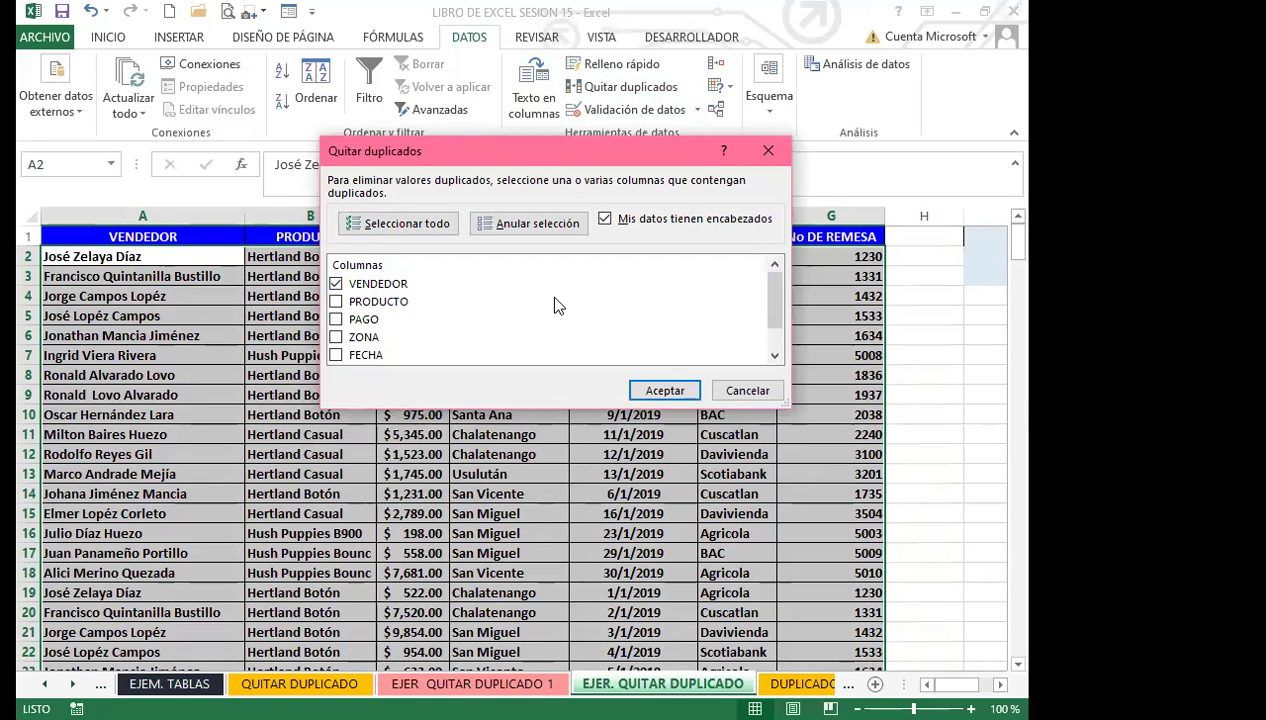
Step: Keep 'Mis datos tienen encabezados' checked and apply, removing 238 duplicates to leave 17 rows
{"action": "left_click", "coordinate": [604, 219]}
{"action": "left_click", "coordinate": [604, 219]}
{"action": "scroll", "coordinate": [400, 318], "scroll_direction": "down", "scroll_amount": 1}
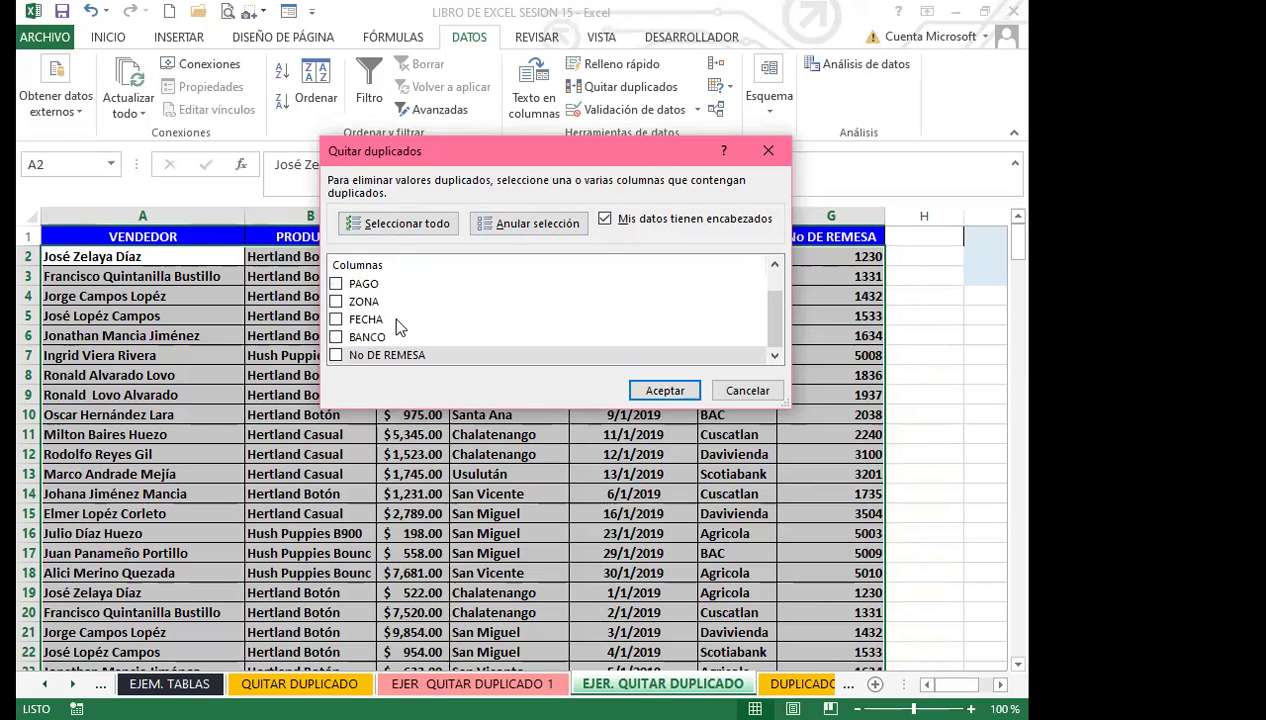
{"action": "scroll", "coordinate": [398, 337], "scroll_direction": "up", "scroll_amount": 1}
{"action": "scroll", "coordinate": [422, 330], "scroll_direction": "down", "scroll_amount": 1}
{"action": "scroll", "coordinate": [392, 322], "scroll_direction": "up", "scroll_amount": 1}
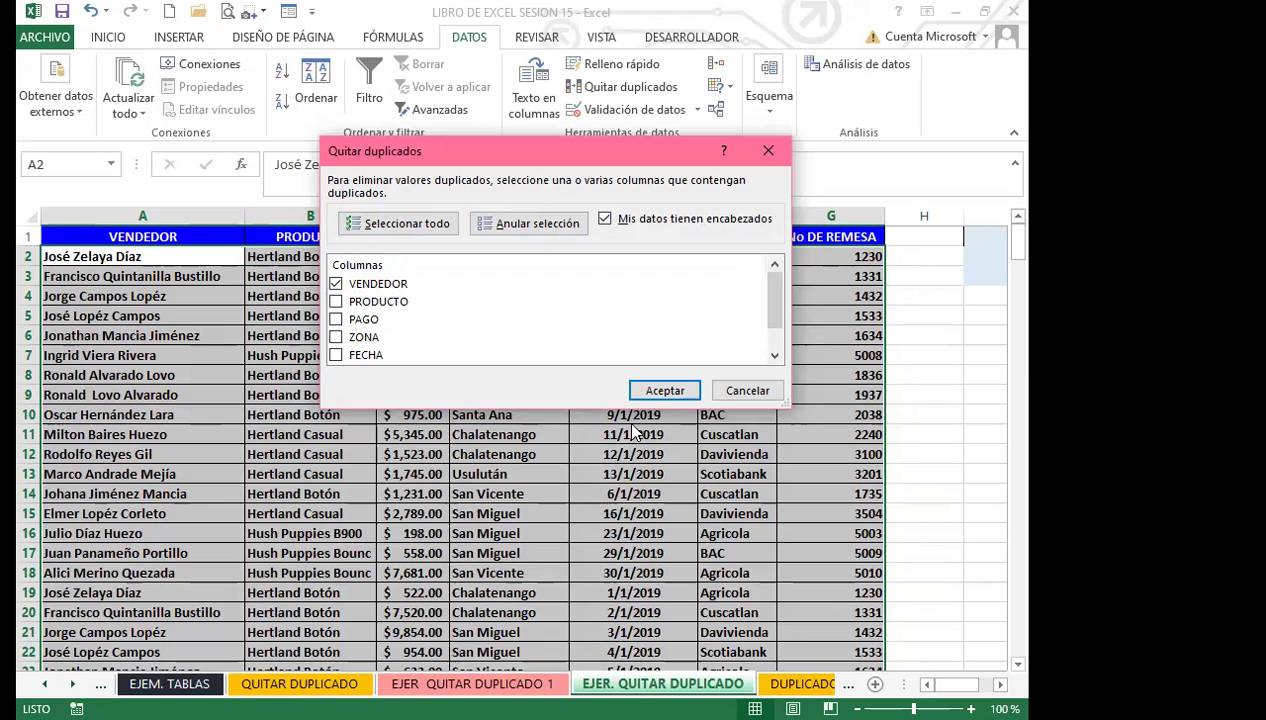
{"action": "left_click", "coordinate": [665, 391]}
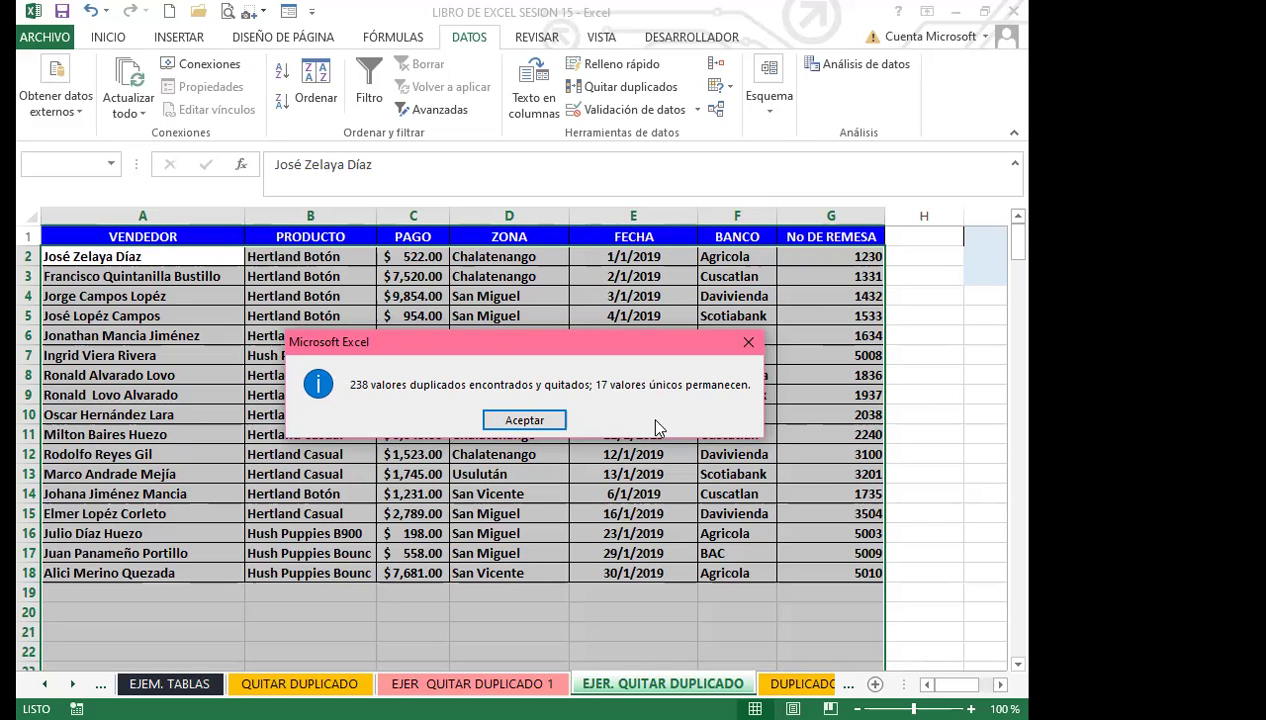
Step: Dismiss the removal summary and undo it with Ctrl+Z, restoring the repeated vendor rows
{"action": "left_click", "coordinate": [524, 420]}
{"action": "left_click", "coordinate": [310, 236]}
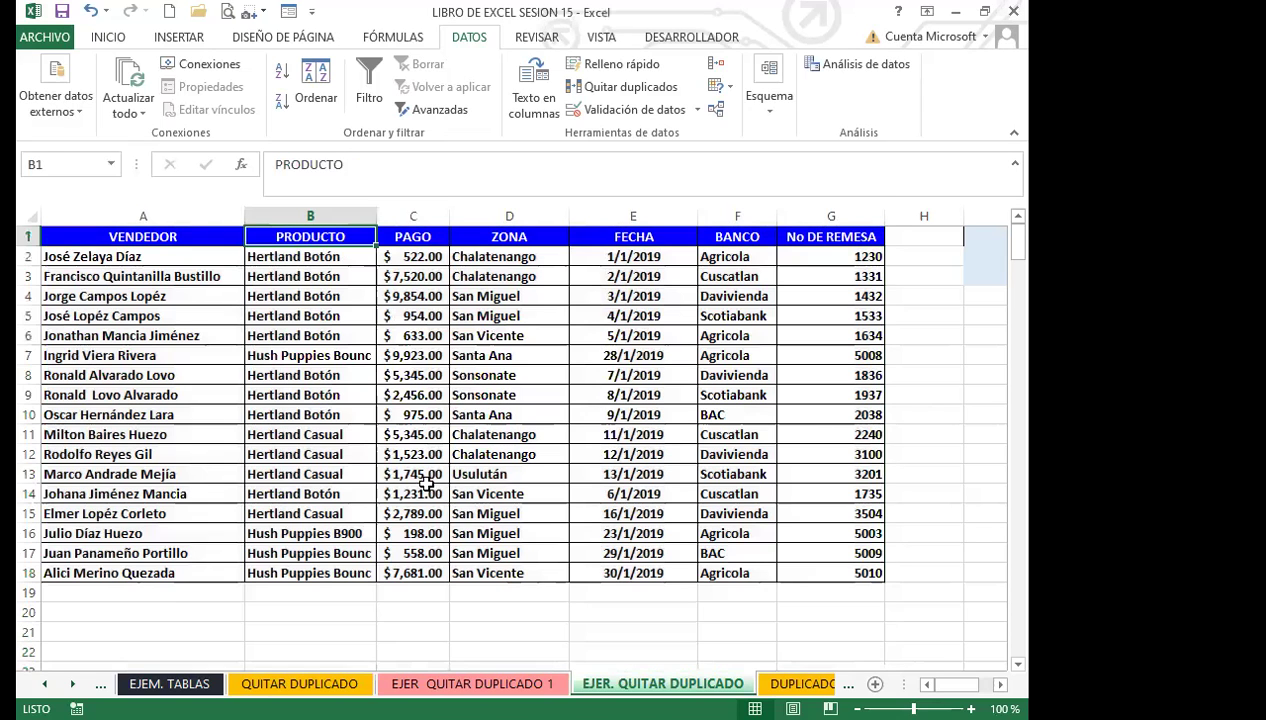
{"action": "left_click_drag", "start_coordinate": [413, 474], "coordinate": [413, 494]}
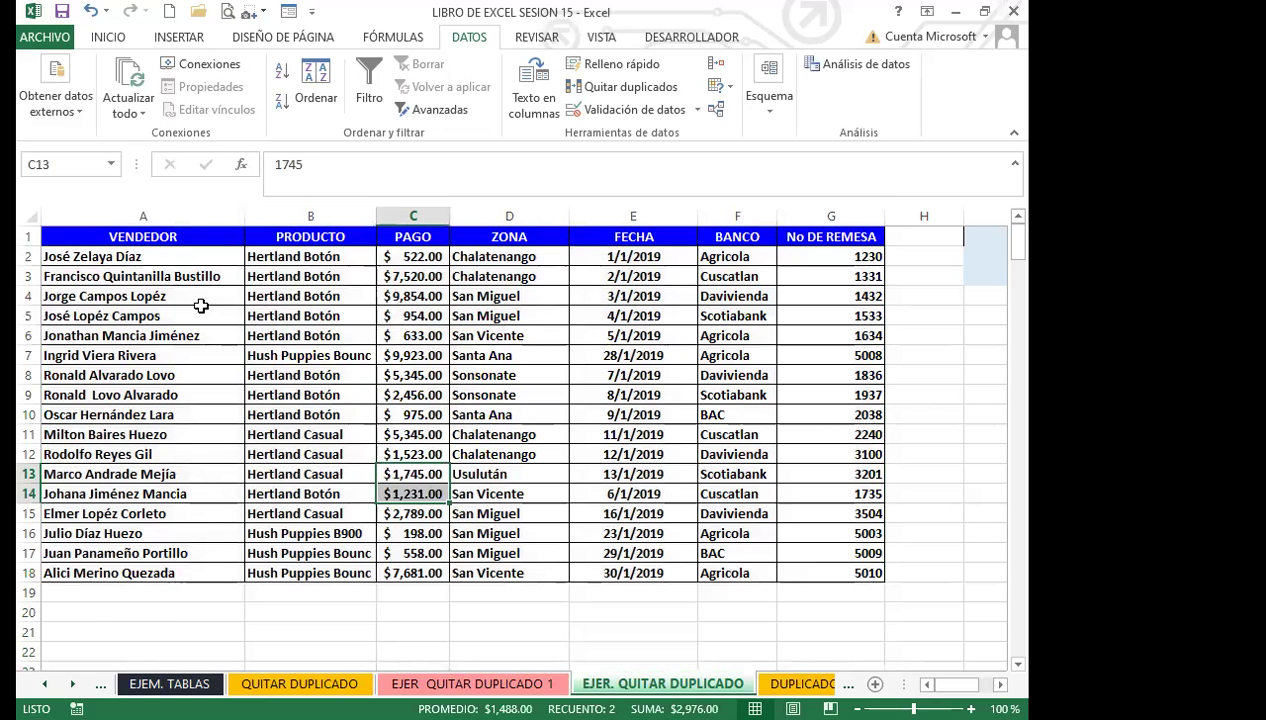
{"action": "left_click", "coordinate": [121, 490]}
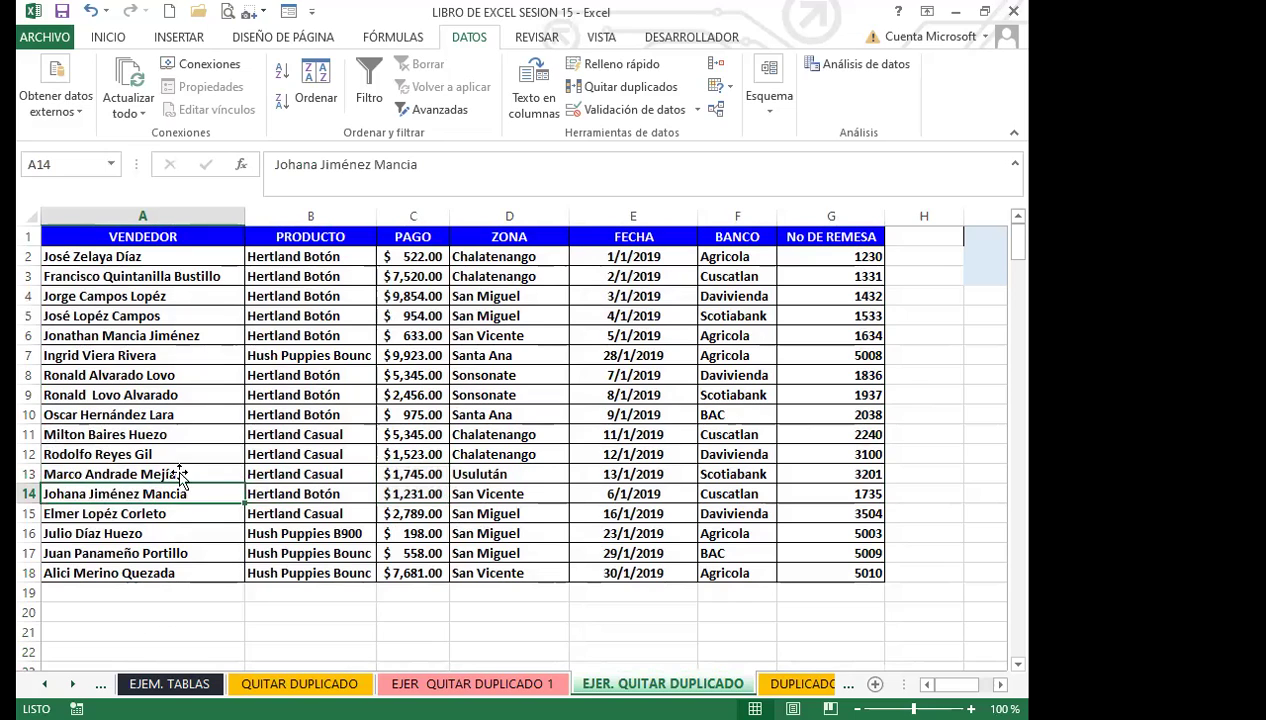
{"action": "left_click", "coordinate": [160, 440]}
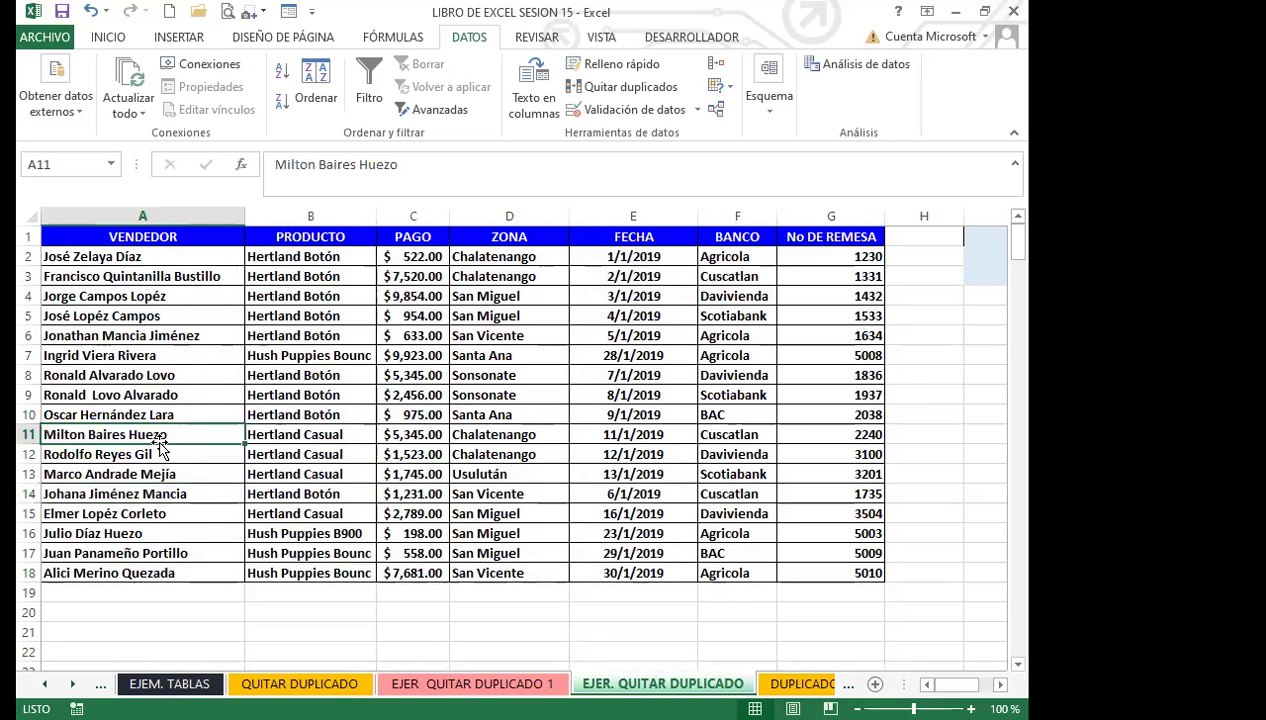
{"action": "key", "text": "ctrl+z"}
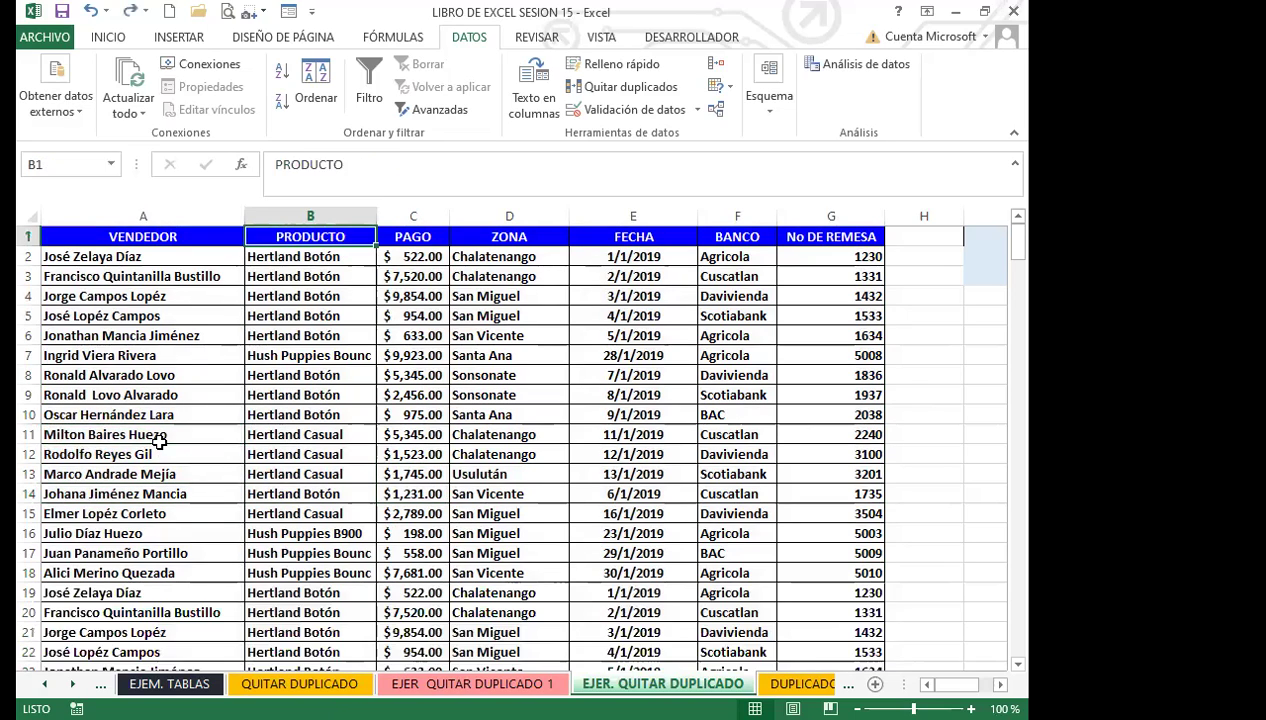
{"action": "scroll", "coordinate": [178, 525], "scroll_direction": "down", "scroll_amount": 8}
{"action": "scroll", "coordinate": [178, 525], "scroll_direction": "down", "scroll_amount": 16}
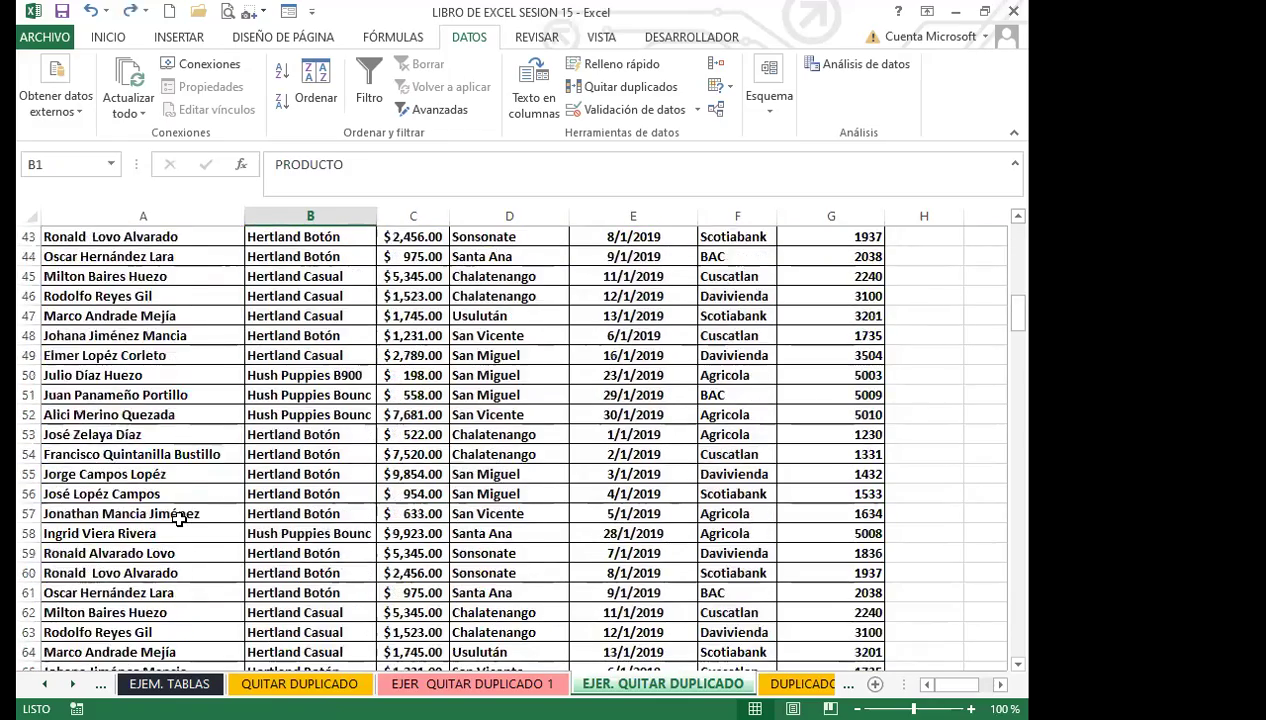
{"action": "scroll", "coordinate": [199, 392], "scroll_direction": "up", "scroll_amount": 20}
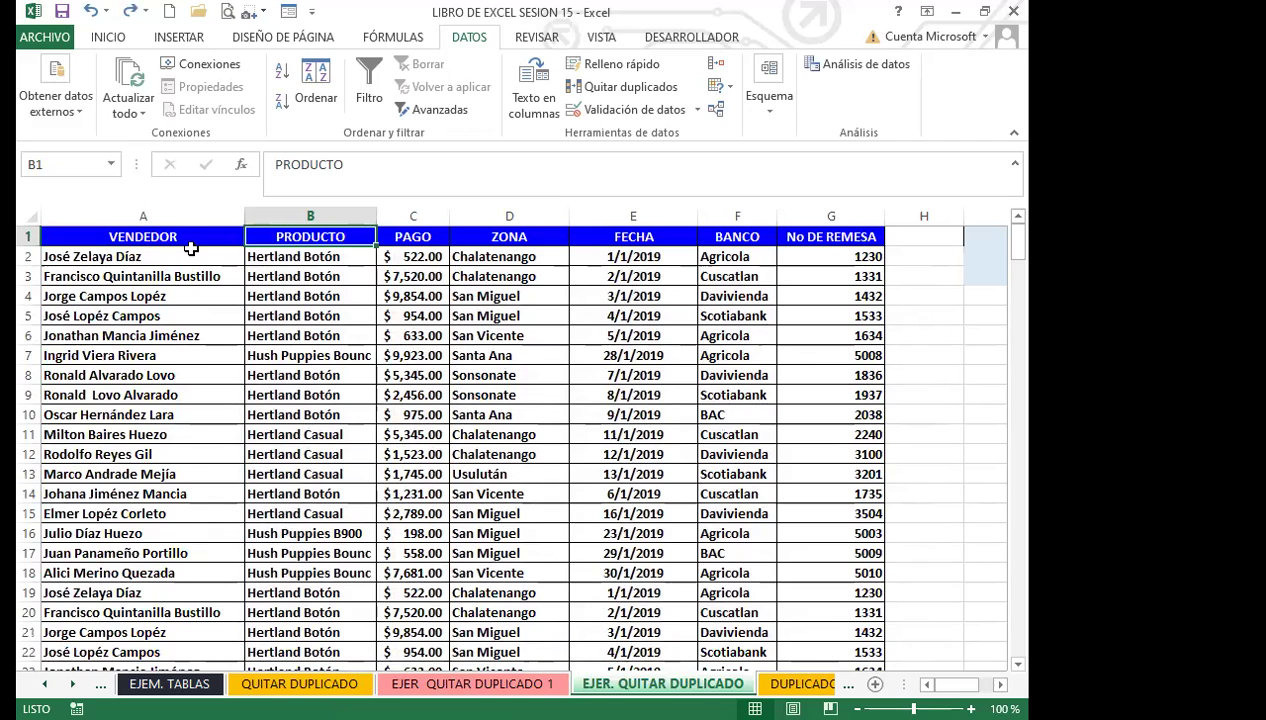
{"action": "left_click", "coordinate": [190, 256]}
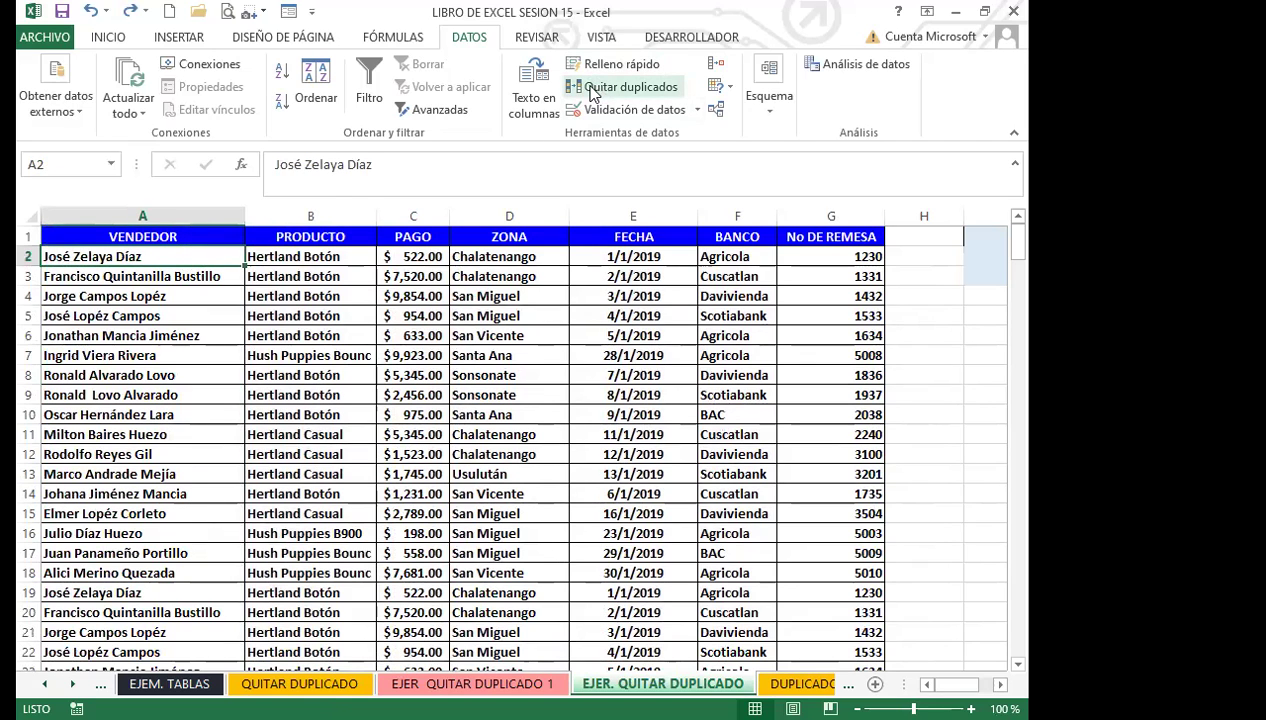
Step: Reapply Quitar duplicados with all columns and headers checked, removing 238 rows and keeping 17
{"action": "left_click", "coordinate": [600, 89]}
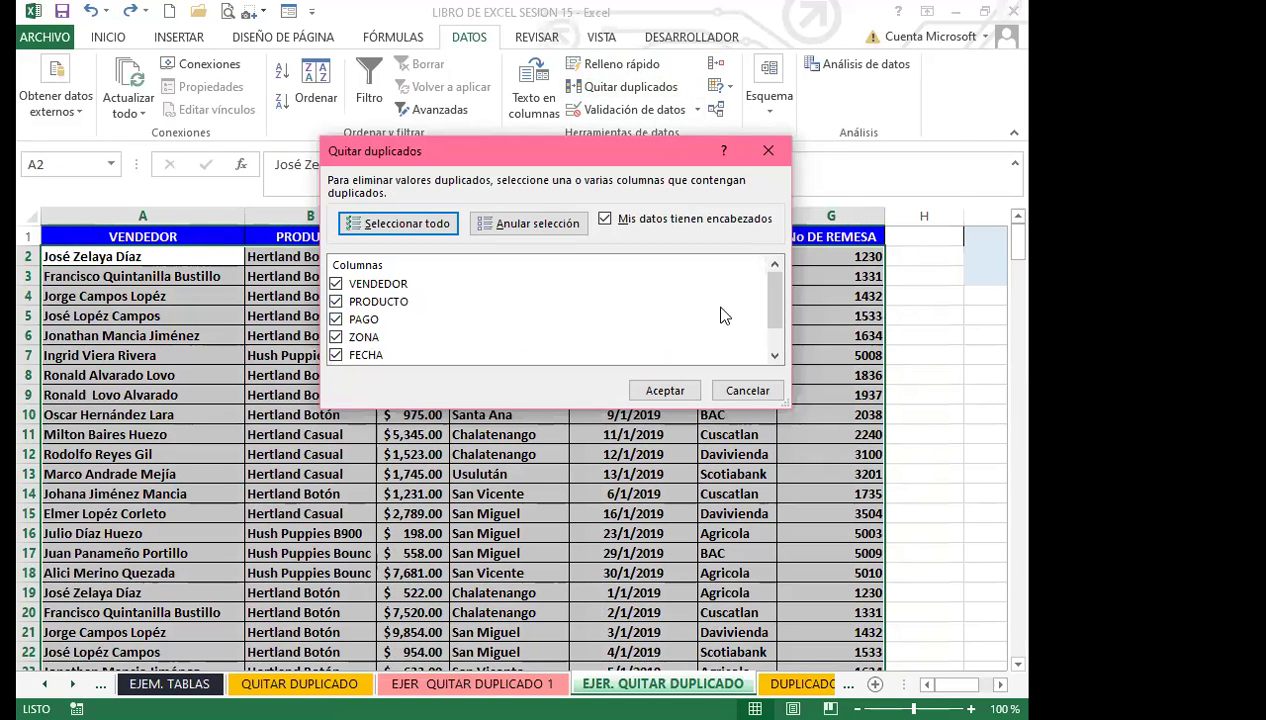
{"action": "mouse_move", "coordinate": [774, 305]}
{"action": "left_mouse_down"}
{"action": "mouse_move", "coordinate": [770, 378]}
{"action": "mouse_move", "coordinate": [773, 290]}
{"action": "left_mouse_up"}
{"action": "left_click", "coordinate": [425, 303]}
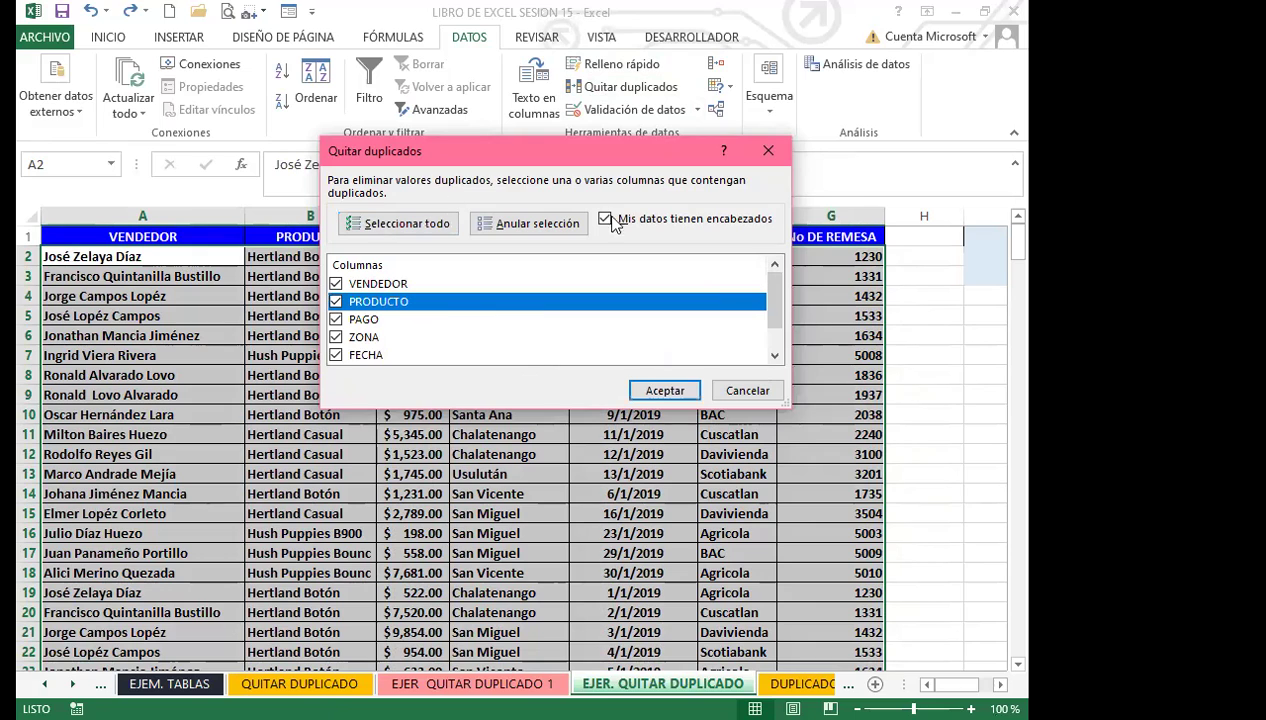
{"action": "left_click", "coordinate": [660, 391]}
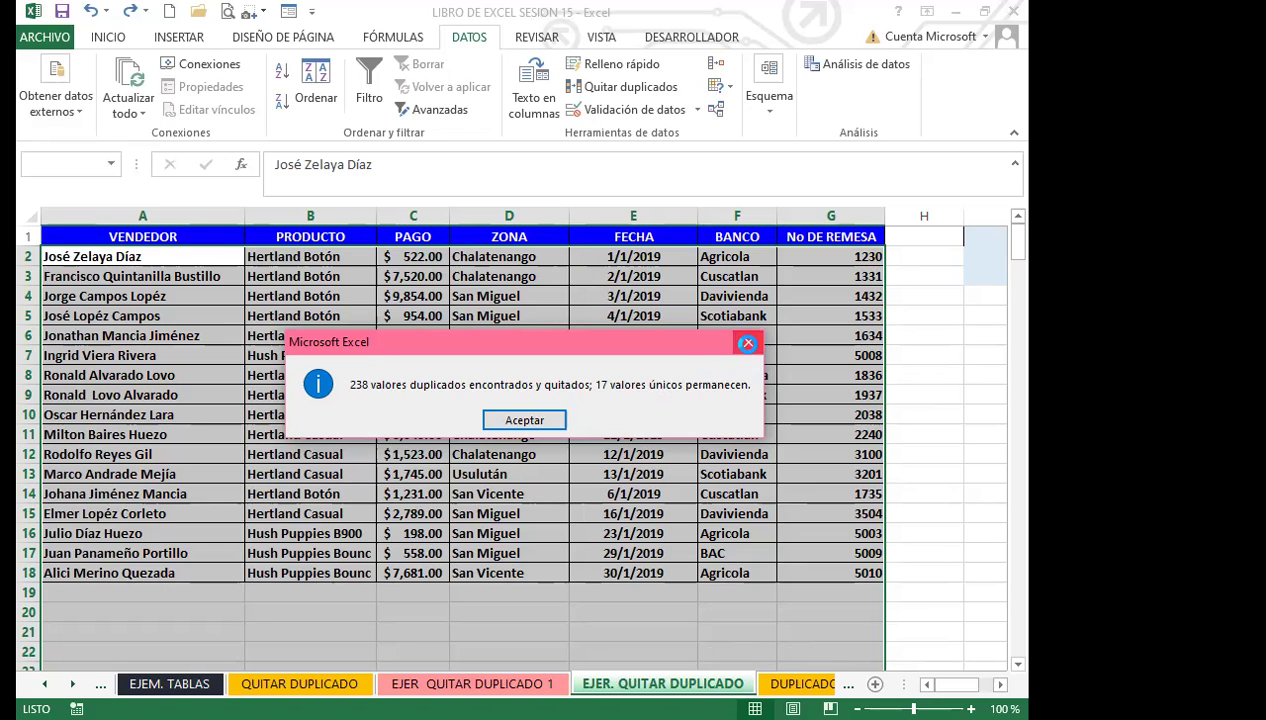
{"action": "left_click", "coordinate": [747, 343]}
{"action": "left_click", "coordinate": [590, 473]}
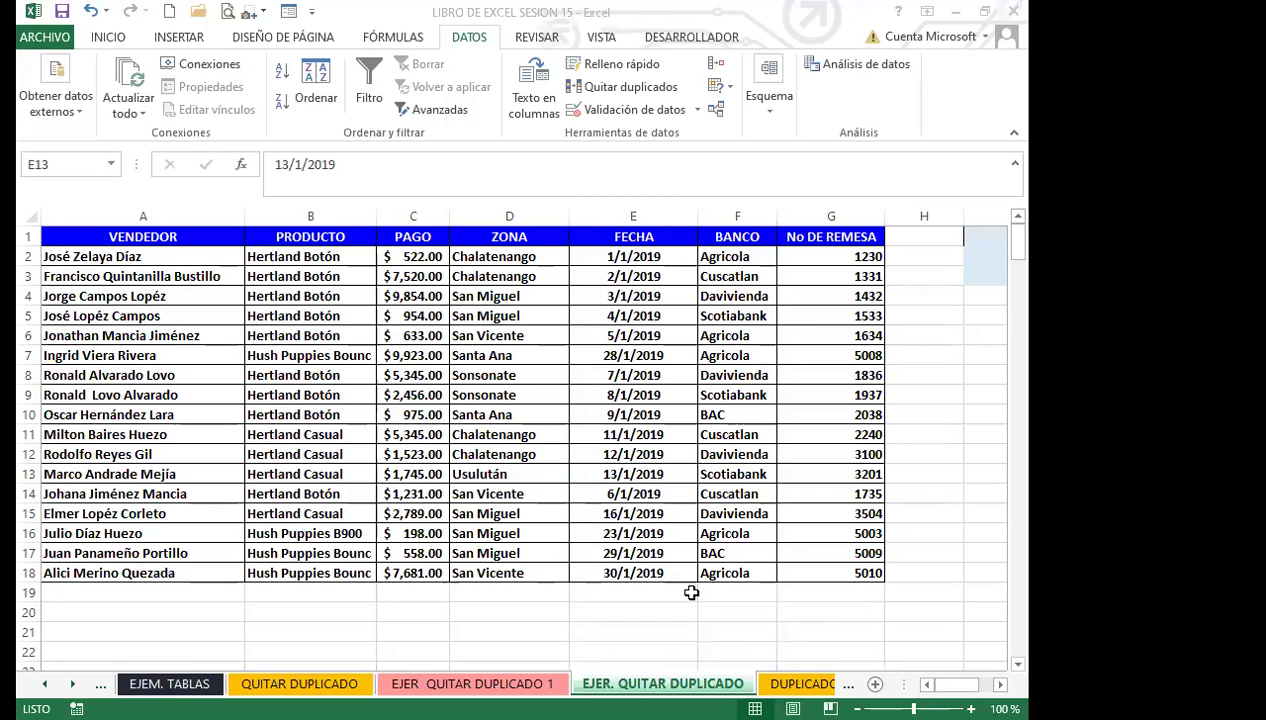
Step: Switch to the DUPLICADO EJ 3 sheet
{"action": "key", "text": "ctrl+Page_Down"}
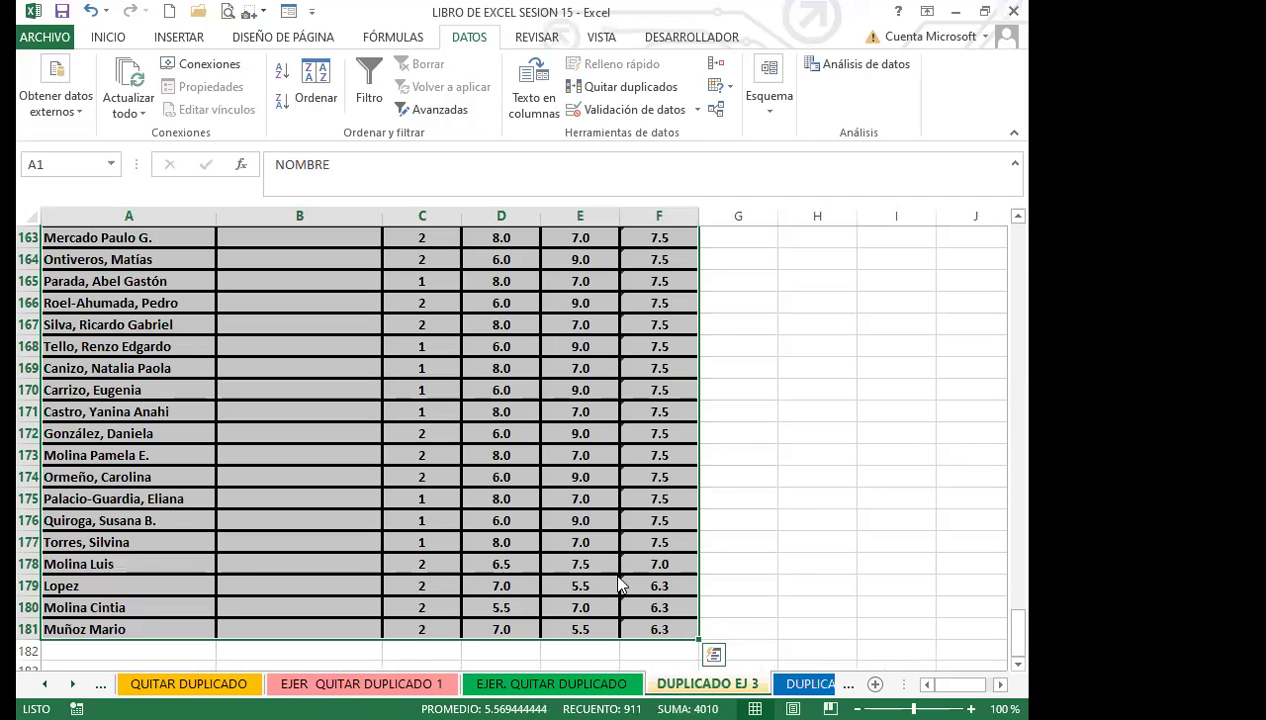
Step: Select the grades table on DUPLICADO EJ 3 from the NOMBRE header through column F, row 181
{"action": "left_click", "coordinate": [230, 477]}
{"action": "scroll", "coordinate": [260, 391], "scroll_direction": "up", "scroll_amount": 20}
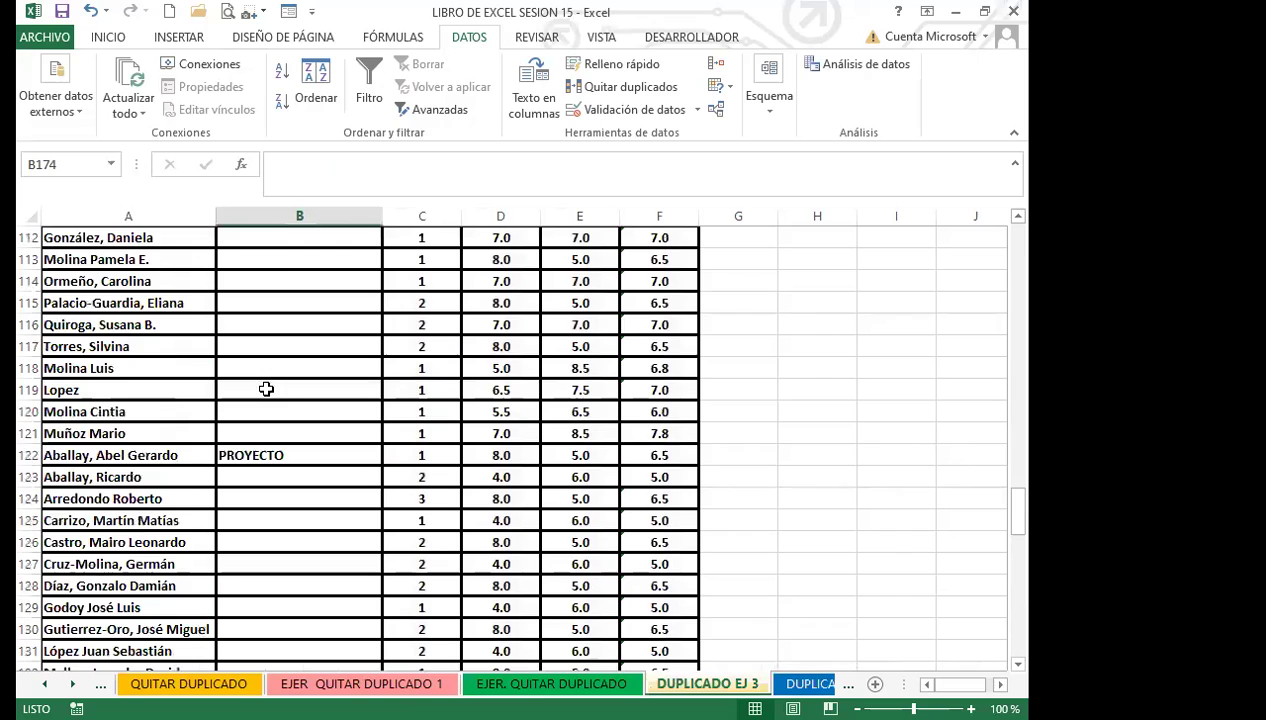
{"action": "scroll", "coordinate": [280, 391], "scroll_direction": "up", "scroll_amount": 20}
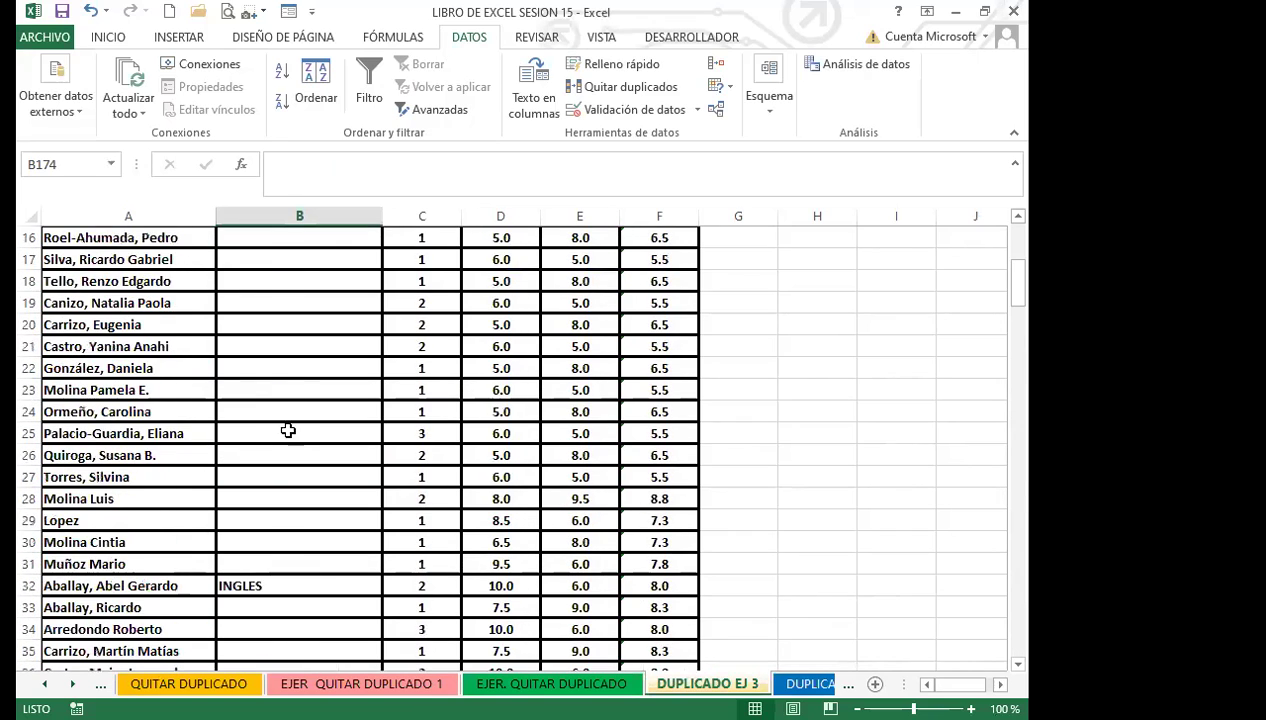
{"action": "left_click", "coordinate": [315, 311]}
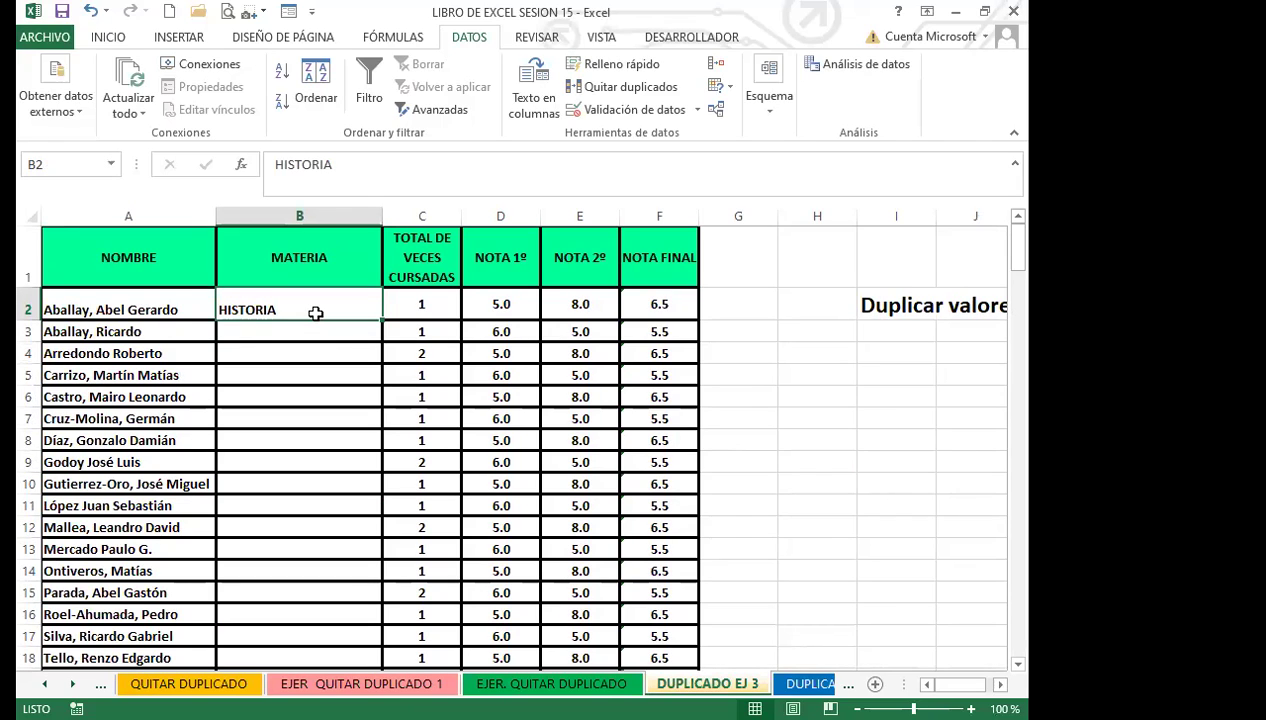
{"action": "left_click_drag", "start_coordinate": [150, 258], "coordinate": [621, 588]}
{"action": "scroll", "coordinate": [350, 330], "scroll_direction": "up", "scroll_amount": 20}
{"action": "scroll", "coordinate": [331, 310], "scroll_direction": "up", "scroll_amount": 20}
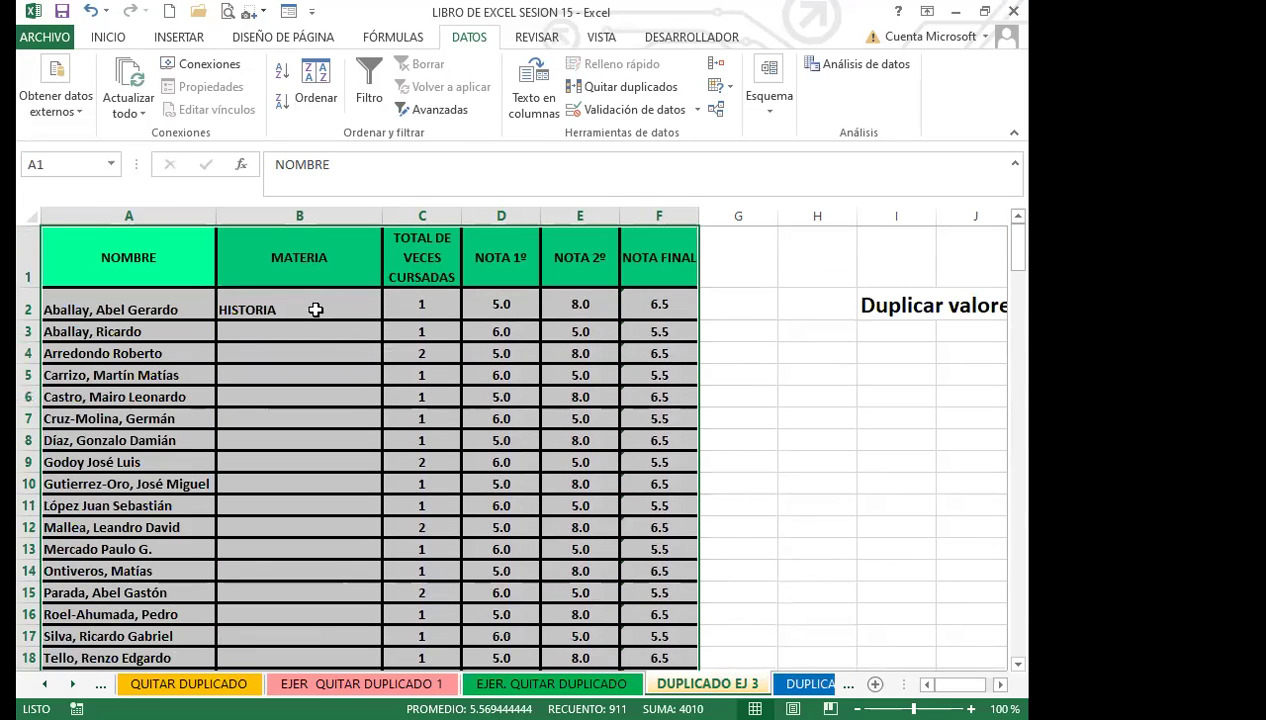
{"action": "left_click", "coordinate": [108, 37]}
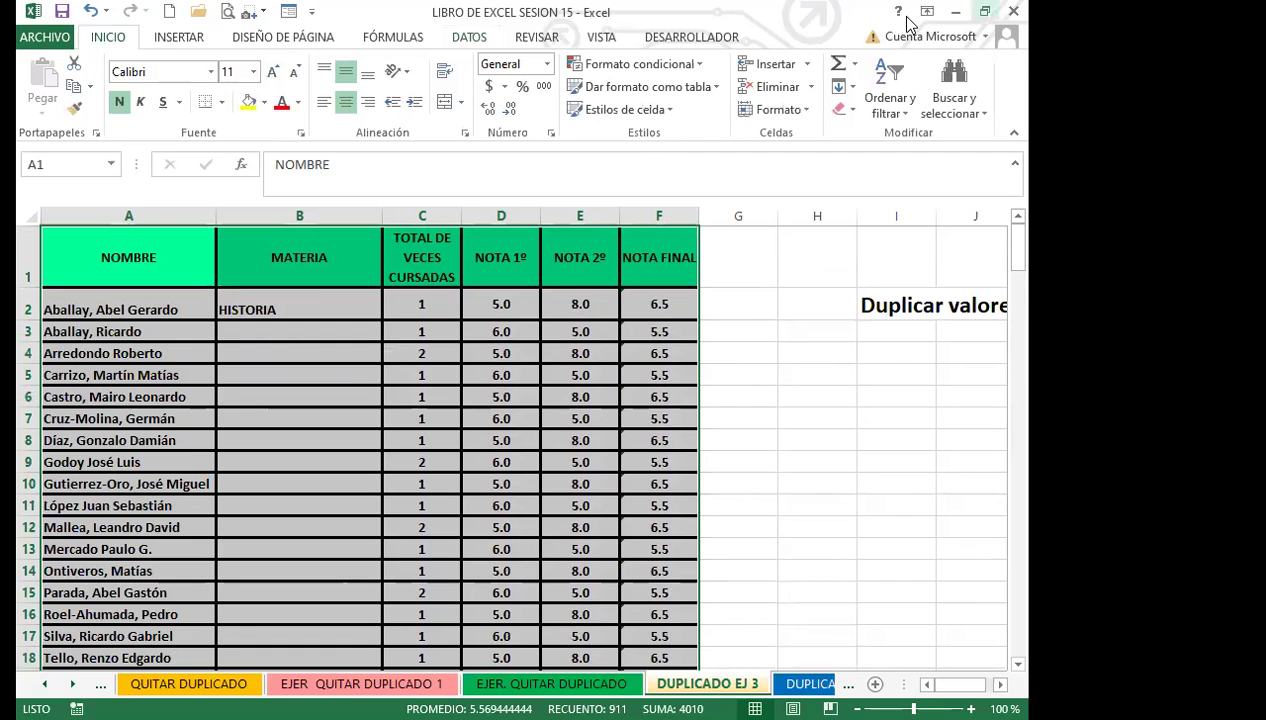
Step: Select only the blank cells in the table with Ir a Especial > Celdas en blanco
{"action": "left_click", "coordinate": [975, 108]}
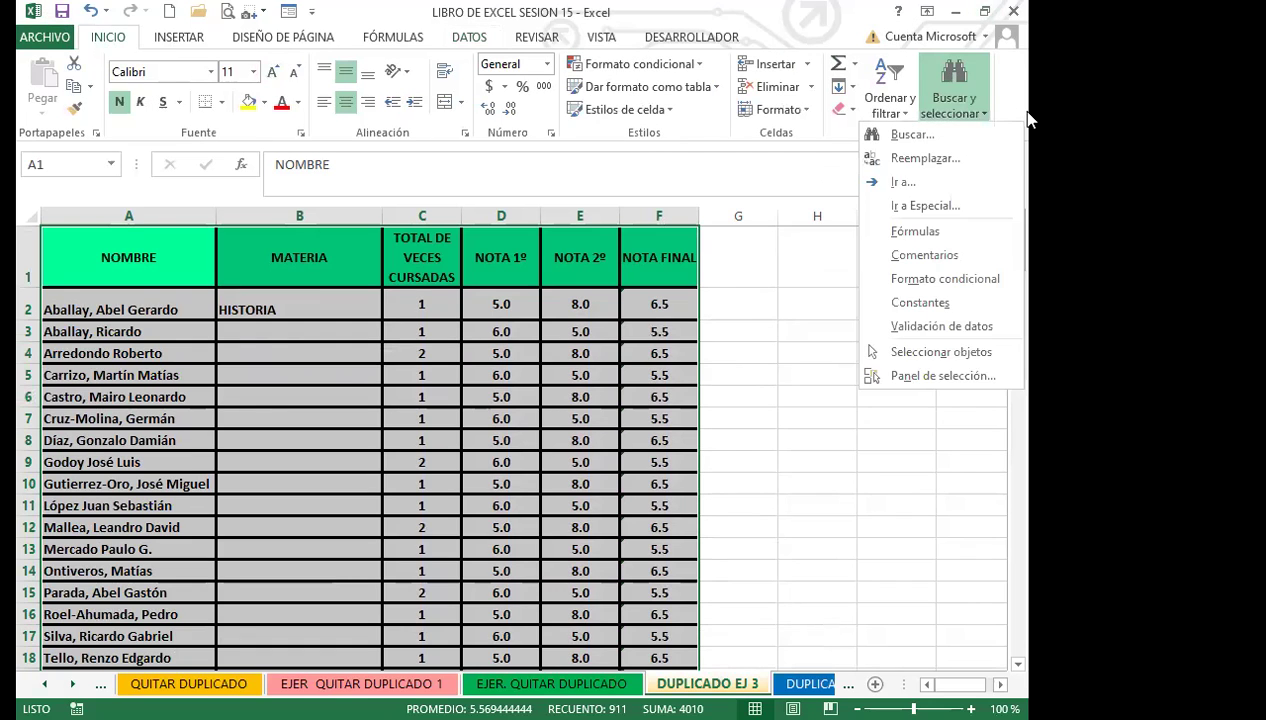
{"action": "left_click", "coordinate": [984, 112]}
{"action": "left_click", "coordinate": [984, 112]}
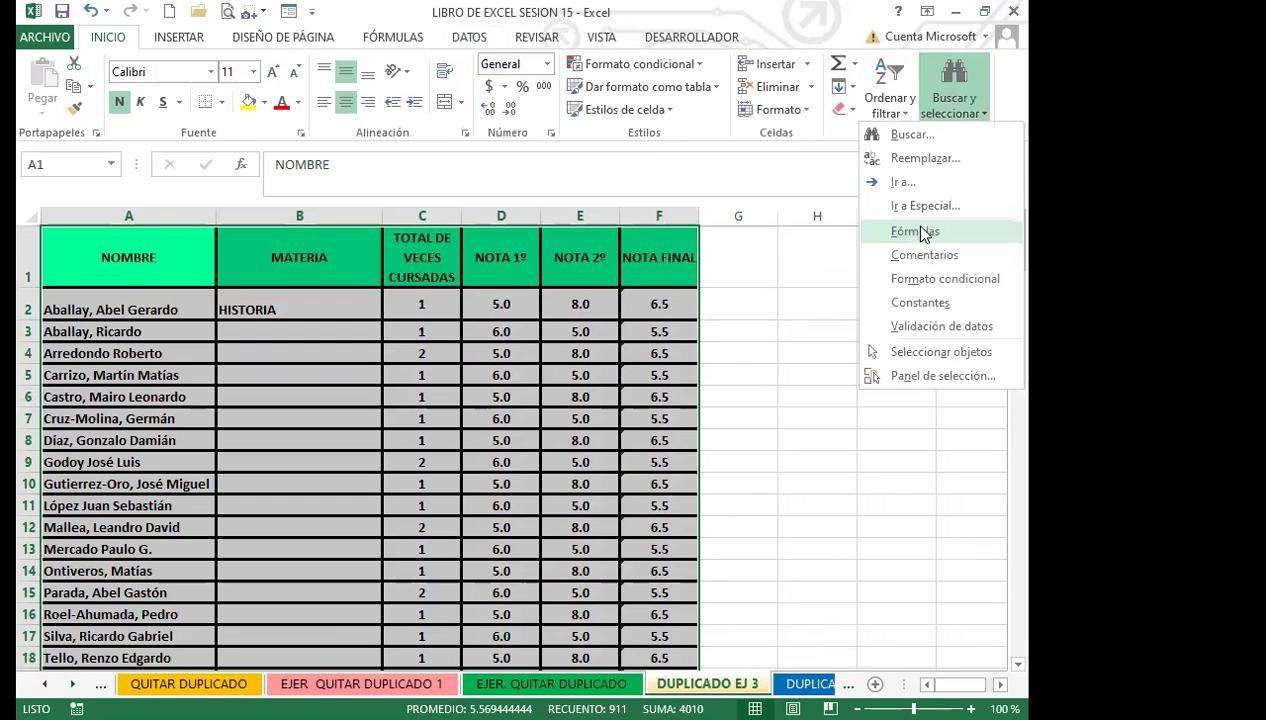
{"action": "left_click", "coordinate": [921, 207]}
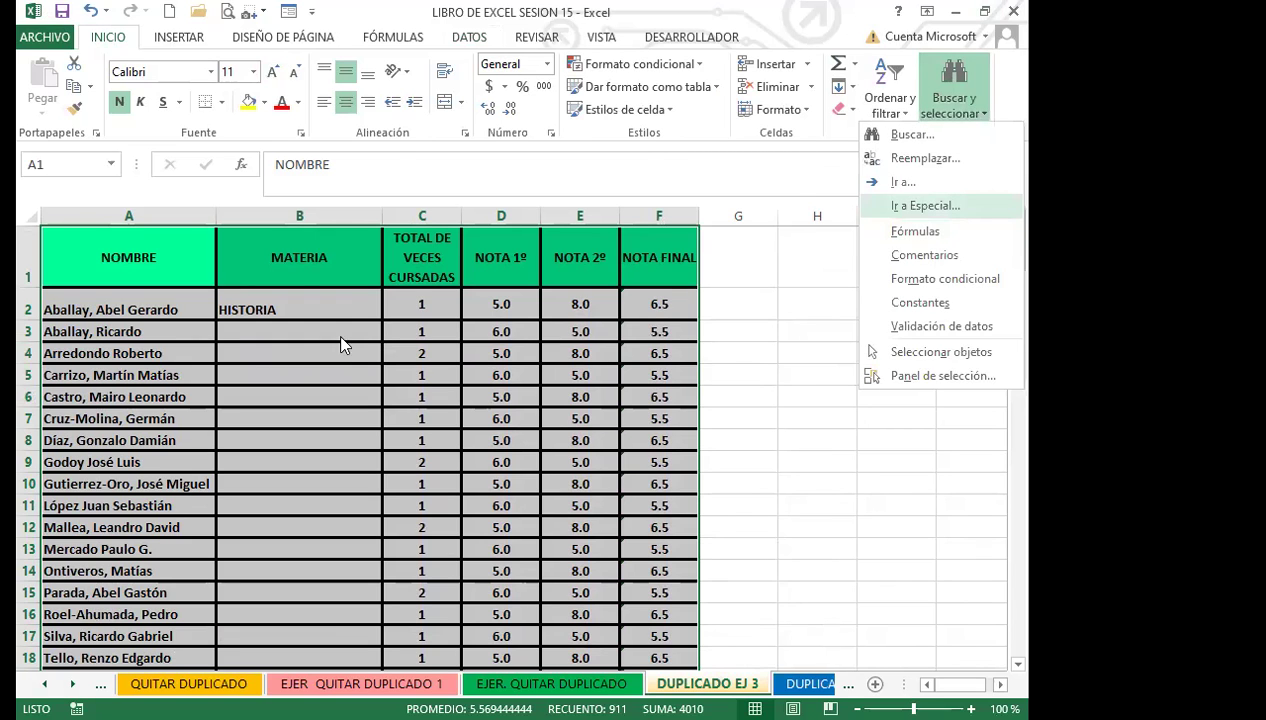
{"action": "left_click", "coordinate": [347, 294]}
{"action": "left_click", "coordinate": [659, 407]}
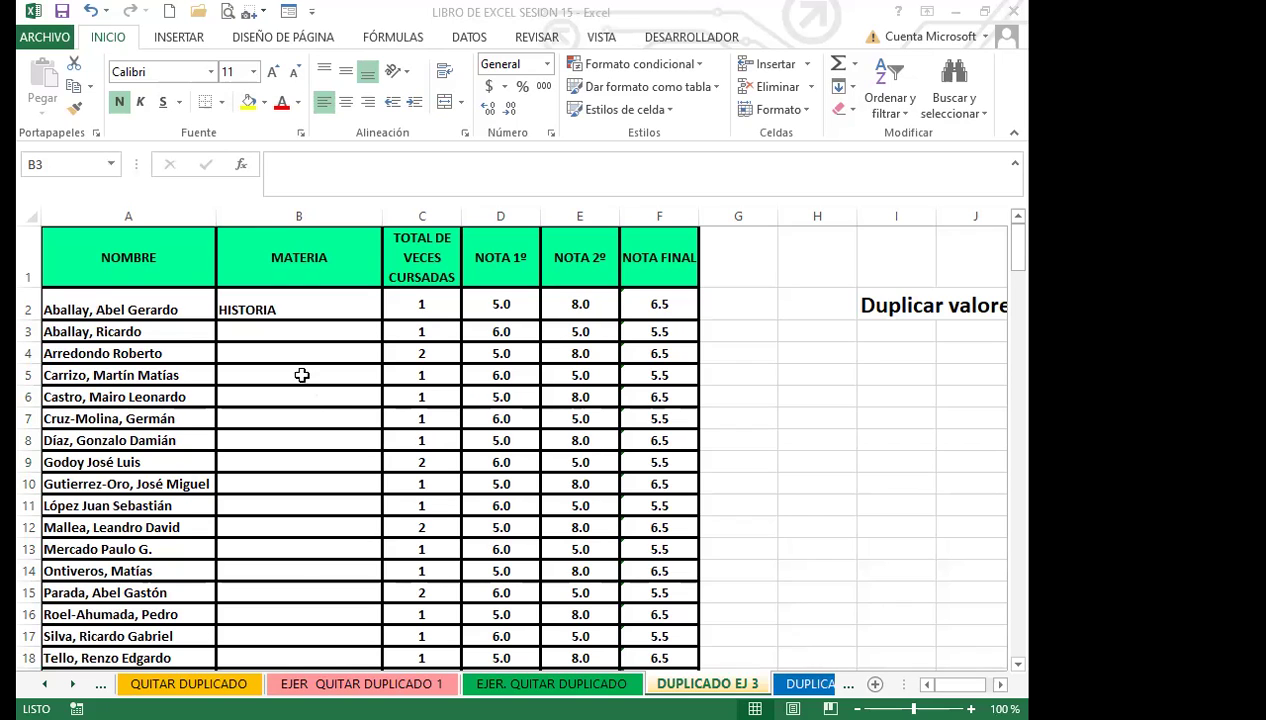
Step: Scroll the MATERIA column to confirm HISTORIA, INGLES and MATEMATICAS stay unselected
{"action": "scroll", "coordinate": [300, 400], "scroll_direction": "down", "scroll_amount": 7}
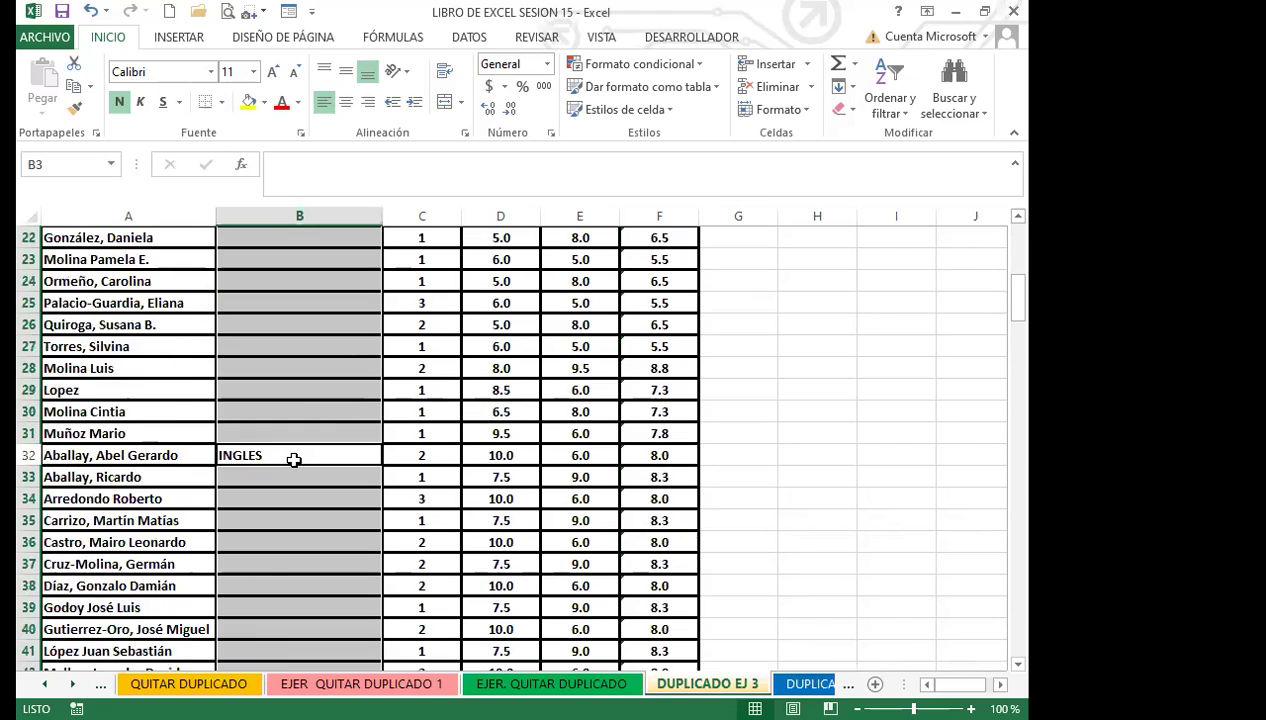
{"action": "scroll", "coordinate": [296, 459], "scroll_direction": "down", "scroll_amount": 12}
{"action": "scroll", "coordinate": [293, 457], "scroll_direction": "down", "scroll_amount": 14}
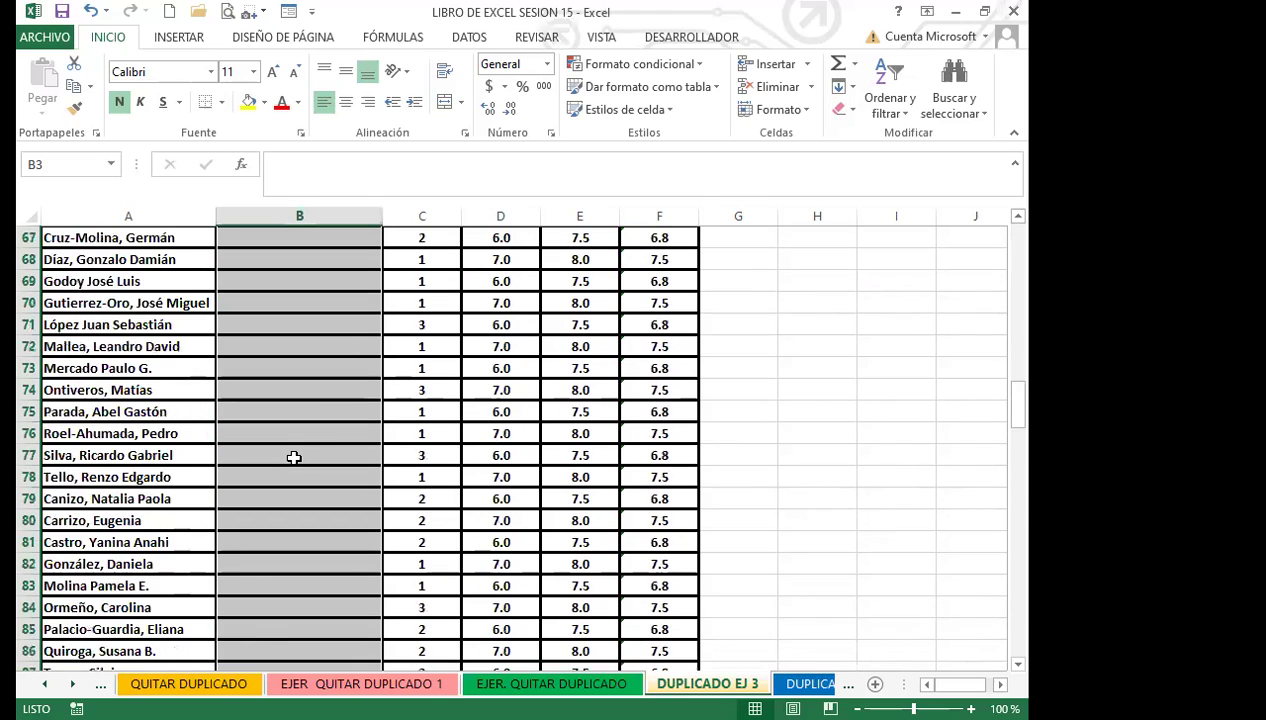
{"action": "scroll", "coordinate": [293, 457], "scroll_direction": "down", "scroll_amount": 15}
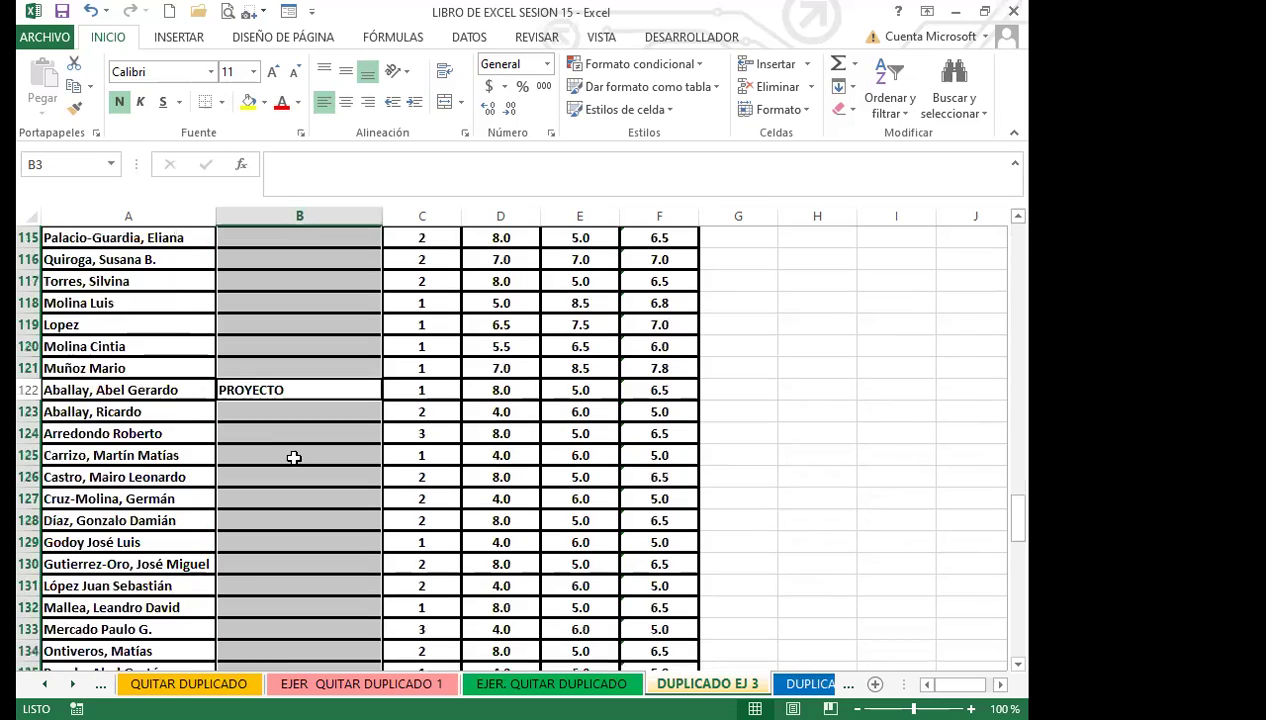
{"action": "scroll", "coordinate": [294, 457], "scroll_direction": "down", "scroll_amount": 10}
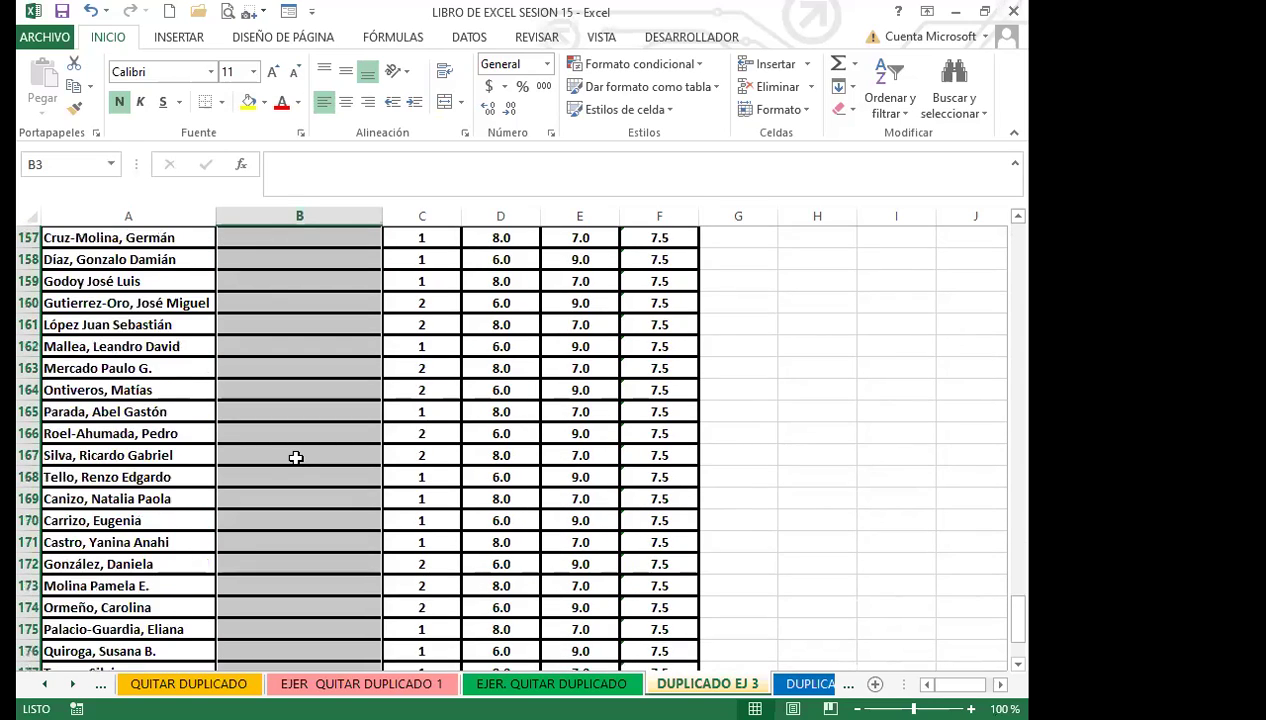
{"action": "scroll", "coordinate": [296, 452], "scroll_direction": "up", "scroll_amount": 9}
{"action": "scroll", "coordinate": [300, 440], "scroll_direction": "up", "scroll_amount": 20}
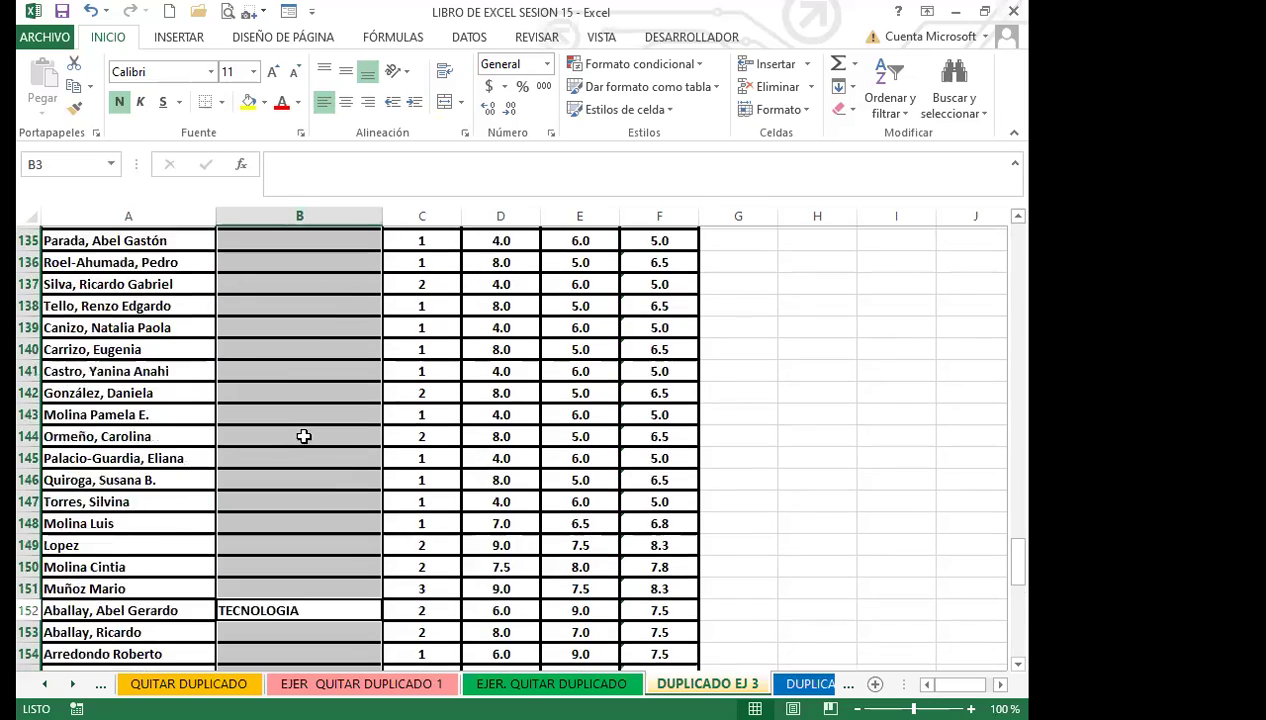
{"action": "scroll", "coordinate": [292, 398], "scroll_direction": "up", "scroll_amount": 20}
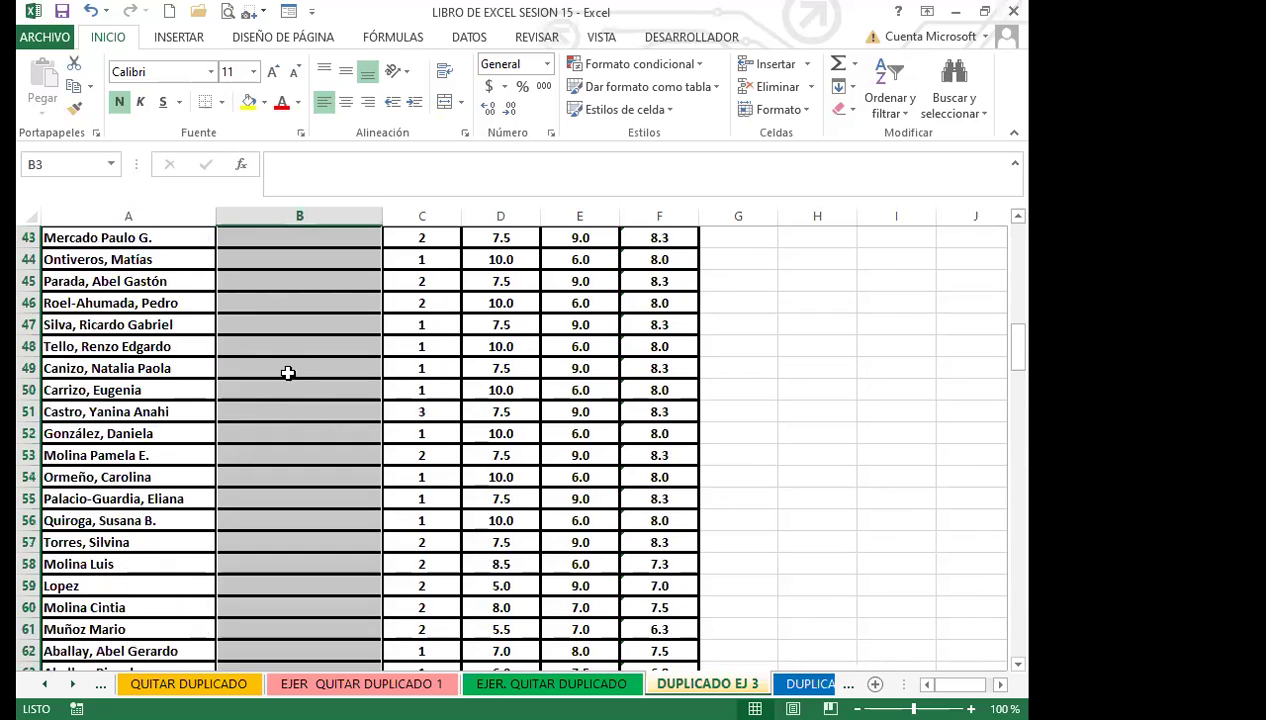
{"action": "scroll", "coordinate": [299, 404], "scroll_direction": "up", "scroll_amount": 3}
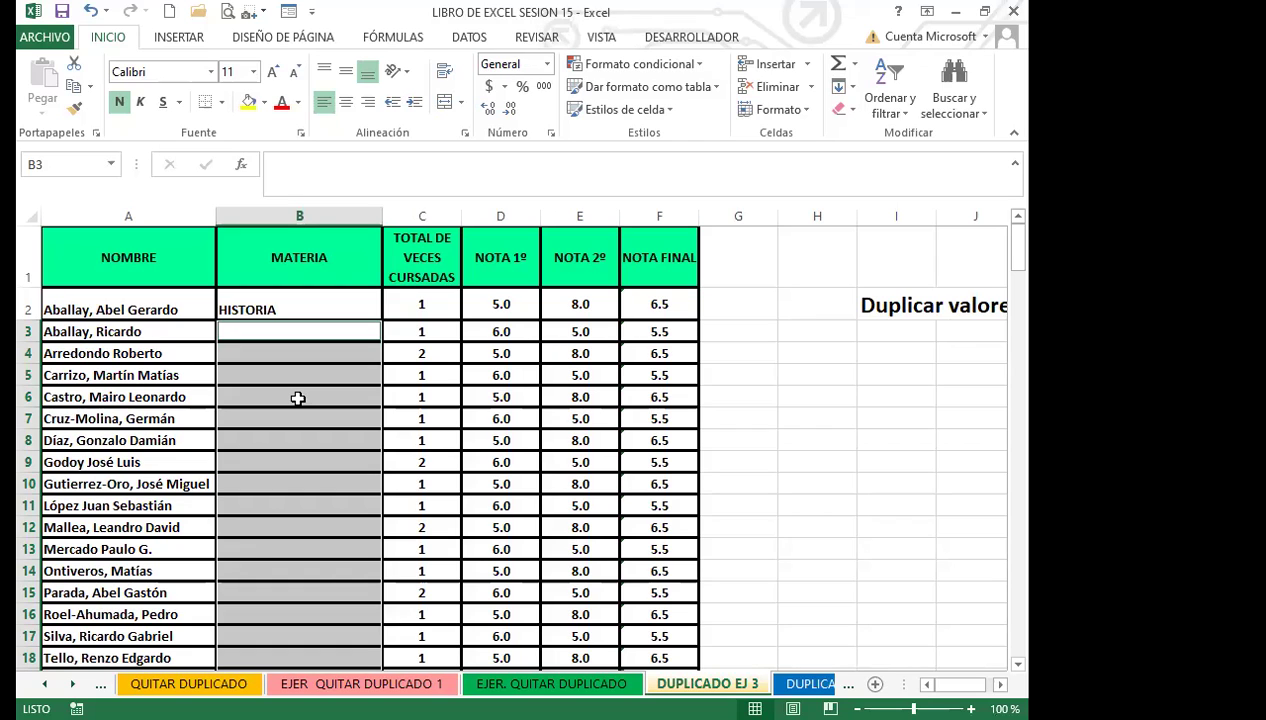
{"action": "scroll", "coordinate": [266, 446], "scroll_direction": "down", "scroll_amount": 6}
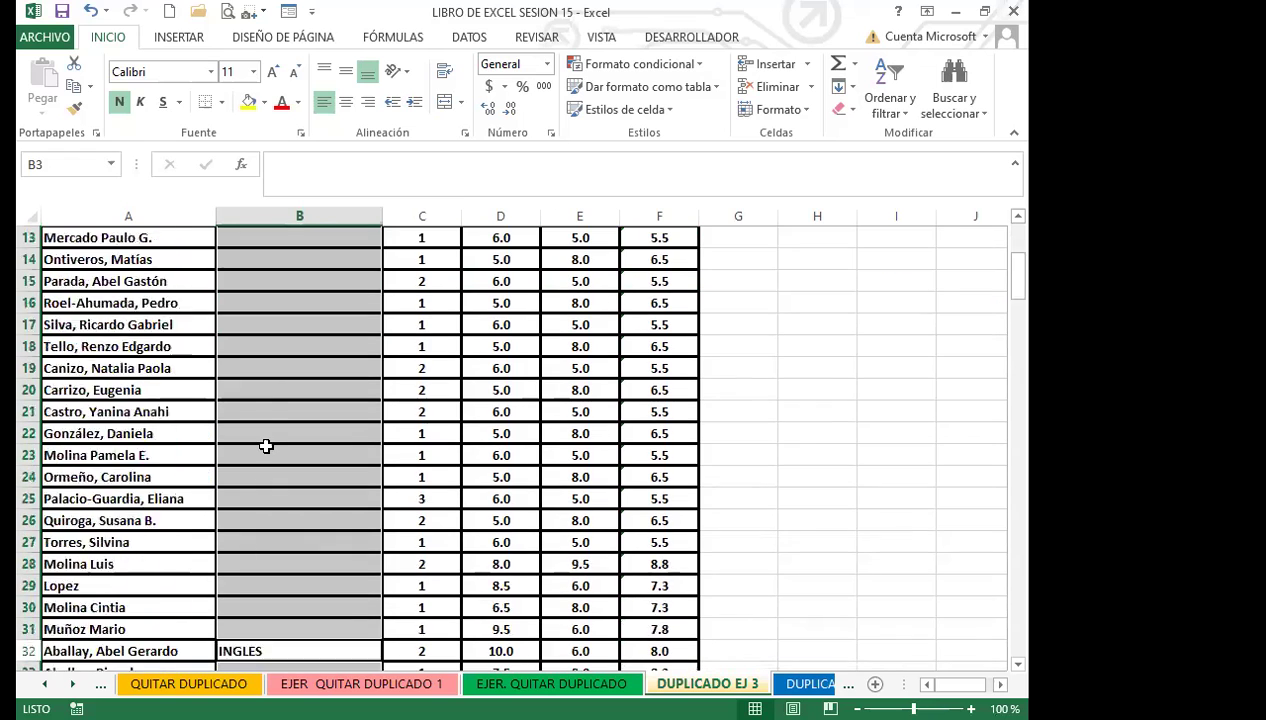
{"action": "scroll", "coordinate": [266, 446], "scroll_direction": "down", "scroll_amount": 6}
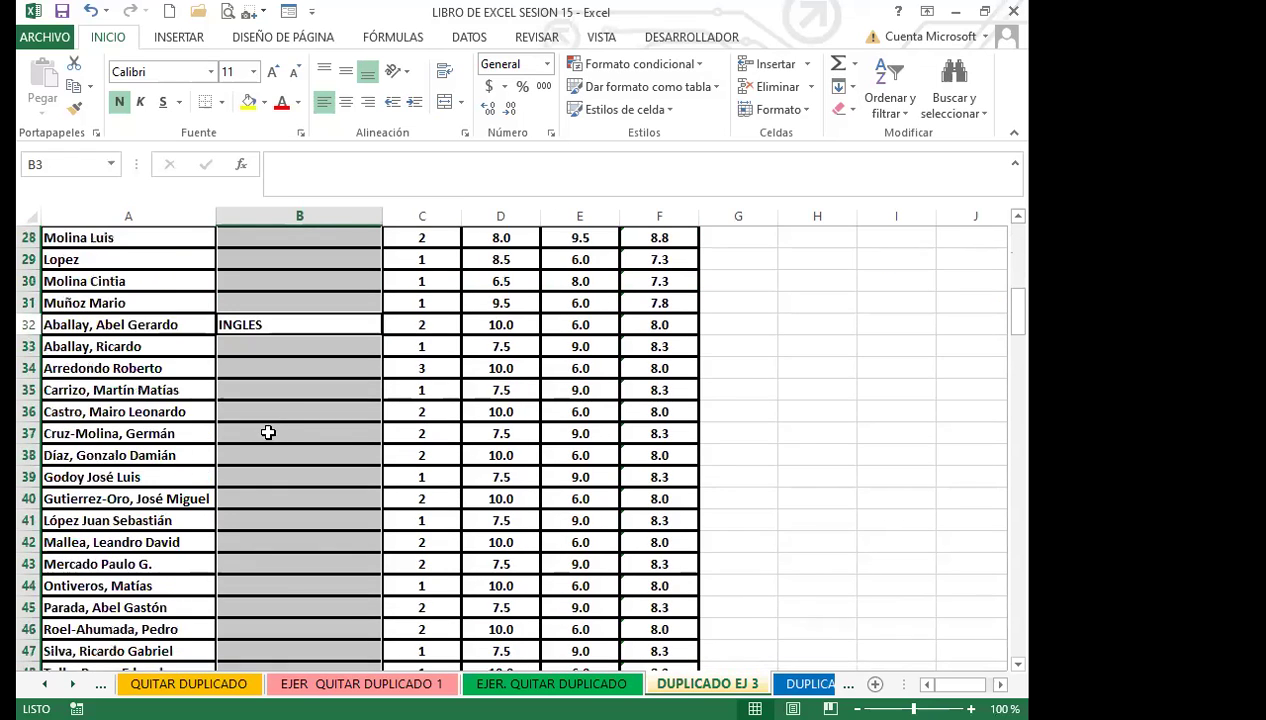
{"action": "scroll", "coordinate": [282, 487], "scroll_direction": "down", "scroll_amount": 15}
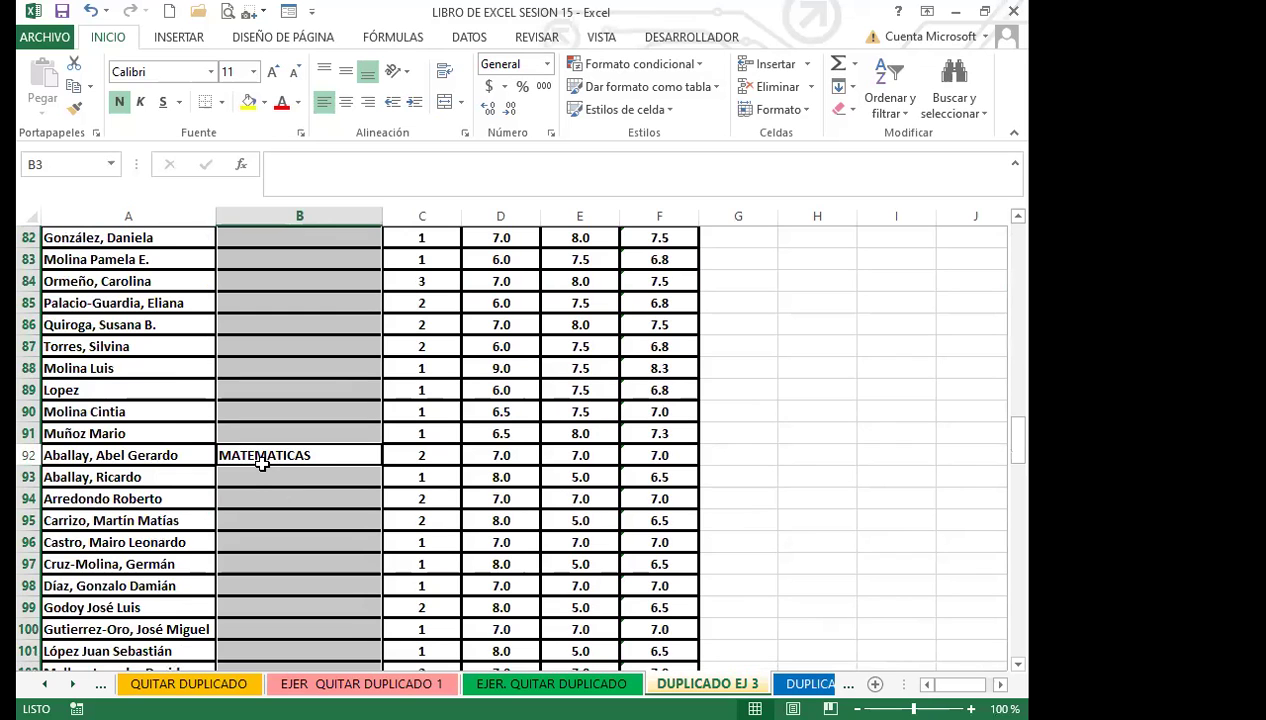
{"action": "scroll", "coordinate": [295, 450], "scroll_direction": "up", "scroll_amount": 20}
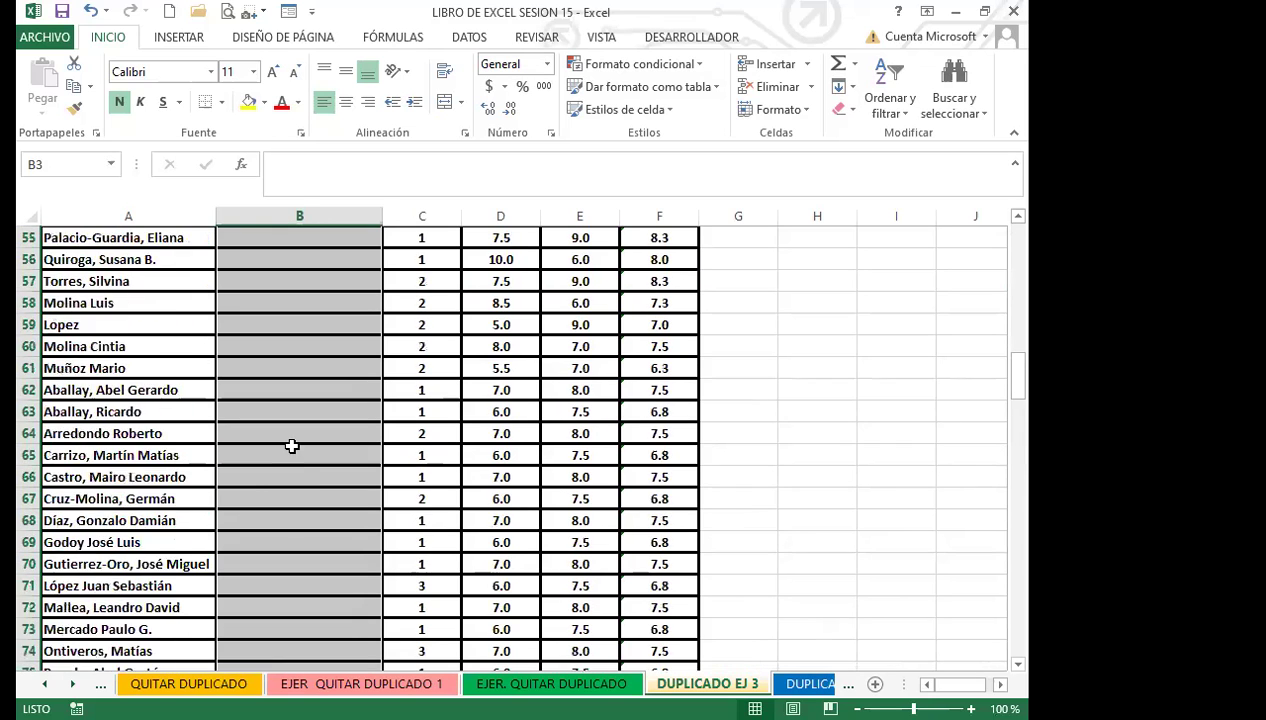
{"action": "left_click", "coordinate": [291, 406]}
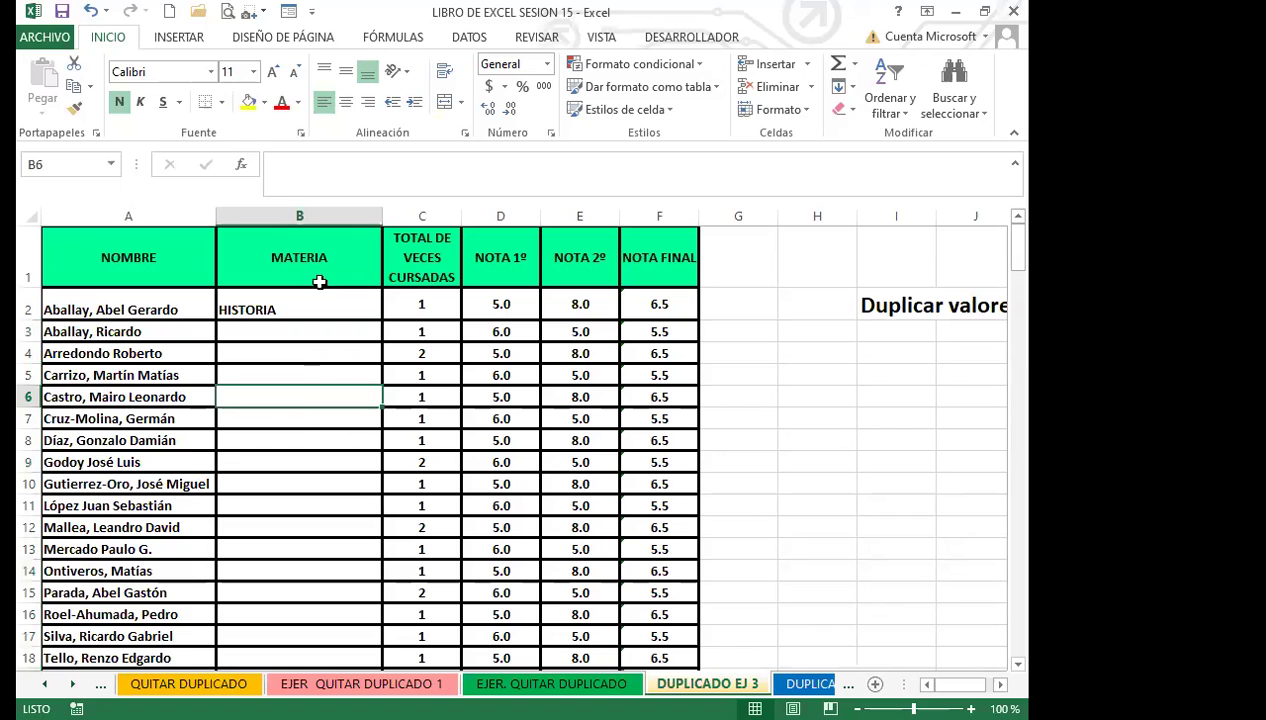
{"action": "left_click", "coordinate": [310, 308]}
{"action": "left_click_drag", "start_coordinate": [381, 322], "coordinate": [320, 520]}
{"action": "left_click", "coordinate": [309, 307]}
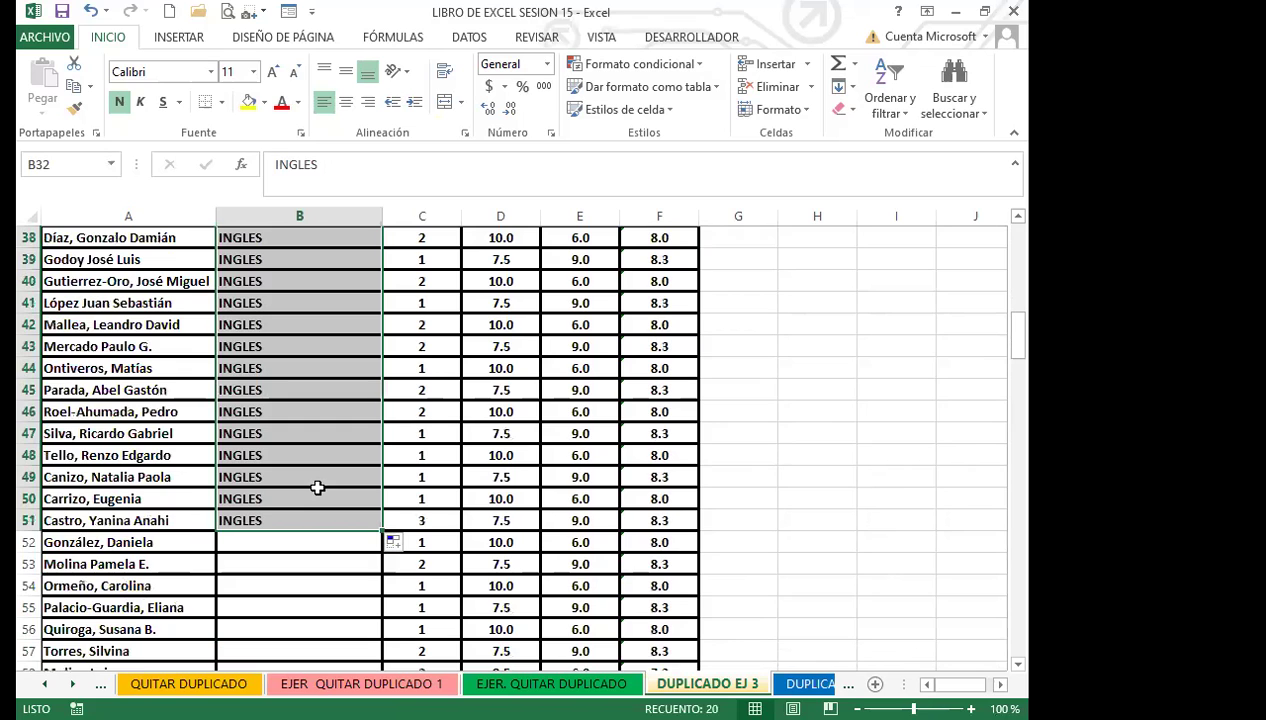
{"action": "key", "text": "ctrl+z"}
{"action": "key", "text": "ctrl+z"}
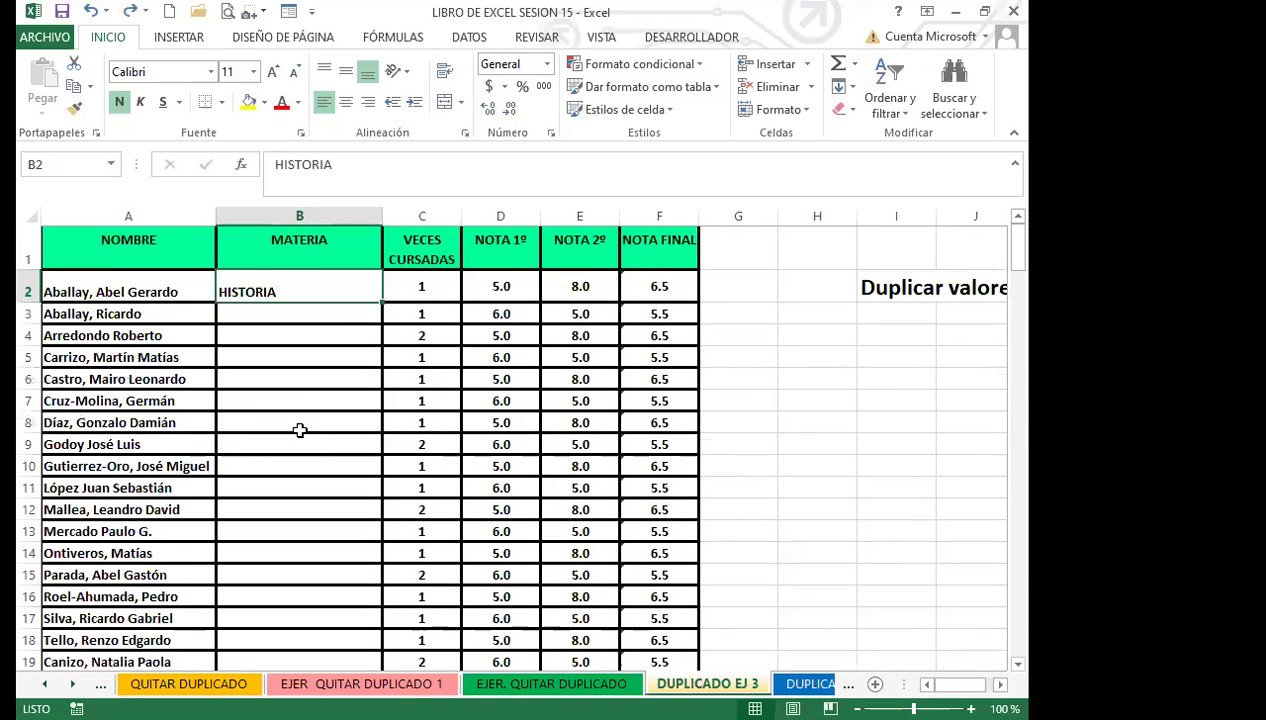
{"action": "left_click", "coordinate": [236, 347]}
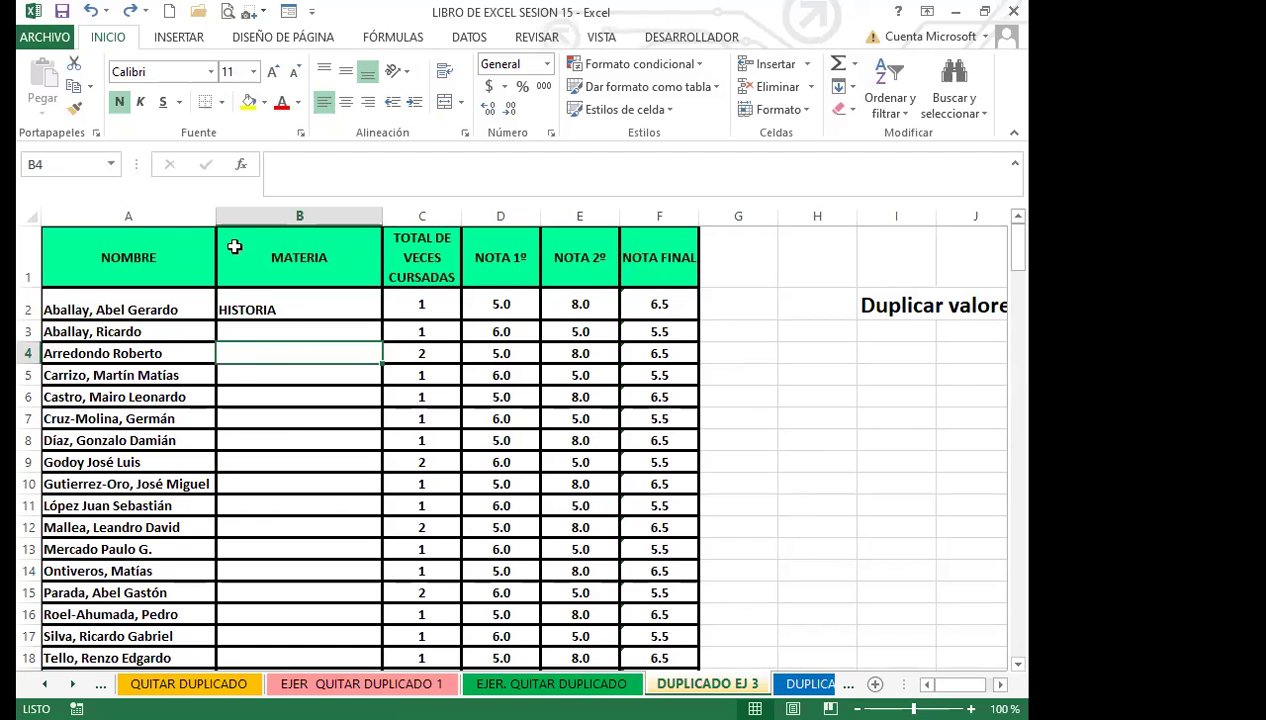
Step: Reselect the table from A1 and pick only its blank cells via Ir a Especial > Celdas en blanco
{"action": "left_click_drag", "start_coordinate": [122, 263], "coordinate": [630, 604]}
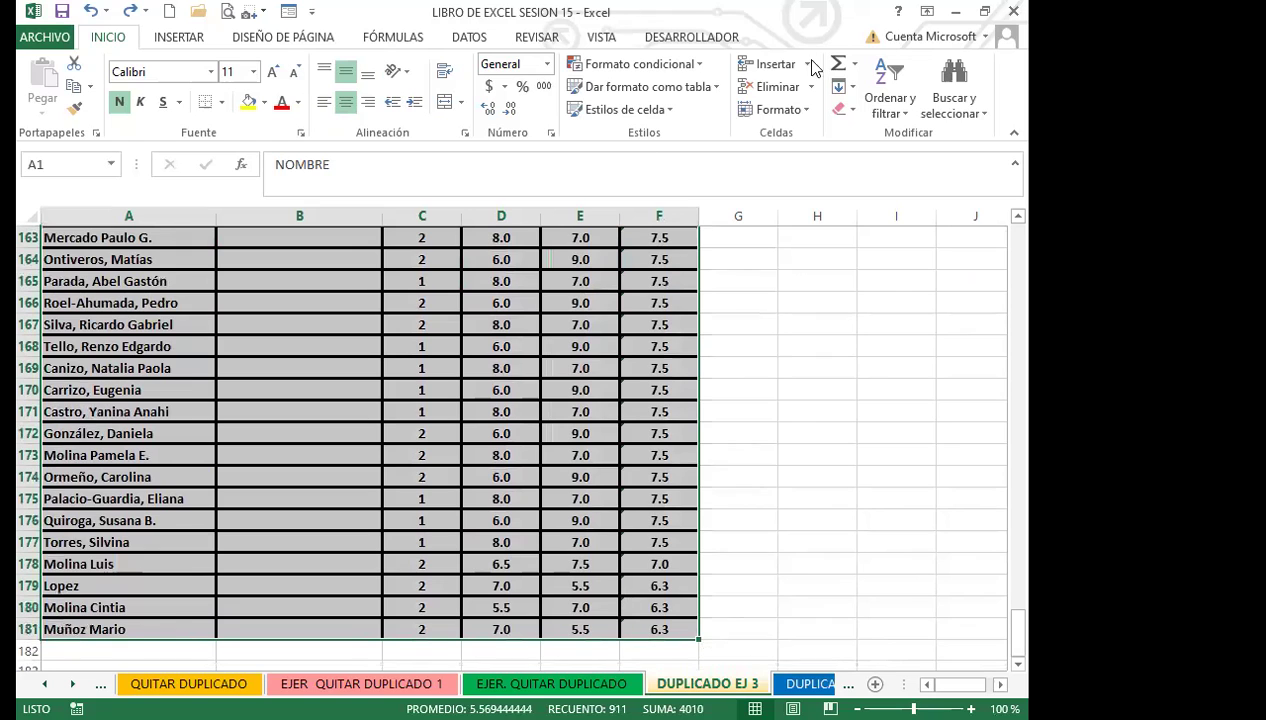
{"action": "left_click", "coordinate": [965, 113]}
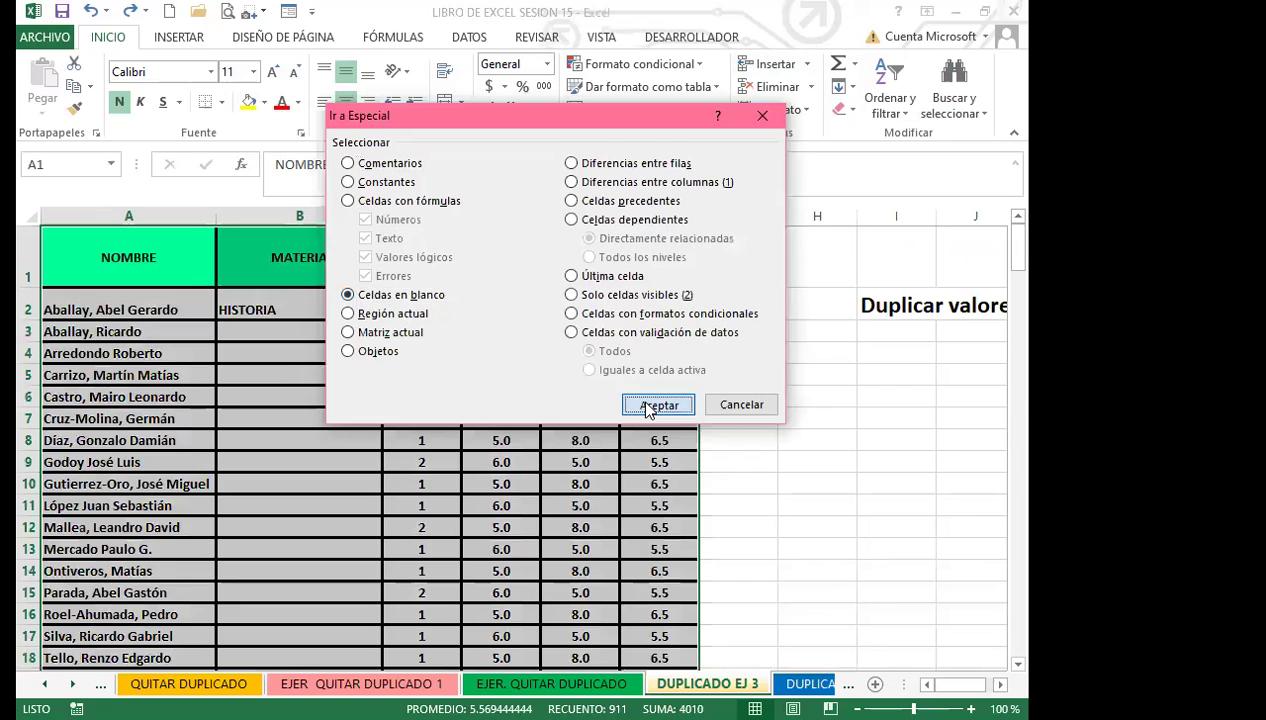
{"action": "left_click", "coordinate": [650, 404]}
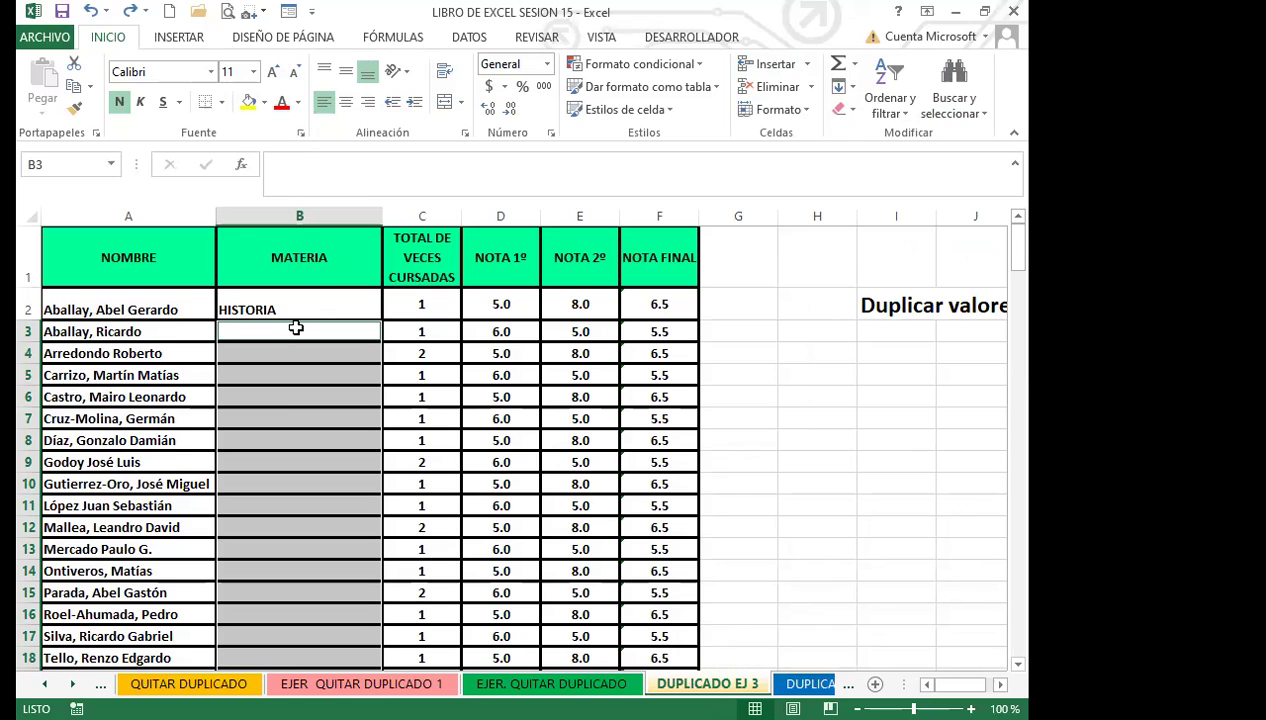
Step: Enter =B2 into all selected blank MATERIA cells at once so each repeats the subject above
{"action": "type", "text": "="}
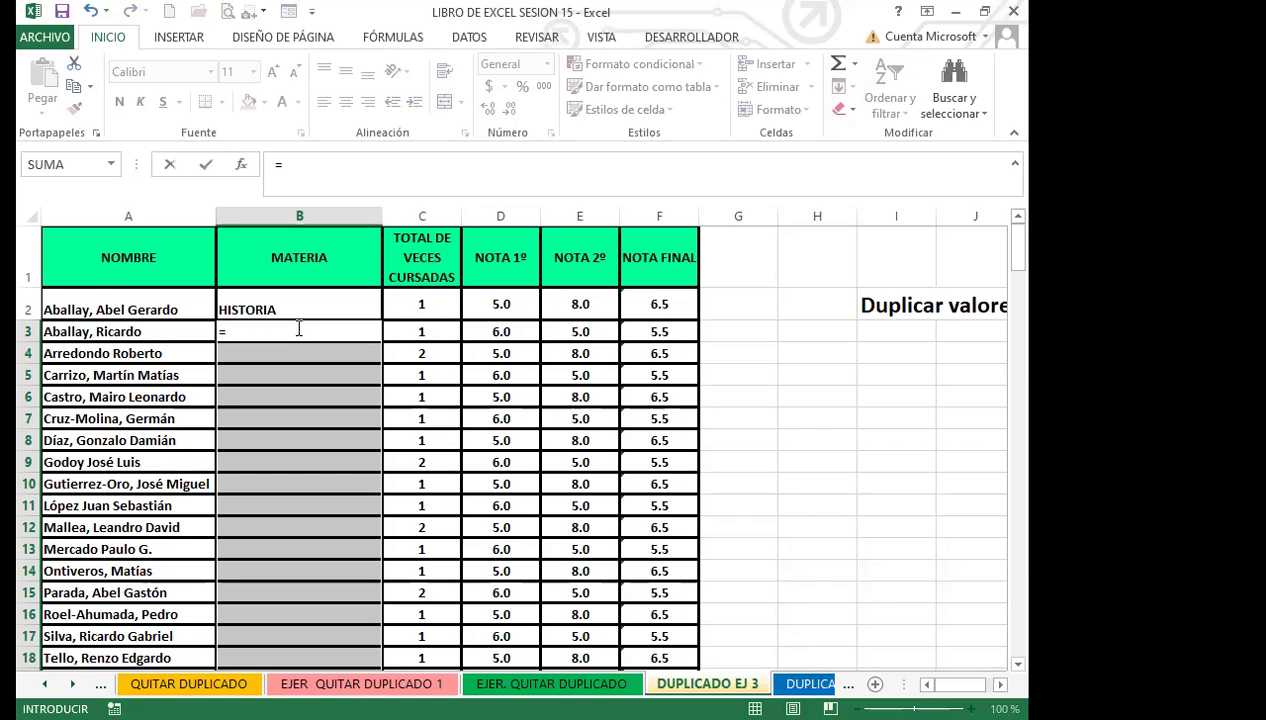
{"action": "type", "text": "2"}
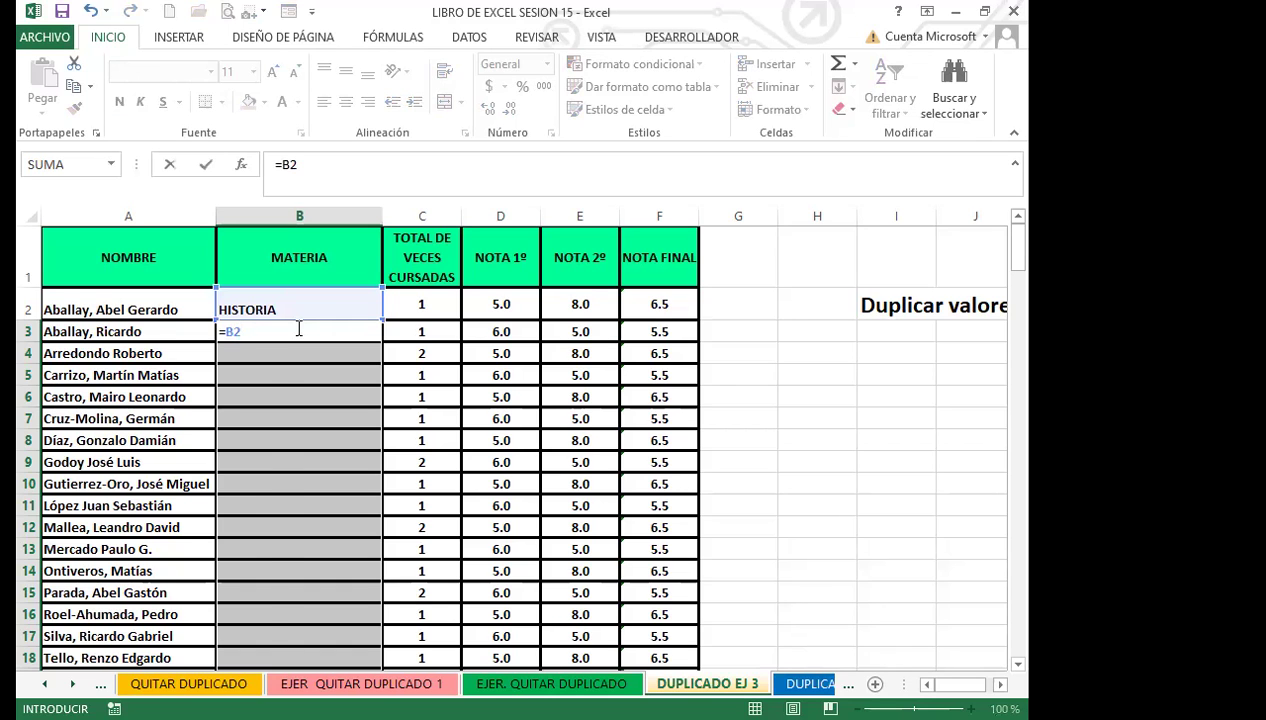
{"action": "key", "text": "ctrl+Return"}
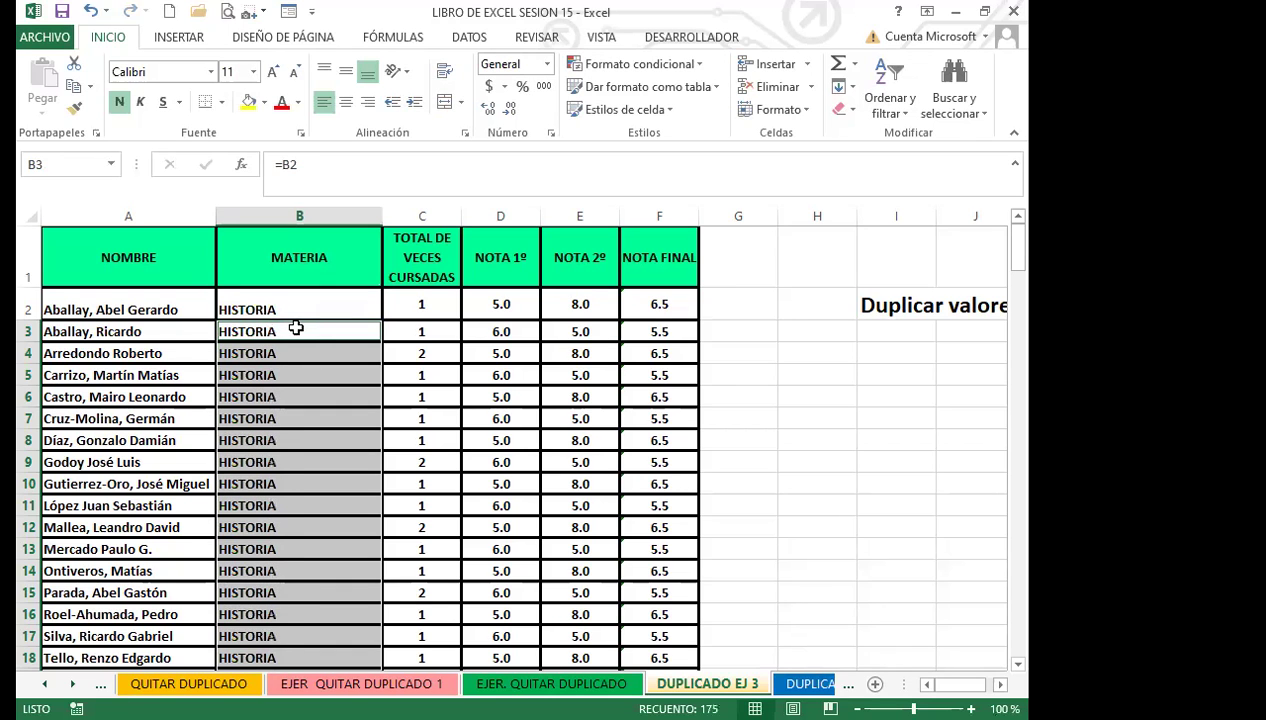
{"action": "scroll", "coordinate": [312, 343], "scroll_direction": "down", "scroll_amount": 8}
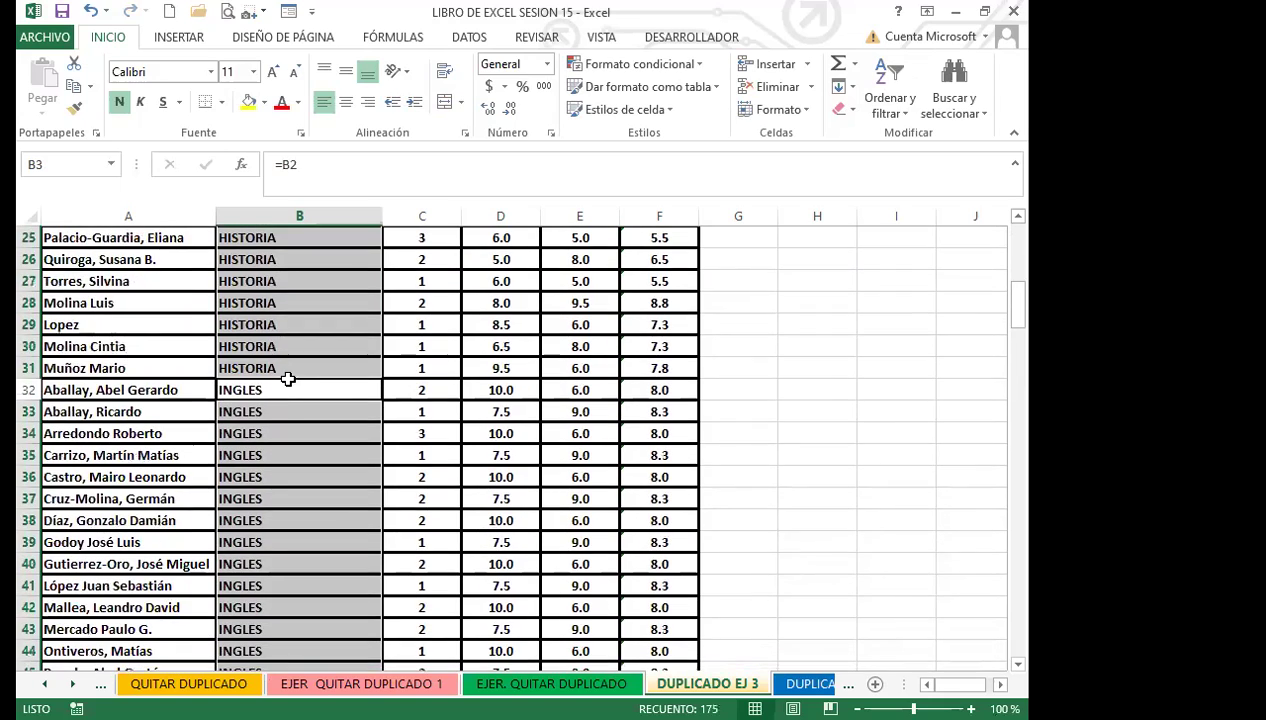
{"action": "left_click", "coordinate": [276, 390]}
{"action": "scroll", "coordinate": [288, 432], "scroll_direction": "down", "scroll_amount": 10}
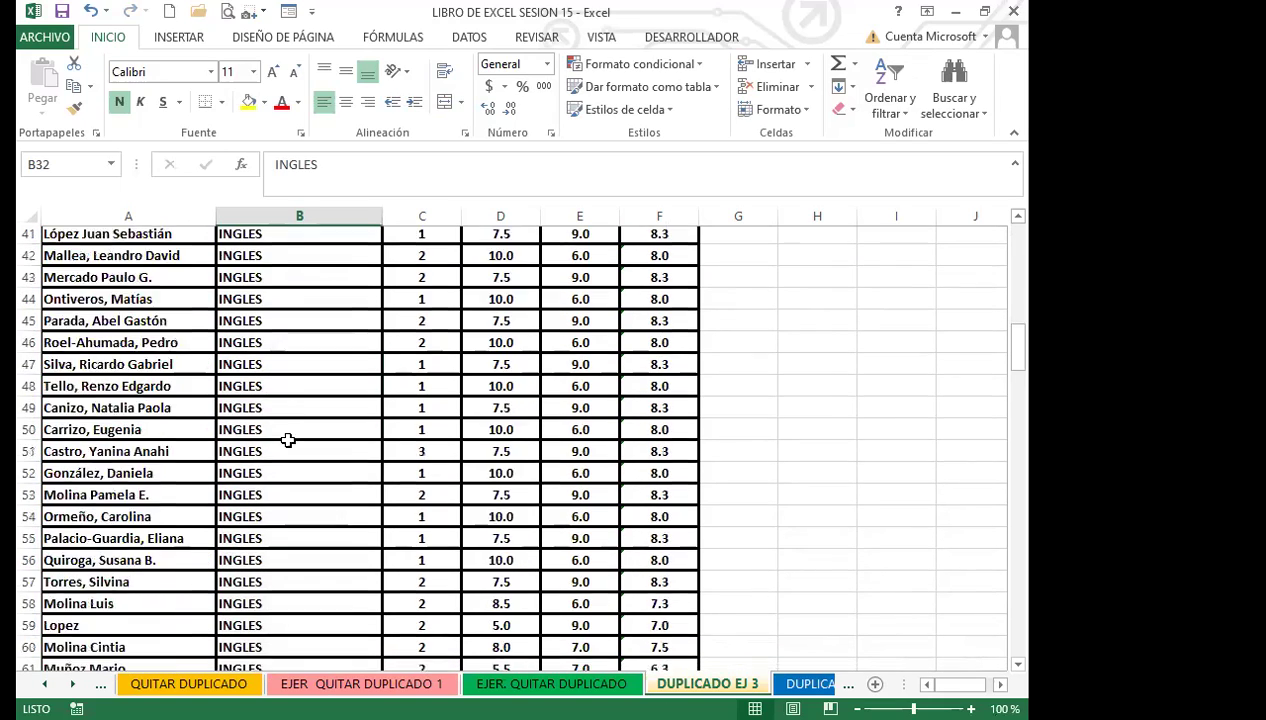
{"action": "scroll", "coordinate": [288, 440], "scroll_direction": "down", "scroll_amount": 10}
{"action": "left_click", "coordinate": [285, 395]}
{"action": "scroll", "coordinate": [288, 420], "scroll_direction": "down", "scroll_amount": 12}
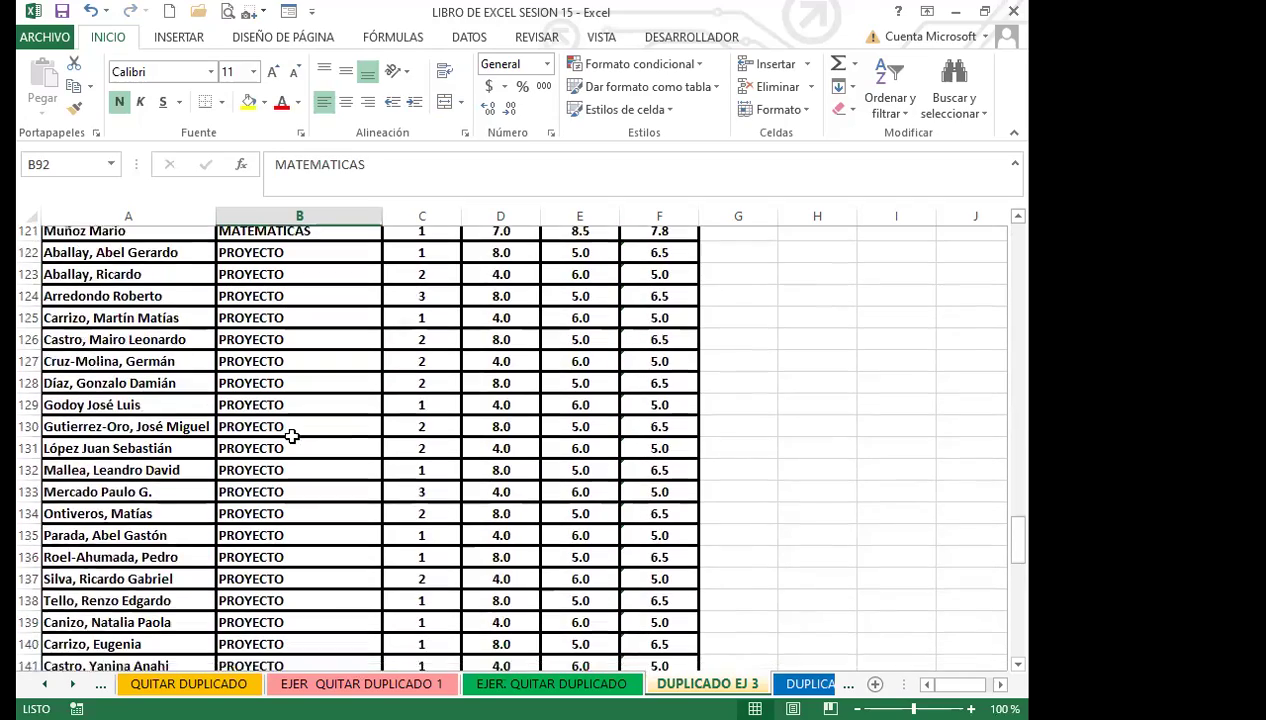
{"action": "scroll", "coordinate": [291, 436], "scroll_direction": "down", "scroll_amount": 7}
{"action": "scroll", "coordinate": [293, 440], "scroll_direction": "up", "scroll_amount": 20}
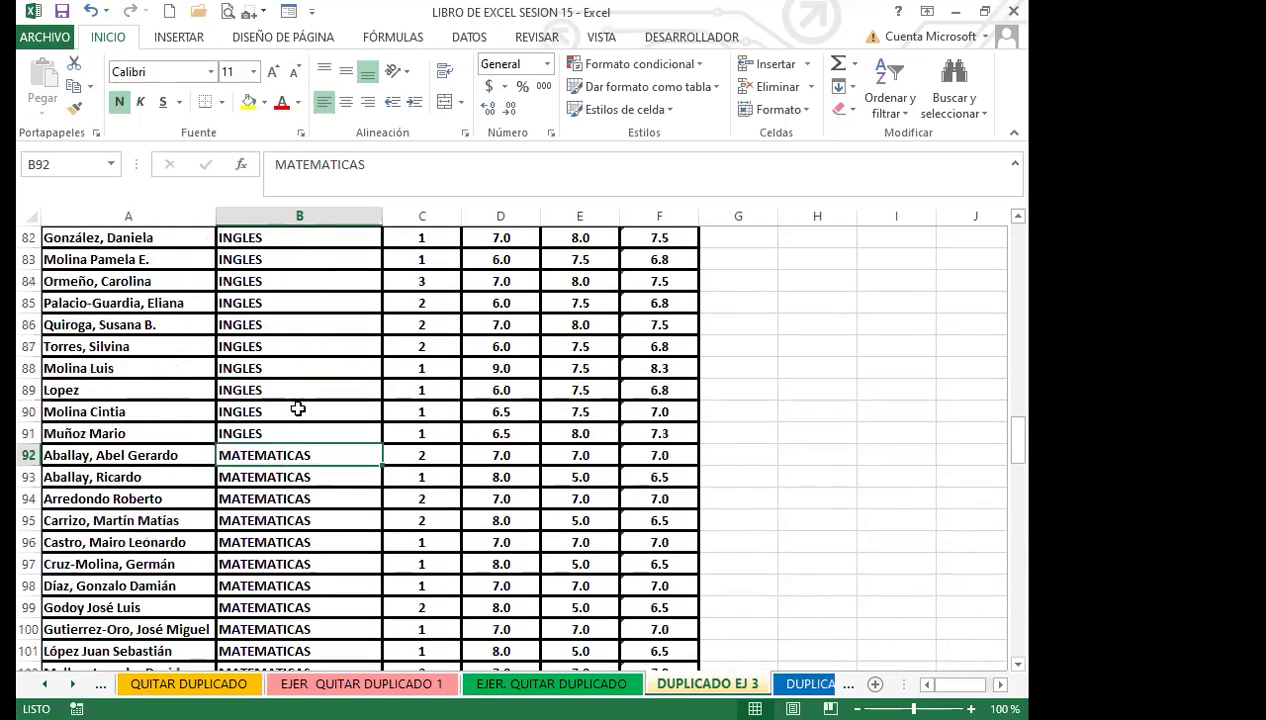
{"action": "scroll", "coordinate": [300, 394], "scroll_direction": "up", "scroll_amount": 11}
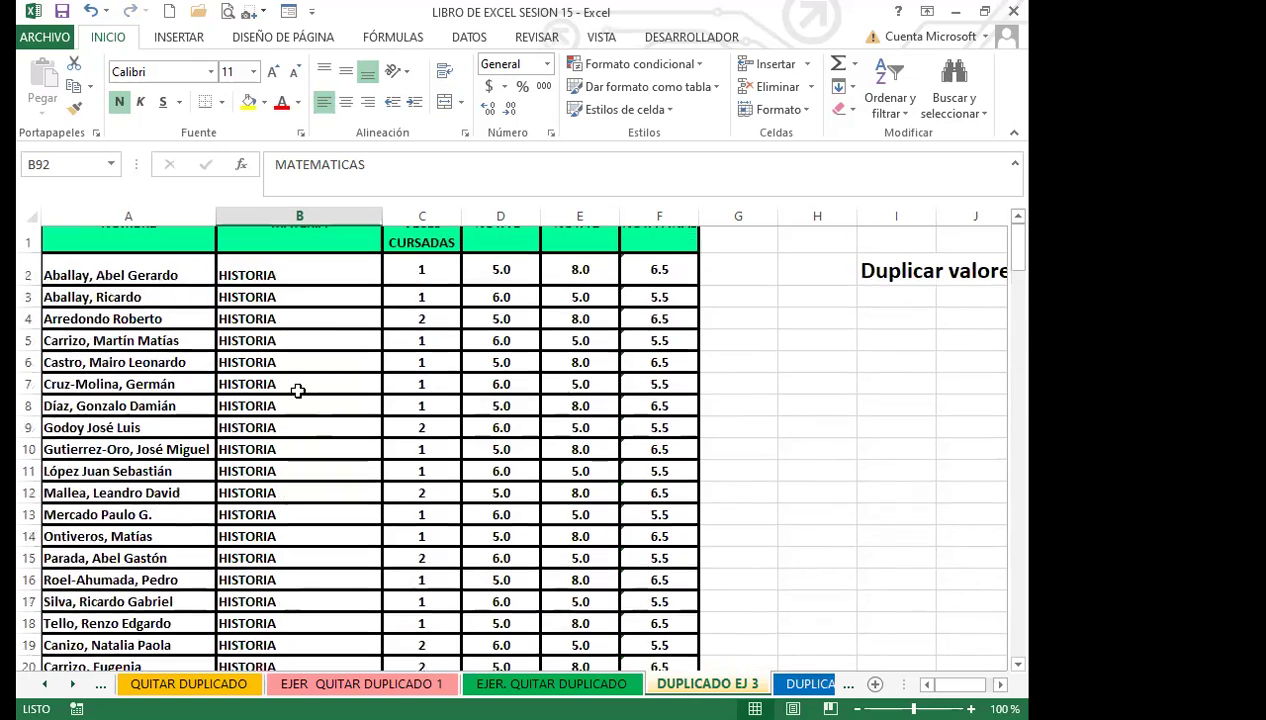
{"action": "left_click", "coordinate": [313, 312]}
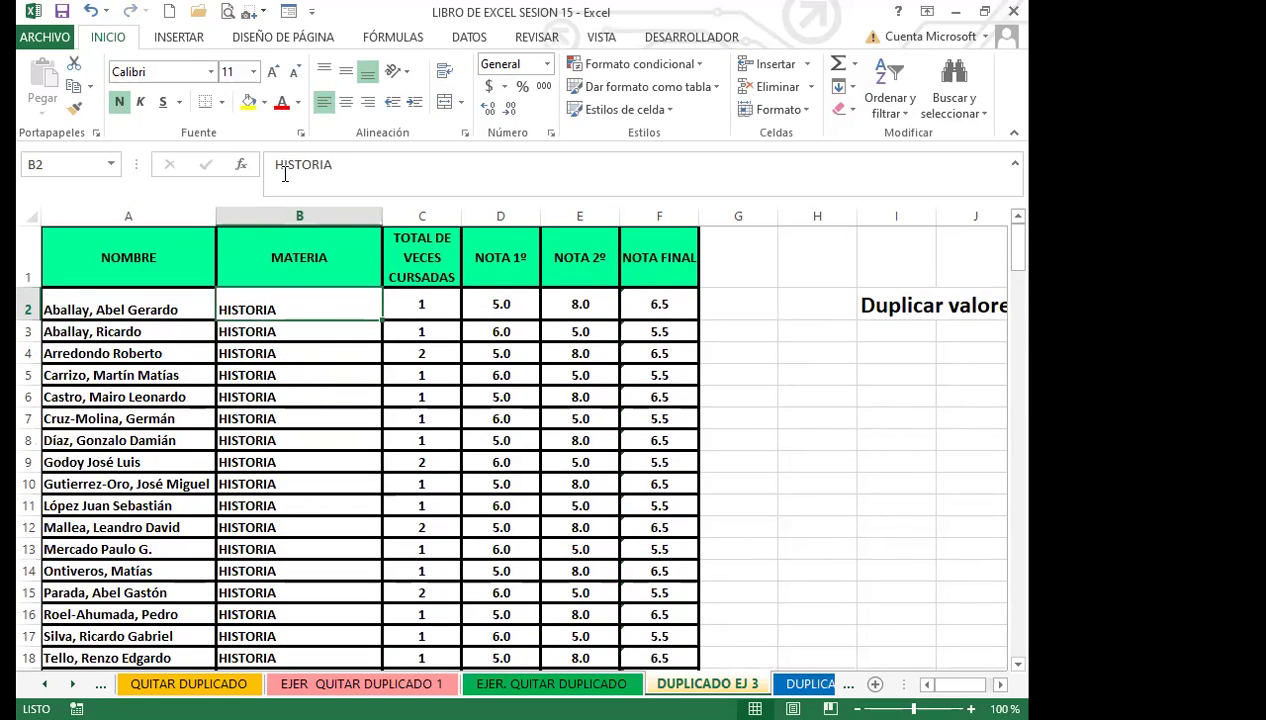
{"action": "left_click", "coordinate": [324, 353]}
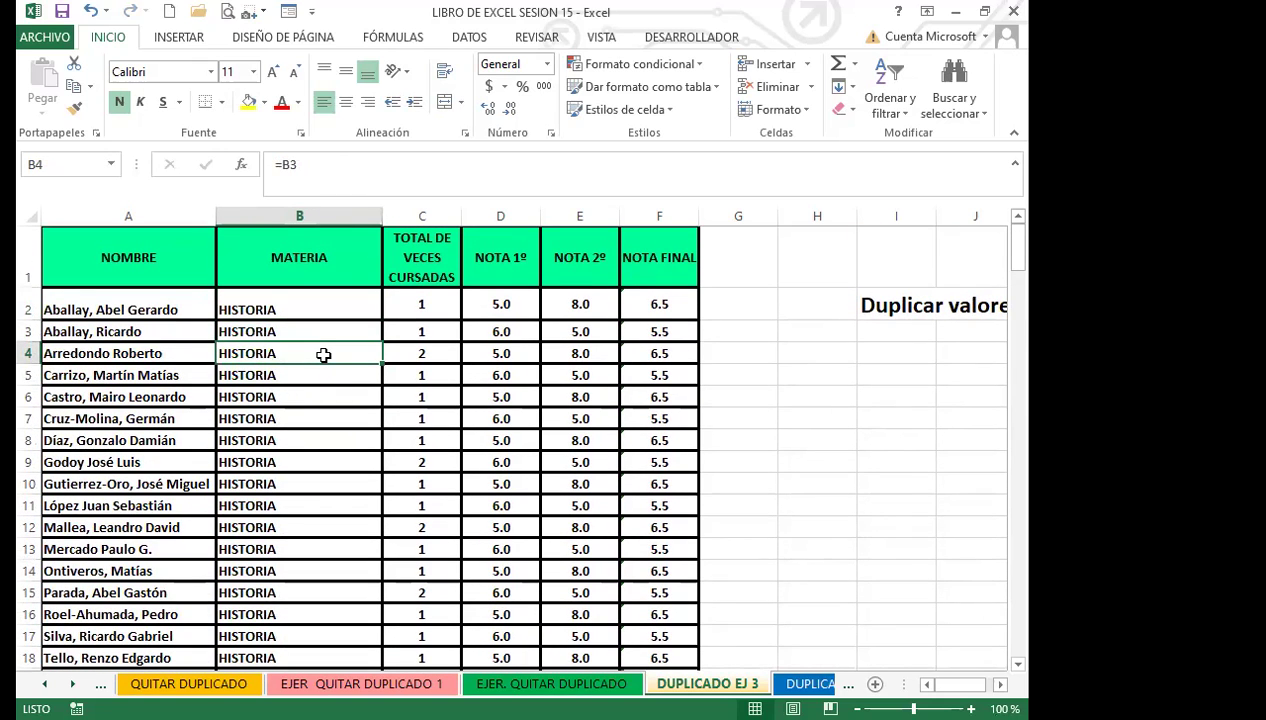
{"action": "key", "text": "Down"}
{"action": "key", "text": "Down"}
{"action": "key", "text": "Down"}
{"action": "key", "text": "Down"}
{"action": "key", "text": "Down"}
{"action": "key", "text": "Down"}
{"action": "key", "text": "Down"}
{"action": "key", "text": "Down"}
{"action": "key", "text": "Down"}
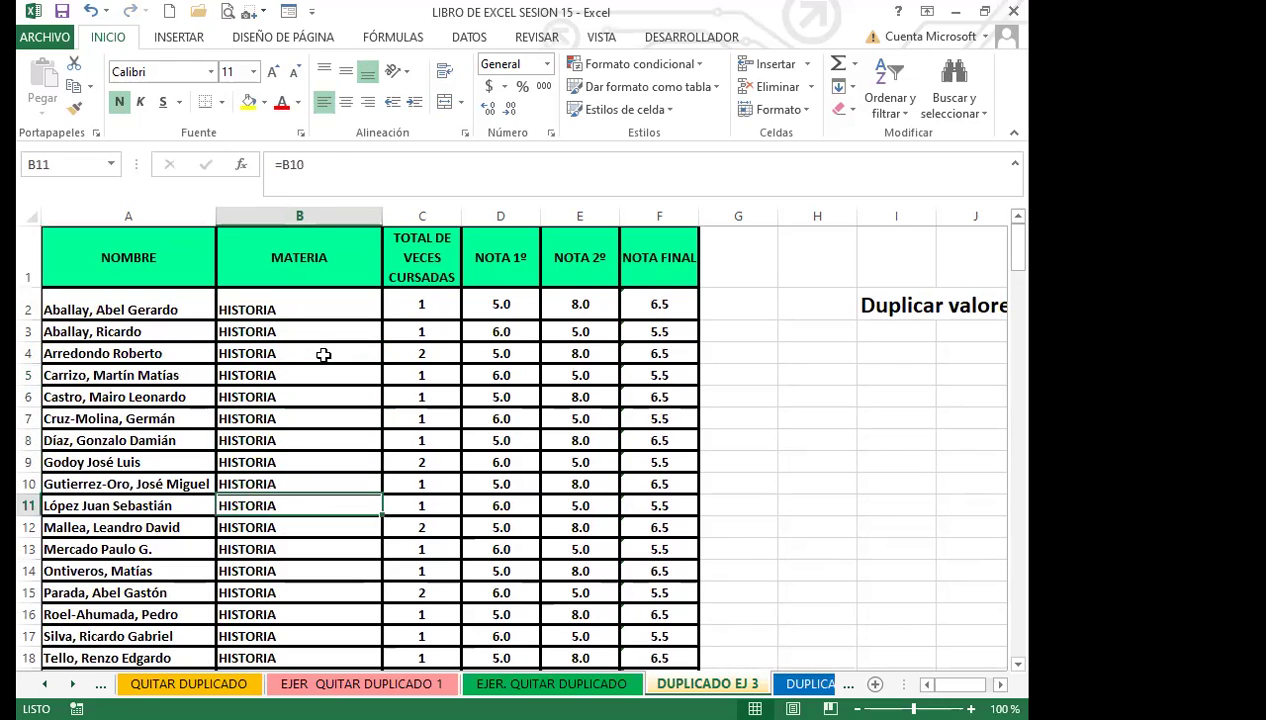
{"action": "key", "text": "Down"}
{"action": "scroll", "coordinate": [294, 457], "scroll_direction": "down", "scroll_amount": 14}
{"action": "scroll", "coordinate": [285, 430], "scroll_direction": "up", "scroll_amount": 3}
{"action": "scroll", "coordinate": [270, 400], "scroll_direction": "up", "scroll_amount": 3}
{"action": "left_click", "coordinate": [284, 390]}
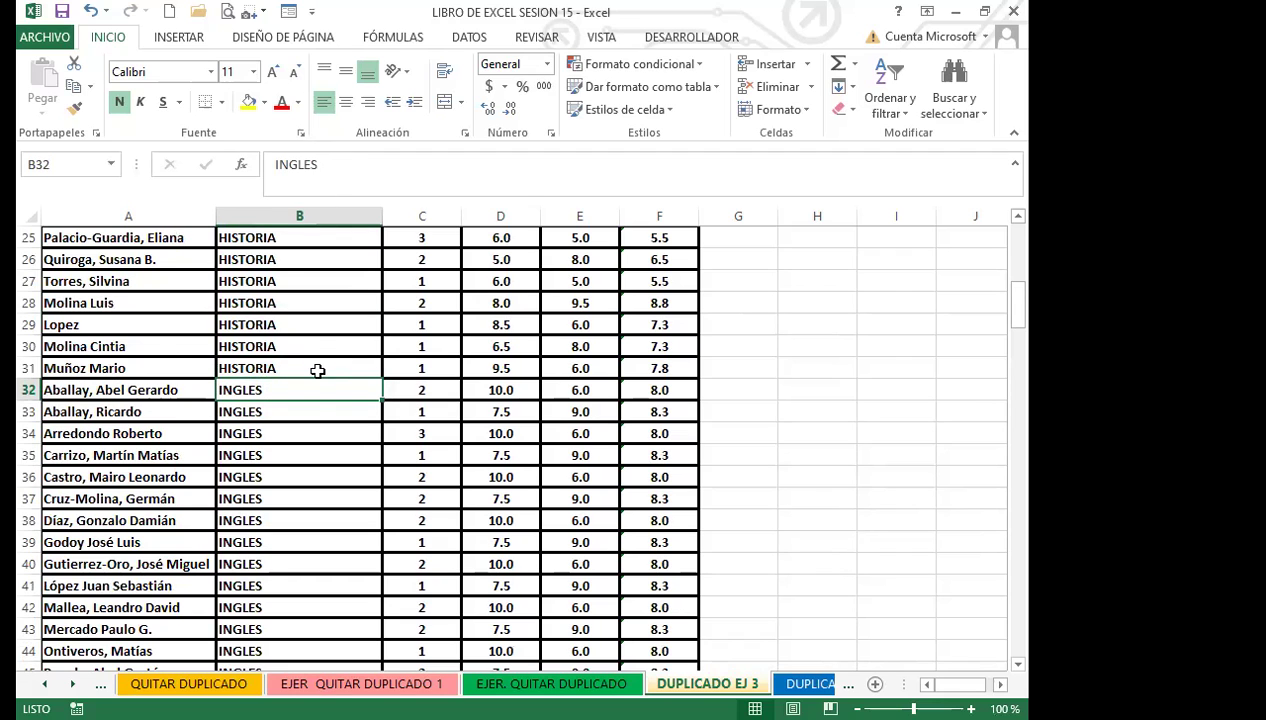
{"action": "key", "text": "Down"}
{"action": "key", "text": "Down"}
{"action": "key", "text": "Down"}
{"action": "key", "text": "Down"}
{"action": "key", "text": "Down"}
{"action": "key", "text": "Down"}
{"action": "key", "text": "Down"}
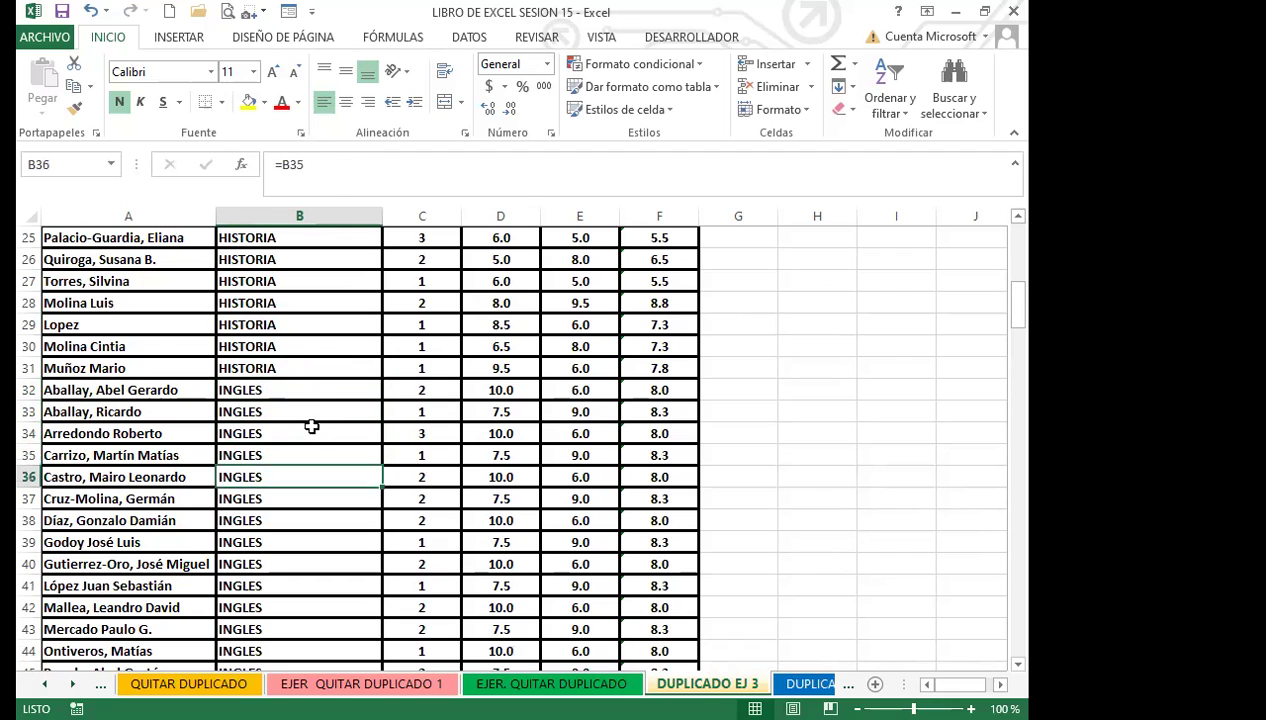
{"action": "scroll", "coordinate": [300, 450], "scroll_direction": "down", "scroll_amount": 20}
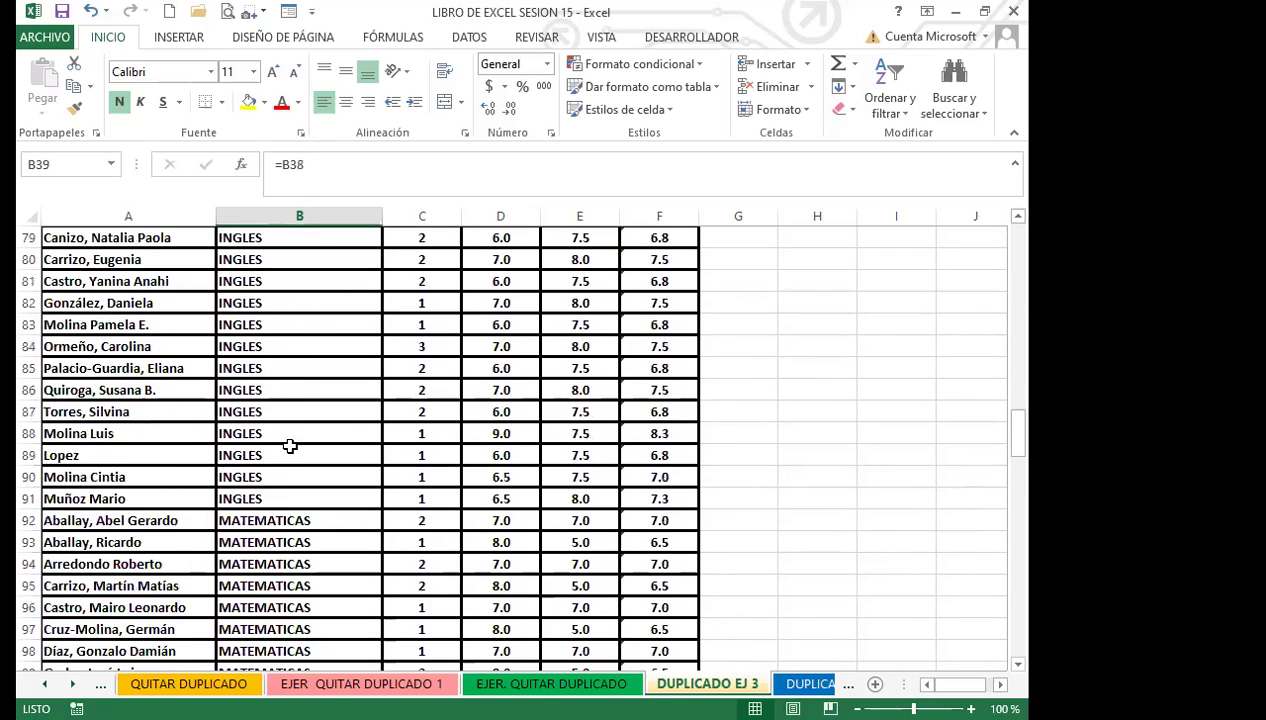
{"action": "left_click", "coordinate": [292, 325]}
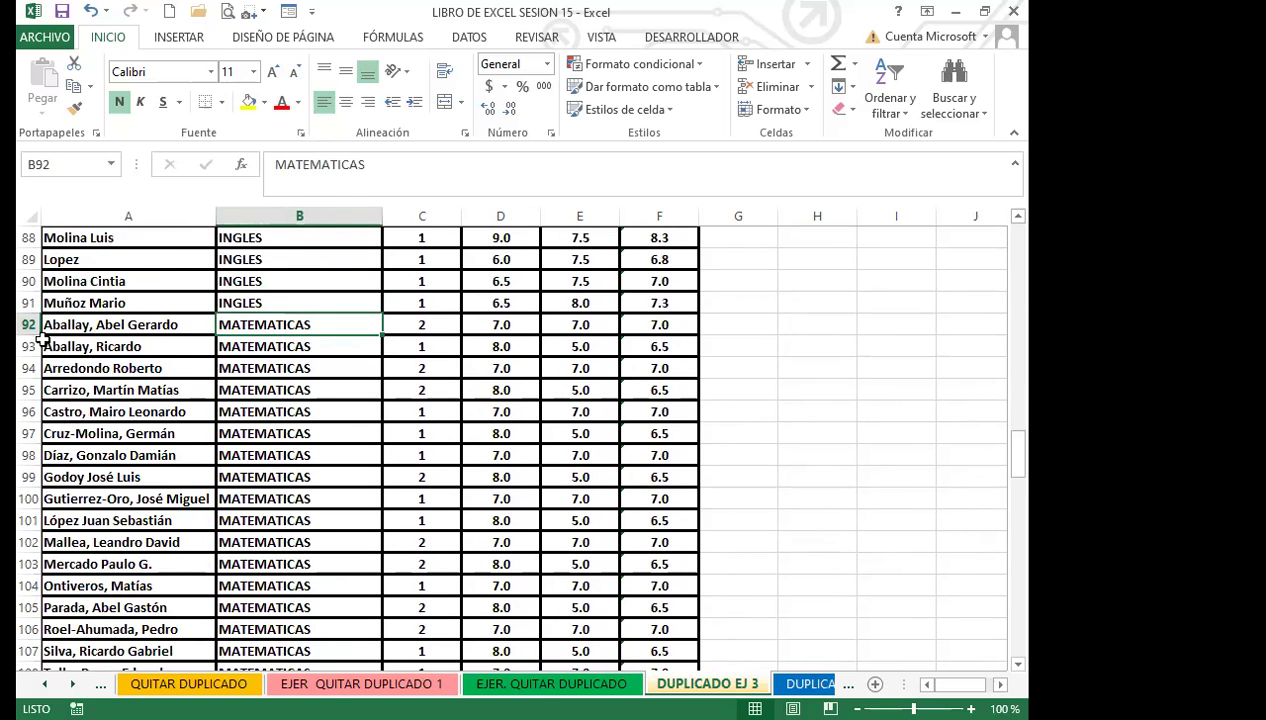
{"action": "key", "text": "Down"}
{"action": "key", "text": "Down"}
{"action": "key", "text": "Down"}
{"action": "key", "text": "Down"}
{"action": "key", "text": "Down"}
{"action": "key", "text": "Down"}
{"action": "key", "text": "Down"}
{"action": "scroll", "coordinate": [331, 359], "scroll_direction": "up", "scroll_amount": 5}
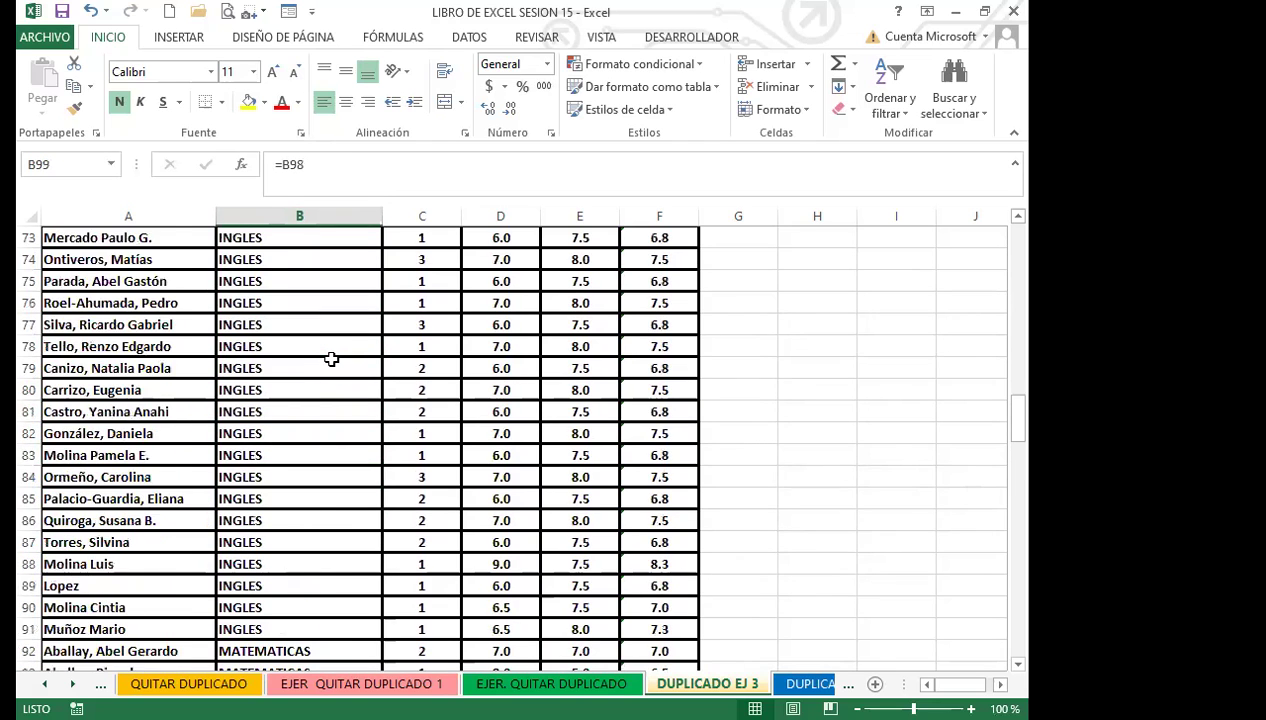
{"action": "scroll", "coordinate": [331, 359], "scroll_direction": "up", "scroll_amount": 20}
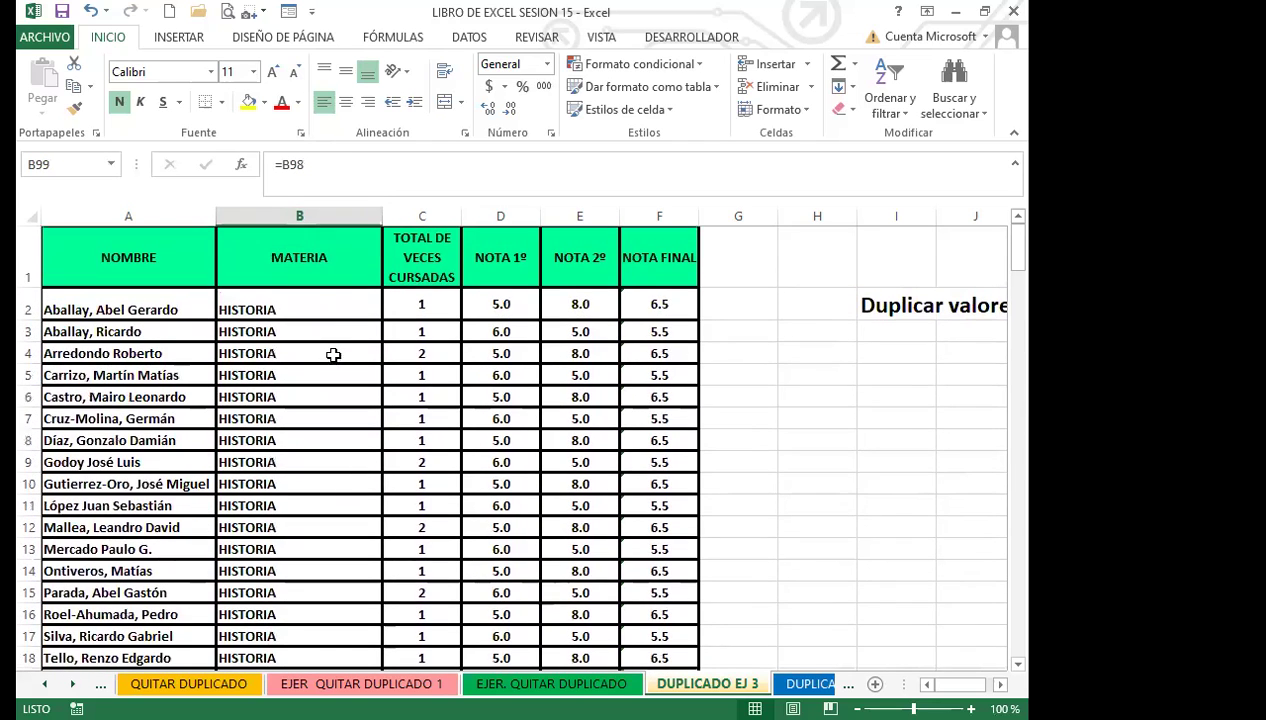
{"action": "left_click", "coordinate": [326, 306]}
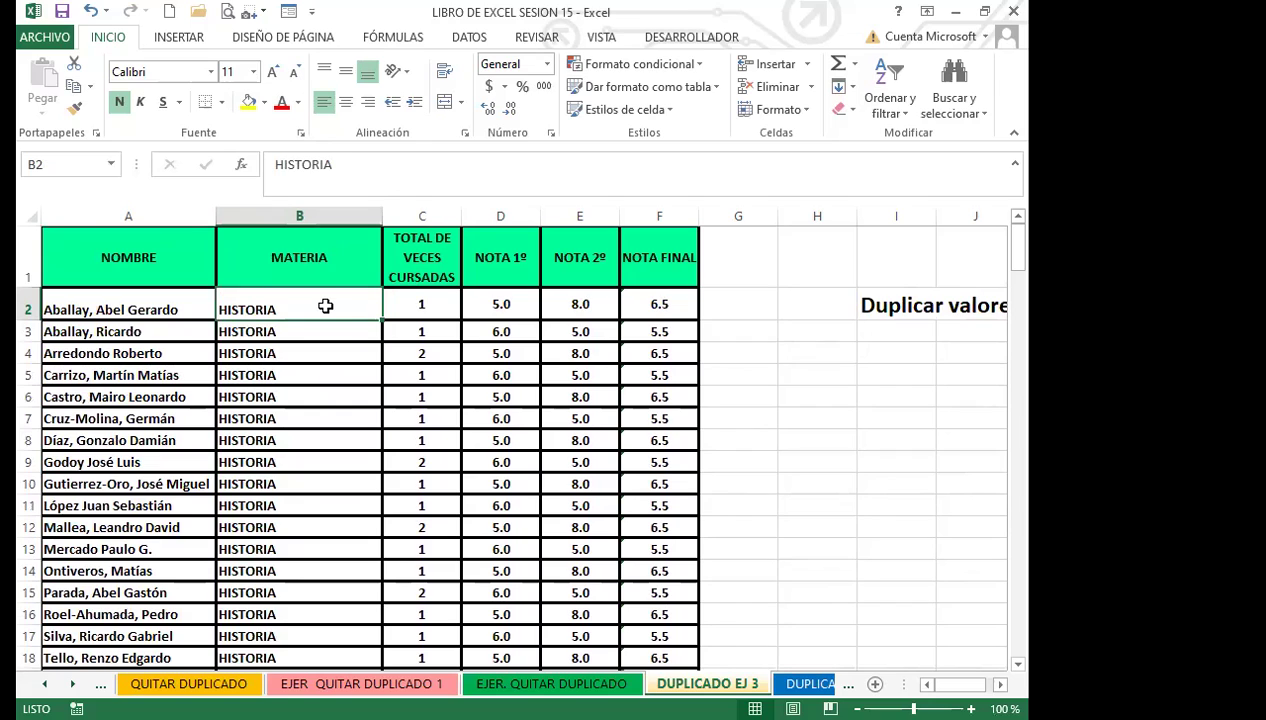